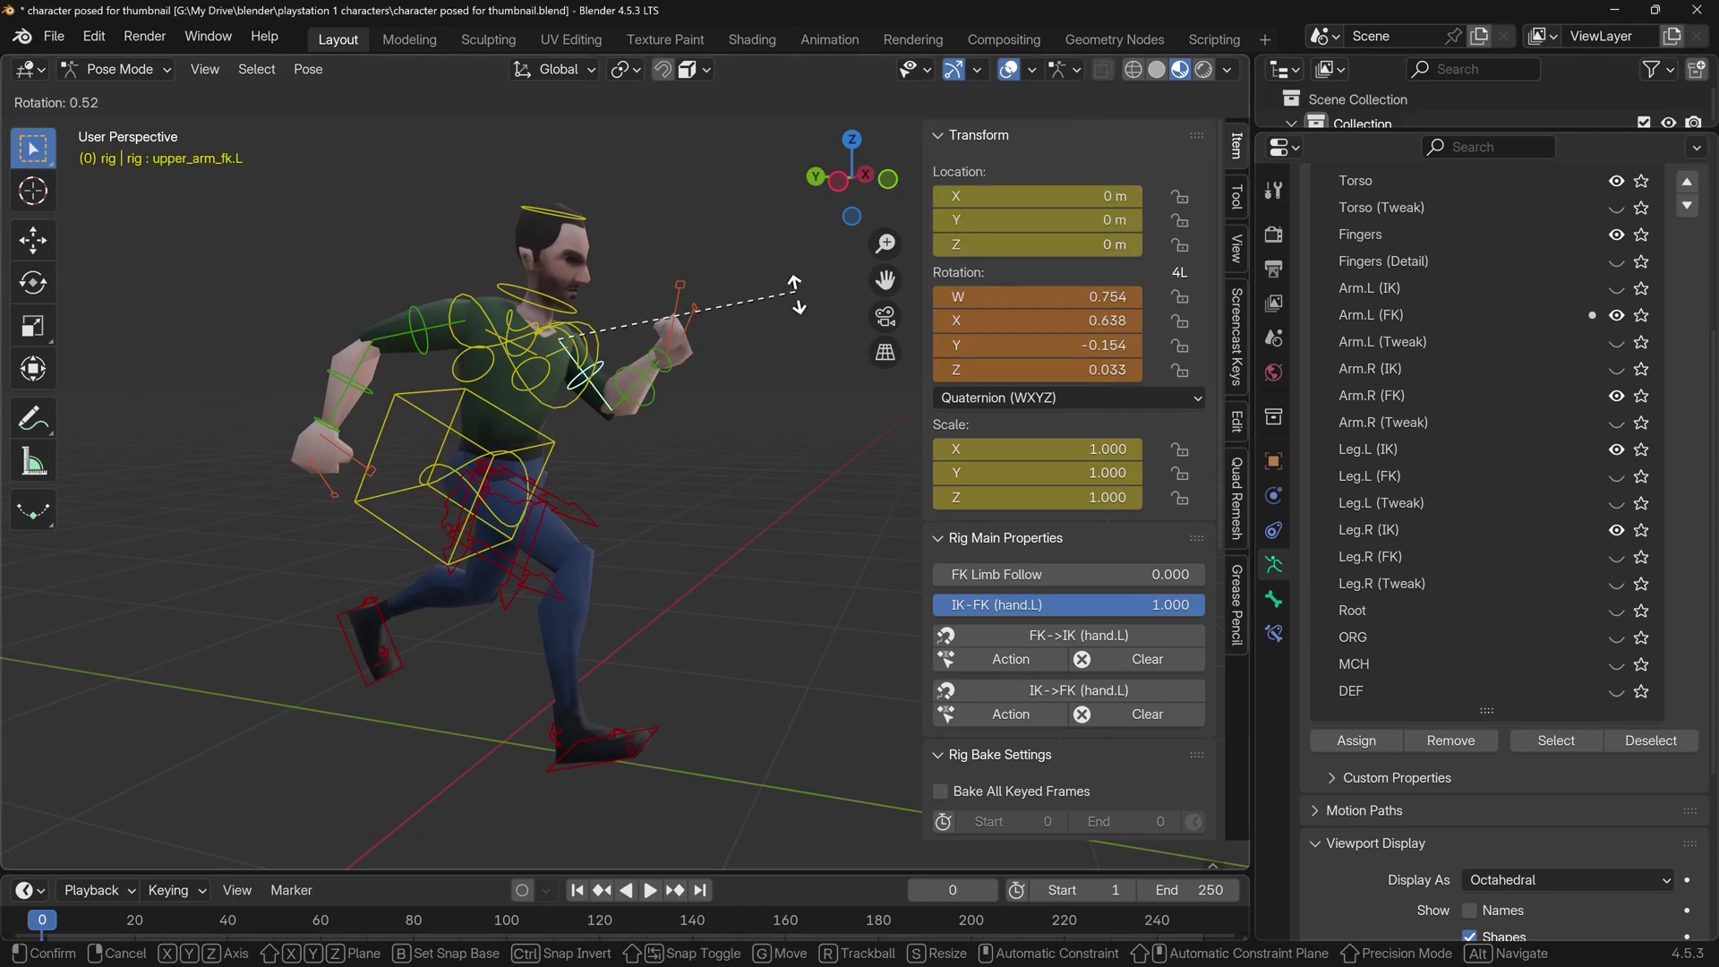
Rotate the left and right upper arm FK controls to refine the arm swing of the running pose
{"action": "left_click", "coordinate": [783, 371]}
{"action": "left_click", "coordinate": [424, 353]}
Angle the planted right foot by rotating its foot controls, and lower the foot_spin_ik.R control to about Z -0.12 m
{"action": "key", "text": "r"}
{"action": "left_click", "coordinate": [451, 380]}
{"action": "middle_click_drag", "start_coordinate": [573, 502], "coordinate": [631, 474]}
{"action": "left_click", "coordinate": [671, 761]}
{"action": "key", "text": "r"}
{"action": "left_click", "coordinate": [777, 742]}
{"action": "left_click", "coordinate": [656, 742]}
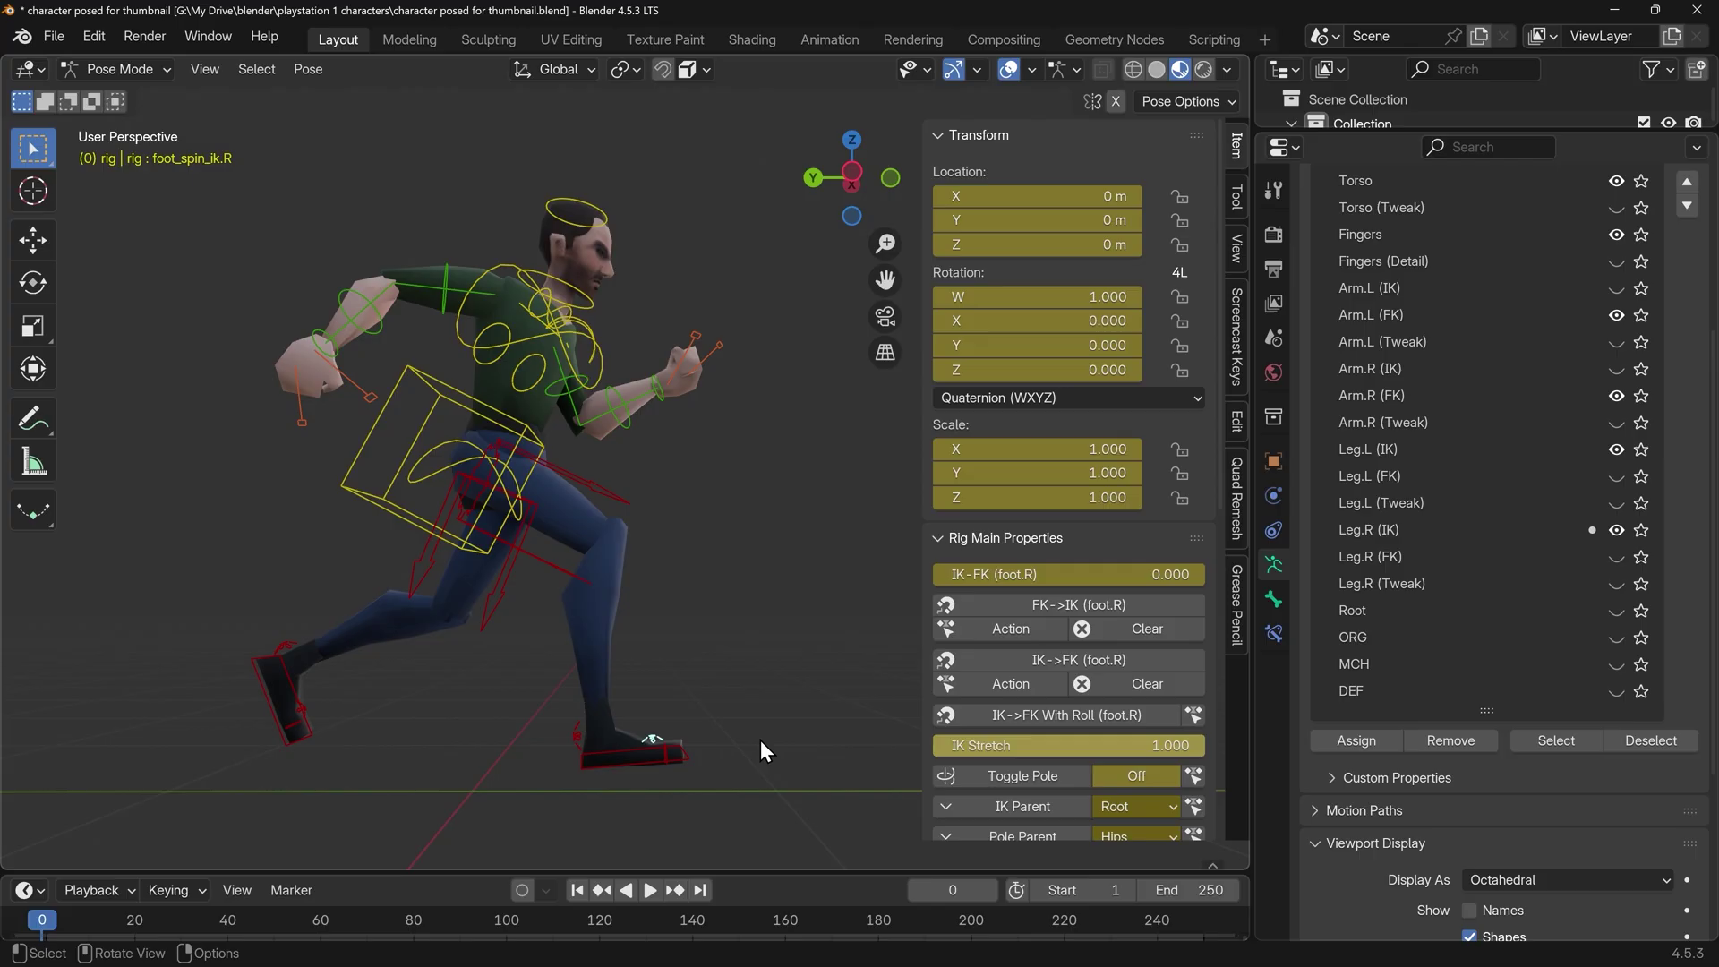
{"action": "key", "text": "r"}
{"action": "left_click", "coordinate": [747, 770]}
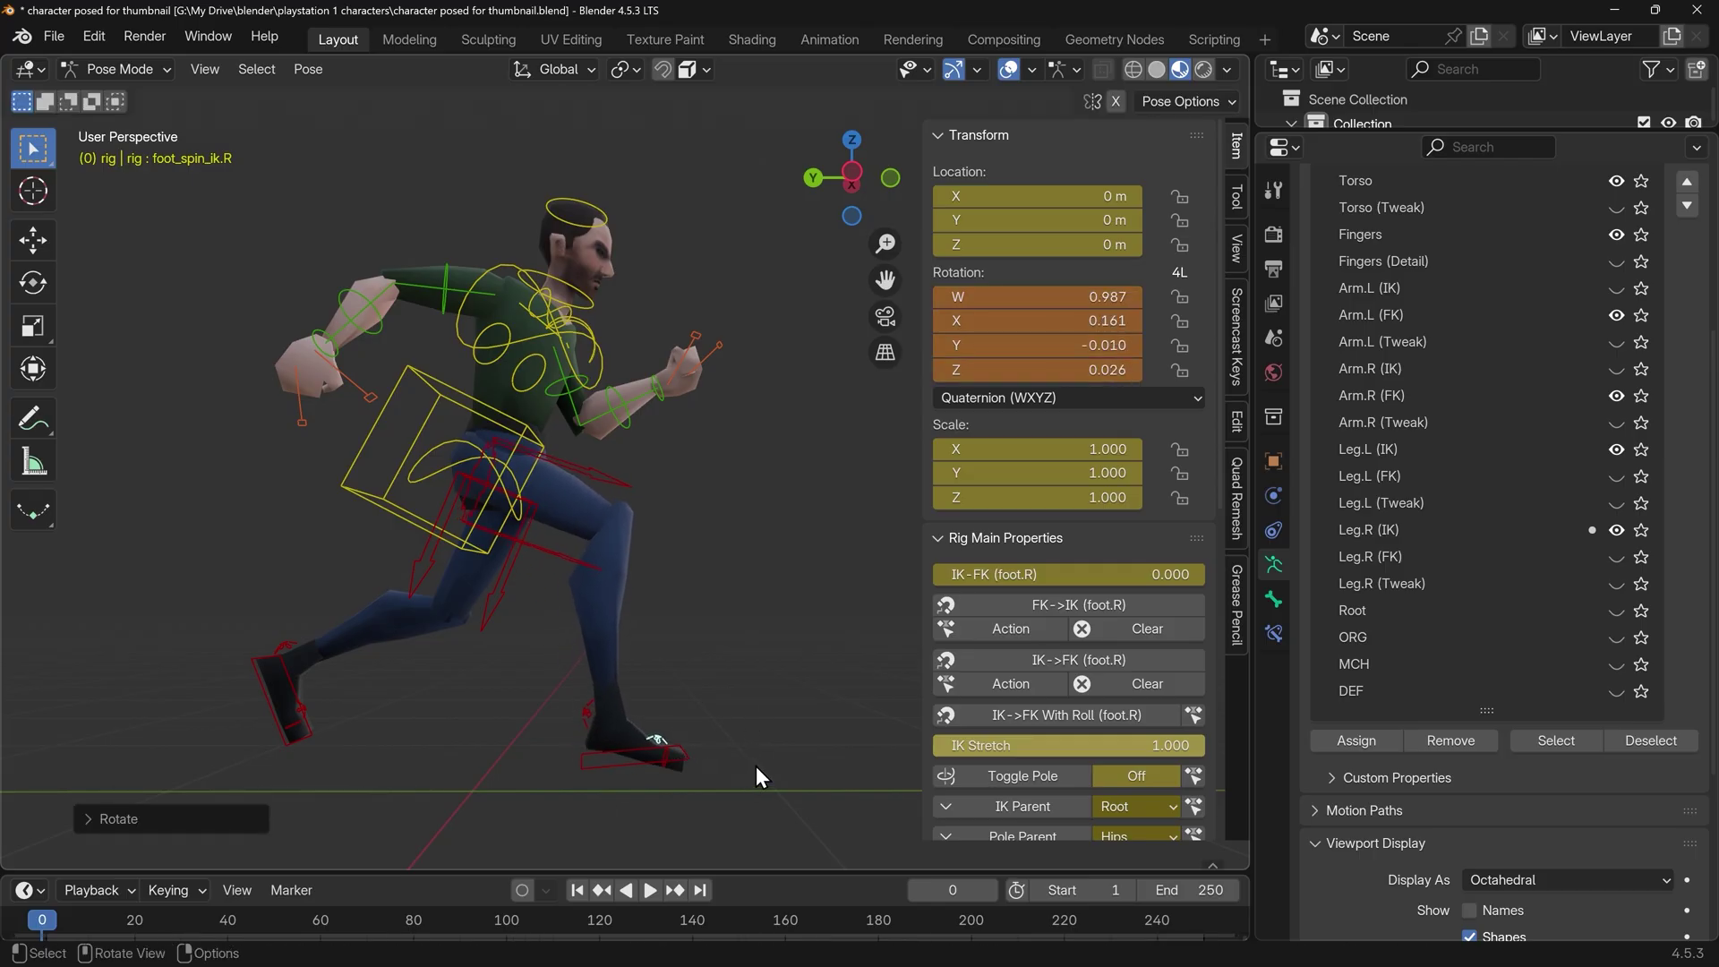
{"action": "key", "text": "KP_1"}
{"action": "key", "text": "g"}
{"action": "left_click", "coordinate": [560, 768]}
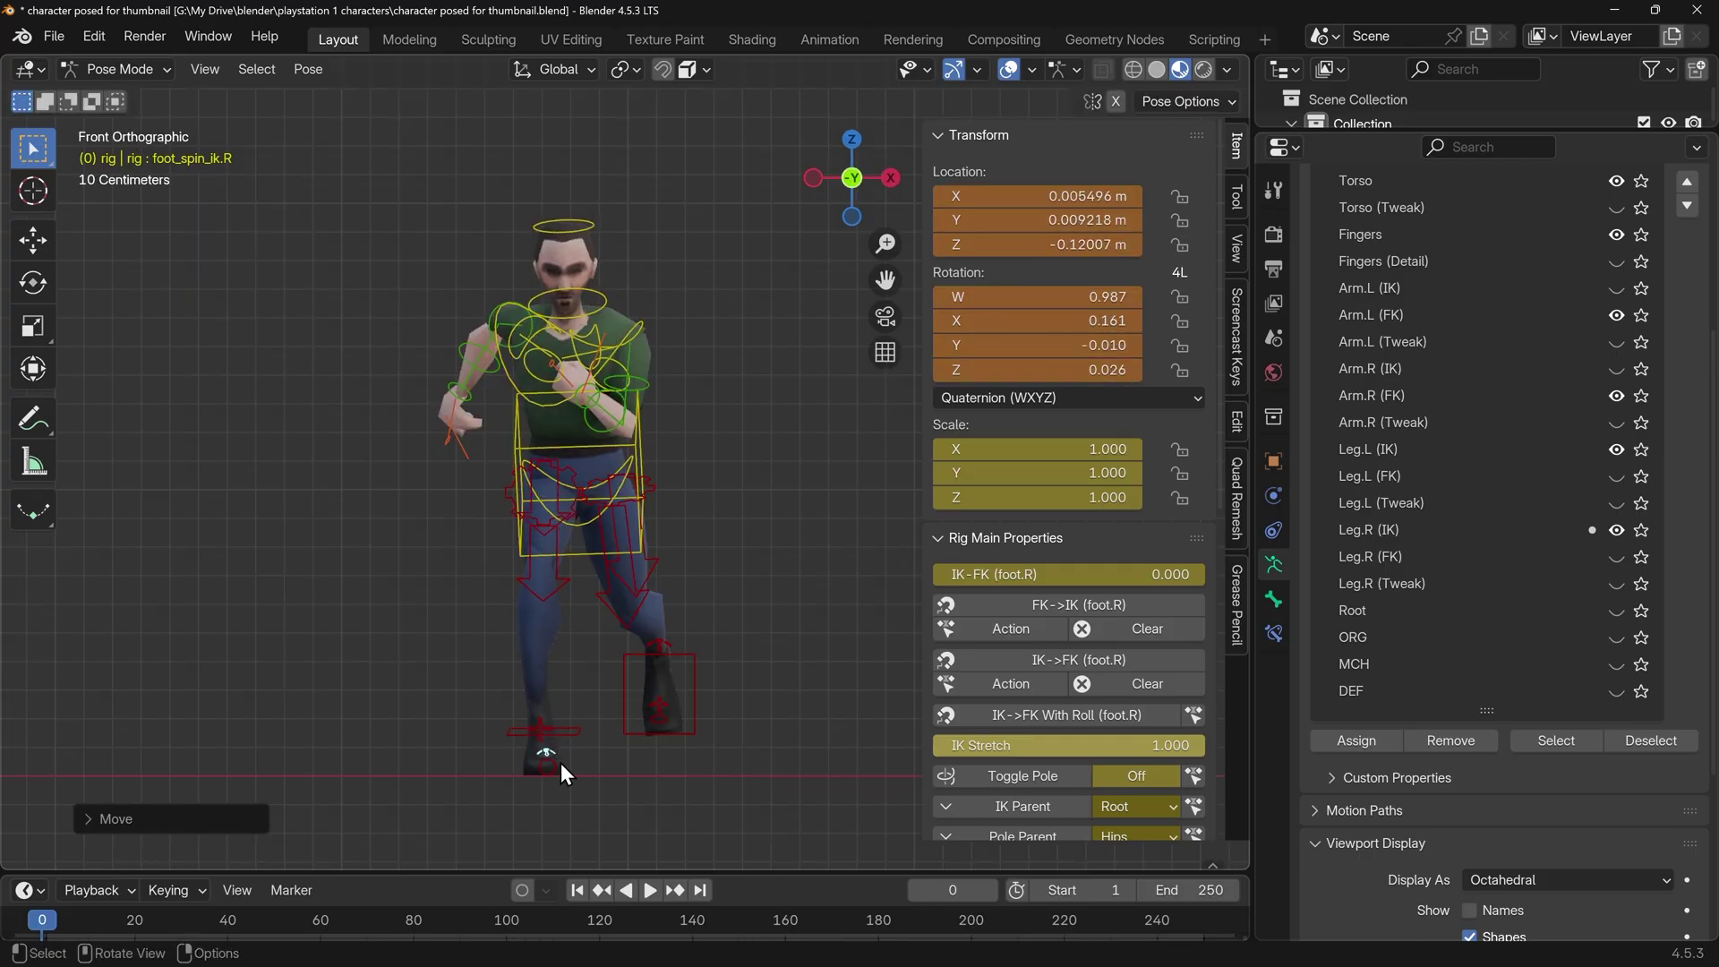
Move the raised left foot's IK control to about X -0.084, Y 0.395, Z 0.48 m and rotate it
{"action": "middle_click_drag", "start_coordinate": [746, 674], "coordinate": [645, 648]}
{"action": "left_click", "coordinate": [752, 682]}
{"action": "key", "text": "r"}
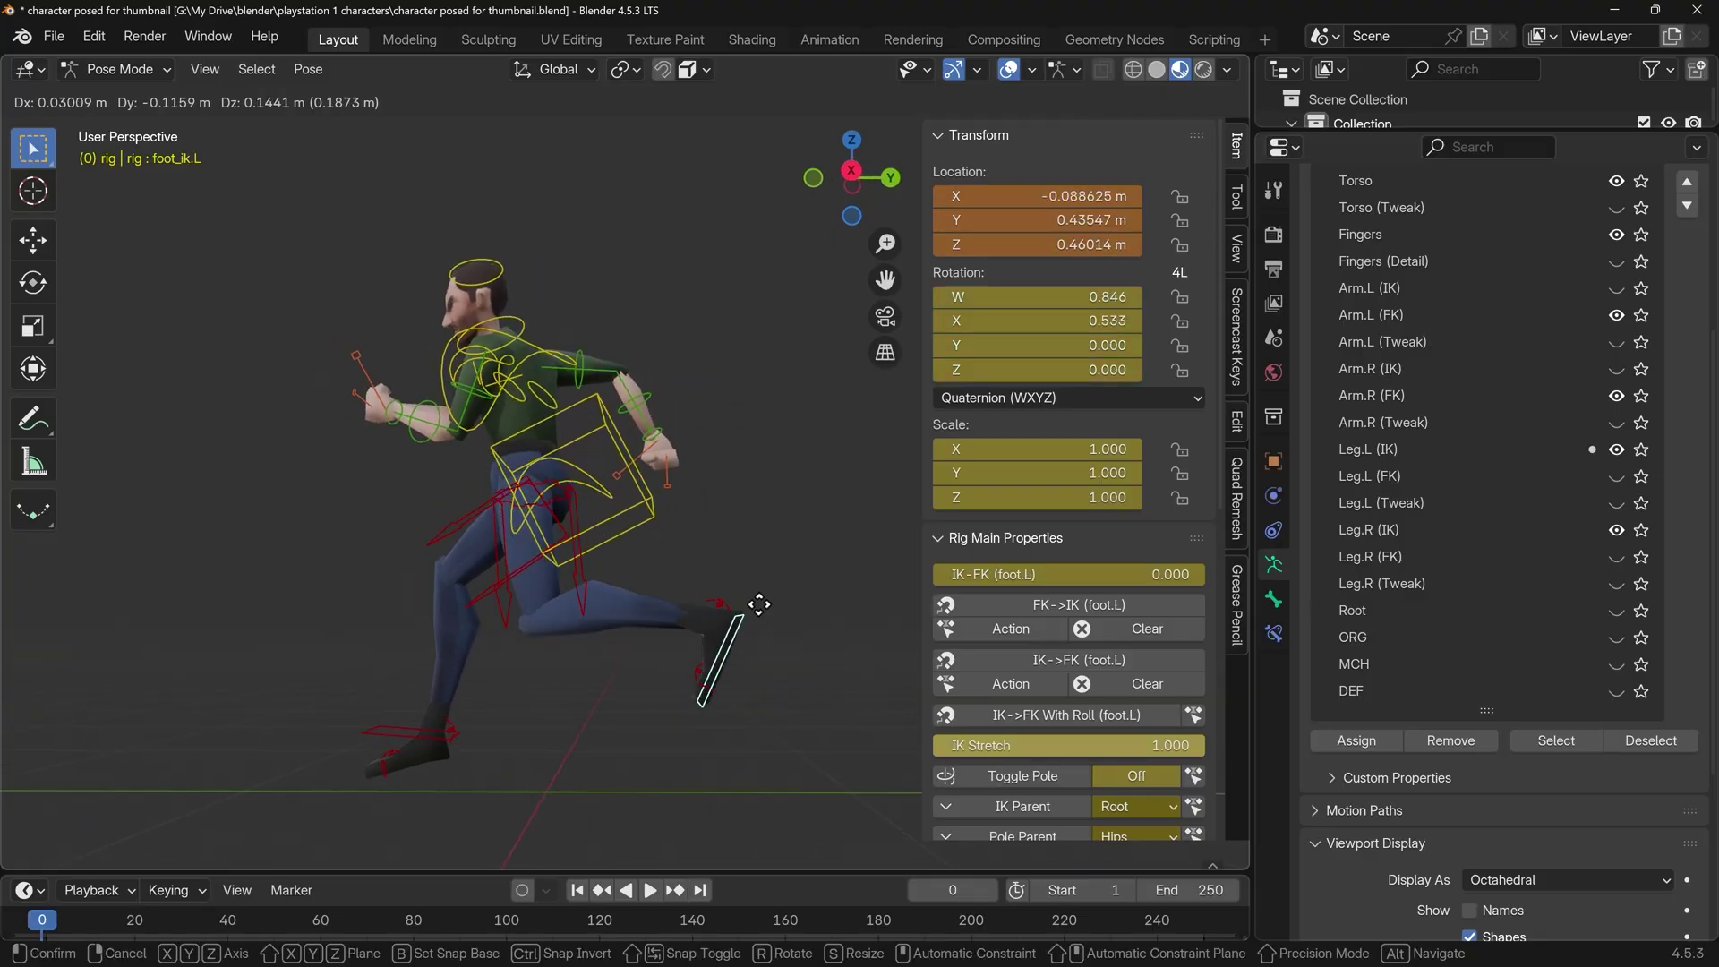
{"action": "left_click", "coordinate": [788, 530]}
Try rotating the hips control to tilt the pelvis sideways
{"action": "middle_click_drag", "start_coordinate": [545, 573], "coordinate": [767, 571]}
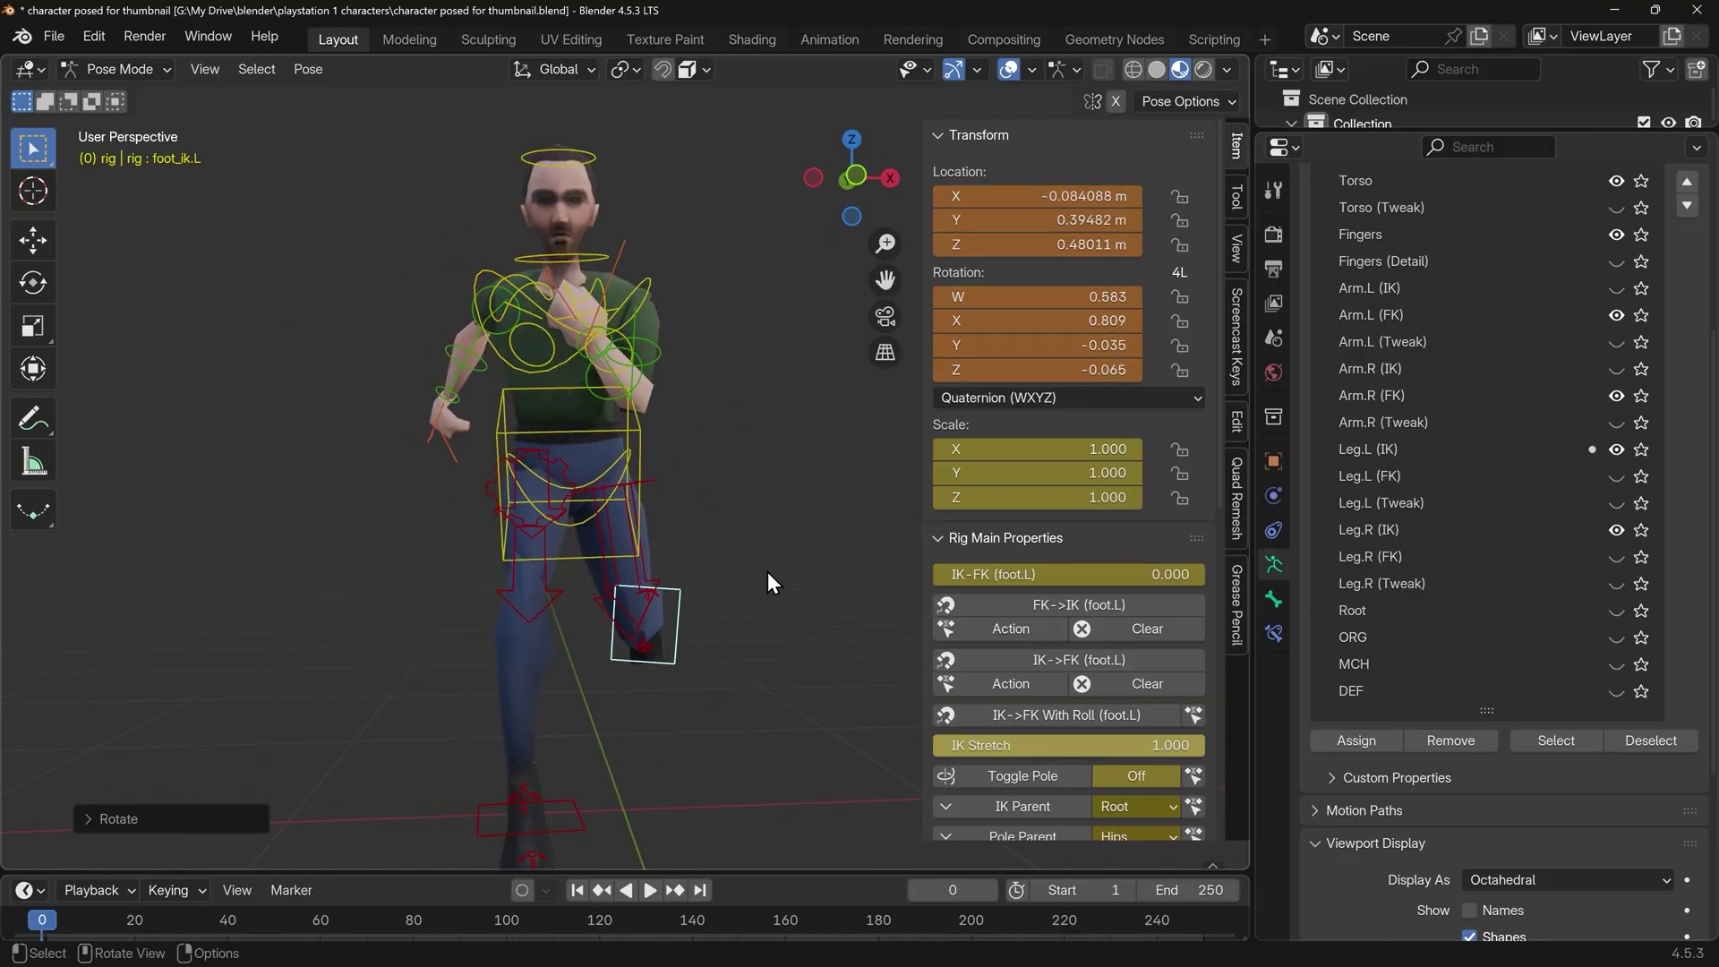
{"action": "left_click", "coordinate": [642, 465]}
{"action": "key", "text": "r"}
{"action": "left_click", "coordinate": [733, 419]}
{"action": "left_click", "coordinate": [632, 459]}
{"action": "key", "text": "r"}
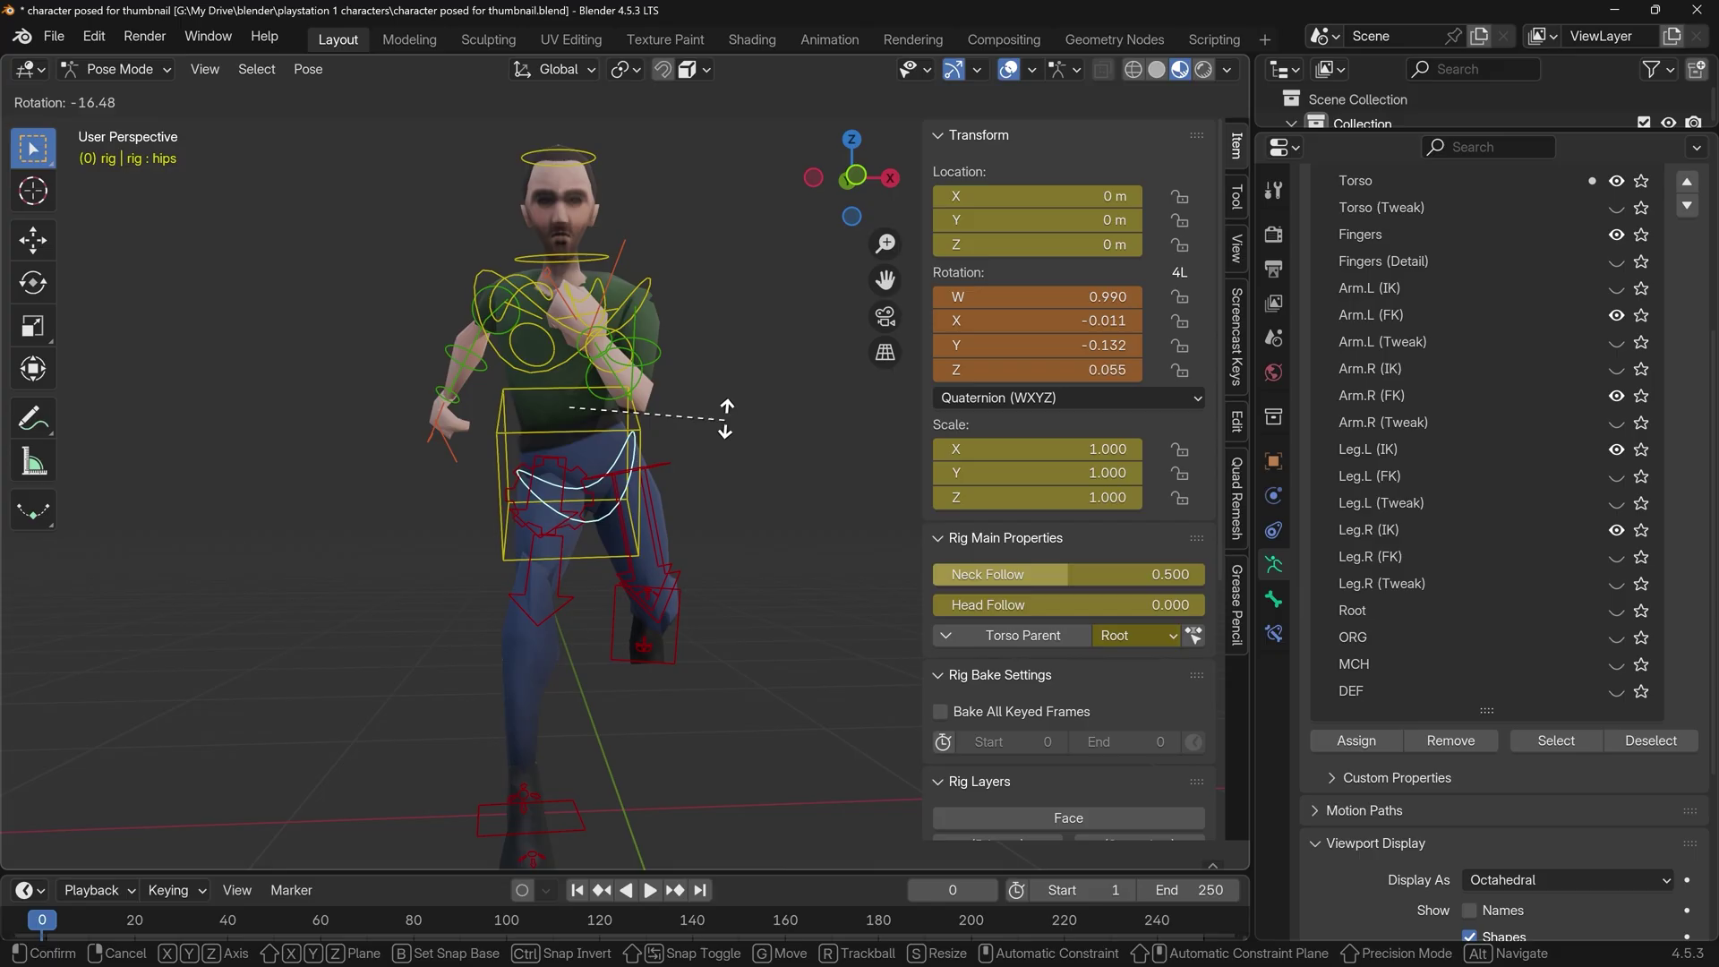
{"action": "left_click", "coordinate": [732, 419]}
{"action": "middle_click_drag", "start_coordinate": [732, 419], "coordinate": [755, 281]}
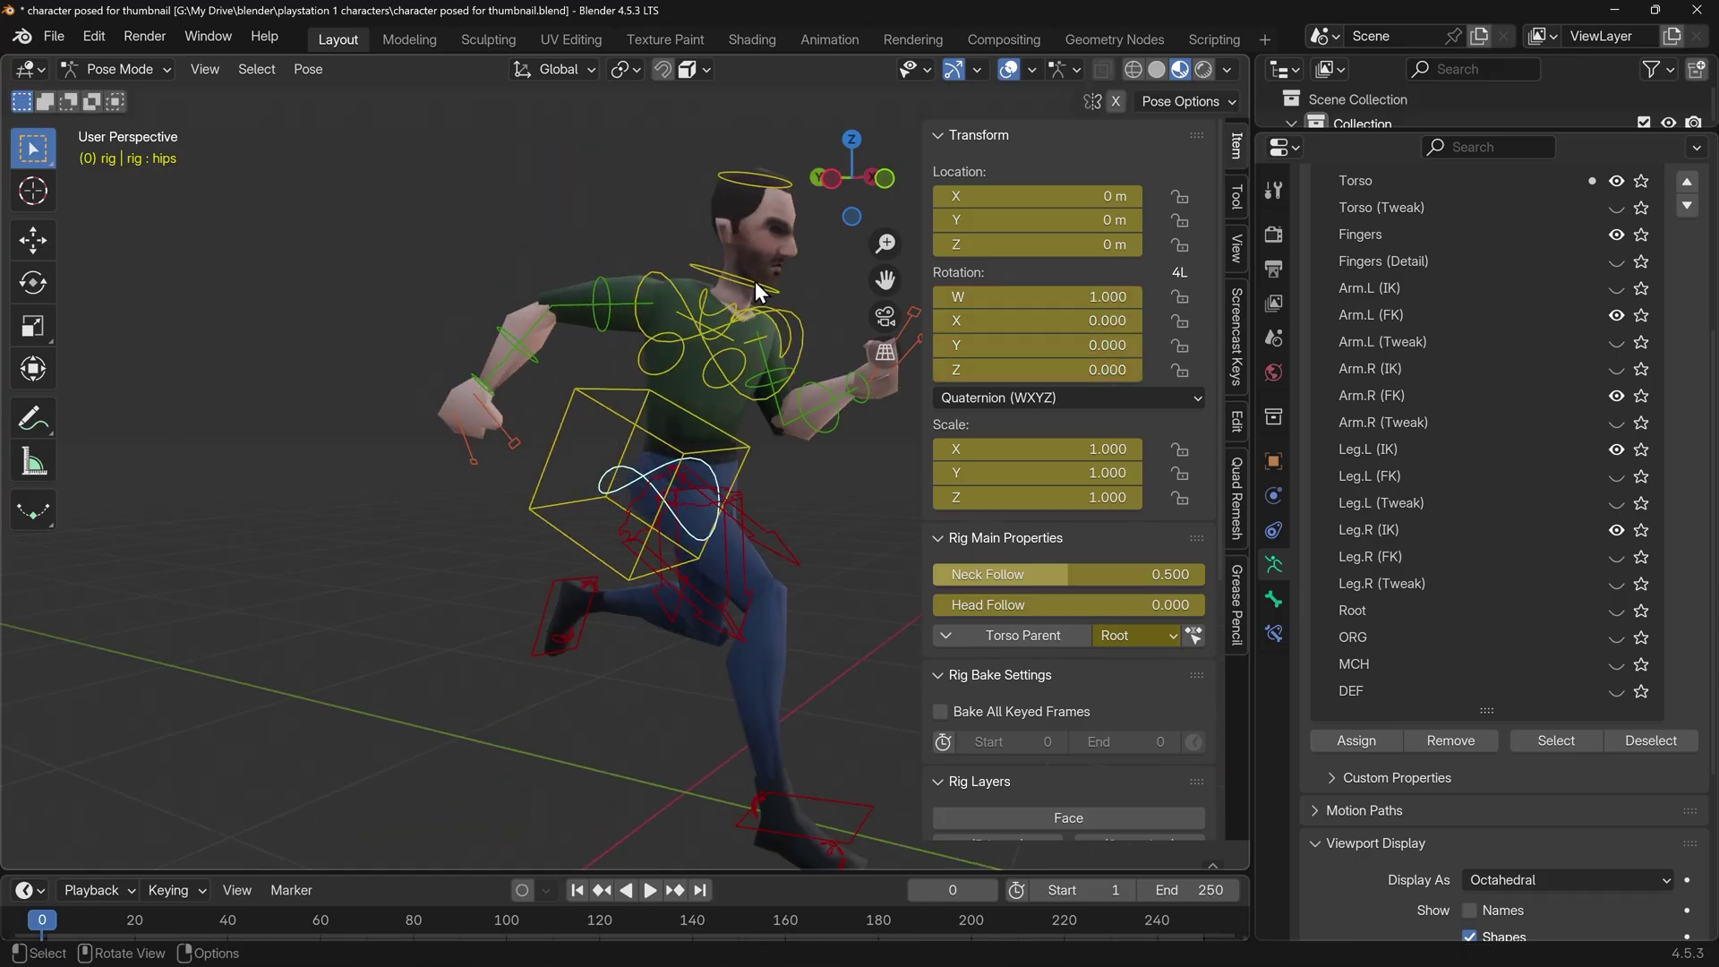
Try to rotate the neck control about the Z axis
{"action": "left_click", "coordinate": [754, 281]}
{"action": "key", "text": "r"}
{"action": "key", "text": "z"}
{"action": "left_click", "coordinate": [822, 262]}
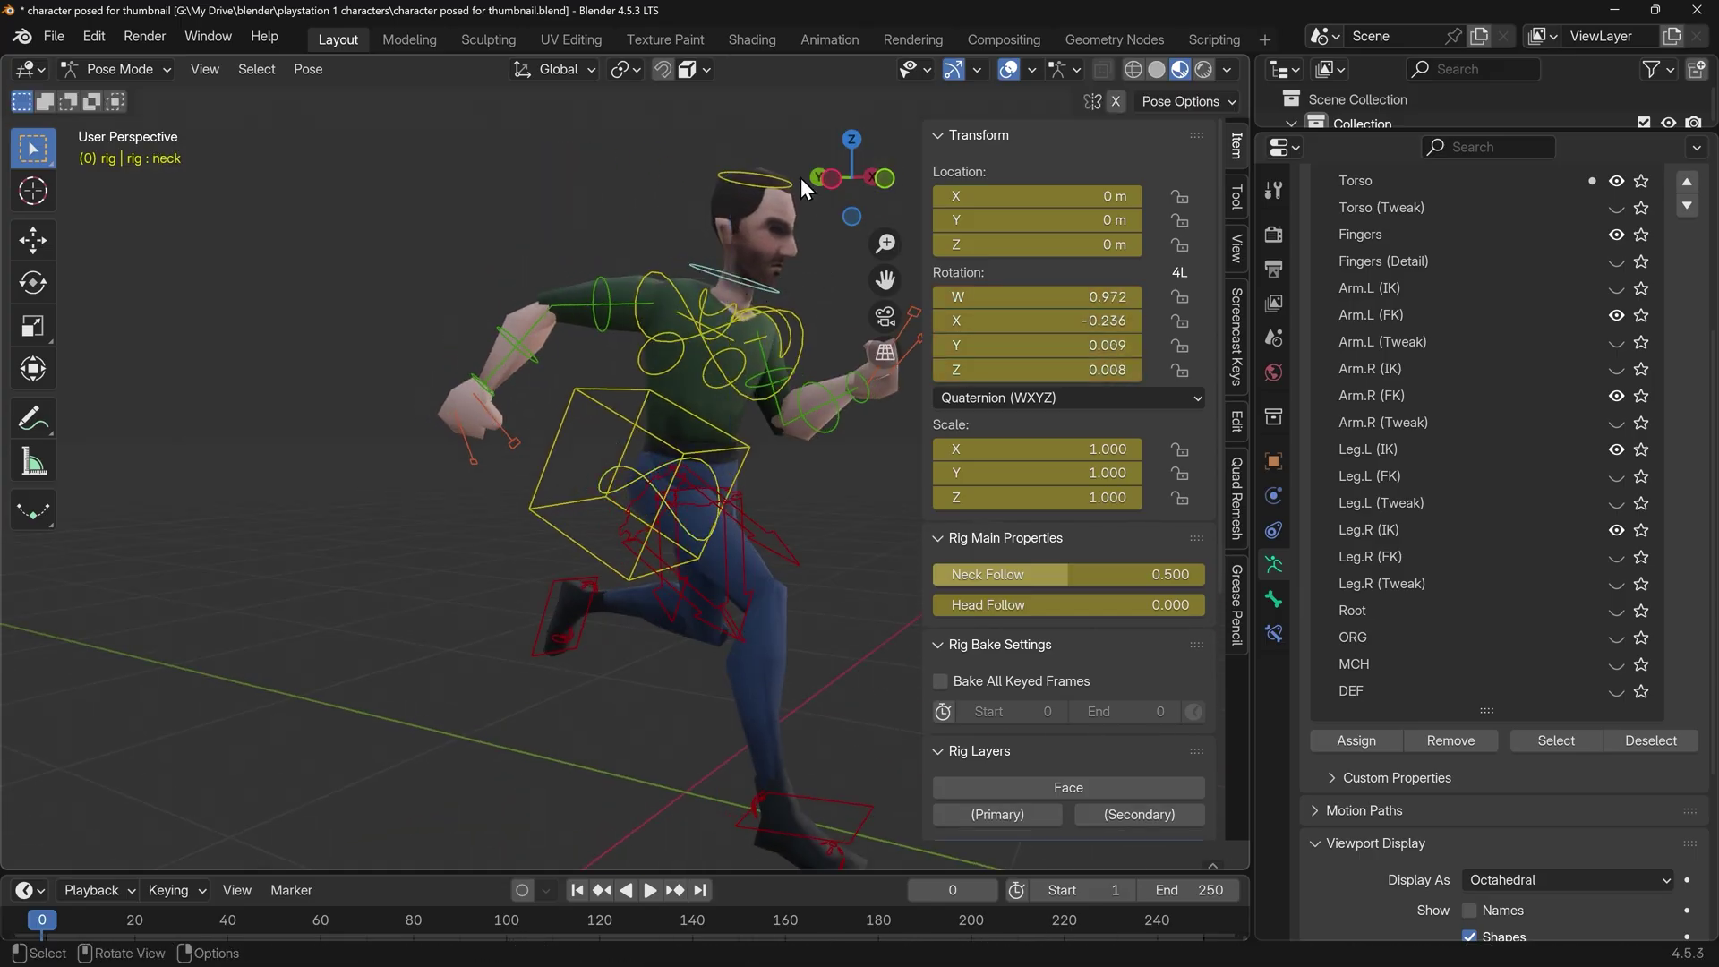
Rotate the head control about the Z axis to turn the character's head
{"action": "left_click", "coordinate": [775, 178]}
{"action": "middle_click_drag", "start_coordinate": [774, 181], "coordinate": [752, 372]}
{"action": "key", "text": "r"}
{"action": "key", "text": "z"}
{"action": "left_click", "coordinate": [690, 238]}
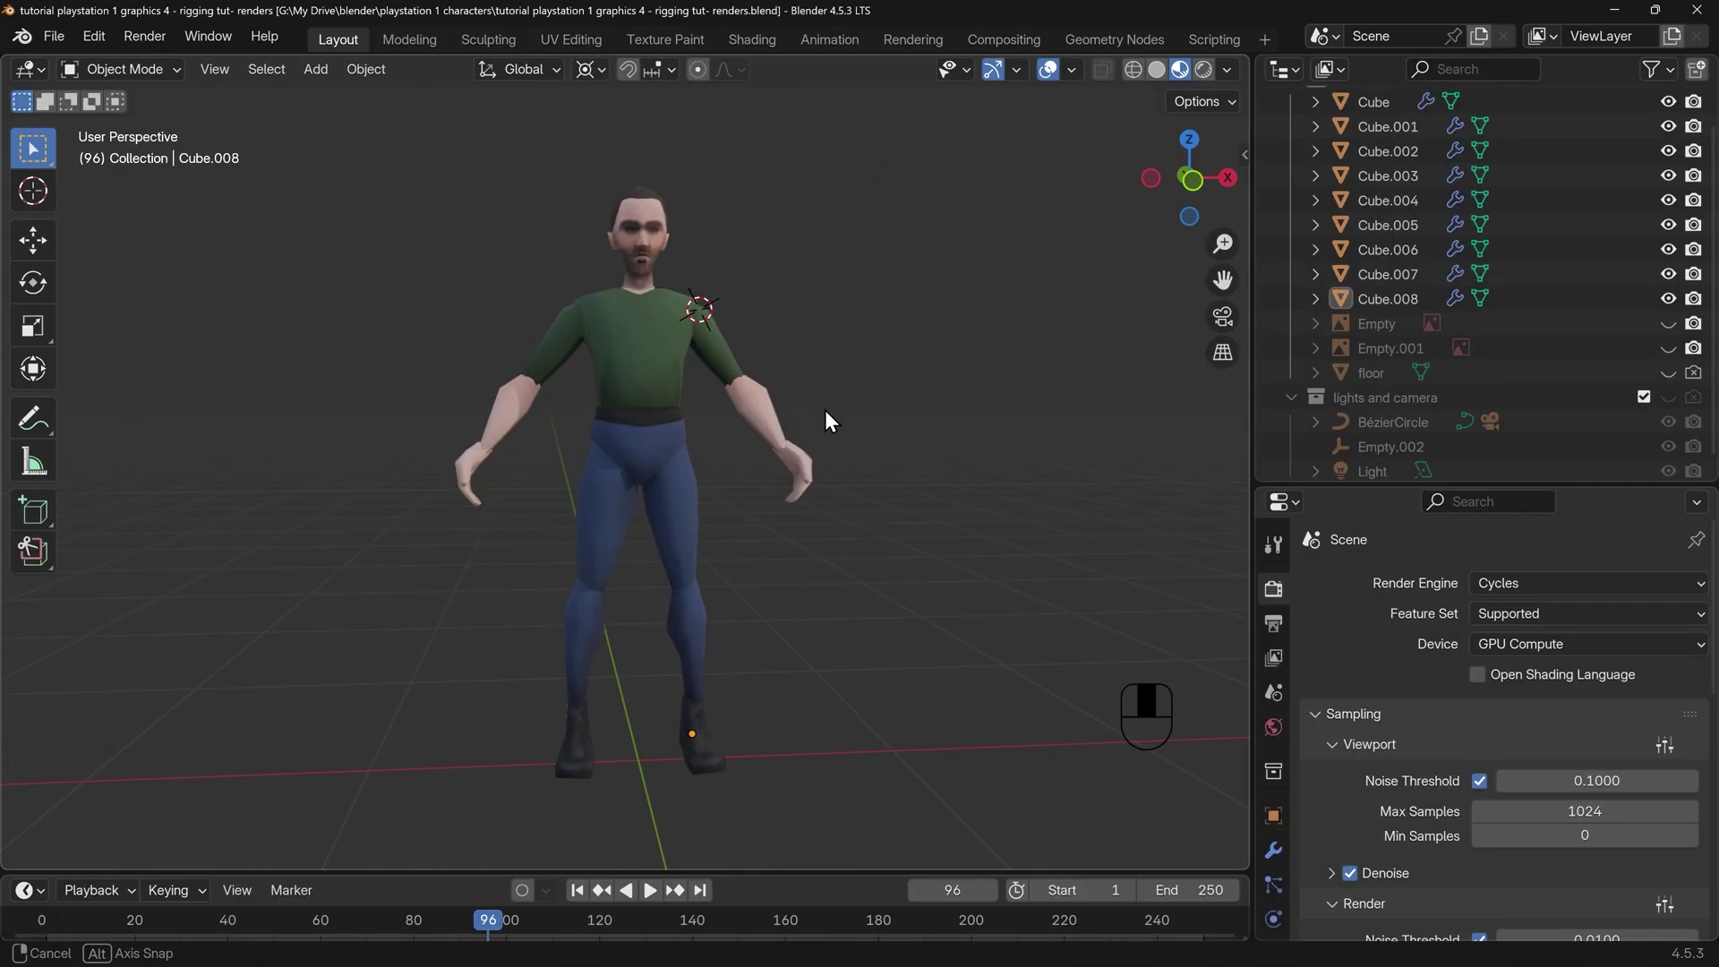
{"action": "middle_click_drag", "start_coordinate": [825, 410], "coordinate": [777, 421]}
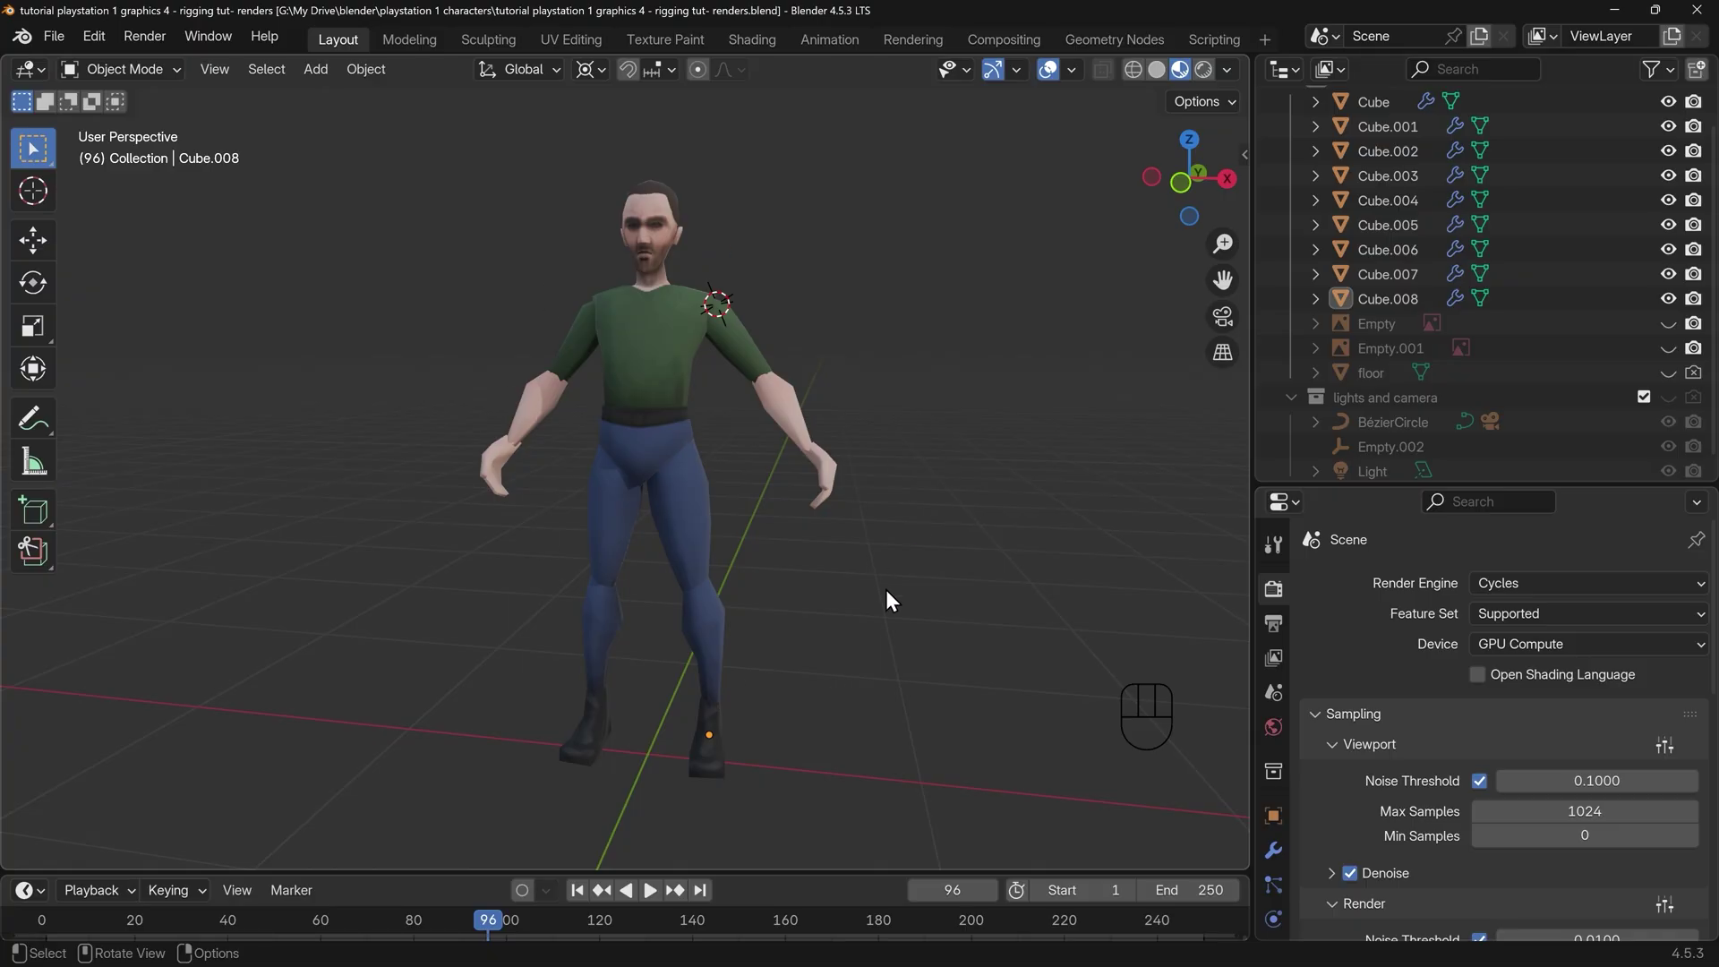
Move the 3D cursor from the shoulder to the world origin
{"action": "key", "text": "shift+s"}
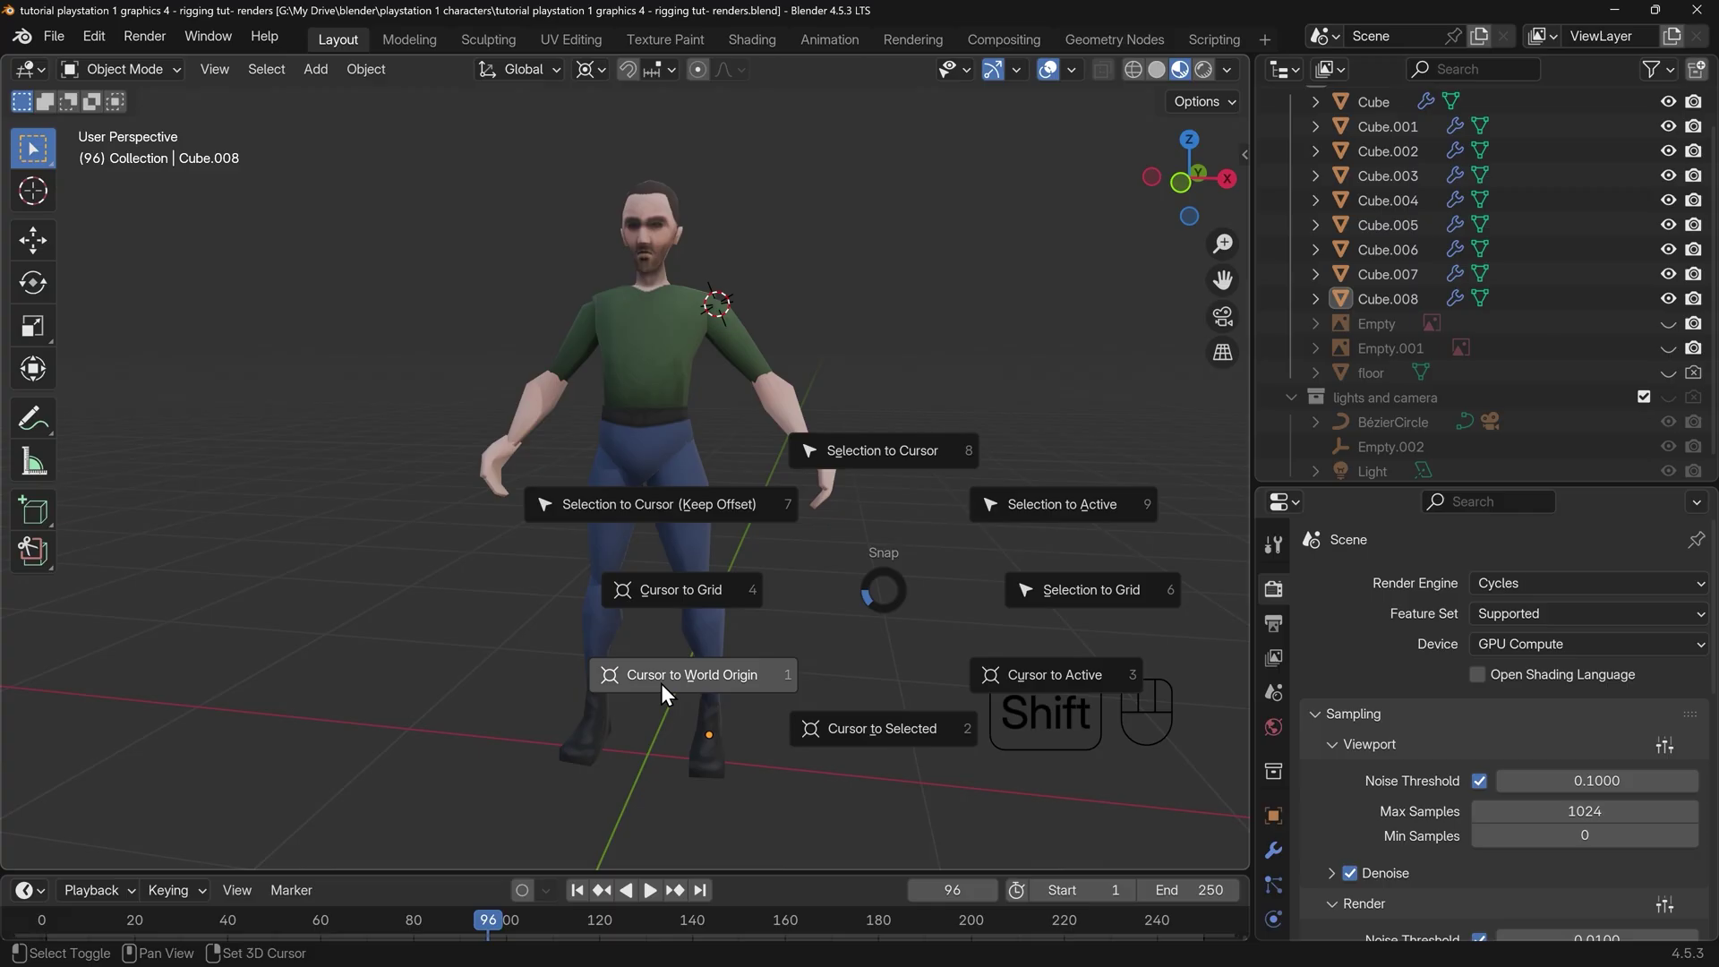
{"action": "left_click", "coordinate": [706, 685]}
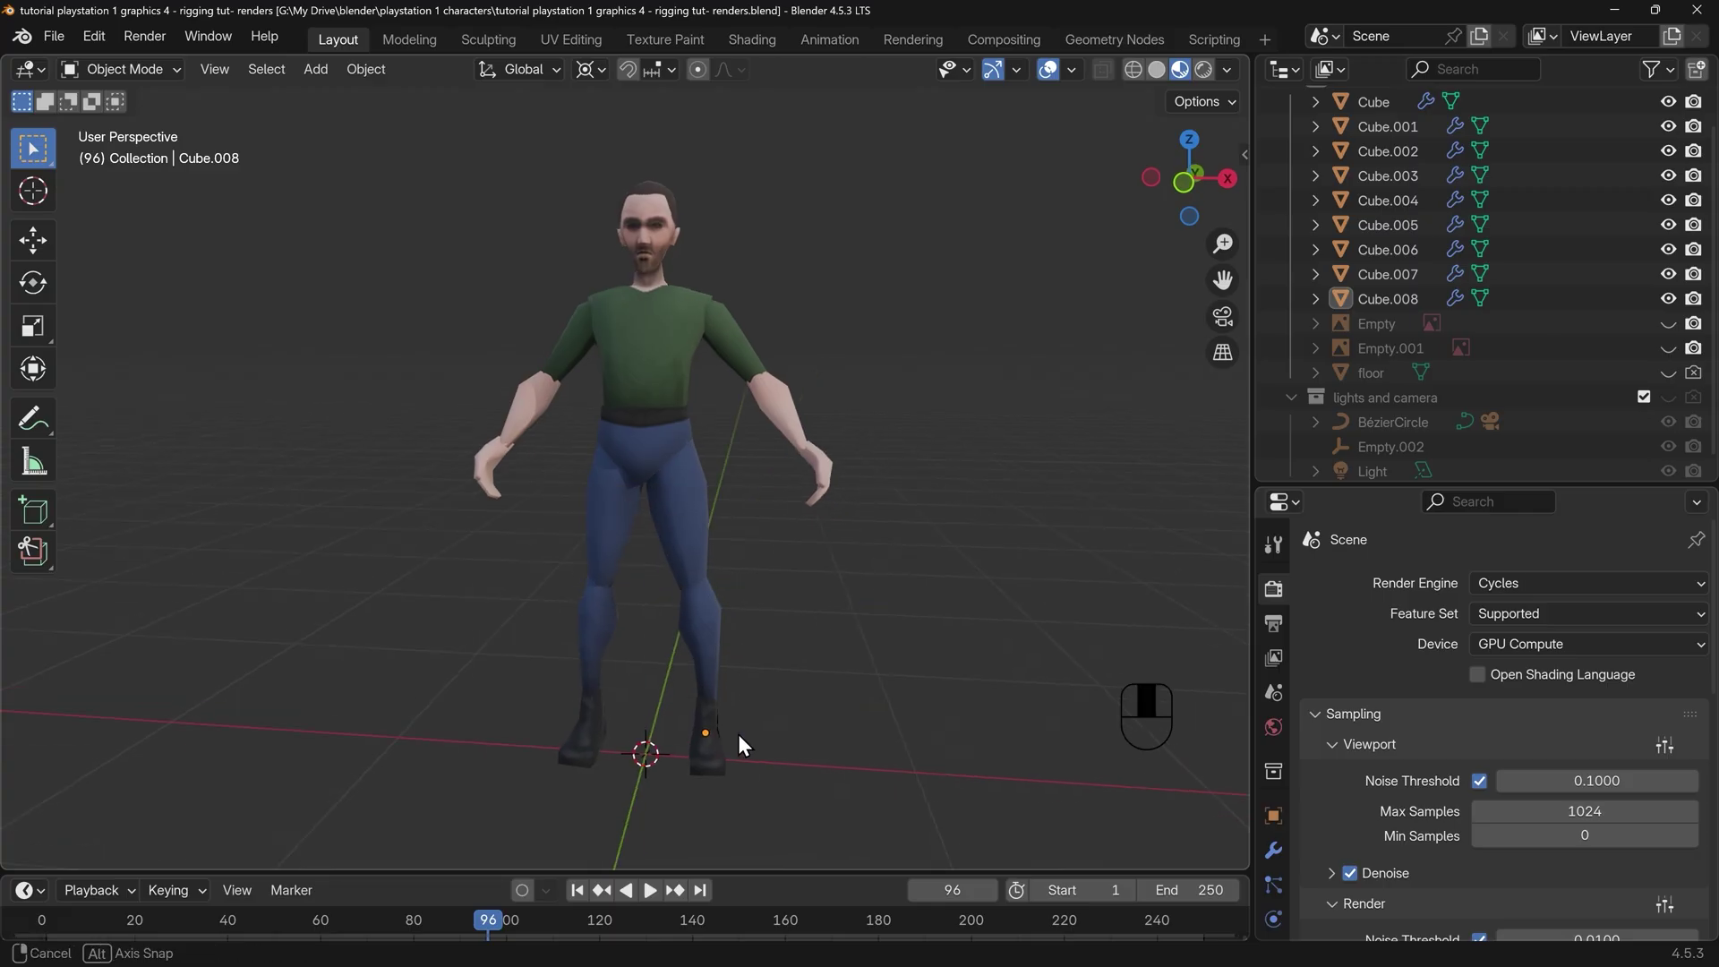
{"action": "middle_click_drag", "start_coordinate": [738, 734], "coordinate": [677, 697]}
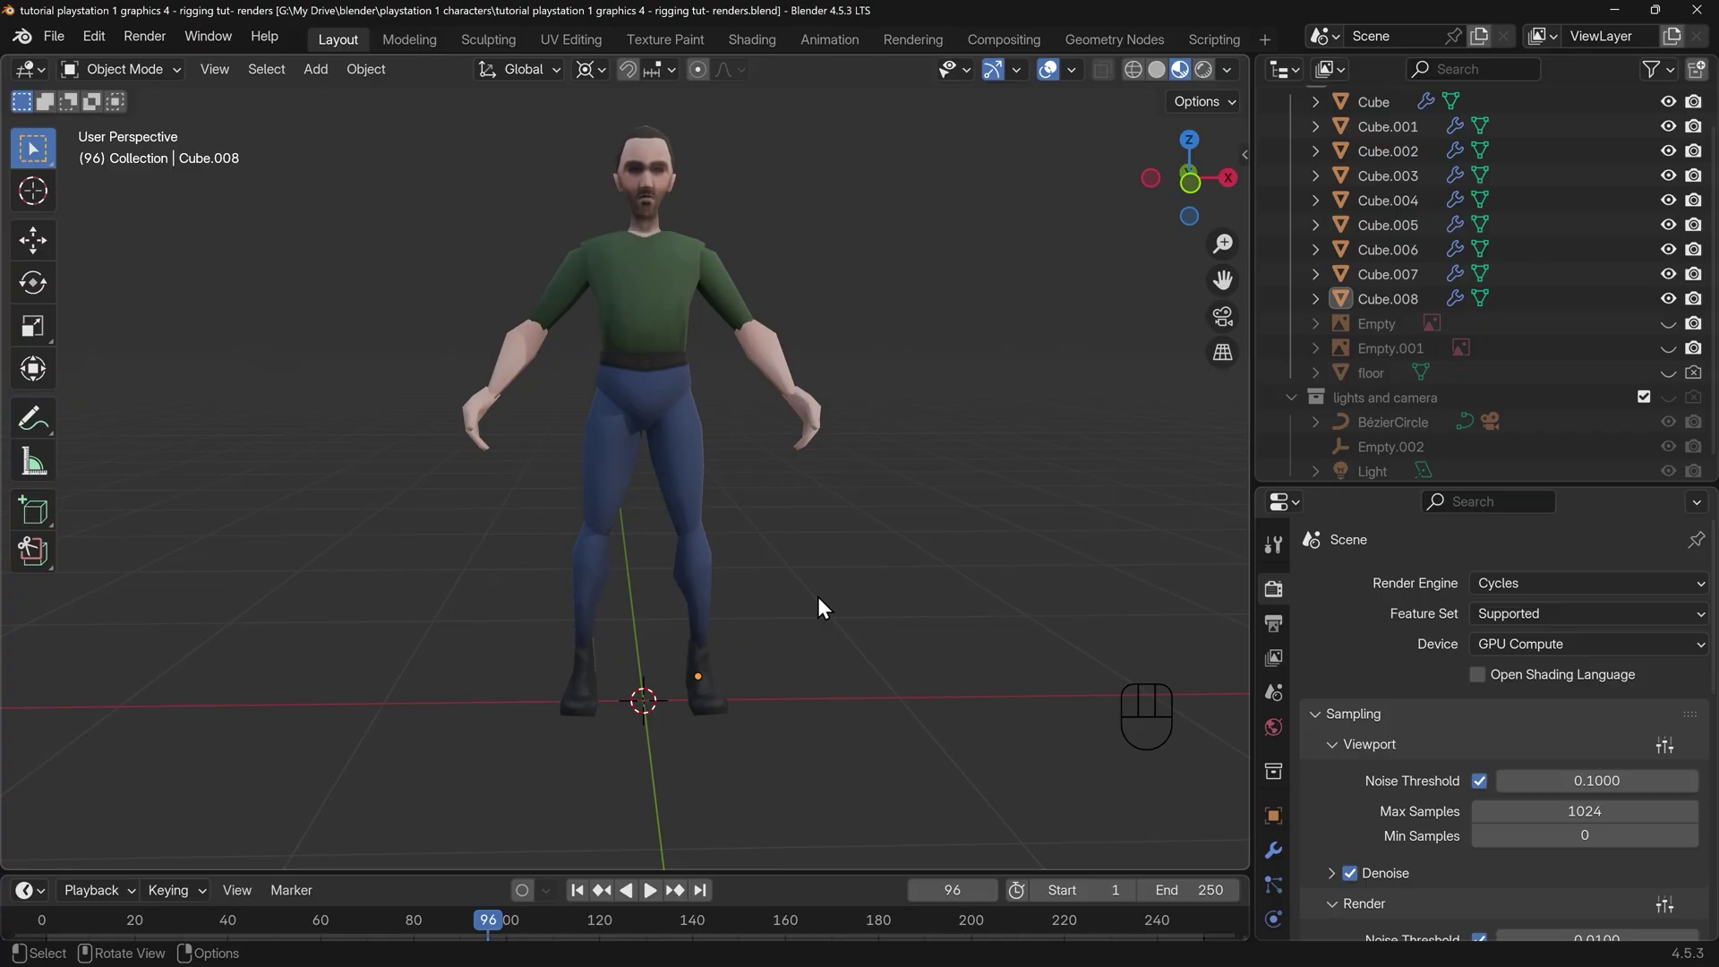
Search the add-ons in the preferences for Rigify to check whether it is enabled, and close the preferences
{"action": "left_click", "coordinate": [94, 36]}
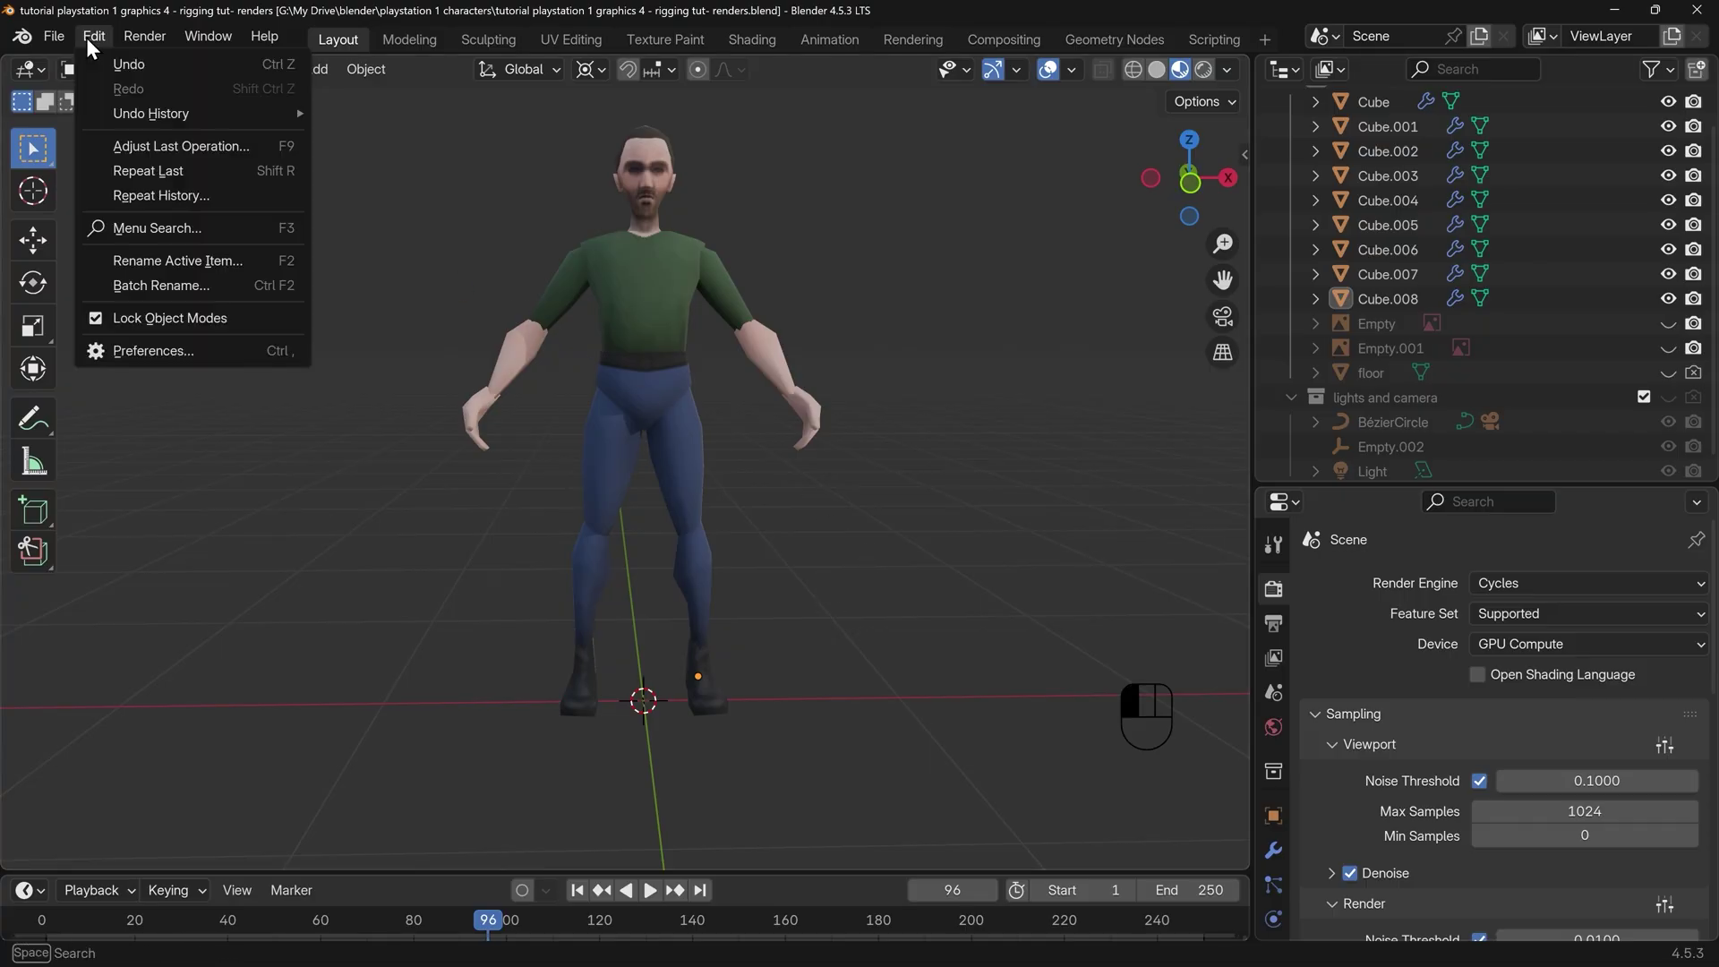
{"action": "left_click", "coordinate": [154, 348]}
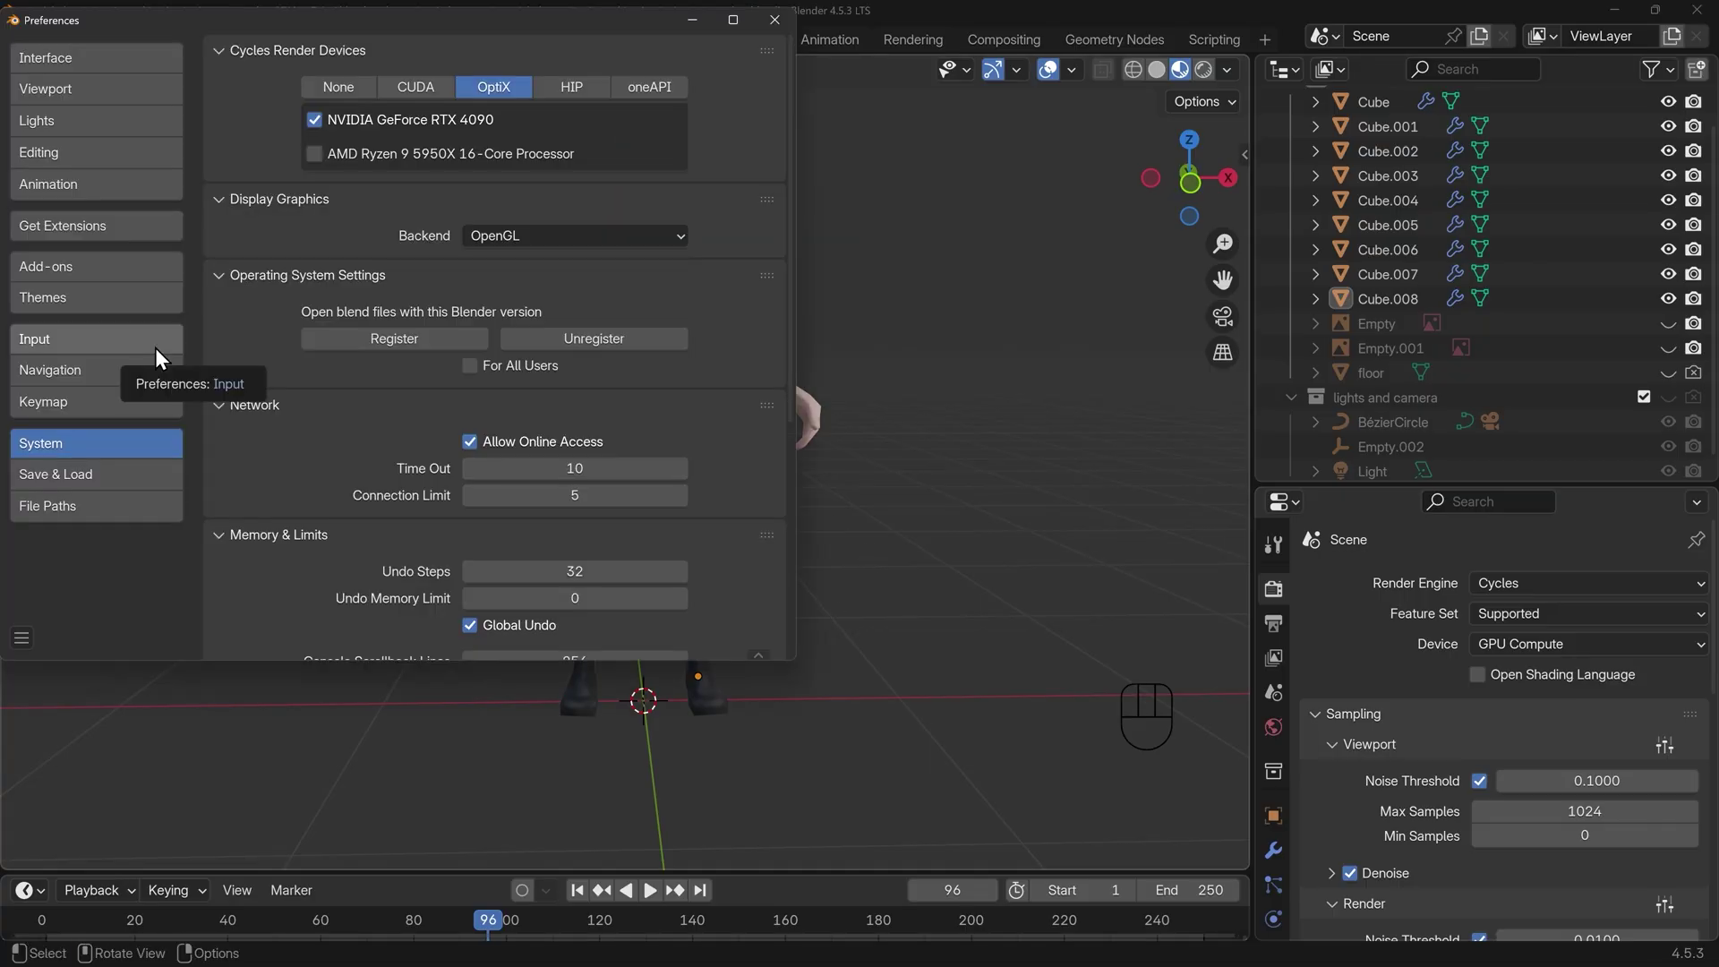
{"action": "left_click", "coordinate": [71, 265]}
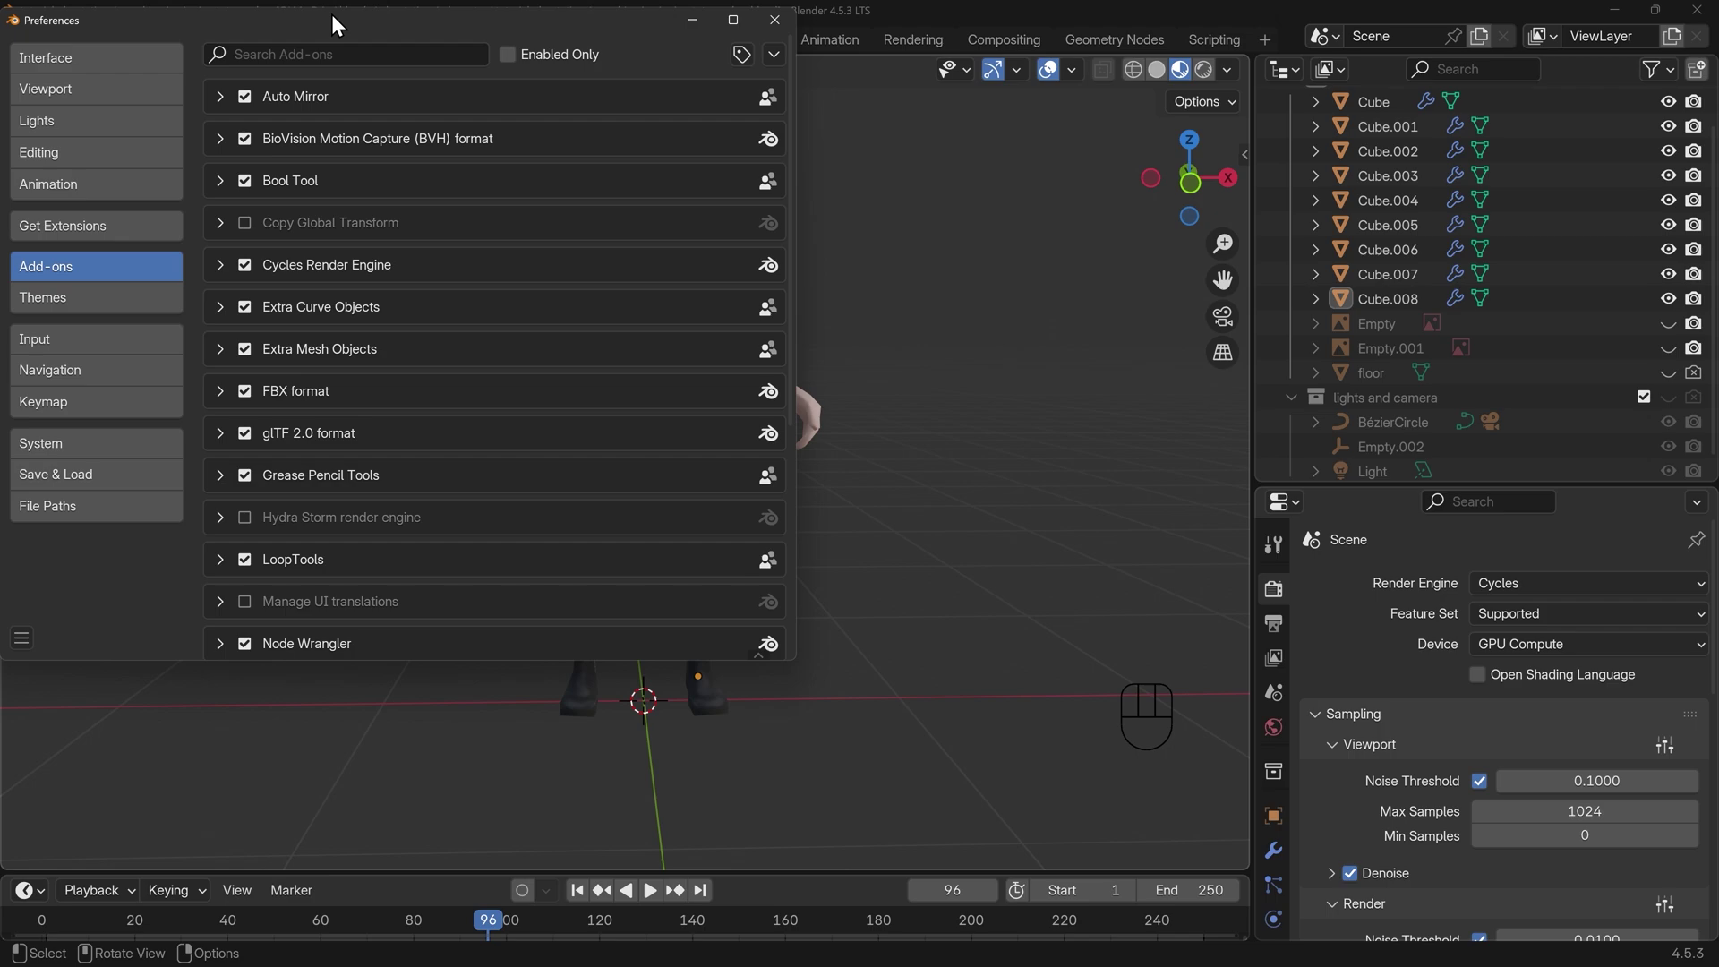
{"action": "left_click", "coordinate": [315, 55]}
{"action": "type", "text": "rigi"}
{"action": "key", "text": "Return"}
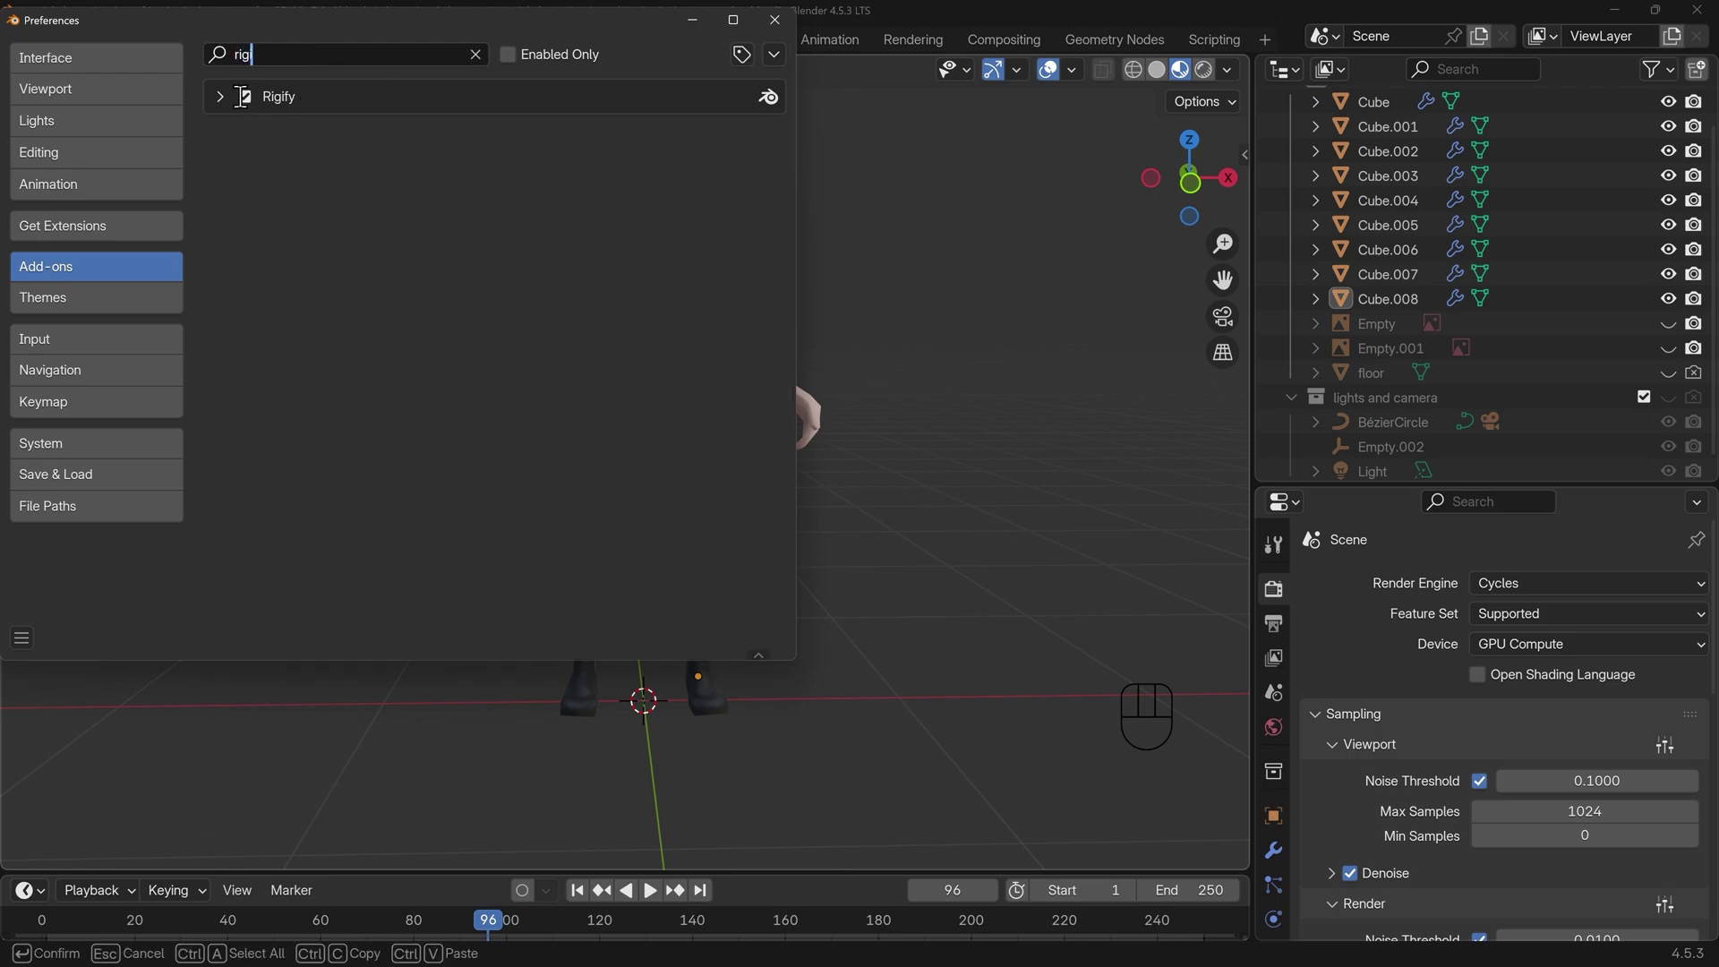
{"action": "left_click", "coordinate": [776, 20]}
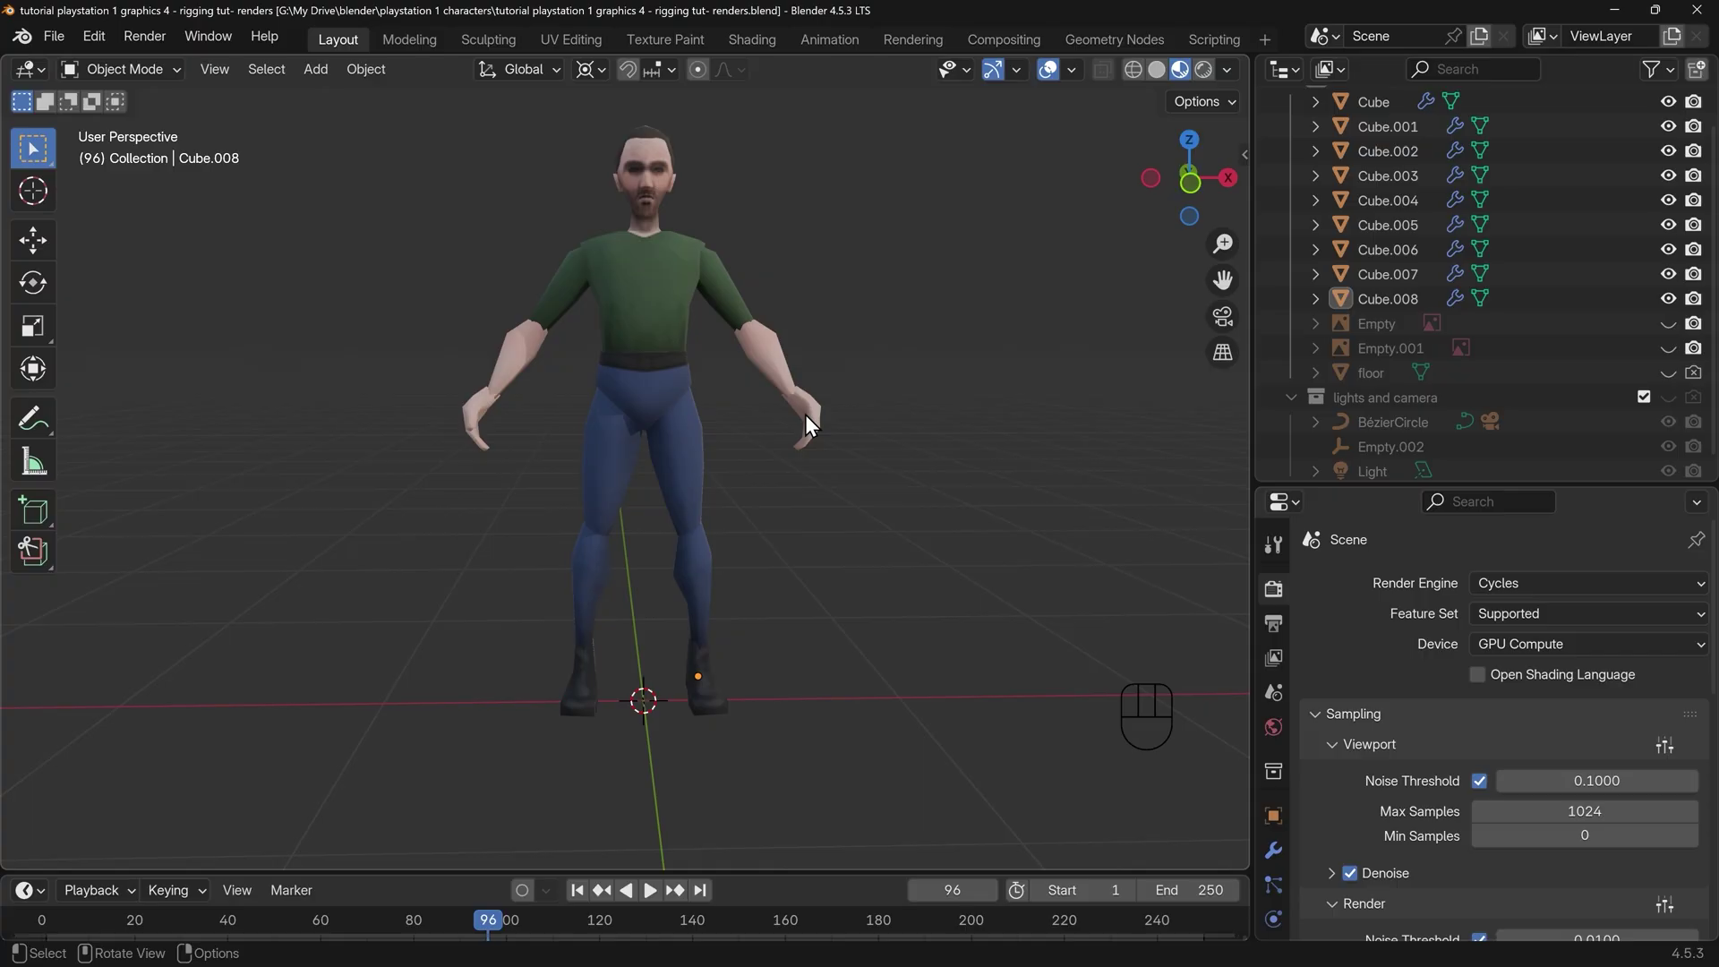
Add a Rigify Human meta-rig armature at the 3D cursor
{"action": "left_click", "coordinate": [311, 71]}
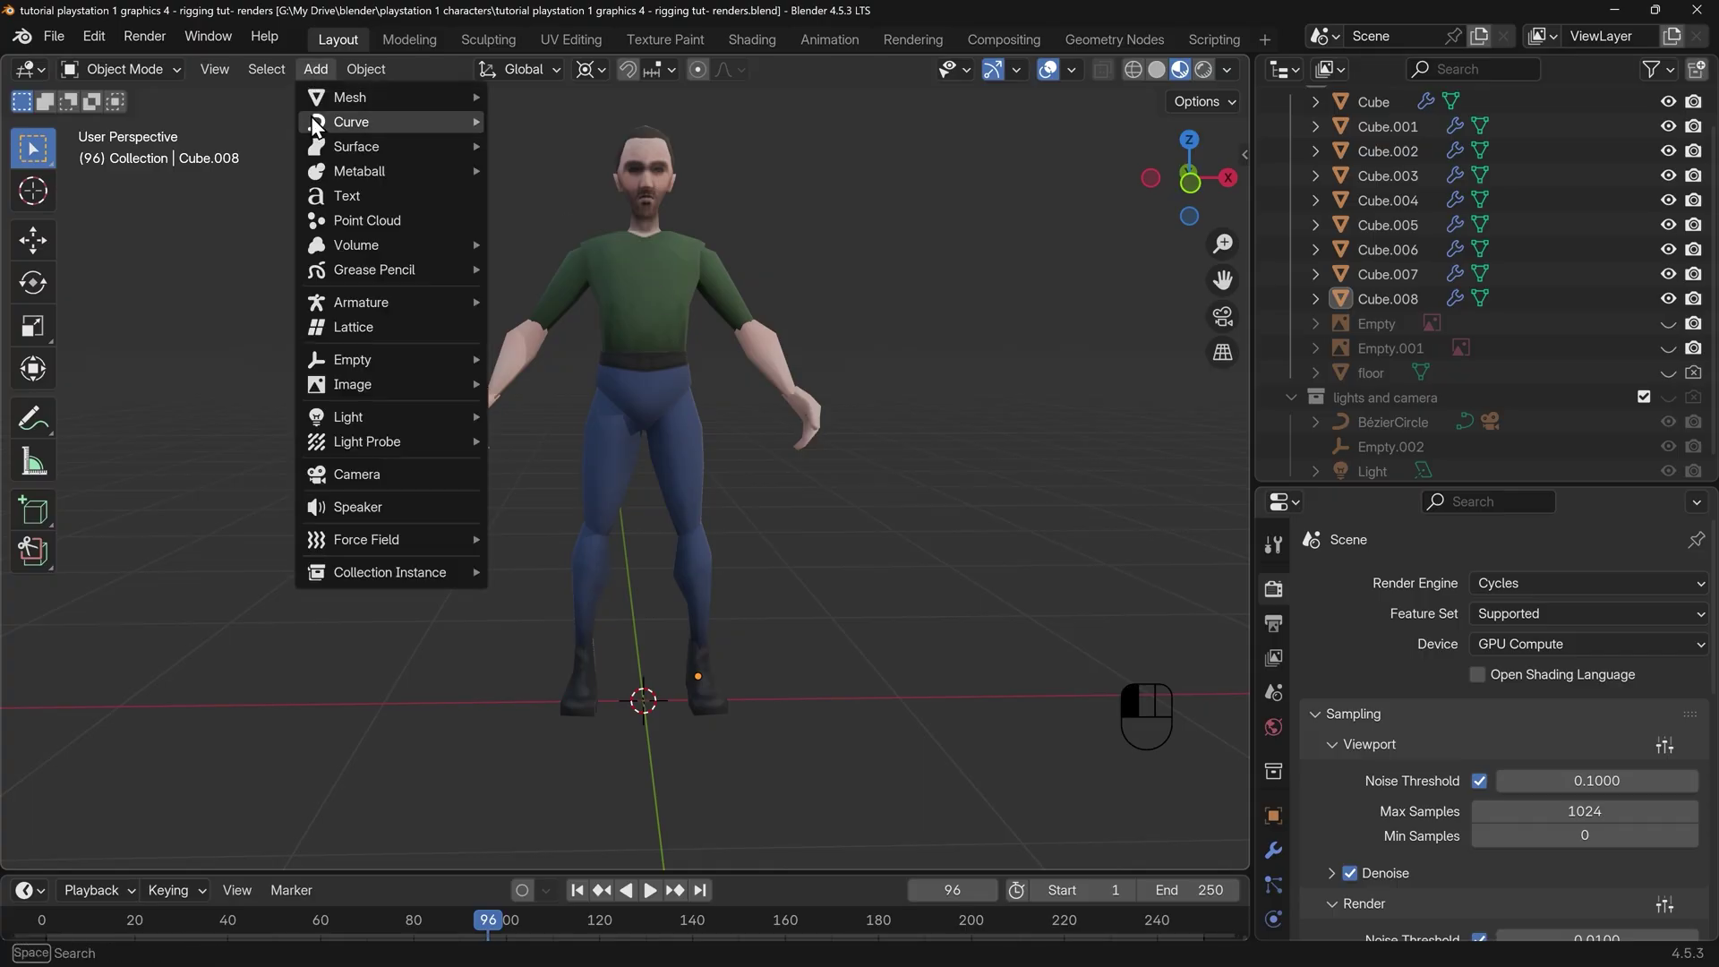
{"action": "mouse_move", "coordinate": [347, 296]}
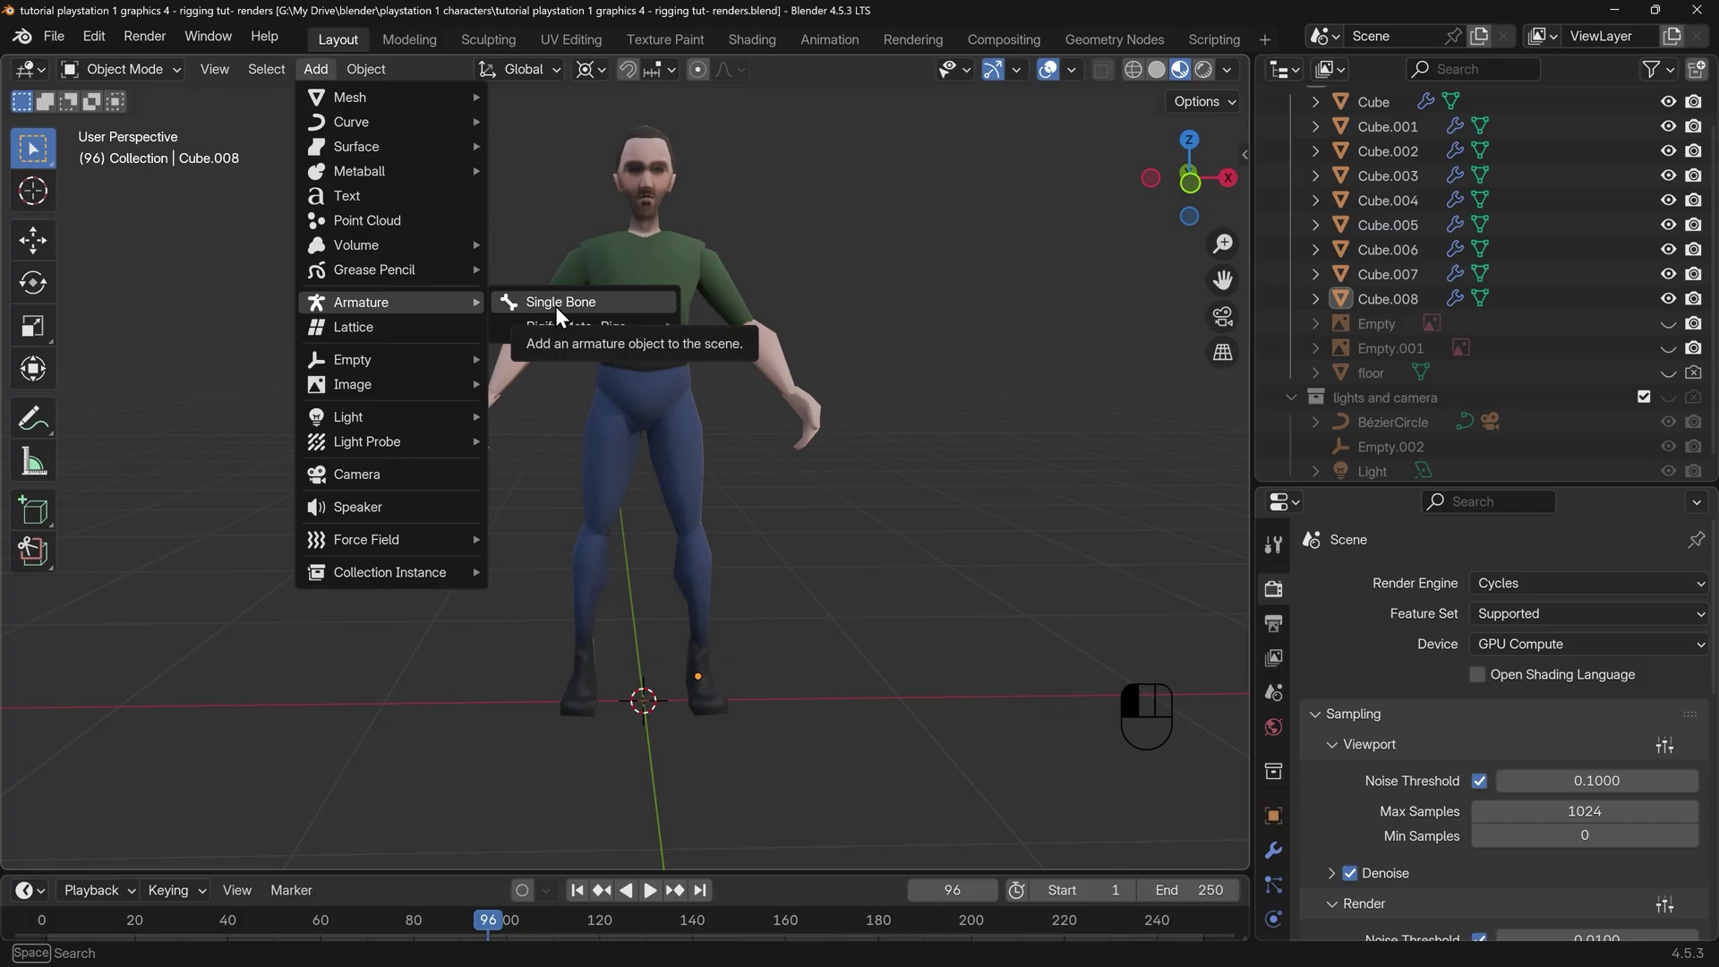
{"action": "mouse_move", "coordinate": [568, 331]}
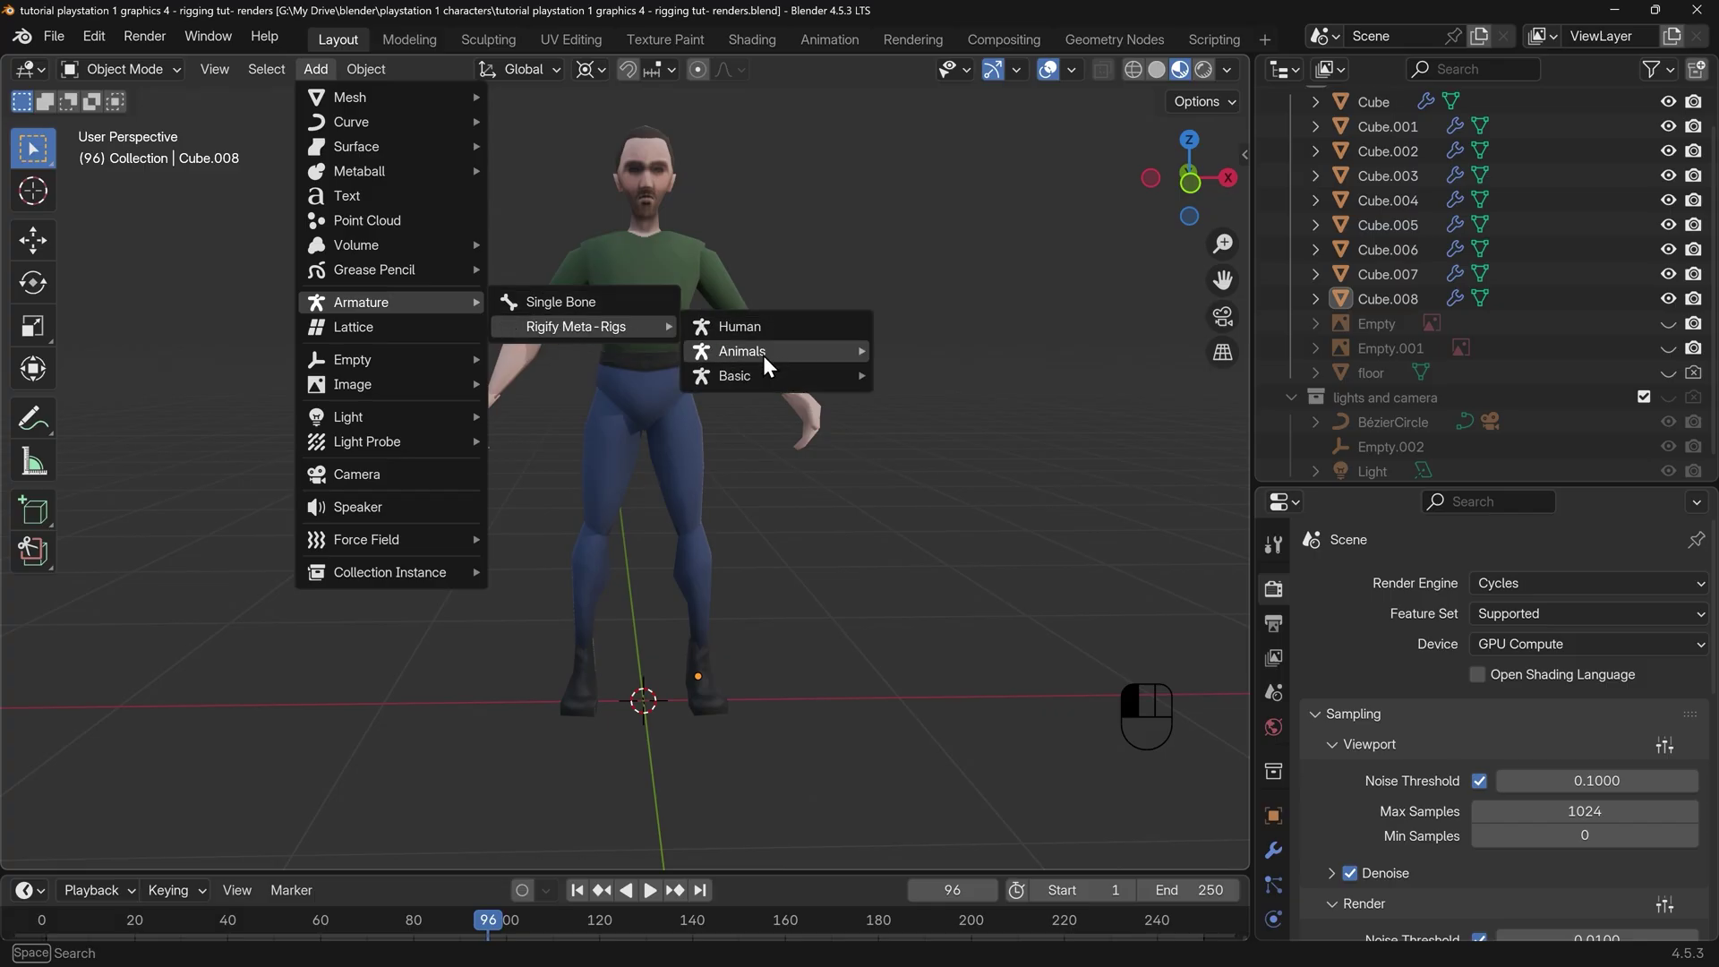
{"action": "mouse_move", "coordinate": [765, 356]}
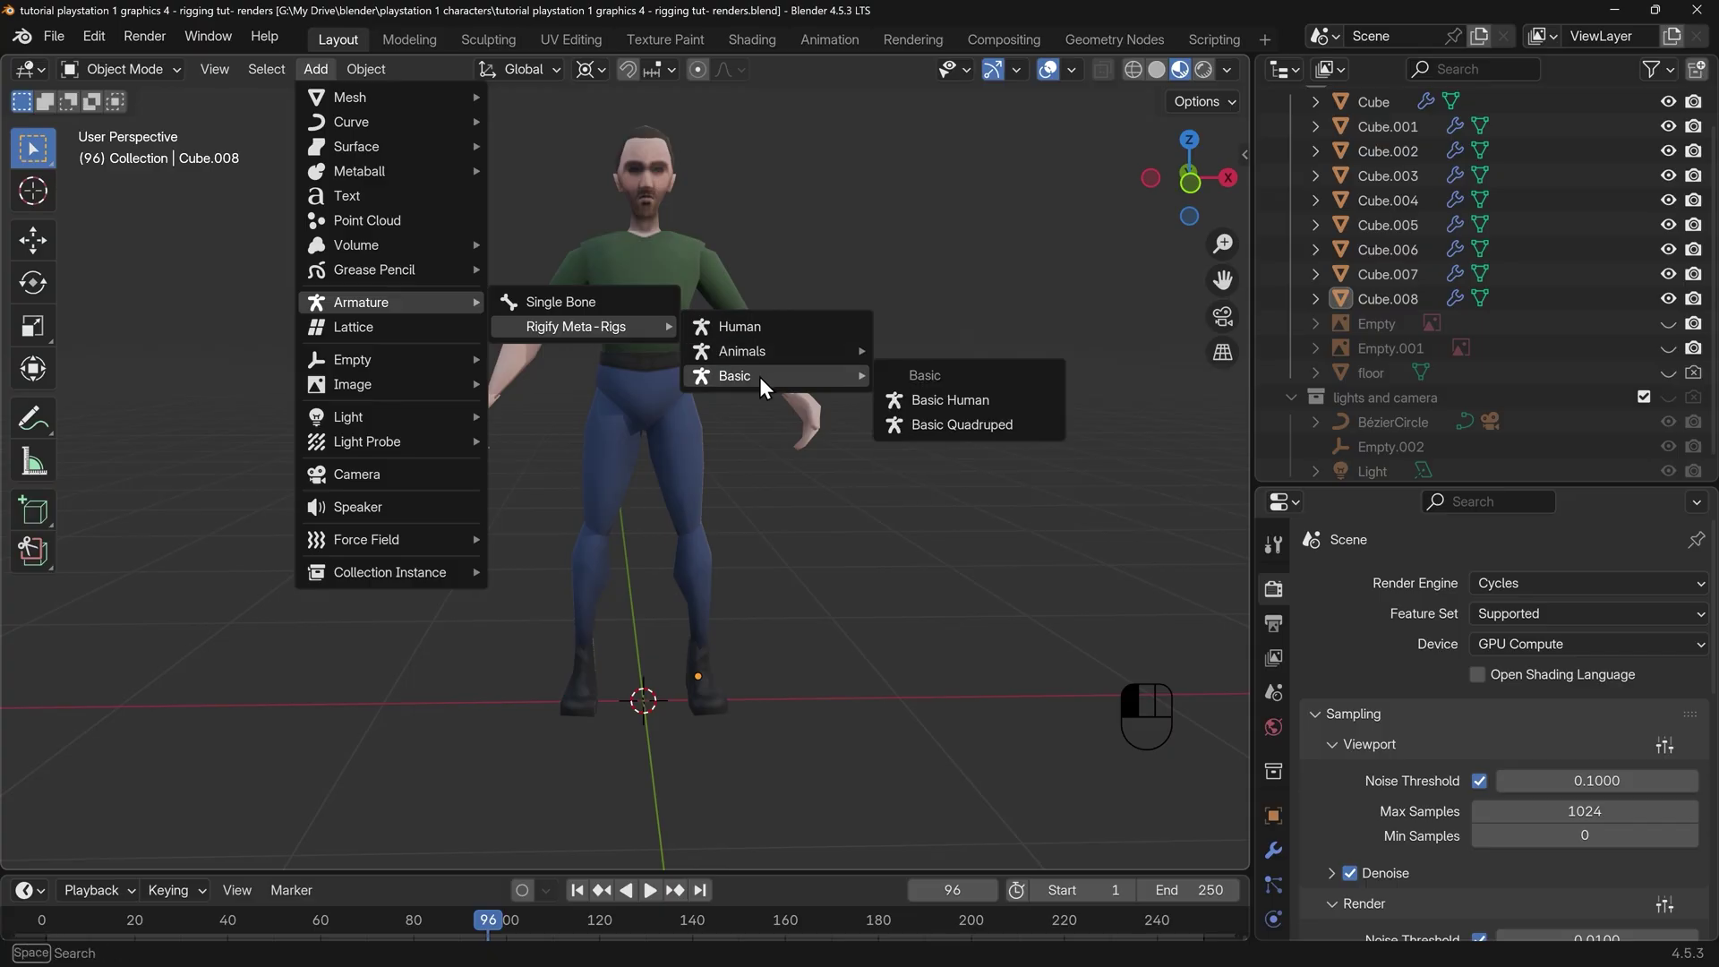
{"action": "left_click", "coordinate": [742, 330]}
{"action": "middle_click_drag", "start_coordinate": [942, 394], "coordinate": [953, 482]}
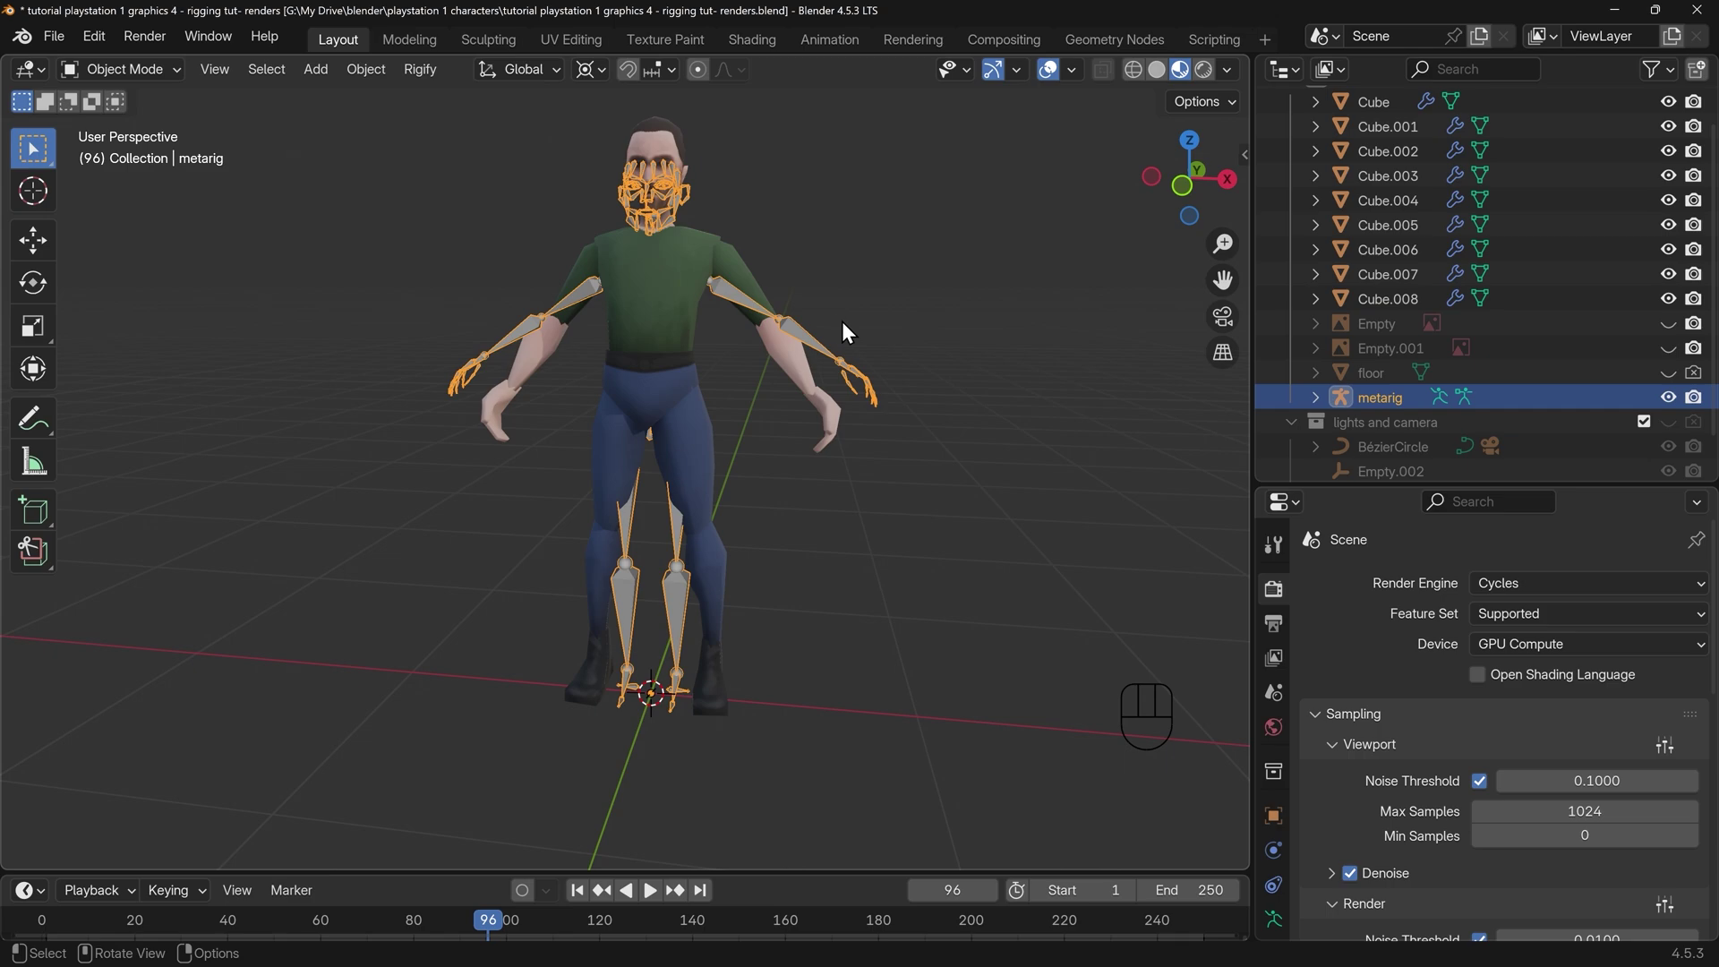
Scale the metarig up uniformly by about 1.066 in front view to match the character's height
{"action": "key", "text": "KP_1"}
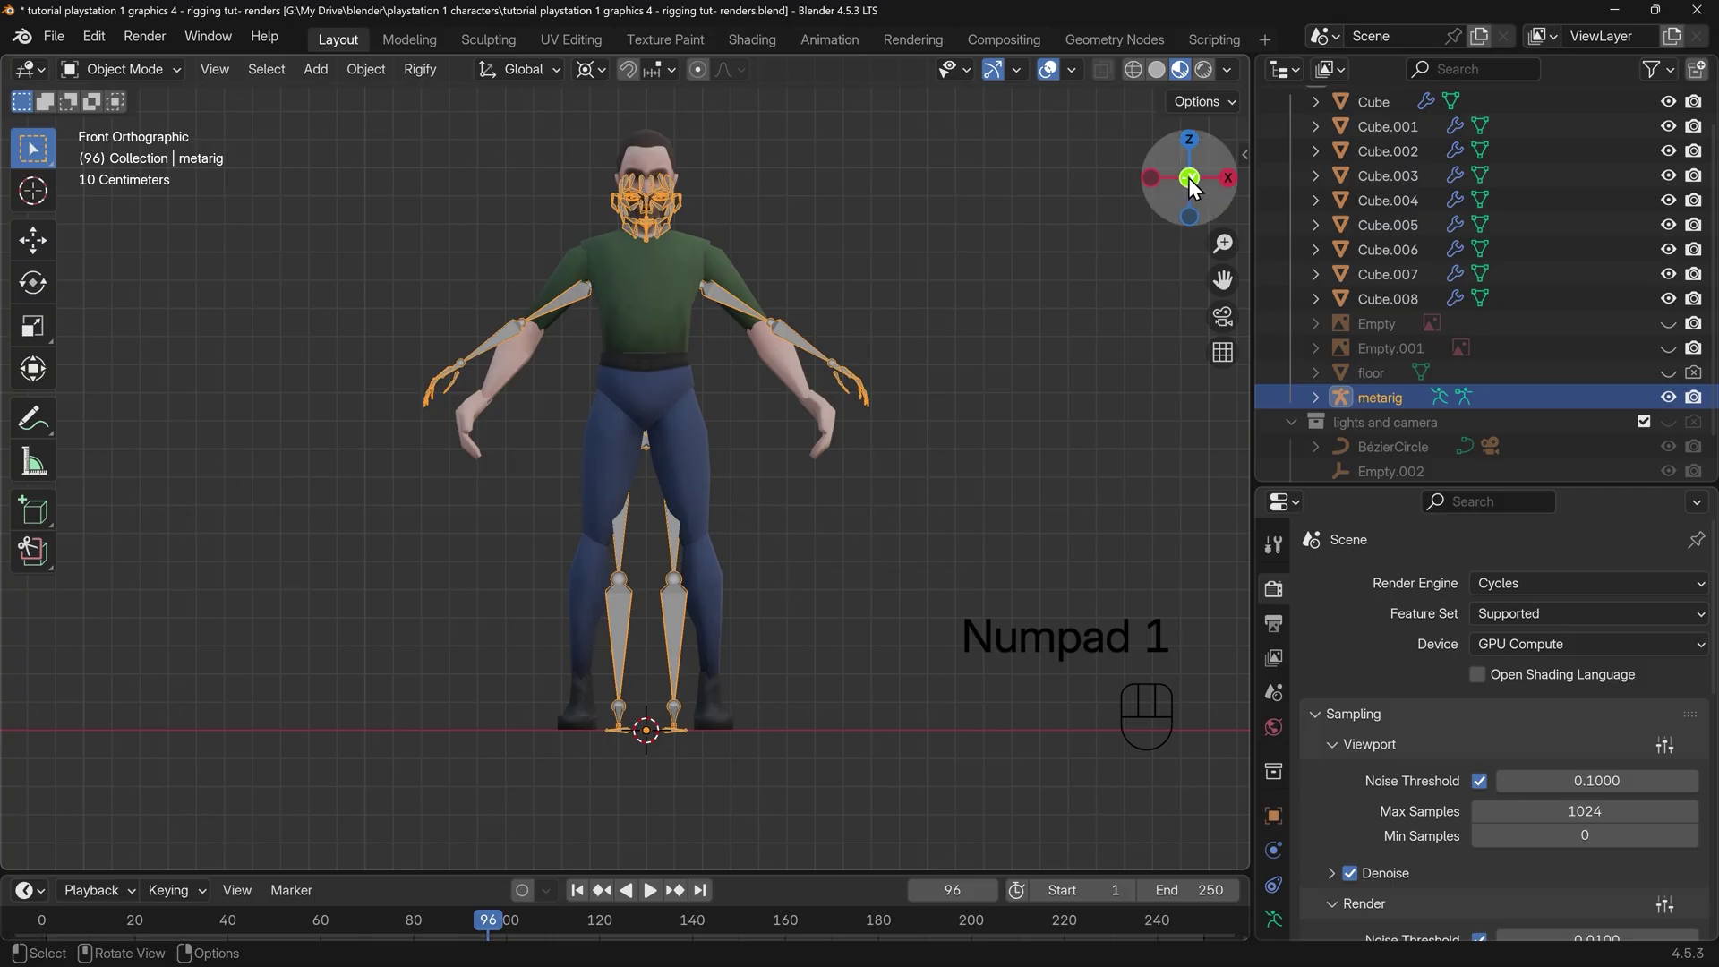
{"action": "key", "text": "s"}
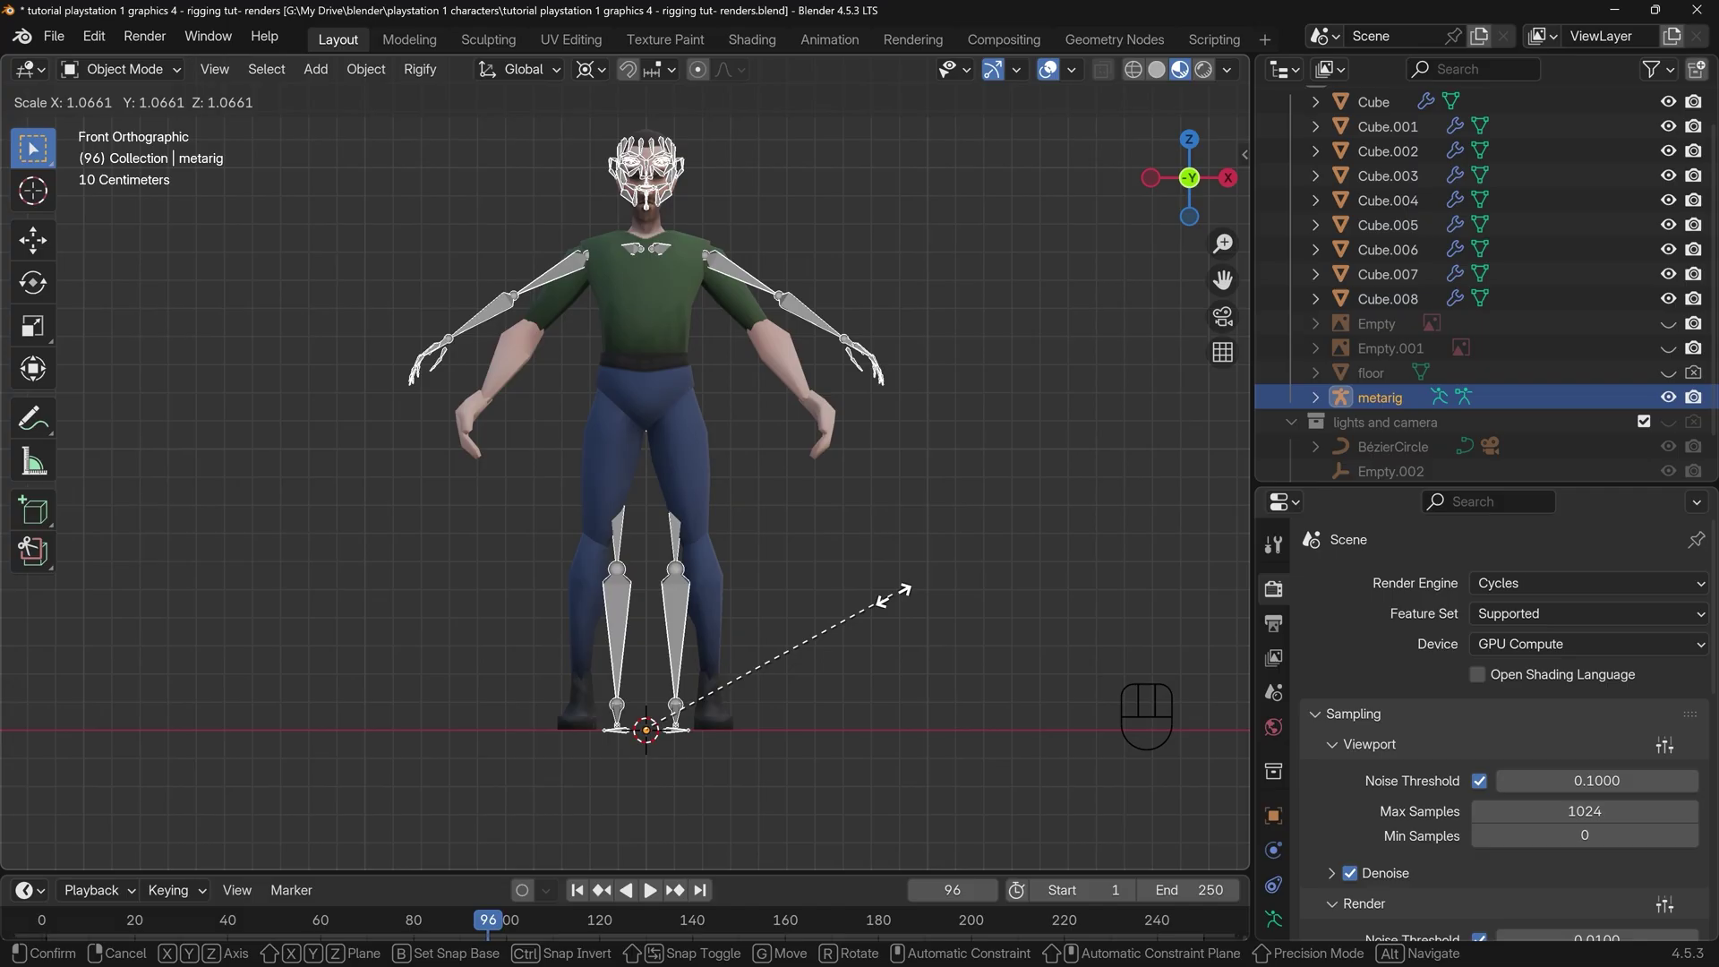
{"action": "left_click", "coordinate": [894, 600]}
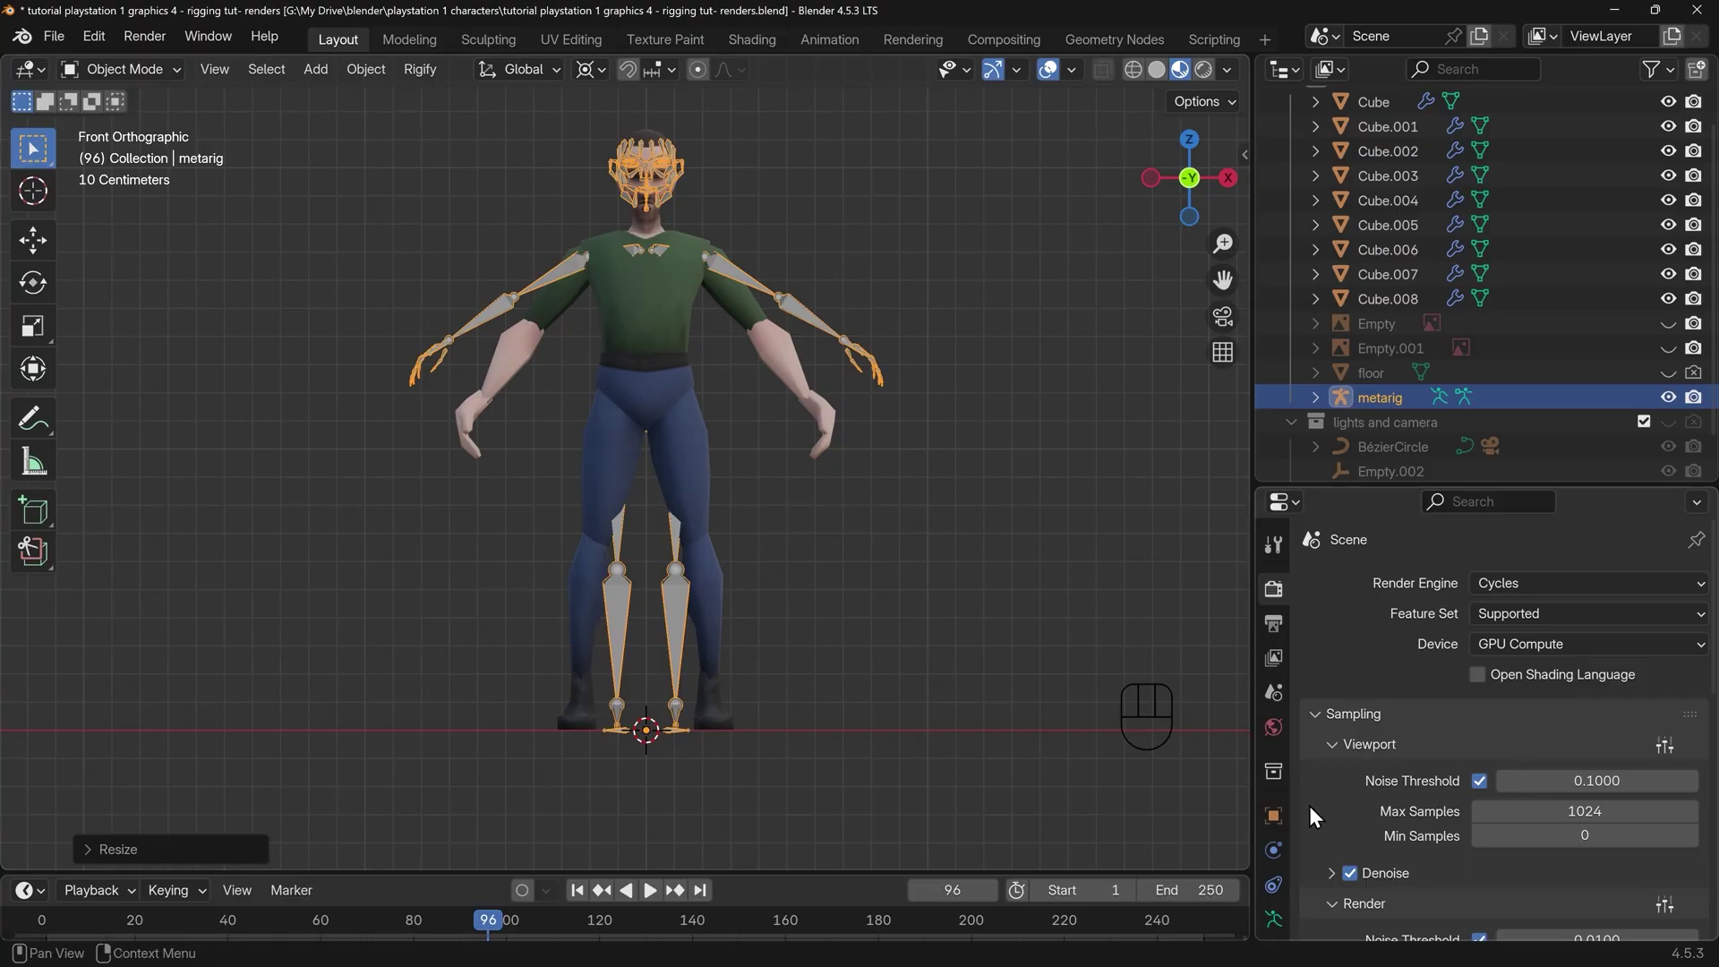
Set the metarig's viewport display to In Front so its bones draw over the character mesh
{"action": "left_click", "coordinate": [1275, 918]}
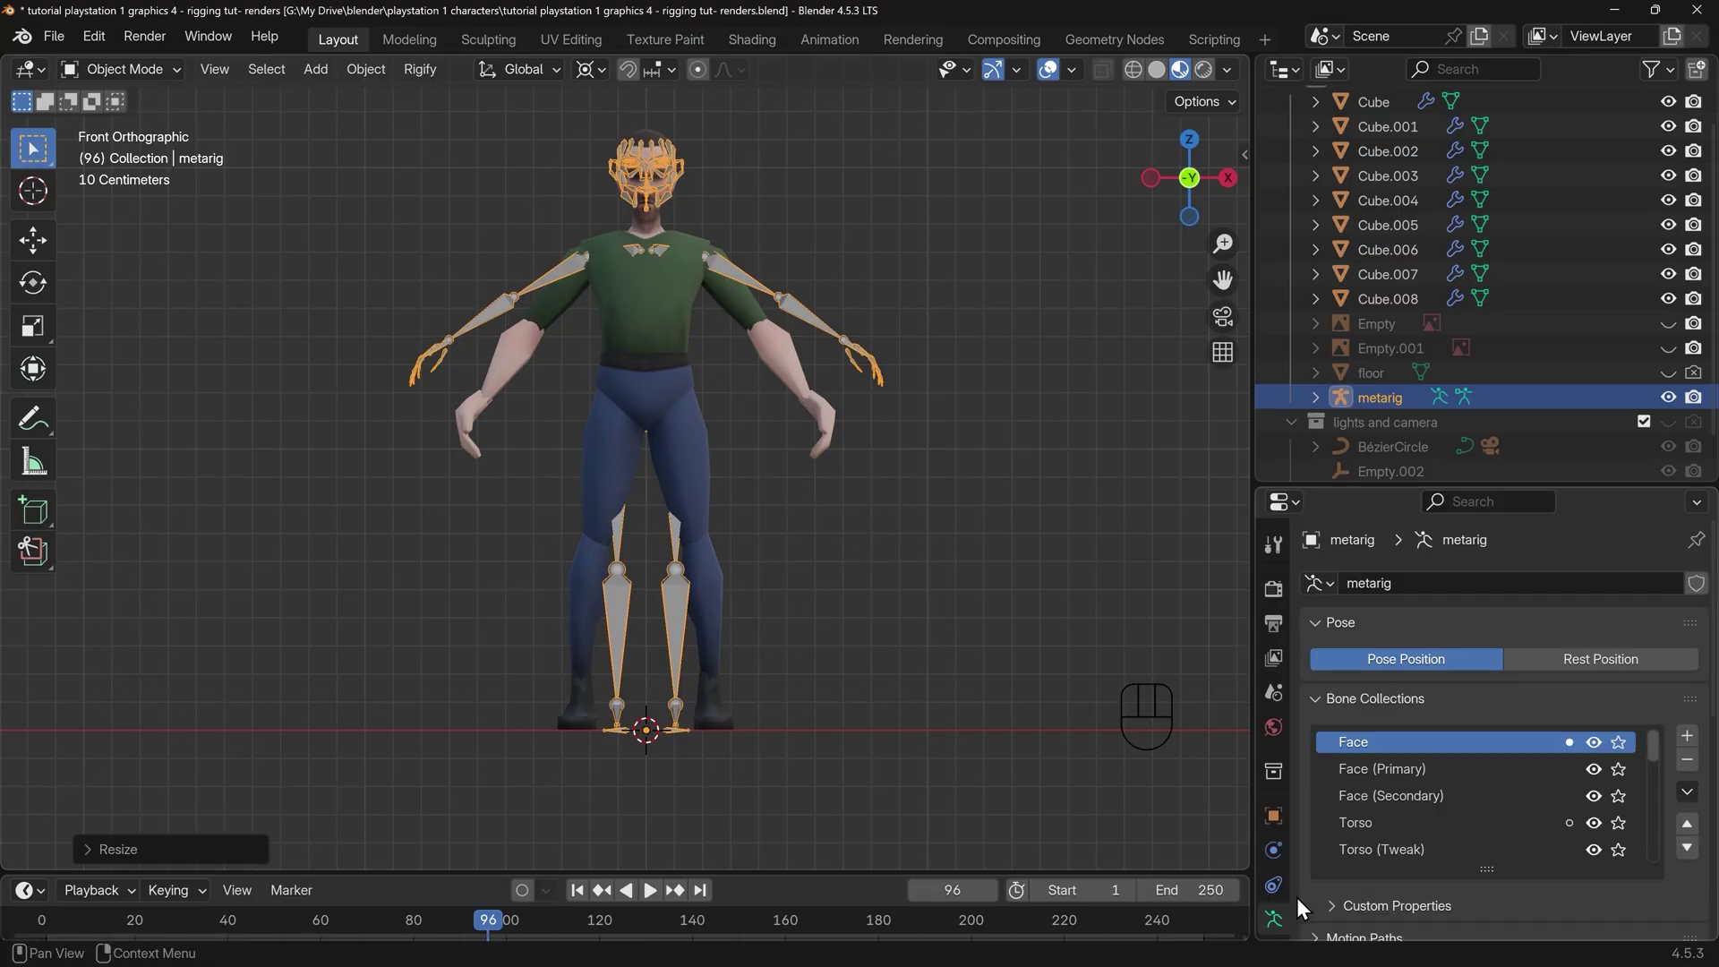
{"action": "left_click_drag", "start_coordinate": [1381, 491], "coordinate": [1404, 186]}
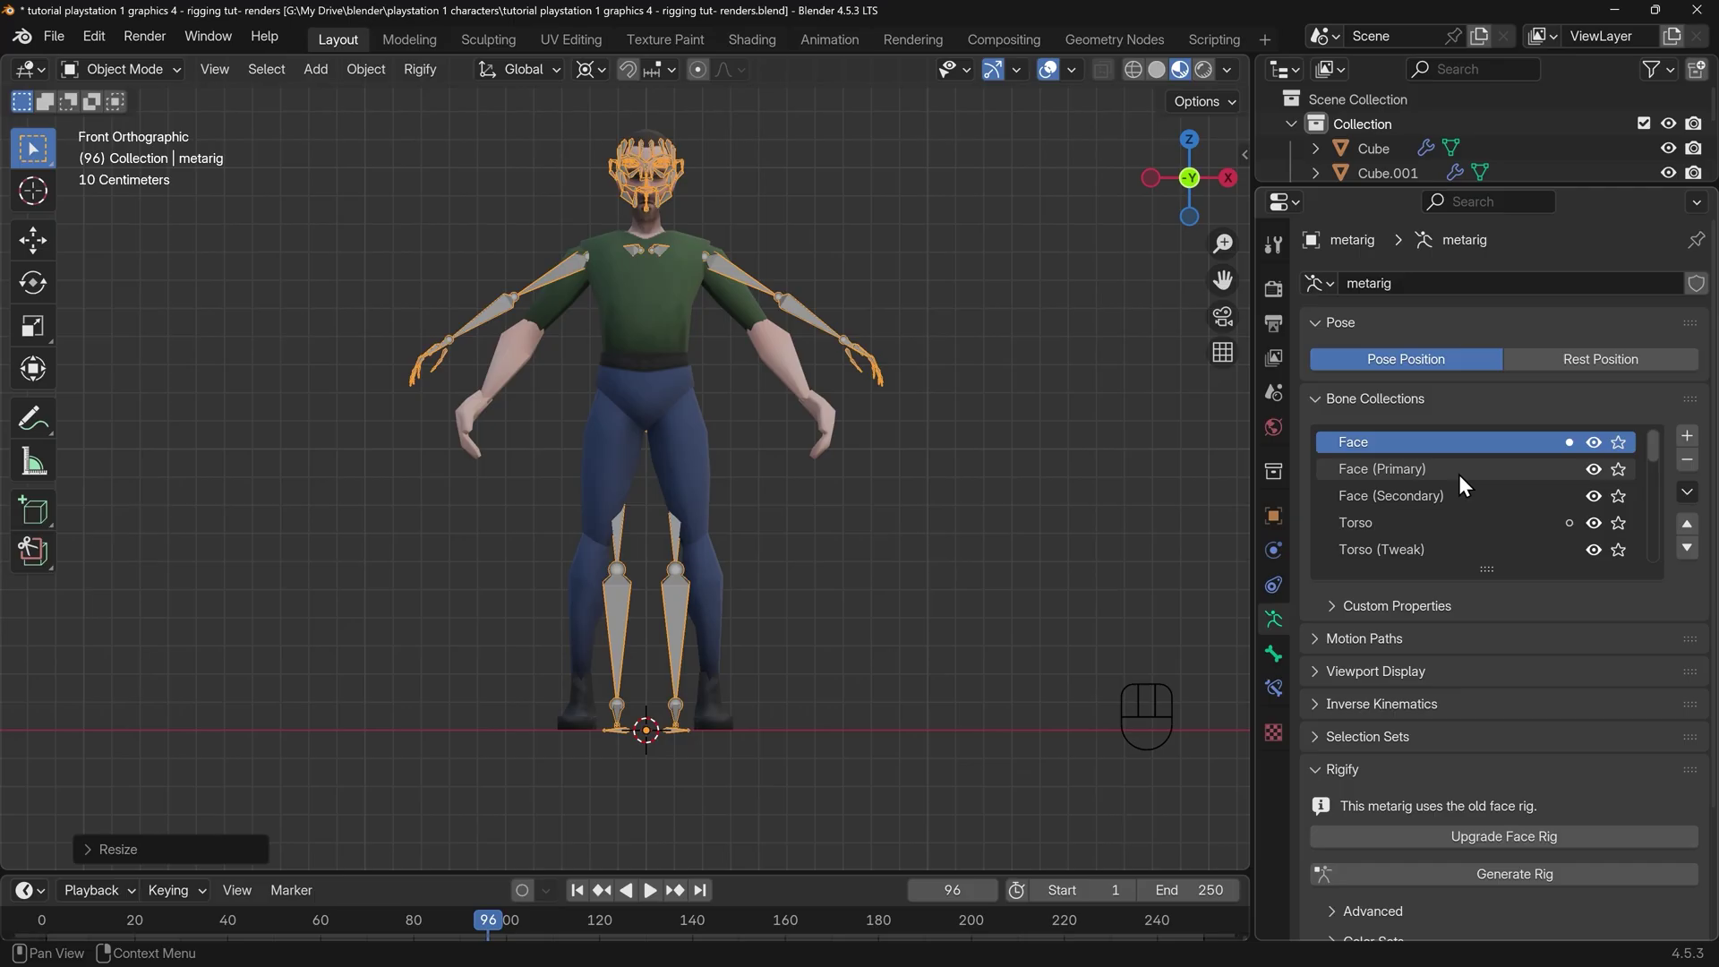
{"action": "left_click", "coordinate": [1319, 673]}
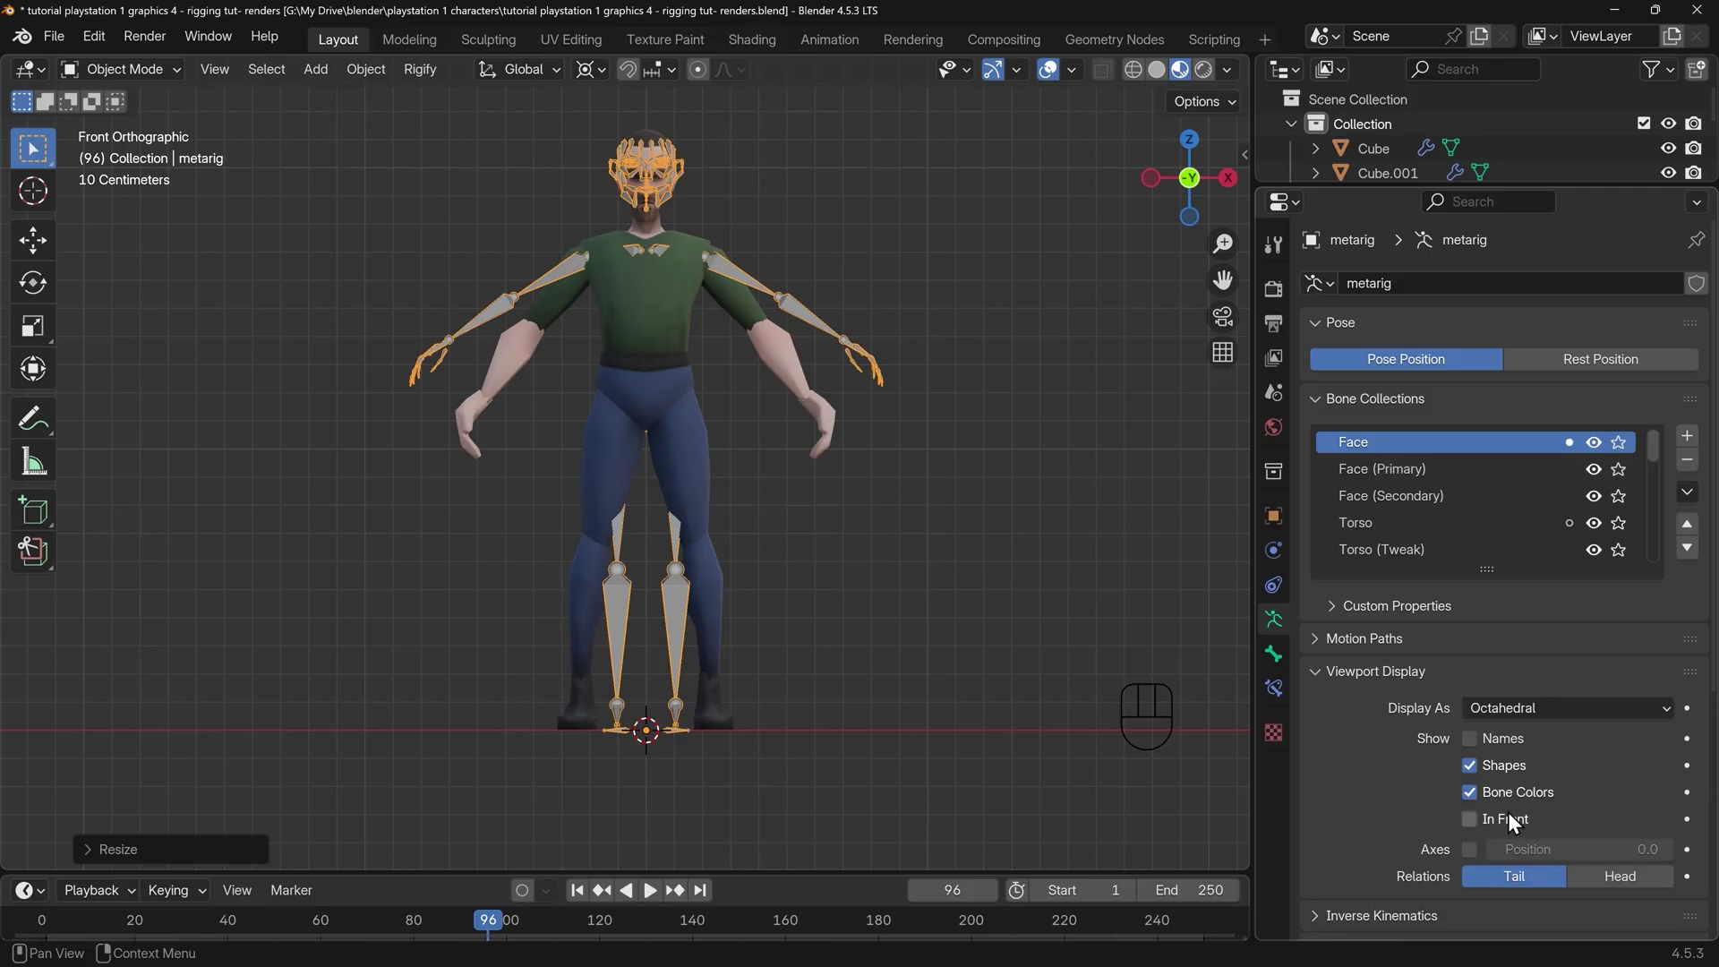
{"action": "left_click", "coordinate": [1473, 817]}
{"action": "mouse_move", "coordinate": [703, 412]}
{"action": "middle_mouse_down"}
{"action": "mouse_move", "coordinate": [793, 508]}
{"action": "mouse_move", "coordinate": [458, 508]}
{"action": "mouse_move", "coordinate": [825, 530]}
{"action": "middle_mouse_up"}
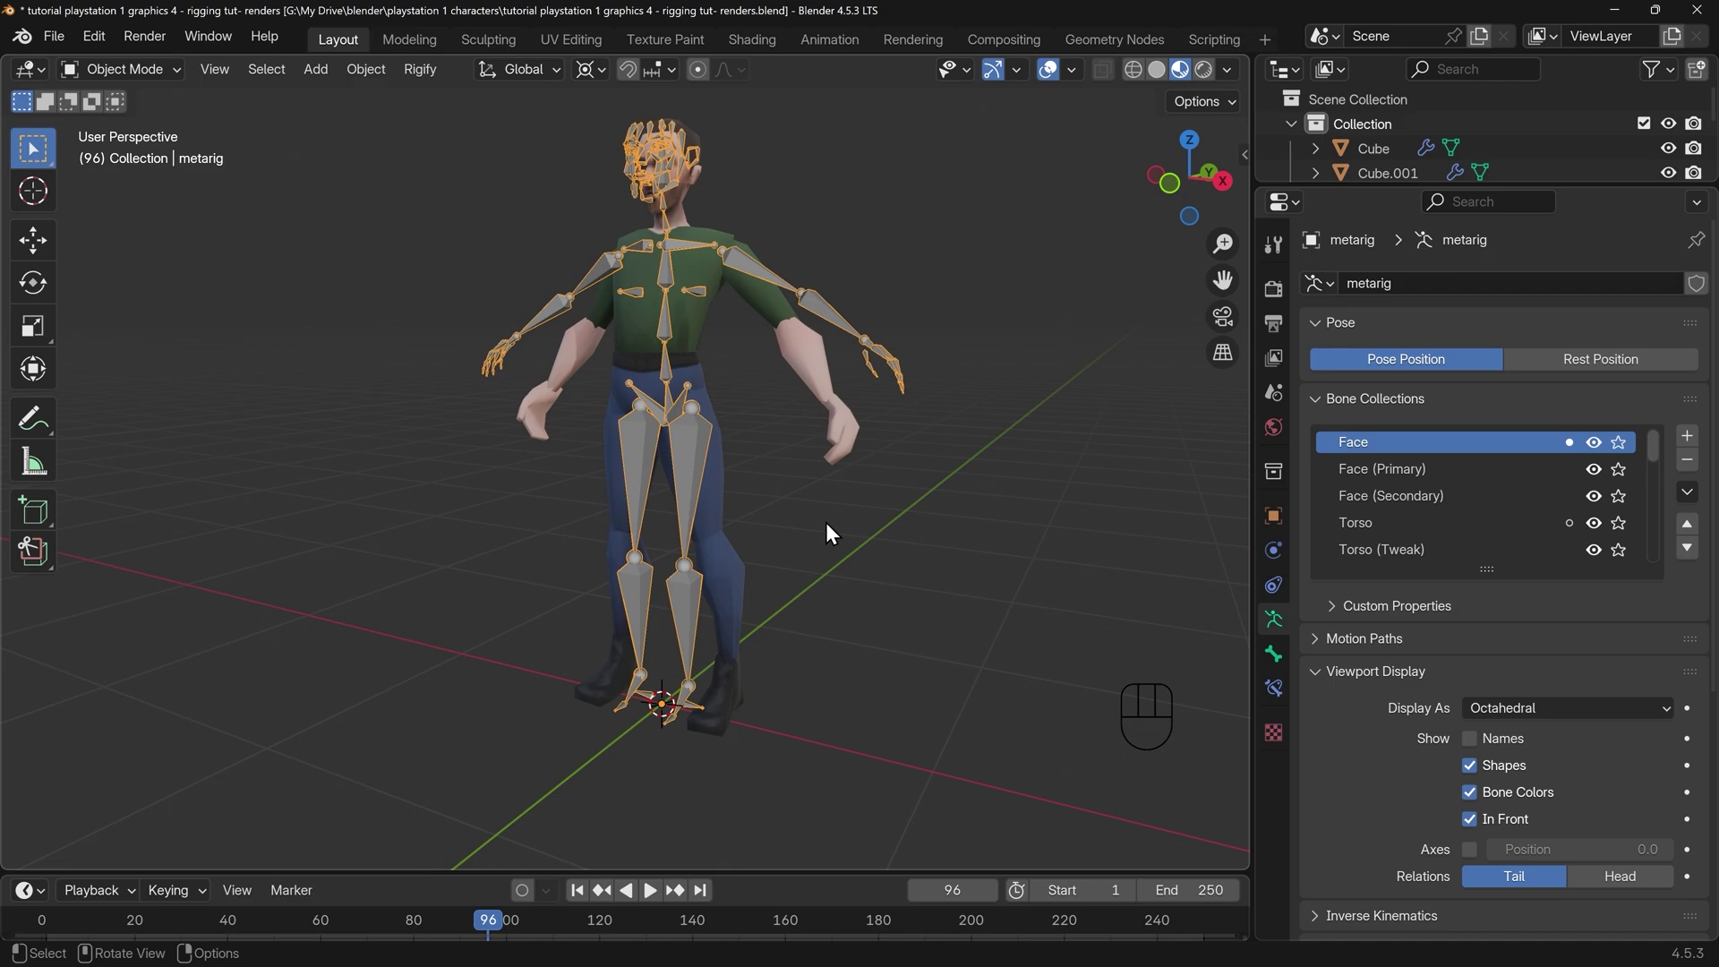
Put the metarig into Edit Mode in front view and enable X-axis mirroring for bone editing
{"action": "key", "text": "KP_1"}
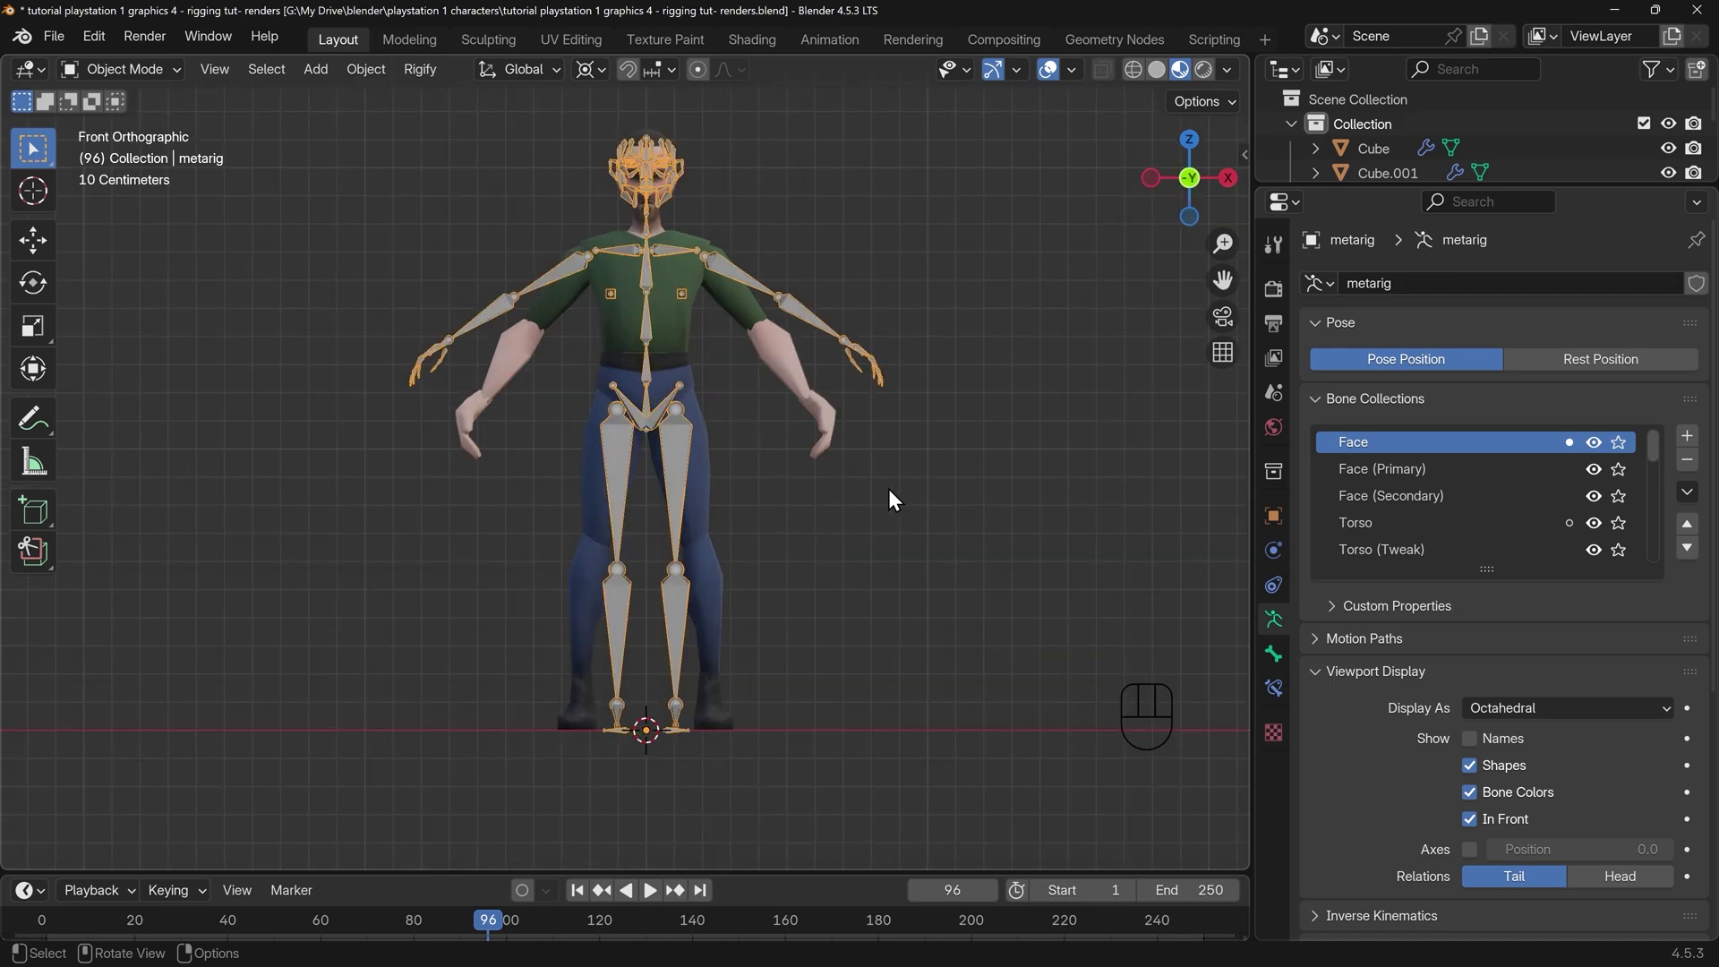
{"action": "left_click", "coordinate": [172, 69]}
{"action": "left_click", "coordinate": [139, 115]}
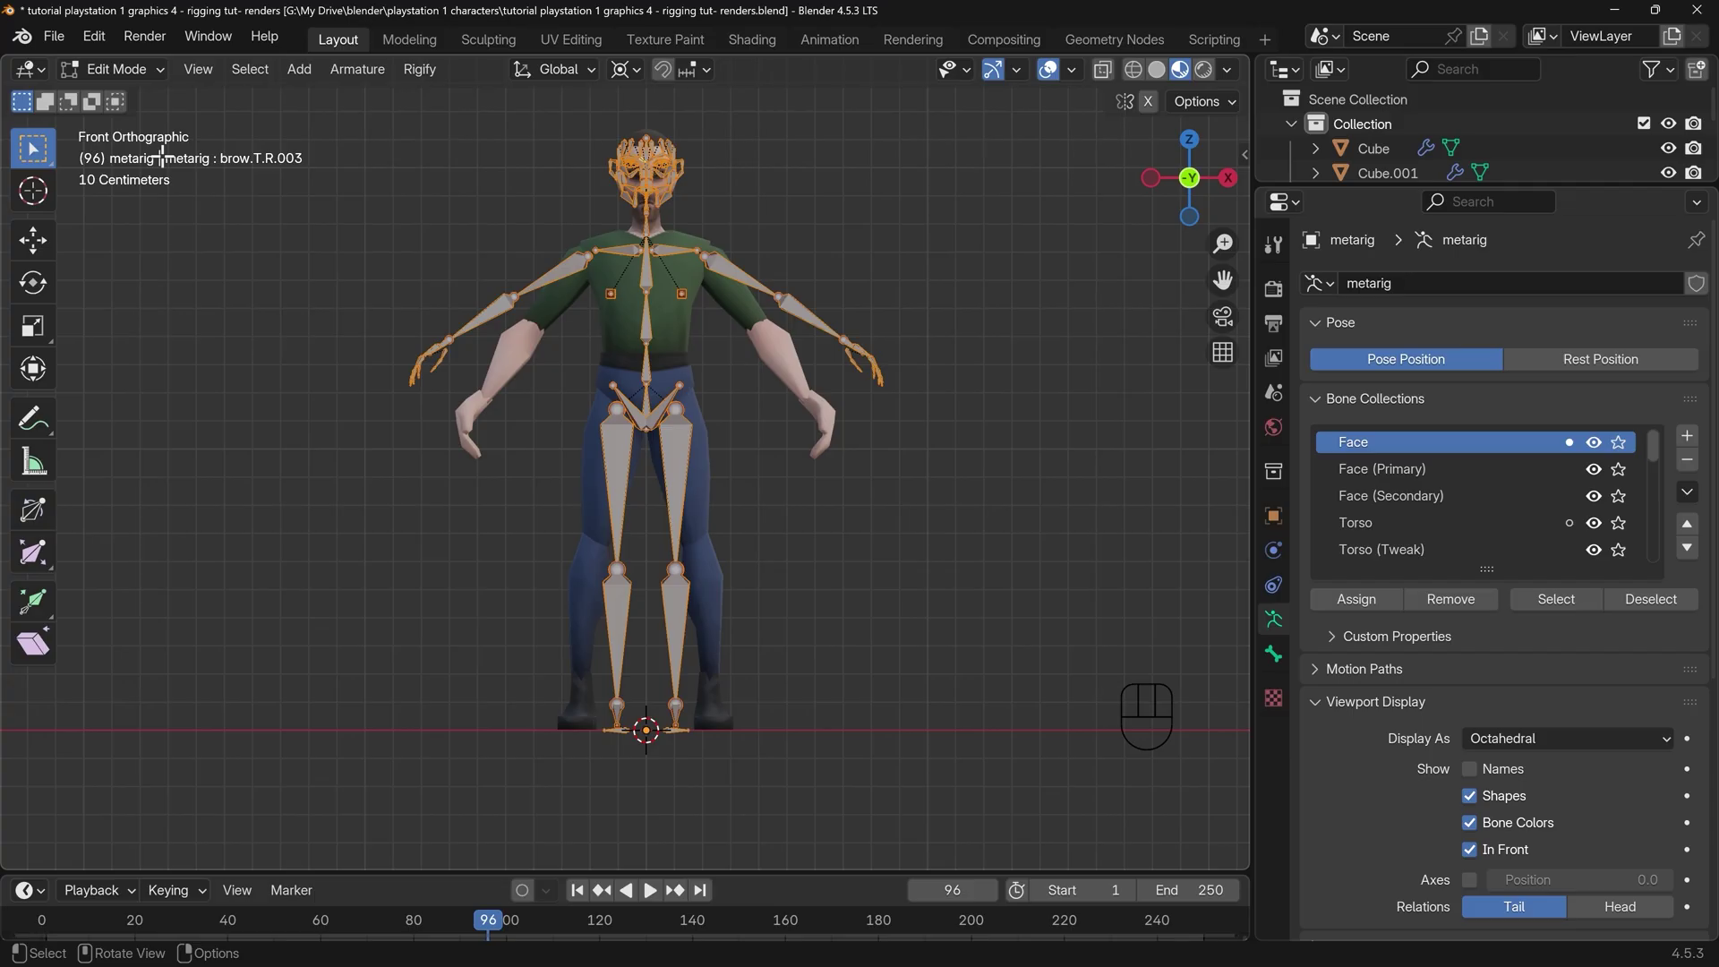
{"action": "left_click", "coordinate": [1147, 102]}
Place the 3D cursor at the character's left shoulder joint and use the 3D Cursor as the transform pivot
{"action": "scroll", "coordinate": [863, 472], "scroll_direction": "up", "scroll_amount": 4}
{"action": "middle_click_drag", "start_coordinate": [929, 346], "coordinate": [717, 685], "text": "shift"}
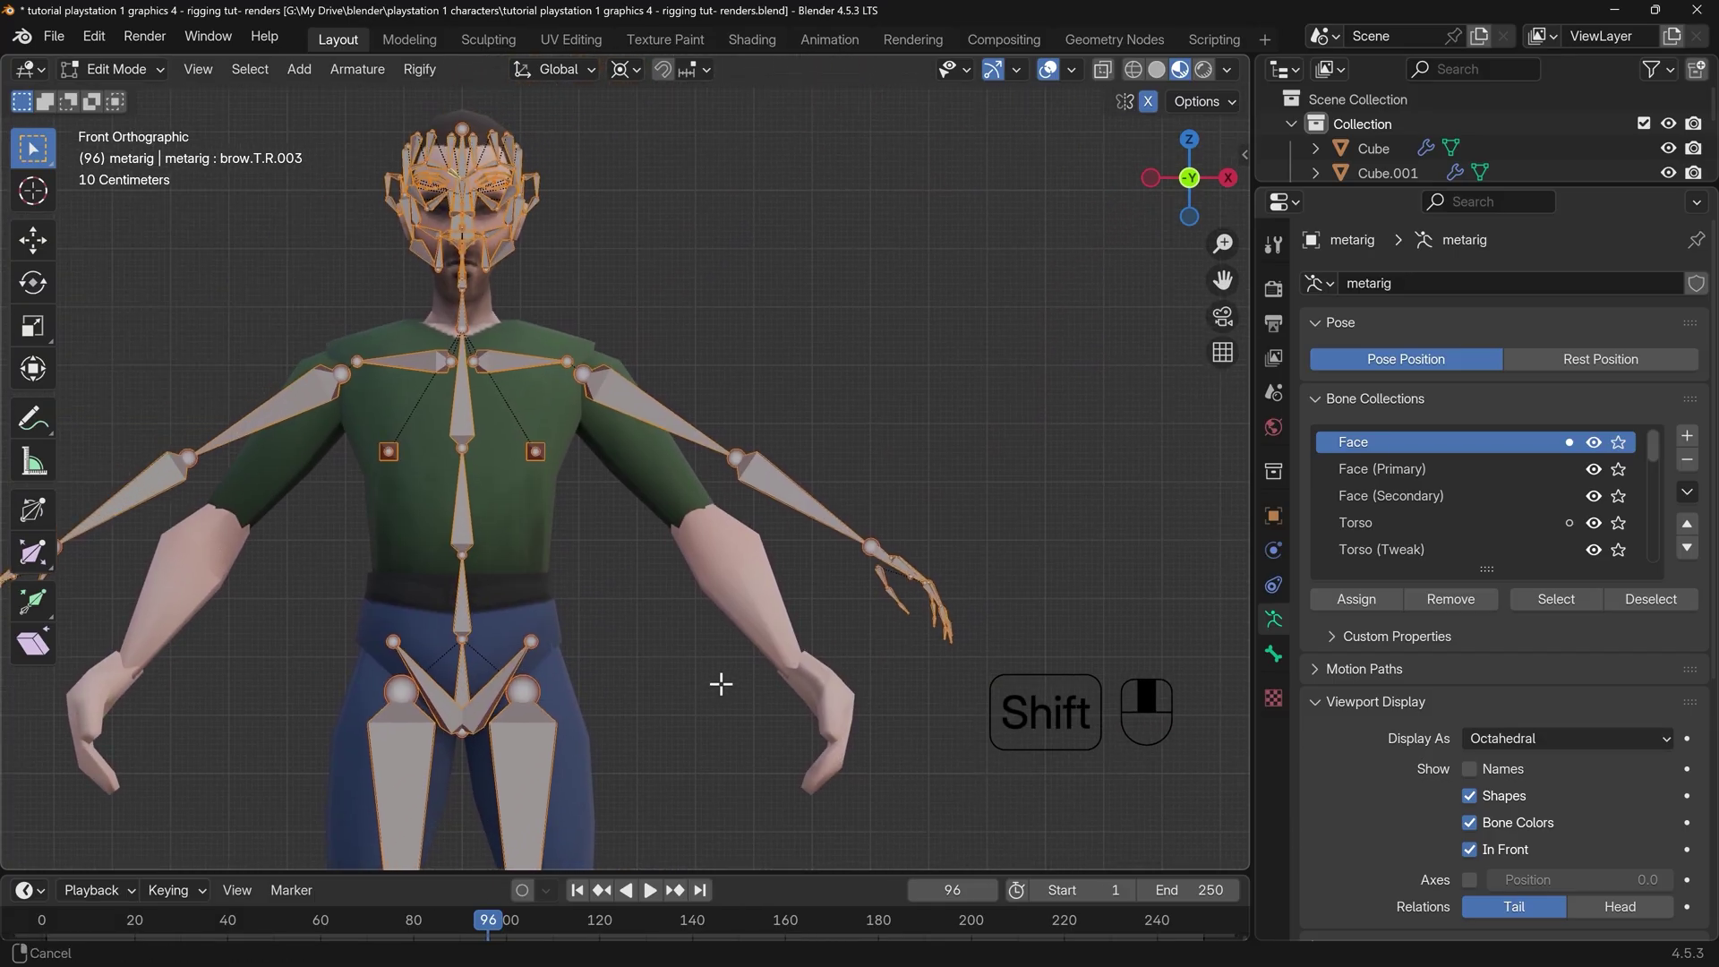
{"action": "right_click", "coordinate": [582, 371], "text": "shift"}
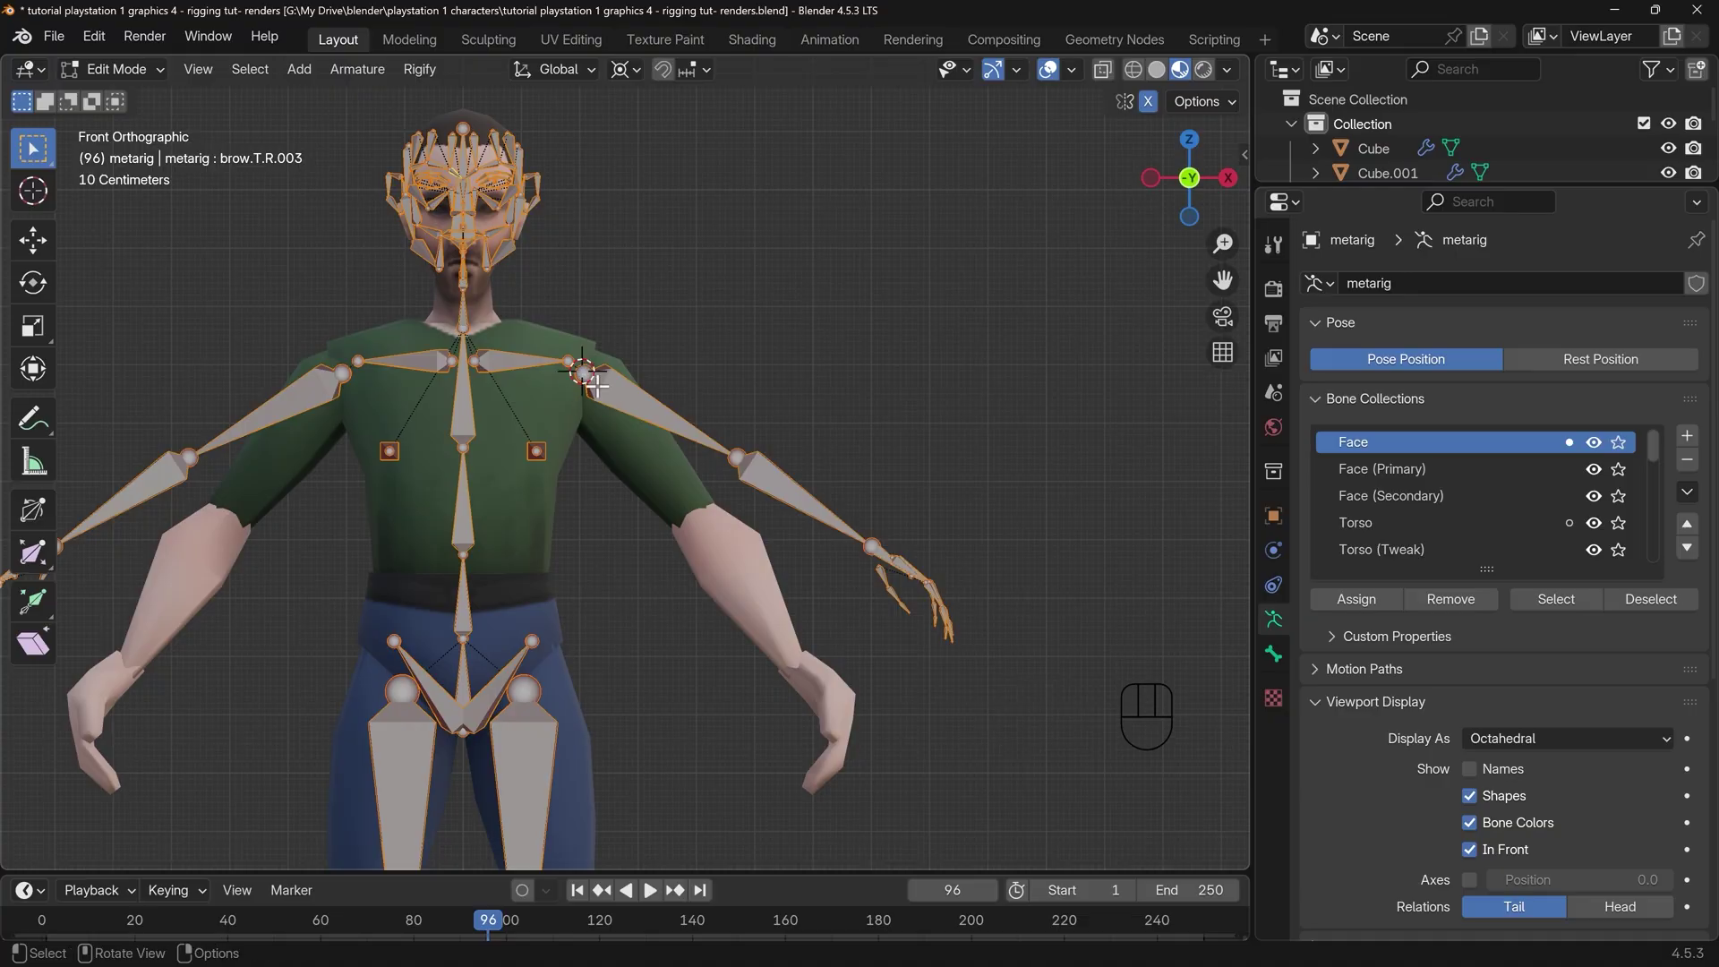
{"action": "key", "text": "period"}
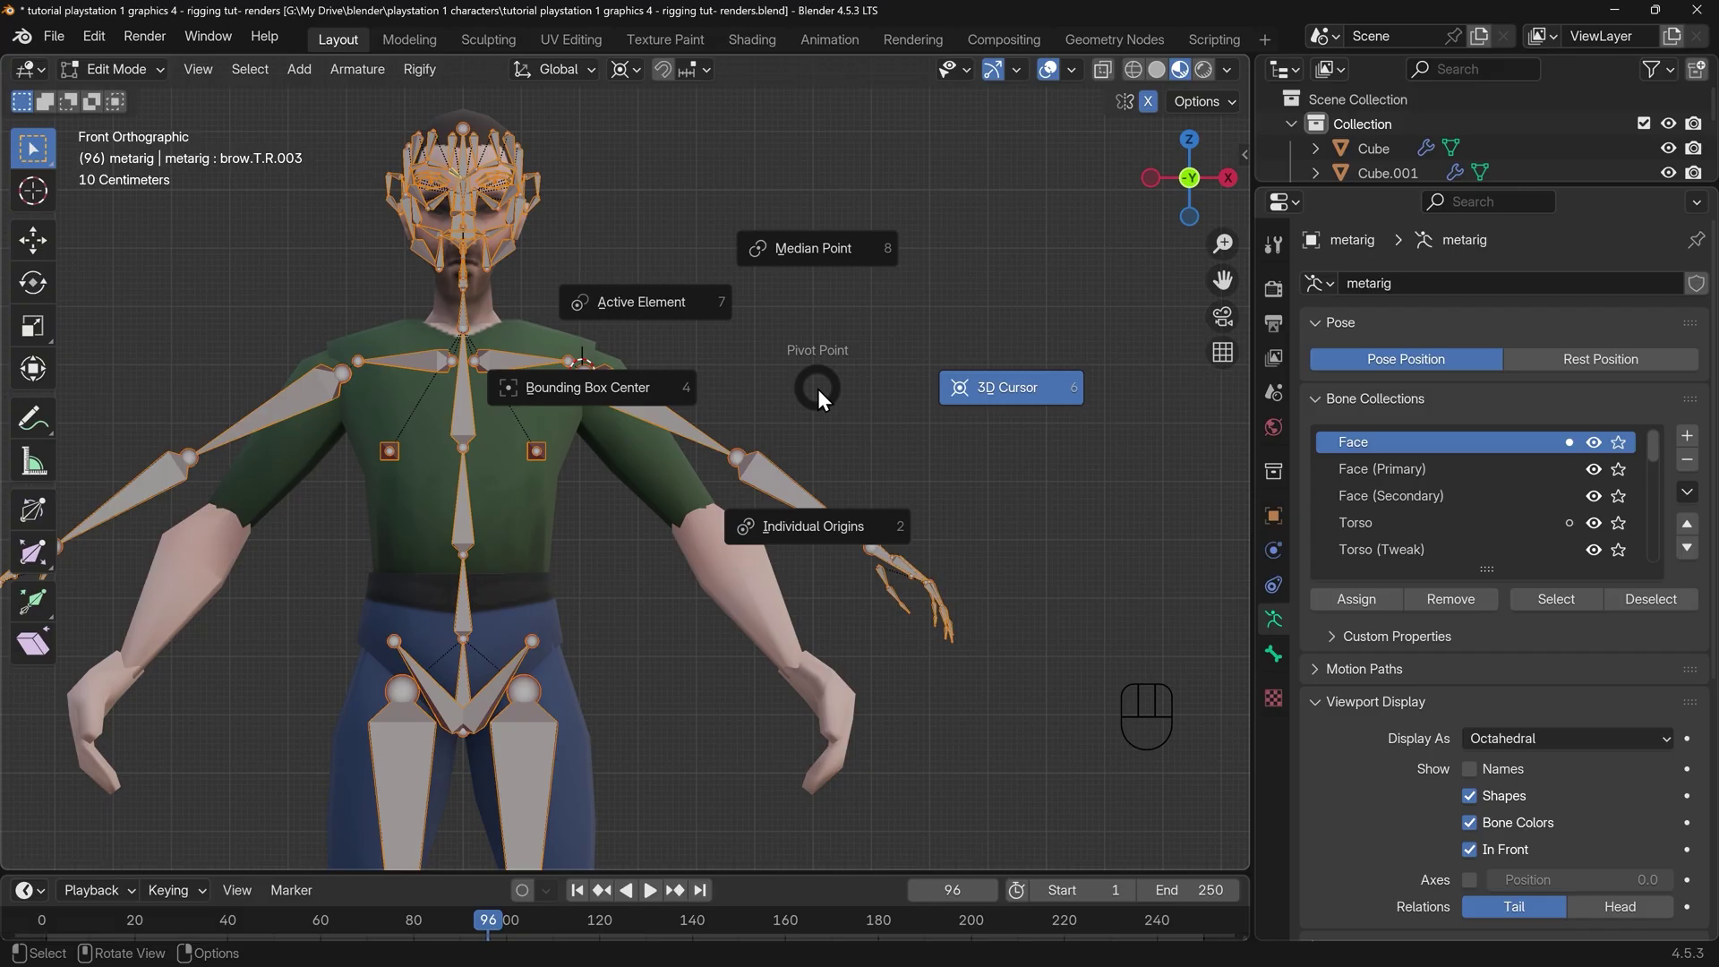
{"action": "key", "text": "Escape"}
{"action": "left_click", "coordinate": [629, 71]}
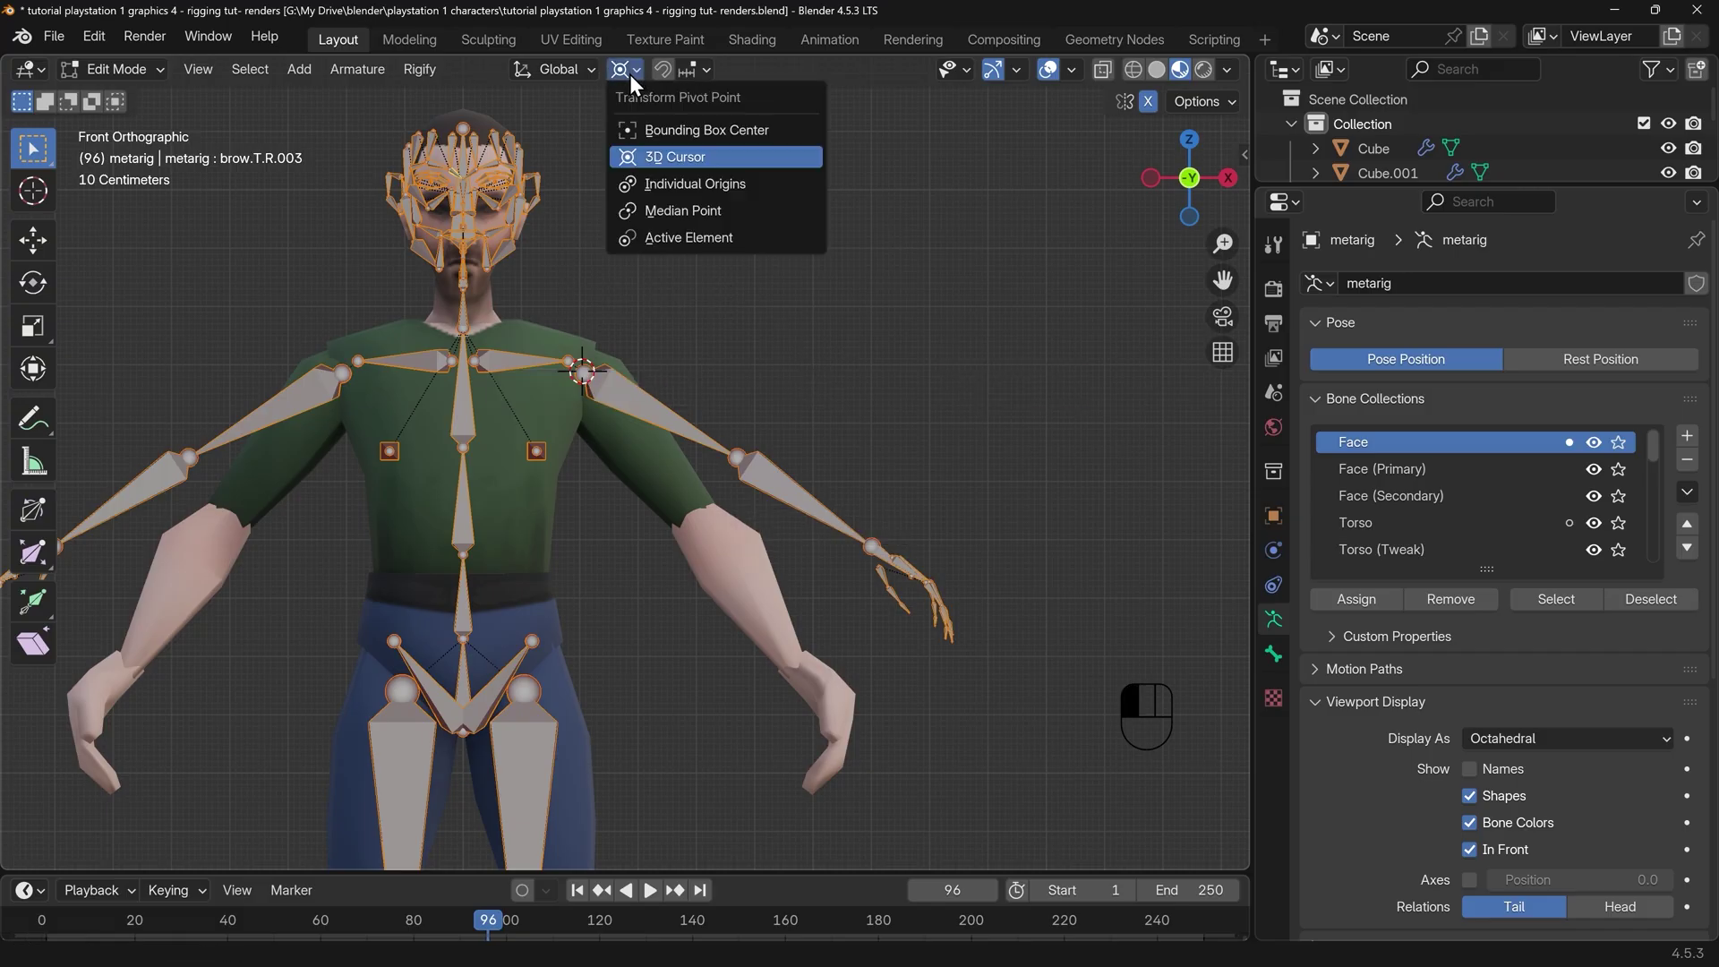
{"action": "left_click", "coordinate": [660, 210]}
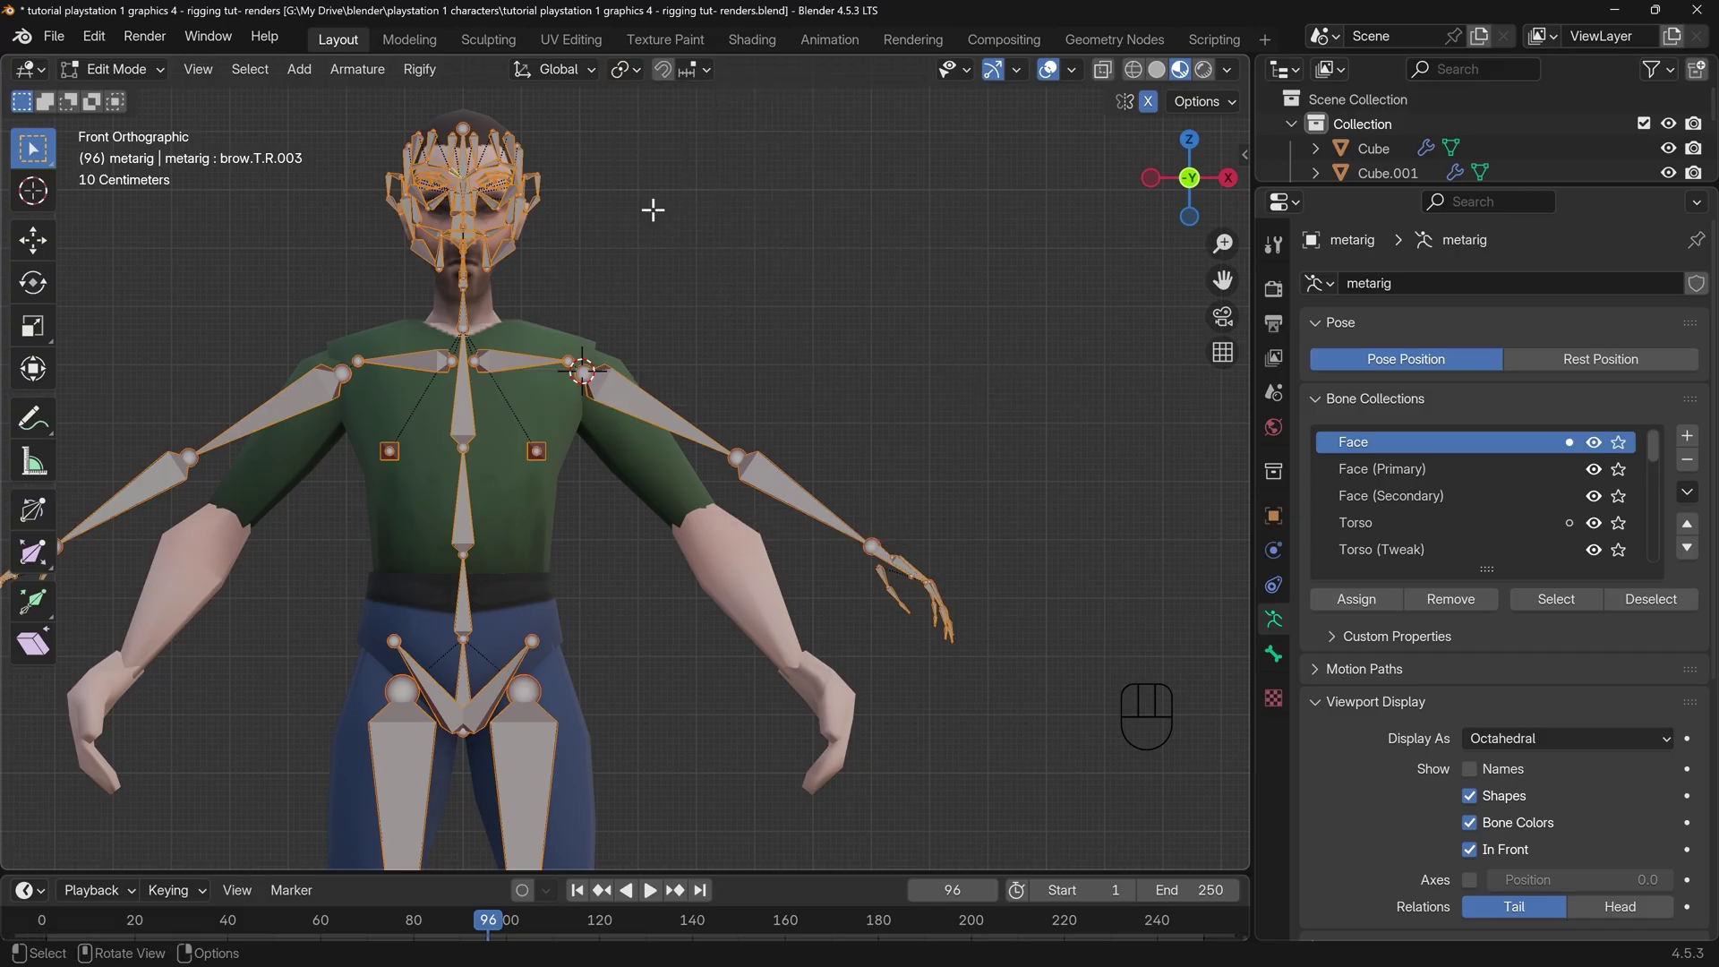
{"action": "left_click", "coordinate": [637, 75]}
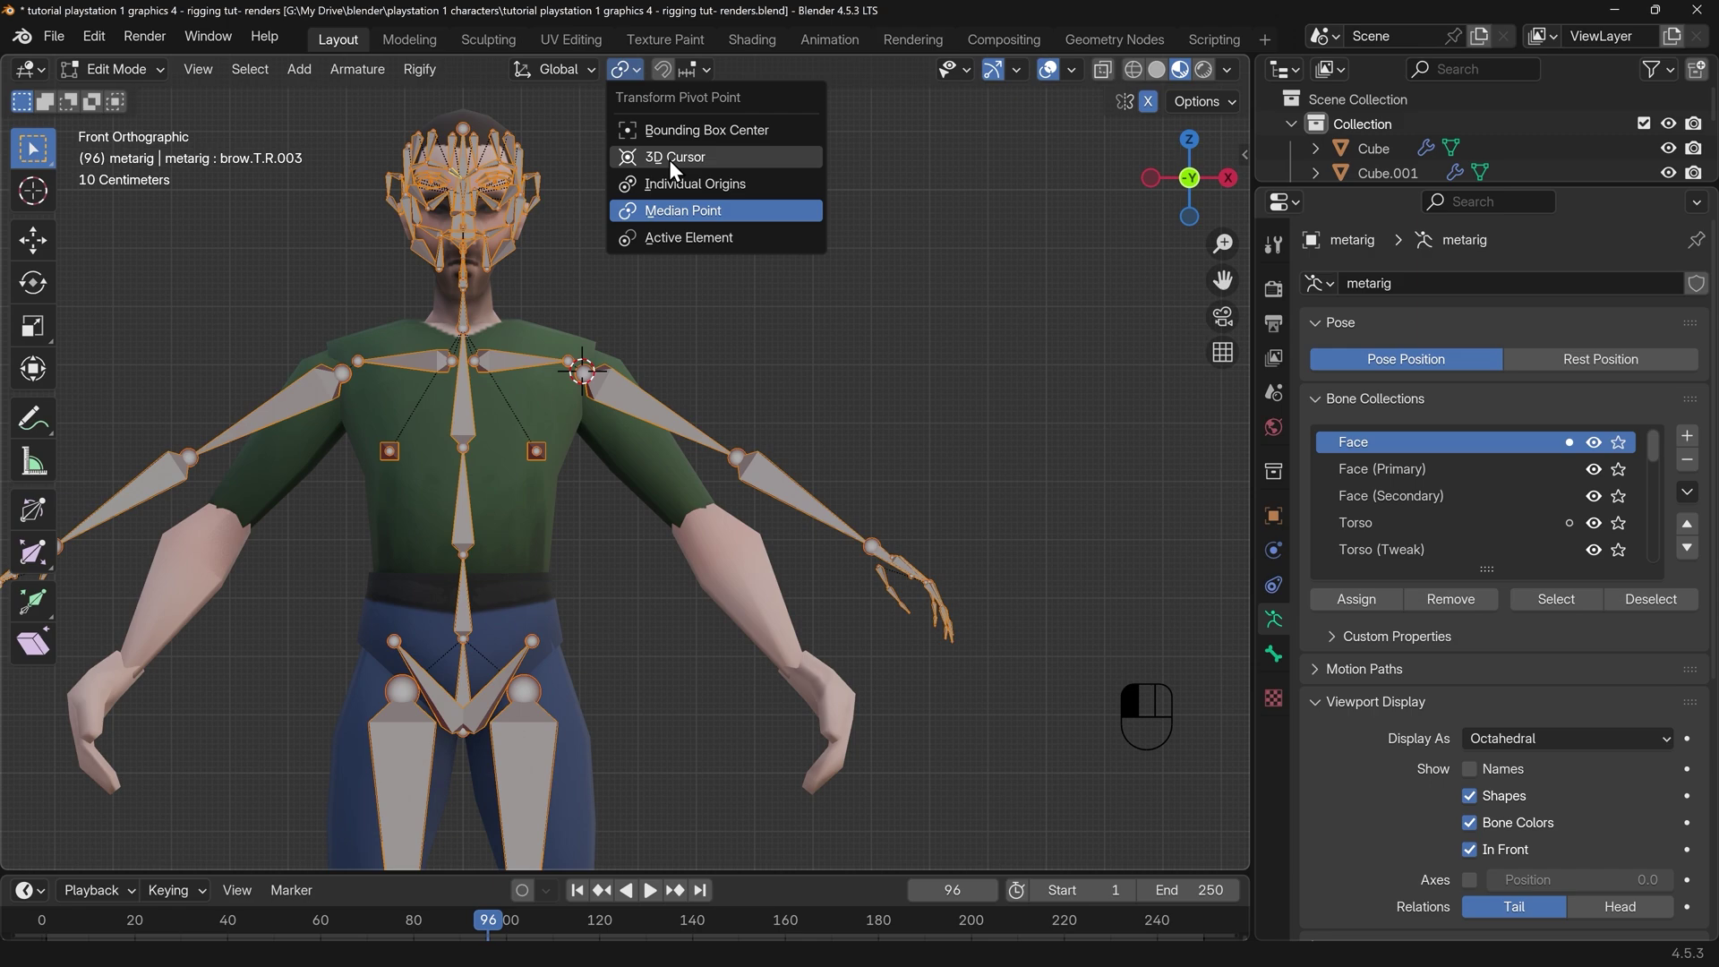
{"action": "left_click", "coordinate": [673, 156]}
{"action": "key", "text": "ctrl+z"}
Rotate all left arm and hand bones about 22.4° around the shoulder so they follow the mesh arm
{"action": "left_click_drag", "start_coordinate": [578, 277], "coordinate": [983, 687]}
{"action": "key", "text": "r"}
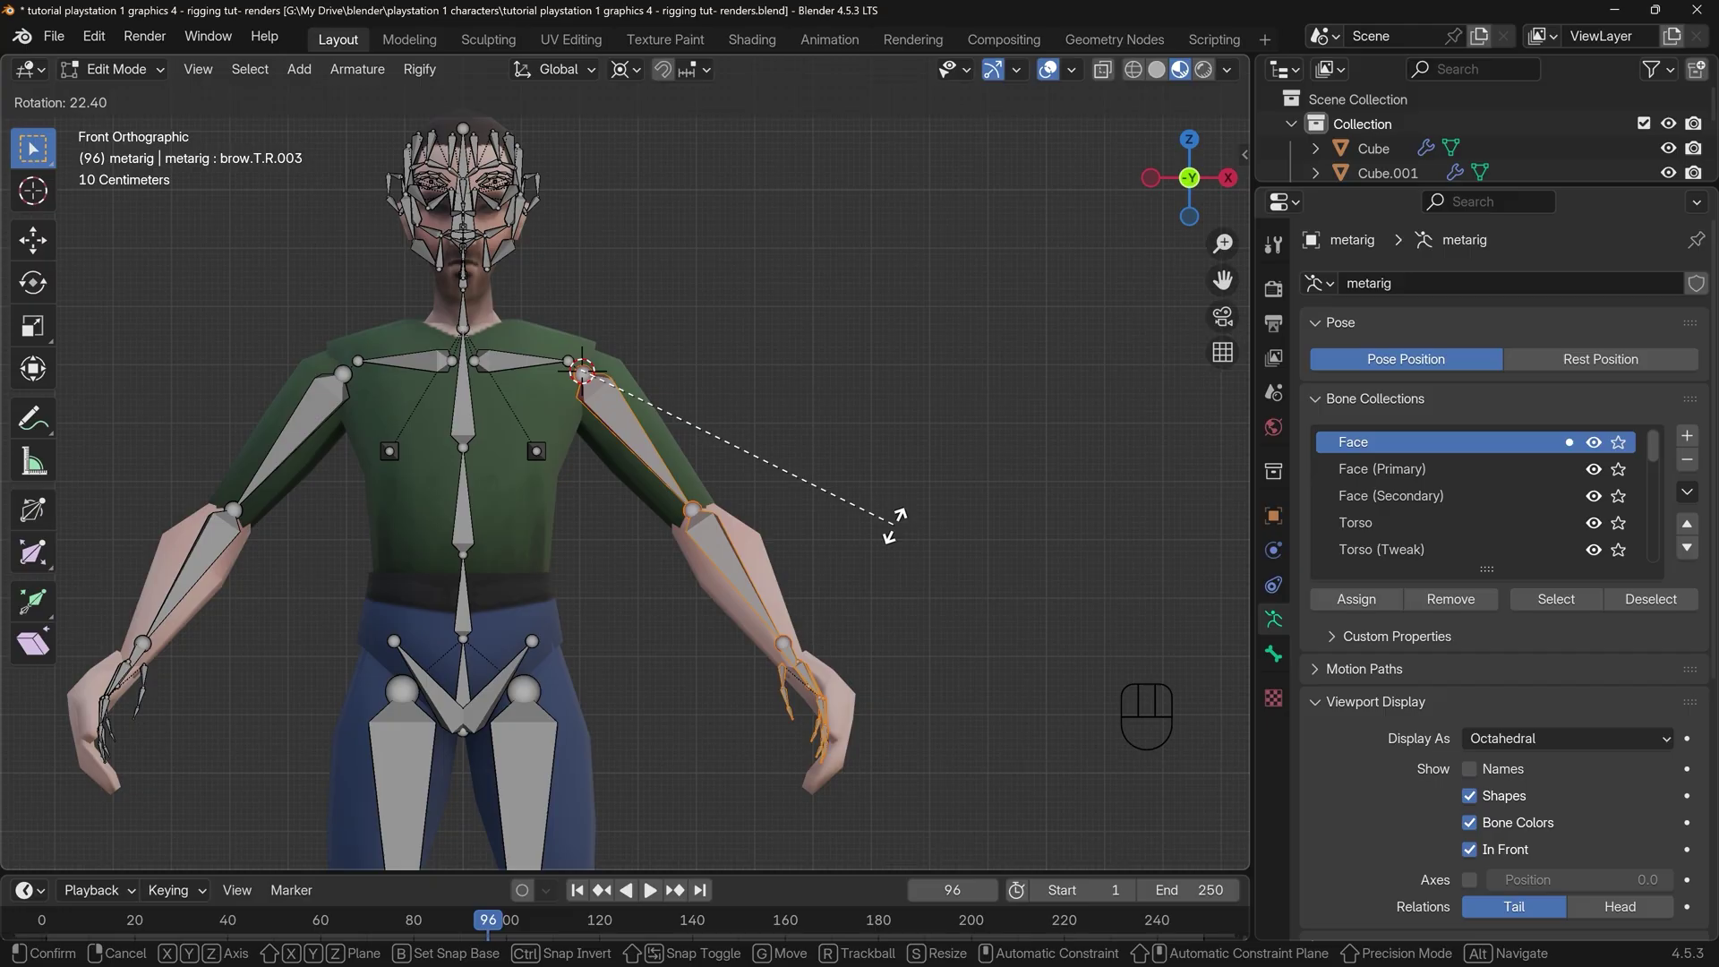
{"action": "left_click", "coordinate": [894, 526]}
Set the transform pivot to Median Point and move the left hand bones down and outward to the mesh wrist
{"action": "key", "text": "period"}
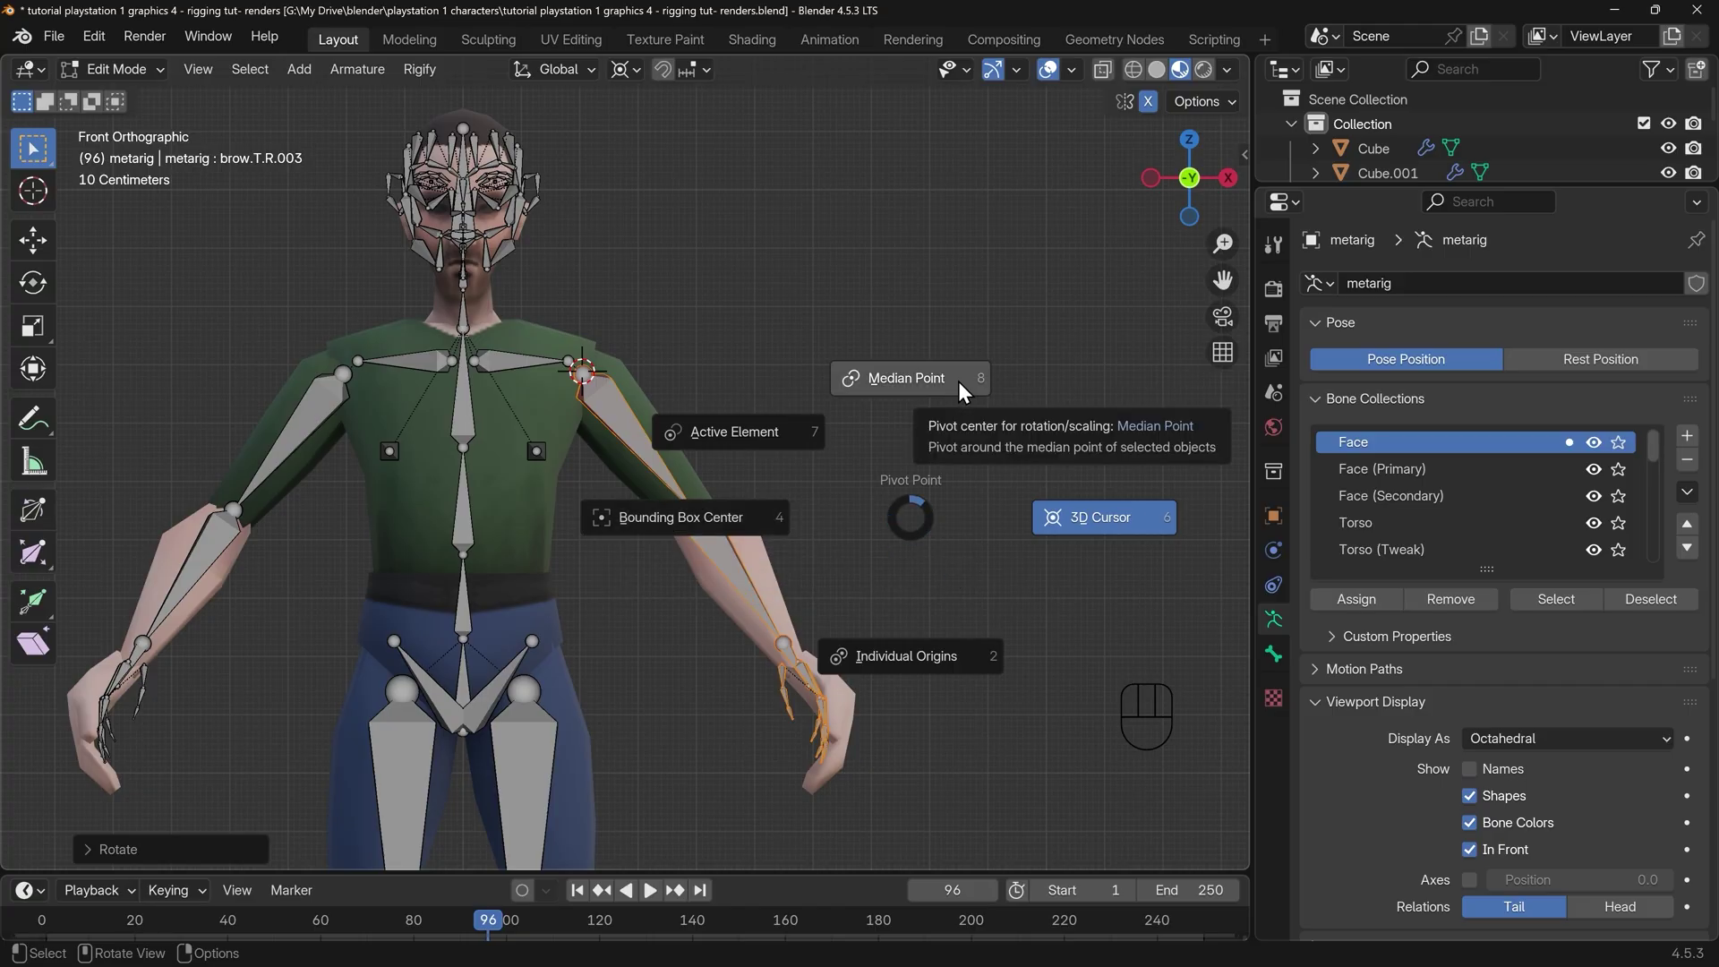
{"action": "left_click", "coordinate": [893, 378]}
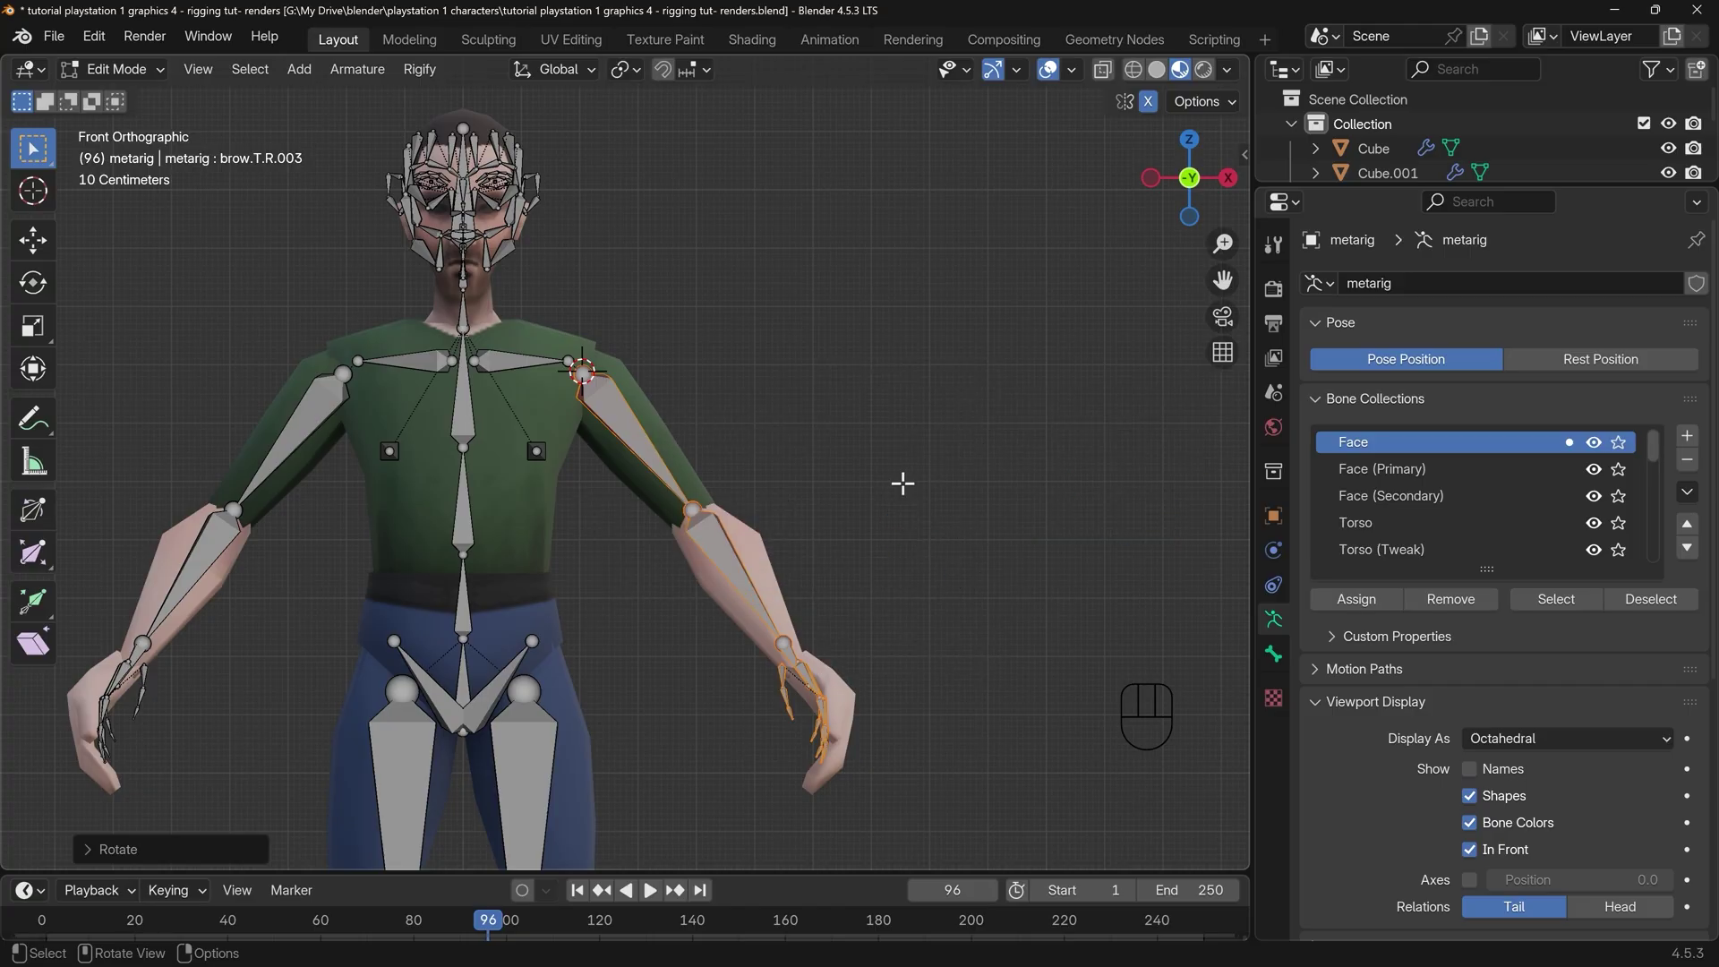
{"action": "key", "text": "b"}
{"action": "left_click_drag", "start_coordinate": [683, 618], "coordinate": [904, 812]}
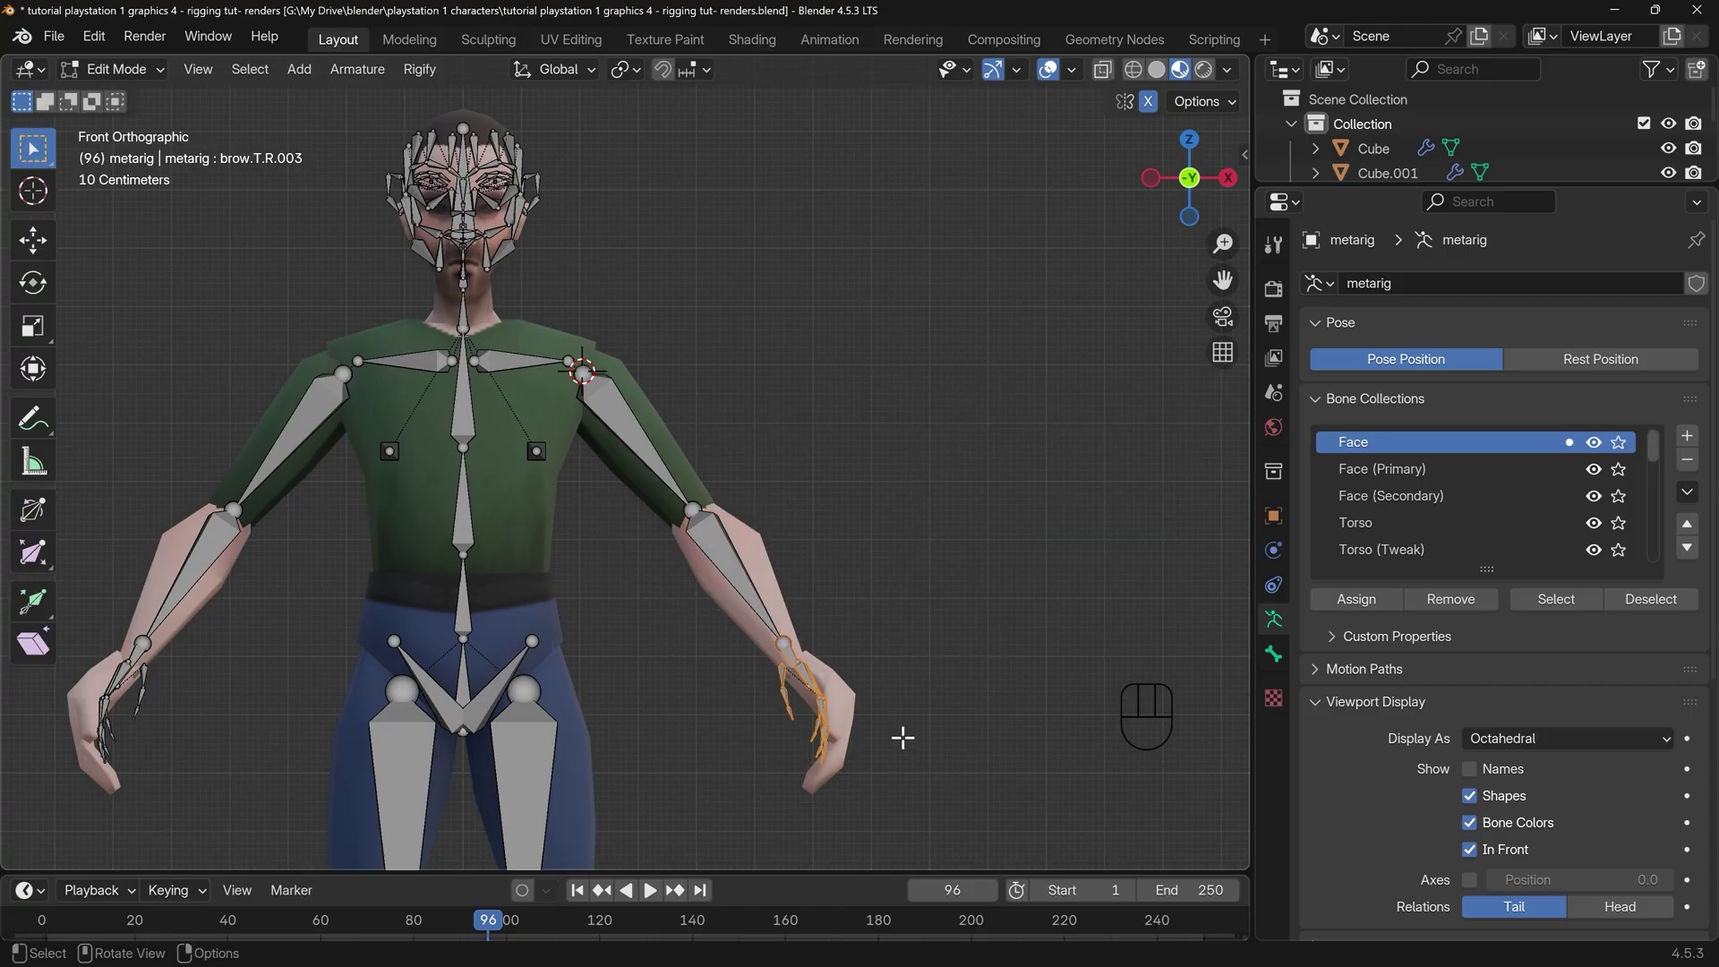
{"action": "key", "text": "g"}
{"action": "left_click", "coordinate": [894, 690]}
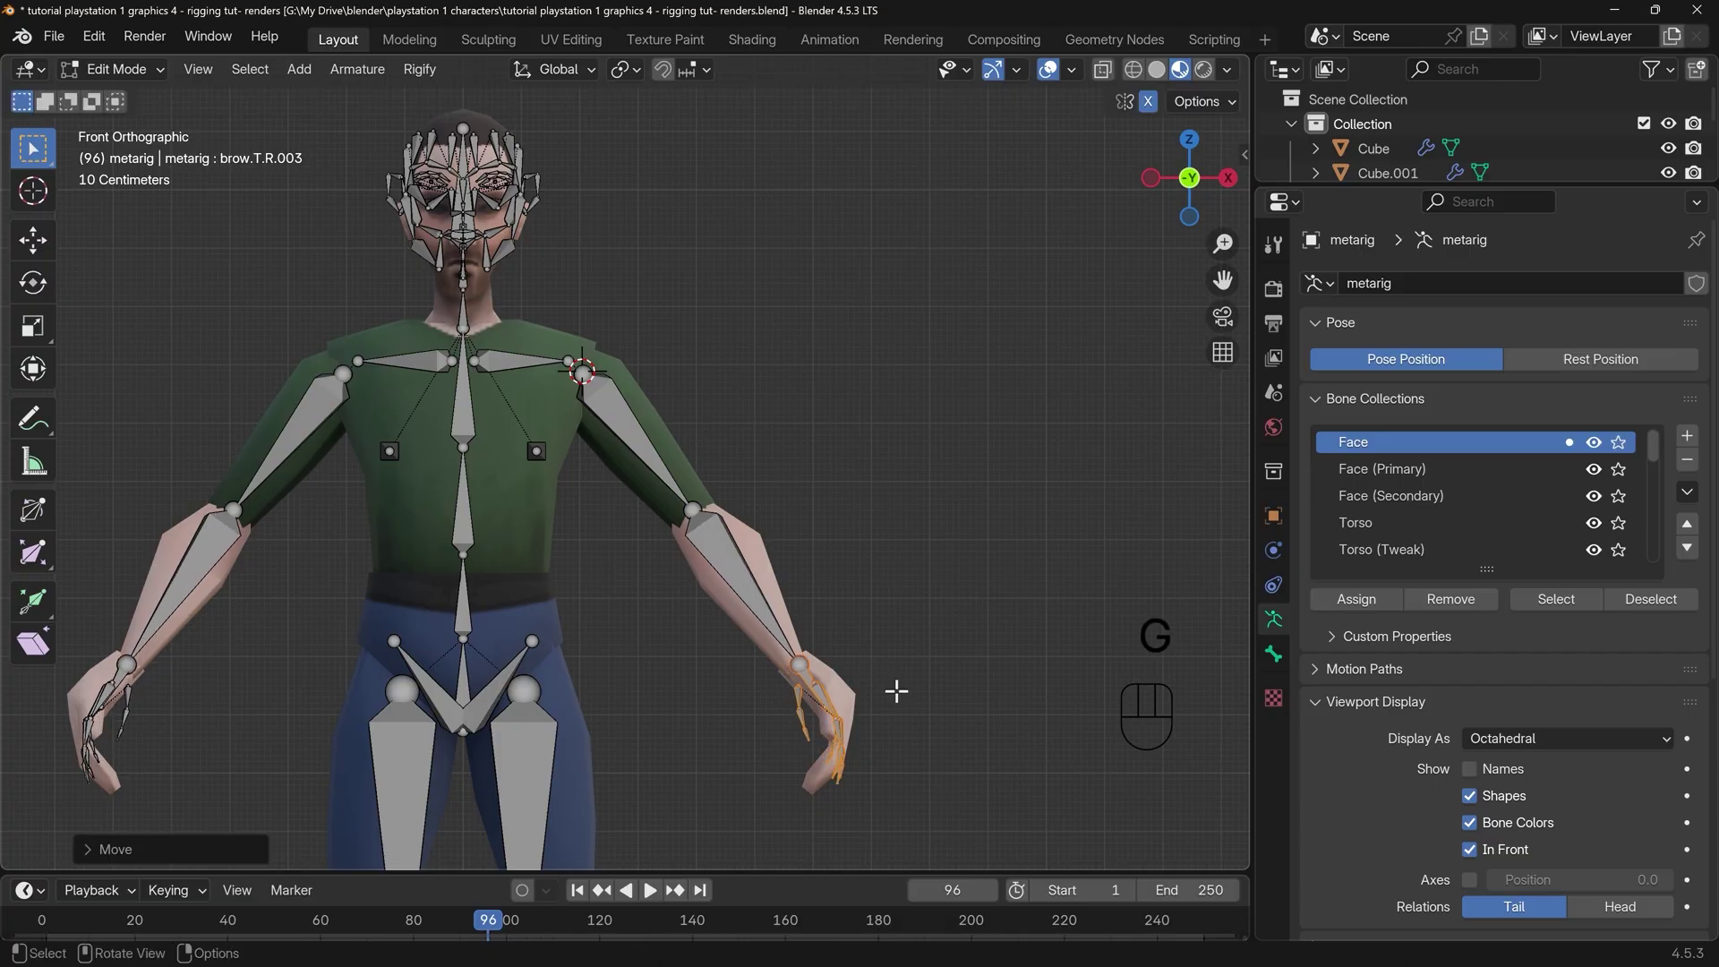
Move the left elbow joint onto the mesh elbow in both front and right side views
{"action": "left_click_drag", "start_coordinate": [667, 484], "coordinate": [719, 531]}
{"action": "key", "text": "g"}
{"action": "left_click", "coordinate": [722, 539]}
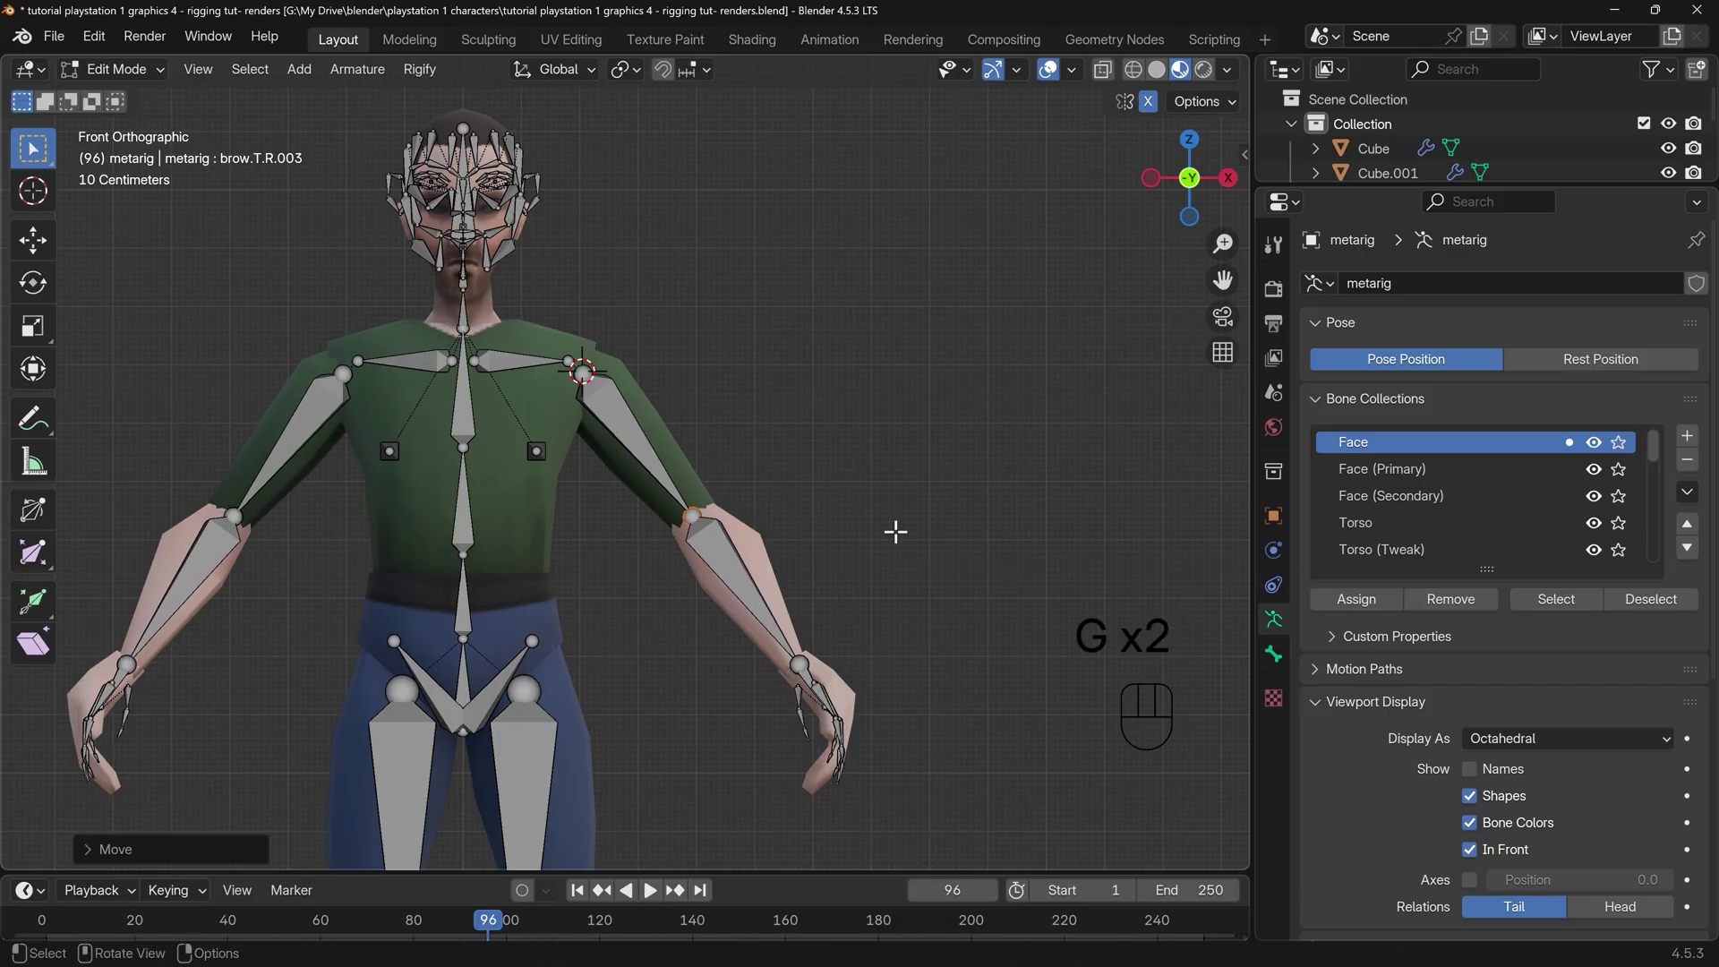
{"action": "key", "text": "KP_3"}
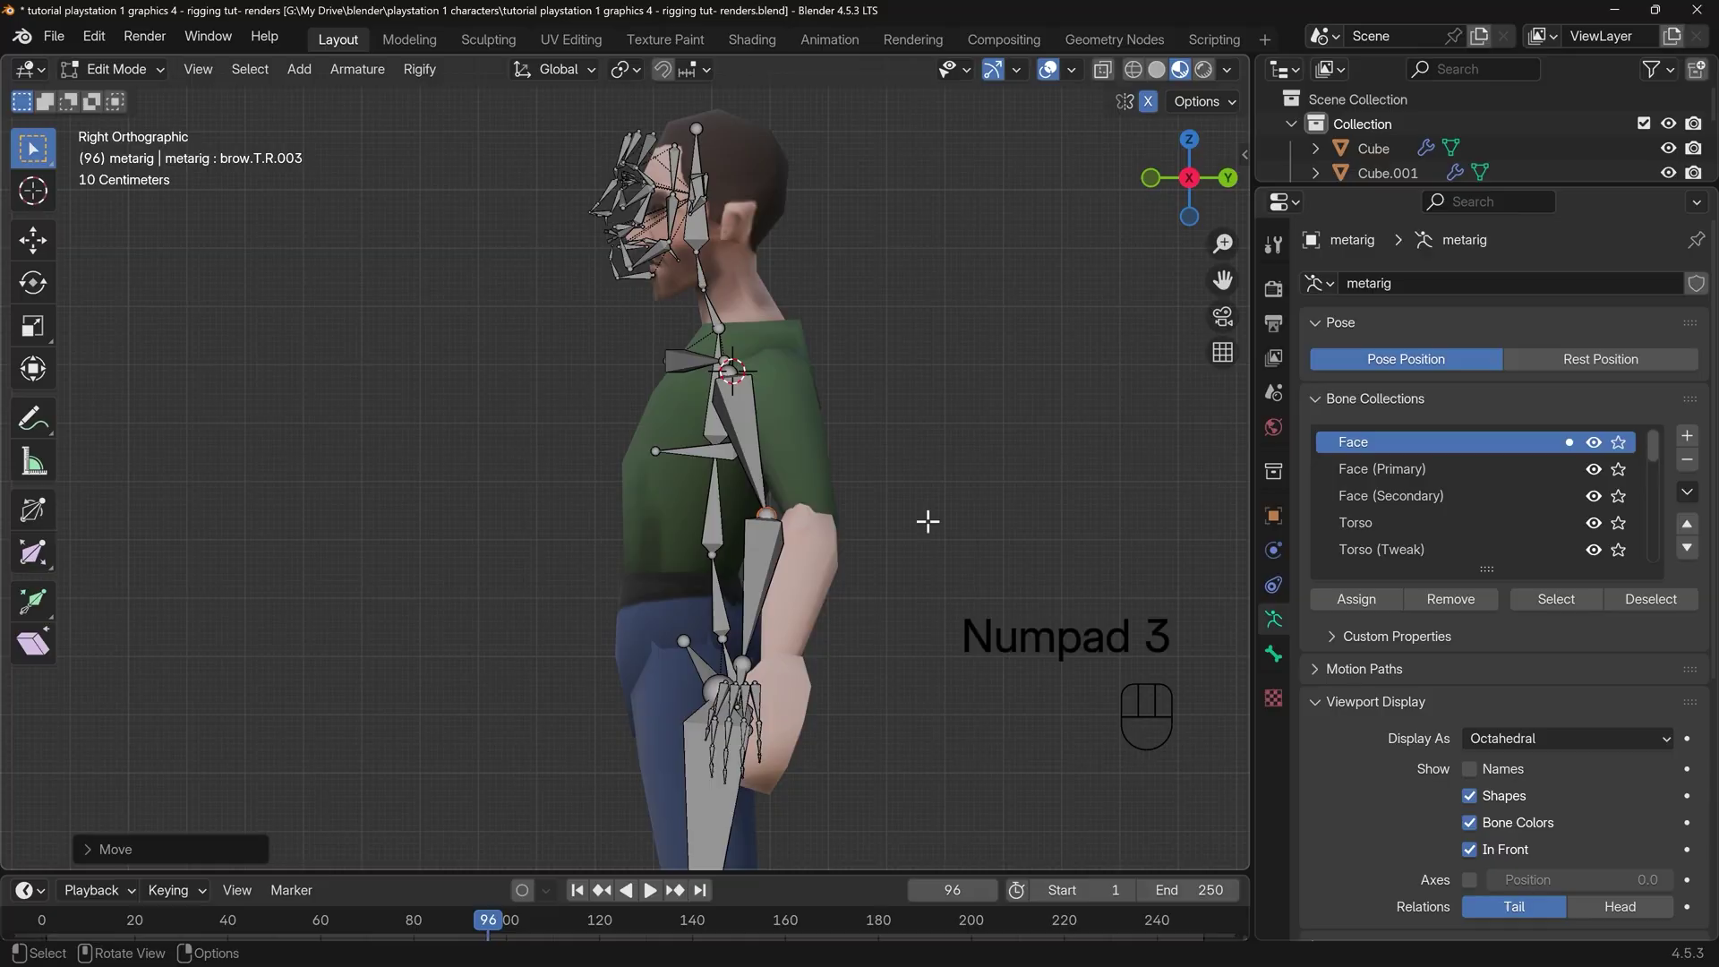
{"action": "key", "text": "g"}
{"action": "left_click", "coordinate": [791, 498]}
Move the left upper arm bone's shoulder joint back into the middle of the sleeve in side view
{"action": "left_click", "coordinate": [731, 371]}
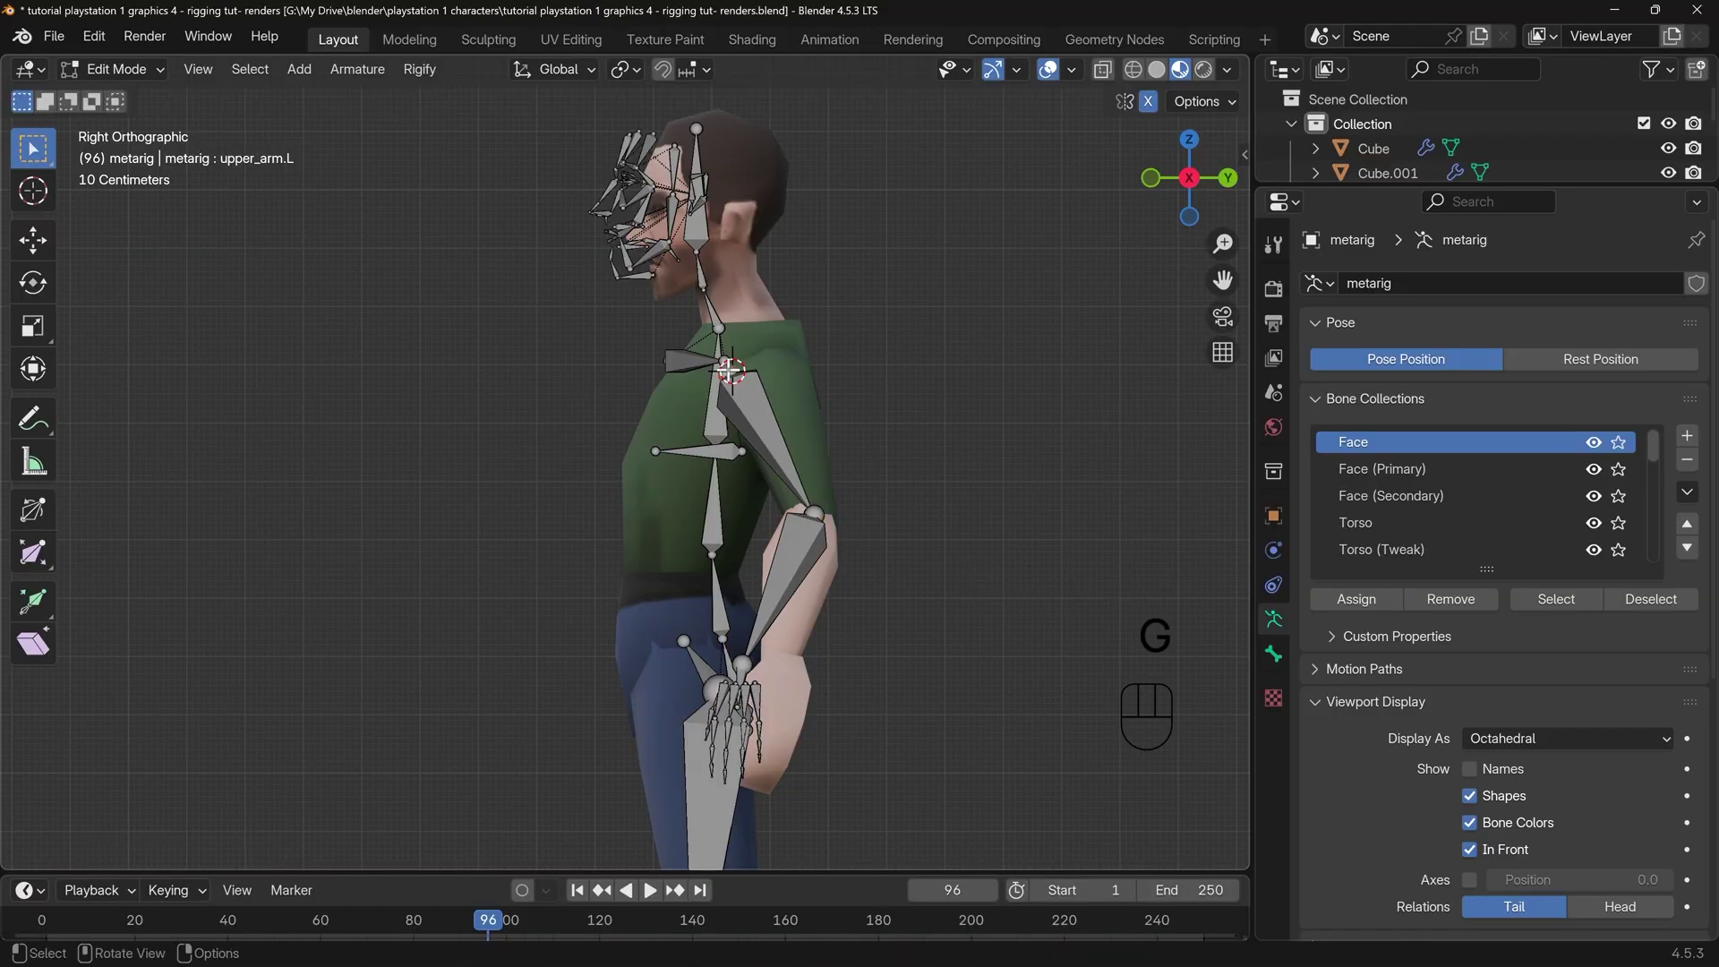
{"action": "key", "text": "g"}
{"action": "left_click", "coordinate": [768, 372]}
Move and rotate the whole left hand bone group in right side view so it sits inside the mesh hand
{"action": "middle_click_drag", "start_coordinate": [831, 730], "coordinate": [970, 712]}
{"action": "left_click_drag", "start_coordinate": [800, 646], "coordinate": [957, 815]}
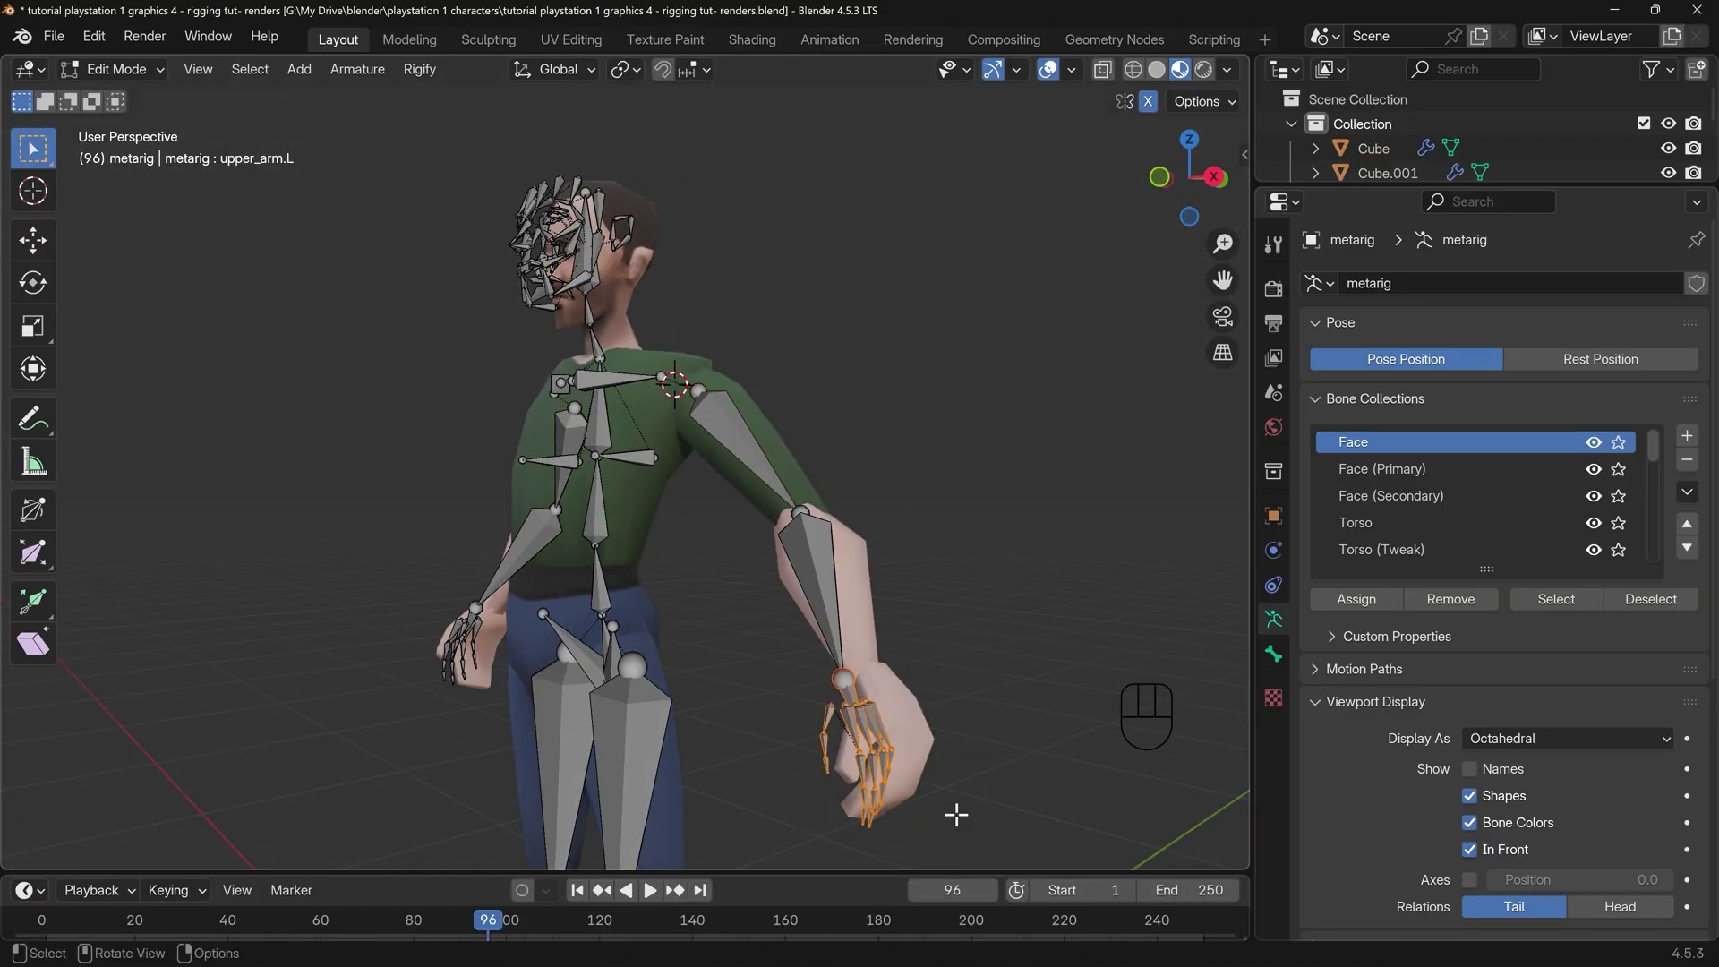
{"action": "key", "text": "KP_3"}
{"action": "key", "text": "g"}
{"action": "left_click", "coordinate": [935, 647]}
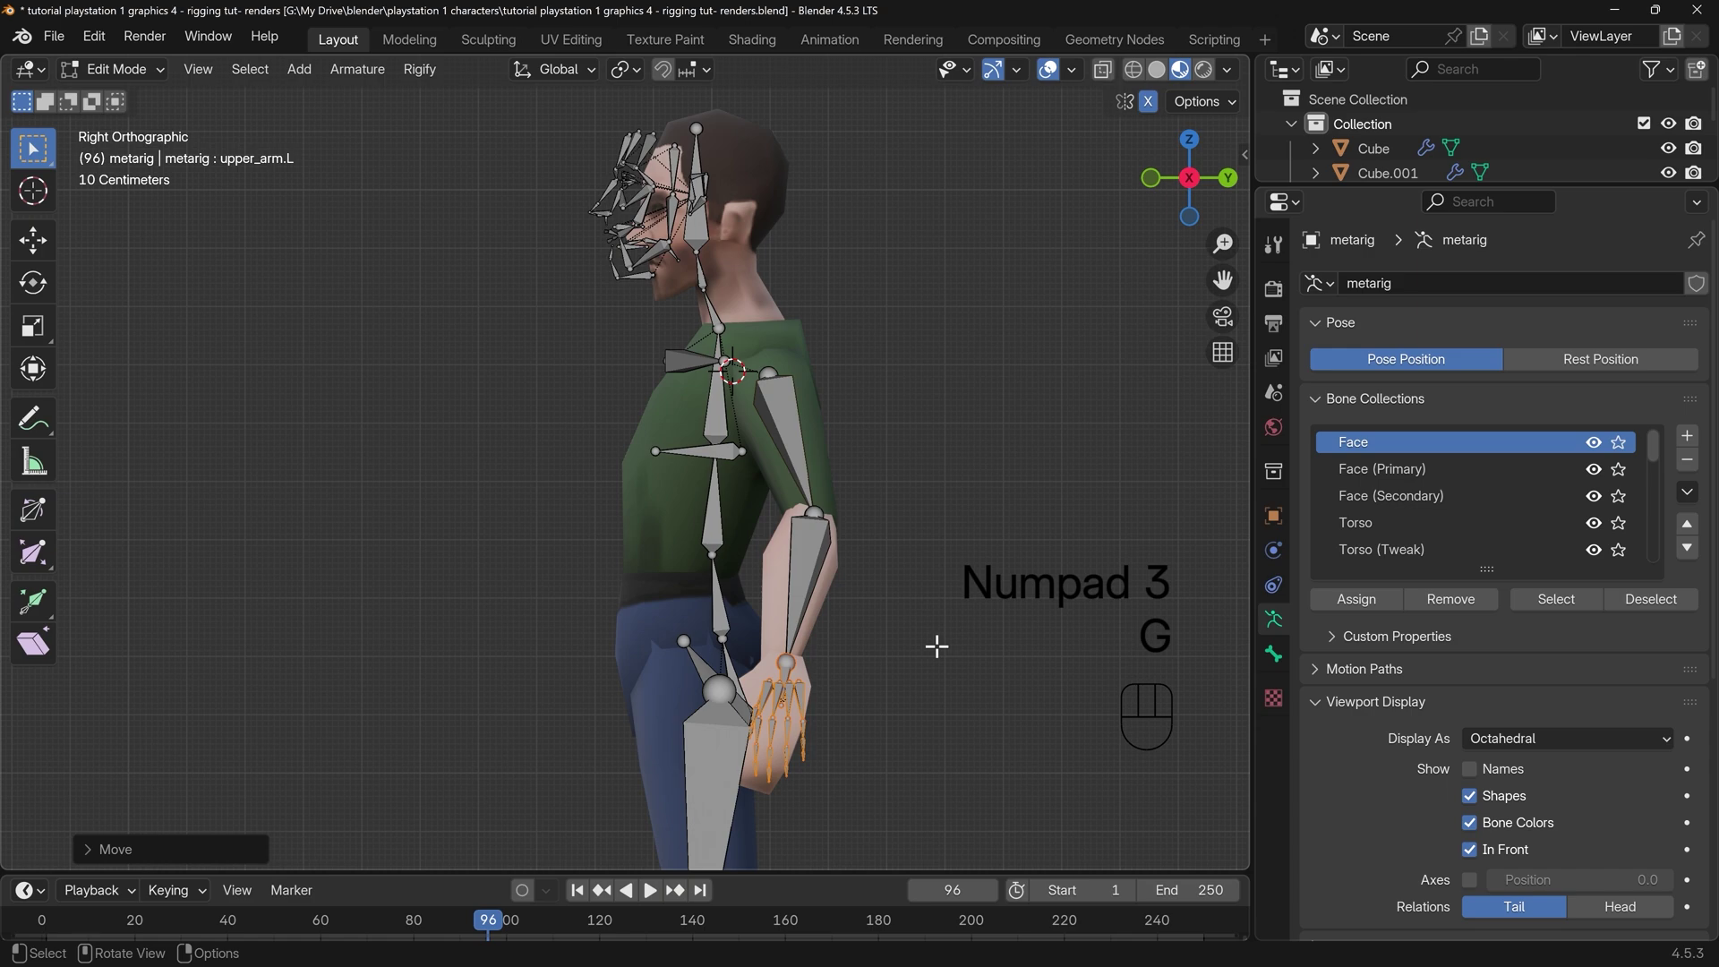
{"action": "key", "text": "r"}
{"action": "left_click", "coordinate": [926, 676]}
{"action": "key", "text": "g"}
{"action": "left_click", "coordinate": [922, 678]}
Delete the left index finger chain from palm.01.L through f_index.03.L
{"action": "middle_click_drag", "start_coordinate": [836, 729], "coordinate": [865, 496]}
{"action": "scroll", "coordinate": [925, 552], "scroll_direction": "up", "scroll_amount": 3}
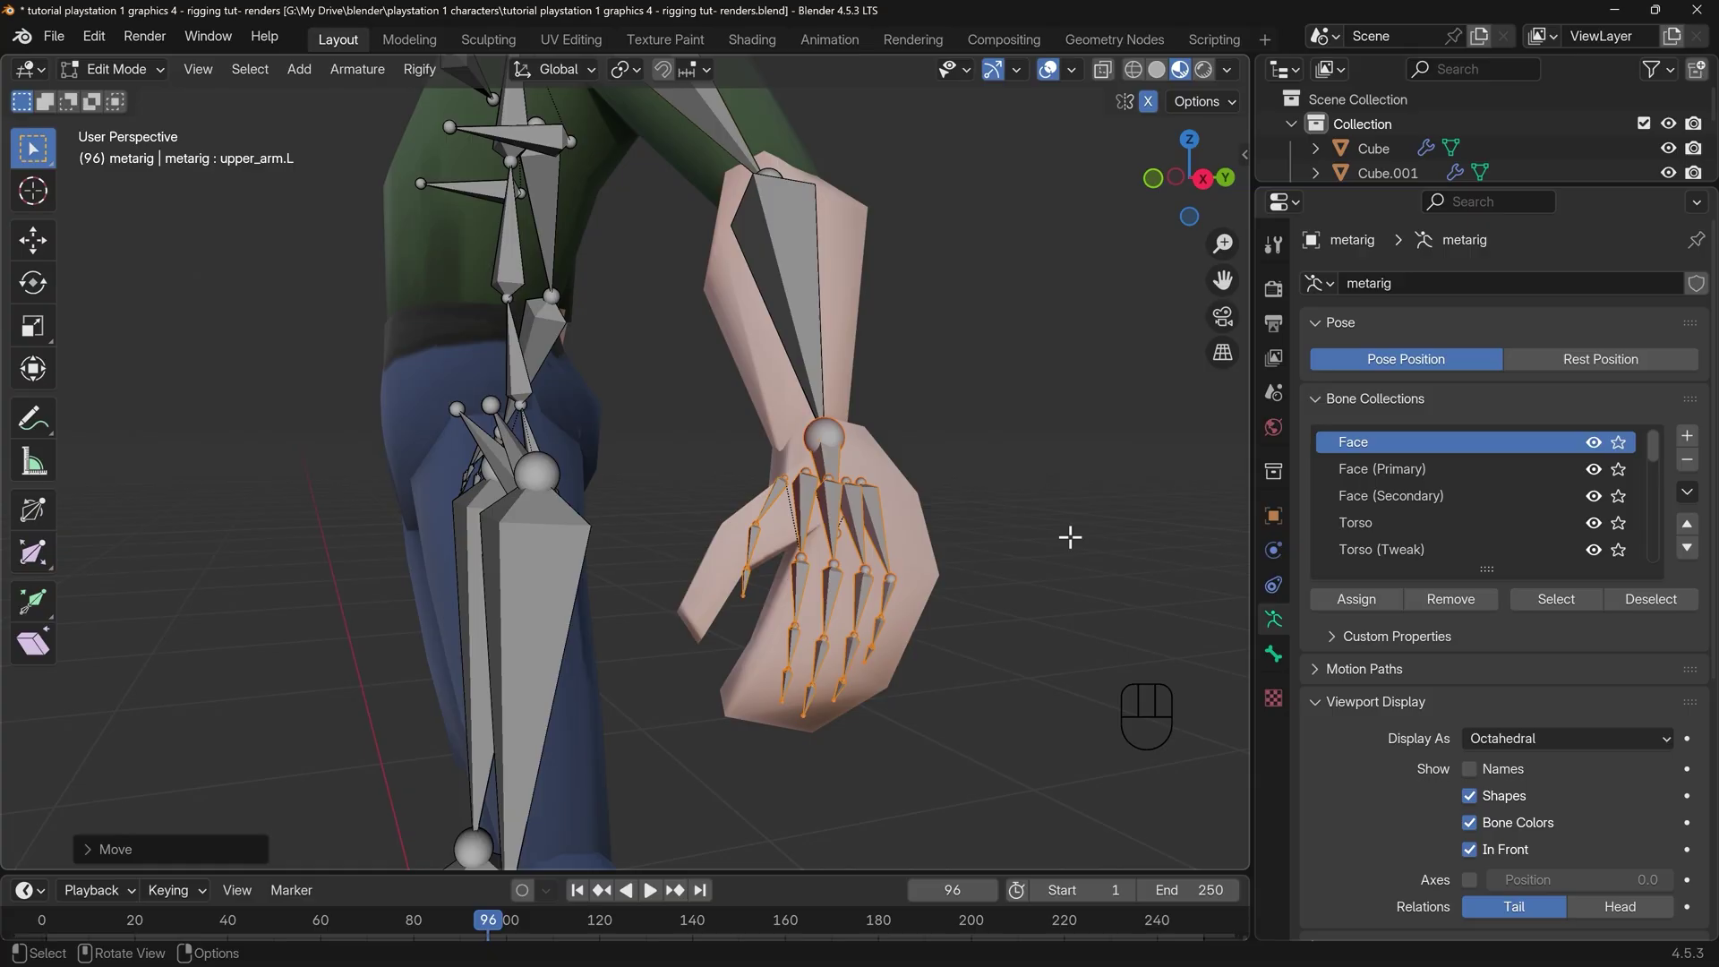
{"action": "left_click", "coordinate": [802, 506]}
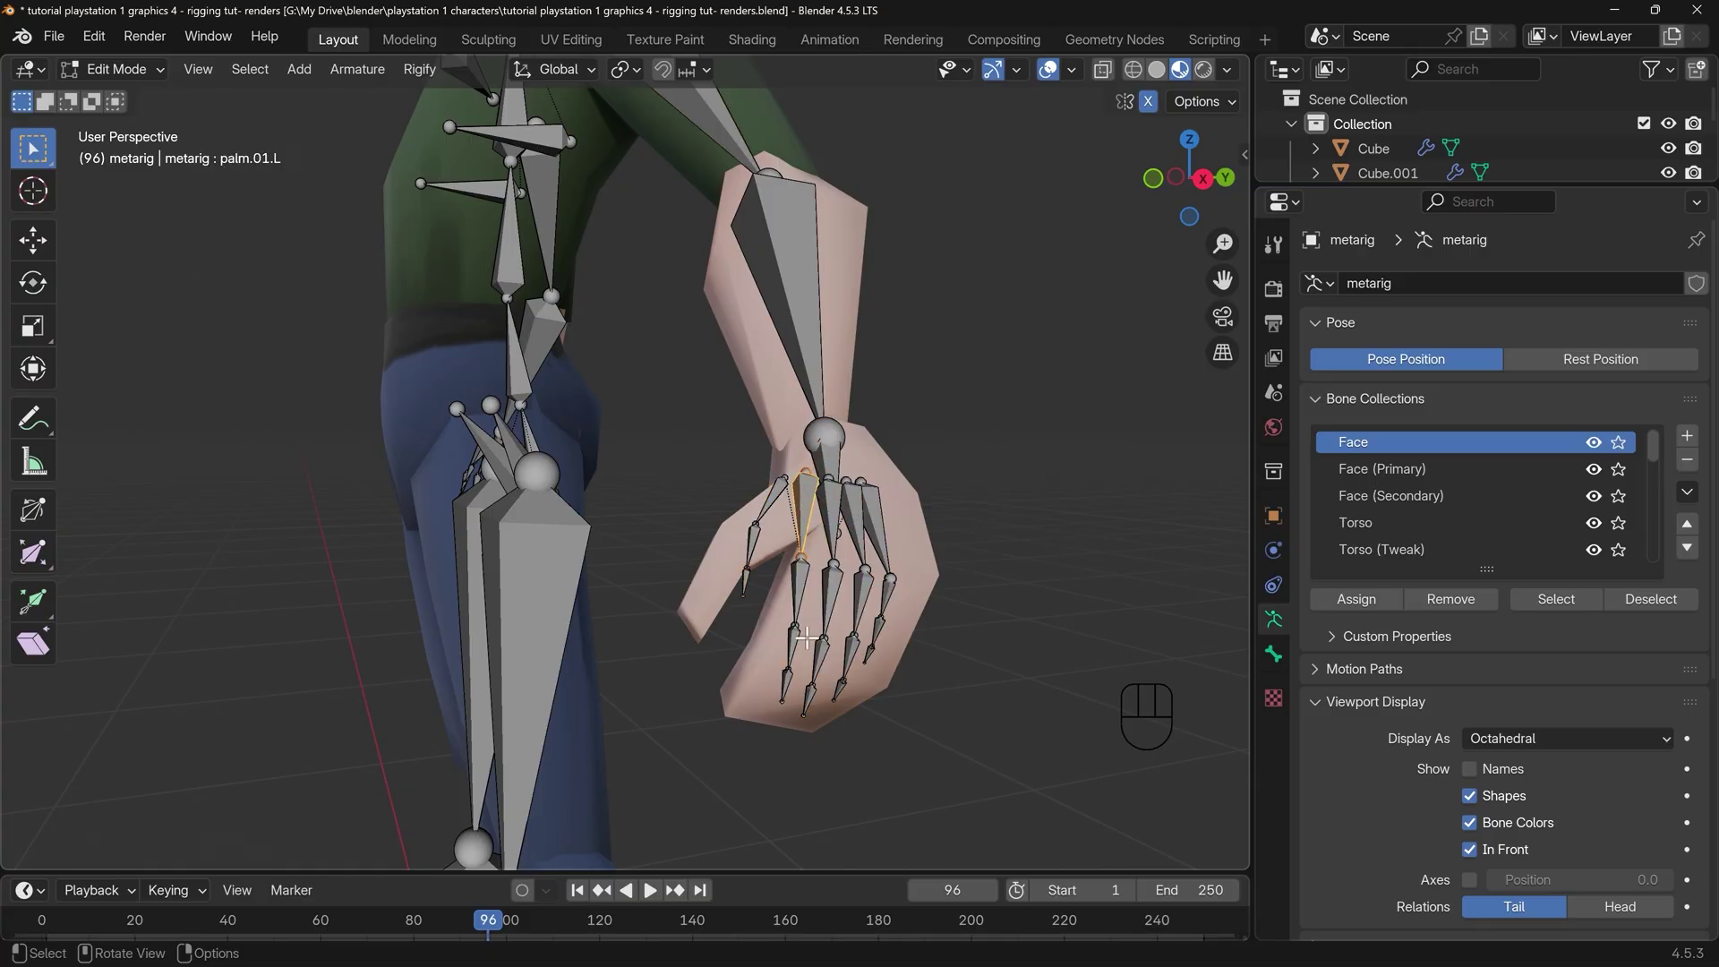
{"action": "left_click", "coordinate": [785, 686], "text": "ctrl"}
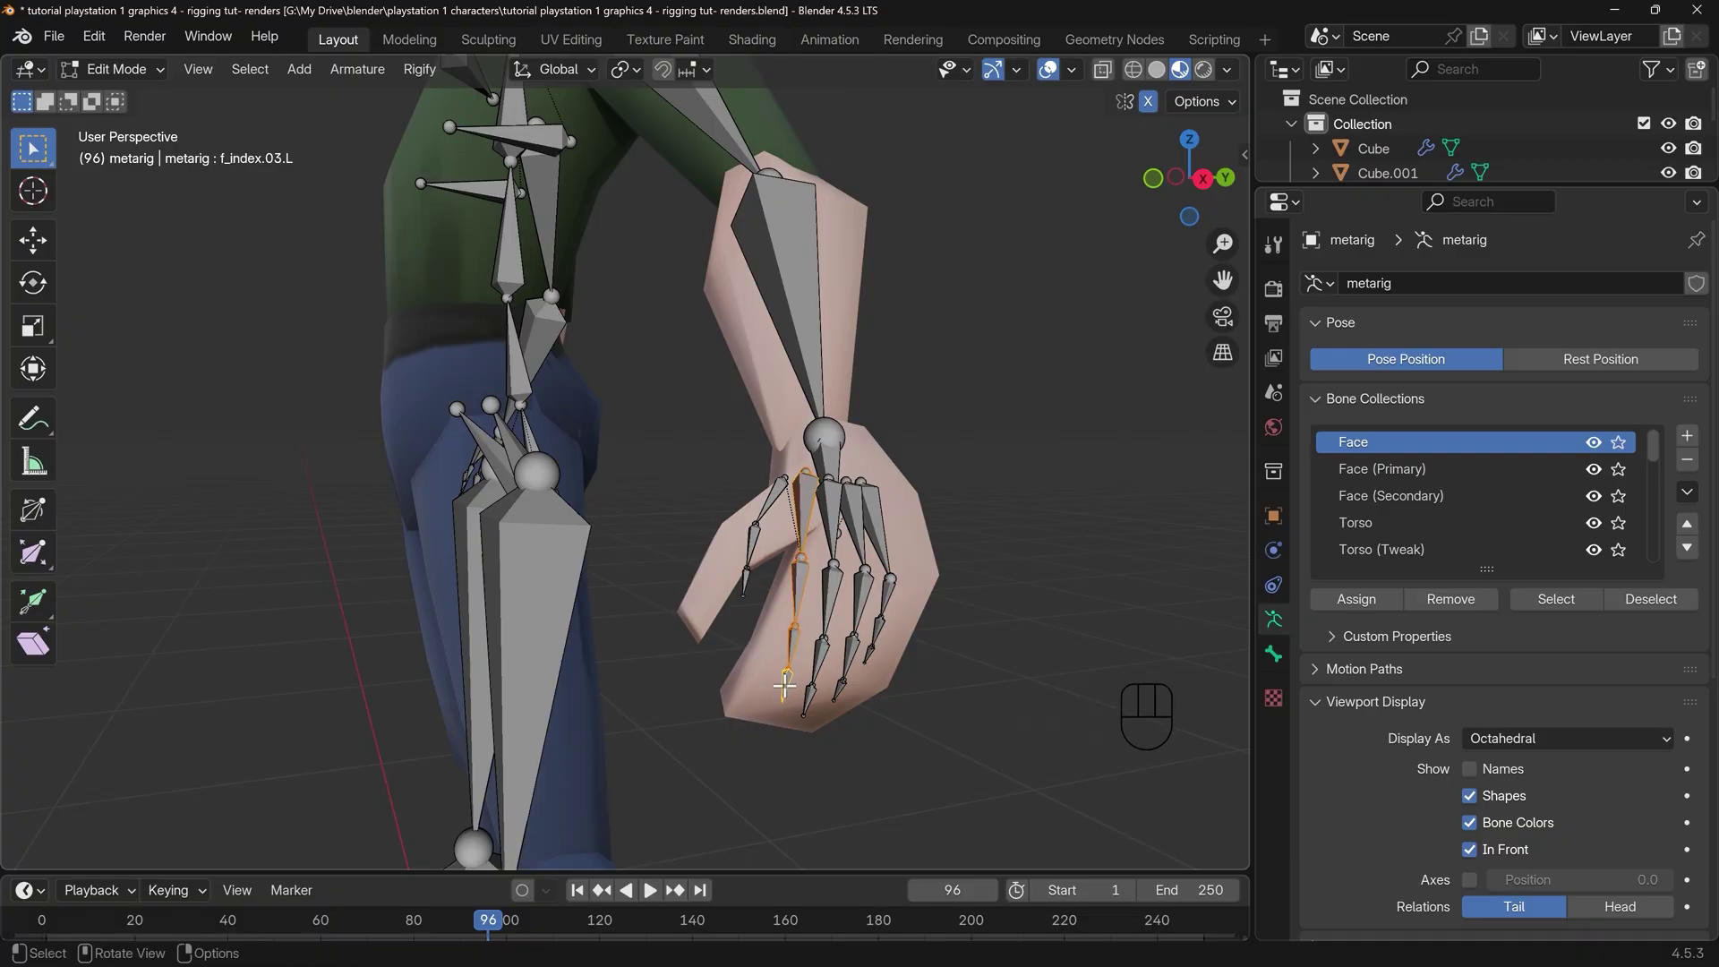
{"action": "key", "text": "Delete"}
{"action": "left_click", "coordinate": [696, 683]}
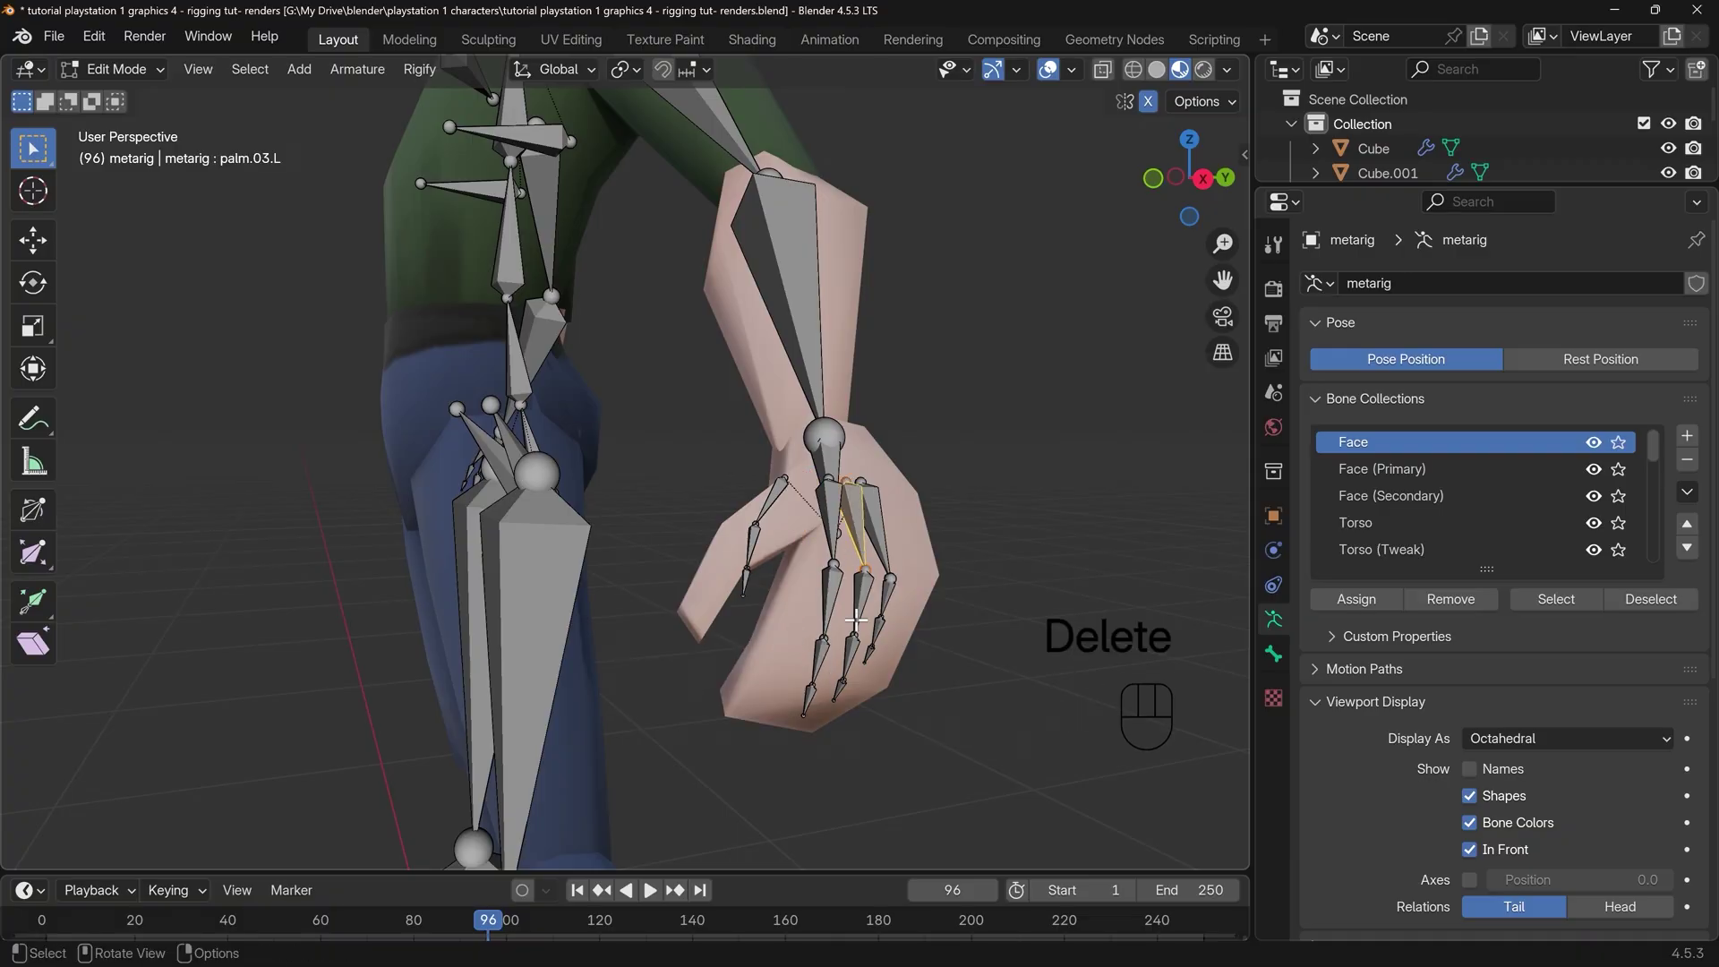
Delete the left ring and little finger chains together with their palm bones, palm.03.L and palm.04.L
{"action": "left_click", "coordinate": [839, 690], "text": "ctrl"}
{"action": "key", "text": "Delete"}
{"action": "left_click", "coordinate": [847, 661]}
{"action": "left_click", "coordinate": [878, 540]}
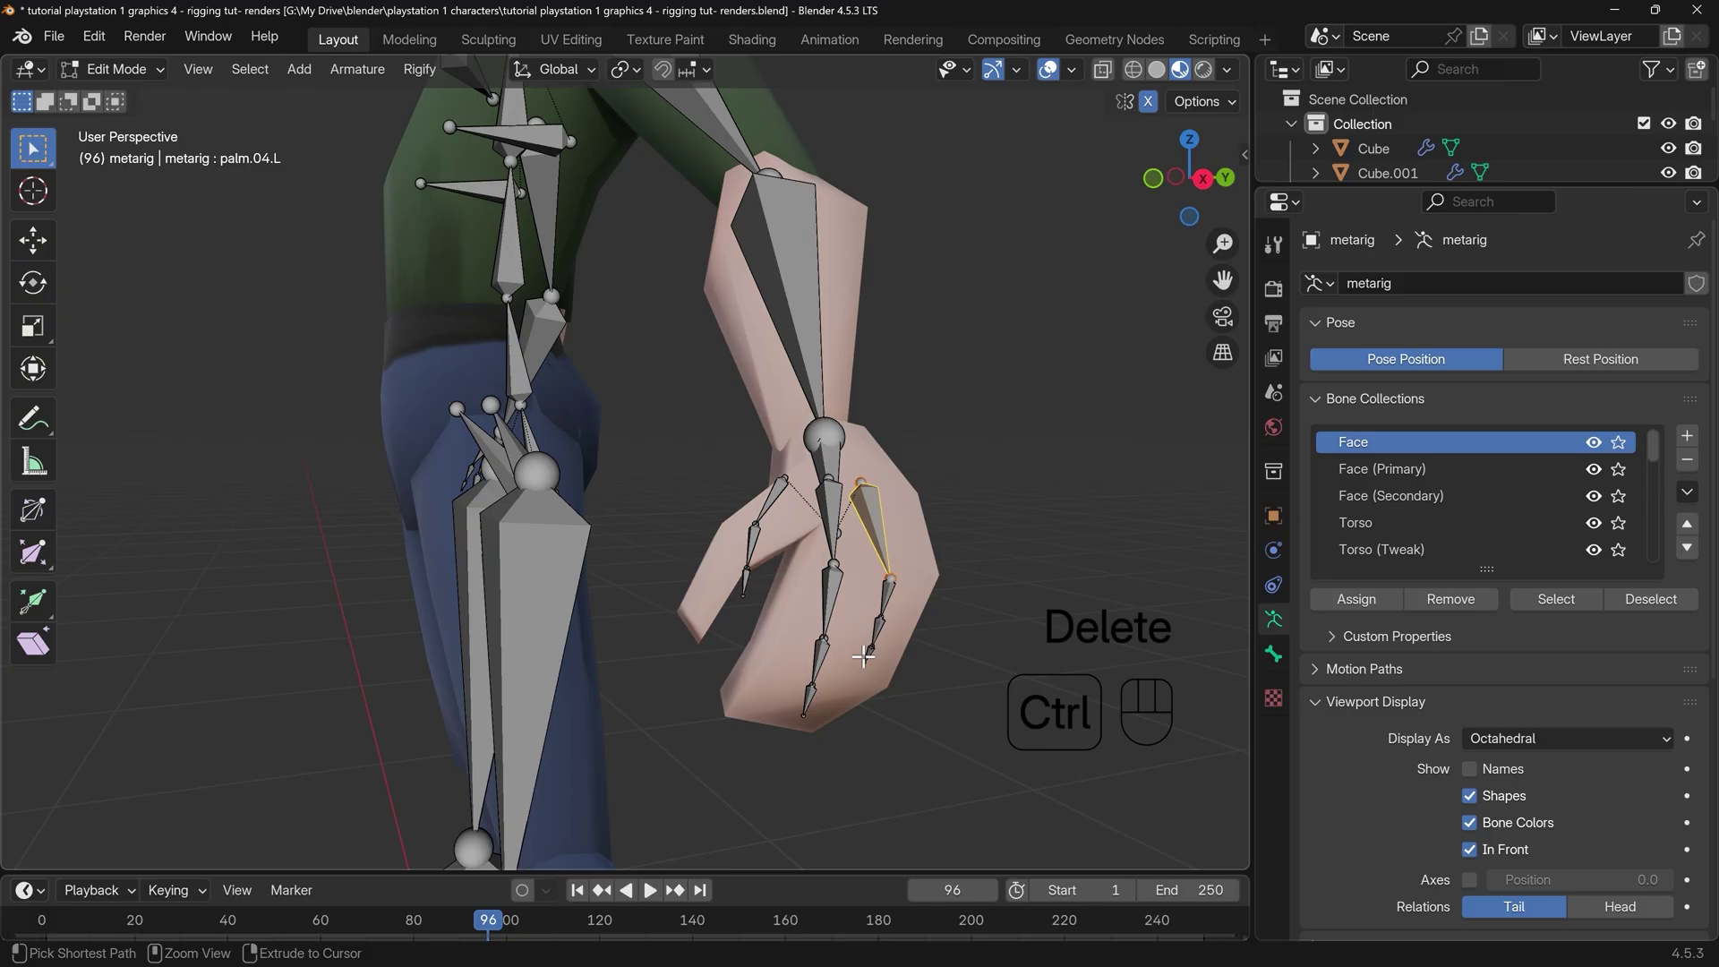
{"action": "left_click", "coordinate": [865, 656], "text": "ctrl"}
{"action": "key", "text": "Delete"}
{"action": "left_click", "coordinate": [865, 652]}
Move the left palm bone and middle finger chain back toward the centre of the mesh hand
{"action": "middle_click_drag", "start_coordinate": [873, 567], "coordinate": [802, 576]}
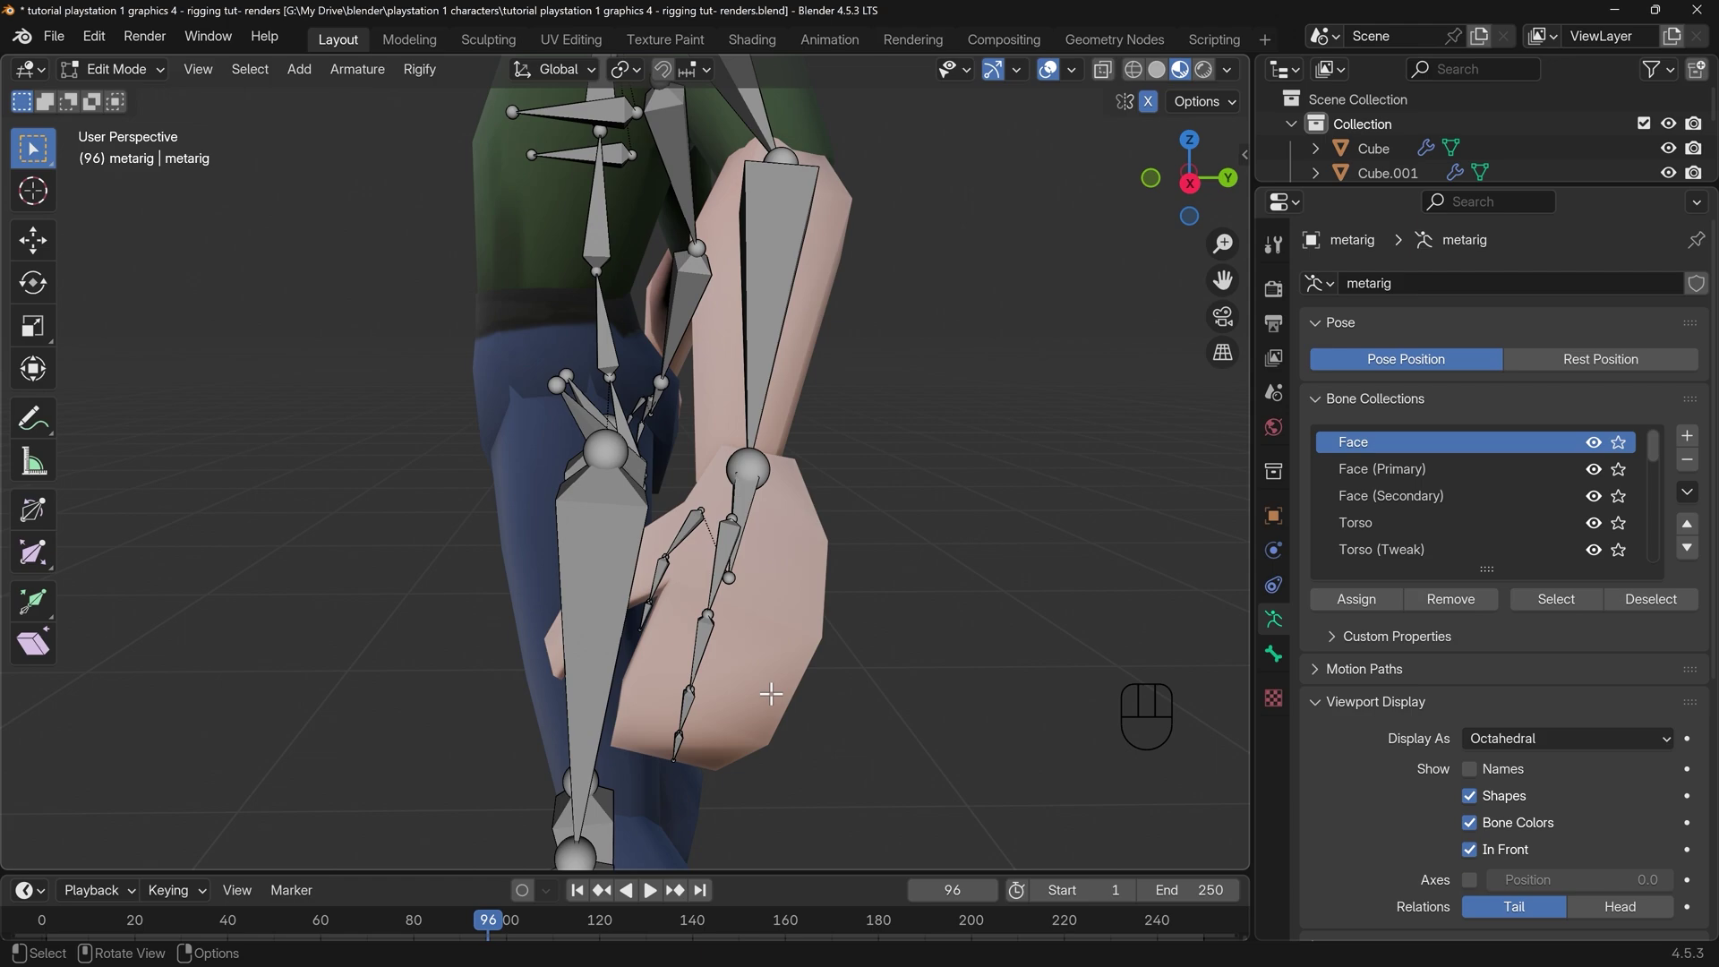
{"action": "left_click", "coordinate": [710, 571]}
{"action": "left_click", "coordinate": [685, 730], "text": "ctrl"}
{"action": "key", "text": "g"}
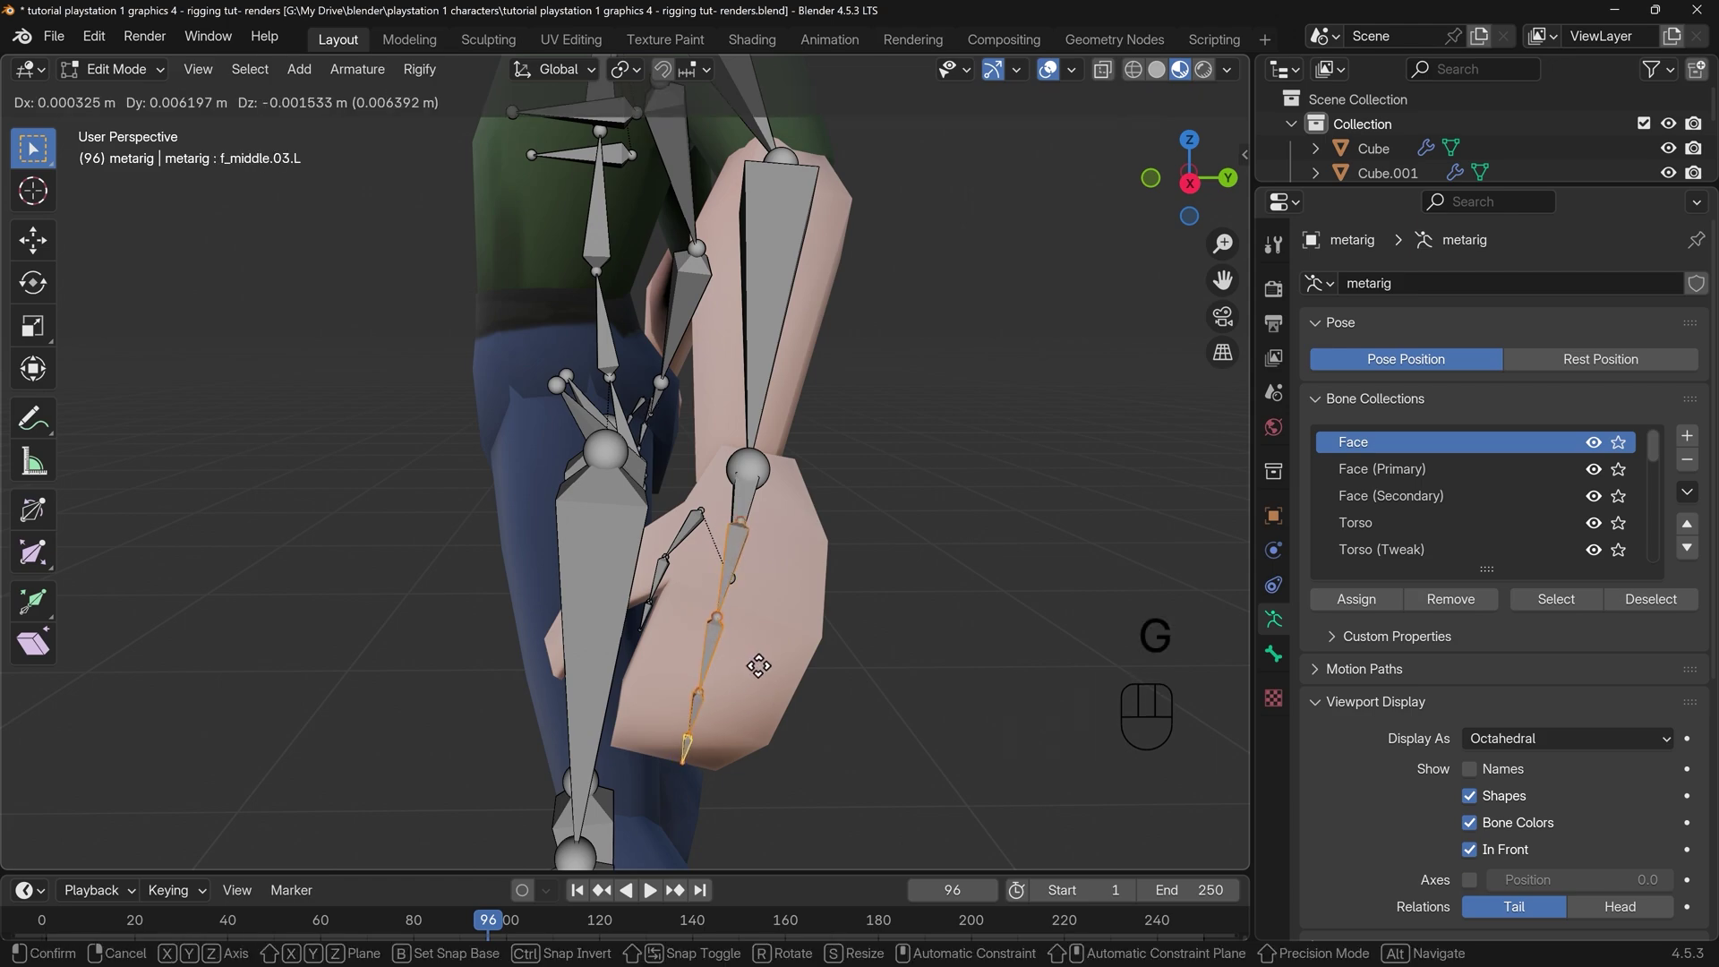
{"action": "left_click", "coordinate": [768, 669]}
Turn on snapping with Volume as the snap target
{"action": "middle_click_drag", "start_coordinate": [769, 669], "coordinate": [803, 588]}
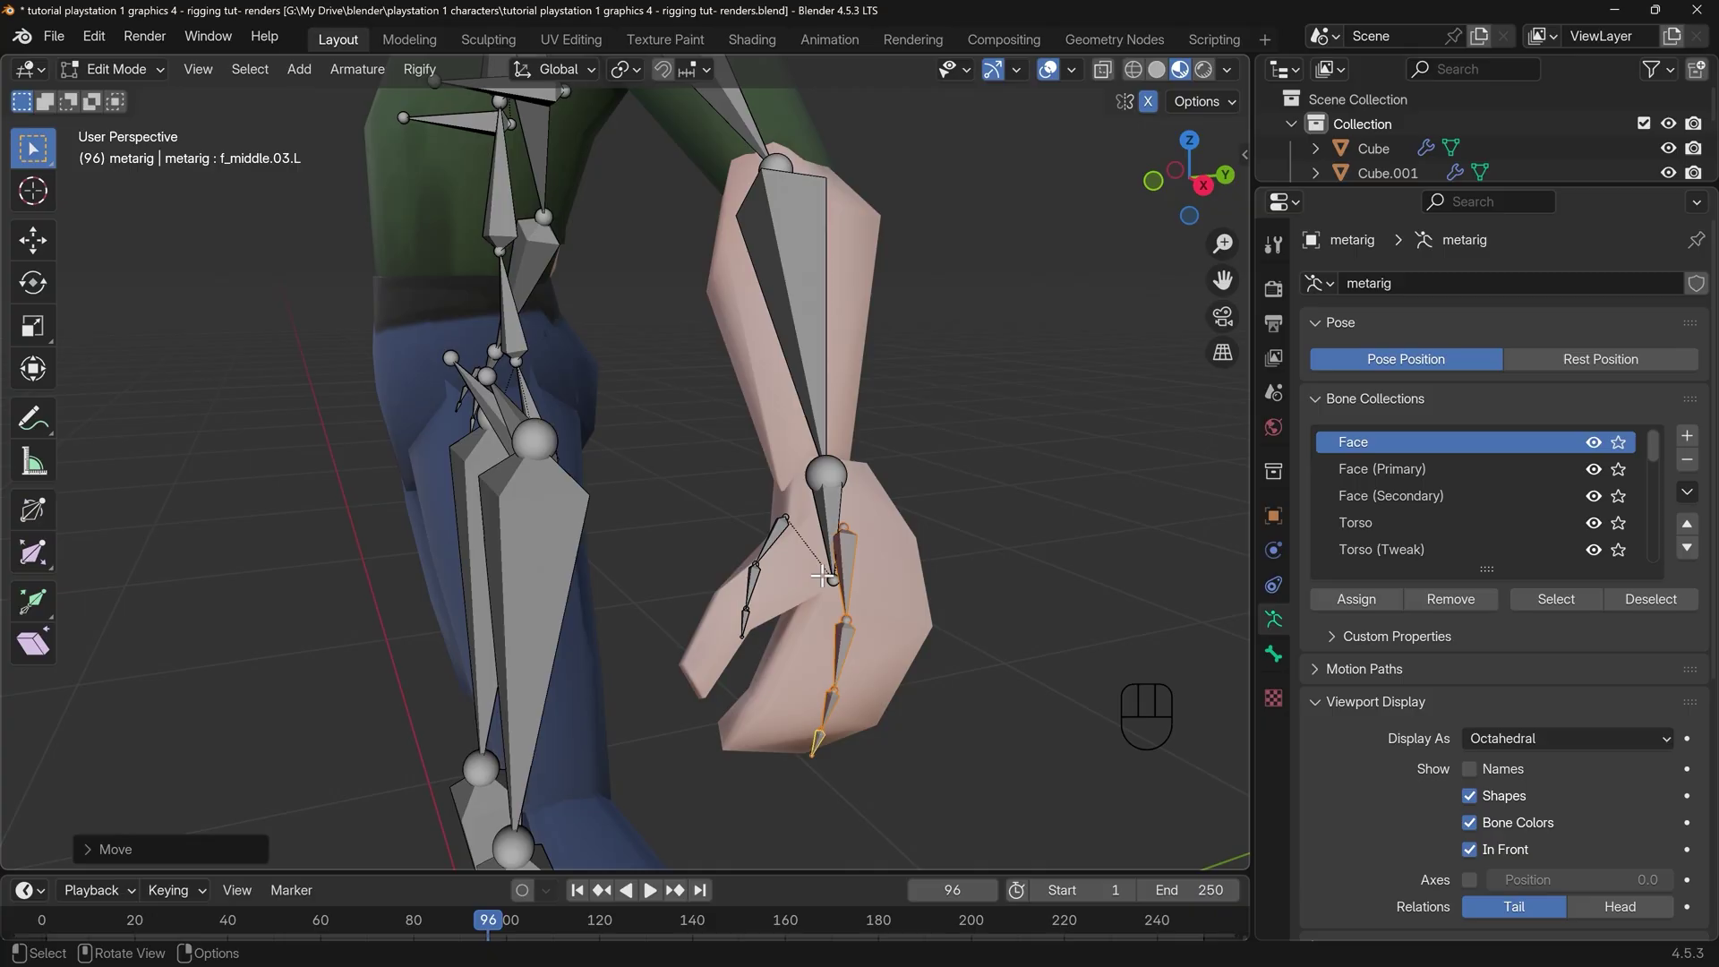
{"action": "key", "text": "KP_1"}
{"action": "key", "text": "KP_3"}
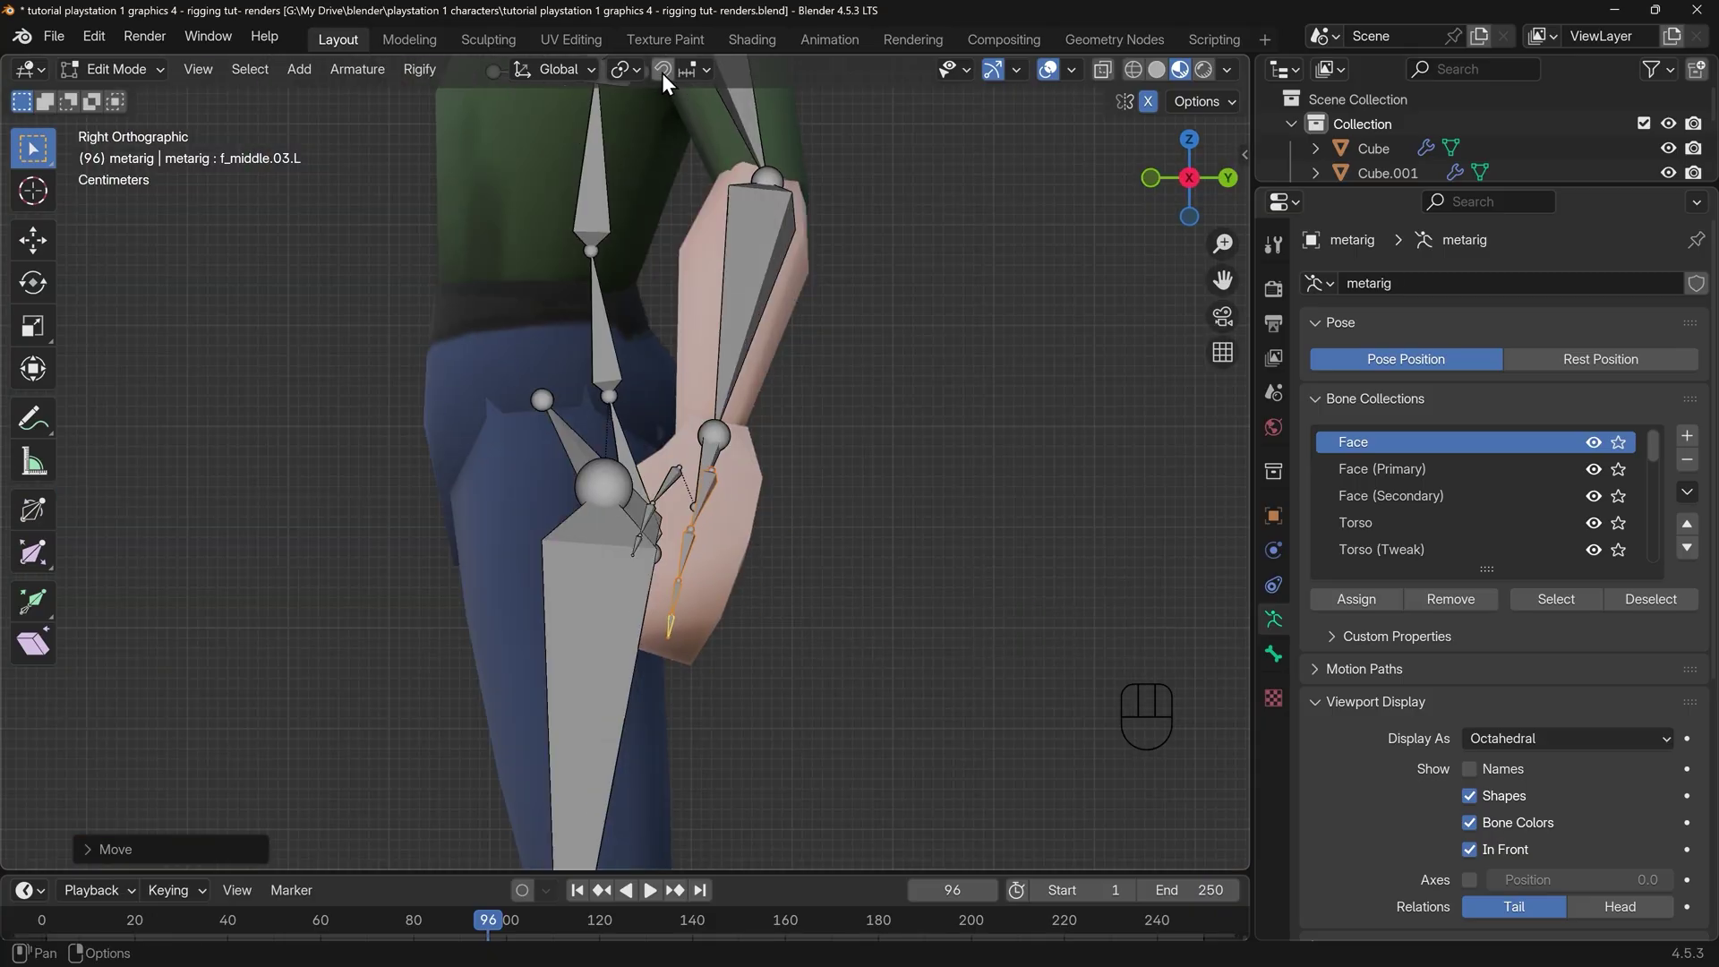
{"action": "left_click", "coordinate": [704, 69]}
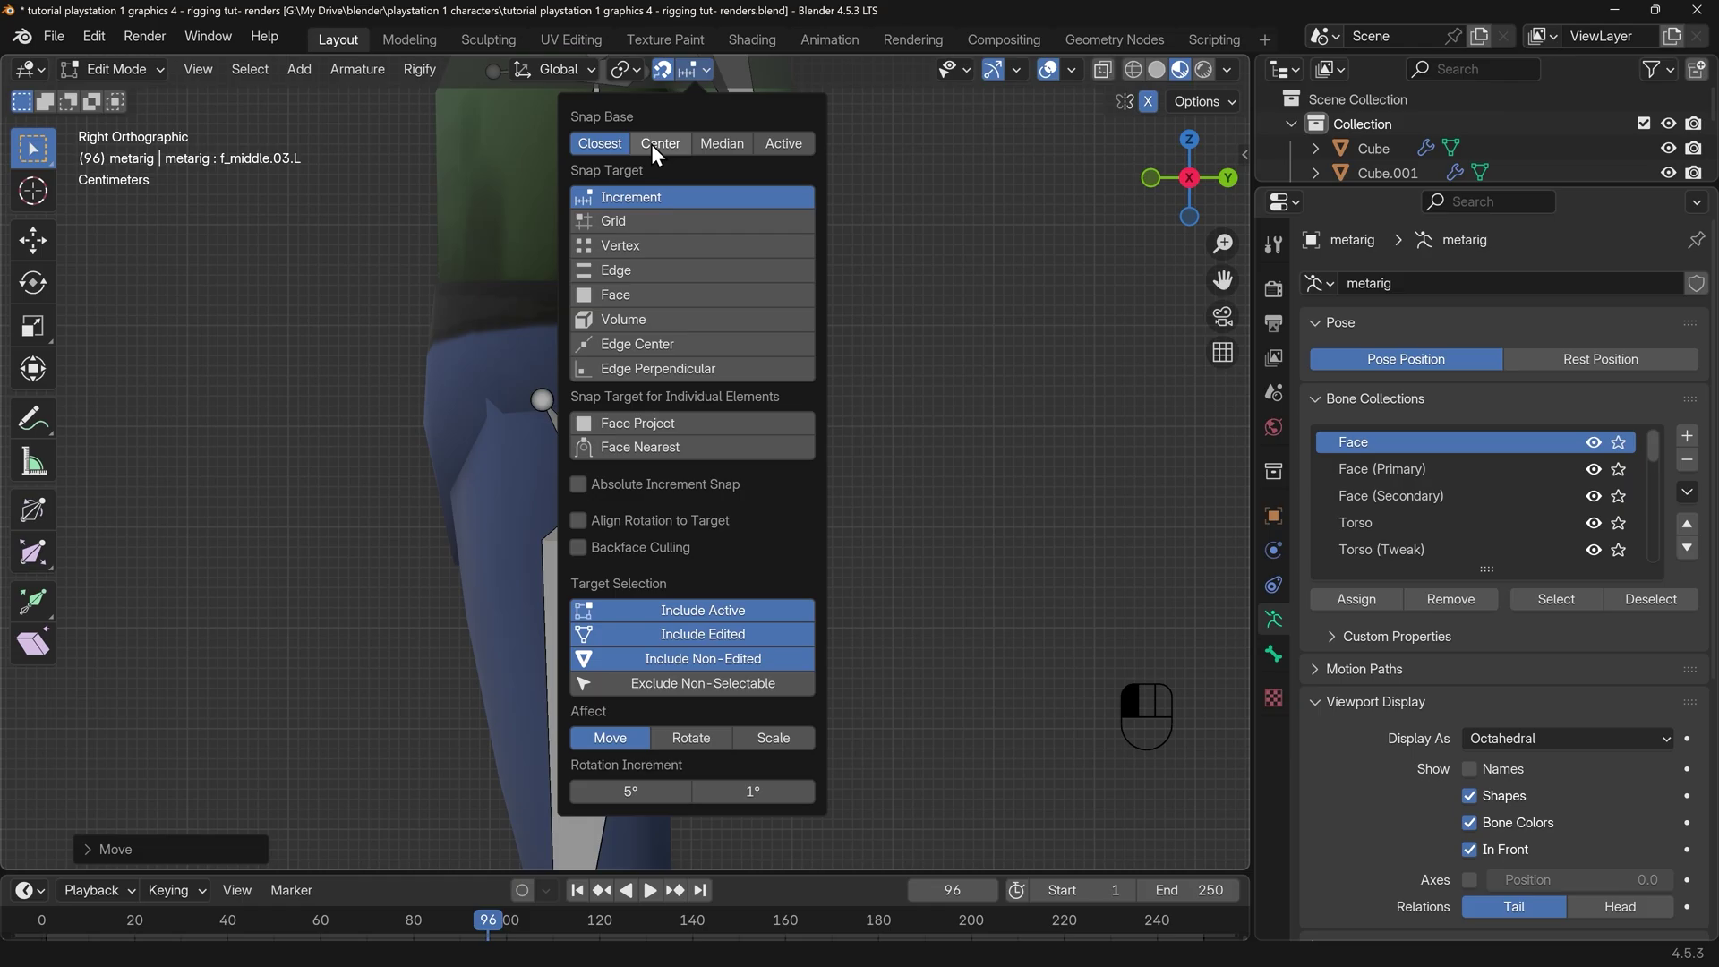
{"action": "left_click", "coordinate": [614, 319]}
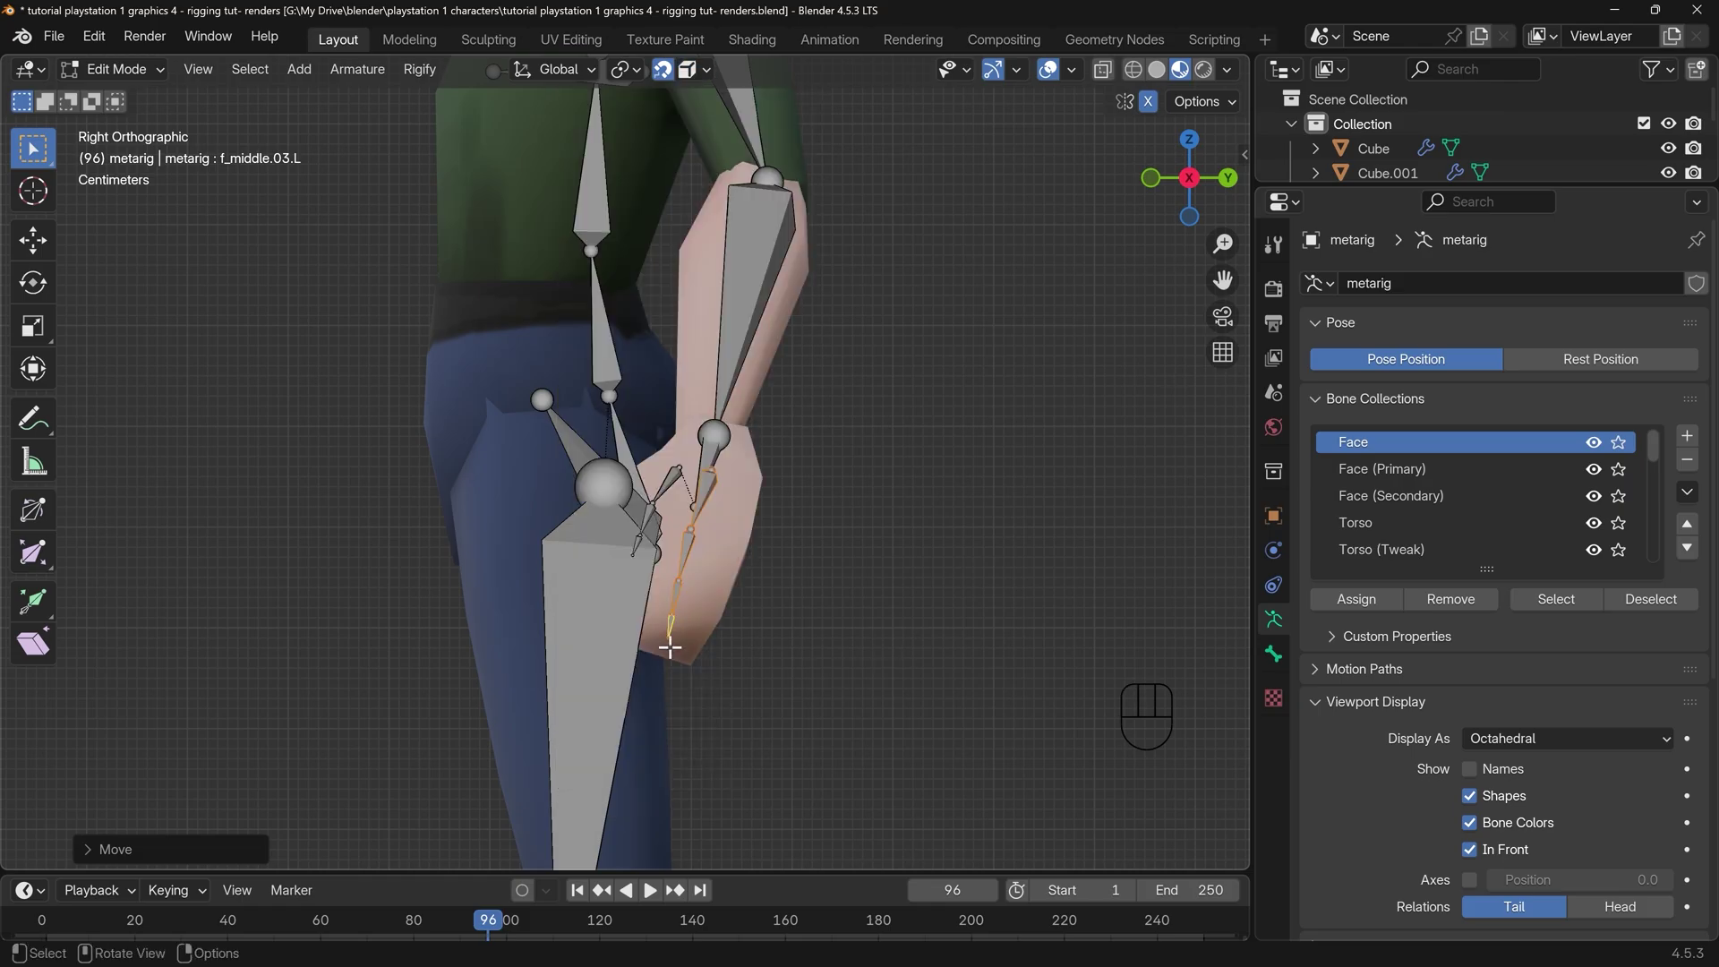
Snap the tip of the left middle finger's last bone into the end of the mesh fingers
{"action": "left_click", "coordinate": [671, 646]}
{"action": "middle_click_drag", "start_coordinate": [756, 641], "coordinate": [812, 617]}
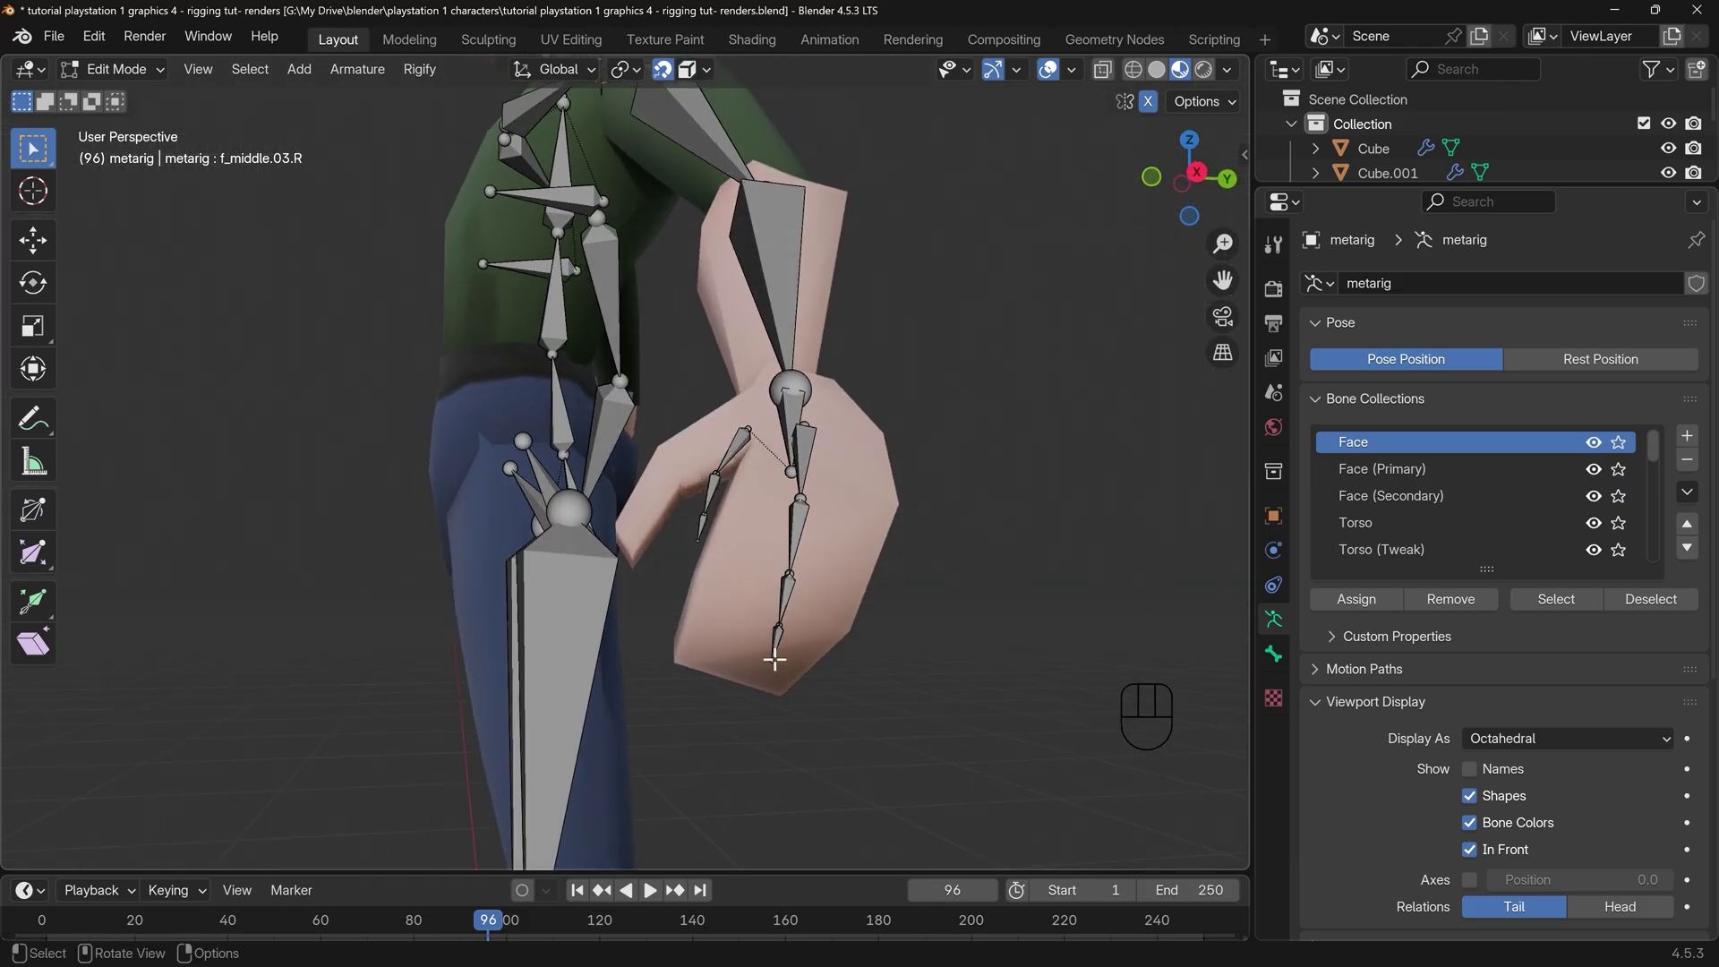
{"action": "key", "text": "g"}
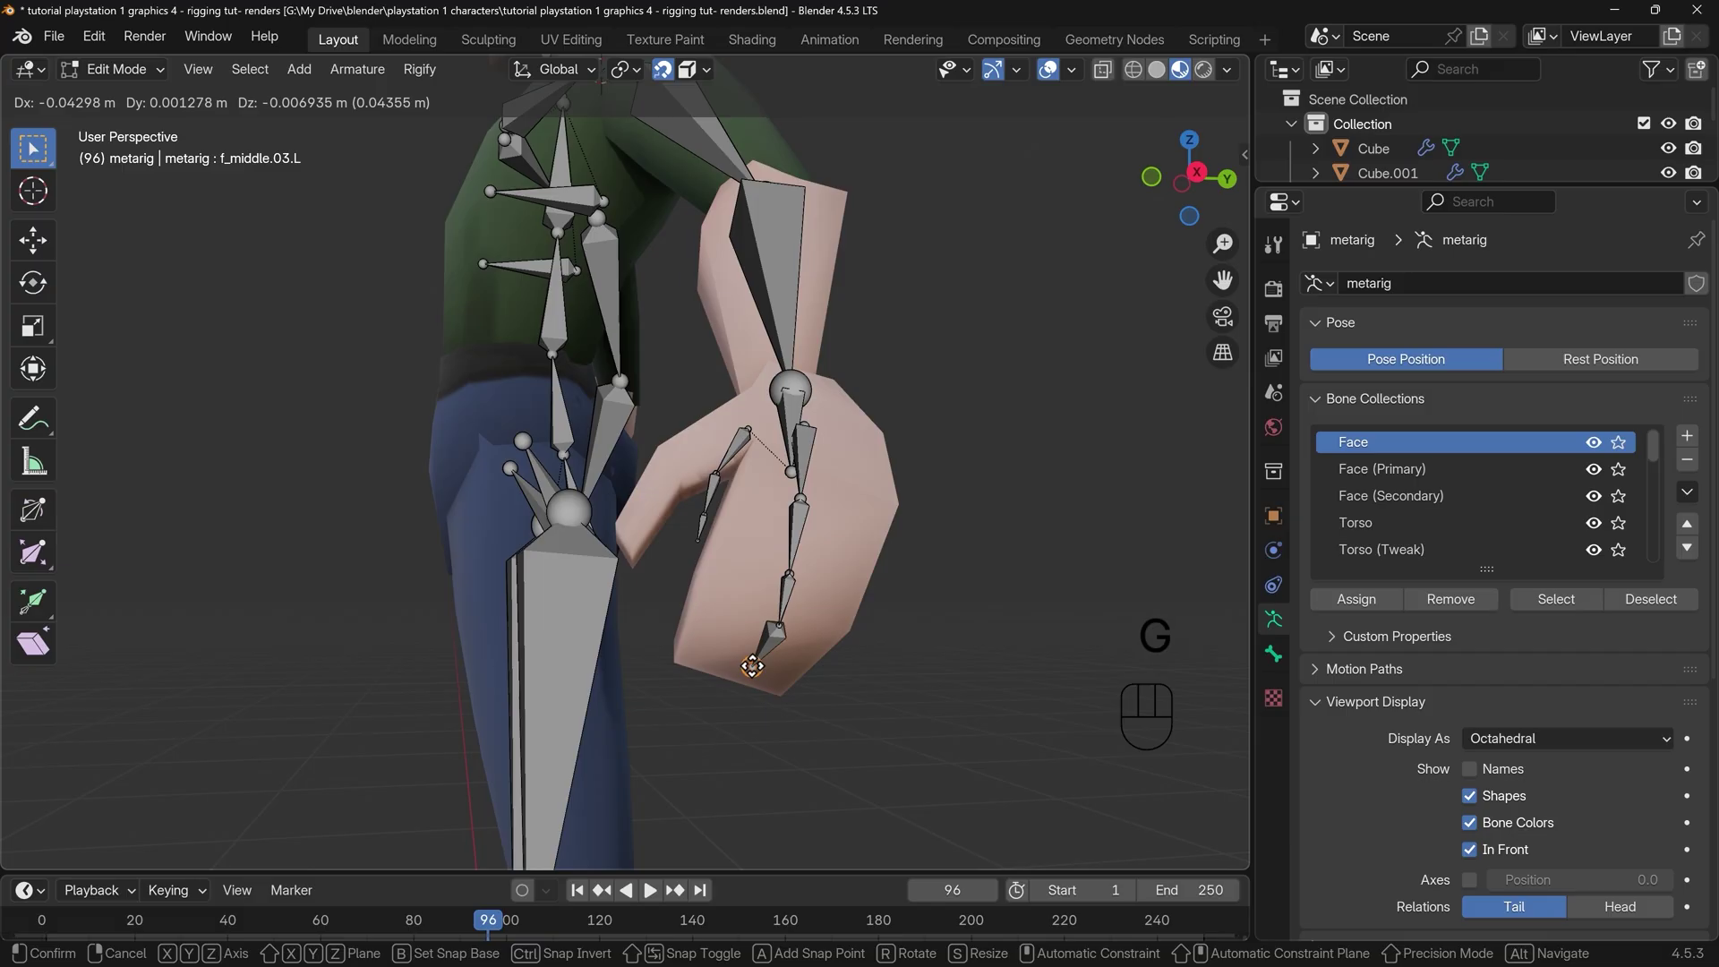
{"action": "left_click", "coordinate": [752, 652]}
Snap the left middle finger's joints, from the last knuckle up to the palm bone's end, inside the hand volume
{"action": "mouse_move", "coordinate": [752, 652]}
{"action": "middle_mouse_down"}
{"action": "mouse_move", "coordinate": [1030, 651]}
{"action": "mouse_move", "coordinate": [1074, 675]}
{"action": "mouse_move", "coordinate": [745, 672]}
{"action": "middle_mouse_up"}
{"action": "left_click", "coordinate": [722, 620]}
{"action": "key", "text": "g"}
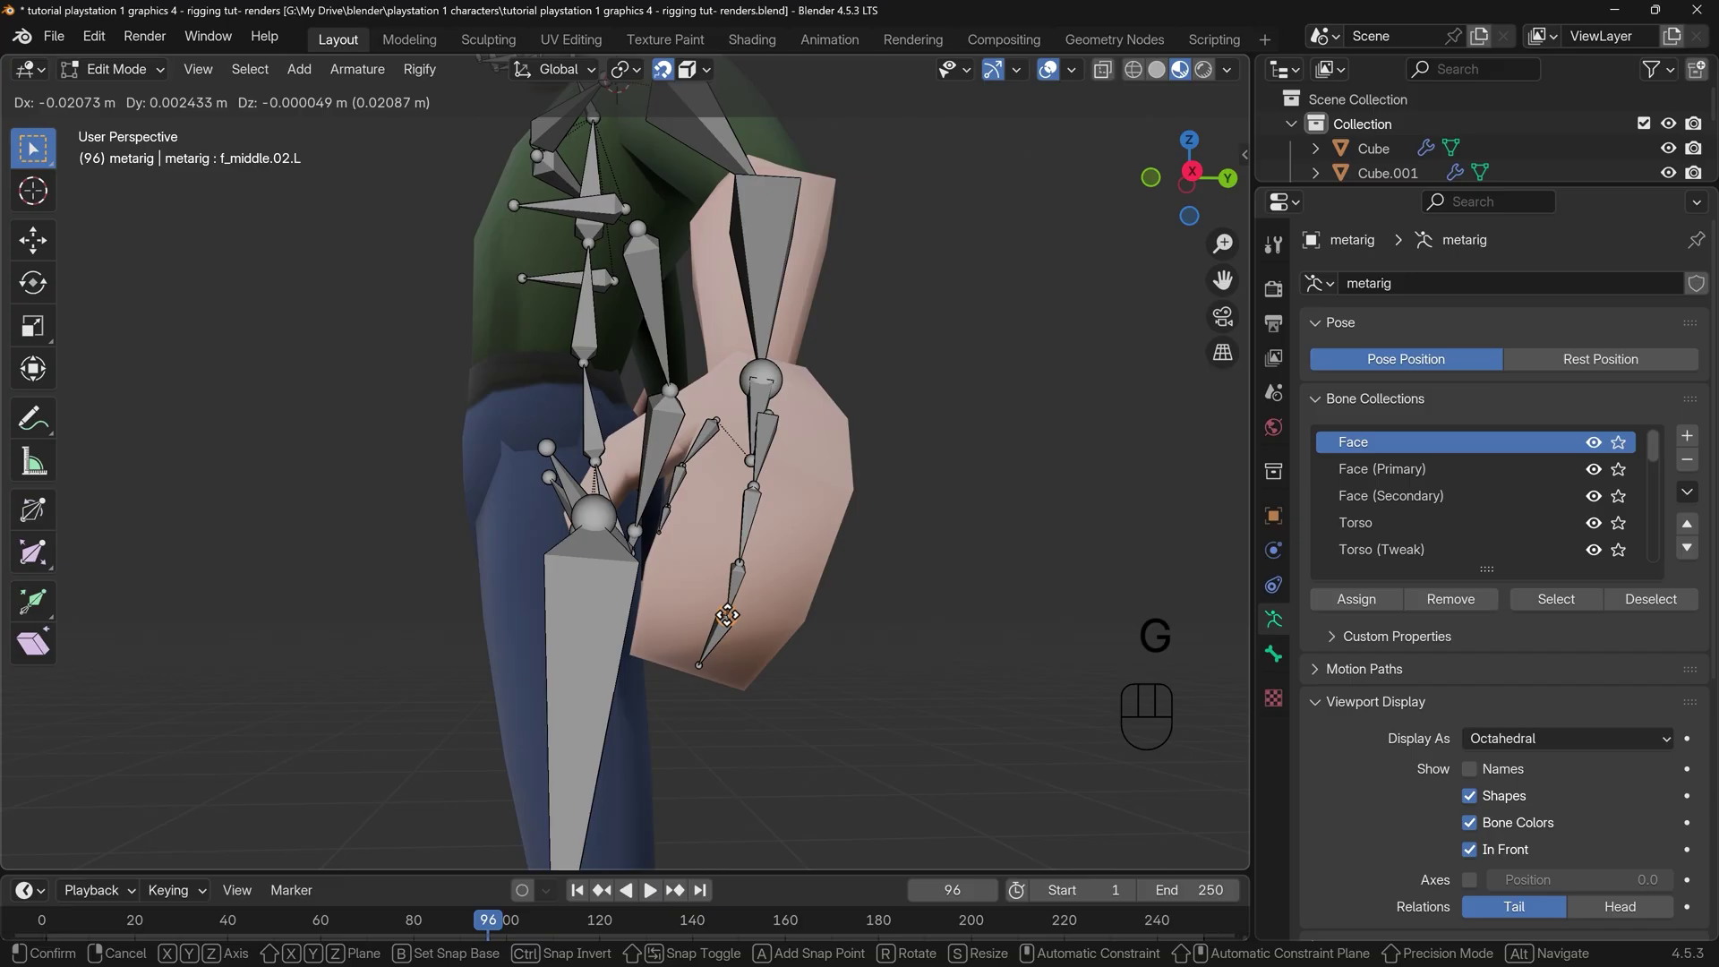
{"action": "left_click", "coordinate": [724, 621]}
{"action": "left_click", "coordinate": [737, 562]}
{"action": "key", "text": "g"}
{"action": "left_click", "coordinate": [746, 554]}
{"action": "left_click", "coordinate": [753, 487]}
{"action": "key", "text": "g"}
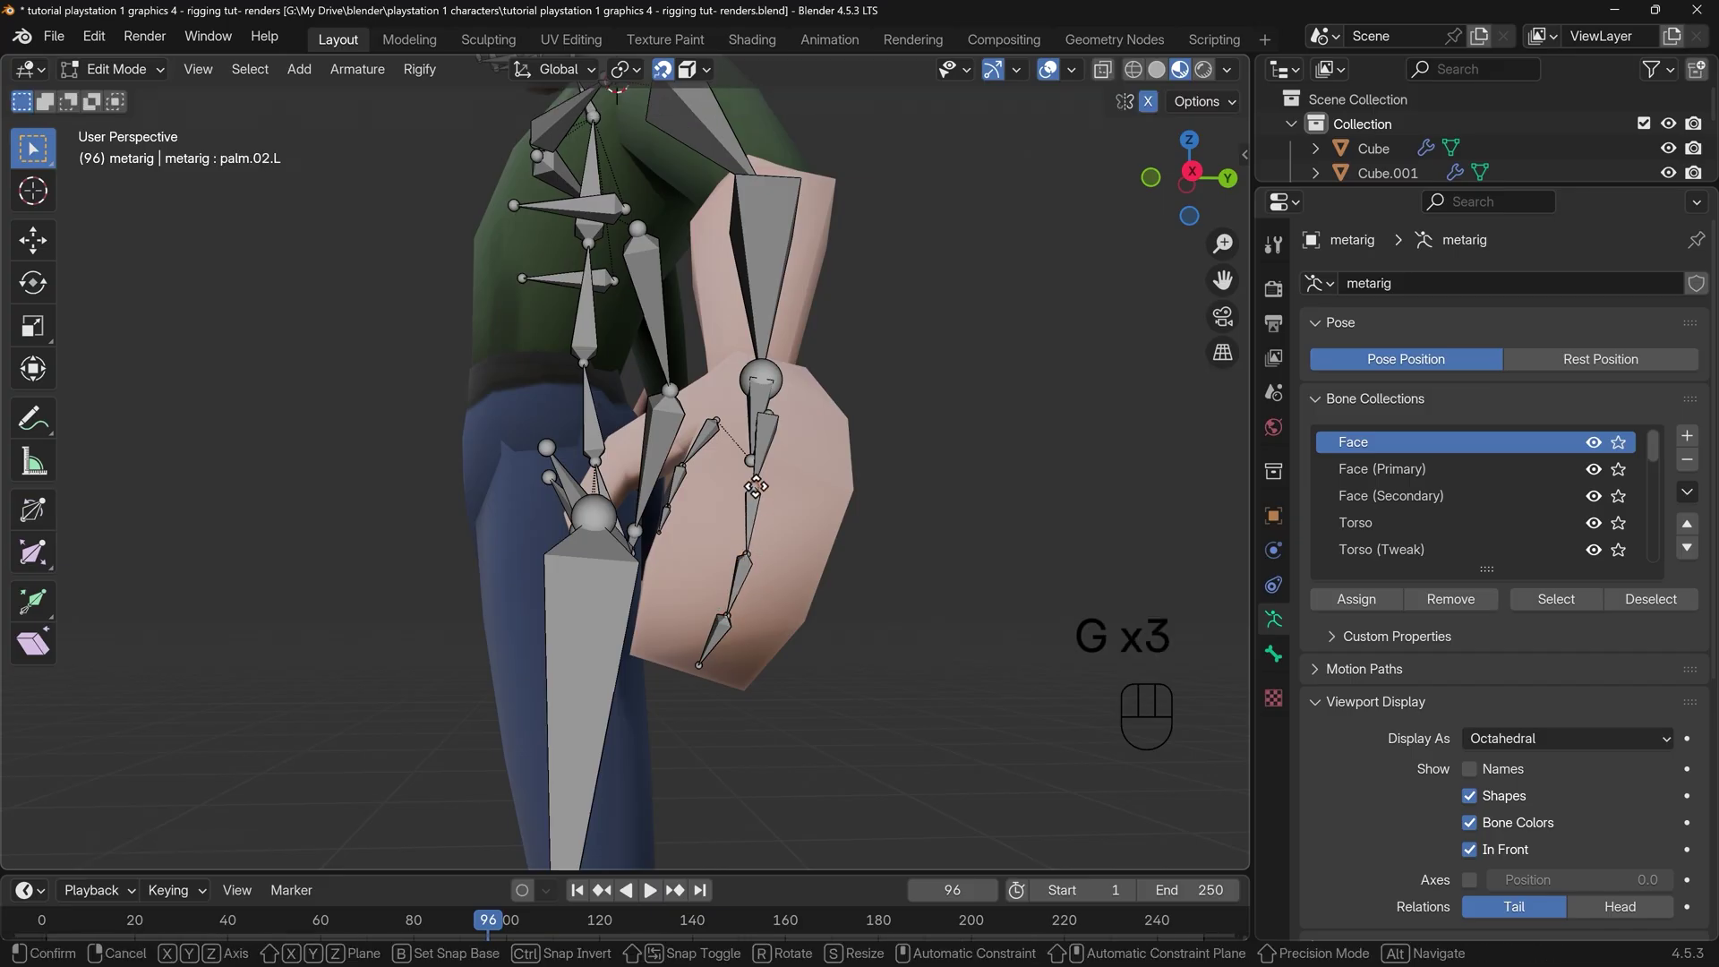
{"action": "left_click", "coordinate": [756, 484]}
Try to snap the end of the left palm bone farther toward the back of the hand
{"action": "scroll", "coordinate": [842, 521], "scroll_direction": "up", "scroll_amount": 3}
{"action": "middle_click_drag", "start_coordinate": [834, 519], "coordinate": [781, 488]}
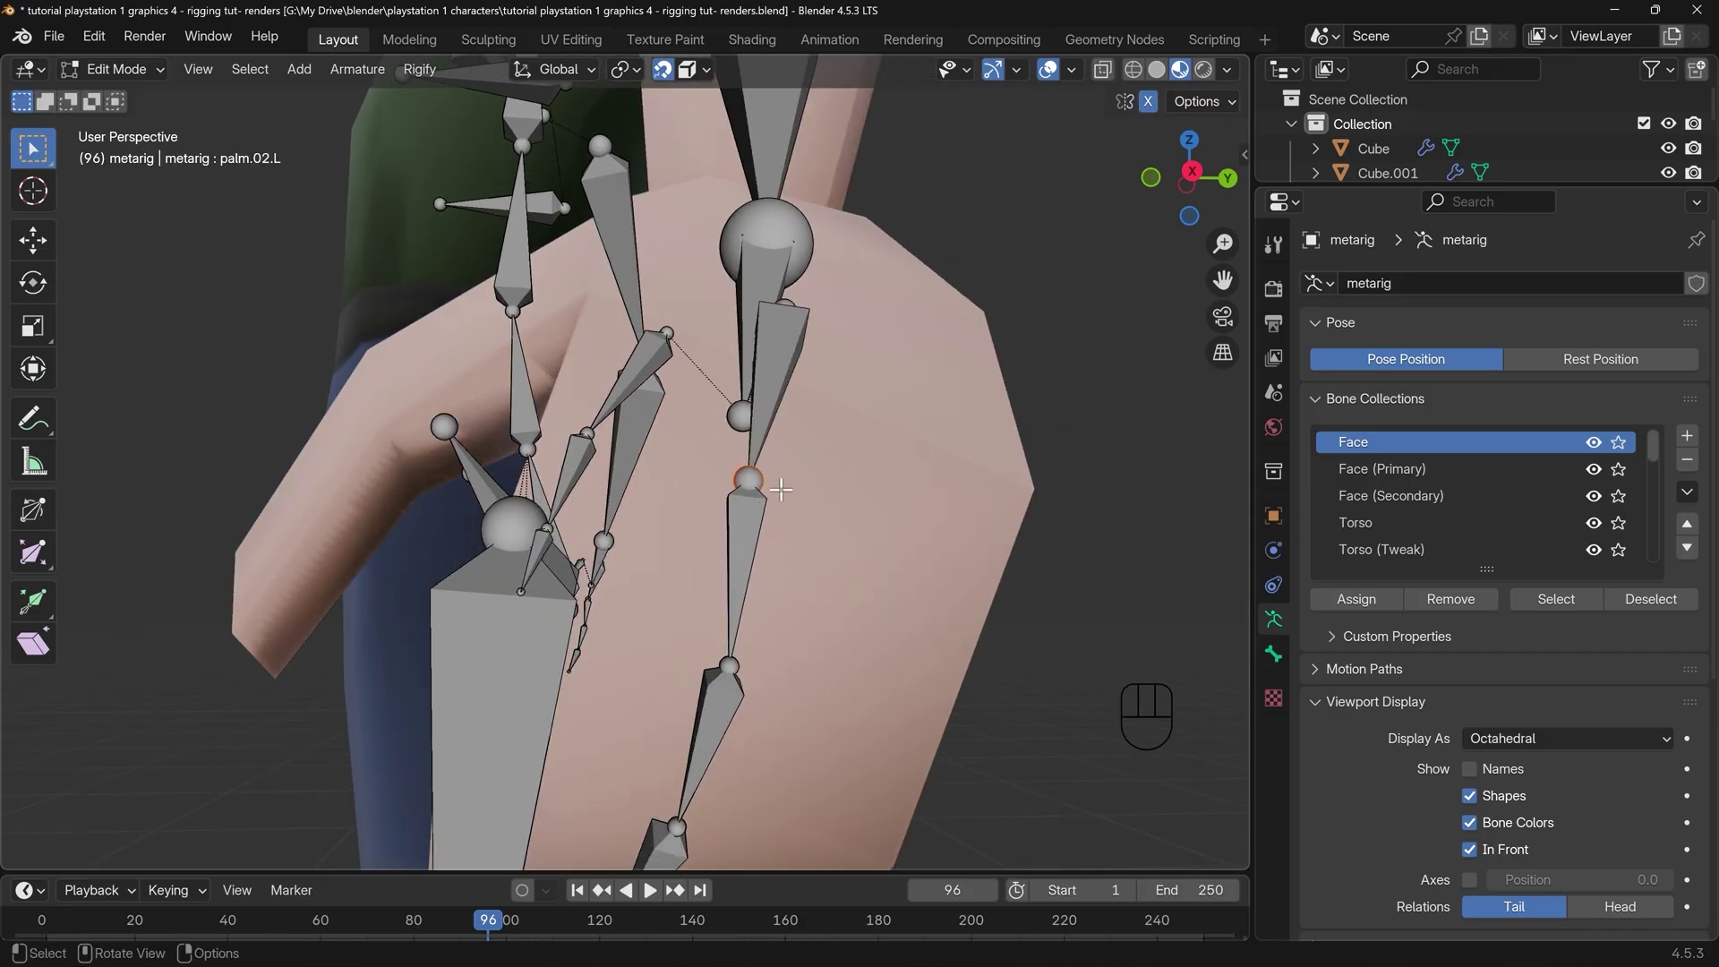
{"action": "key", "text": "g"}
{"action": "left_click", "coordinate": [815, 479]}
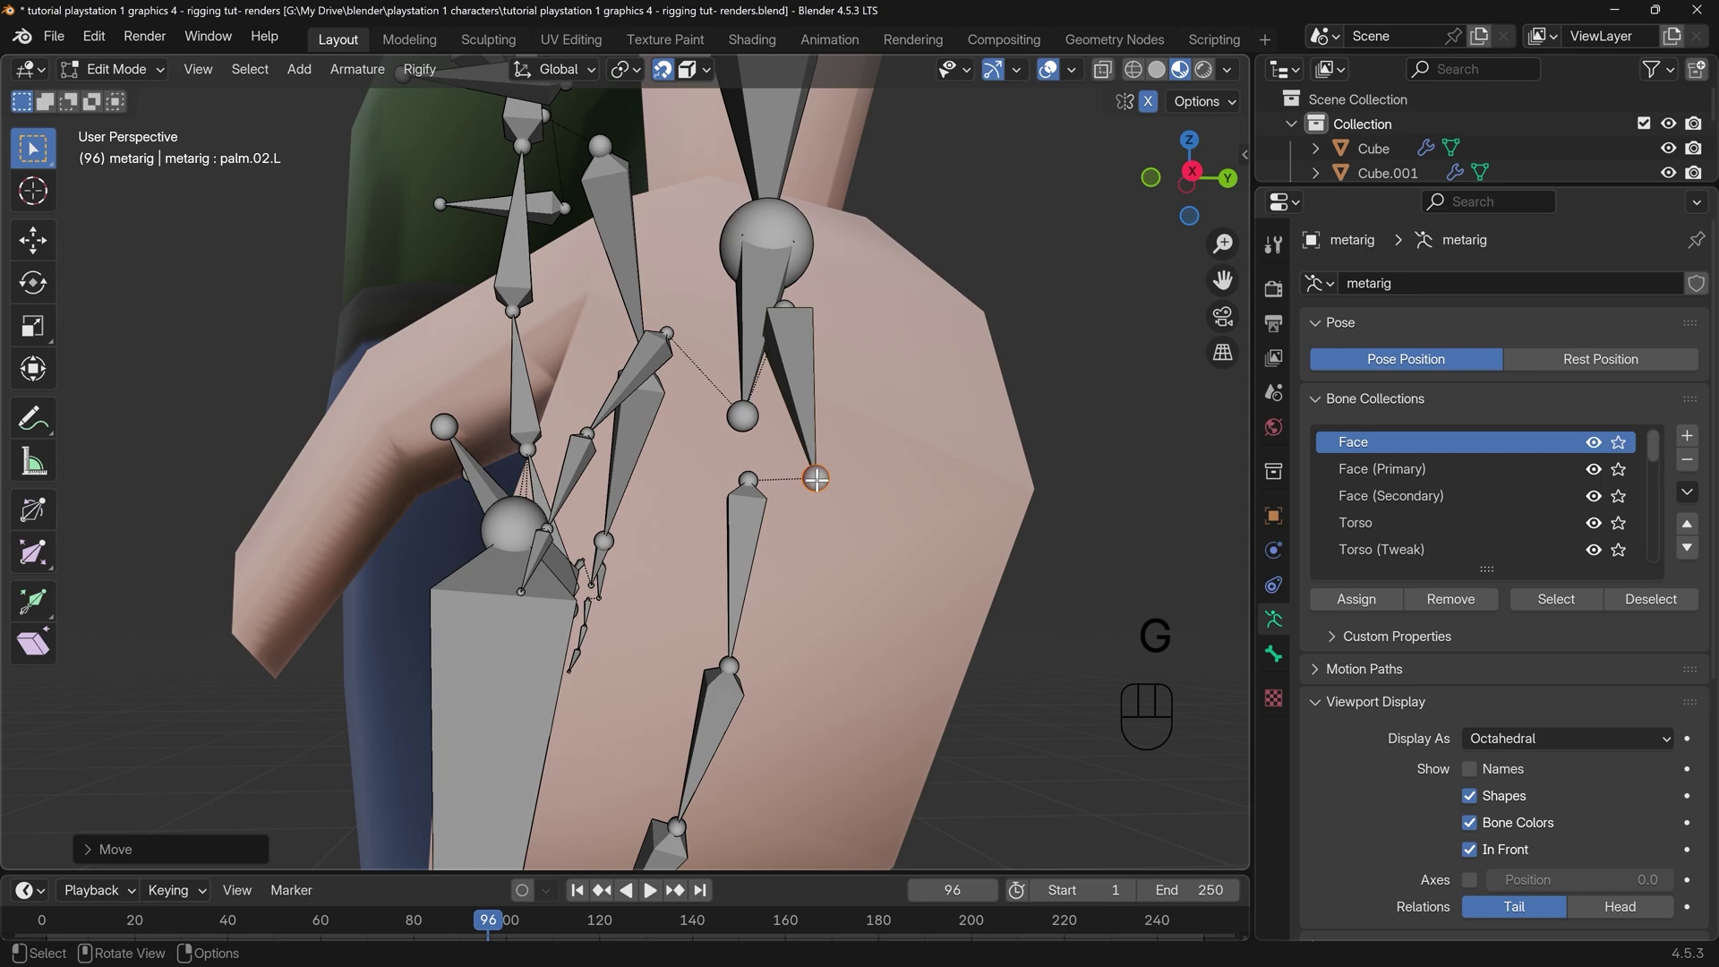
{"action": "key", "text": "ctrl+z"}
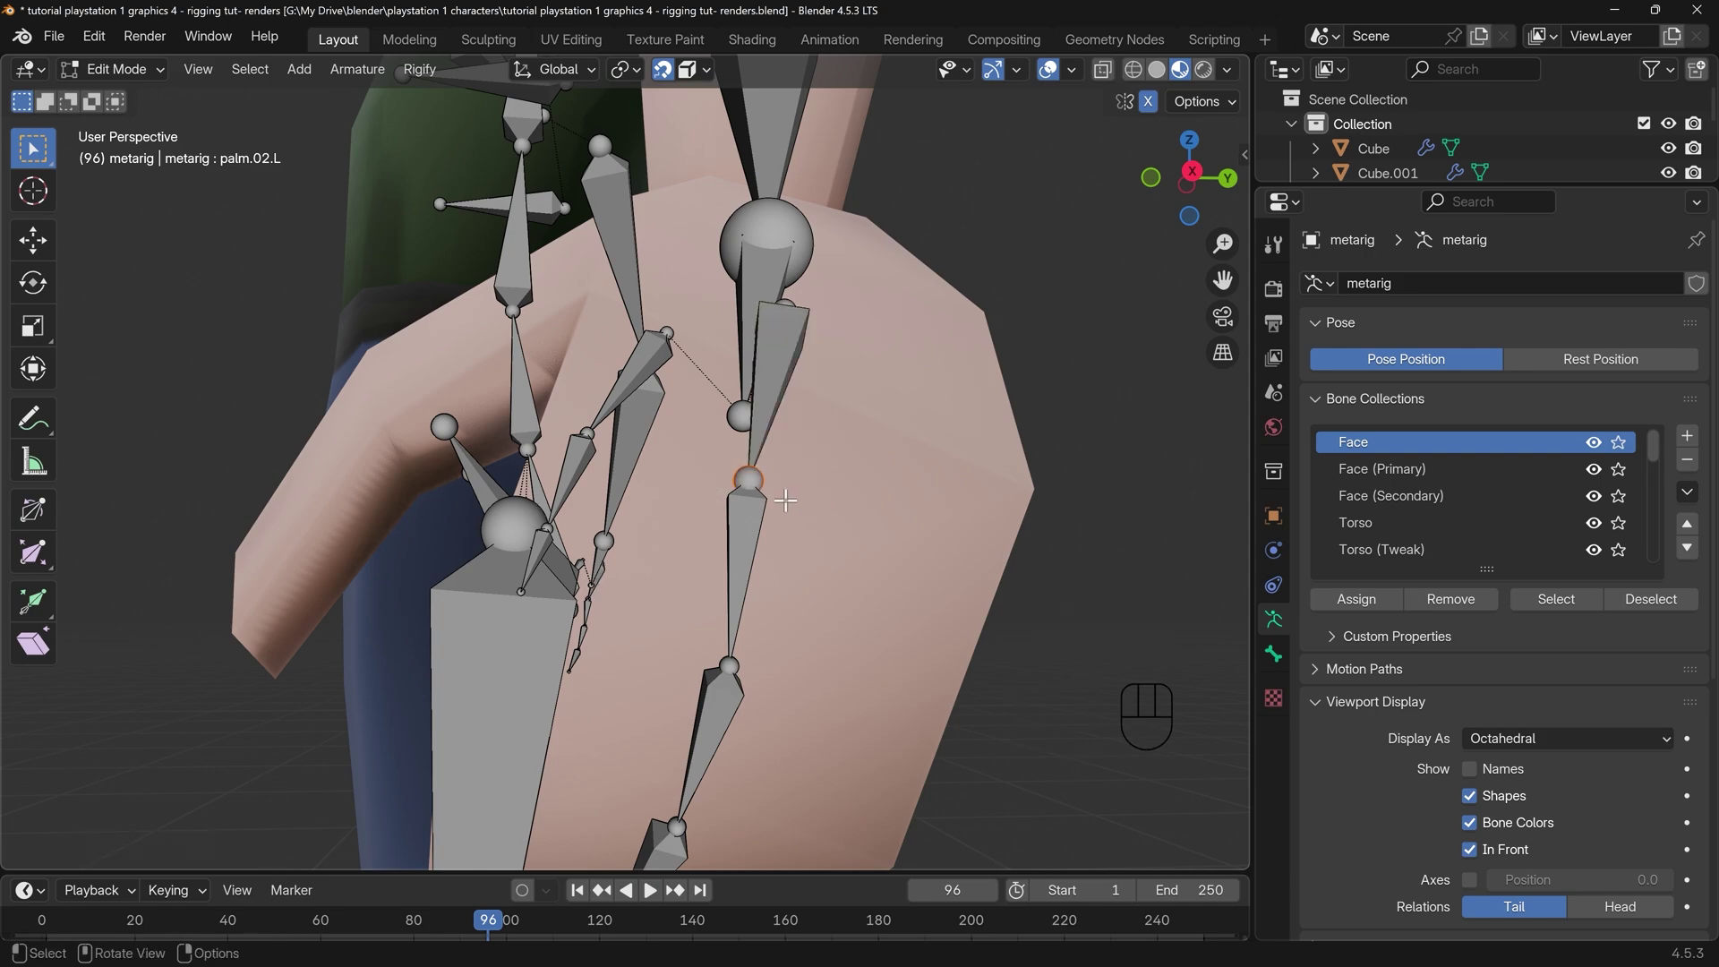
Reposition the left palm bone's knuckle joint and snap the thumb's base joint inside the hand mesh
{"action": "key", "text": "g"}
{"action": "left_click", "coordinate": [806, 485]}
{"action": "middle_click_drag", "start_coordinate": [901, 483], "coordinate": [974, 512]}
{"action": "left_click", "coordinate": [876, 512]}
{"action": "key", "text": "g"}
{"action": "left_click", "coordinate": [882, 476]}
{"action": "left_click", "coordinate": [846, 470]}
{"action": "key", "text": "g"}
{"action": "left_click", "coordinate": [910, 539]}
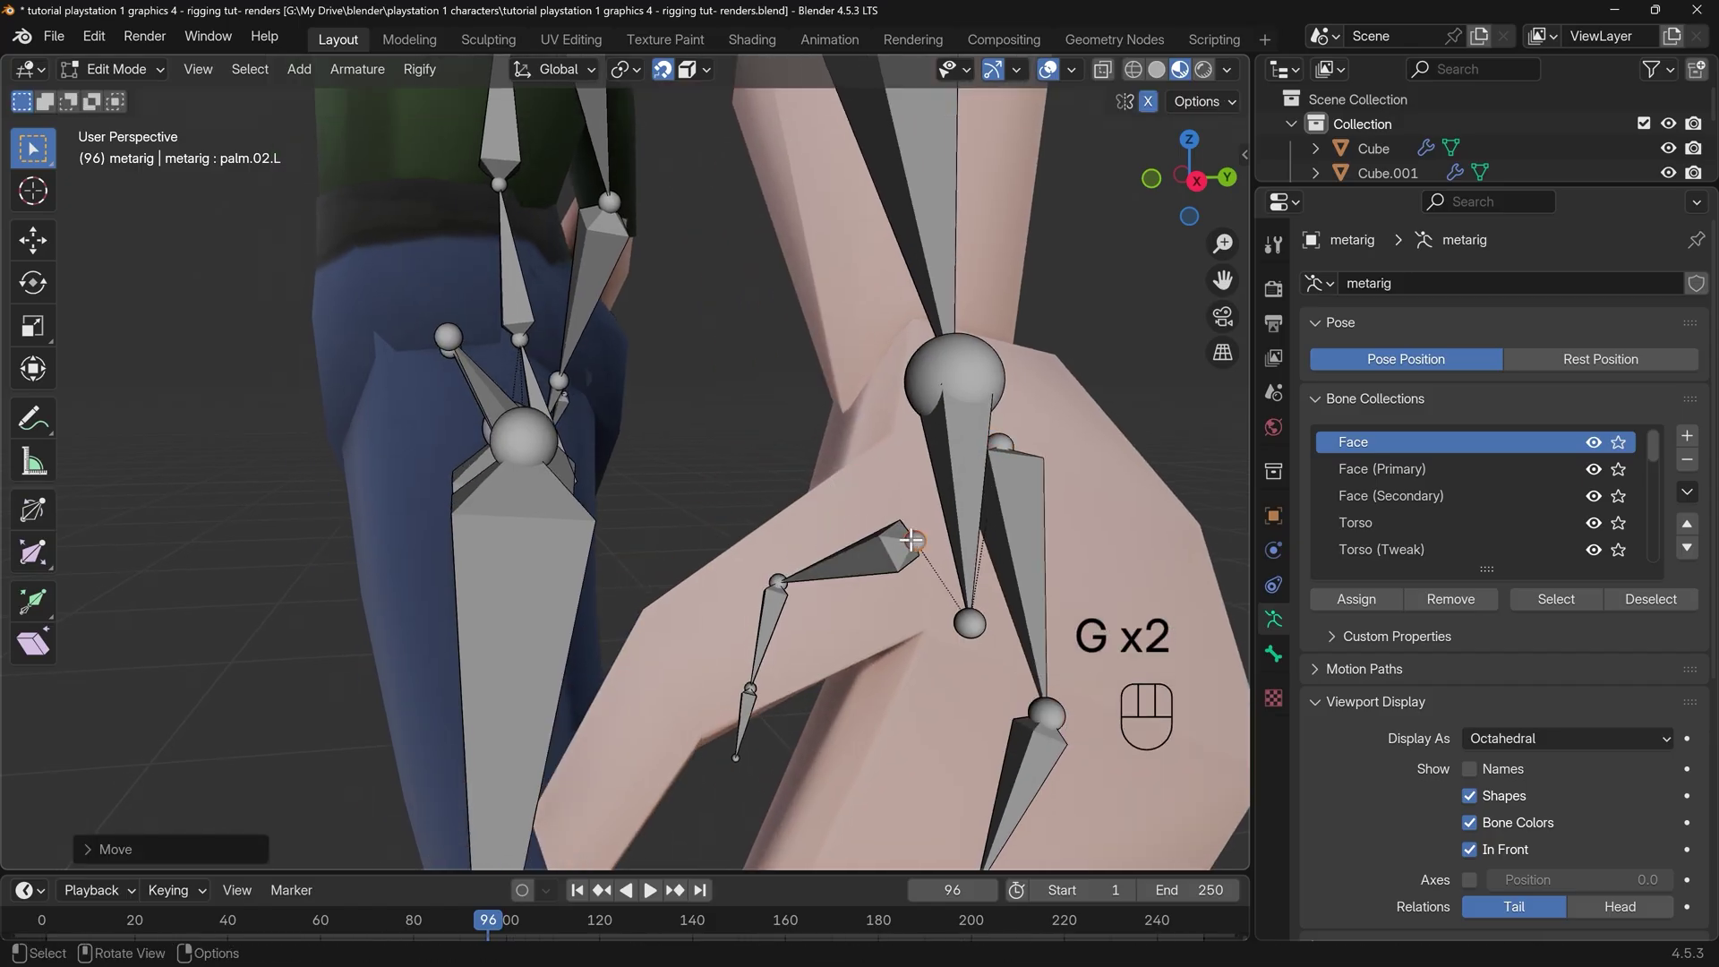
Snap the left thumb's middle joints and tip along the mesh thumb, ending inside the thumb's end
{"action": "left_click", "coordinate": [771, 579]}
{"action": "key", "text": "g"}
{"action": "left_click", "coordinate": [702, 658]}
{"action": "middle_click_drag", "start_coordinate": [796, 599], "coordinate": [826, 502], "text": "shift"}
{"action": "left_click", "coordinate": [816, 548]}
{"action": "key", "text": "g"}
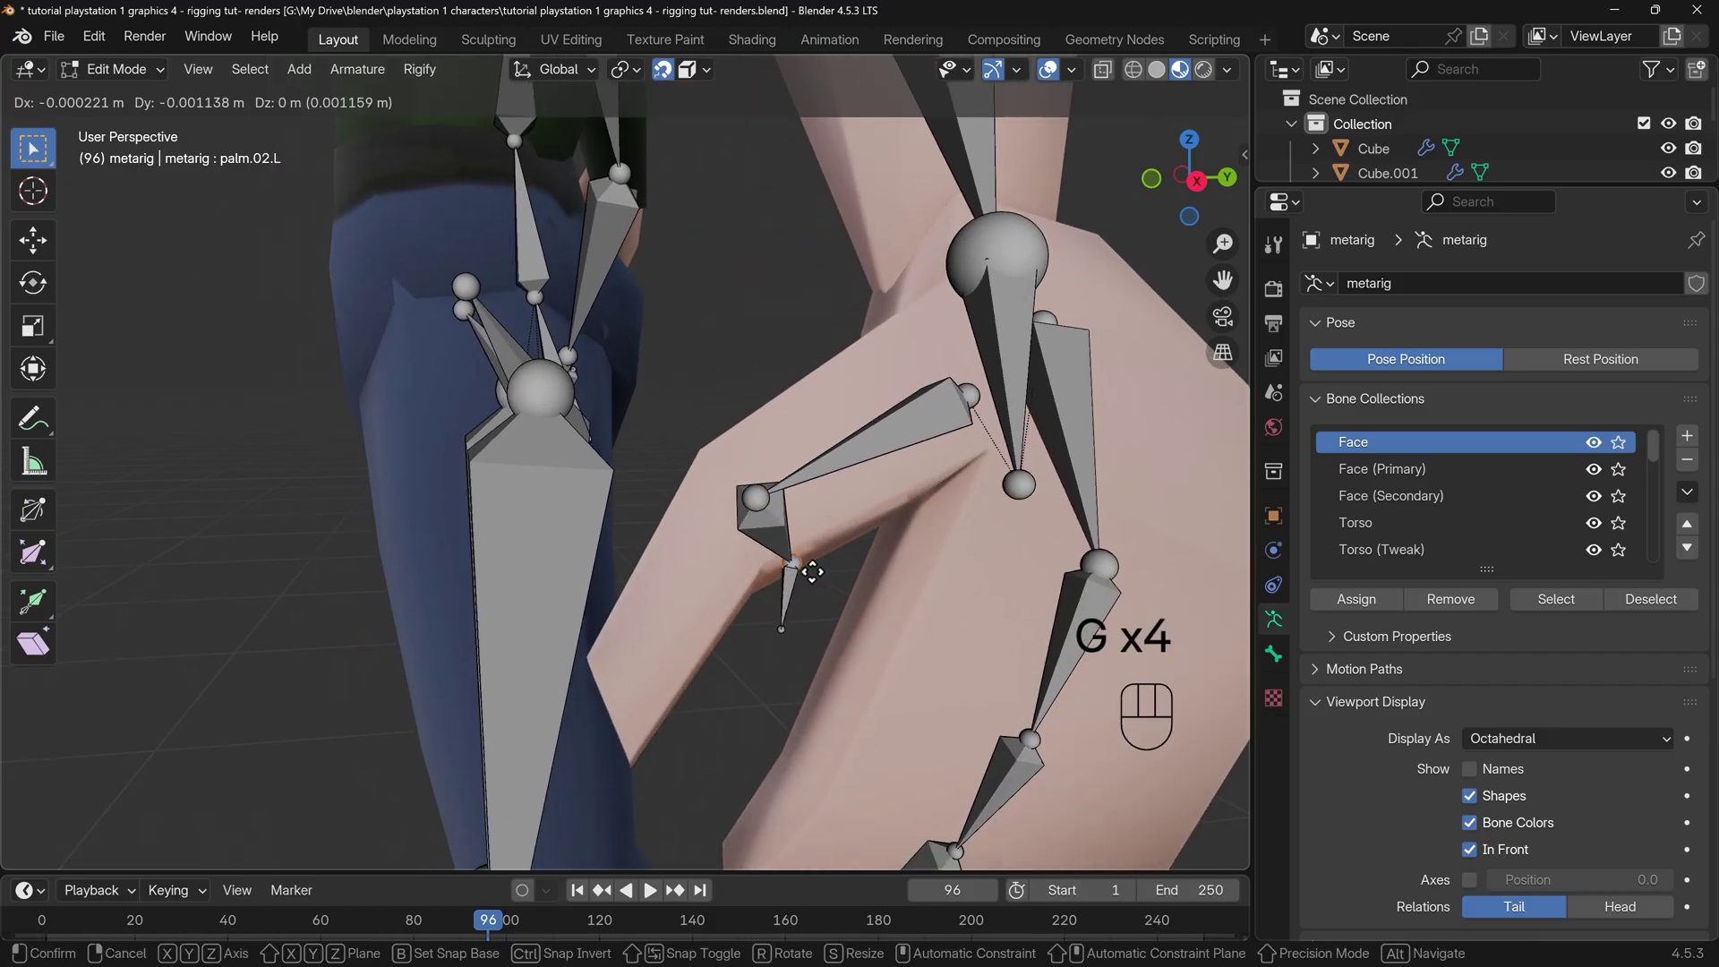
{"action": "left_click", "coordinate": [801, 618]}
{"action": "key", "text": "g"}
{"action": "left_click", "coordinate": [645, 638]}
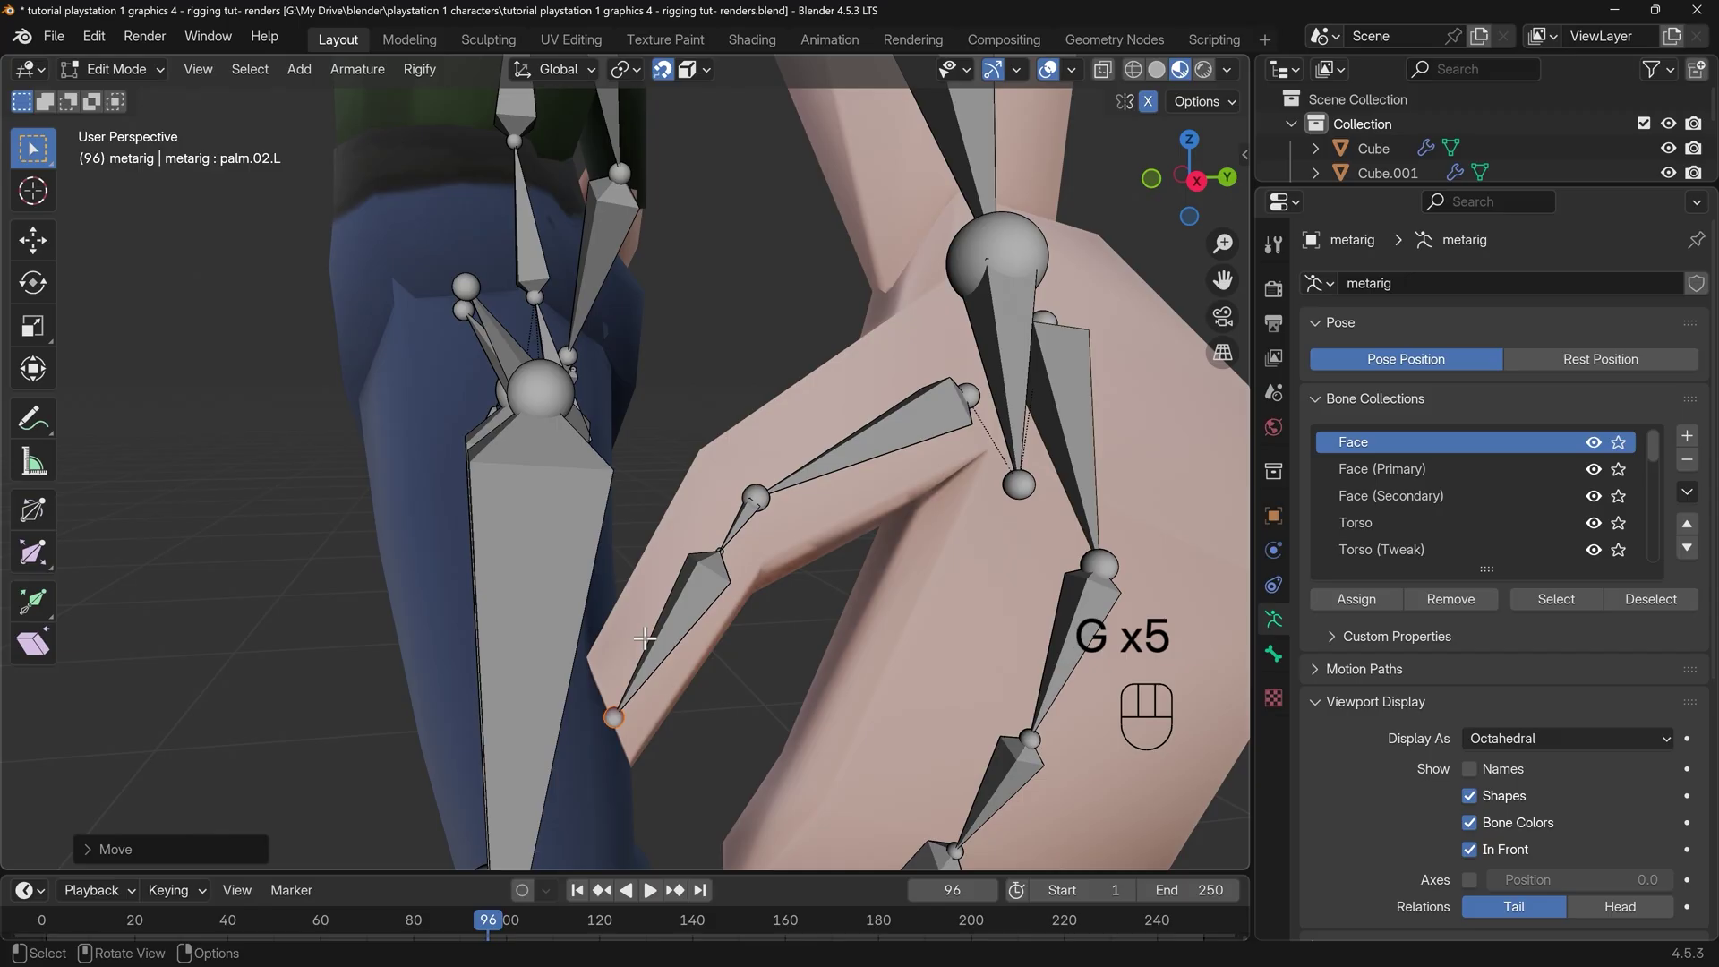
Snap the left thumb's base joint closer to the wrist and its next joint to where the thumb meets the hand
{"action": "middle_click_drag", "start_coordinate": [917, 456], "coordinate": [617, 535], "text": "shift"}
{"action": "key", "text": "g"}
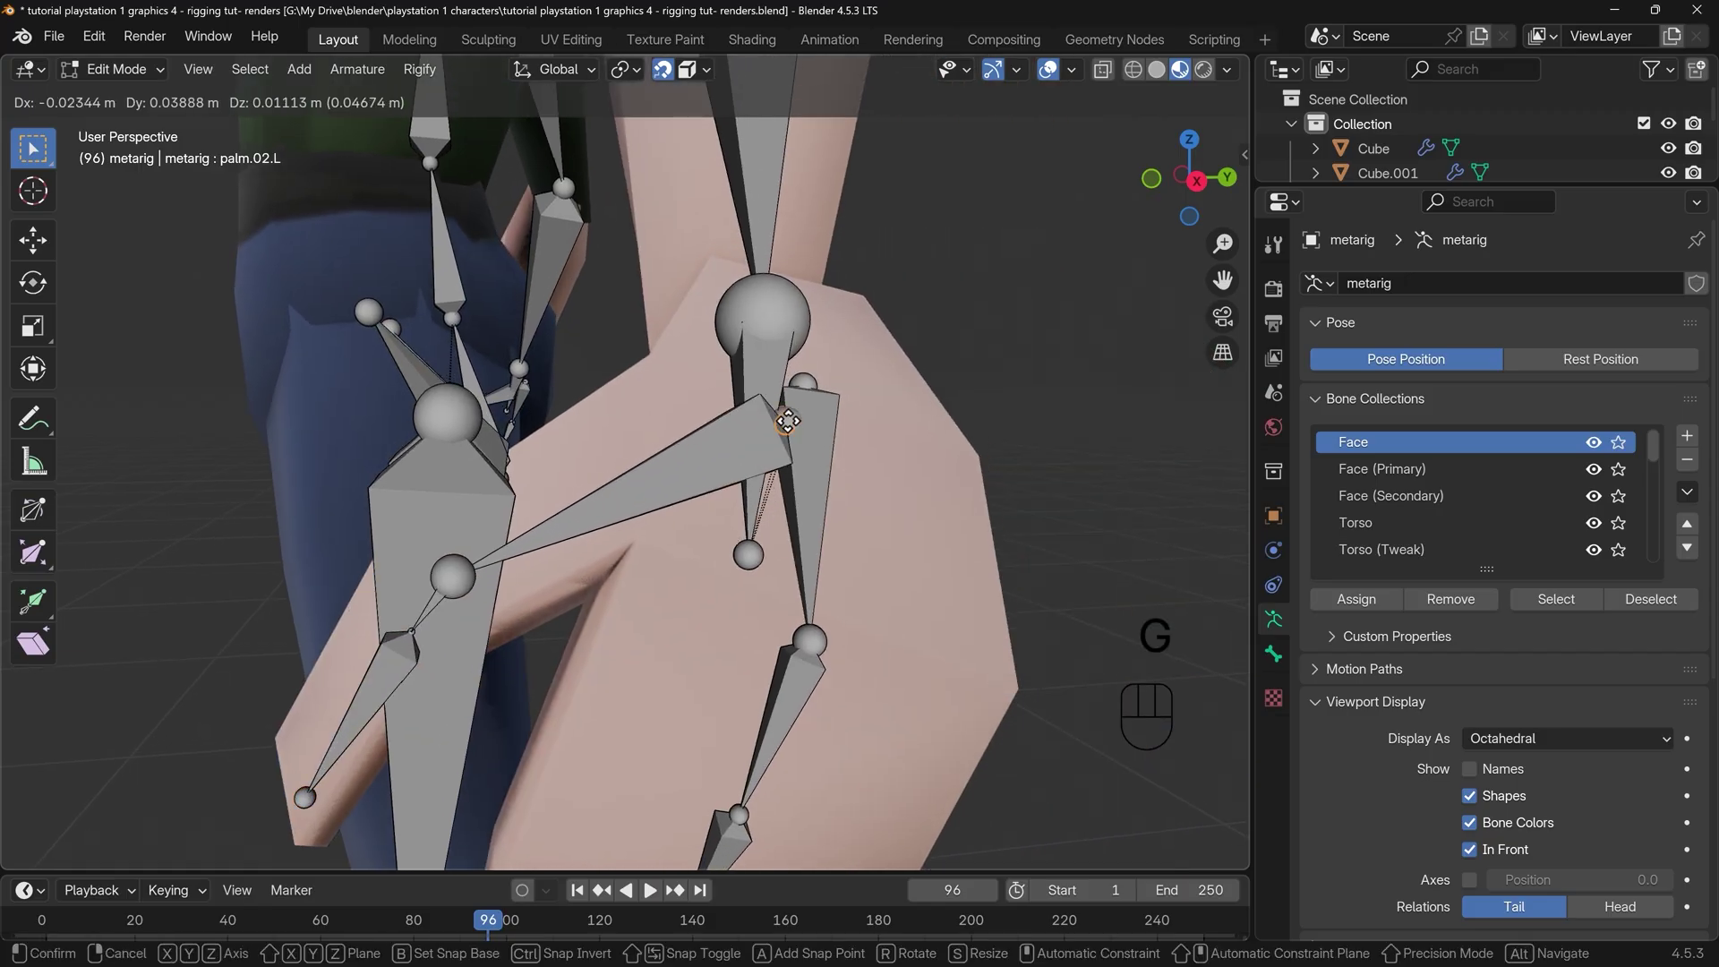
{"action": "left_click", "coordinate": [576, 518]}
{"action": "left_click", "coordinate": [453, 559]}
{"action": "key", "text": "g"}
{"action": "key", "text": "g"}
{"action": "left_click", "coordinate": [647, 446]}
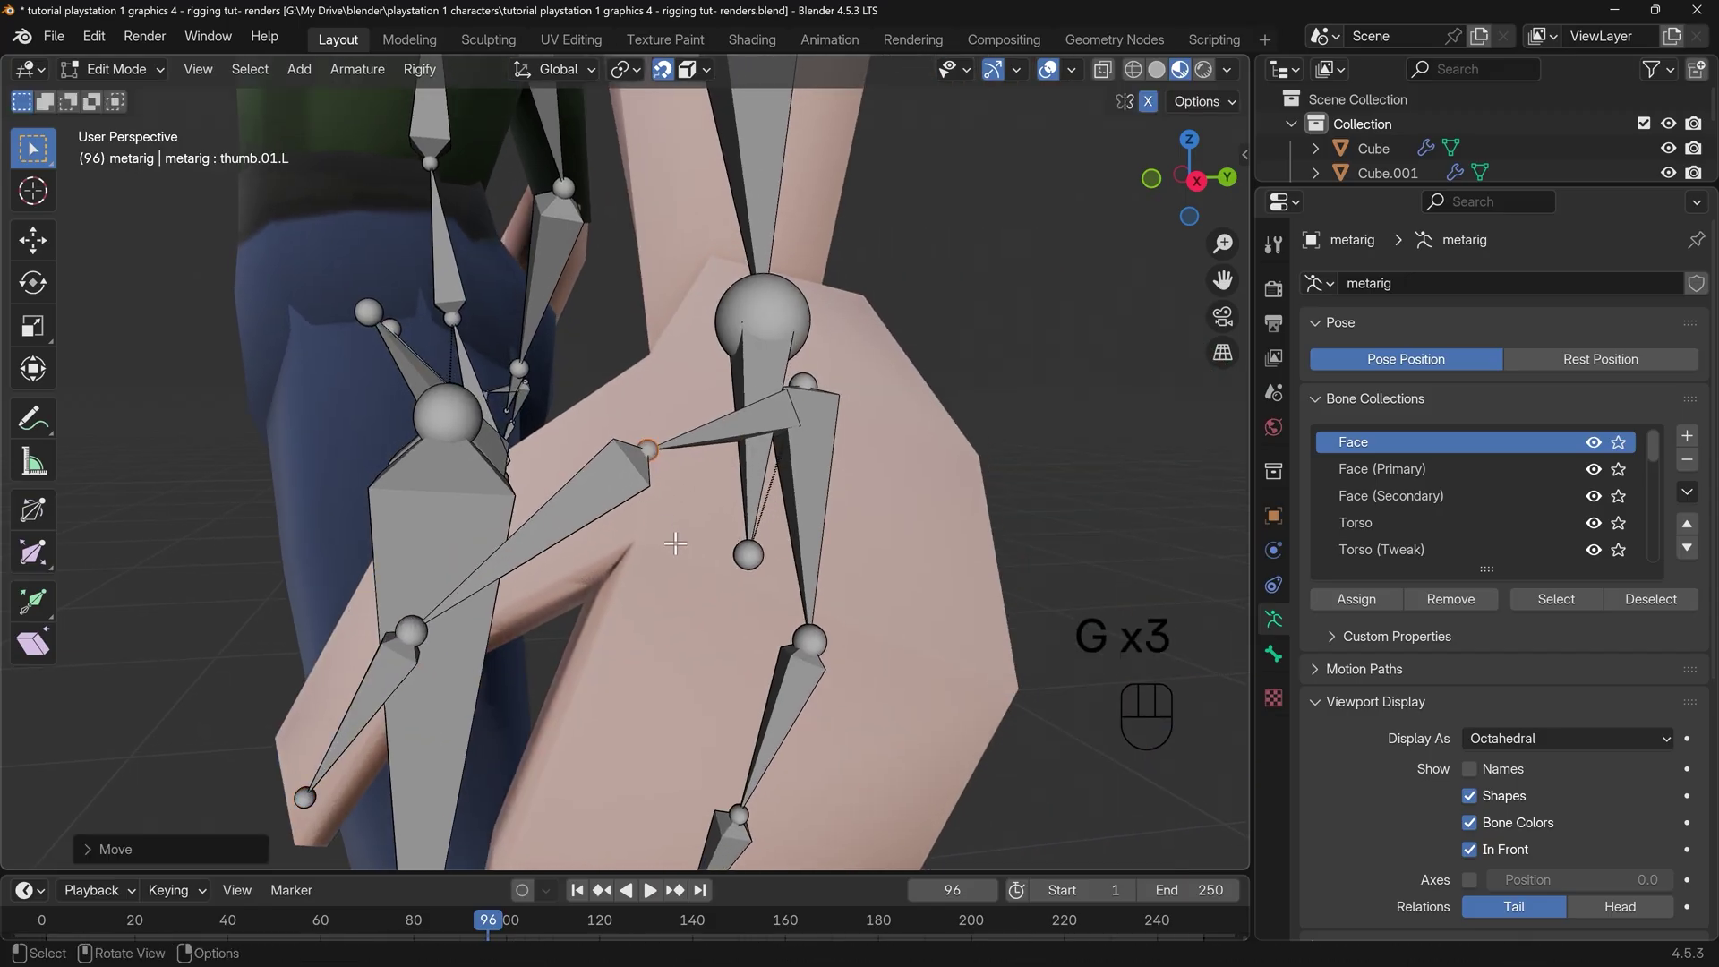
Reposition the free end of the left hand bone inside the palm
{"action": "scroll", "coordinate": [676, 544], "scroll_direction": "down", "scroll_amount": 5}
{"action": "mouse_move", "coordinate": [675, 544]}
{"action": "middle_mouse_down"}
{"action": "mouse_move", "coordinate": [729, 538]}
{"action": "mouse_move", "coordinate": [715, 553]}
{"action": "mouse_move", "coordinate": [671, 511]}
{"action": "mouse_move", "coordinate": [712, 530]}
{"action": "mouse_move", "coordinate": [678, 535]}
{"action": "middle_mouse_up"}
{"action": "left_click", "coordinate": [659, 581]}
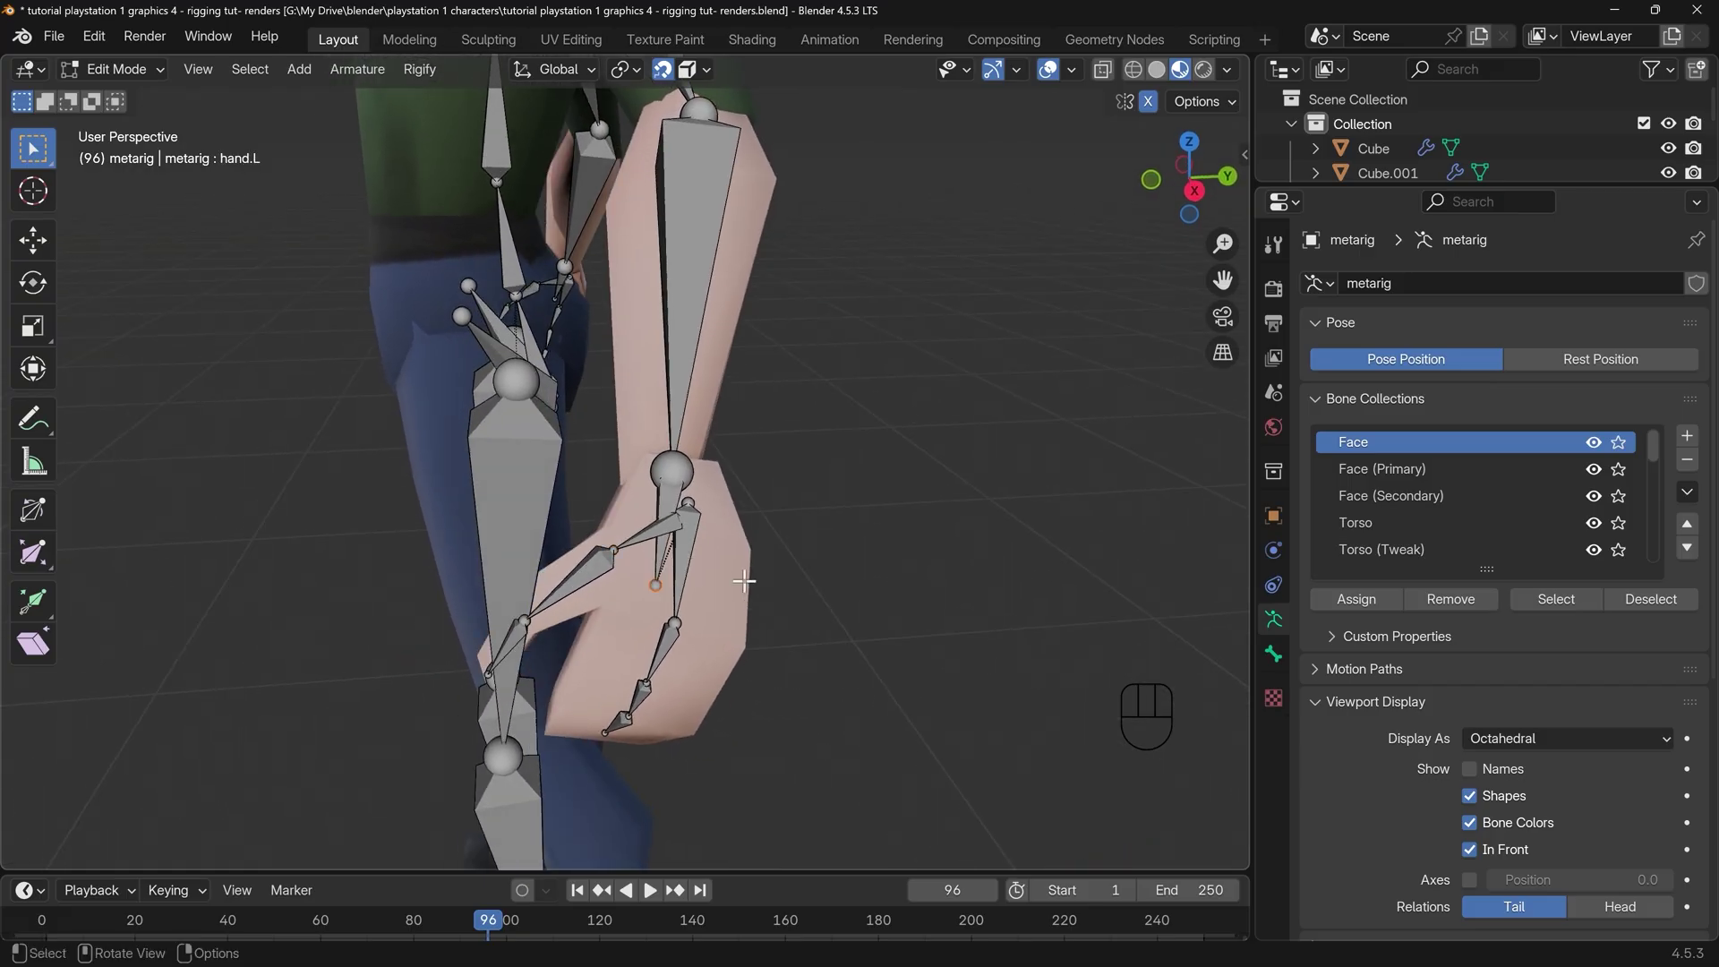
{"action": "middle_click_drag", "start_coordinate": [748, 579], "coordinate": [723, 572]}
{"action": "key", "text": "g"}
{"action": "left_click", "coordinate": [629, 602]}
Adjust the left wrist joint so it sits inside the mesh wrist
{"action": "left_click", "coordinate": [642, 451]}
{"action": "key", "text": "g"}
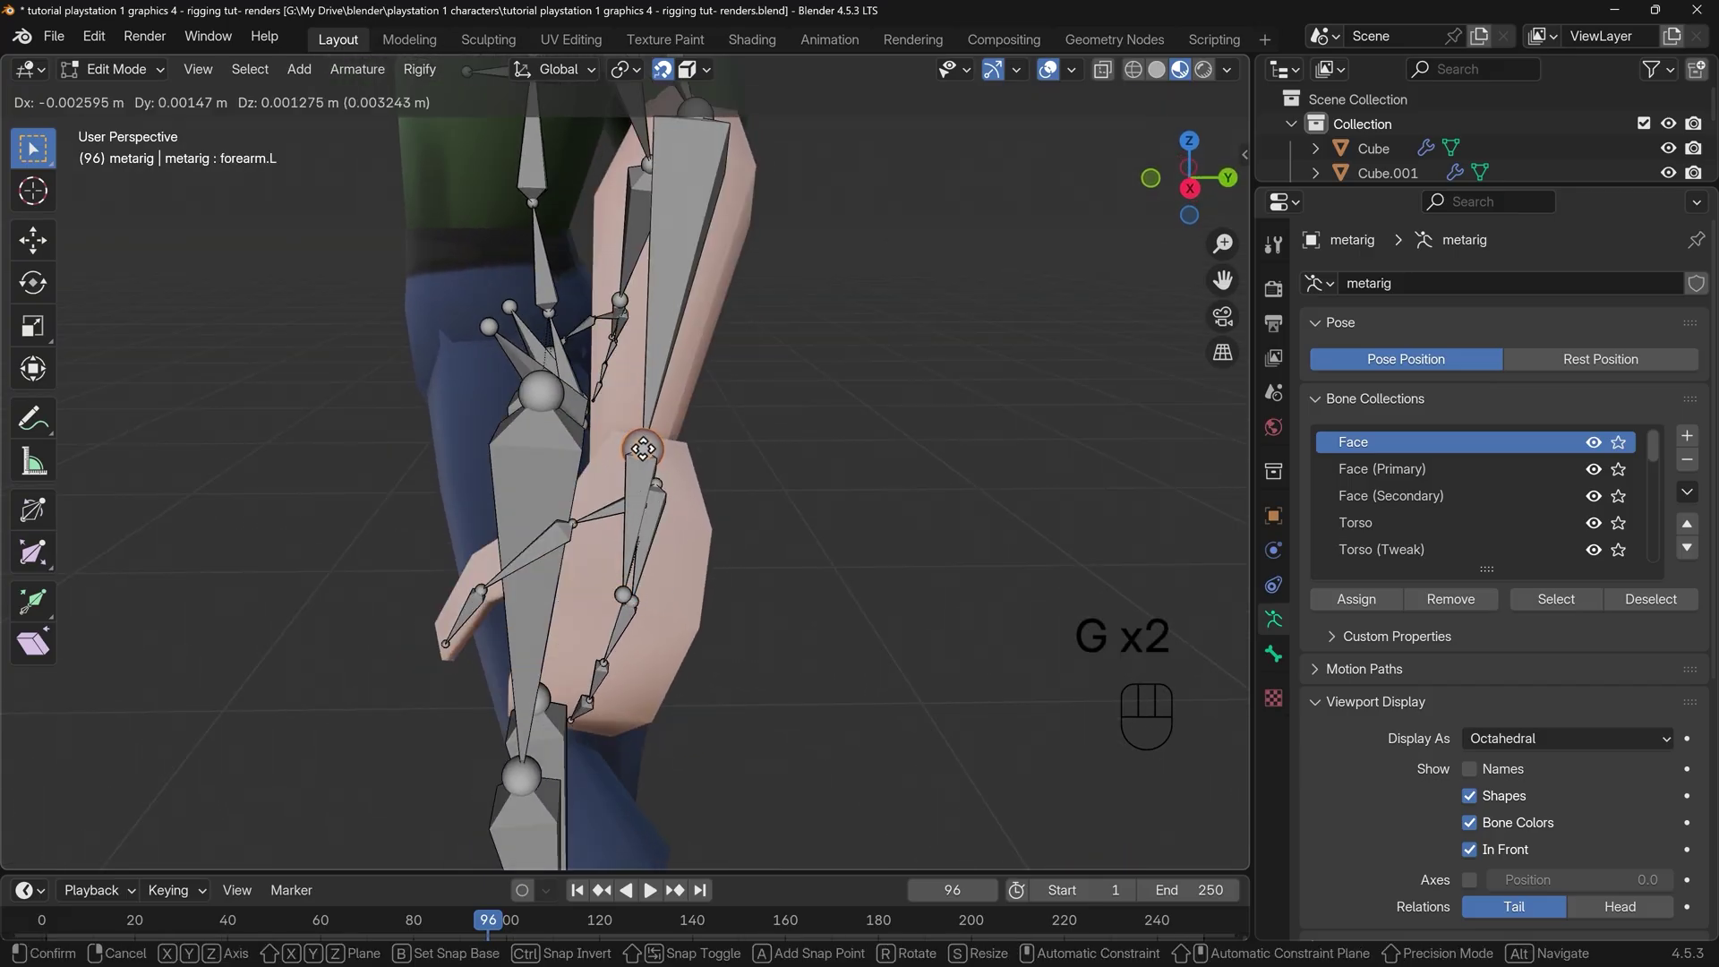
{"action": "left_click", "coordinate": [646, 450]}
{"action": "middle_click_drag", "start_coordinate": [809, 495], "coordinate": [907, 471]}
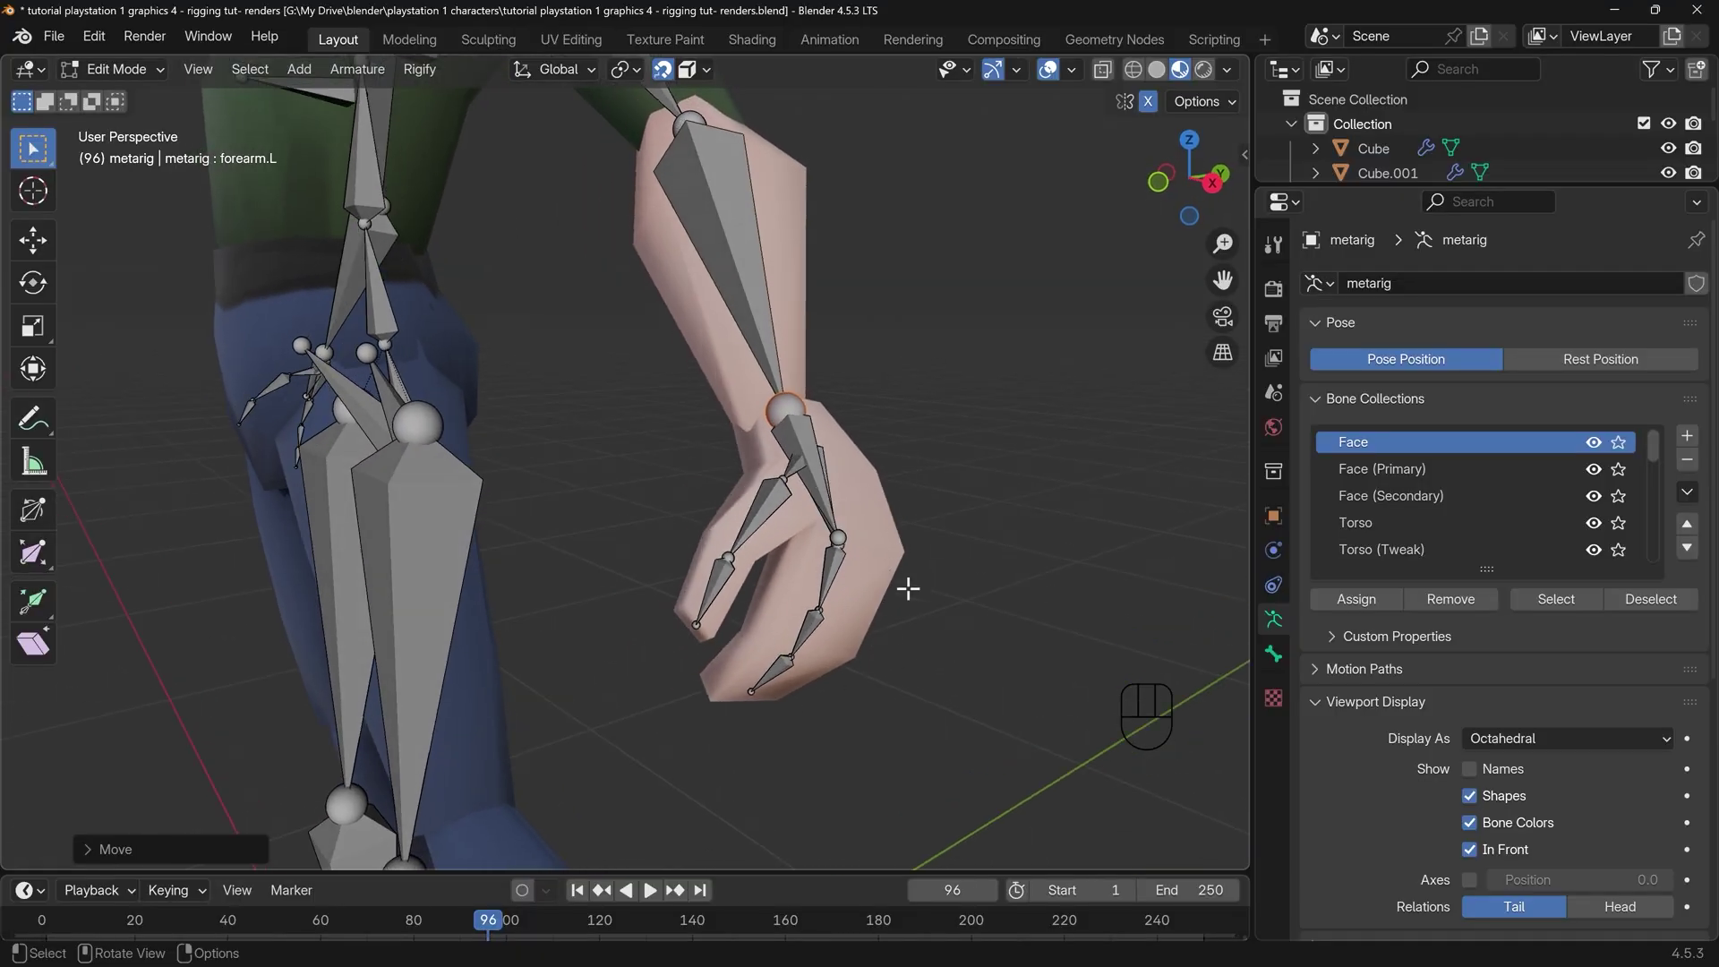
Turn off snapping and move the shin, foot and heel bones back along Y to line up with the mesh leg in side view
{"action": "scroll", "coordinate": [584, 506], "scroll_direction": "down", "scroll_amount": 8}
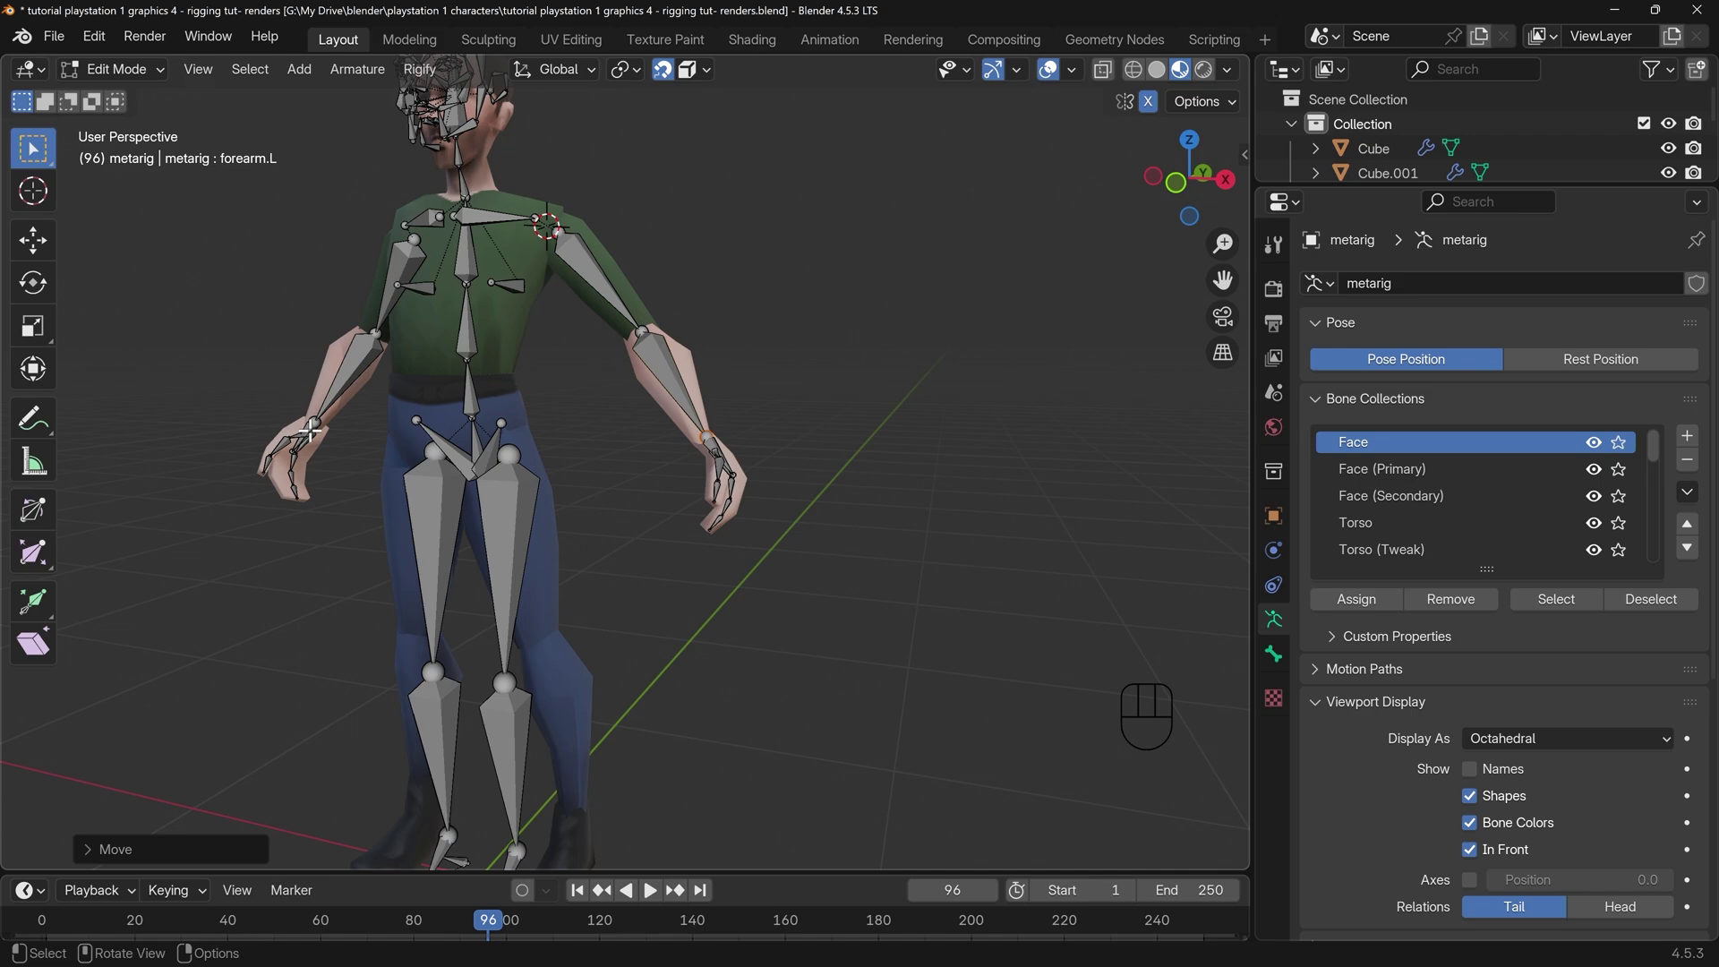
{"action": "middle_click_drag", "start_coordinate": [690, 533], "coordinate": [697, 463], "text": "shift"}
{"action": "key", "text": "KP_3"}
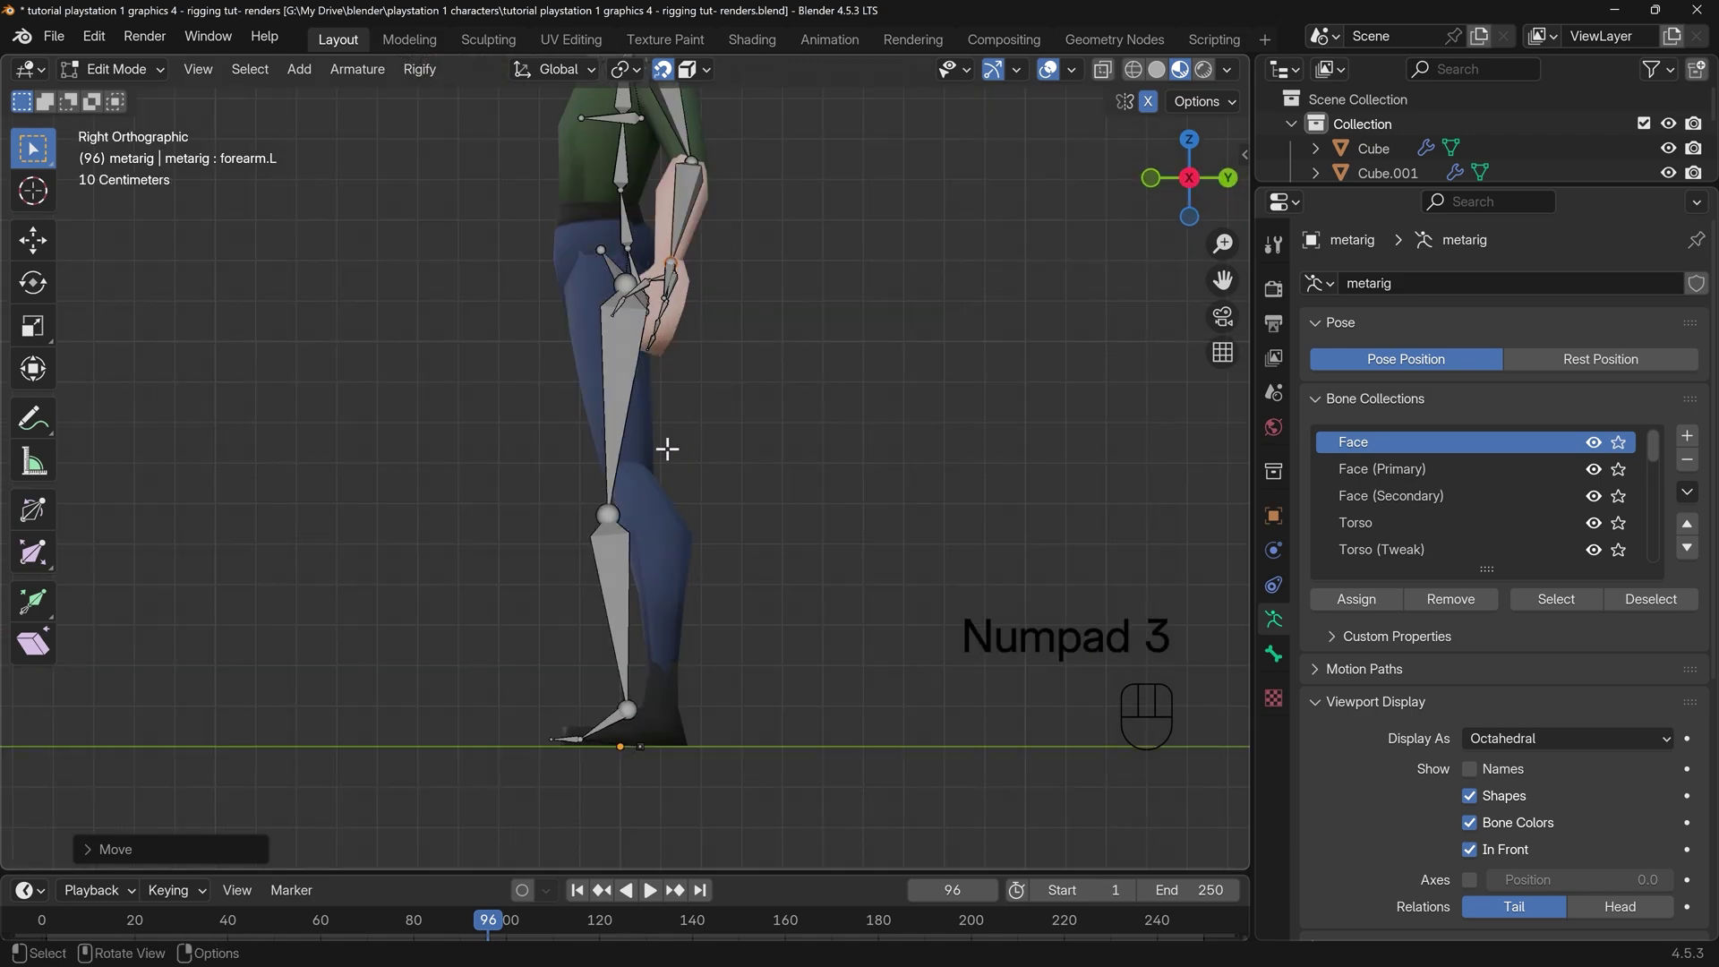
{"action": "left_click_drag", "start_coordinate": [460, 475], "coordinate": [729, 813]}
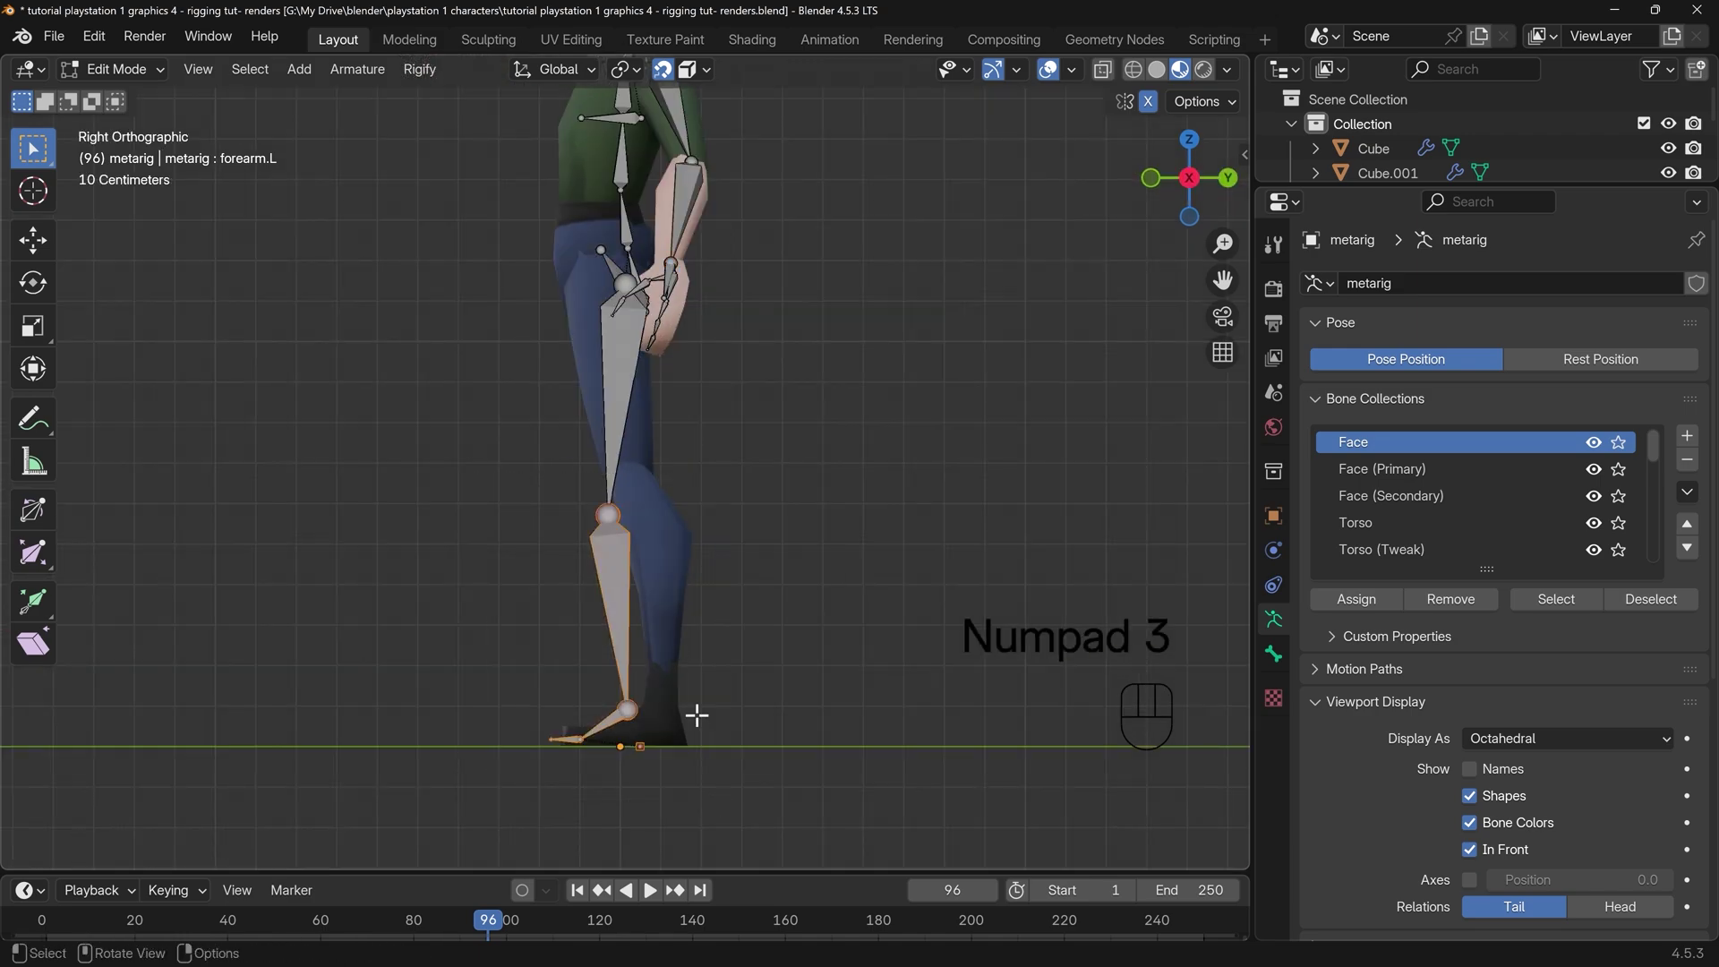
{"action": "key", "text": "g"}
{"action": "key", "text": "y"}
{"action": "right_click", "coordinate": [689, 644]}
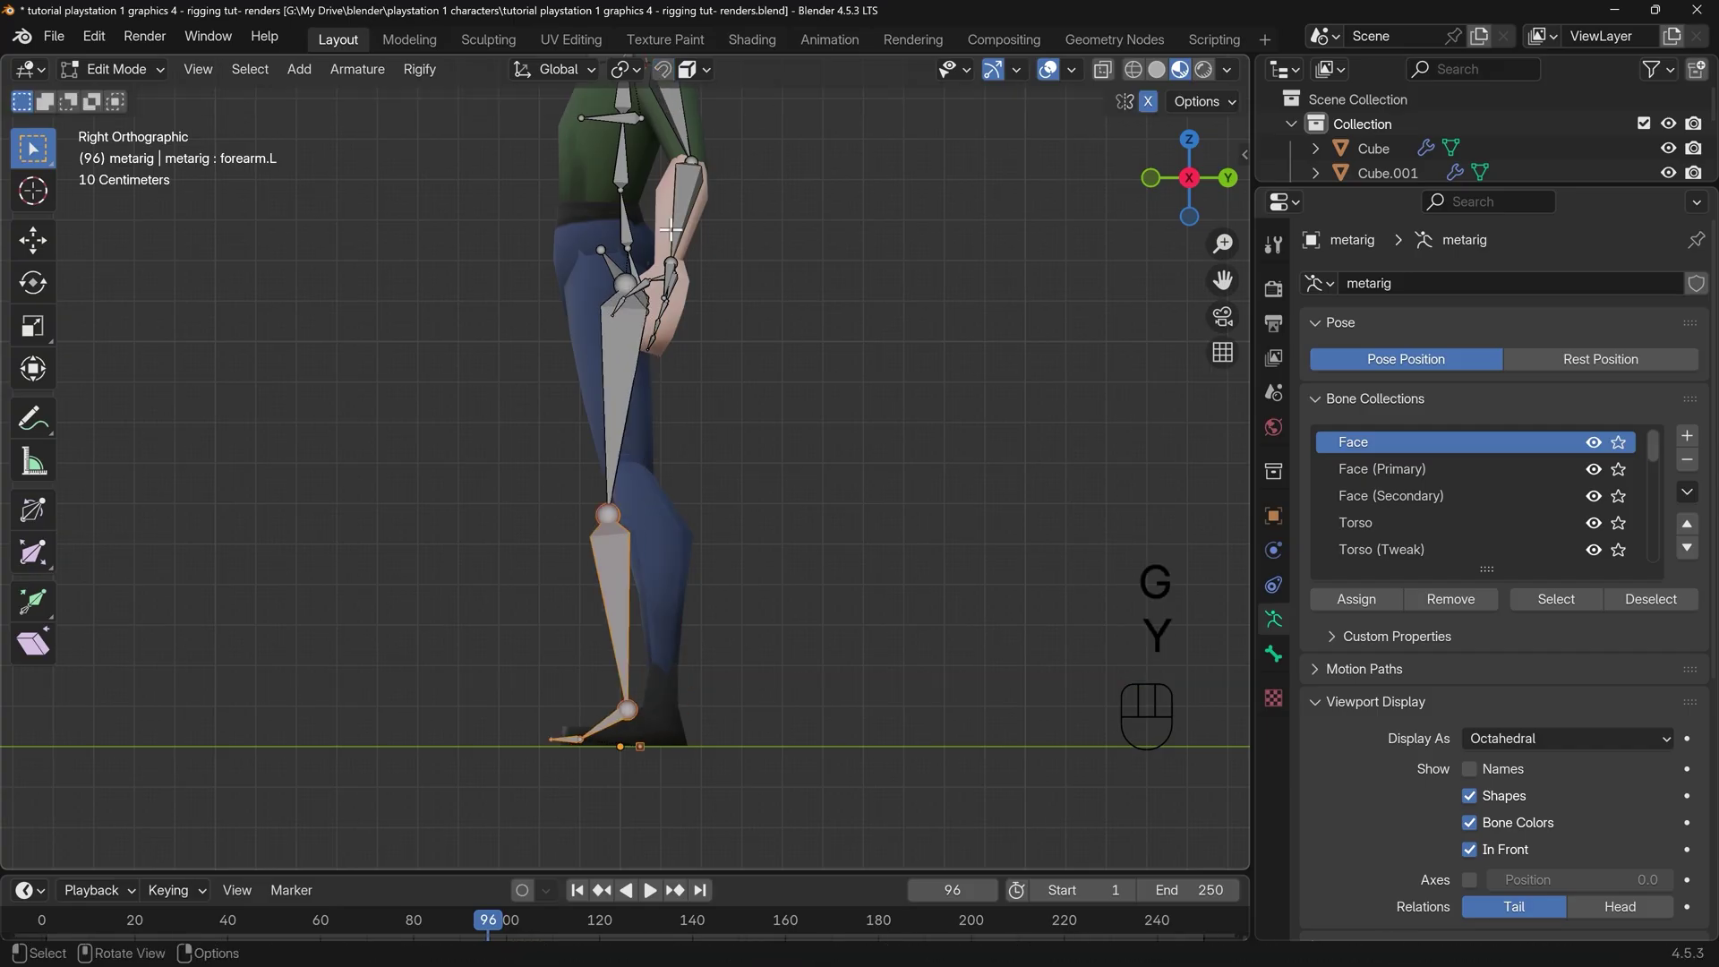
{"action": "key", "text": "g"}
{"action": "key", "text": "y"}
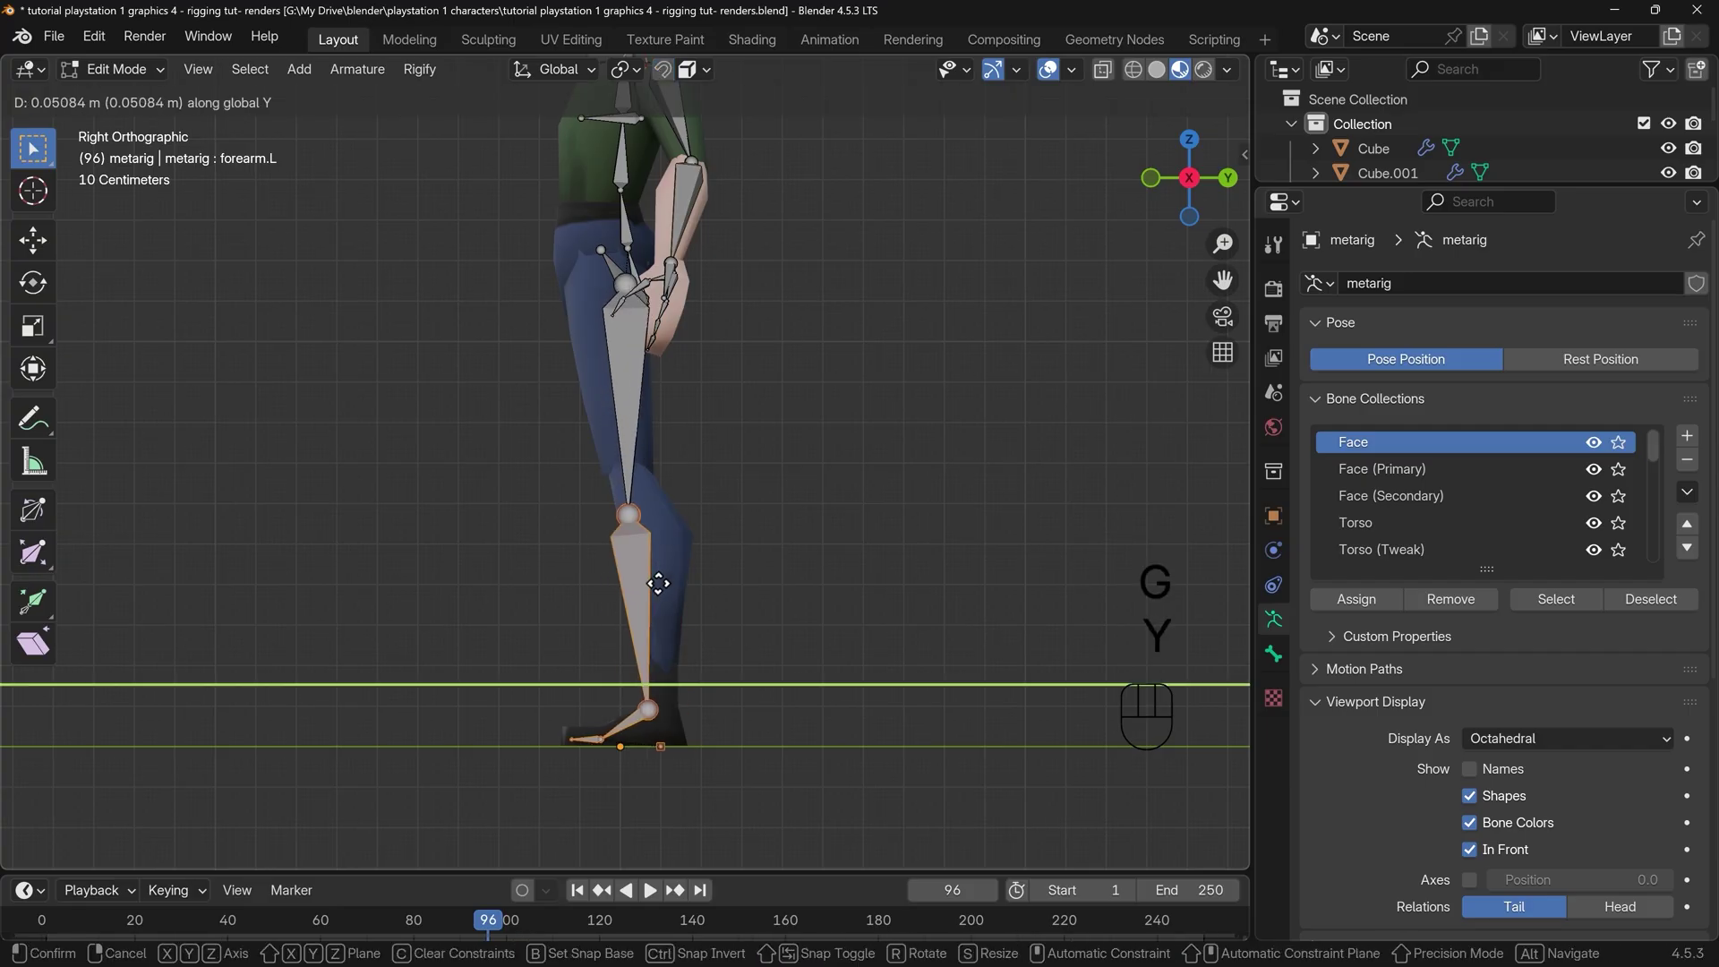
{"action": "left_click", "coordinate": [674, 583]}
Move the knee joint up and slightly forward to the mesh knee's bend
{"action": "left_click", "coordinate": [643, 514]}
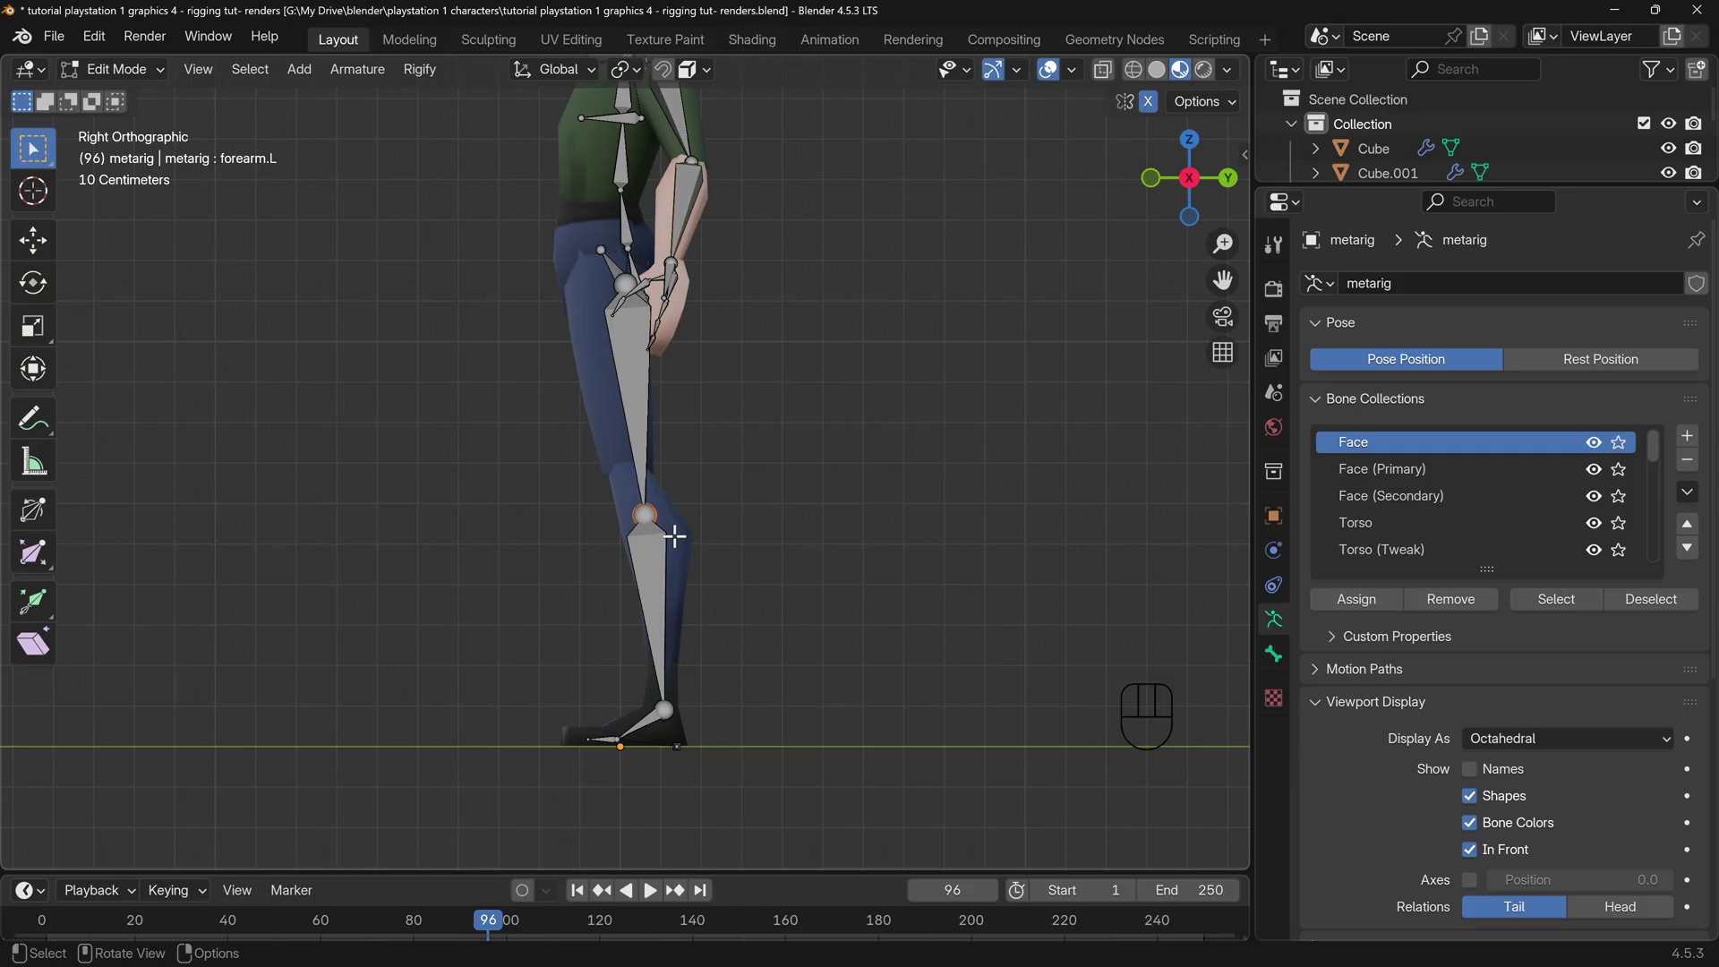
{"action": "key", "text": "g"}
{"action": "left_click", "coordinate": [657, 498]}
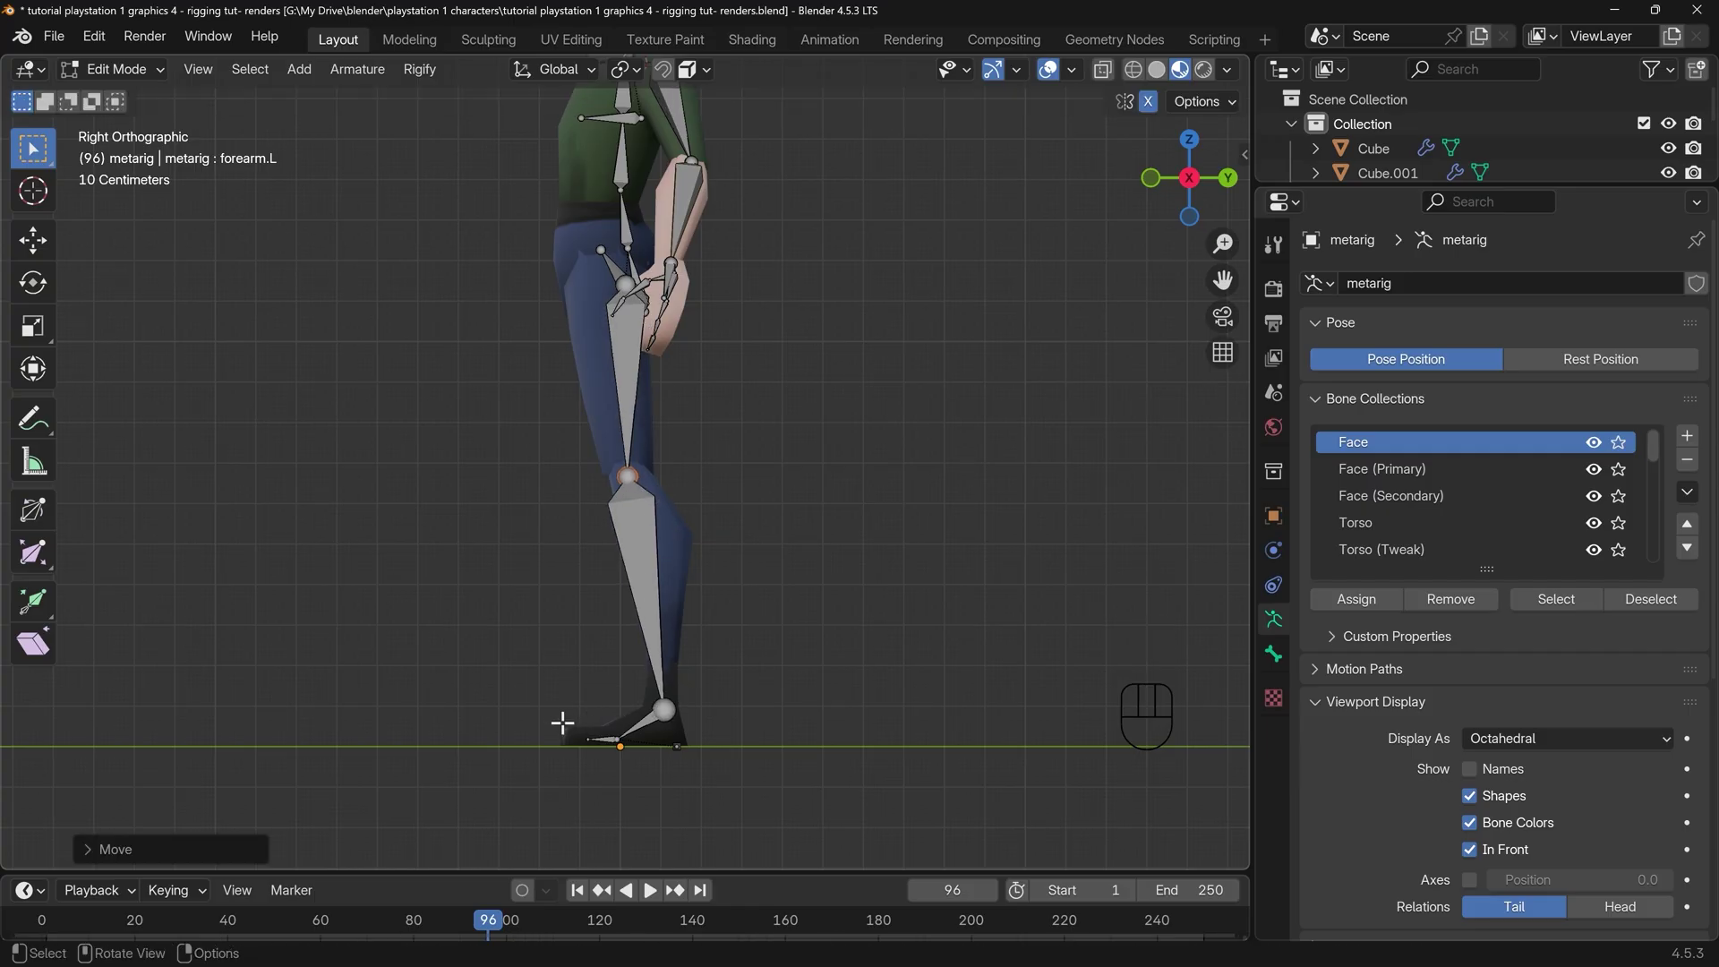
Slide the ball-of-foot joint forward along Y and move the heel bone to the back of the shoe's sole
{"action": "left_click", "coordinate": [630, 742]}
{"action": "key", "text": "g"}
{"action": "key", "text": "y"}
{"action": "left_click", "coordinate": [618, 743]}
{"action": "middle_click_drag", "start_coordinate": [745, 696], "coordinate": [729, 492], "text": "shift"}
{"action": "scroll", "coordinate": [739, 538], "scroll_direction": "up", "scroll_amount": 6}
{"action": "left_click_drag", "start_coordinate": [682, 677], "coordinate": [769, 745]}
{"action": "key", "text": "g"}
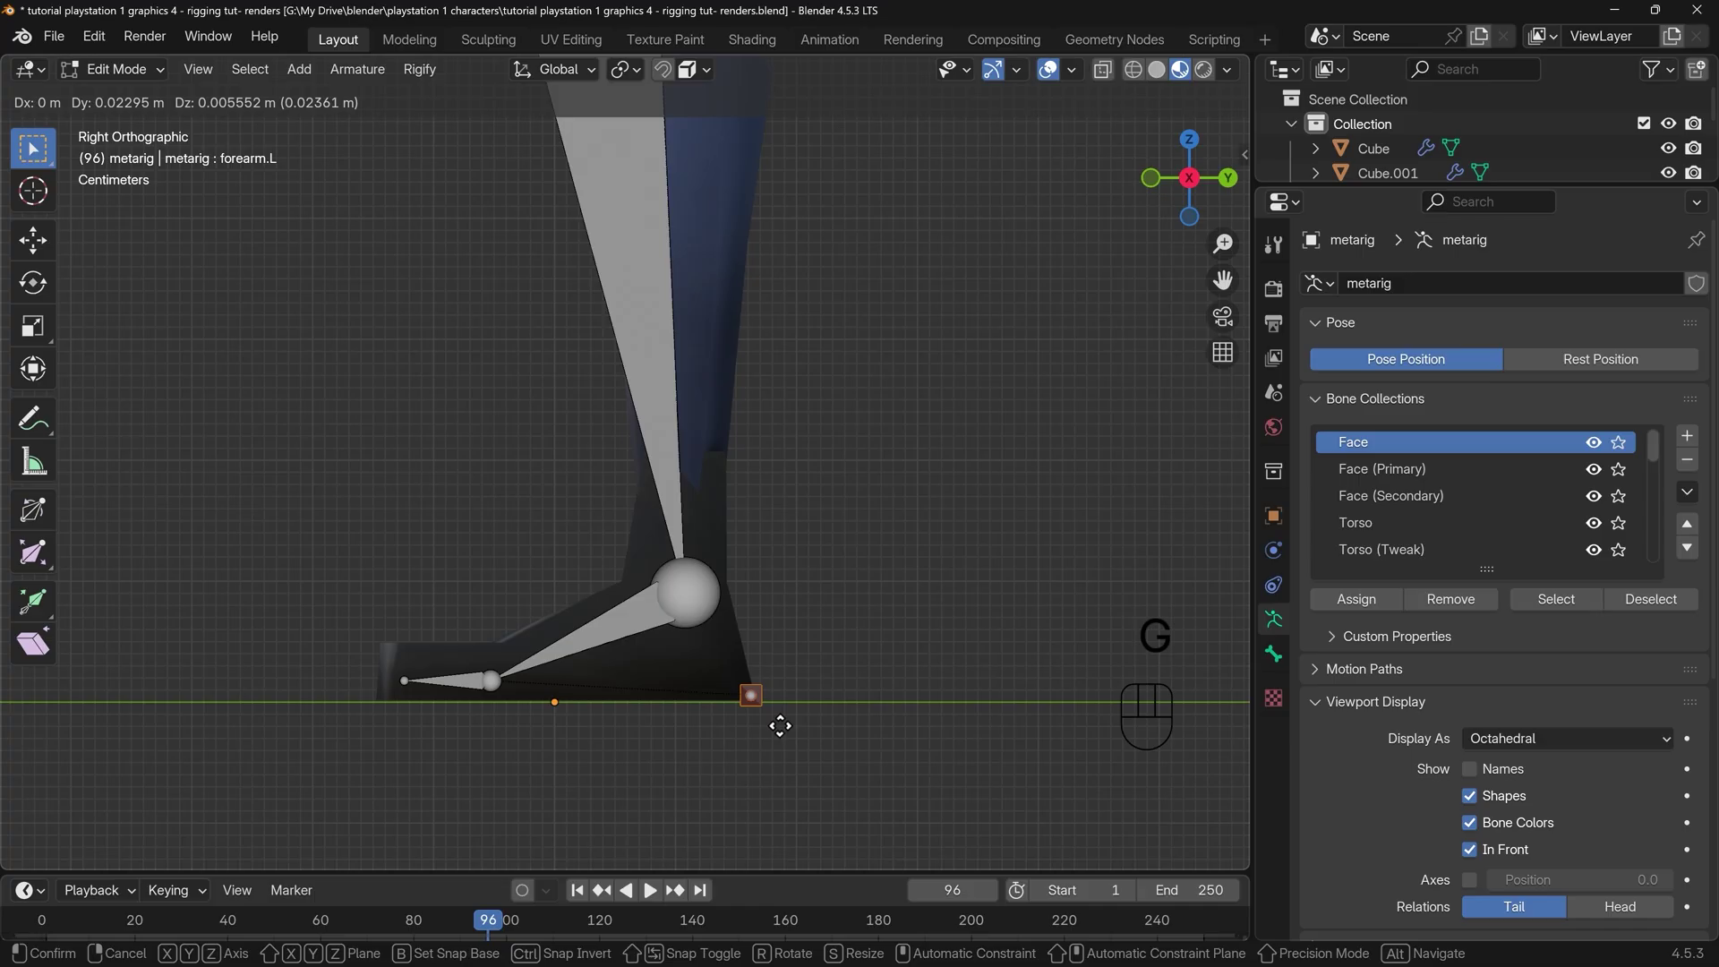
{"action": "left_click", "coordinate": [781, 725]}
Move the left ankle, foot and heel bones outward about 0.12 m along X into the shoe in front view
{"action": "key", "text": "KP_1"}
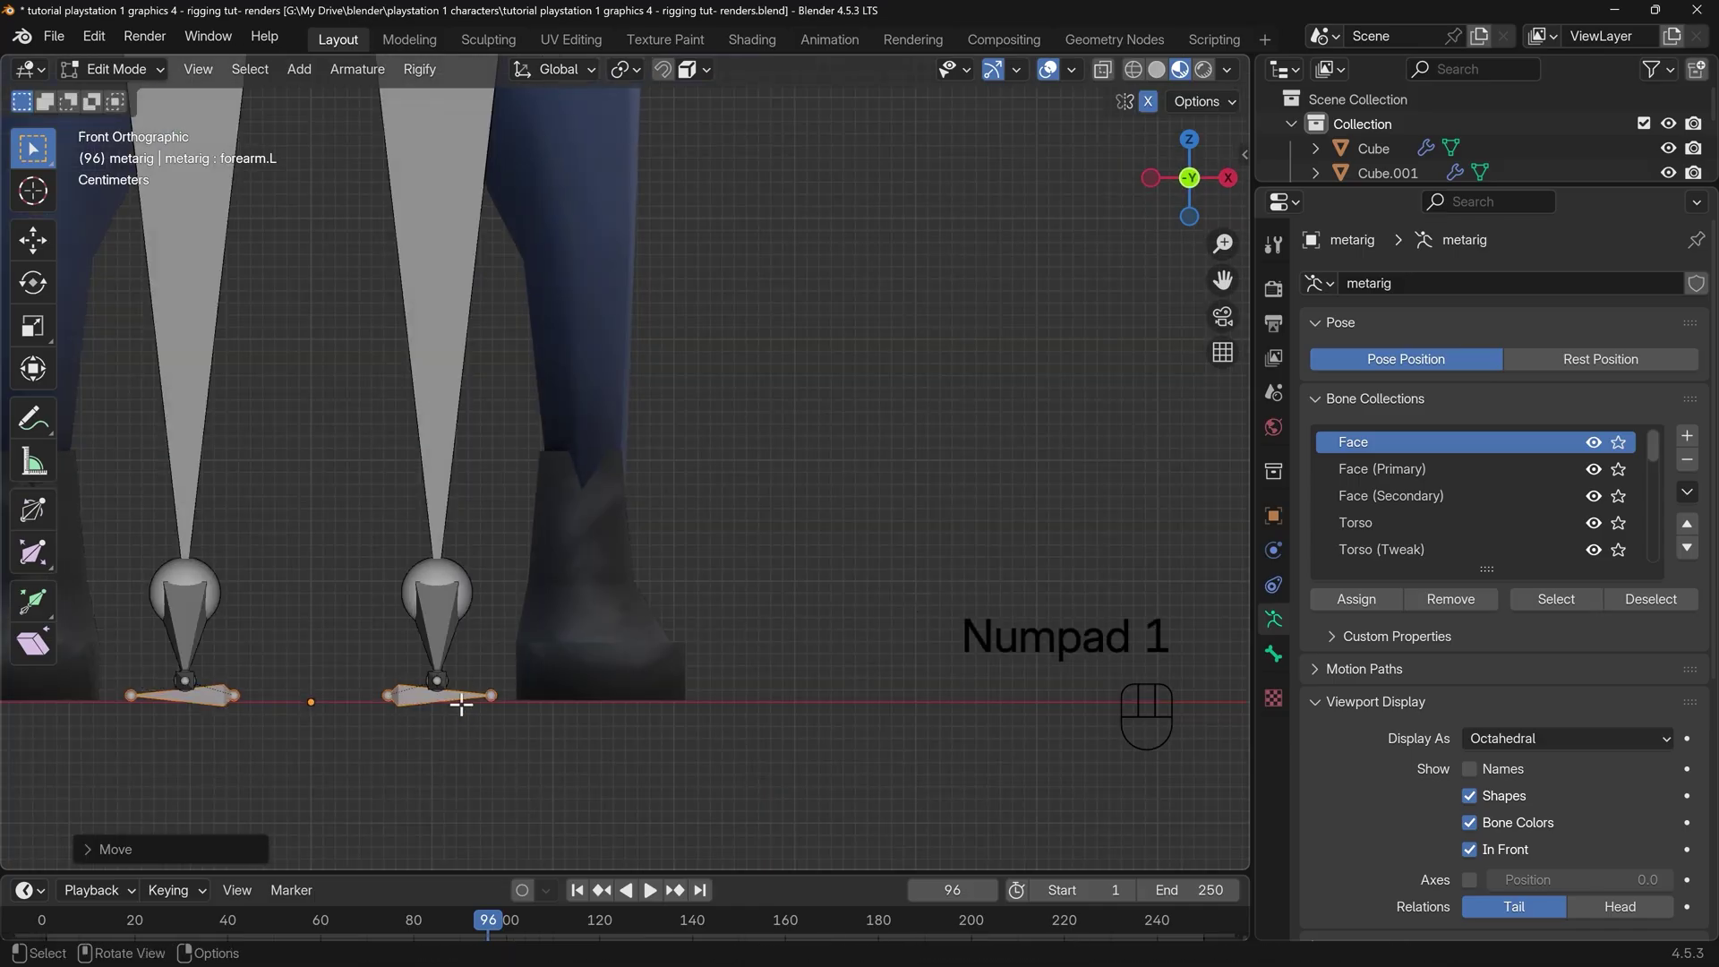
{"action": "left_click", "coordinate": [461, 704]}
{"action": "key", "text": "g"}
{"action": "key", "text": "x"}
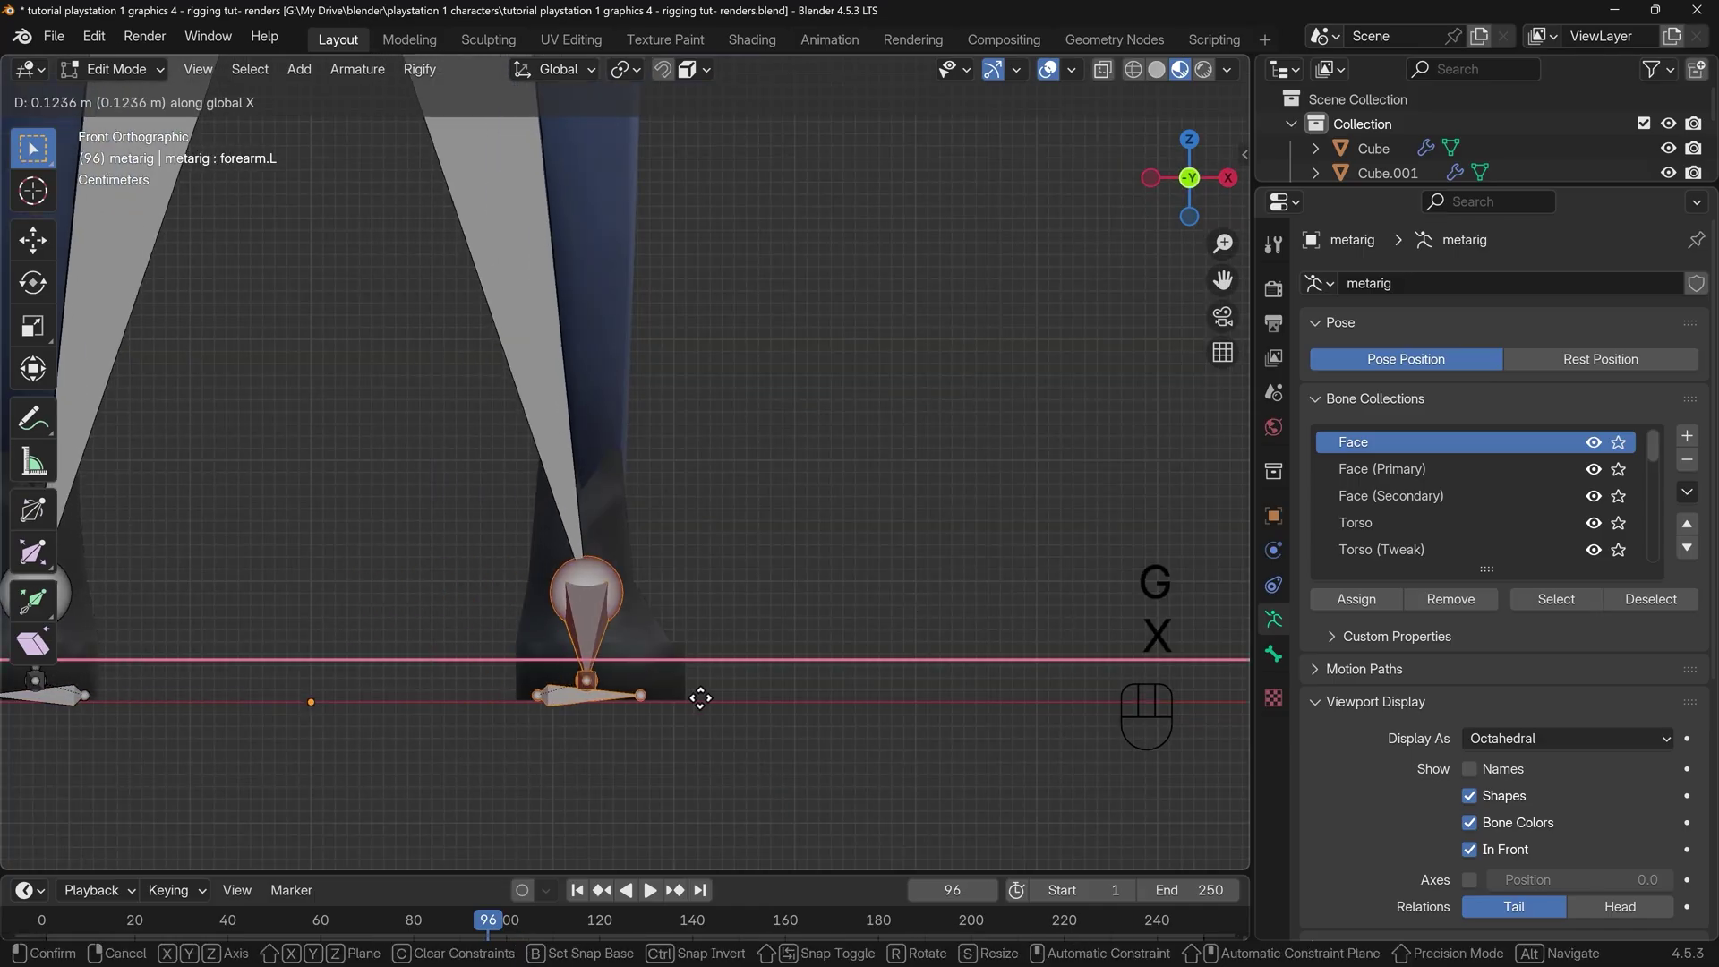
{"action": "left_click", "coordinate": [700, 694]}
Scale up and reposition the left heel bone to span the width of the shoe
{"action": "left_click", "coordinate": [660, 697]}
{"action": "key", "text": "s"}
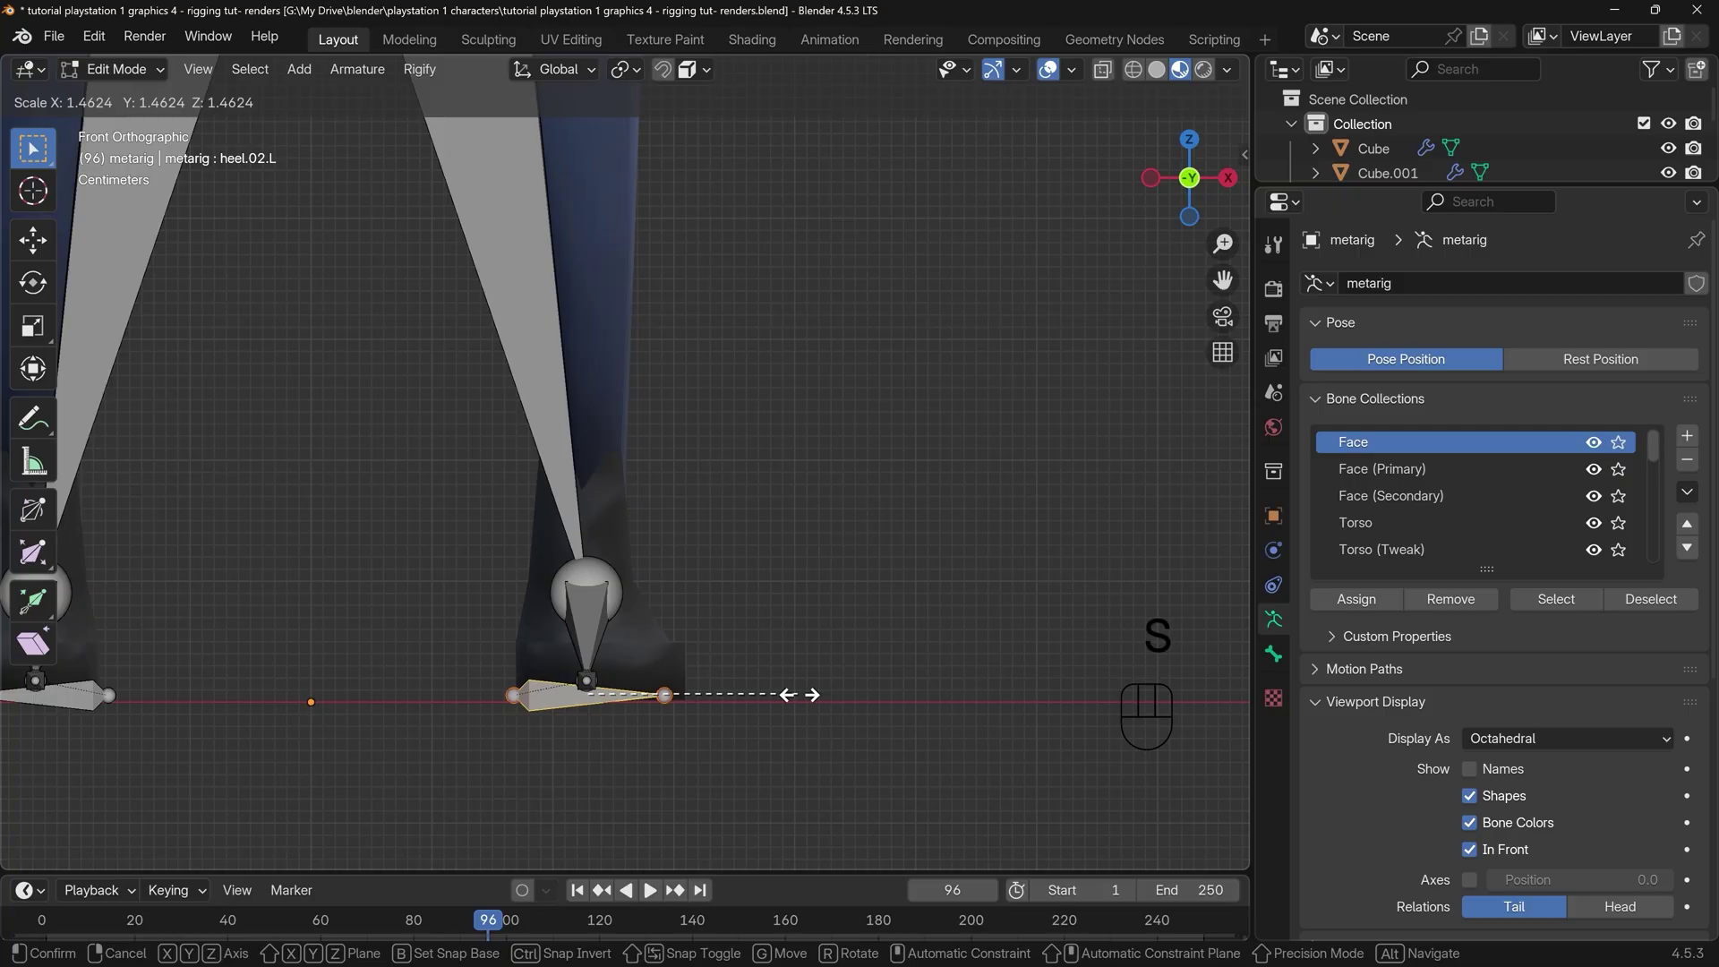
{"action": "left_click", "coordinate": [828, 695]}
{"action": "key", "text": "g"}
{"action": "key", "text": "s"}
{"action": "left_click", "coordinate": [934, 688]}
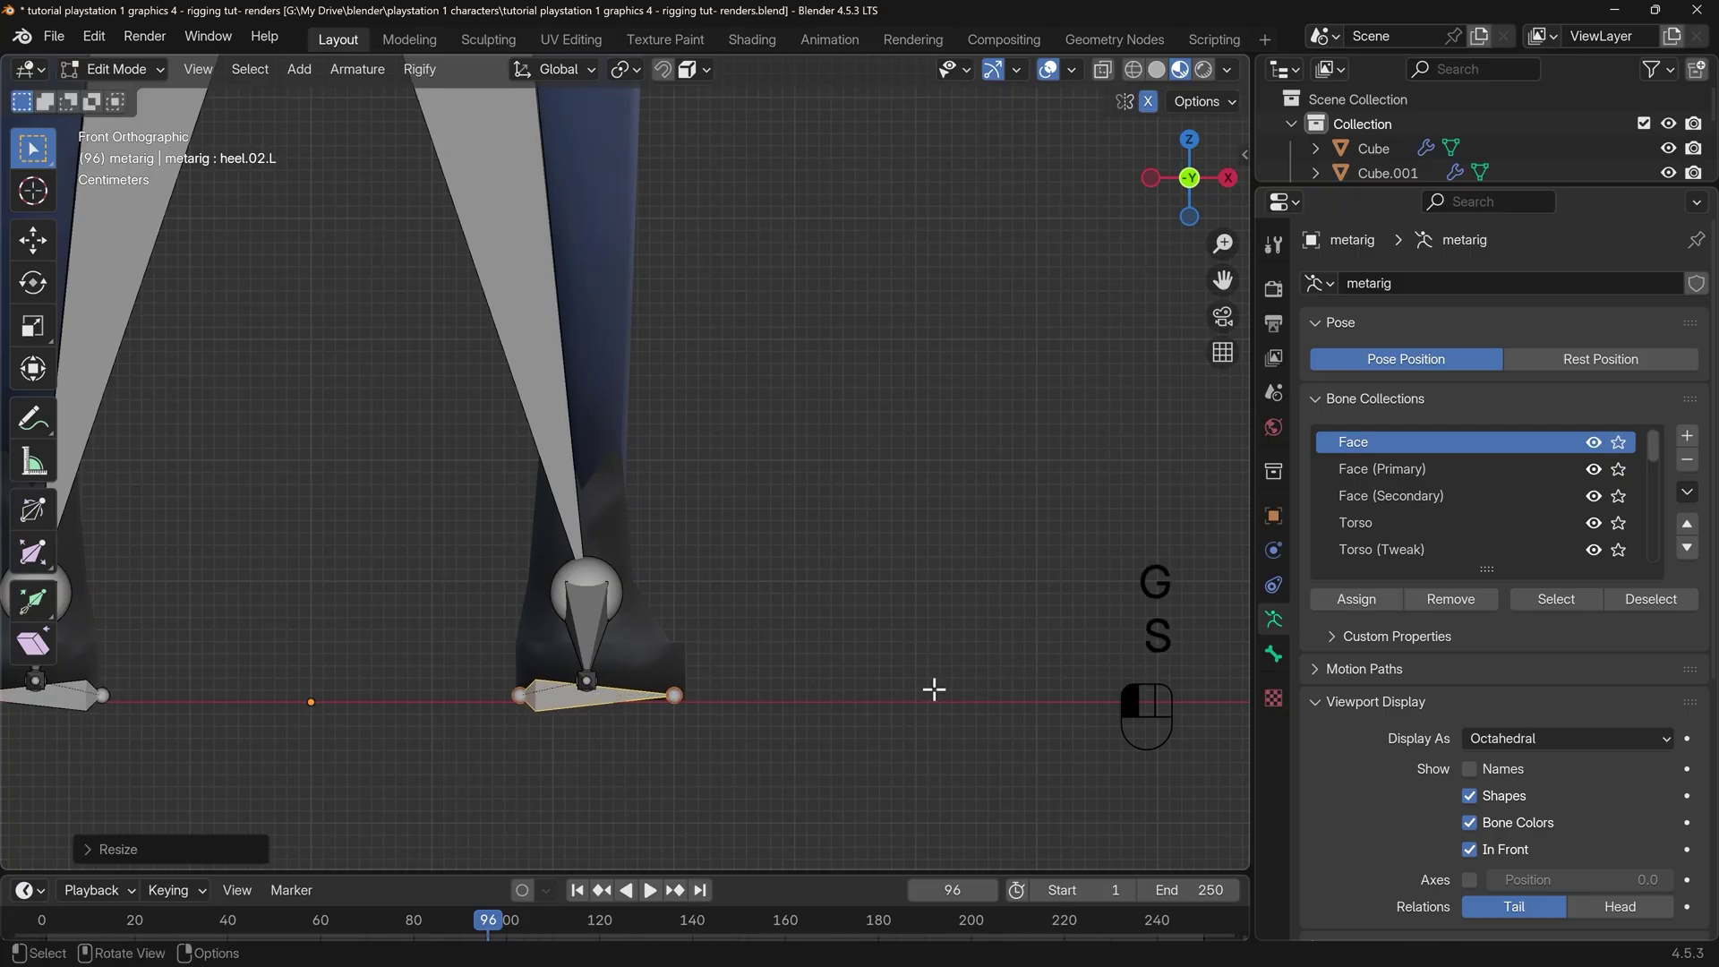
Move the left knee joint outward to the center of the mesh knee
{"action": "middle_click_drag", "start_coordinate": [698, 412], "coordinate": [723, 767], "text": "shift"}
{"action": "left_click", "coordinate": [447, 233]}
{"action": "key", "text": "g"}
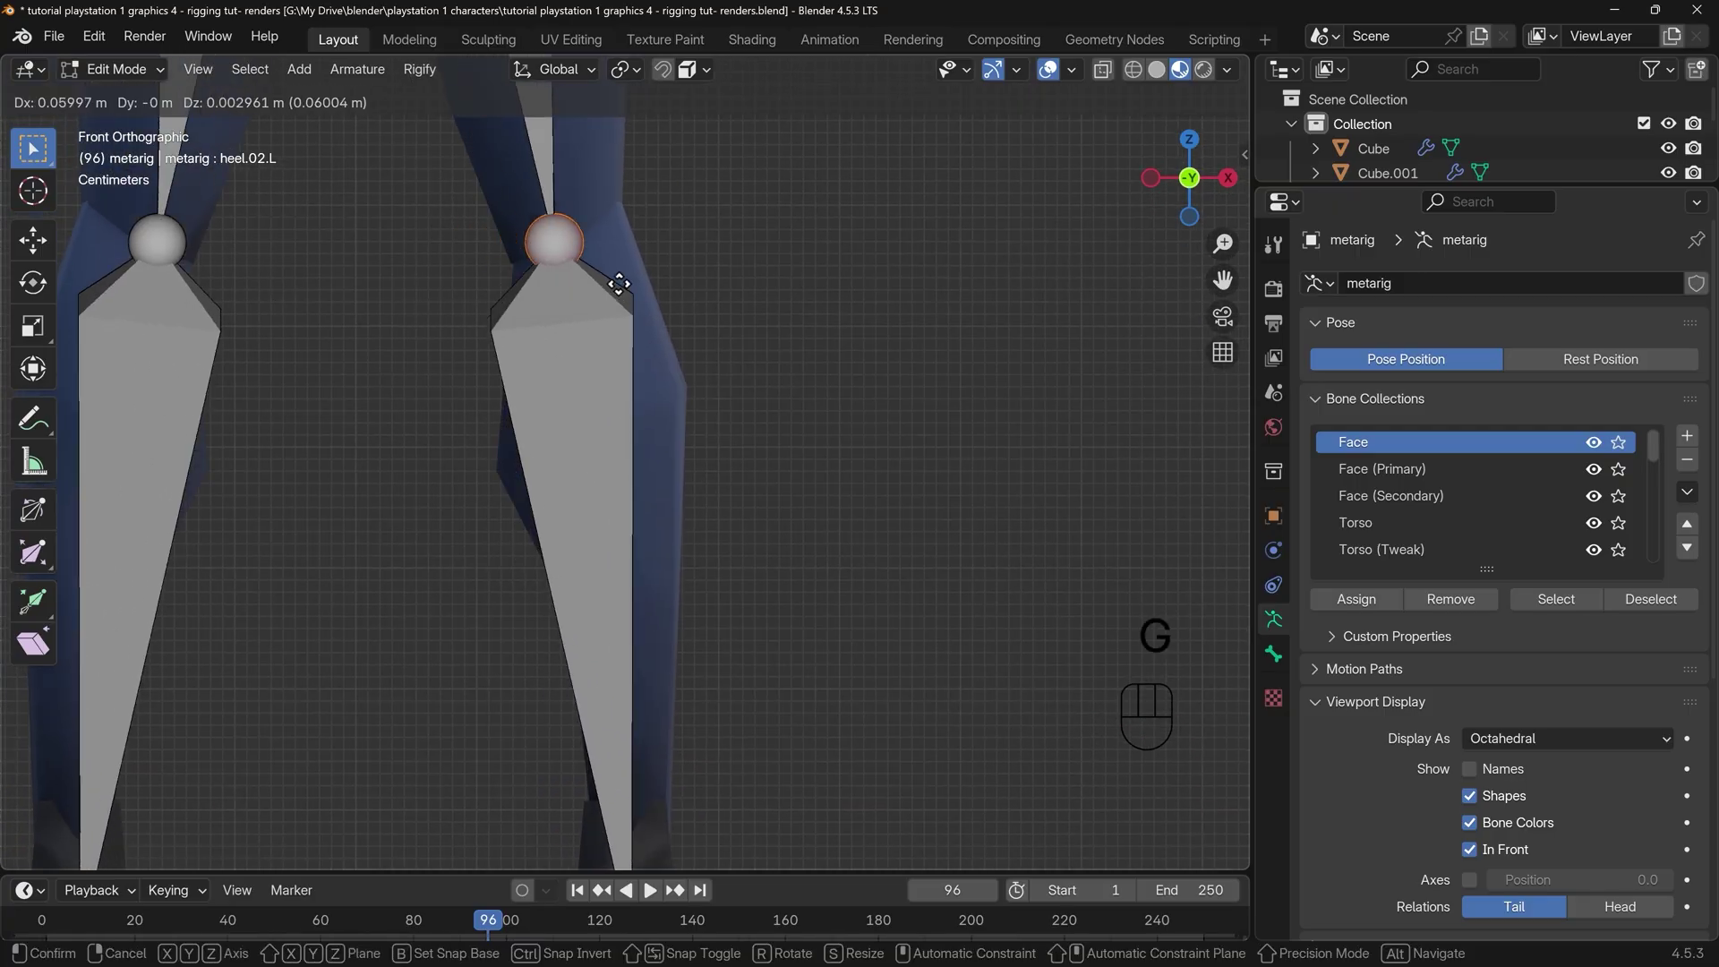
{"action": "left_click", "coordinate": [625, 278]}
Move the top joint of the left thigh bone outward into the mesh hip
{"action": "scroll", "coordinate": [633, 245], "scroll_direction": "down", "scroll_amount": 4}
{"action": "middle_click_drag", "start_coordinate": [633, 242], "coordinate": [749, 390], "text": "shift"}
{"action": "left_click", "coordinate": [611, 306]}
{"action": "key", "text": "g"}
{"action": "left_click", "coordinate": [628, 295]}
{"action": "scroll", "coordinate": [722, 345], "scroll_direction": "down", "scroll_amount": 4}
Delete the group of facial bones in front of the head
{"action": "middle_click_drag", "start_coordinate": [832, 486], "coordinate": [514, 479]}
{"action": "middle_click_drag", "start_coordinate": [617, 394], "coordinate": [671, 627], "text": "shift"}
{"action": "scroll", "coordinate": [672, 573], "scroll_direction": "up", "scroll_amount": 4}
{"action": "middle_click_drag", "start_coordinate": [707, 429], "coordinate": [694, 510], "text": "shift"}
{"action": "middle_click_drag", "start_coordinate": [694, 510], "coordinate": [660, 368]}
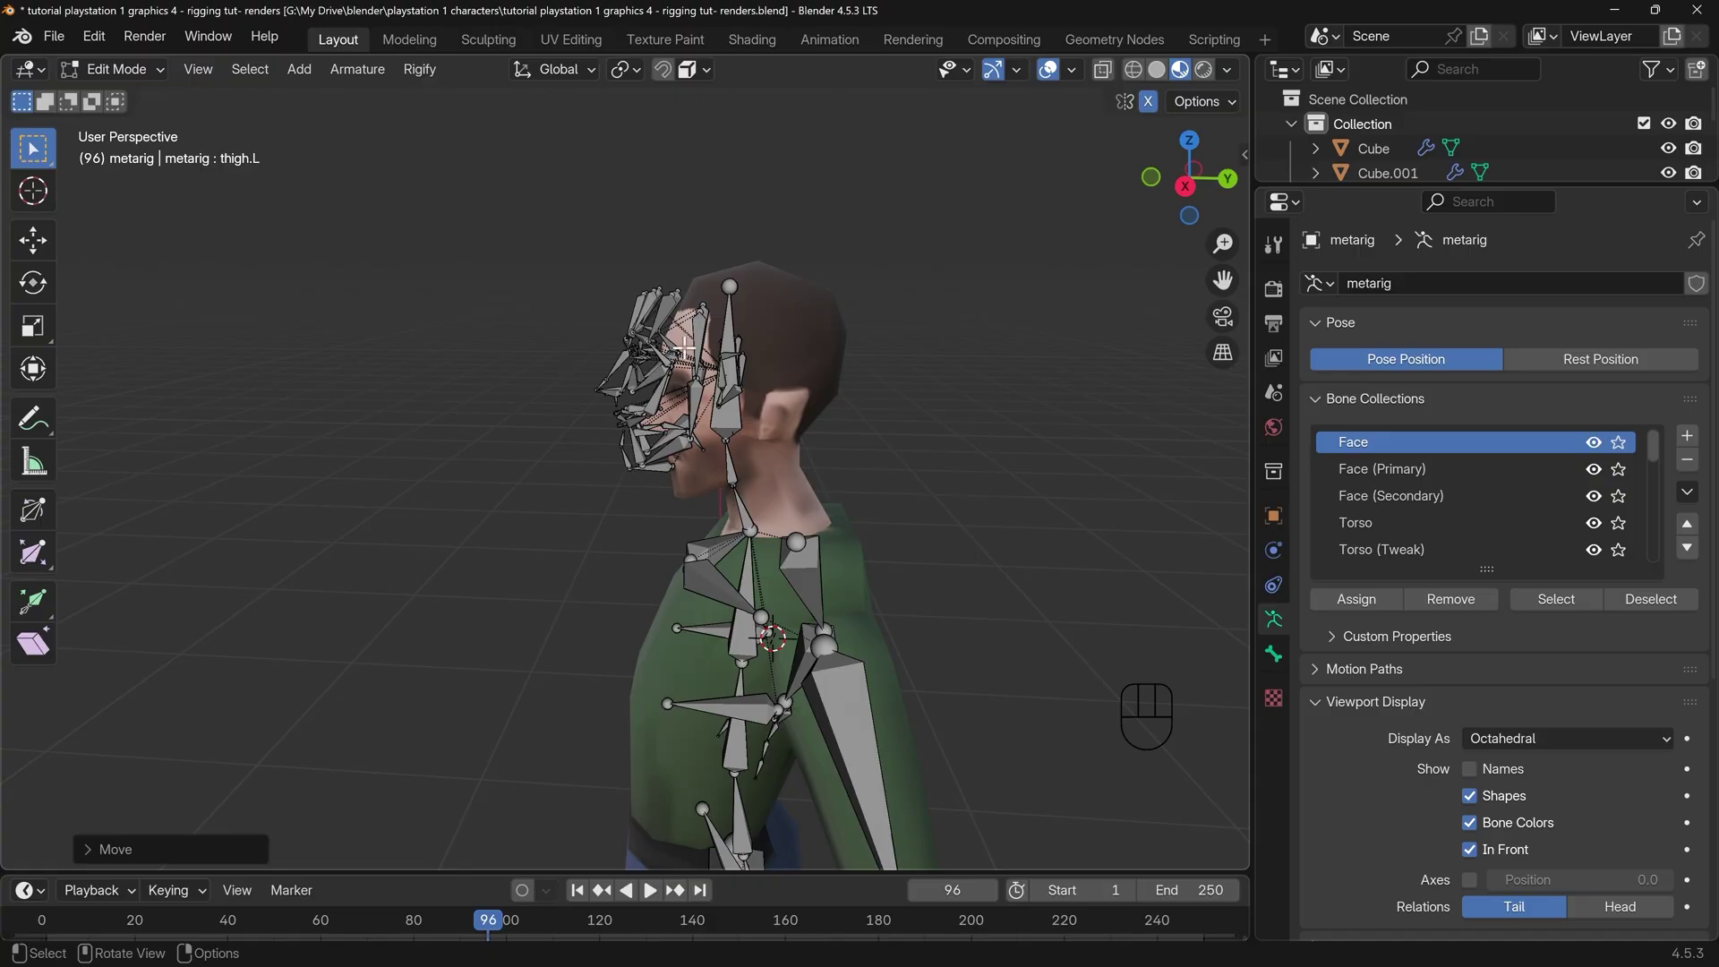
{"action": "left_click_drag", "start_coordinate": [578, 228], "coordinate": [707, 515]}
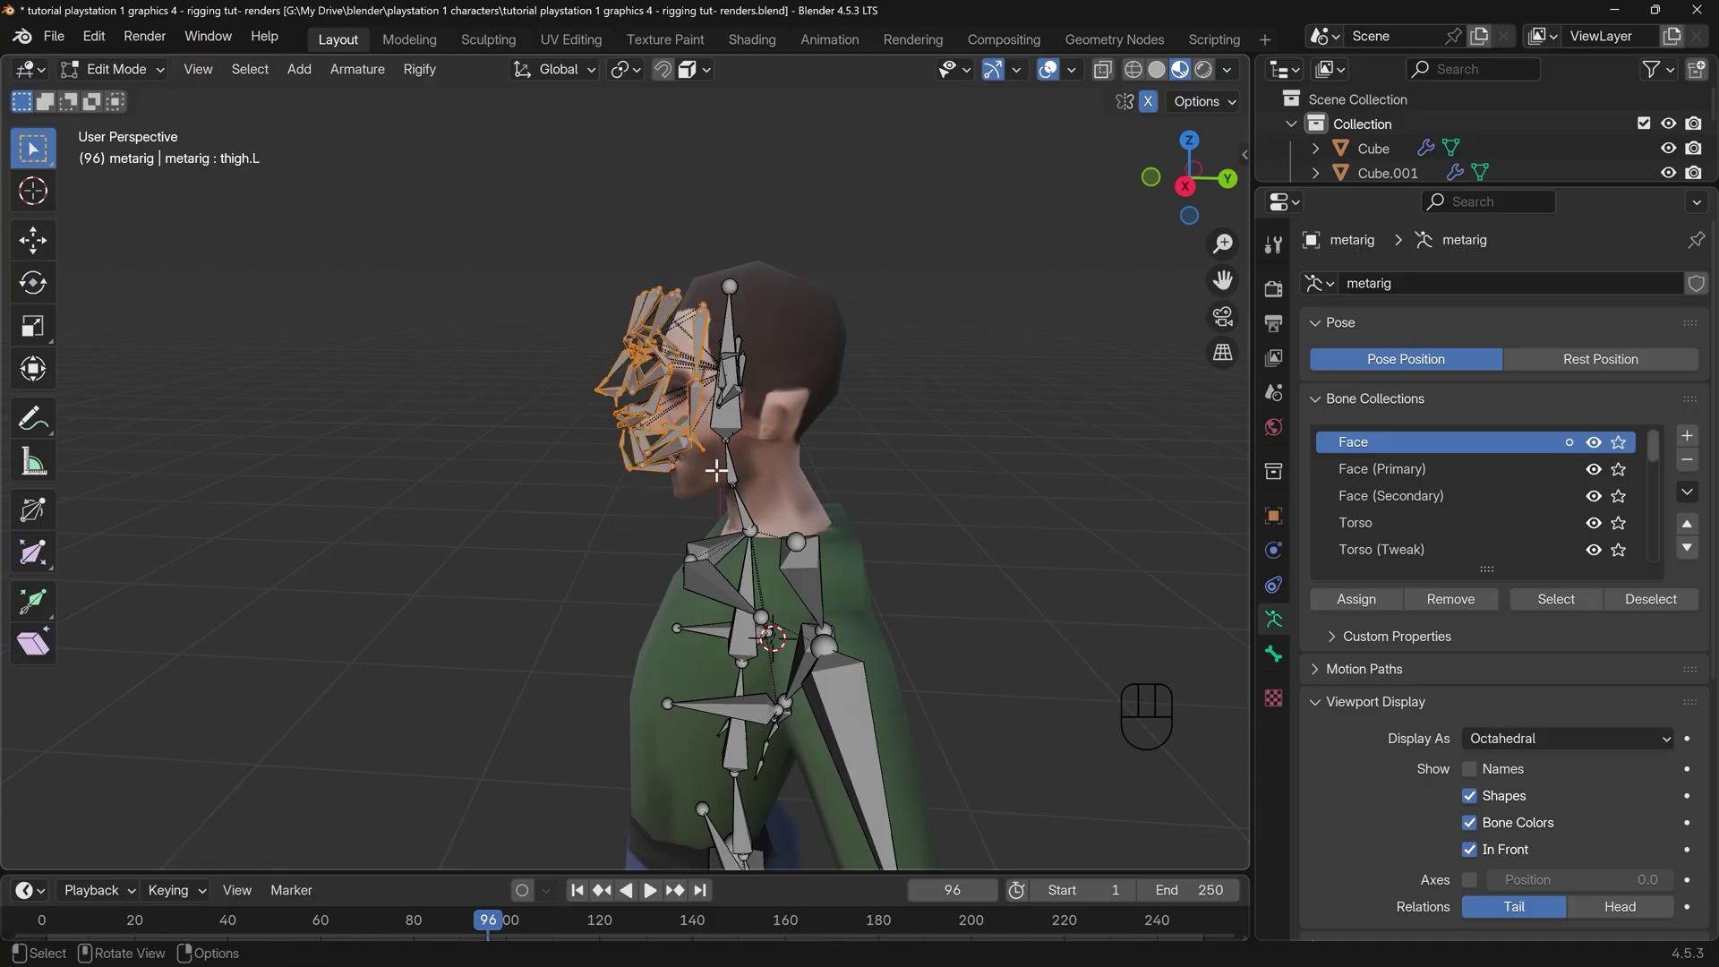
{"action": "scroll", "coordinate": [674, 384], "scroll_direction": "up", "scroll_amount": 3}
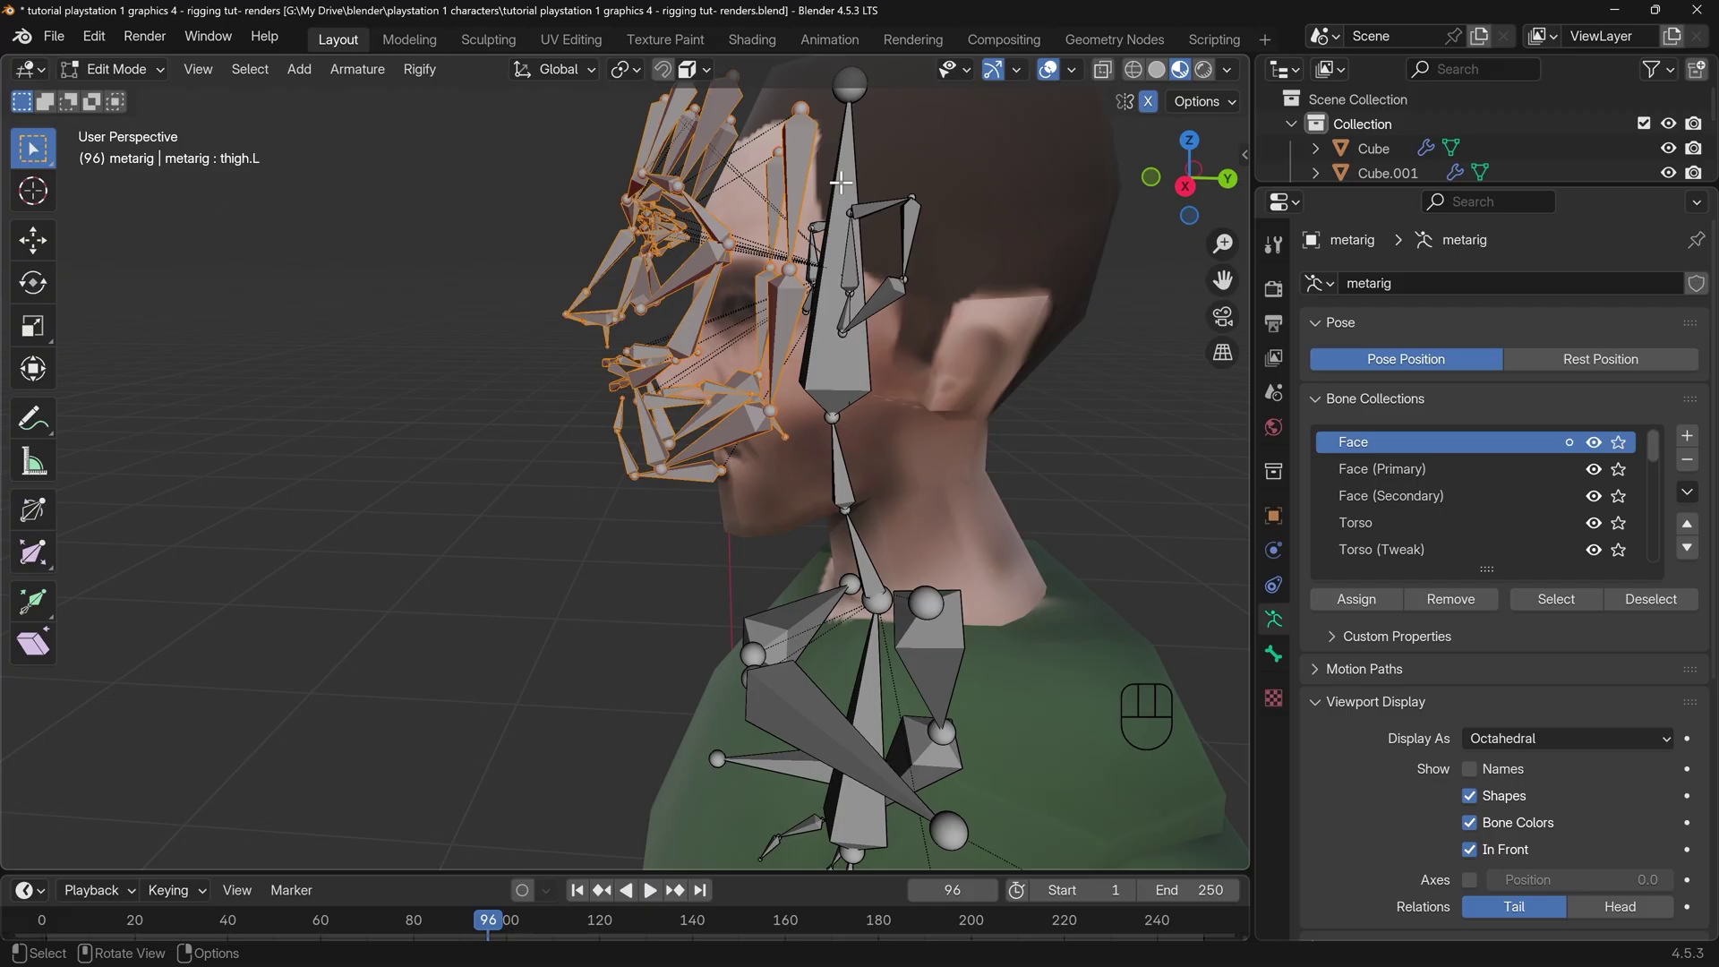
{"action": "key", "text": "Delete"}
{"action": "left_click", "coordinate": [722, 303]}
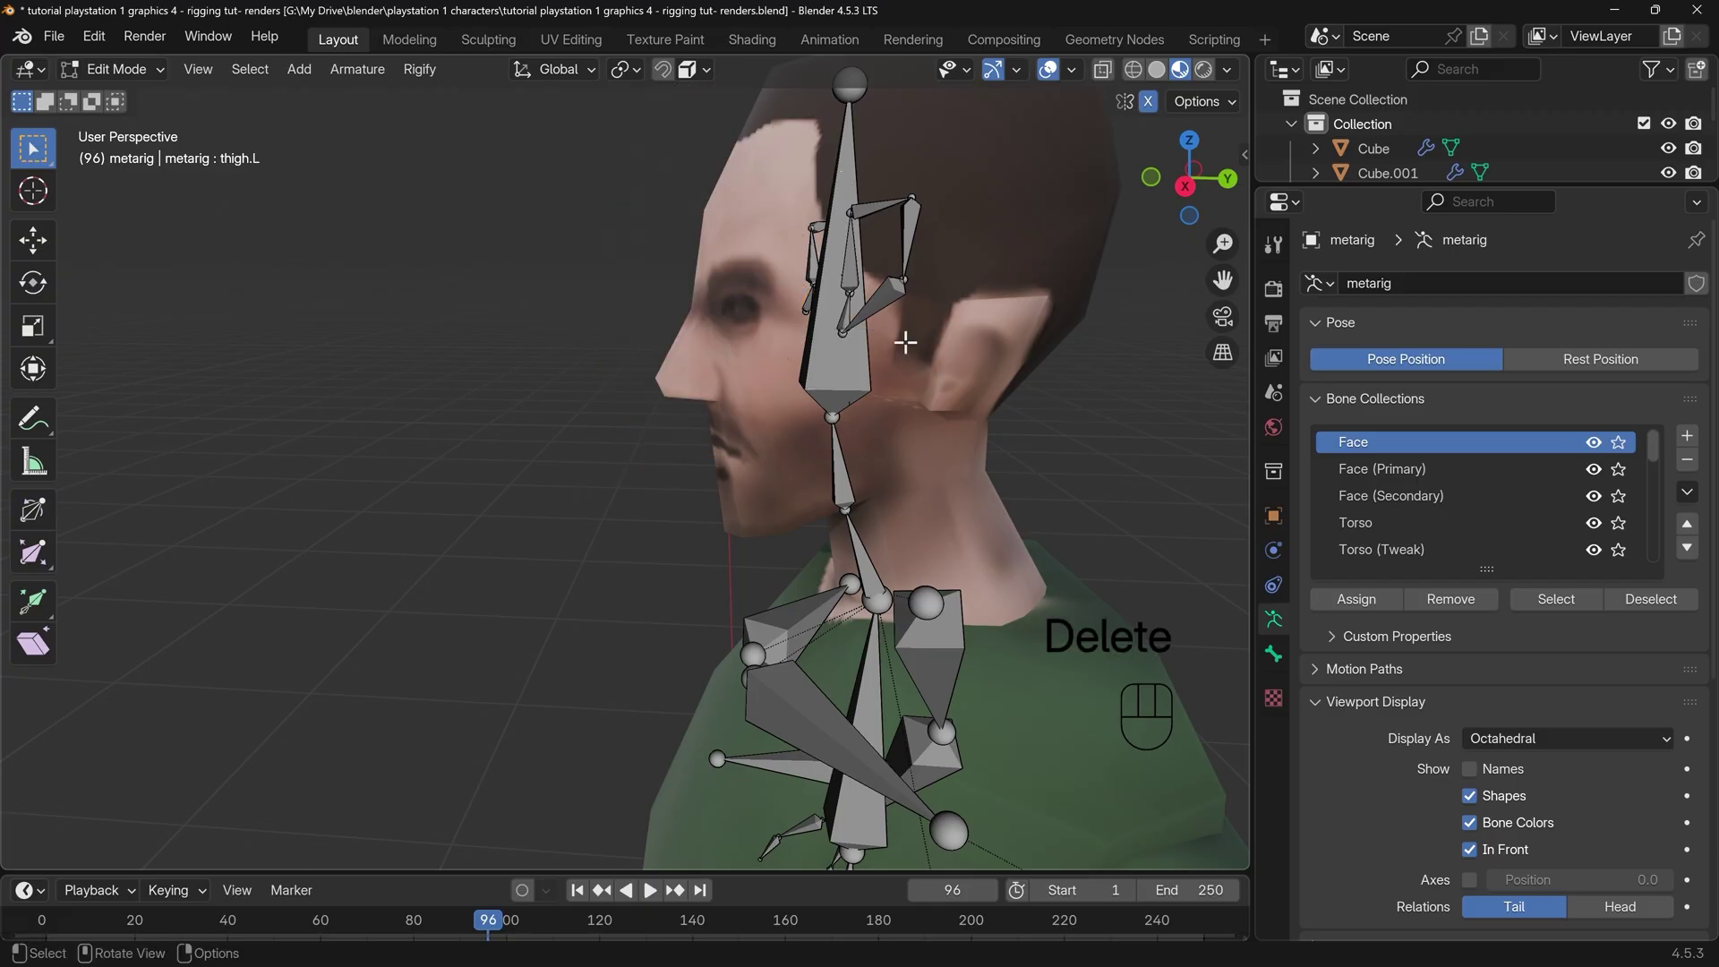
Delete the remaining ear bones at the side of the head
{"action": "middle_click_drag", "start_coordinate": [906, 342], "coordinate": [1028, 344]}
{"action": "left_click_drag", "start_coordinate": [1063, 206], "coordinate": [1137, 360]}
{"action": "key", "text": "Delete"}
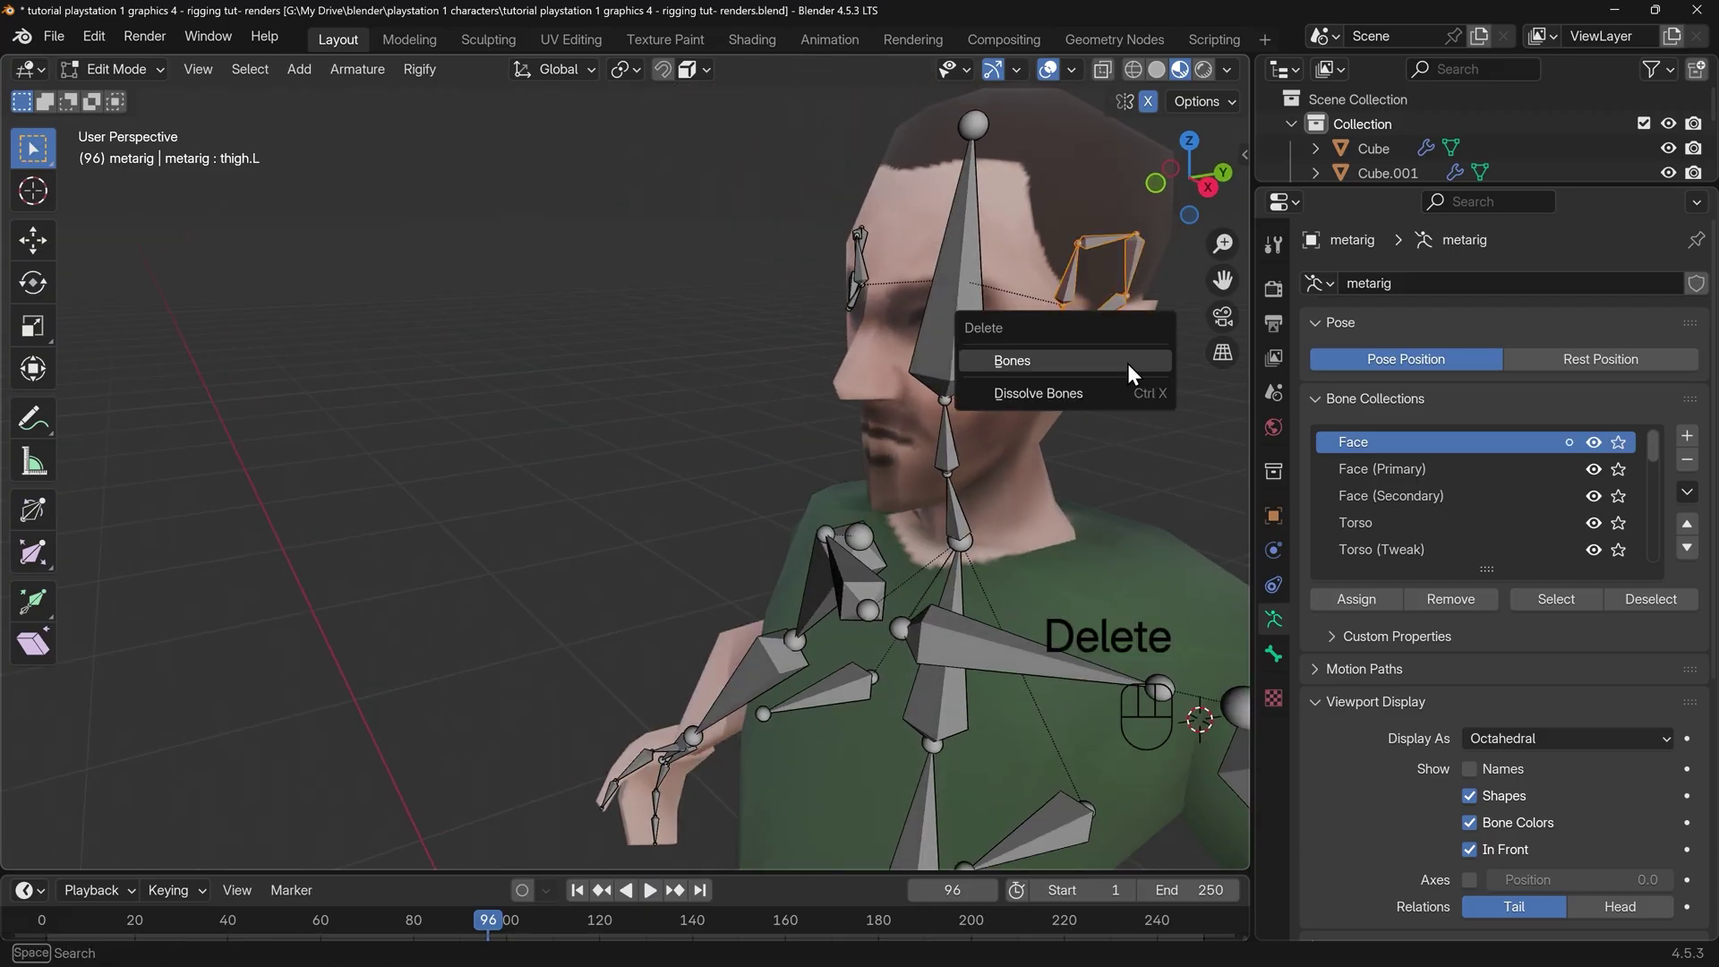
{"action": "left_click", "coordinate": [1103, 360]}
Delete the face bone that overlaps the spine.006 head bone
{"action": "middle_click_drag", "start_coordinate": [1103, 361], "coordinate": [929, 353]}
{"action": "scroll", "coordinate": [921, 359], "scroll_direction": "up", "scroll_amount": 2}
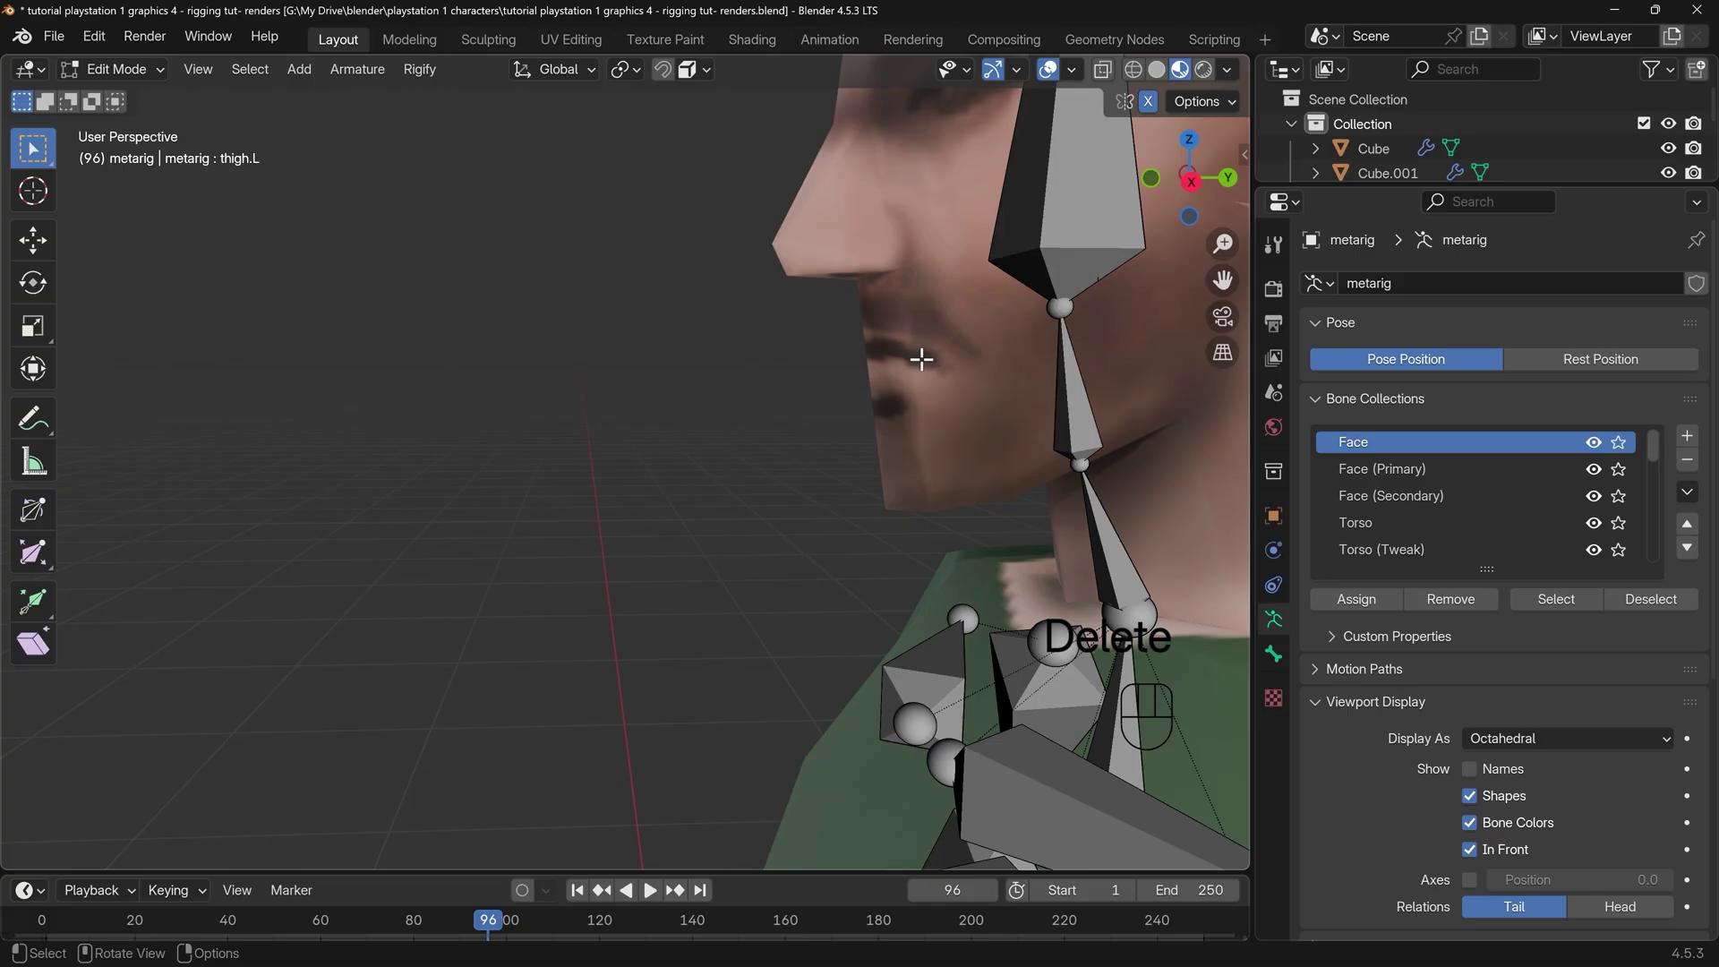
{"action": "left_click", "coordinate": [1111, 284]}
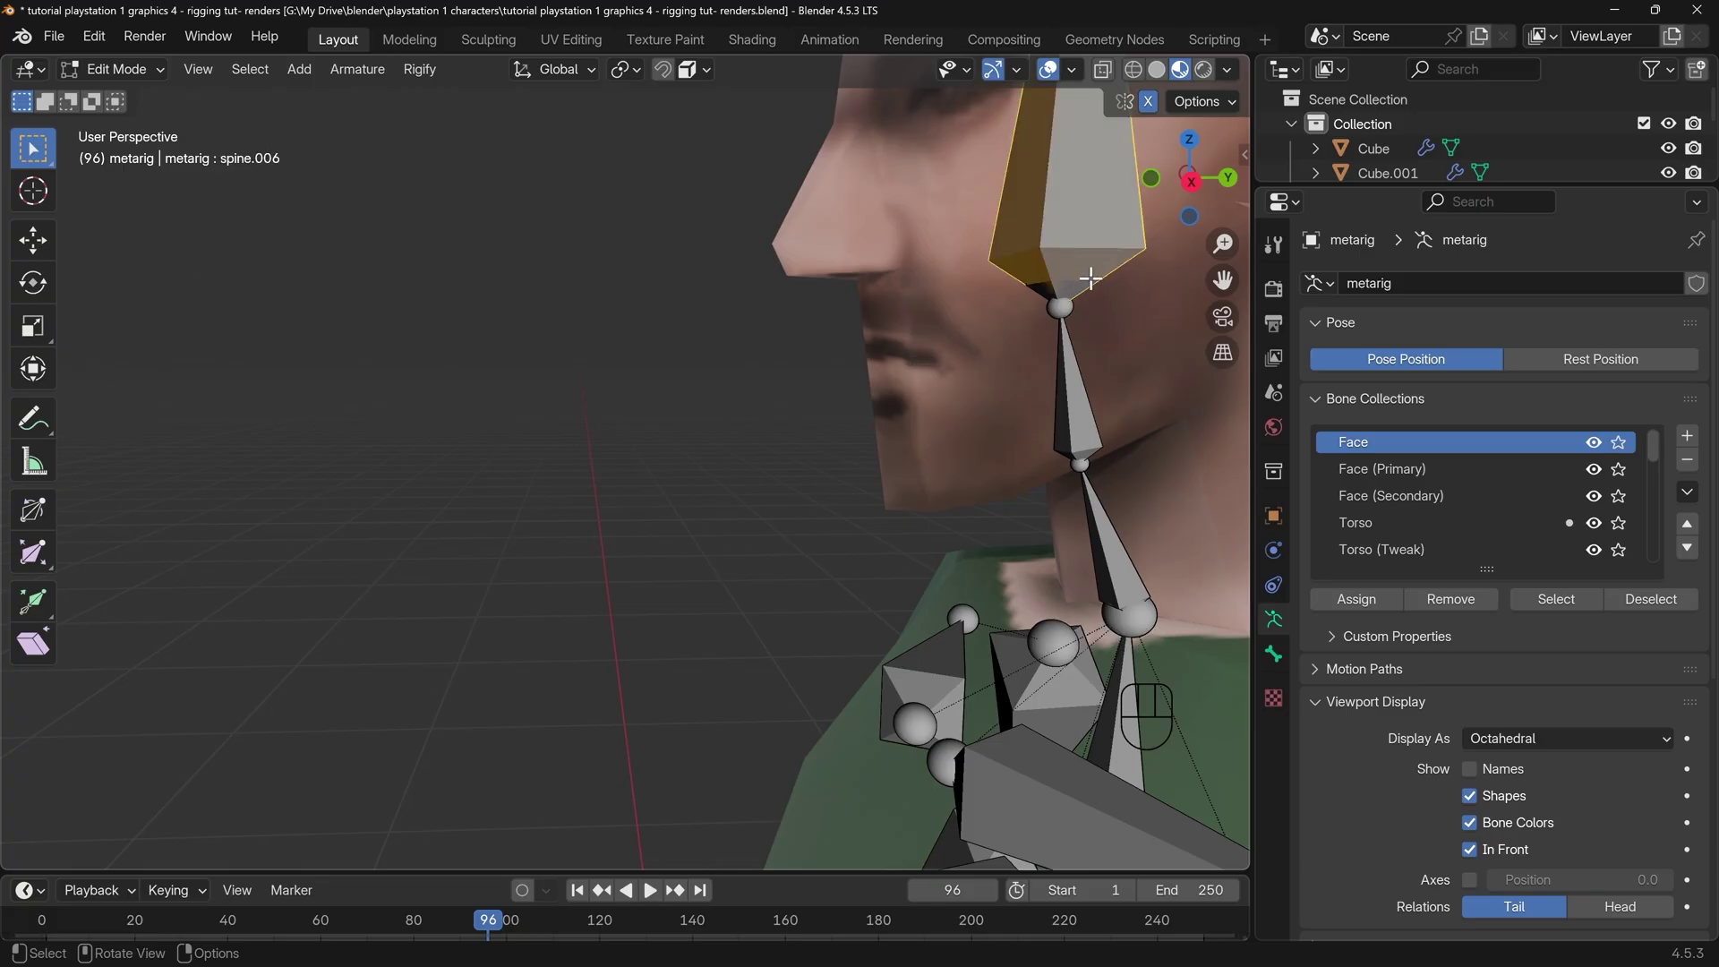
{"action": "middle_click_drag", "start_coordinate": [1090, 278], "coordinate": [909, 314], "text": "shift"}
{"action": "left_click", "coordinate": [910, 314], "text": "alt"}
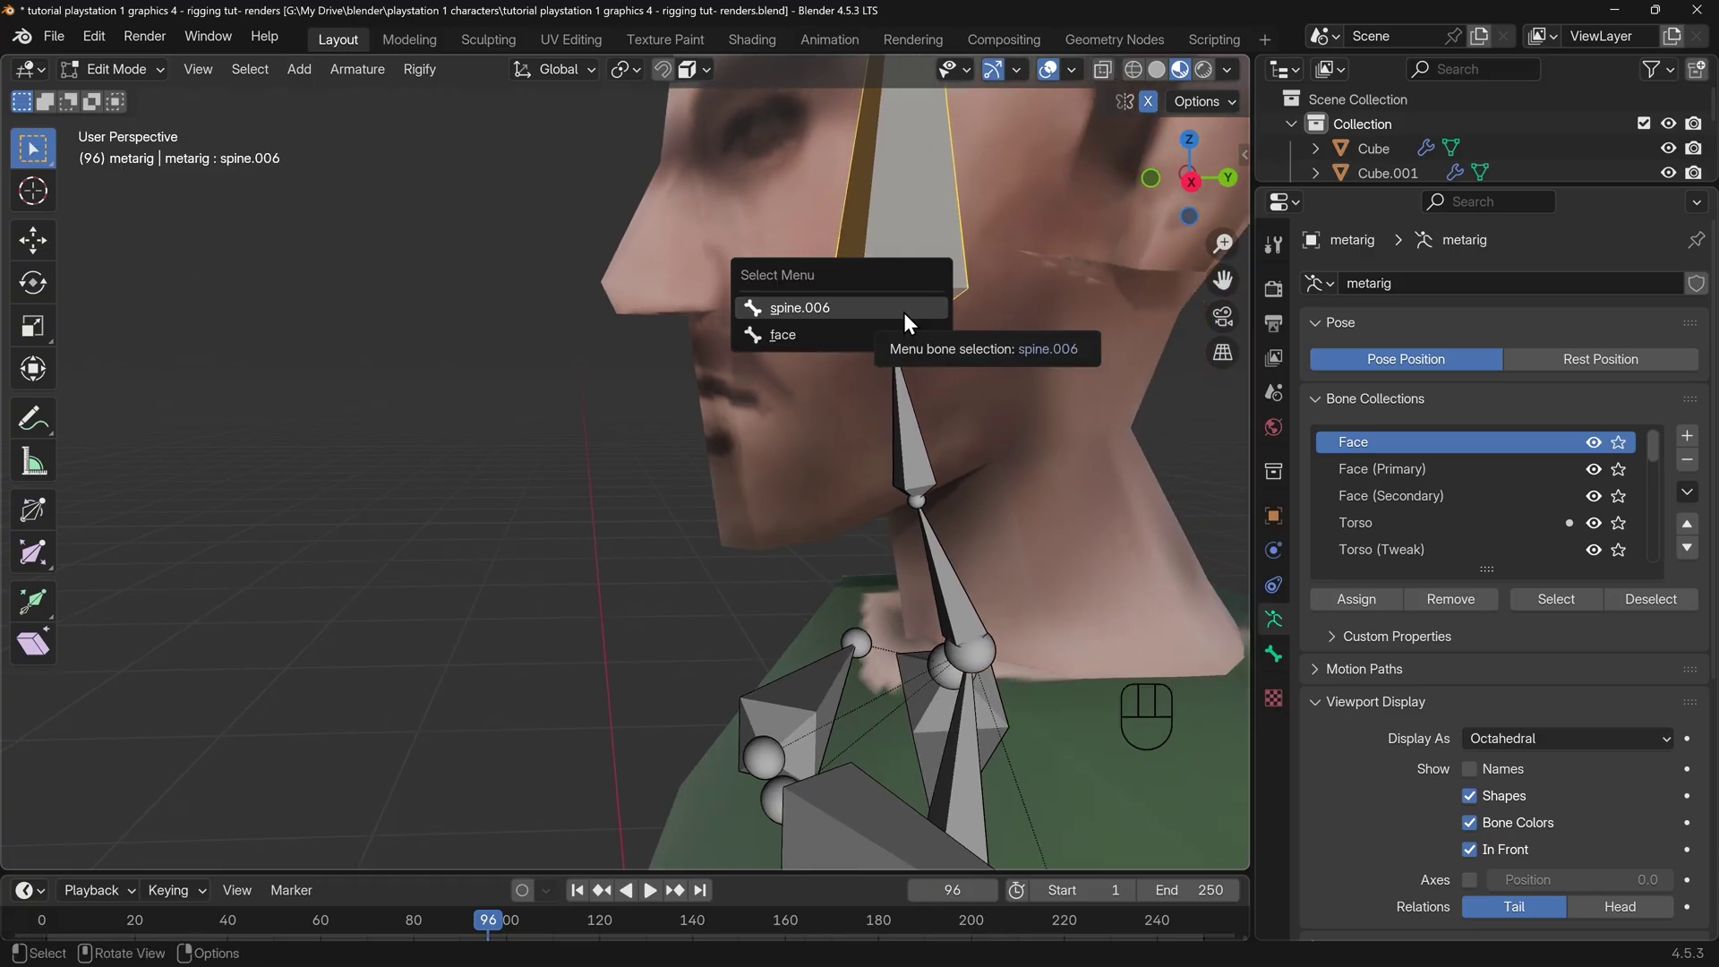
{"action": "left_click", "coordinate": [787, 333]}
{"action": "key", "text": "Delete"}
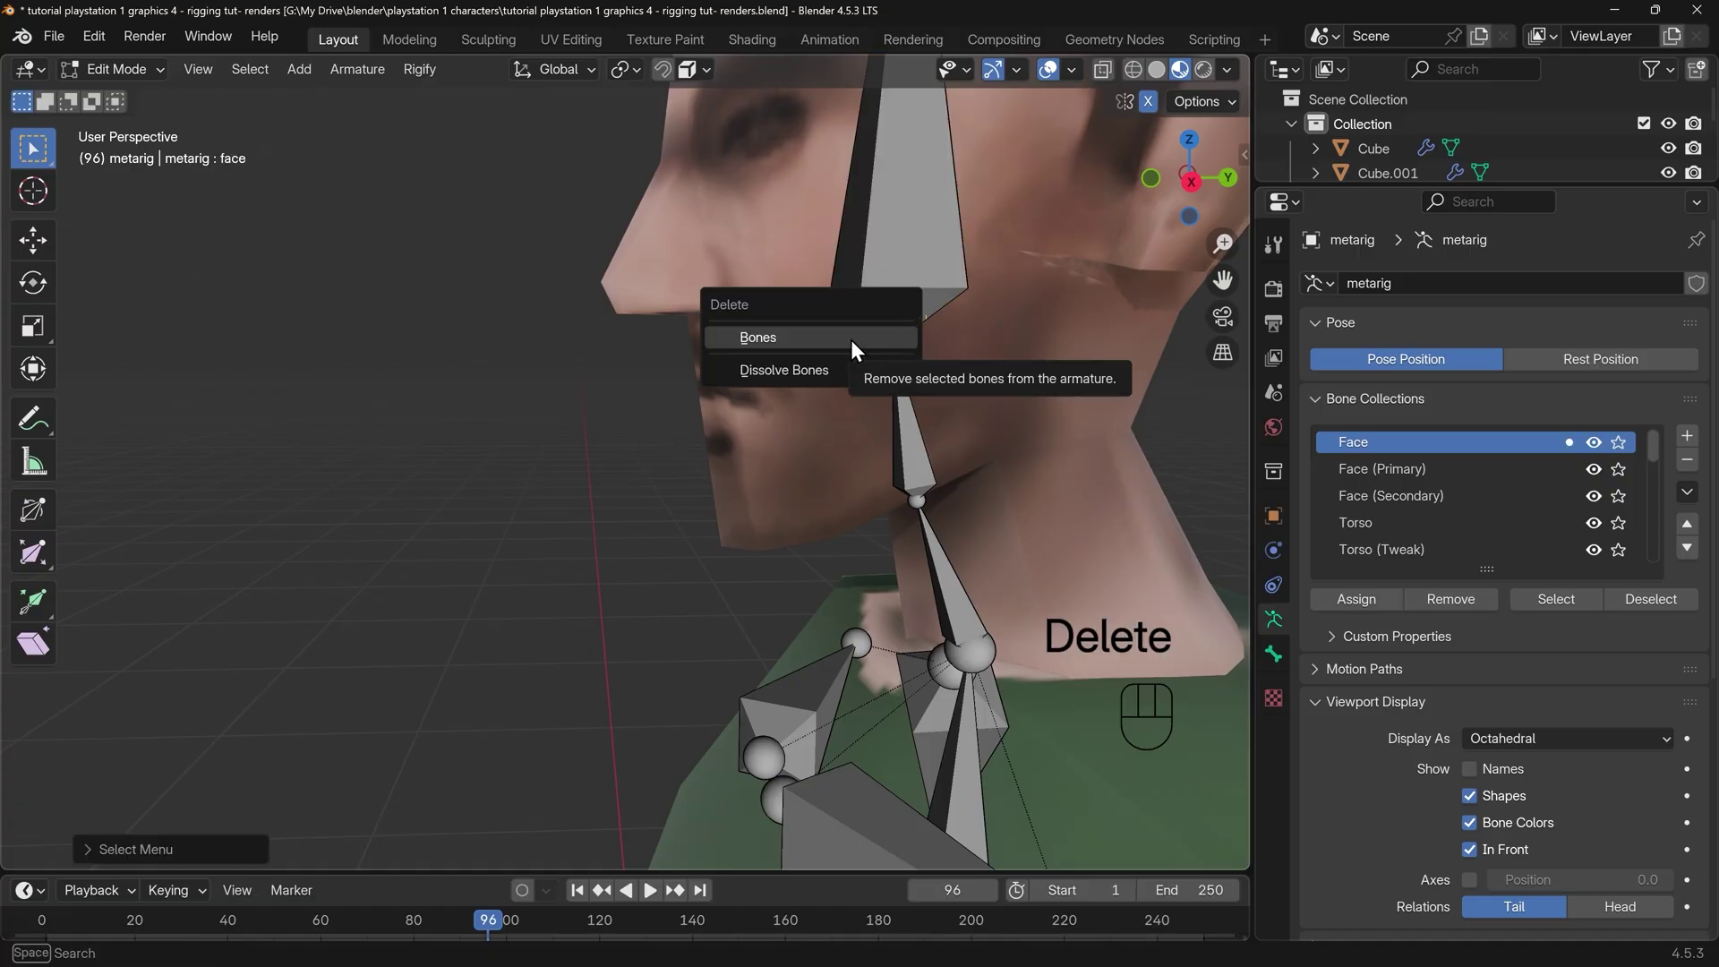
{"action": "left_click", "coordinate": [850, 338]}
Move the head and neck bones, including the joint at the neck's base, back along Y into the mesh neck
{"action": "scroll", "coordinate": [926, 357], "scroll_direction": "down", "scroll_amount": 3}
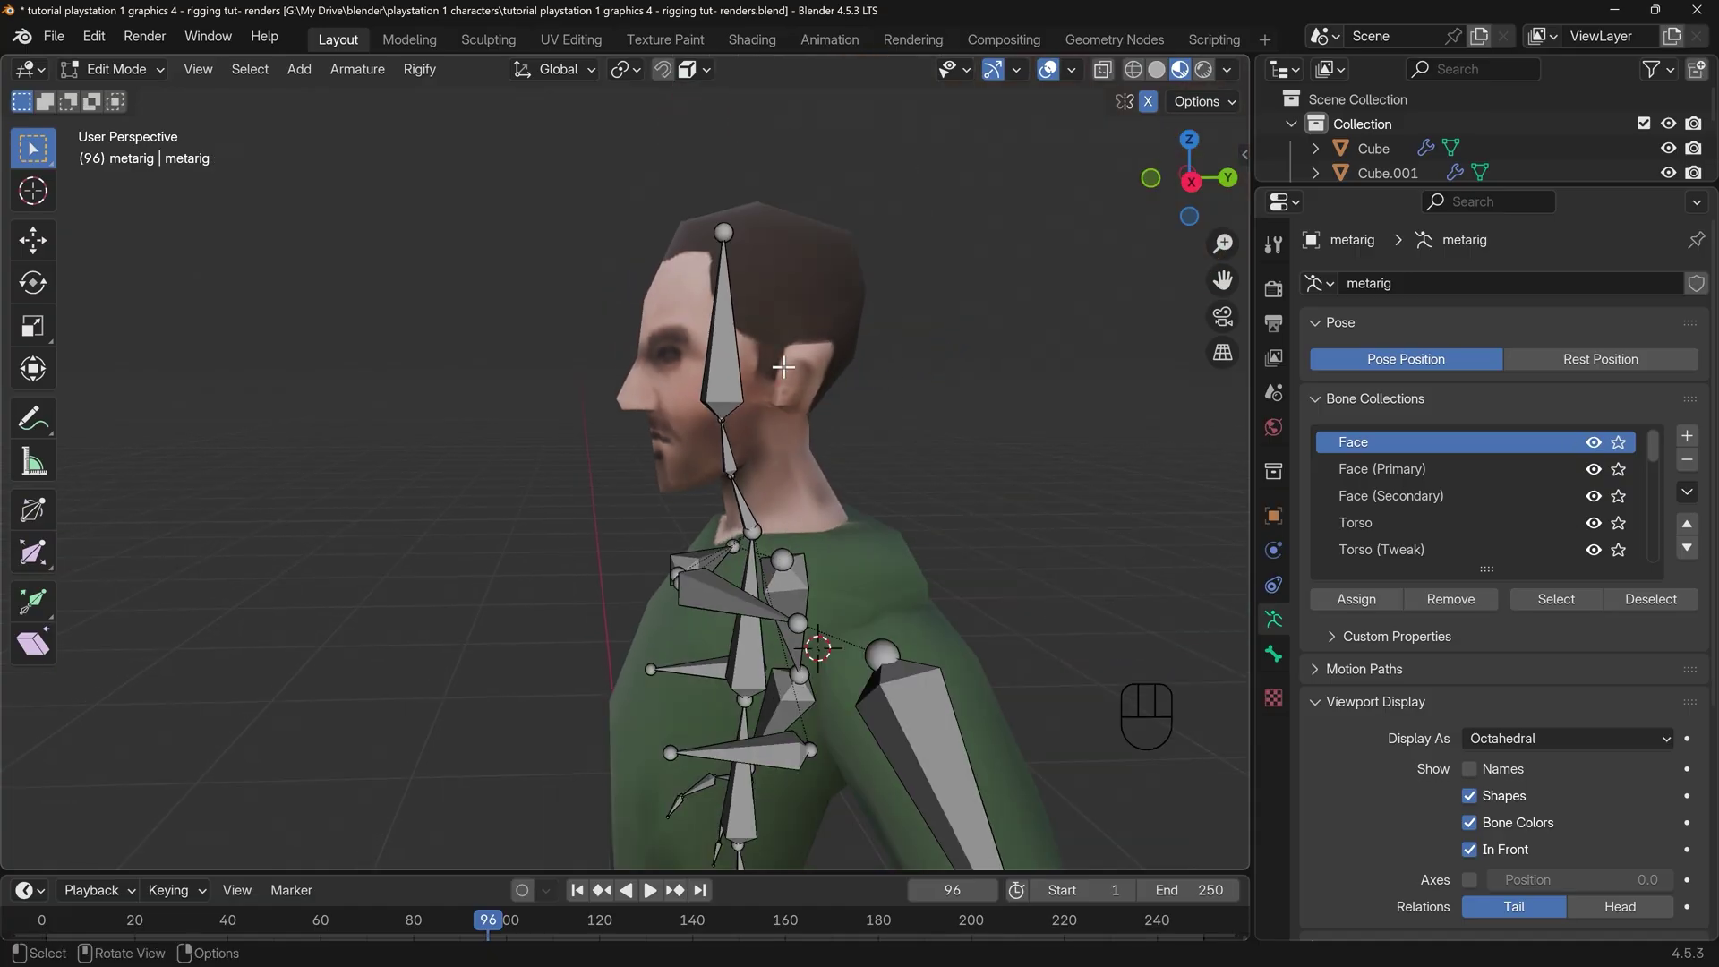
{"action": "left_click", "coordinate": [714, 368]}
{"action": "left_click", "coordinate": [736, 475], "text": "ctrl"}
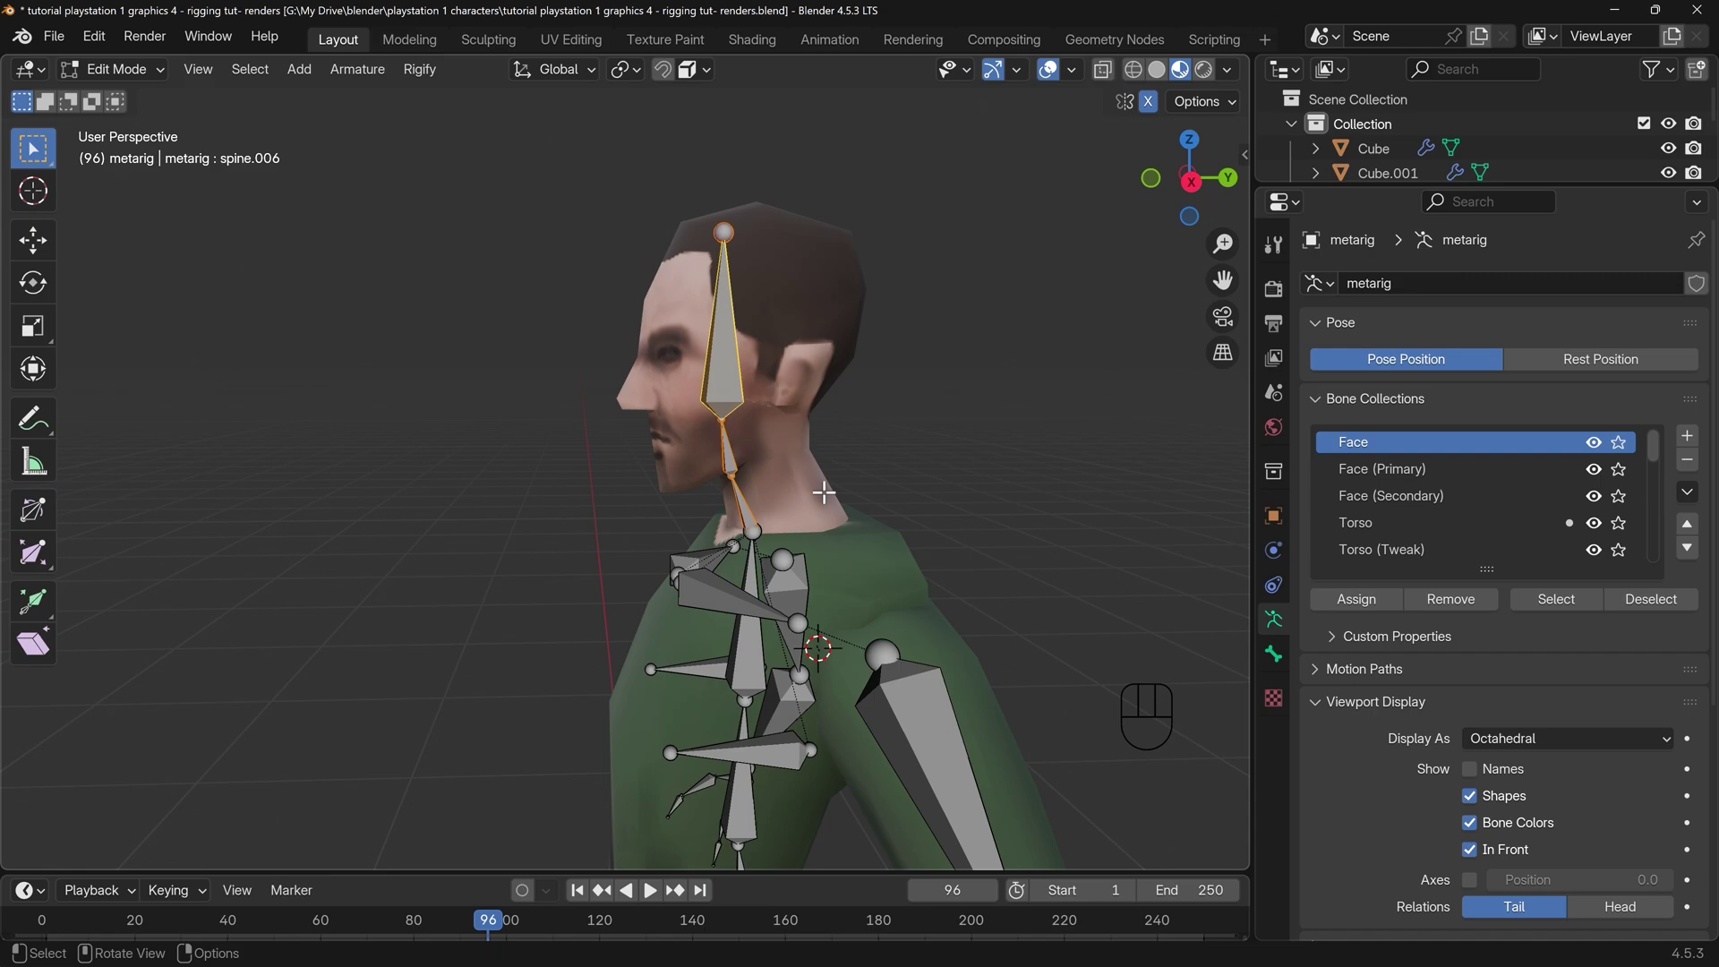
{"action": "key", "text": "g"}
{"action": "key", "text": "y"}
{"action": "right_click", "coordinate": [777, 555]}
{"action": "middle_click_drag", "start_coordinate": [810, 543], "coordinate": [909, 411], "text": "shift"}
{"action": "scroll", "coordinate": [809, 427], "scroll_direction": "up", "scroll_amount": 4}
{"action": "left_click_drag", "start_coordinate": [900, 344], "coordinate": [986, 378], "text": "shift"}
{"action": "middle_click_drag", "start_coordinate": [1018, 378], "coordinate": [978, 337]}
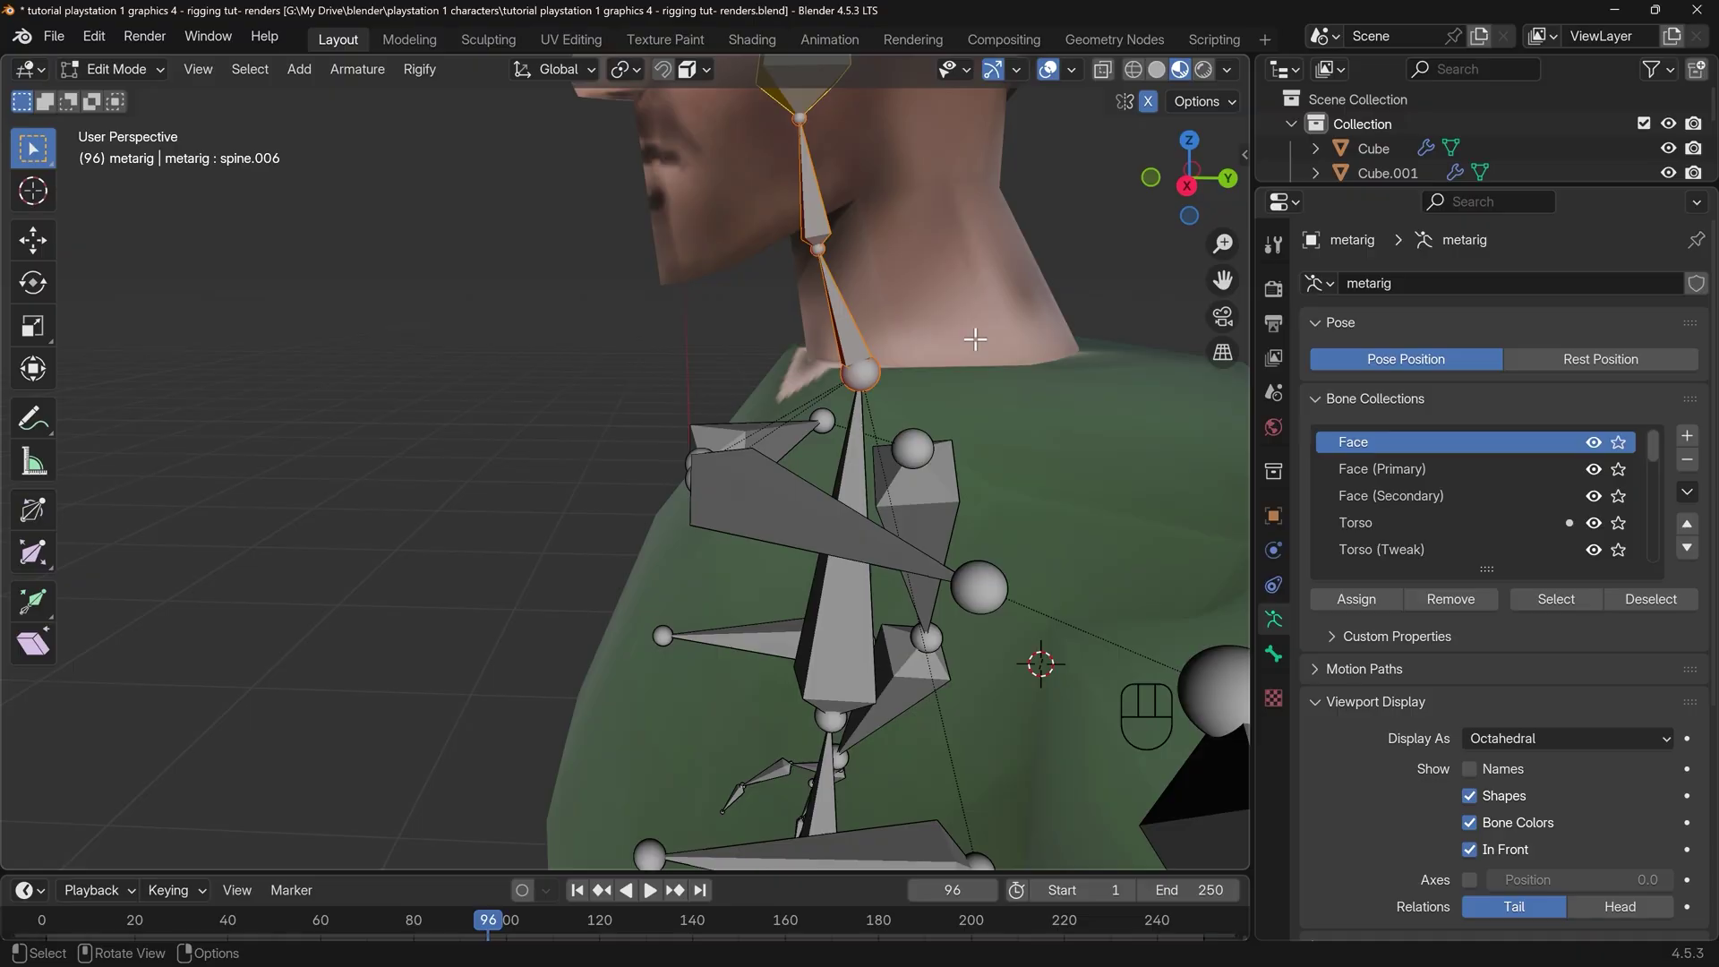
{"action": "key", "text": "g"}
{"action": "key", "text": "y"}
{"action": "left_click", "coordinate": [1063, 340]}
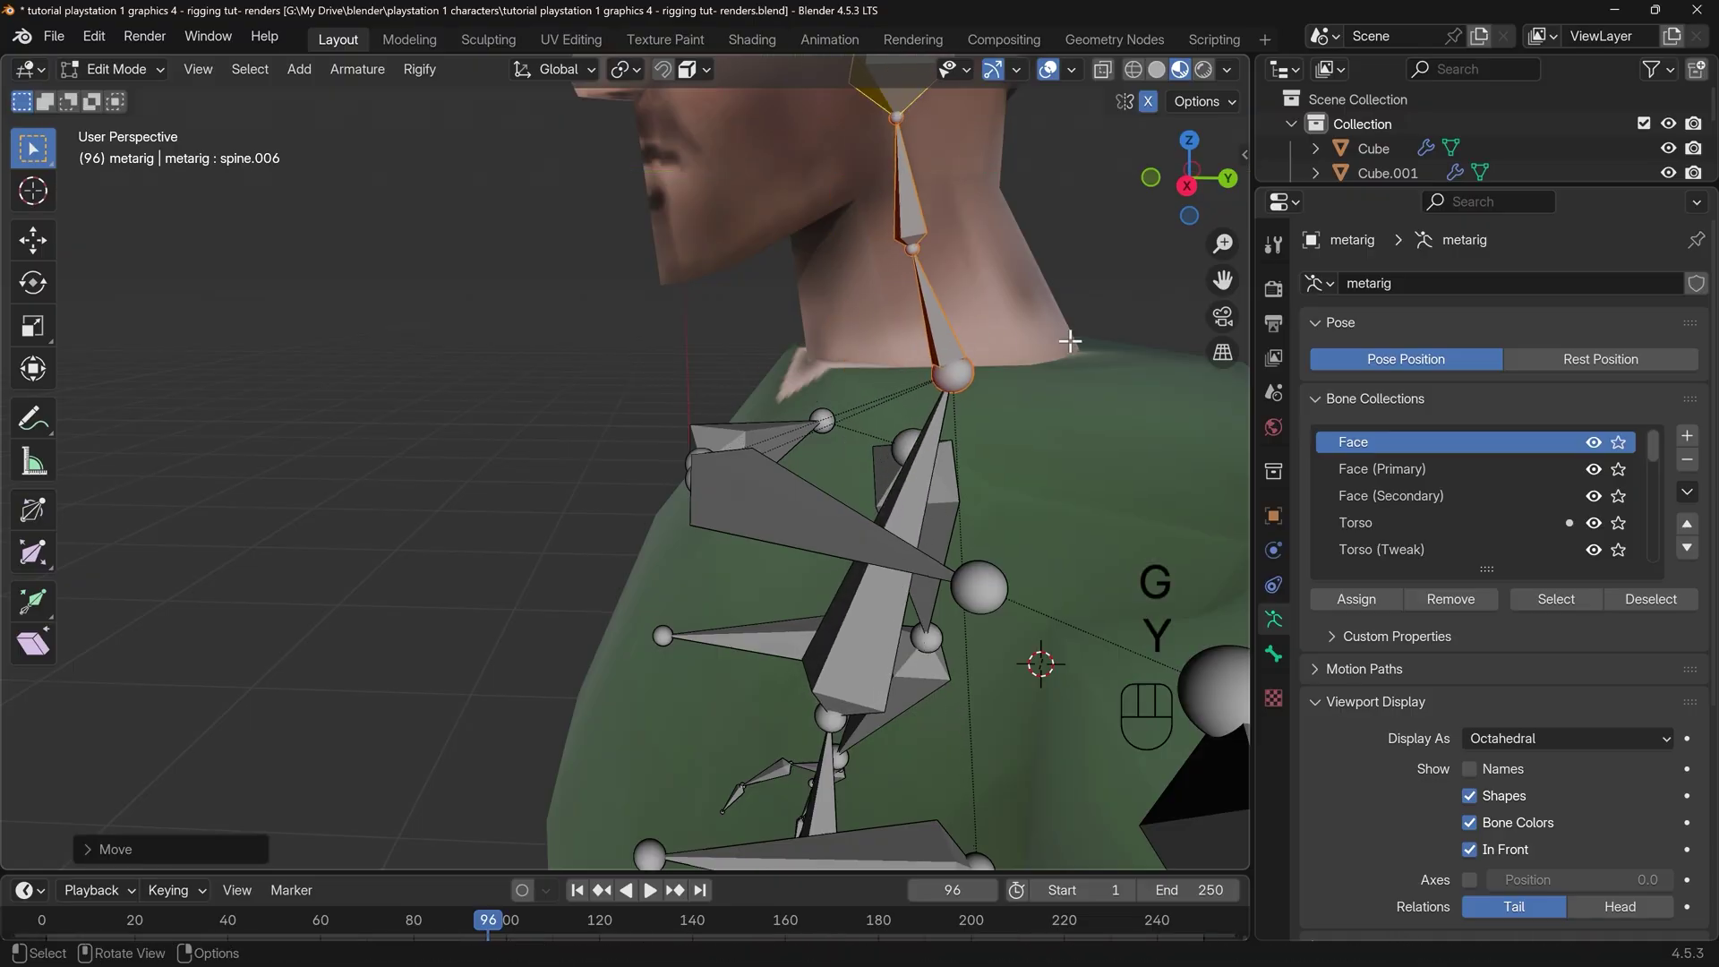
{"action": "scroll", "coordinate": [998, 372], "scroll_direction": "down", "scroll_amount": 4}
{"action": "middle_click_drag", "start_coordinate": [997, 372], "coordinate": [929, 326]}
{"action": "scroll", "coordinate": [967, 457], "scroll_direction": "down", "scroll_amount": 1}
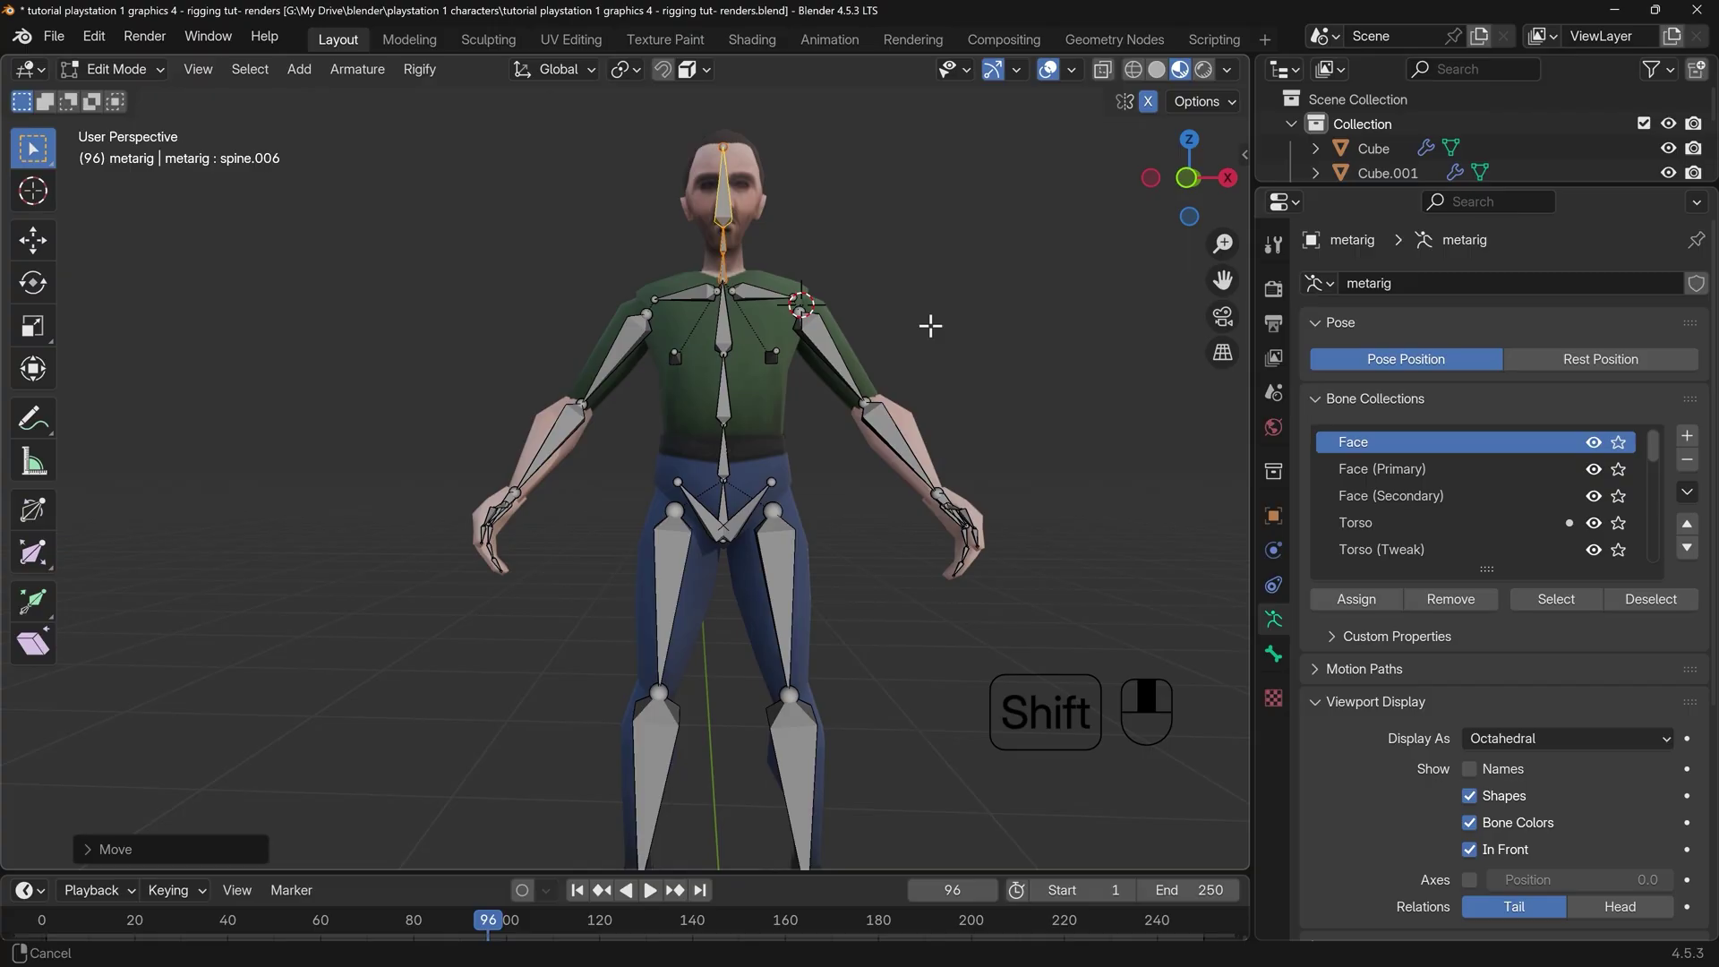
{"action": "scroll", "coordinate": [948, 403], "scroll_direction": "down", "scroll_amount": 2}
{"action": "middle_click_drag", "start_coordinate": [951, 431], "coordinate": [848, 486]}
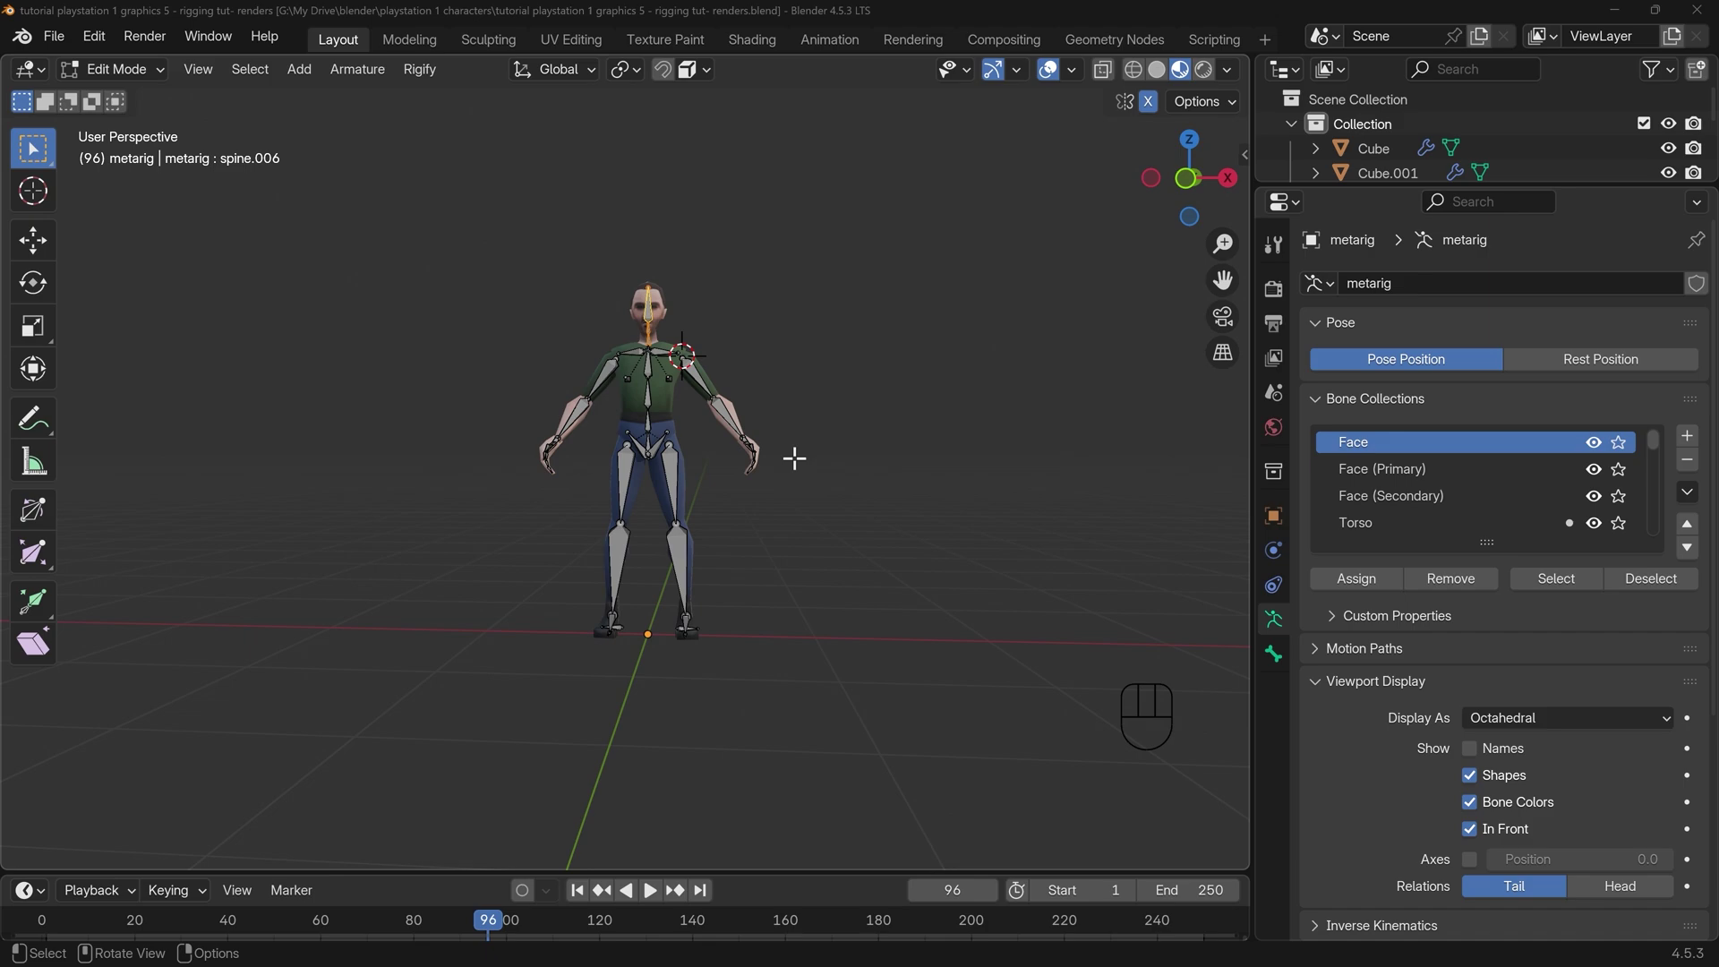
Return the metarig to Object Mode and display its transform values
{"action": "left_click", "coordinate": [121, 69]}
{"action": "left_click", "coordinate": [134, 98]}
{"action": "key", "text": "n"}
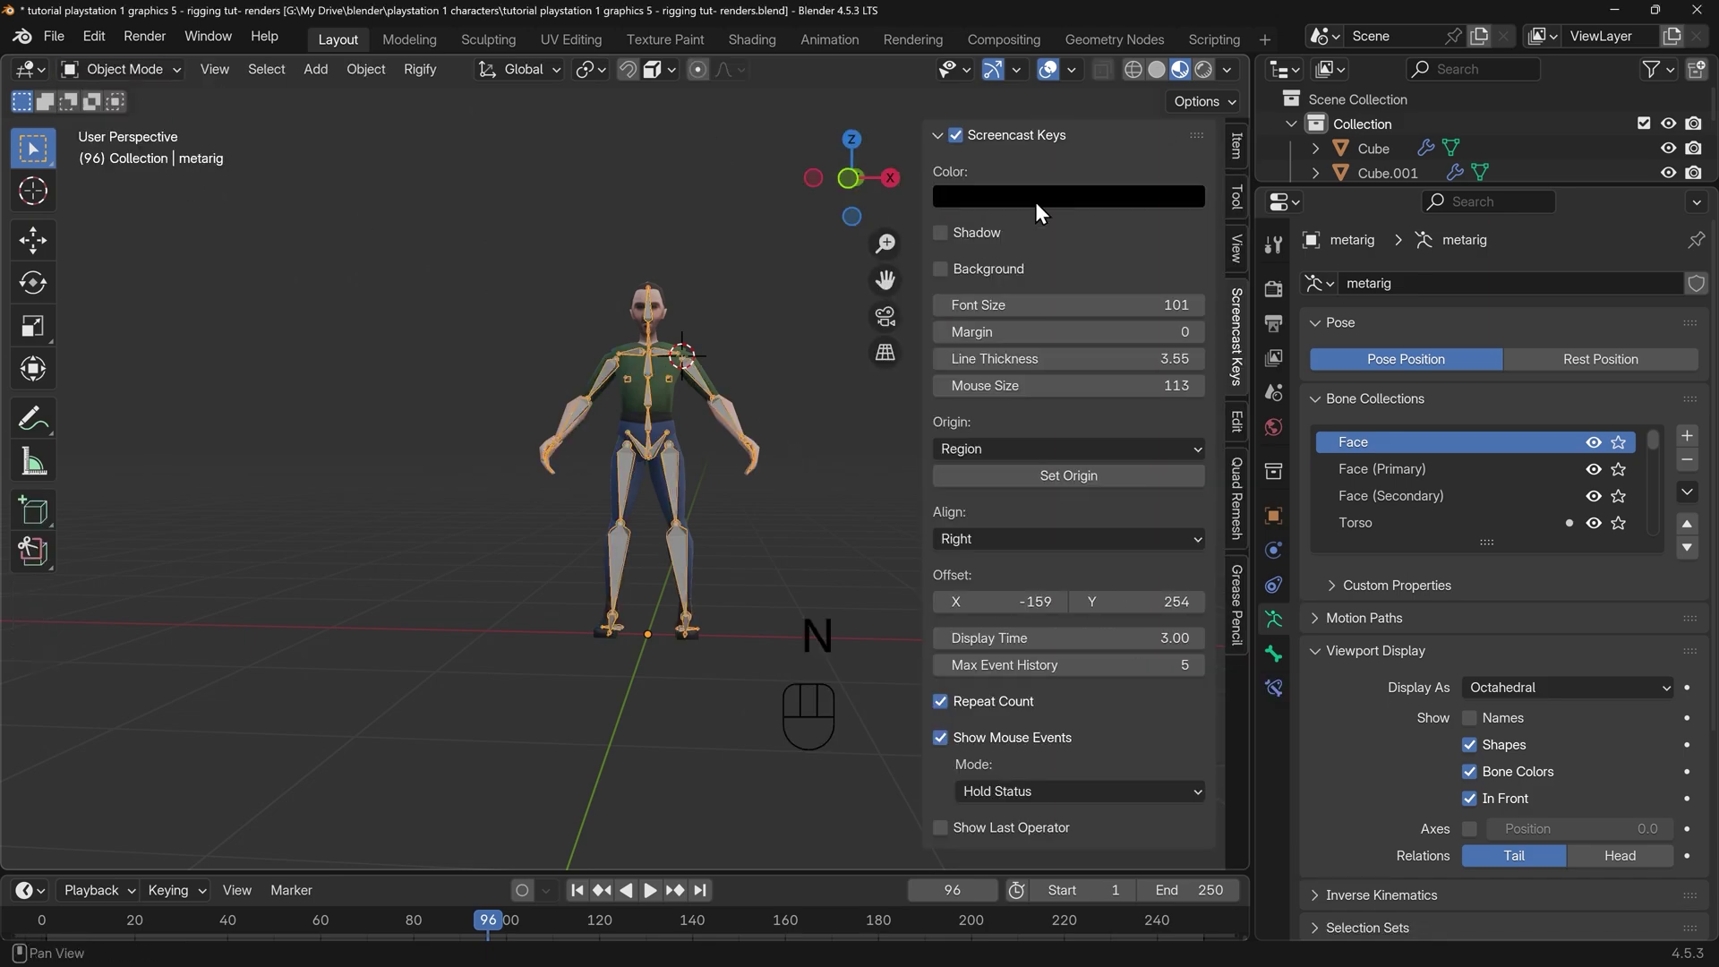
{"action": "left_click", "coordinate": [1236, 147]}
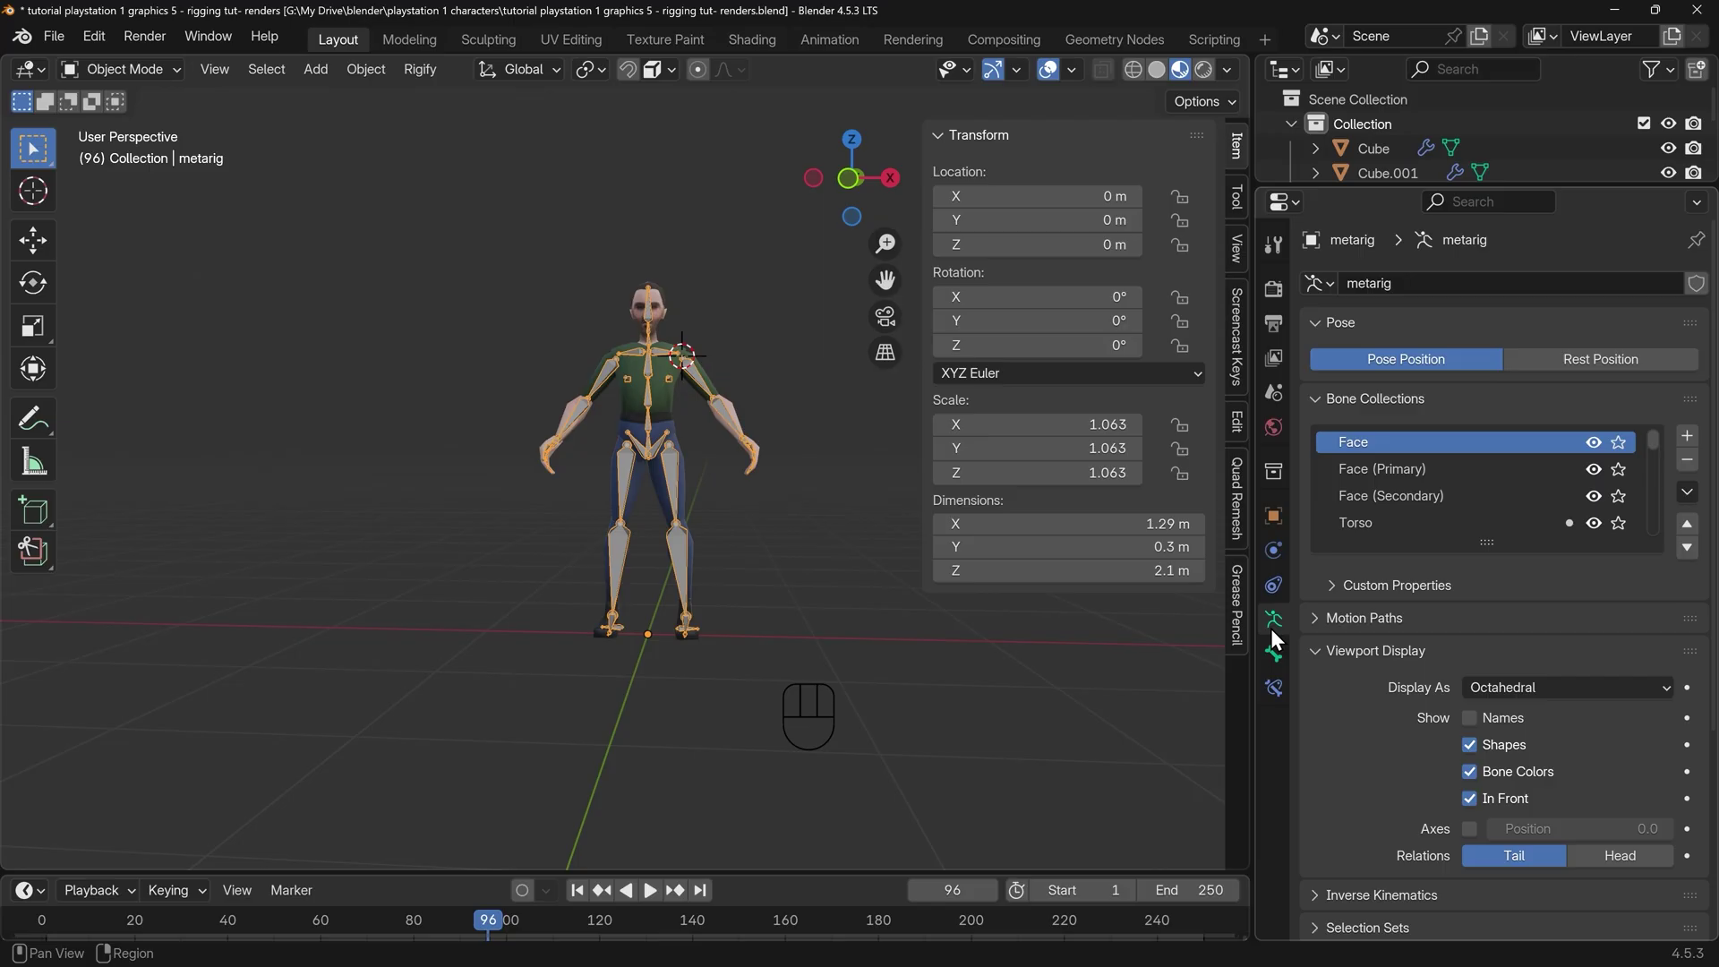
Try generating the Rigify rig from the metarig with its scale unapplied, and undo the generation
{"action": "scroll", "coordinate": [1499, 542], "scroll_direction": "down", "scroll_amount": 5}
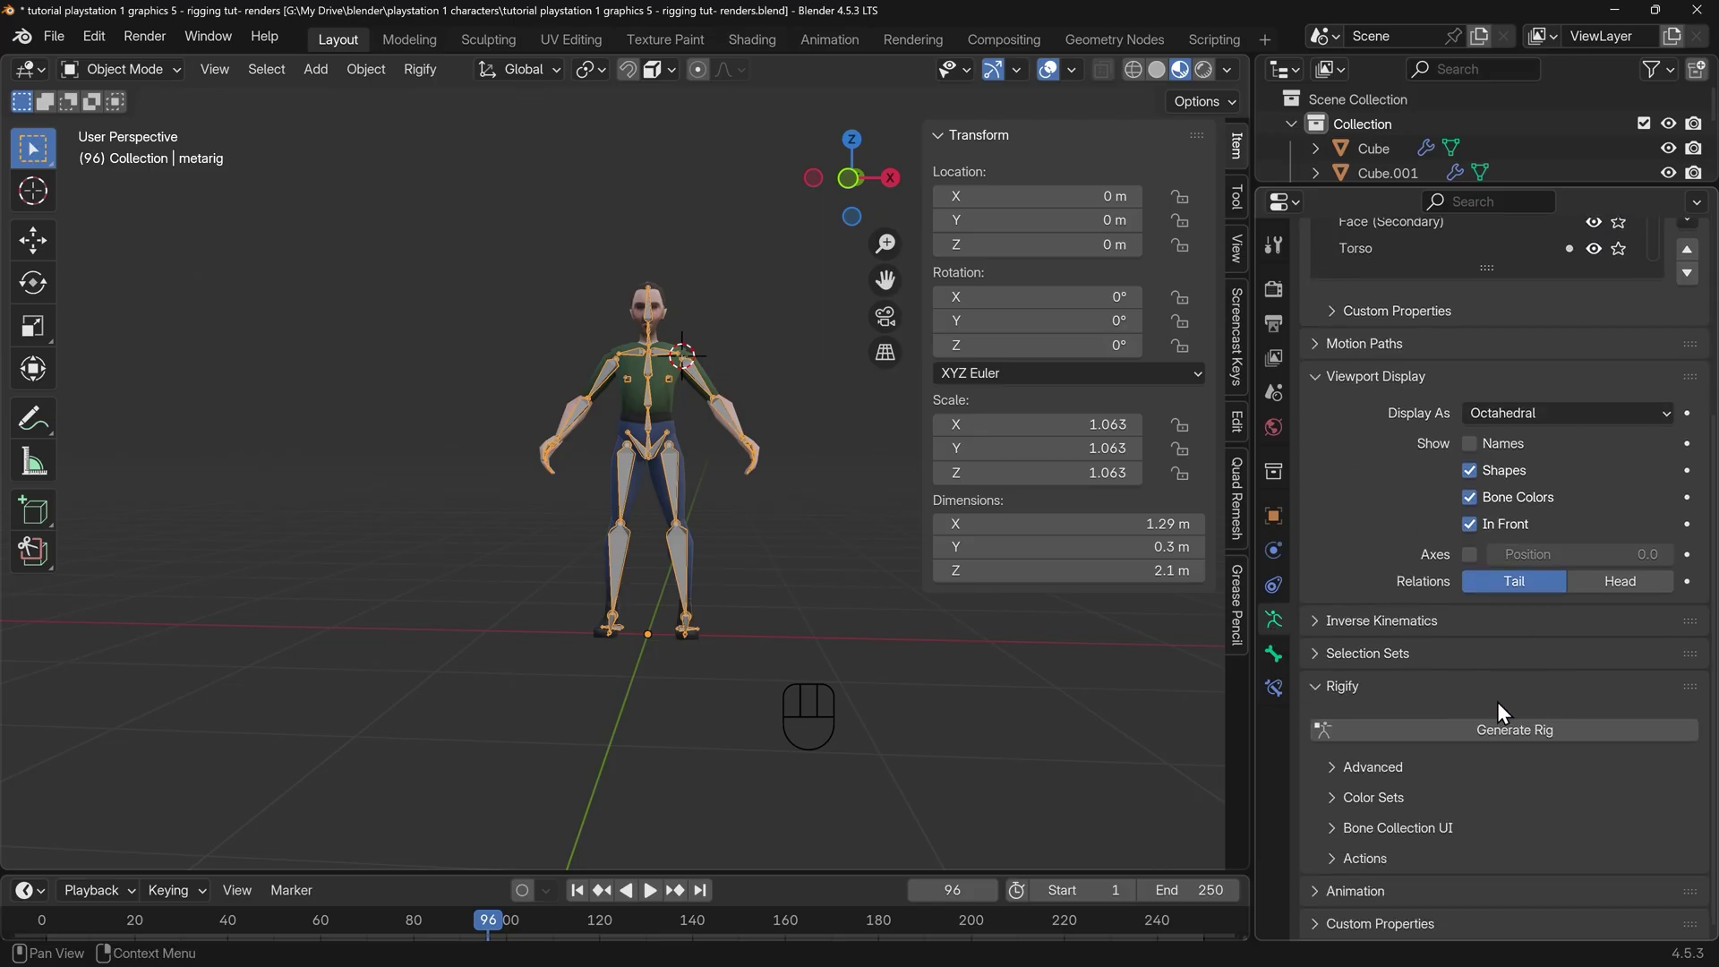
{"action": "left_click", "coordinate": [1527, 727]}
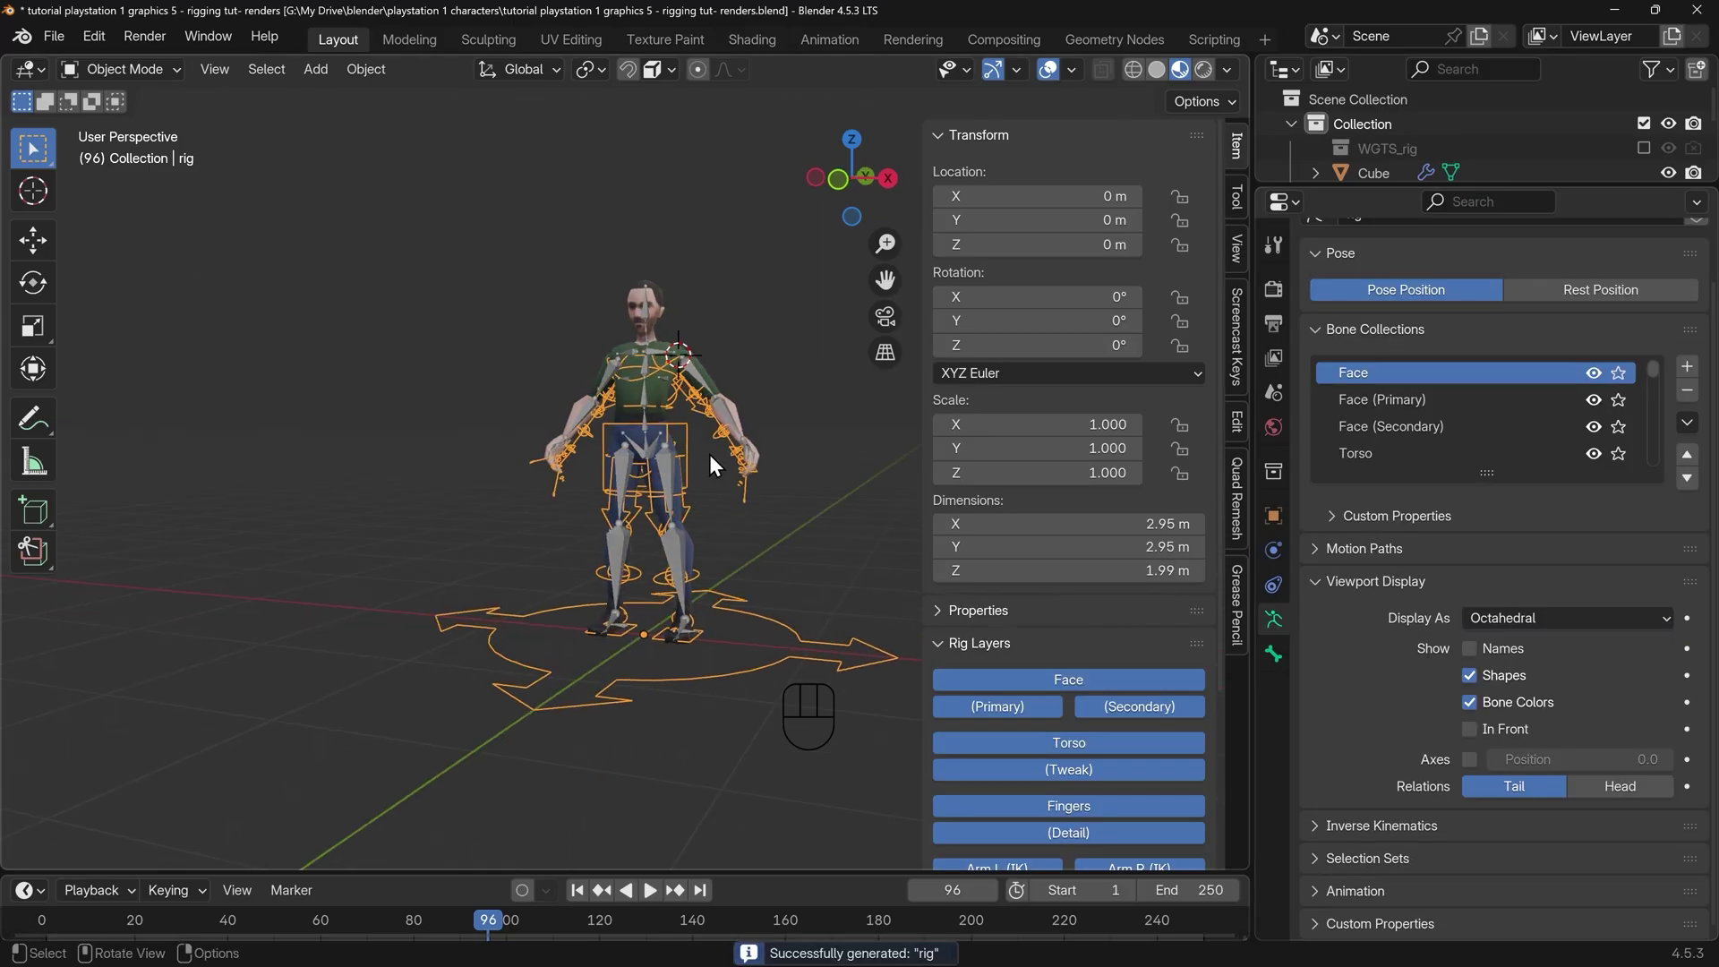
{"action": "scroll", "coordinate": [709, 454], "scroll_direction": "up", "scroll_amount": 4}
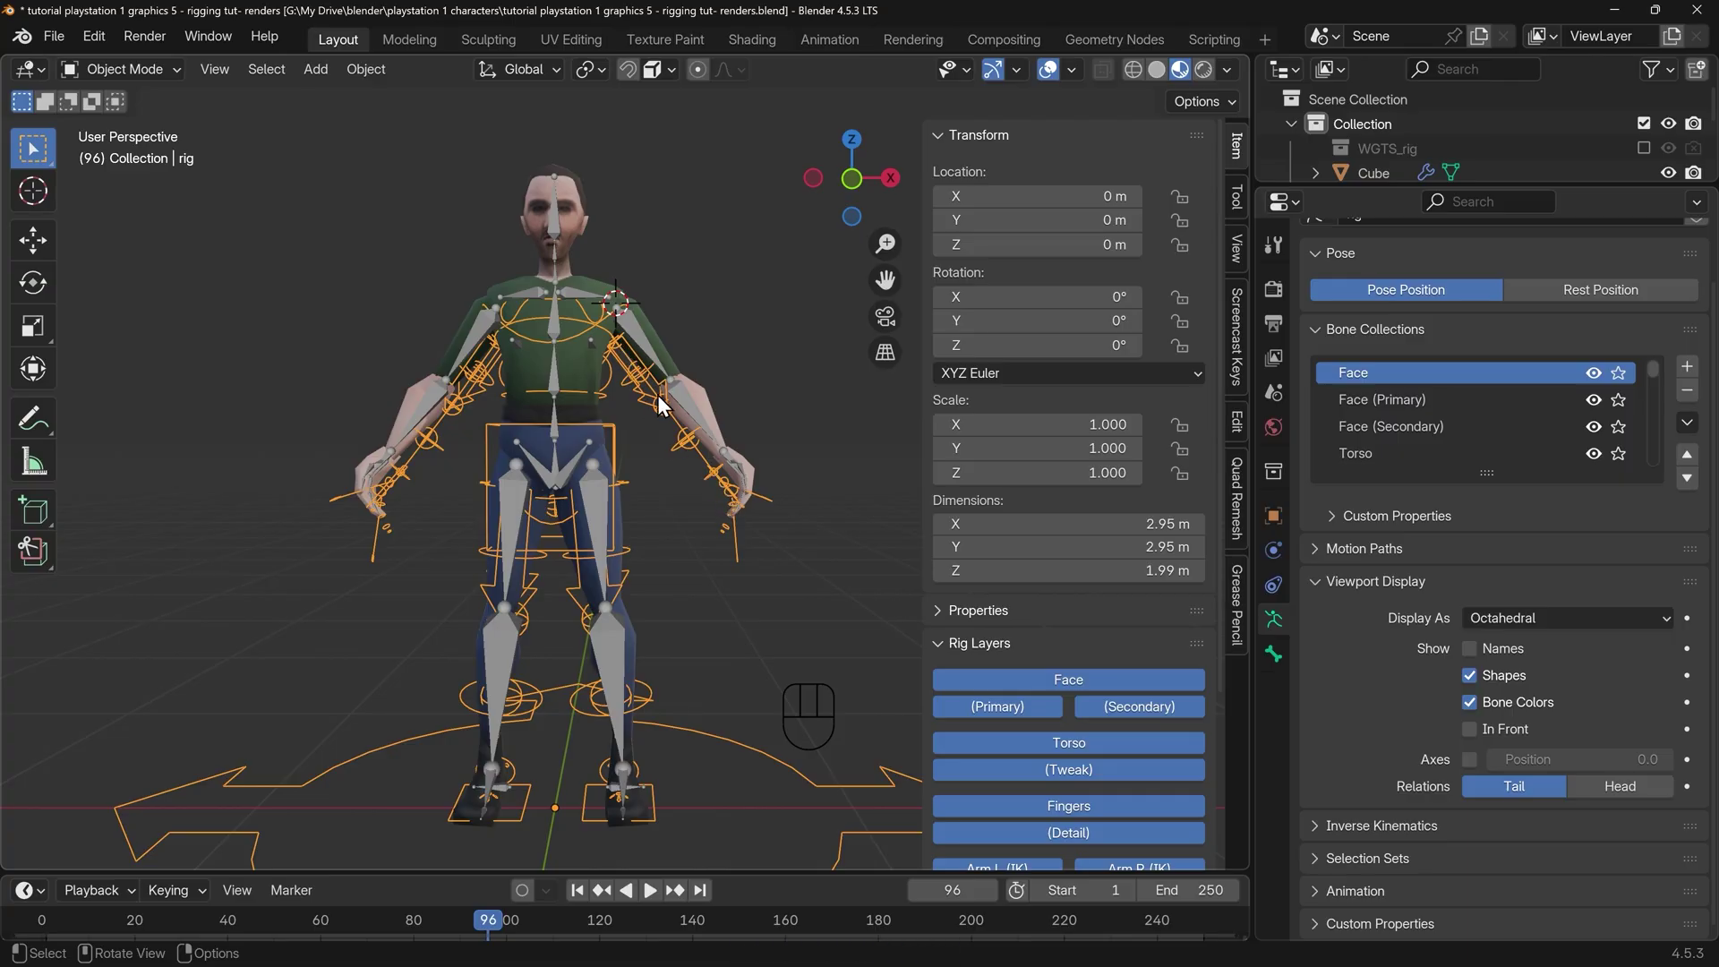
{"action": "key", "text": "ctrl+z"}
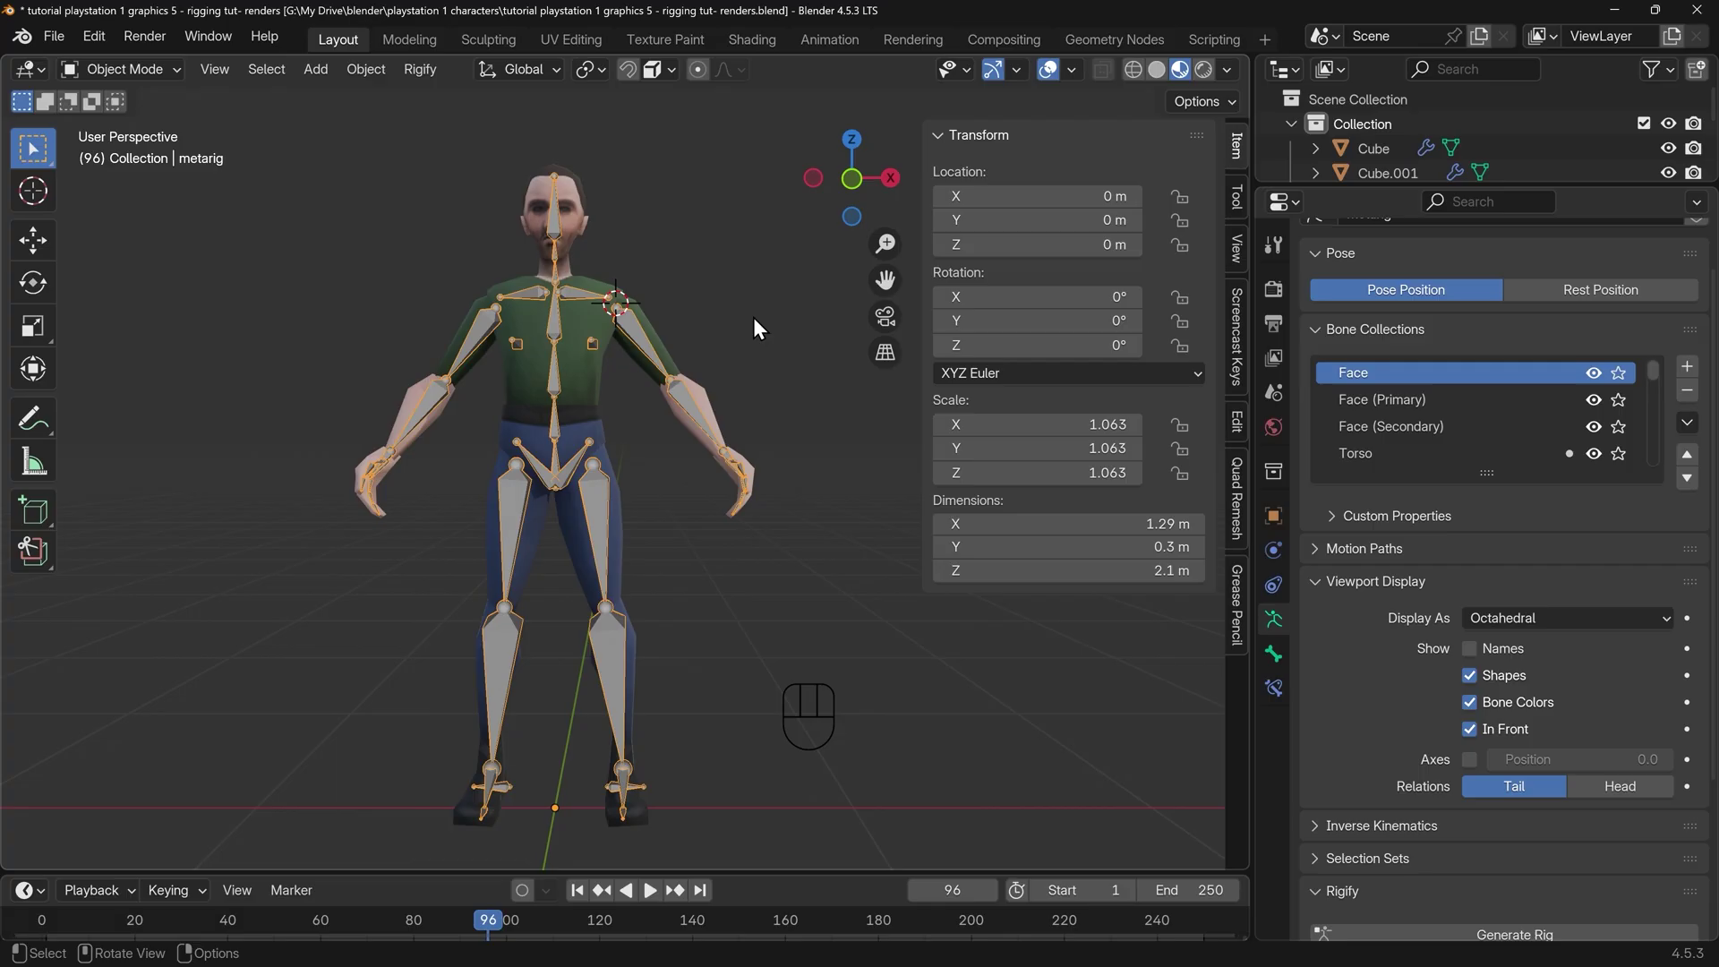
Apply the metarig's scale and generate the Rigify rig from it
{"action": "key", "text": "ctrl+a"}
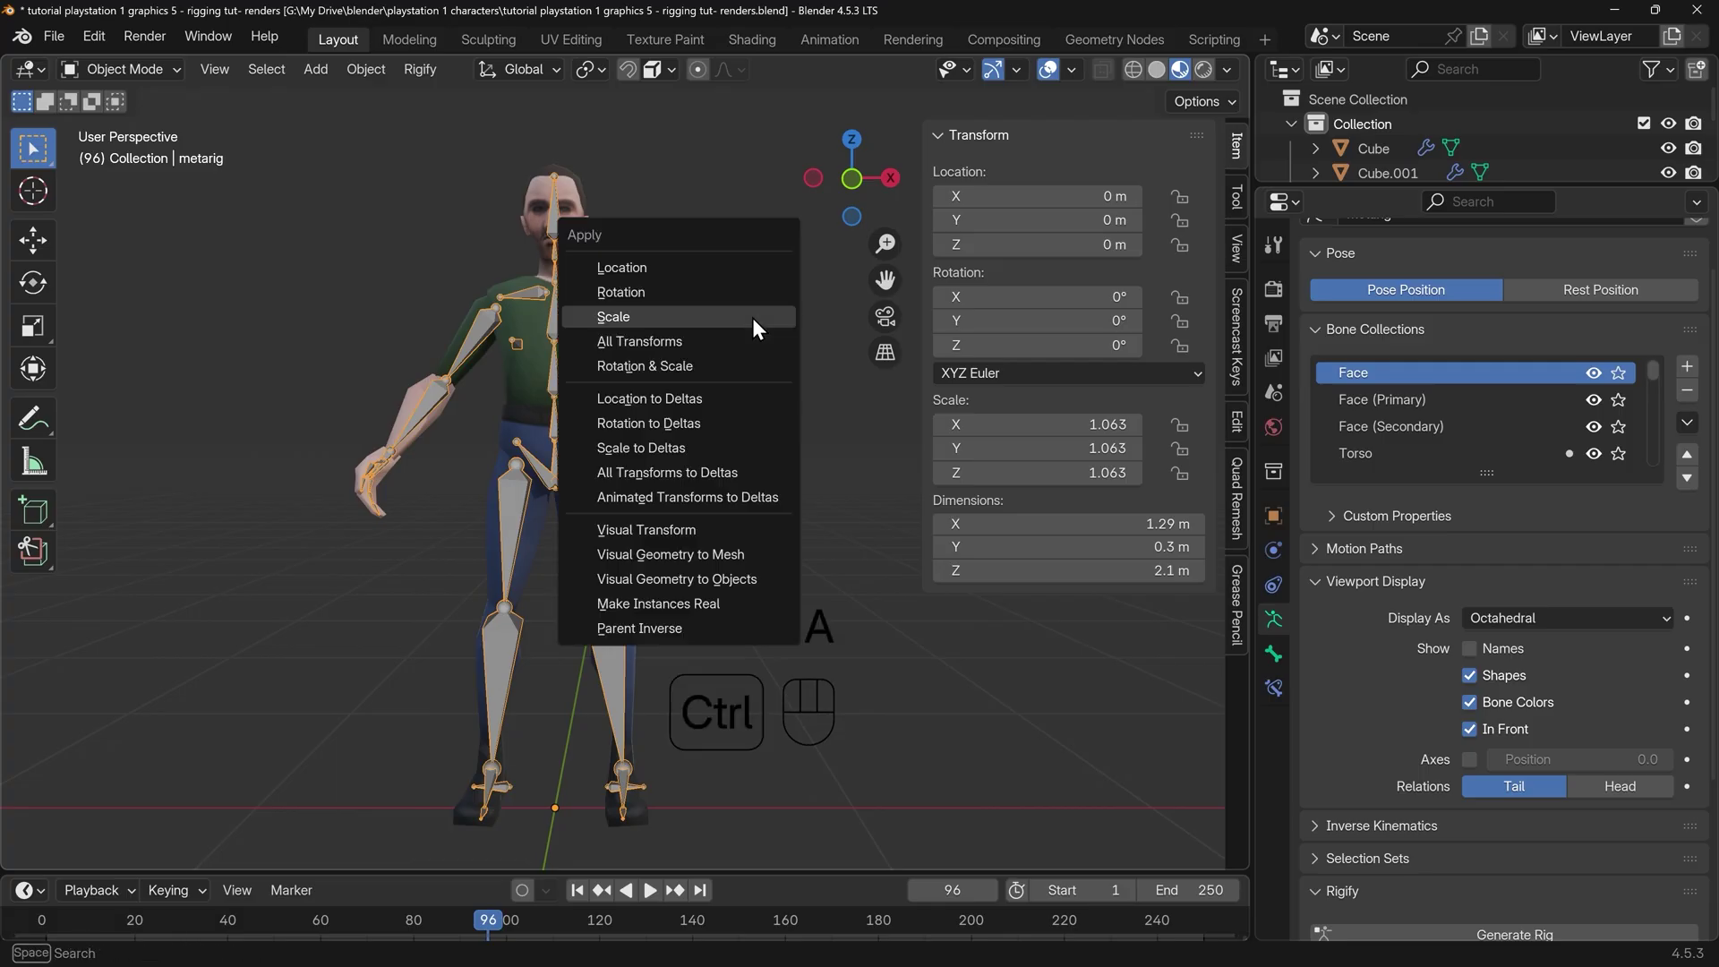
{"action": "left_click", "coordinate": [665, 319]}
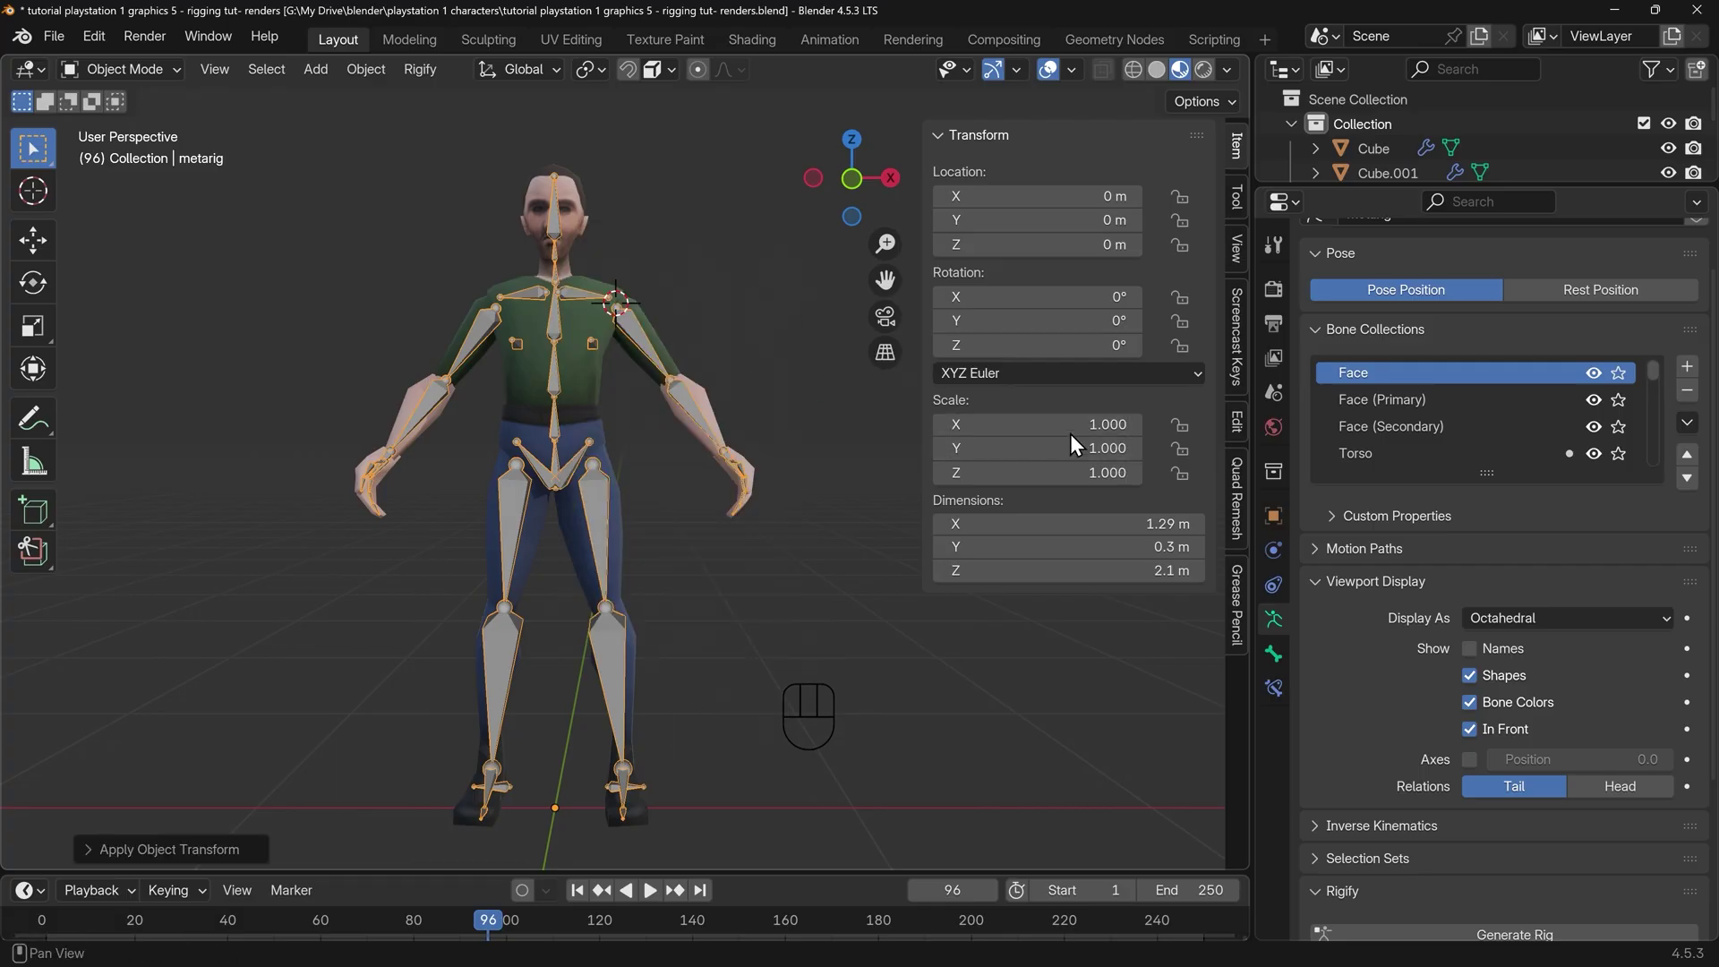
{"action": "scroll", "coordinate": [1527, 646], "scroll_direction": "down", "scroll_amount": 4}
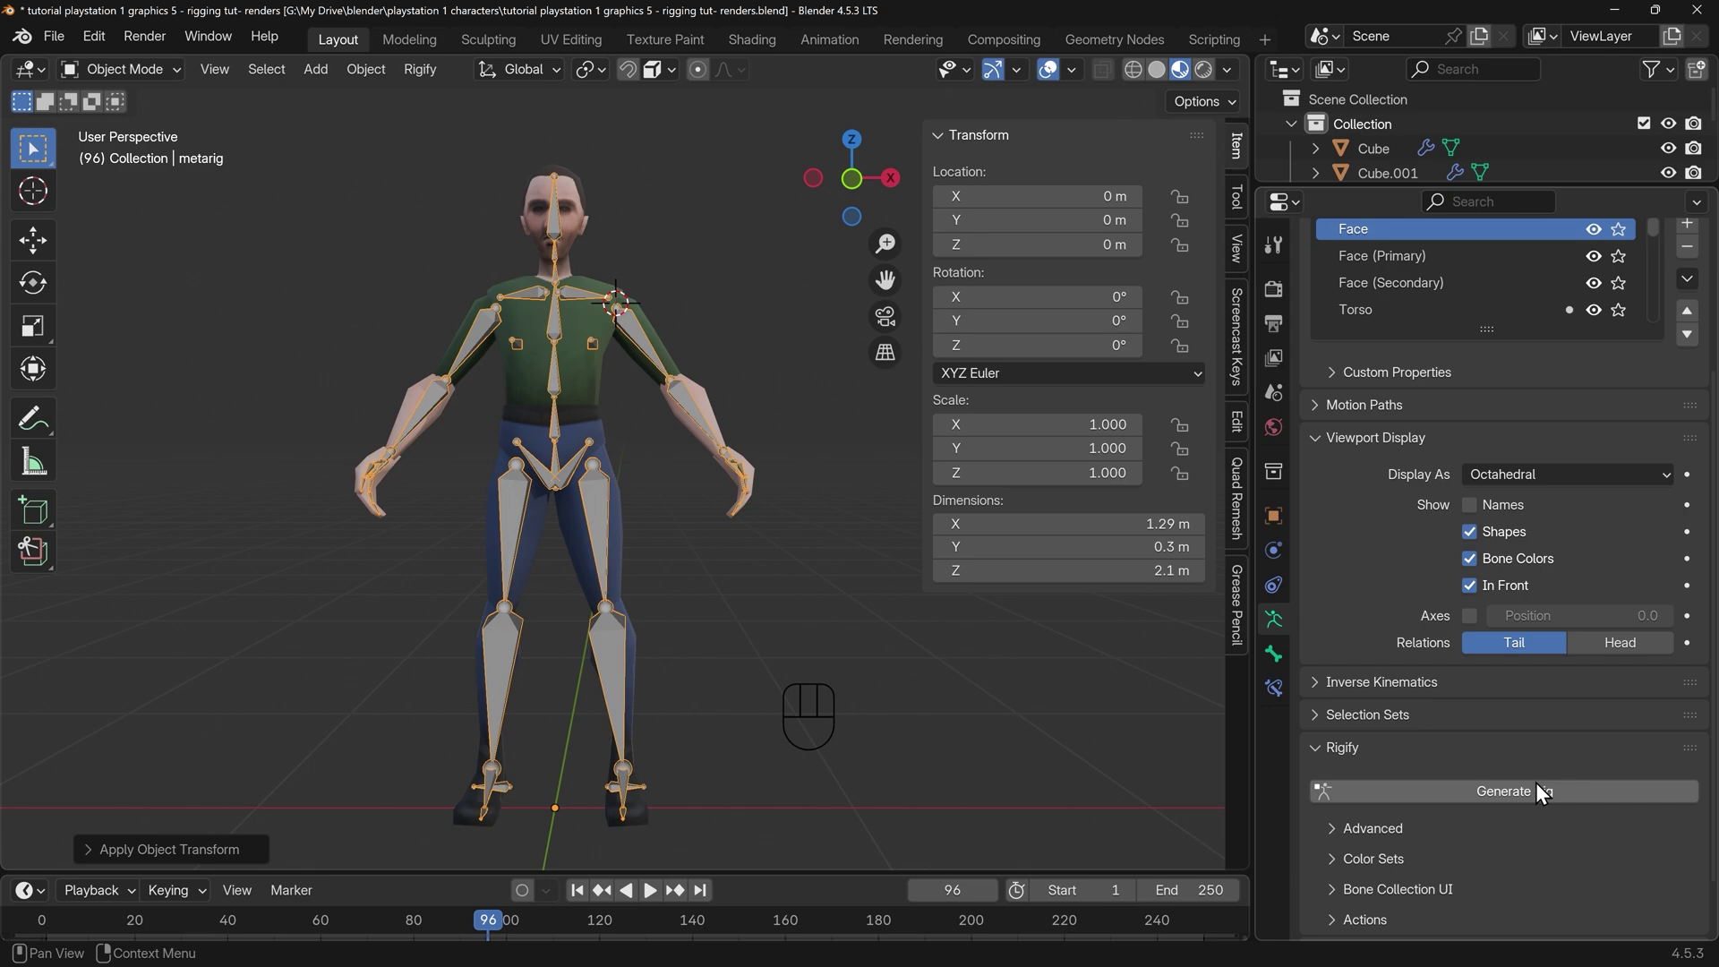
{"action": "left_click", "coordinate": [1528, 788]}
{"action": "middle_click_drag", "start_coordinate": [686, 475], "coordinate": [663, 442]}
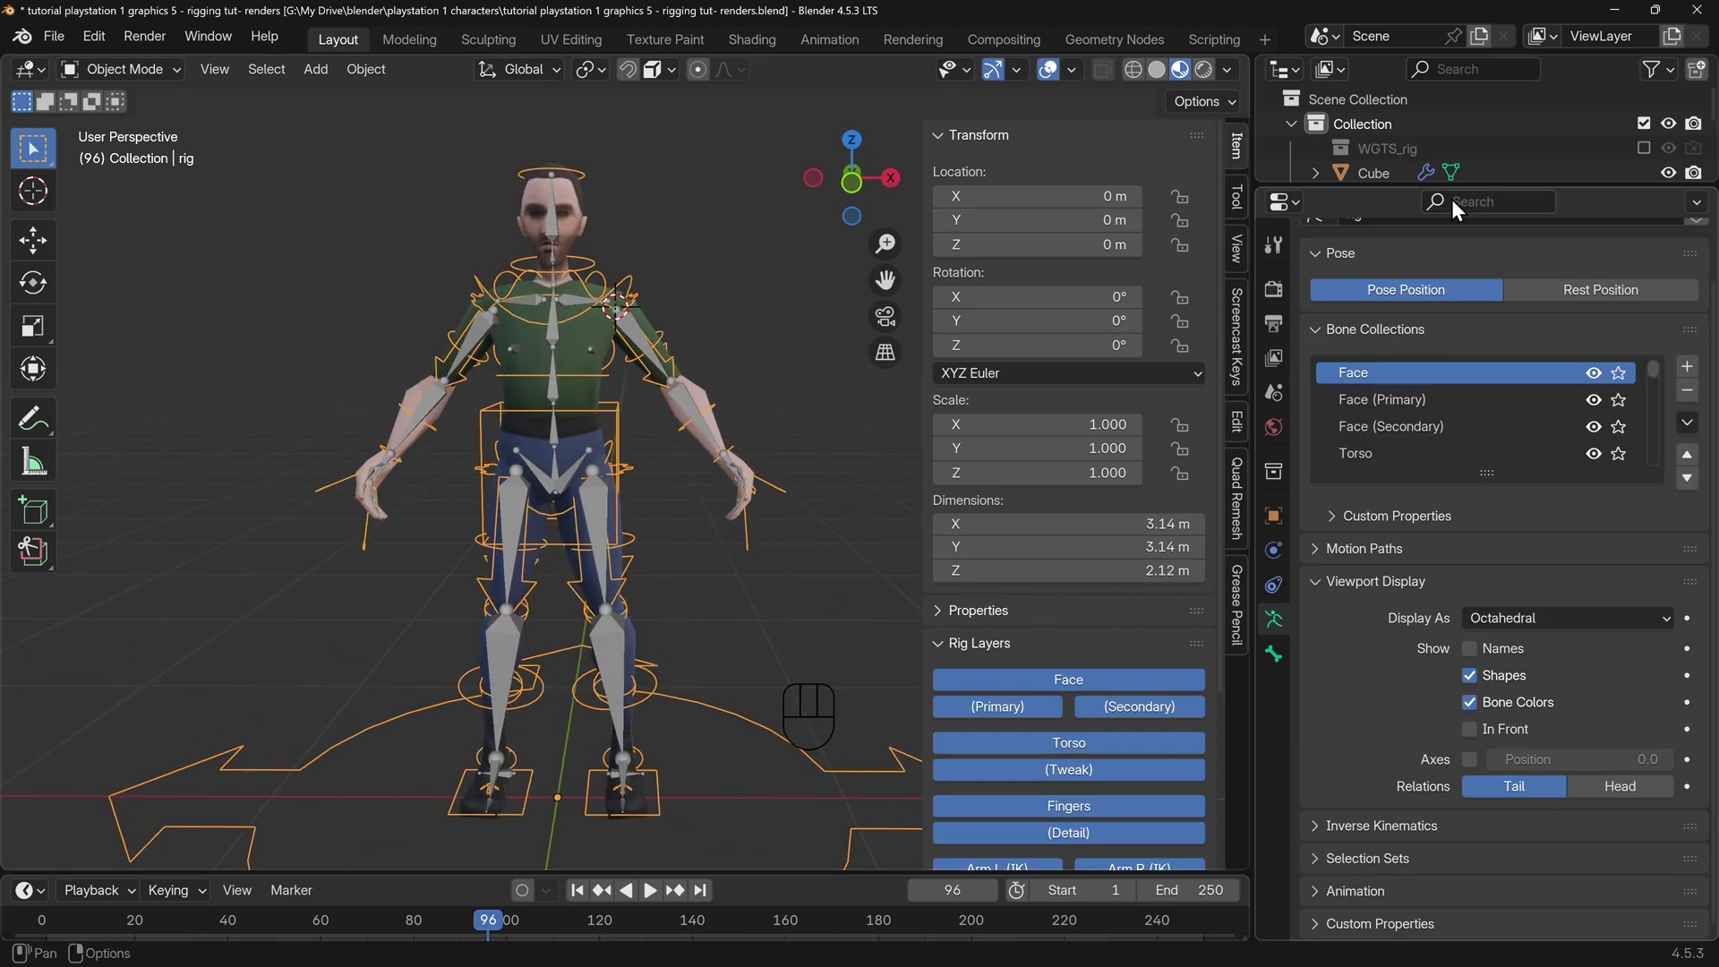
Hide the metarig in the viewport and disable it in renders, leaving the generated rig shown
{"action": "left_click_drag", "start_coordinate": [1459, 187], "coordinate": [1459, 382]}
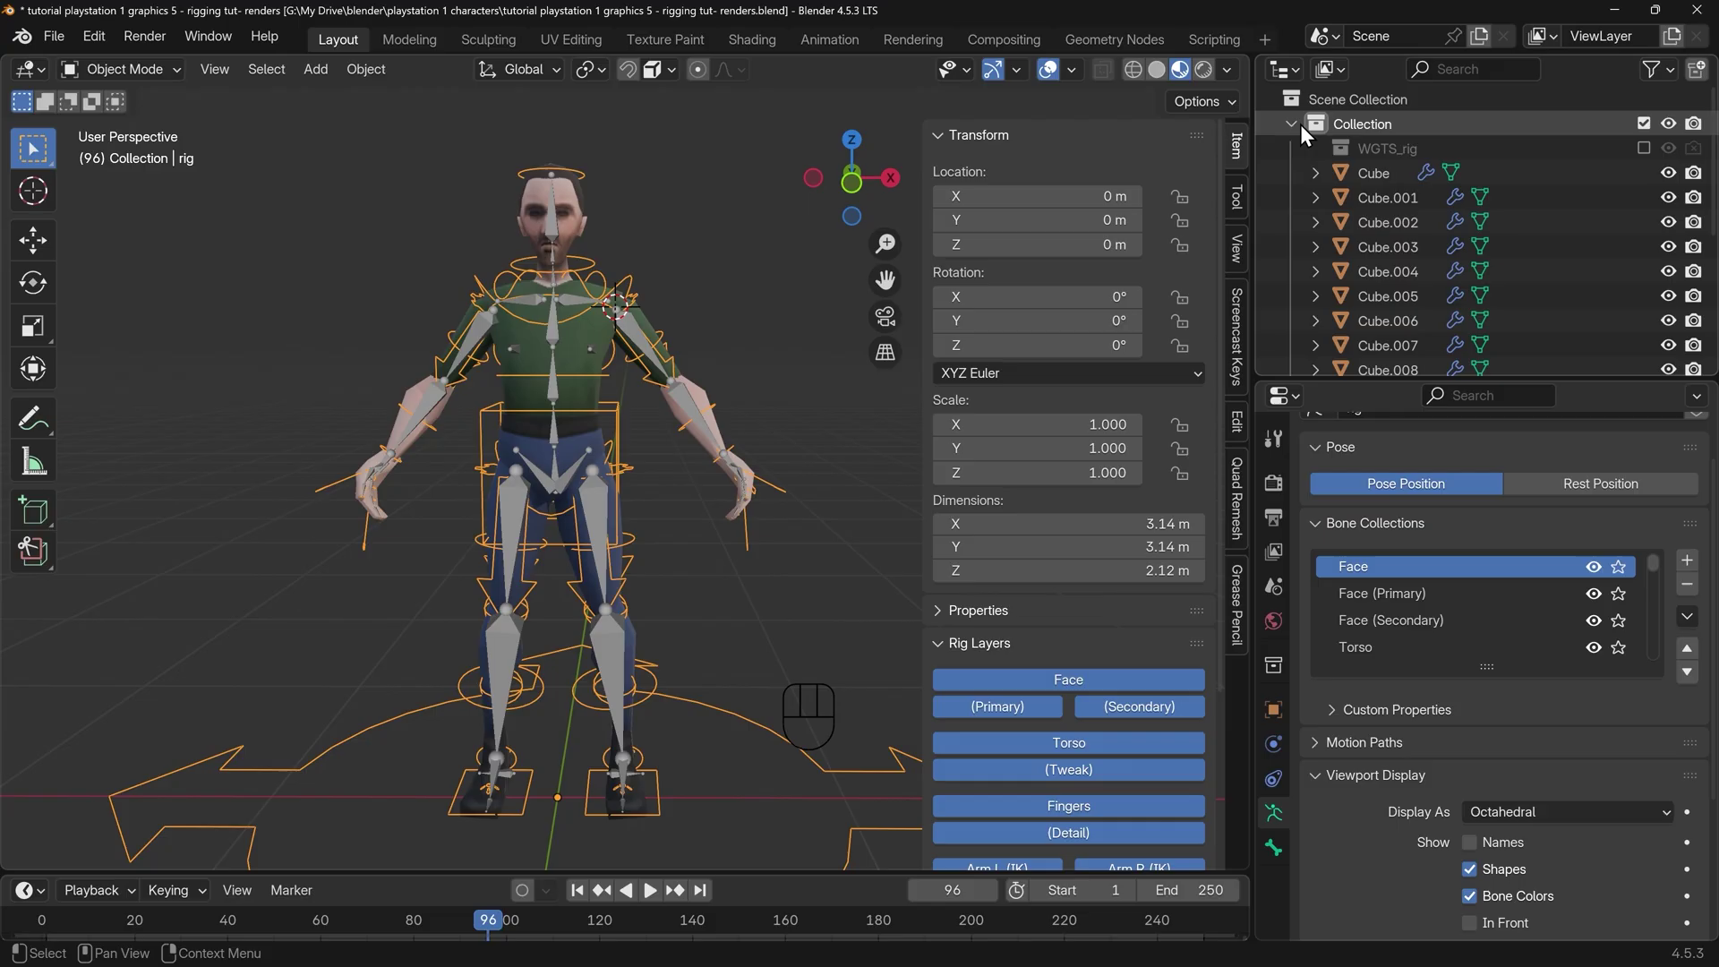
{"action": "scroll", "coordinate": [1297, 125], "scroll_direction": "down", "scroll_amount": 2}
{"action": "scroll", "coordinate": [1403, 249], "scroll_direction": "down", "scroll_amount": 4}
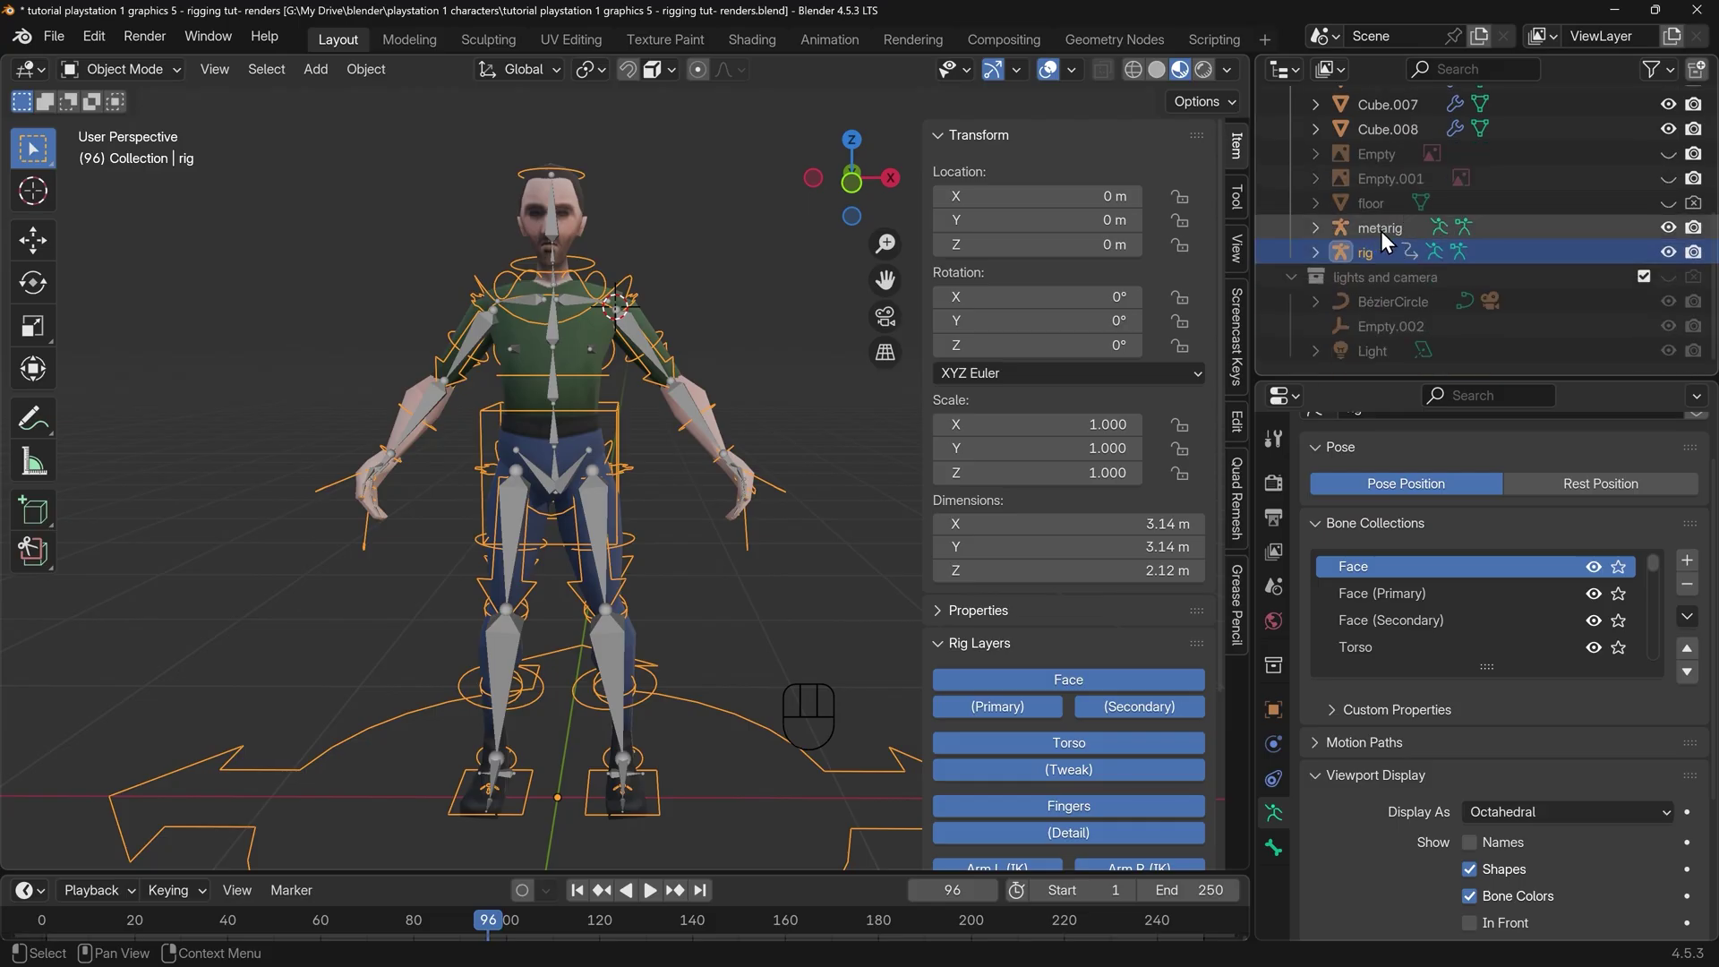
{"action": "left_click", "coordinate": [1381, 231]}
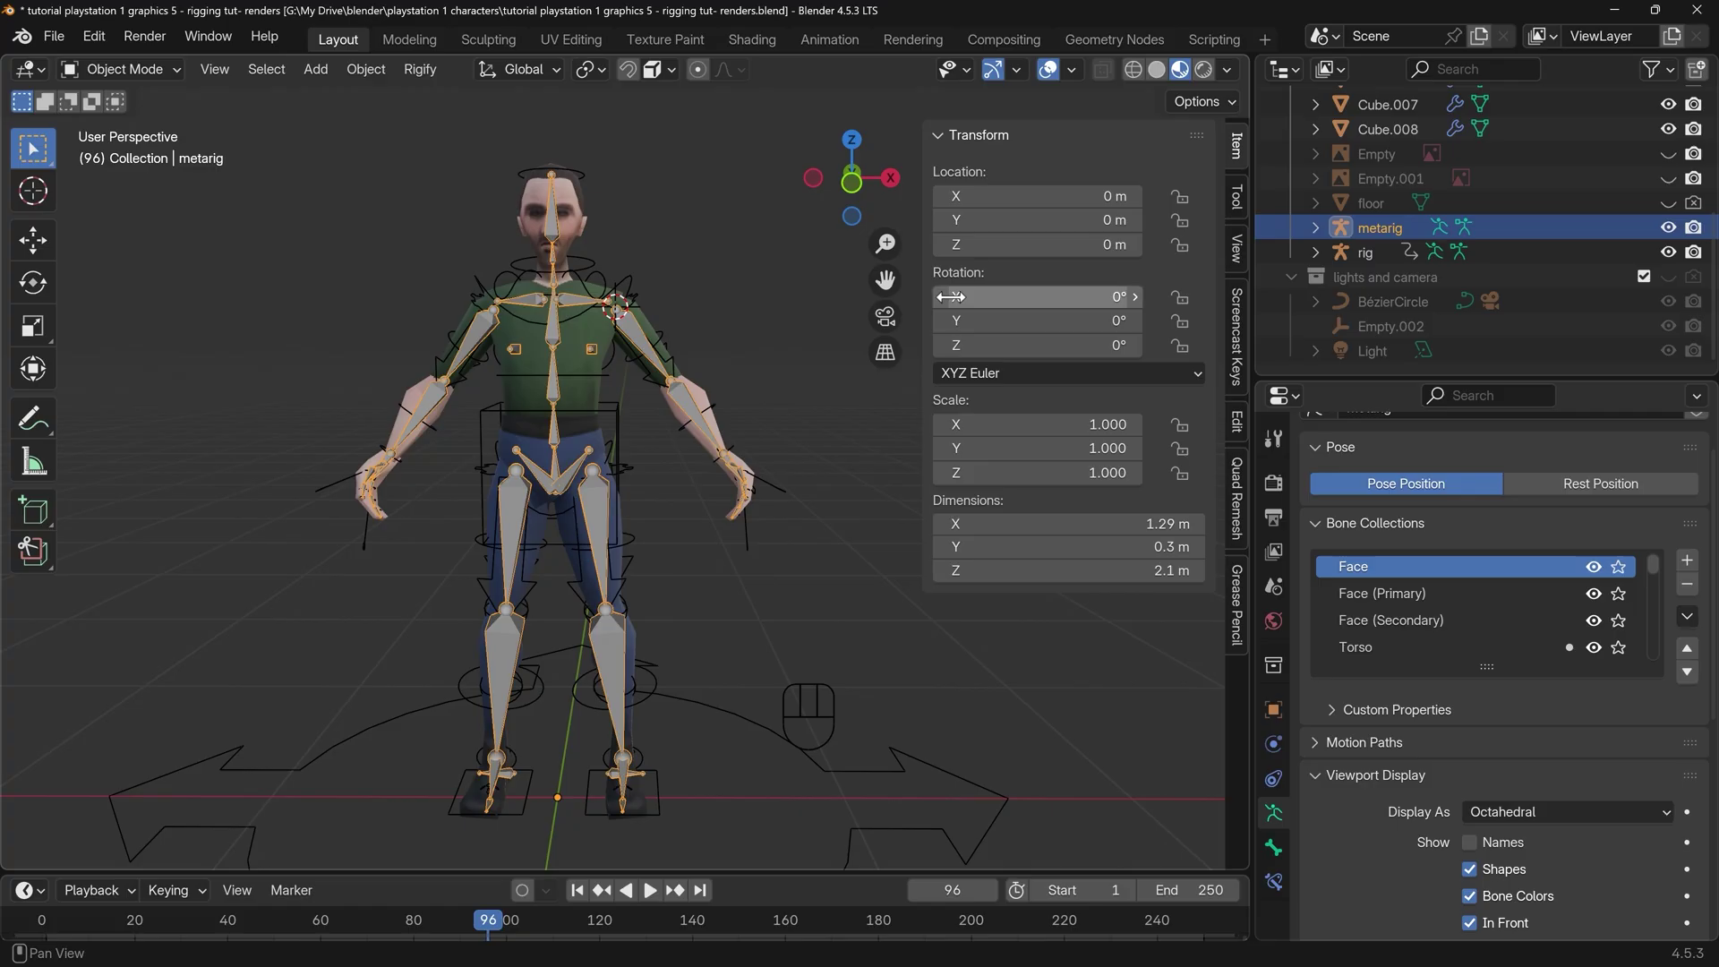
{"action": "left_click", "coordinate": [1367, 253]}
{"action": "middle_click_drag", "start_coordinate": [686, 463], "coordinate": [632, 481]}
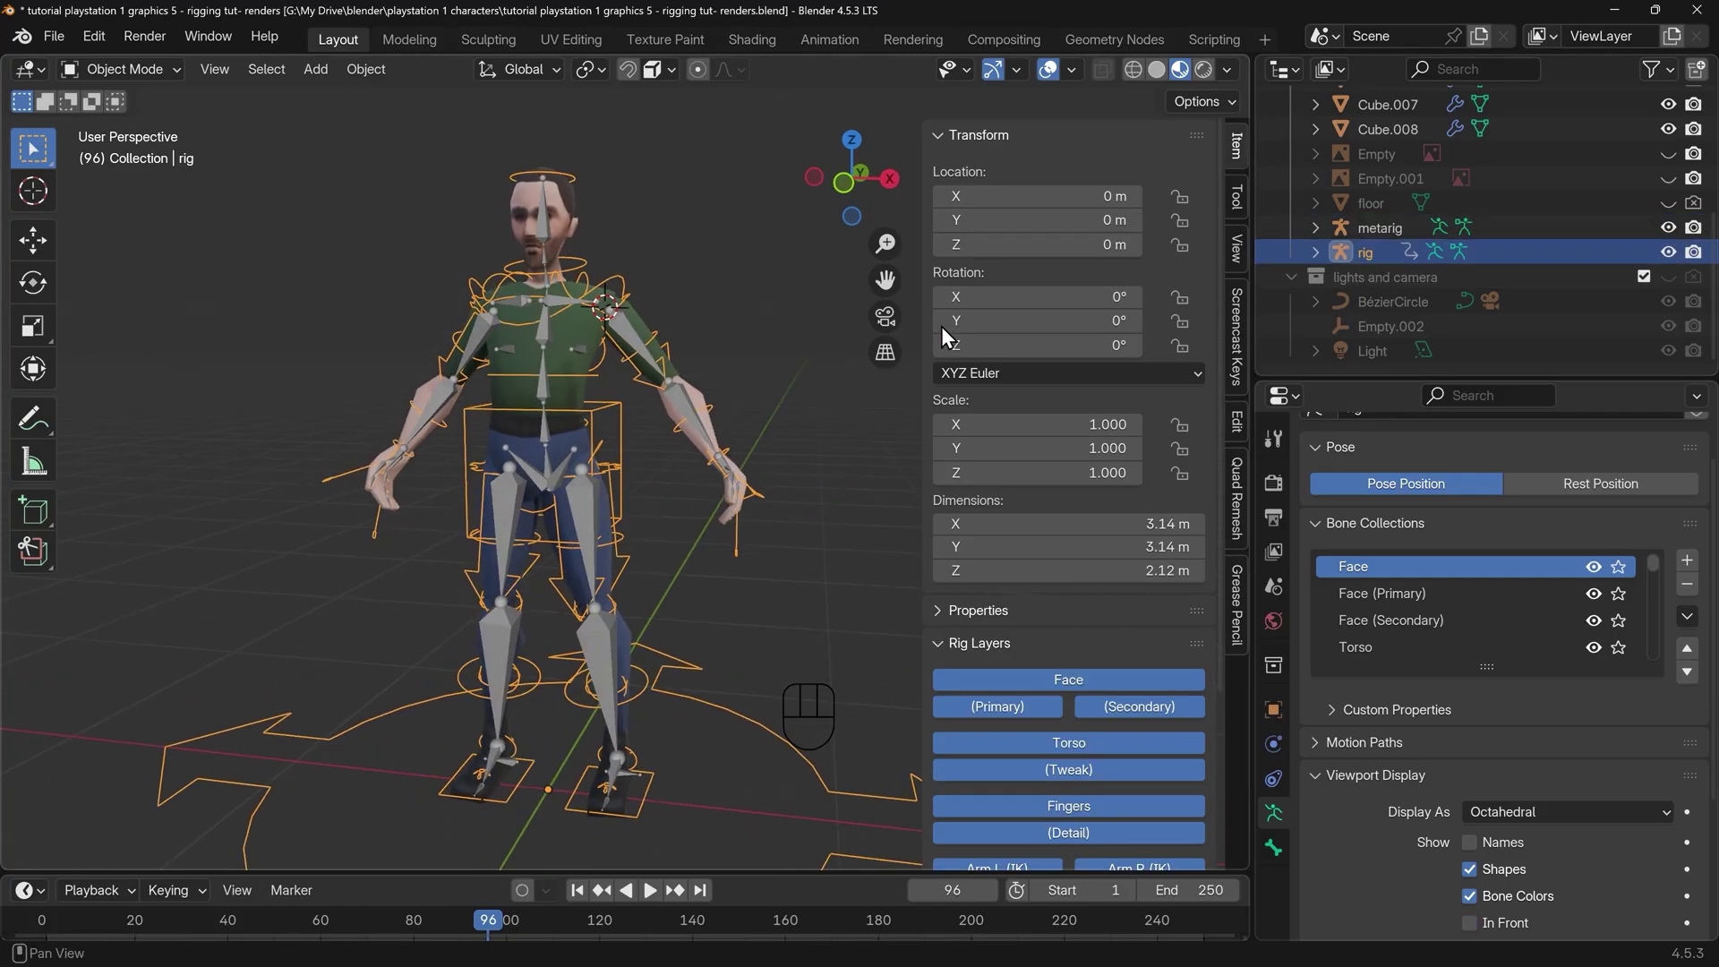
{"action": "left_click", "coordinate": [1378, 230]}
{"action": "left_click", "coordinate": [1668, 229]}
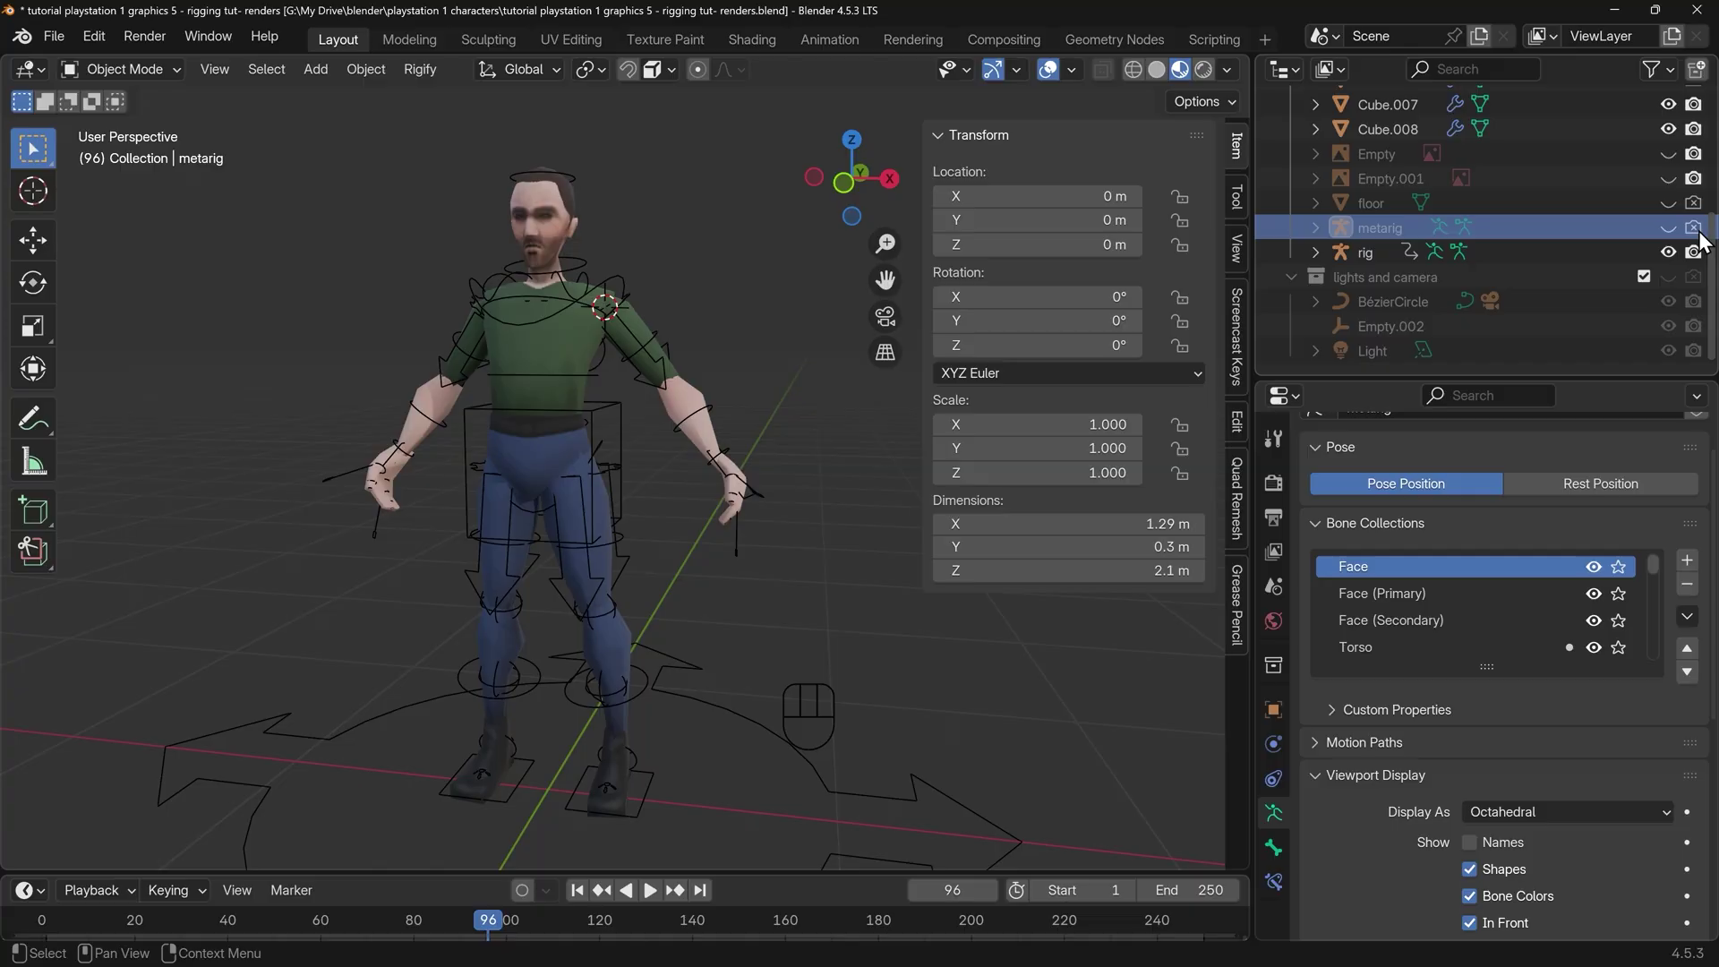
{"action": "left_click", "coordinate": [1693, 229]}
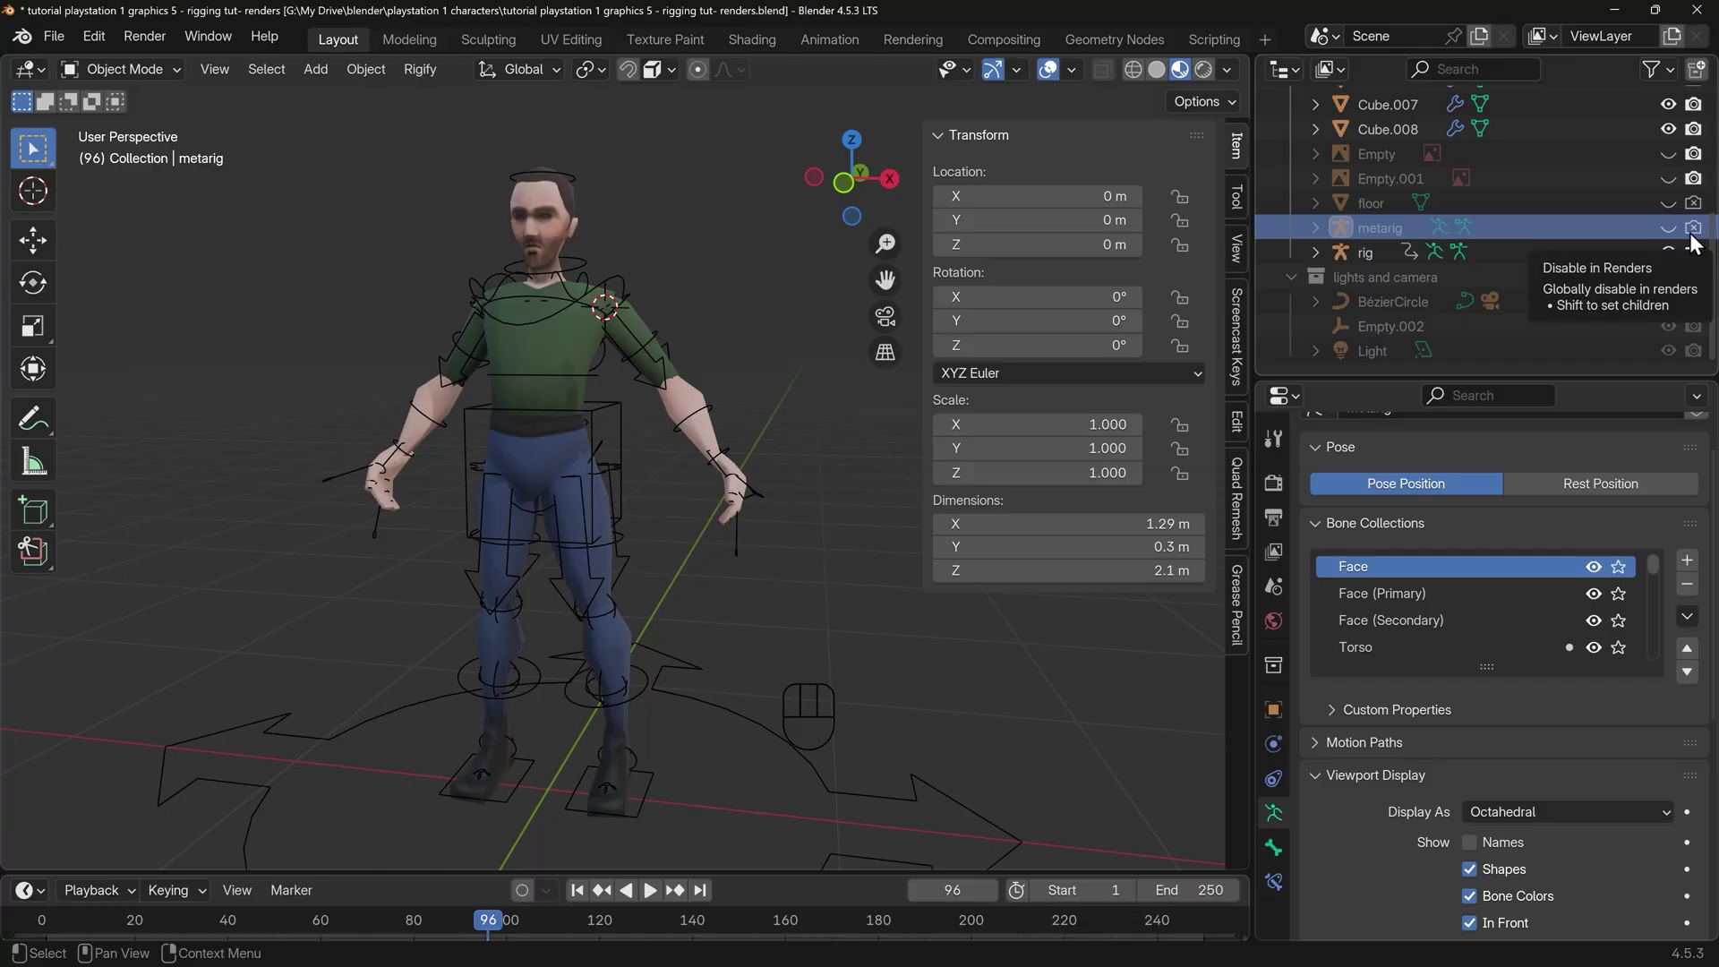
Select all the character's mesh parts with the rig as the active object and parent them to it with automatic weights
{"action": "left_click", "coordinate": [1377, 253]}
{"action": "mouse_move", "coordinate": [594, 524]}
{"action": "middle_mouse_down"}
{"action": "mouse_move", "coordinate": [689, 502]}
{"action": "mouse_move", "coordinate": [659, 492]}
{"action": "mouse_move", "coordinate": [572, 373]}
{"action": "middle_mouse_up"}
{"action": "mouse_move", "coordinate": [372, 138]}
{"action": "left_mouse_down"}
{"action": "mouse_move", "coordinate": [464, 261]}
{"action": "mouse_move", "coordinate": [749, 827]}
{"action": "left_mouse_up"}
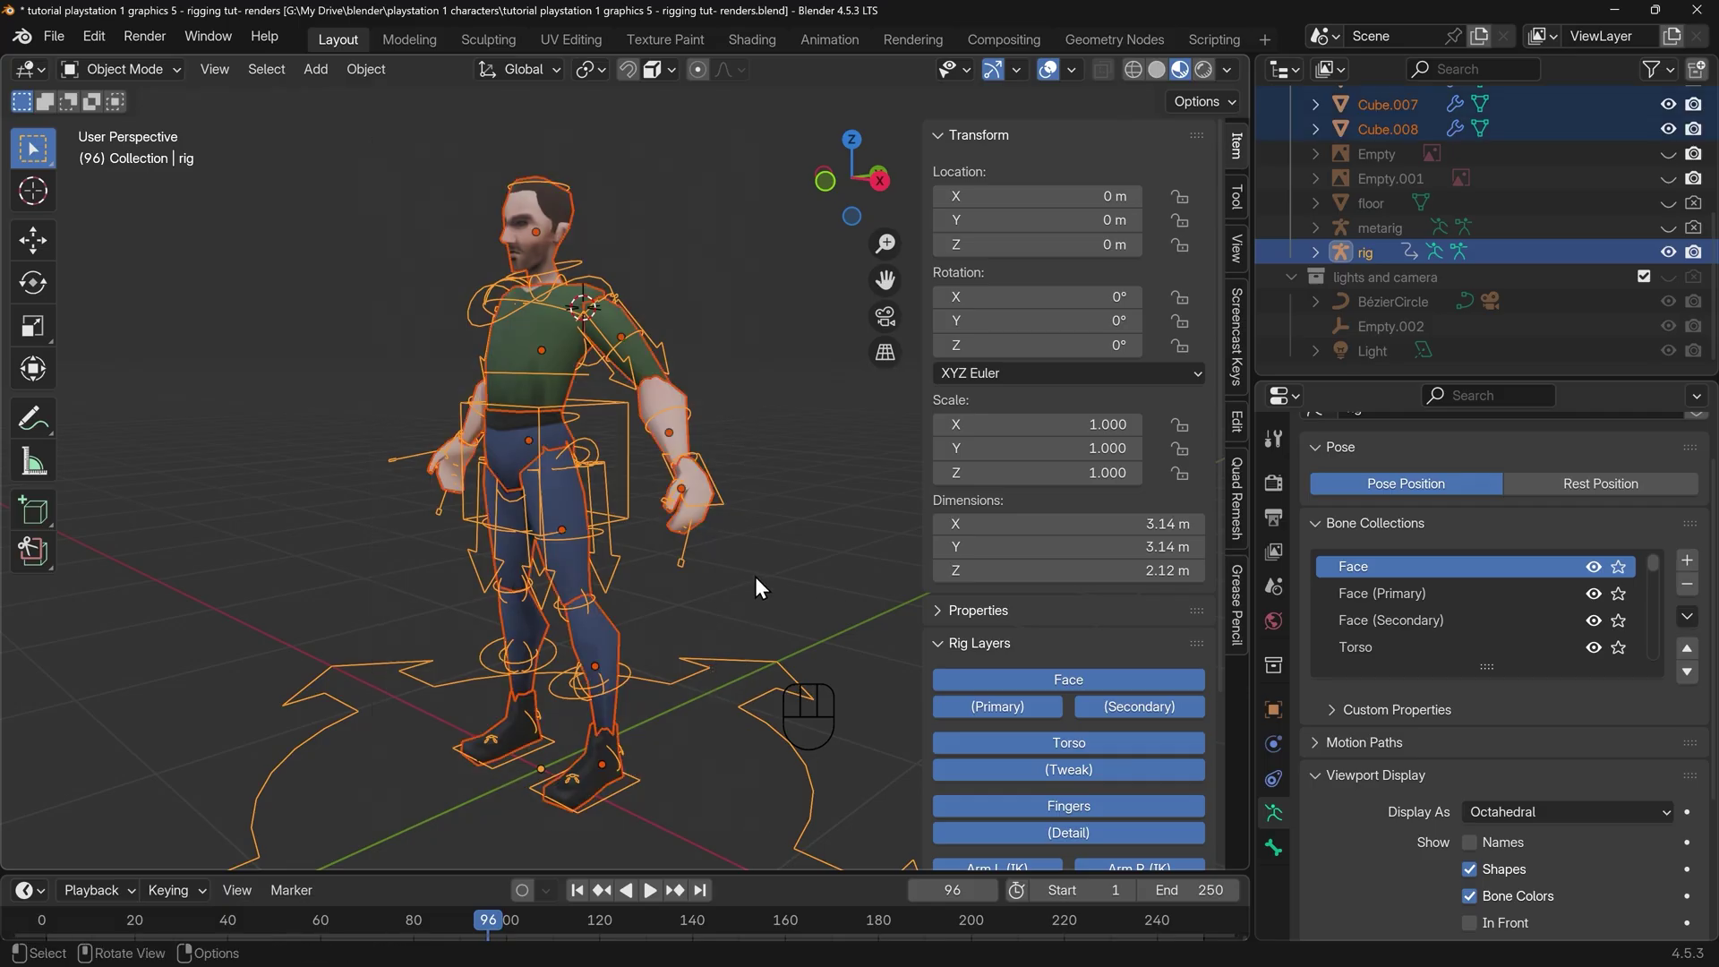
{"action": "left_click", "coordinate": [752, 661], "text": "shift"}
{"action": "left_click", "coordinate": [752, 660], "text": "shift"}
{"action": "key", "text": "ctrl+p"}
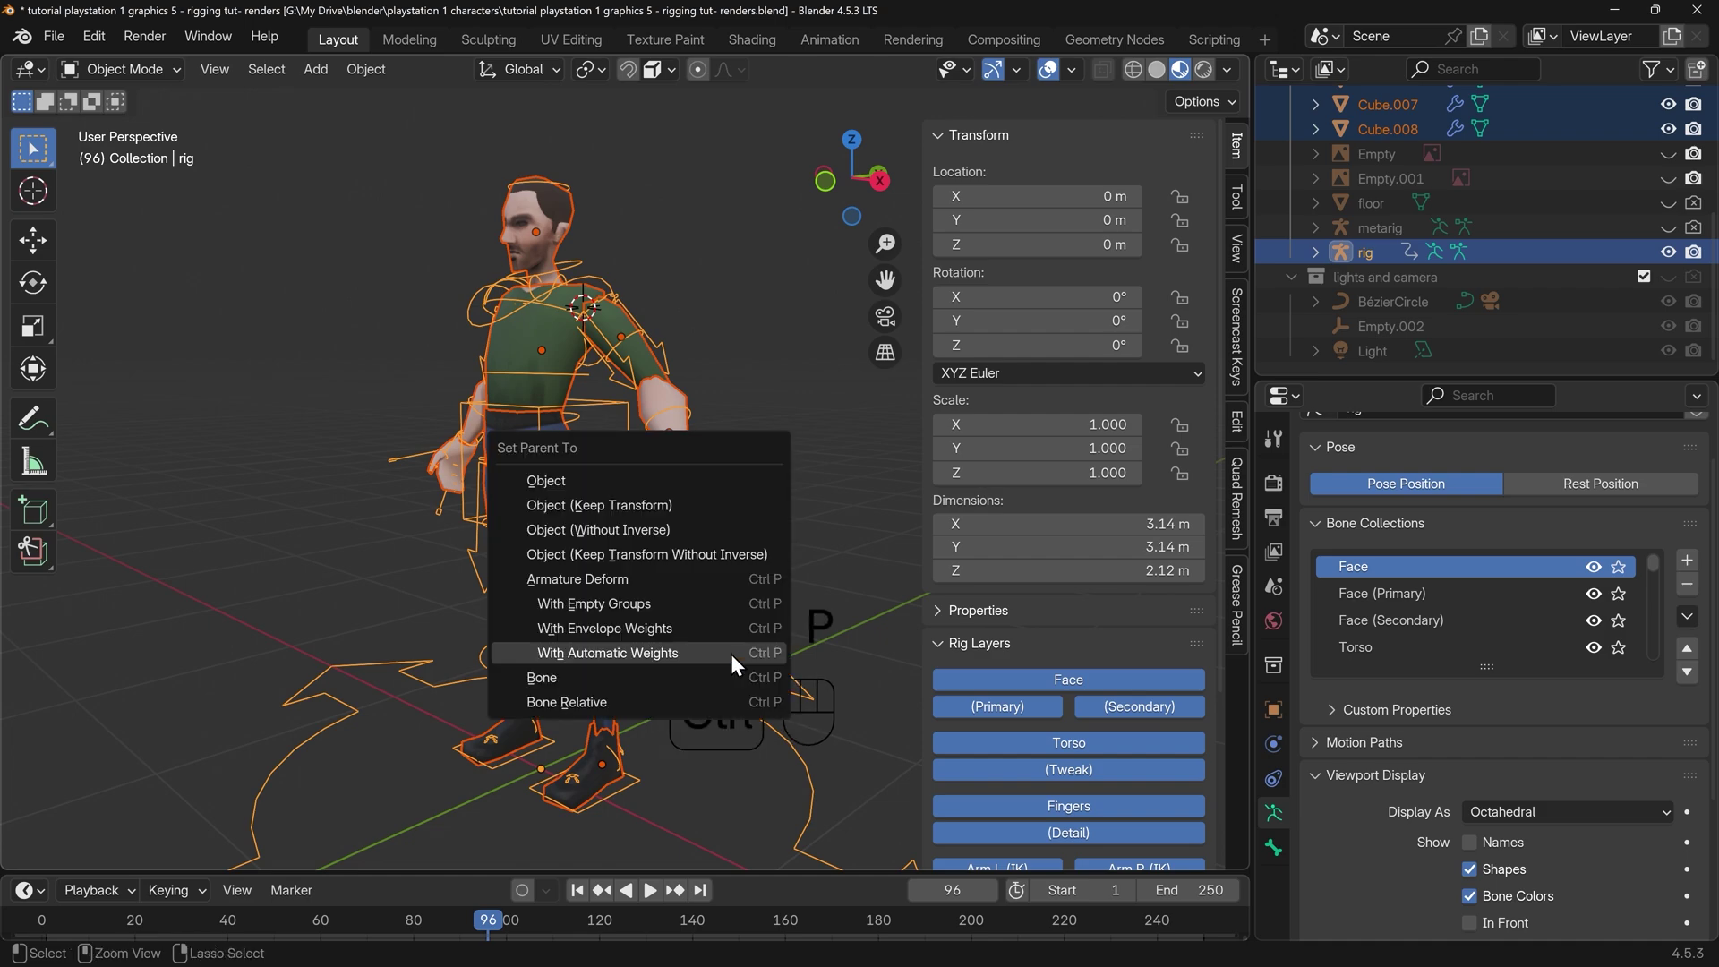
{"action": "left_click", "coordinate": [731, 653]}
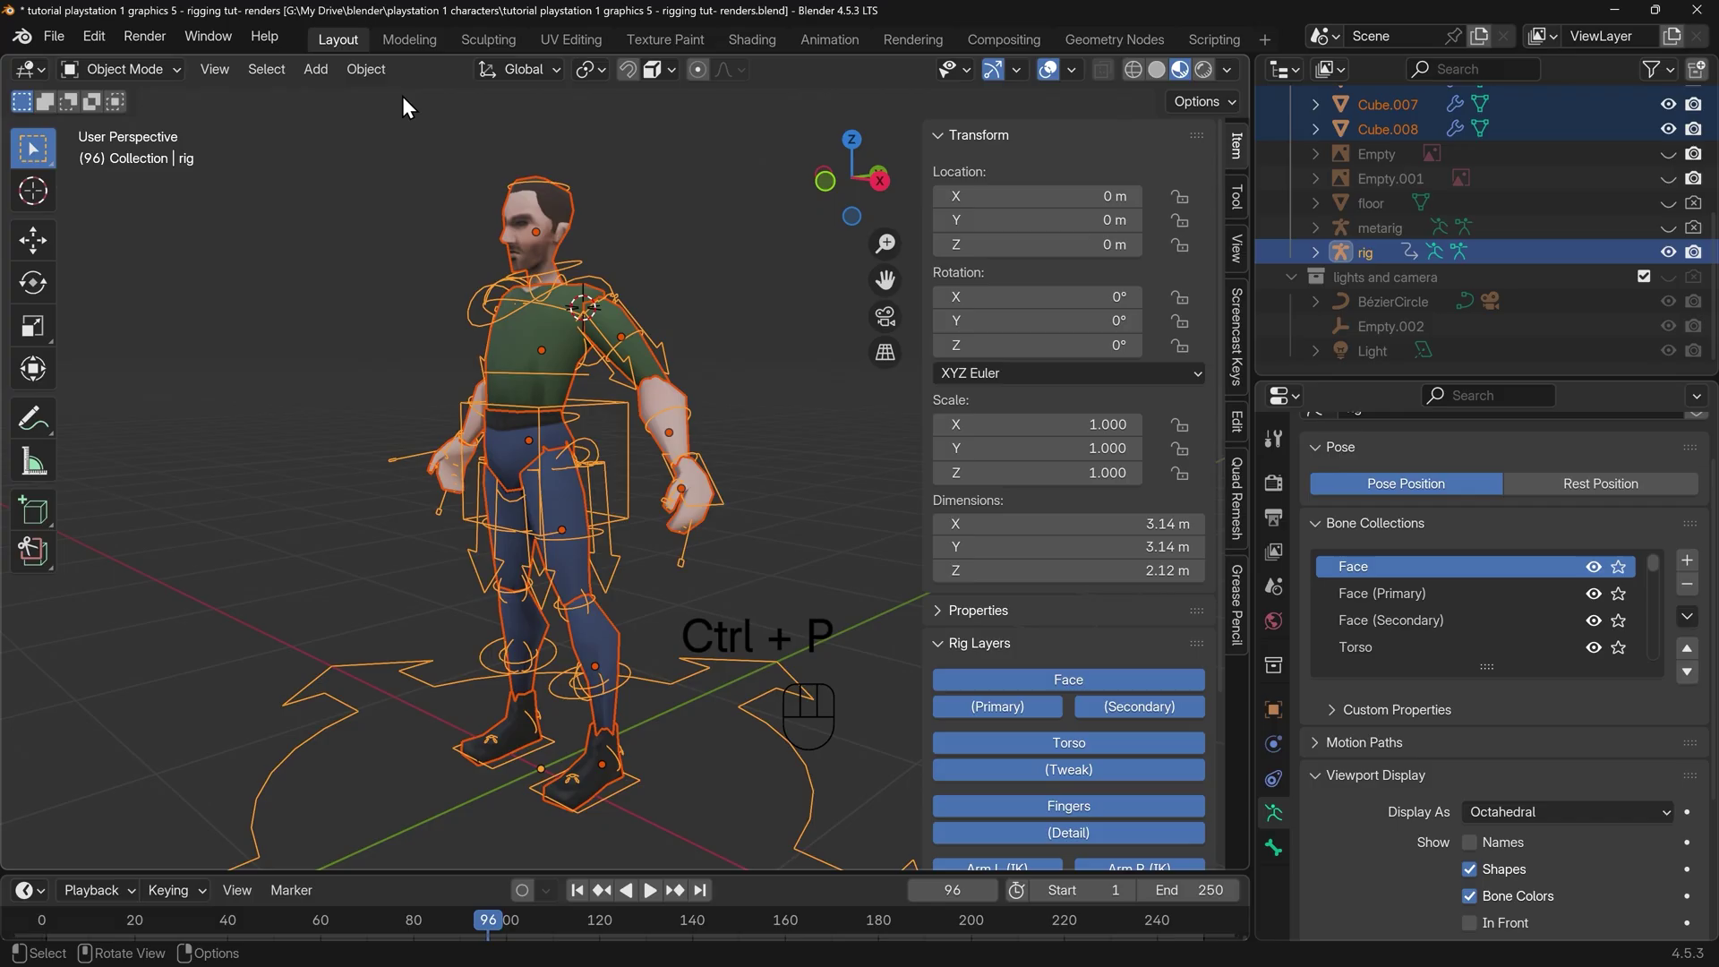
{"action": "left_click", "coordinate": [374, 71]}
{"action": "mouse_move", "coordinate": [418, 503]}
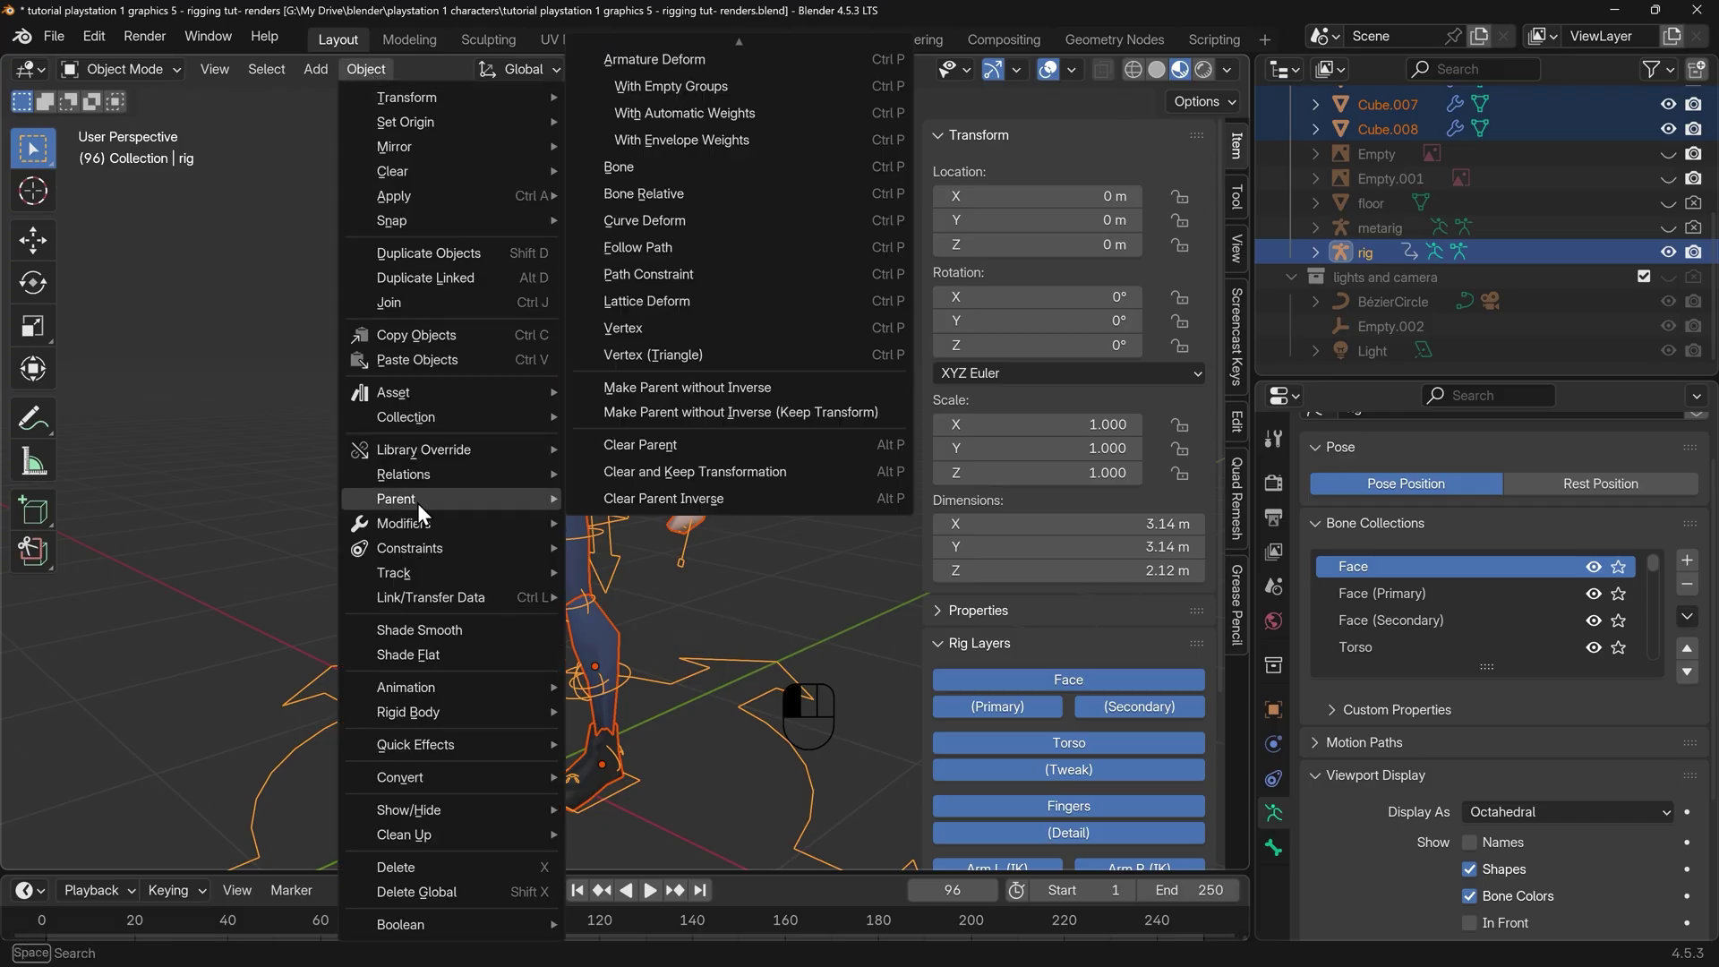
{"action": "left_click", "coordinate": [705, 114]}
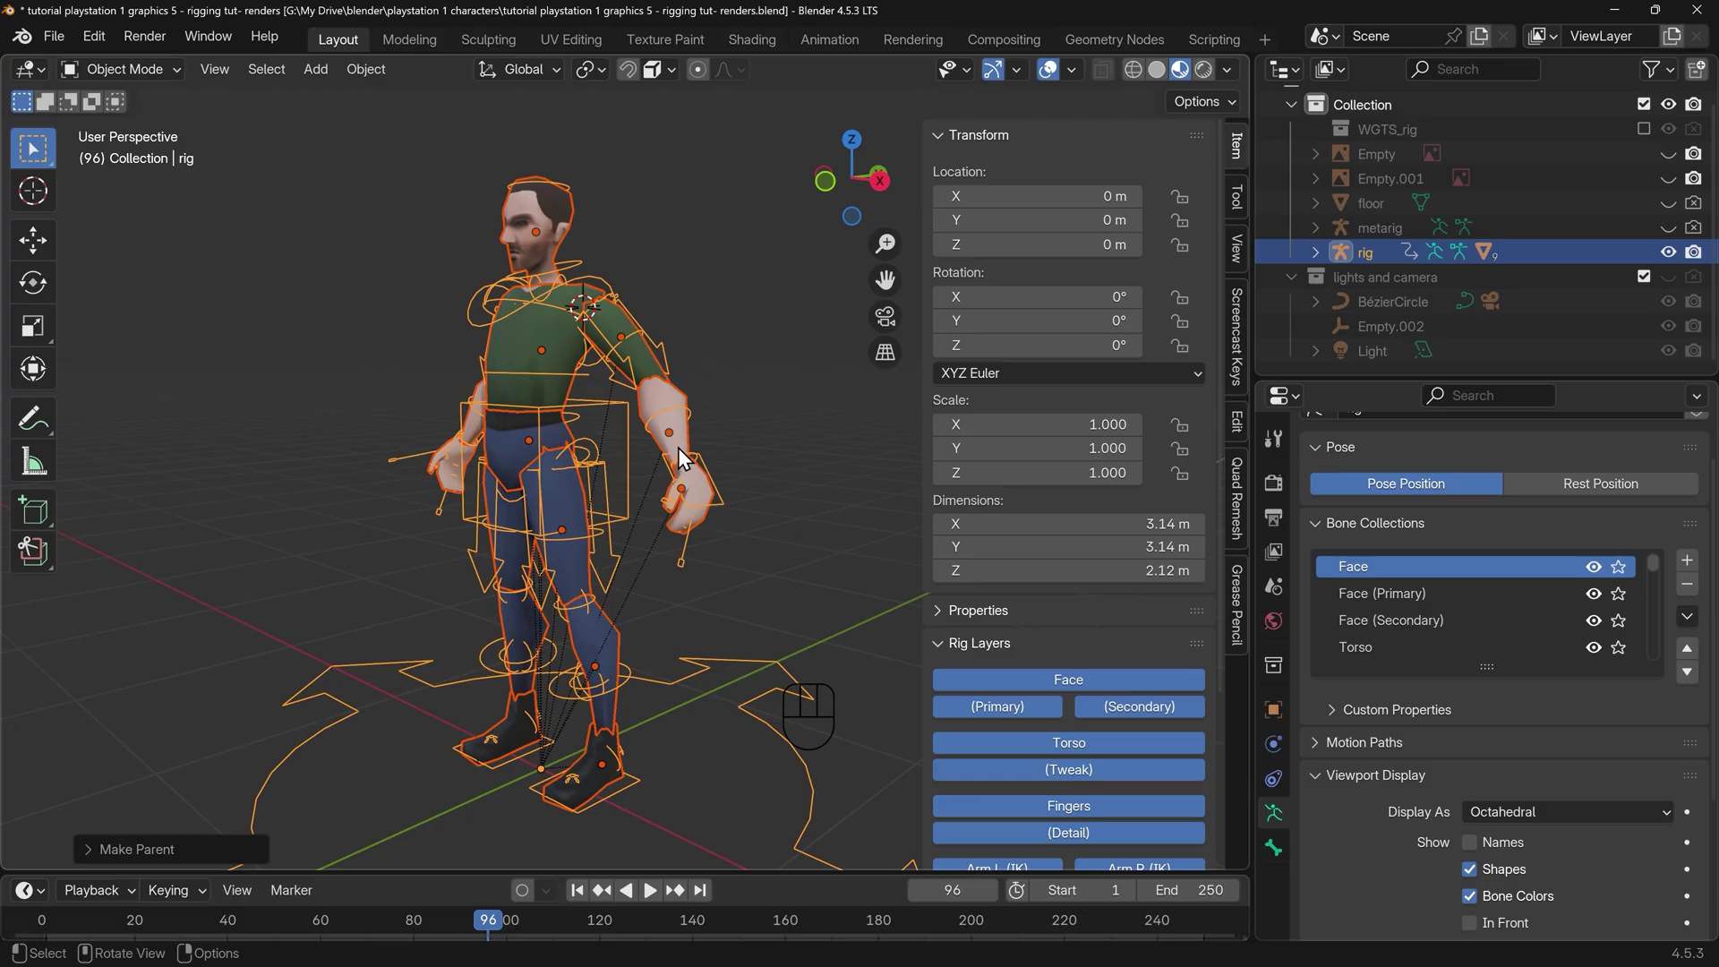
Select only the generated rig and switch it to Pose Mode
{"action": "middle_click_drag", "start_coordinate": [678, 448], "coordinate": [598, 517]}
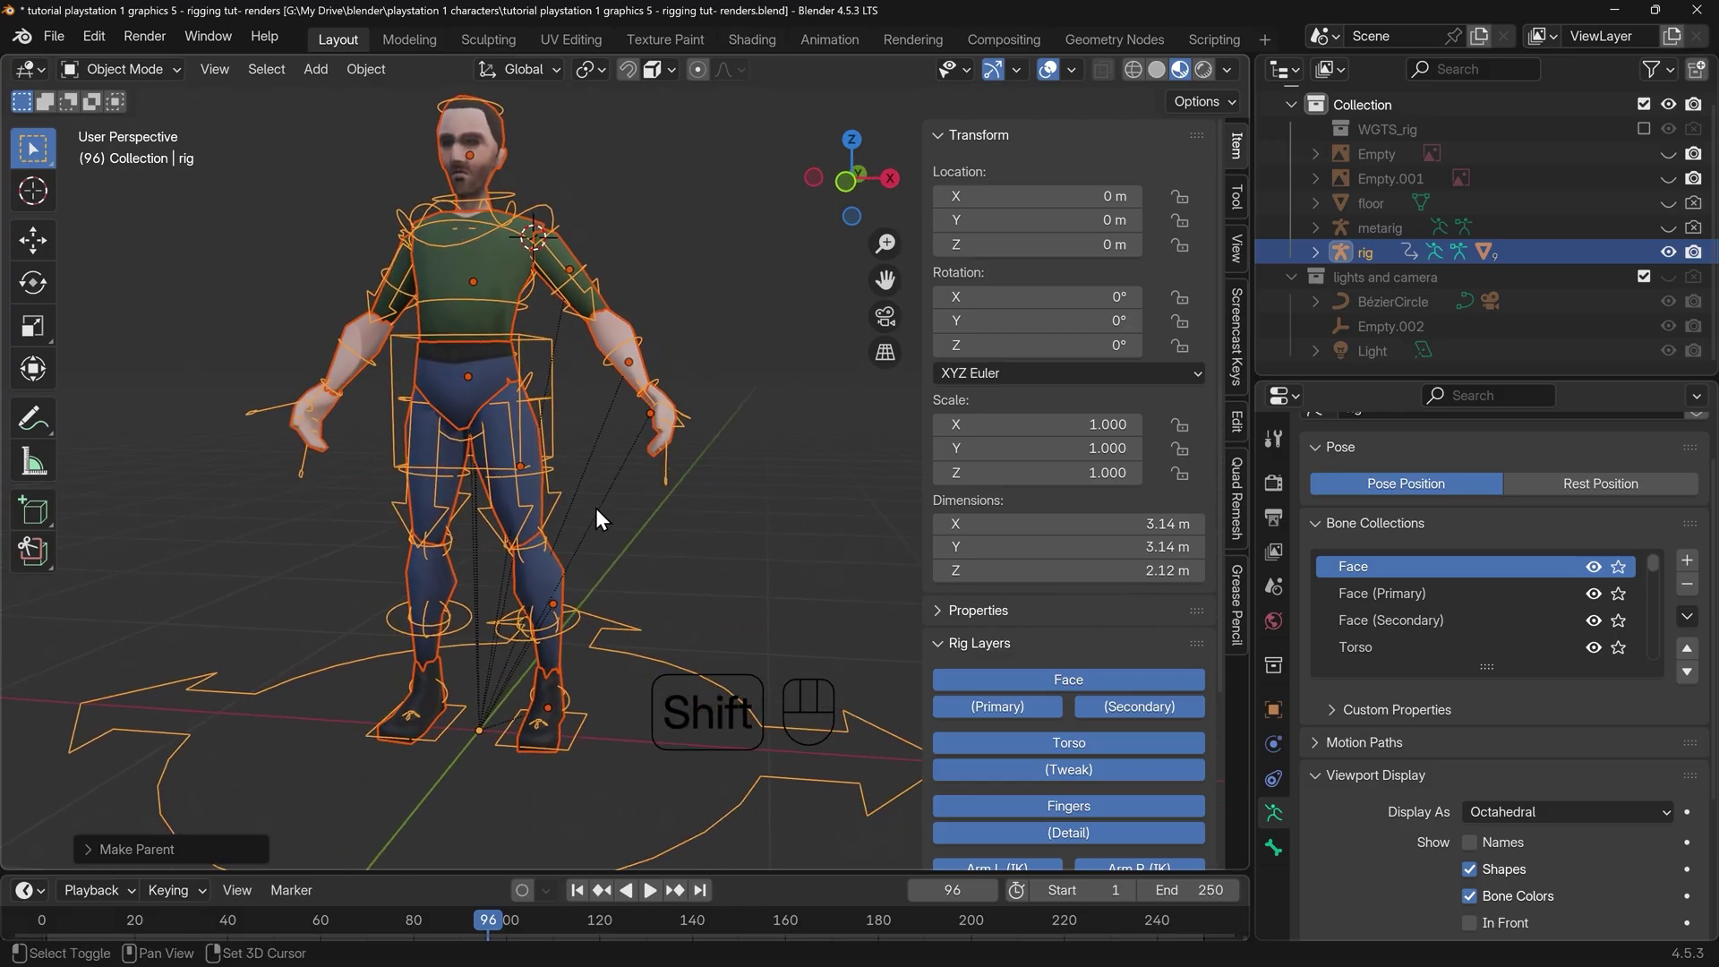
{"action": "left_click", "coordinate": [723, 660]}
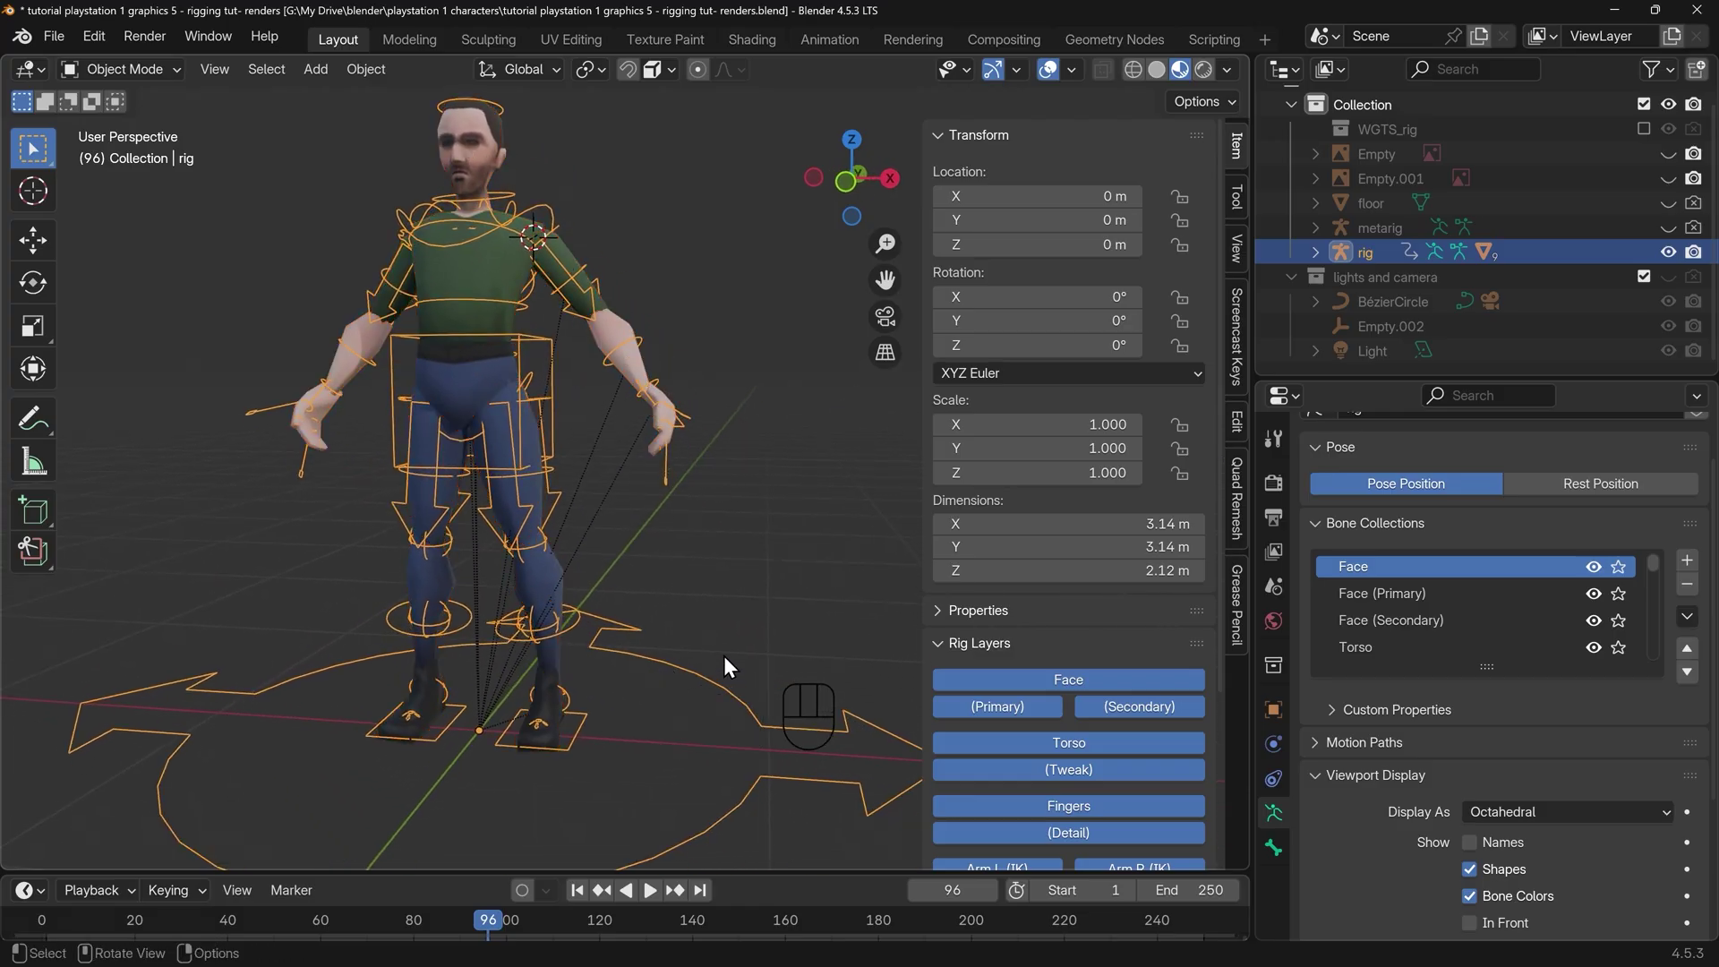
{"action": "left_click", "coordinate": [126, 69]}
{"action": "left_click", "coordinate": [121, 150]}
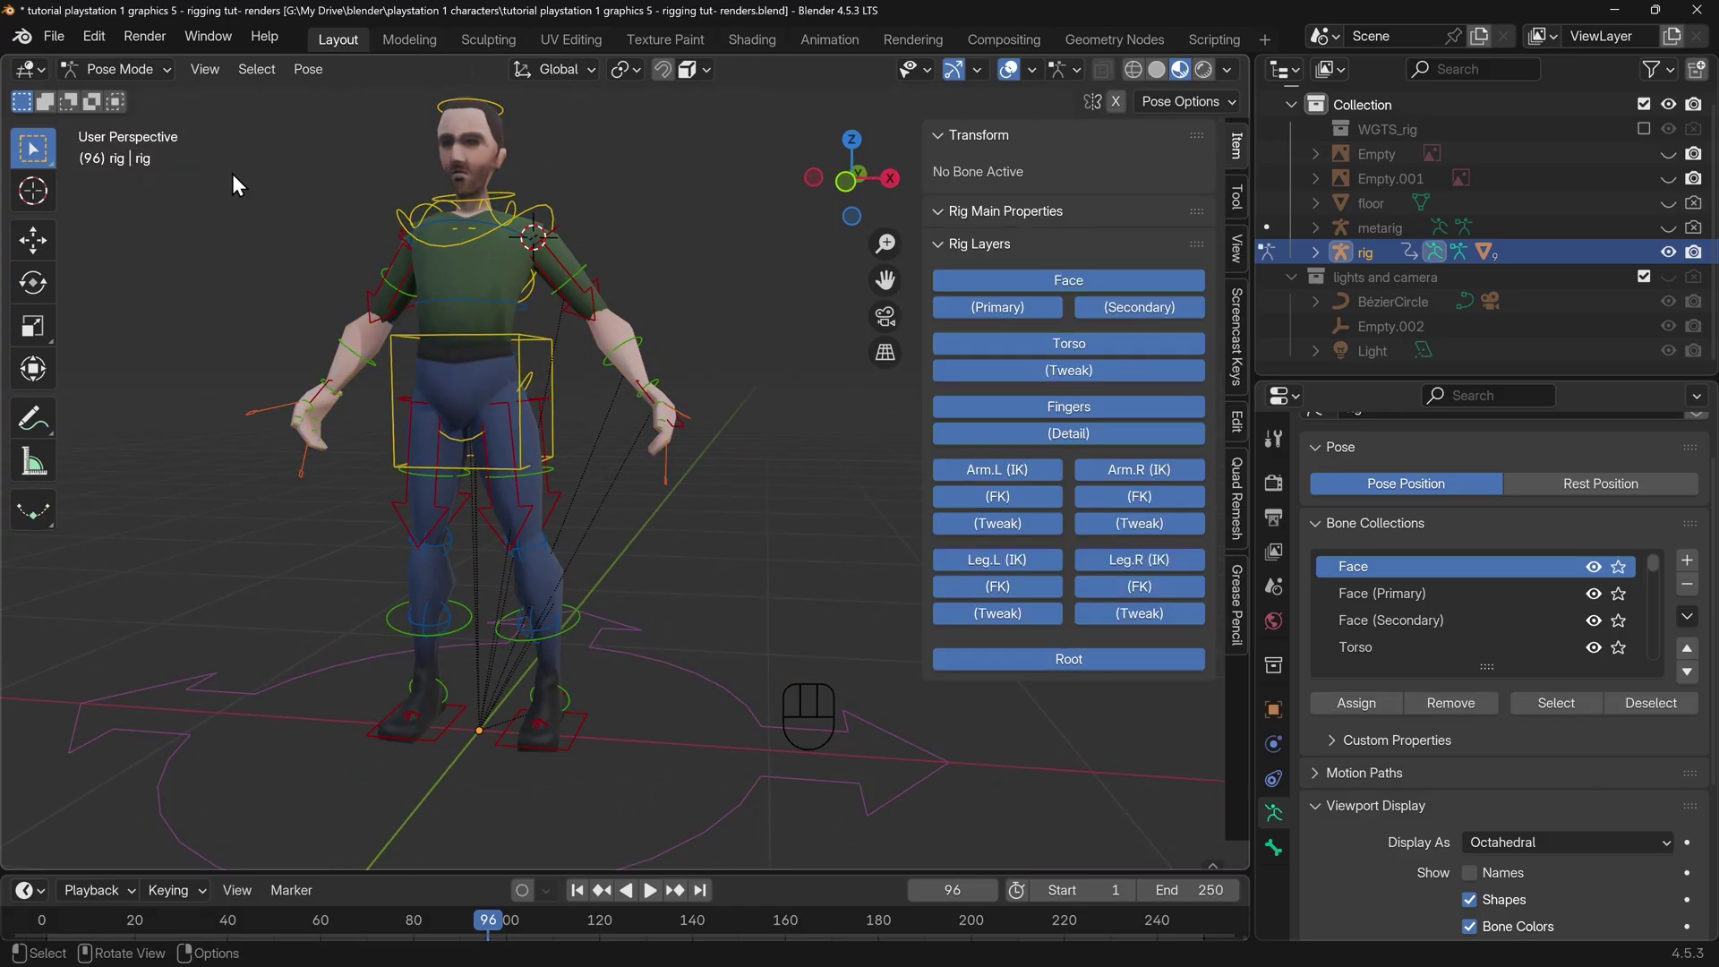
Try moving the left hand and left foot IK controls to test the rig, cancelling each move
{"action": "left_click", "coordinate": [682, 428]}
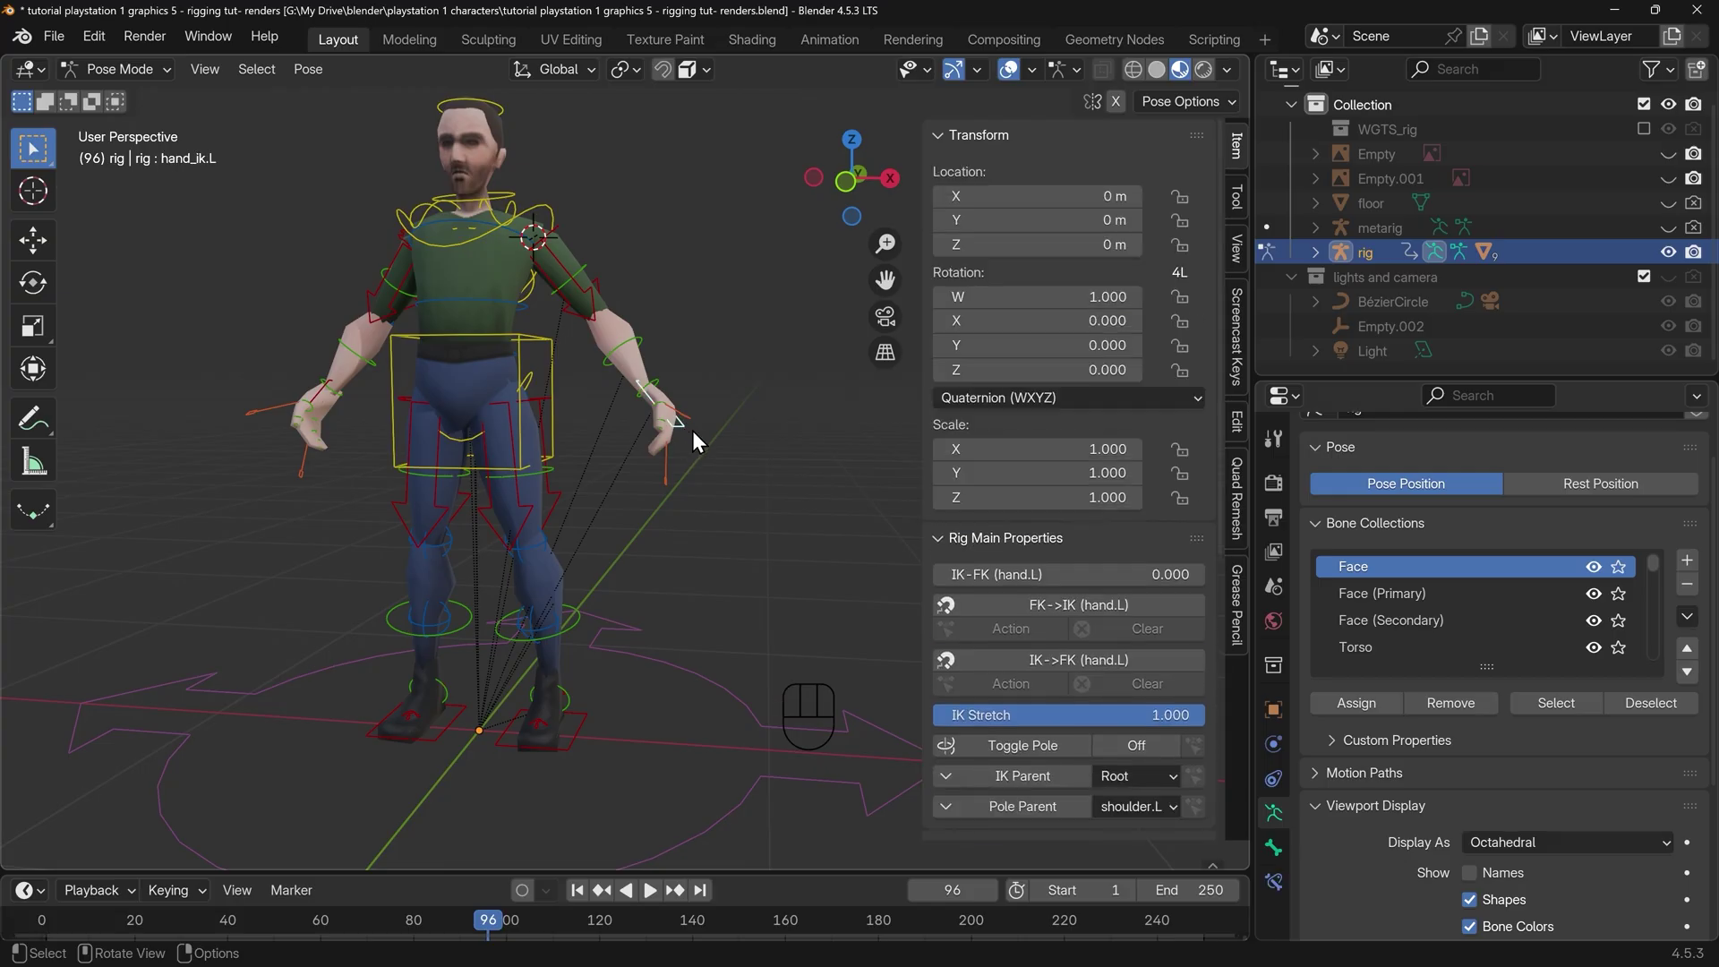
{"action": "key", "text": "g"}
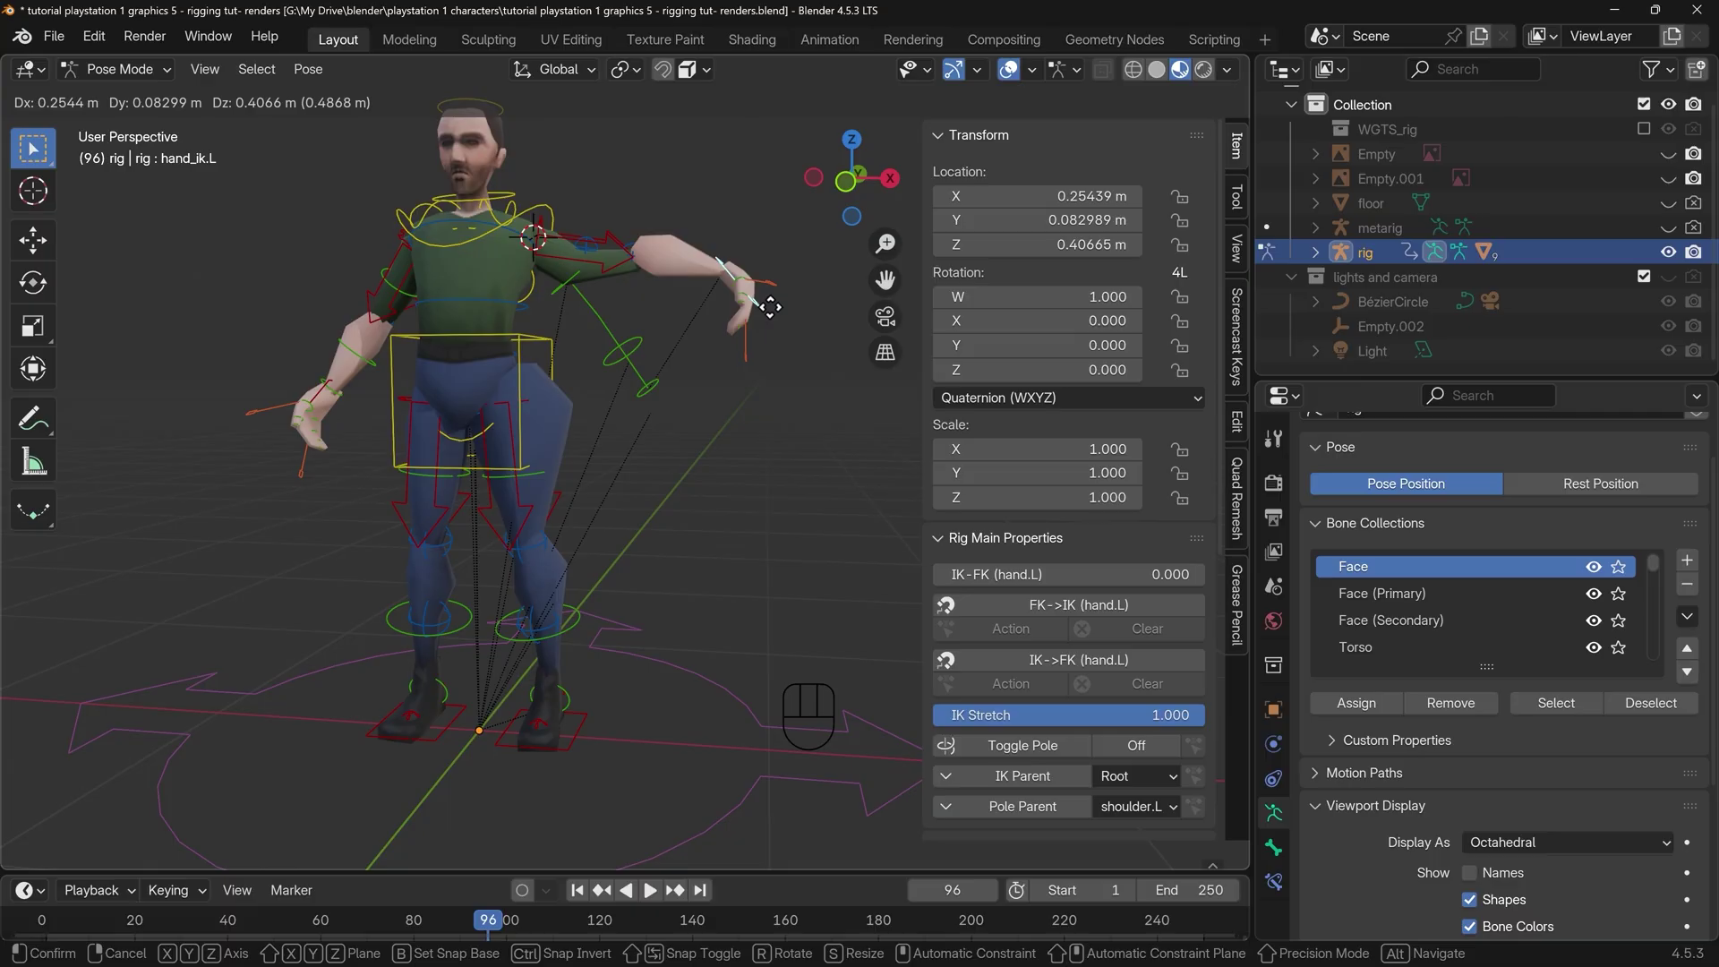
{"action": "right_click", "coordinate": [720, 394]}
{"action": "left_click", "coordinate": [583, 735]}
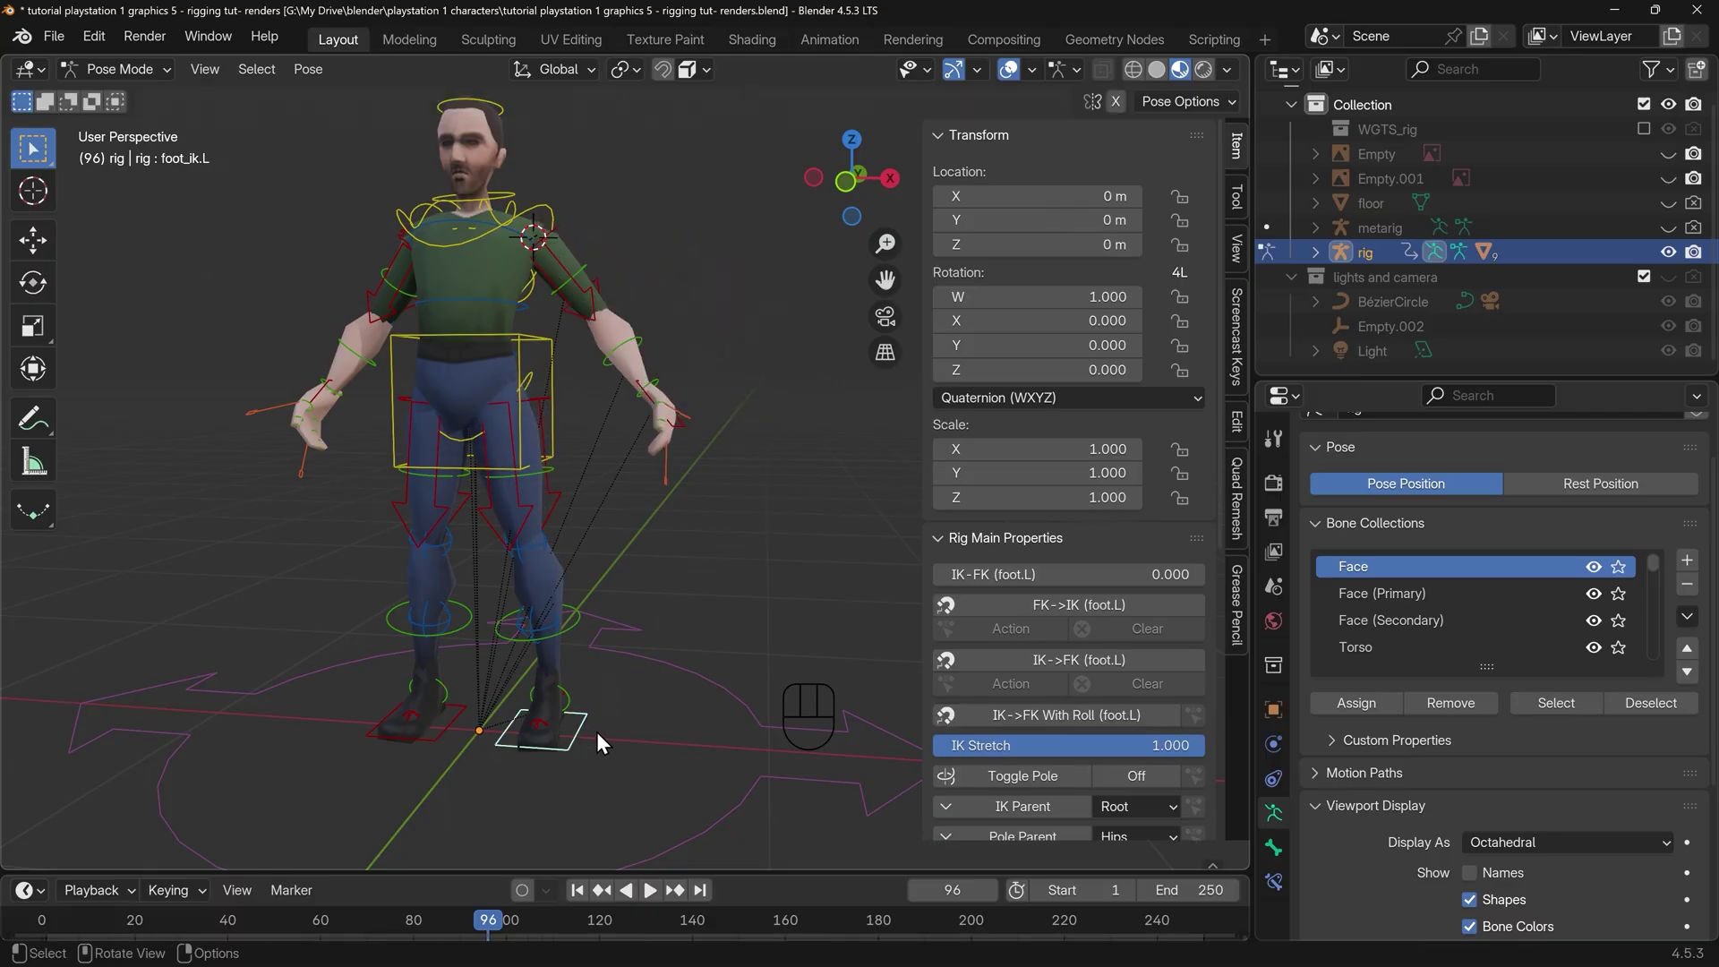
{"action": "key", "text": "g"}
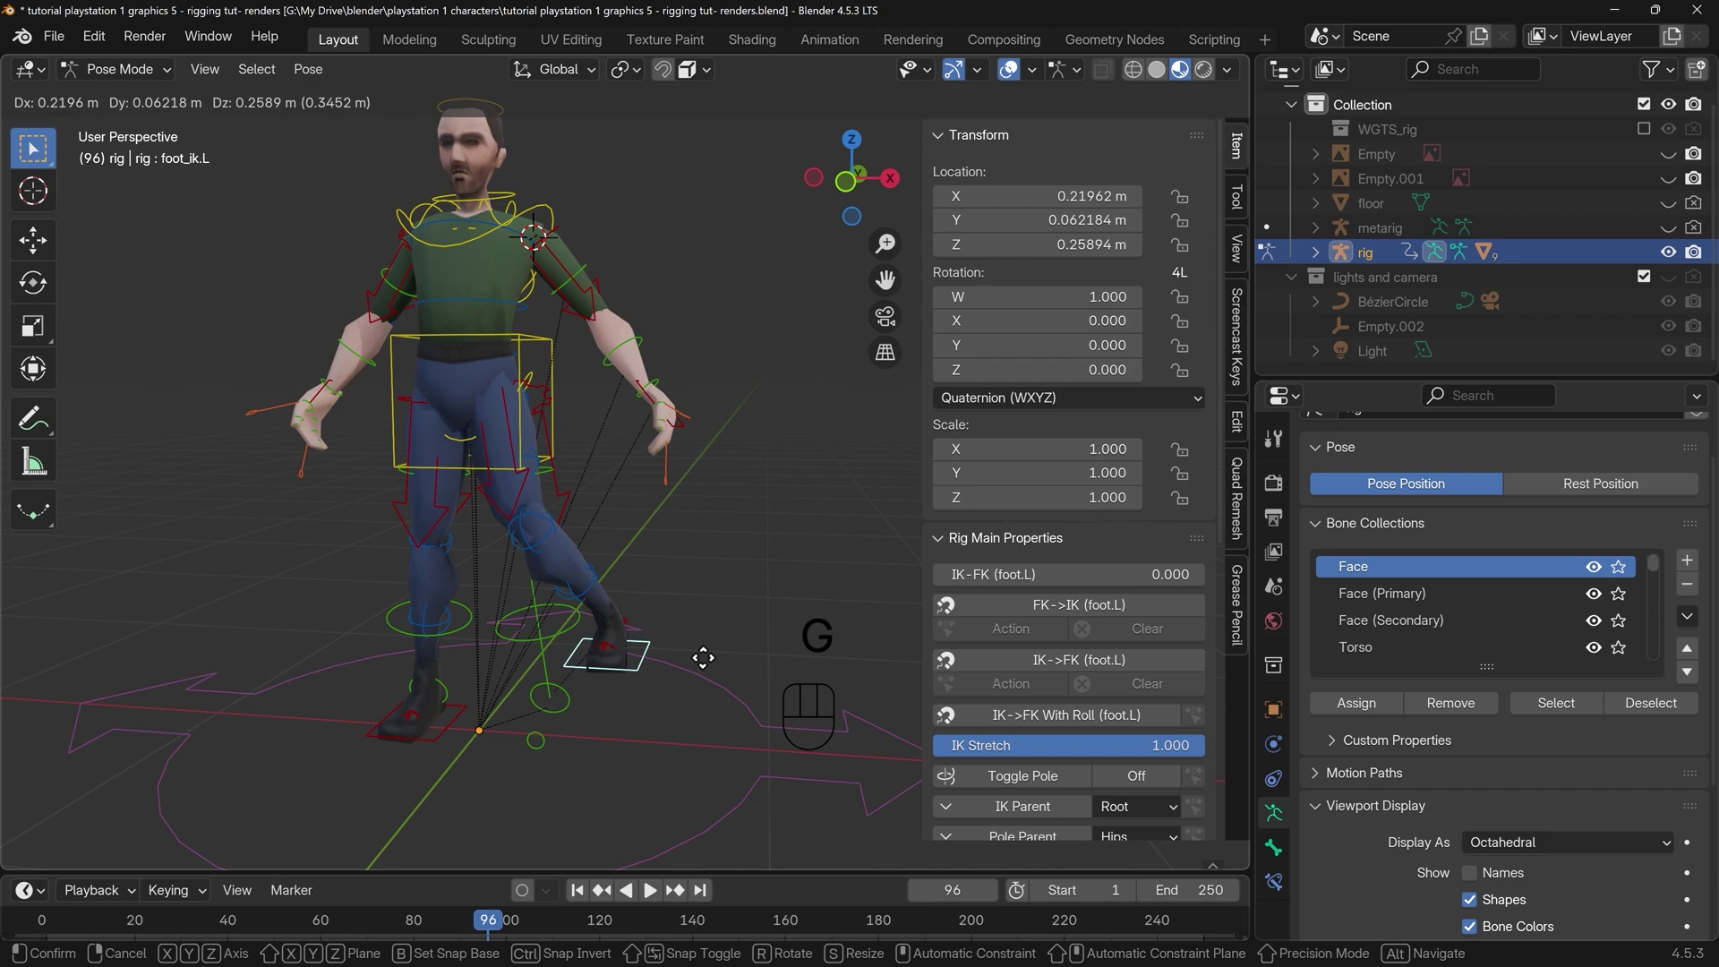
{"action": "right_click", "coordinate": [674, 694]}
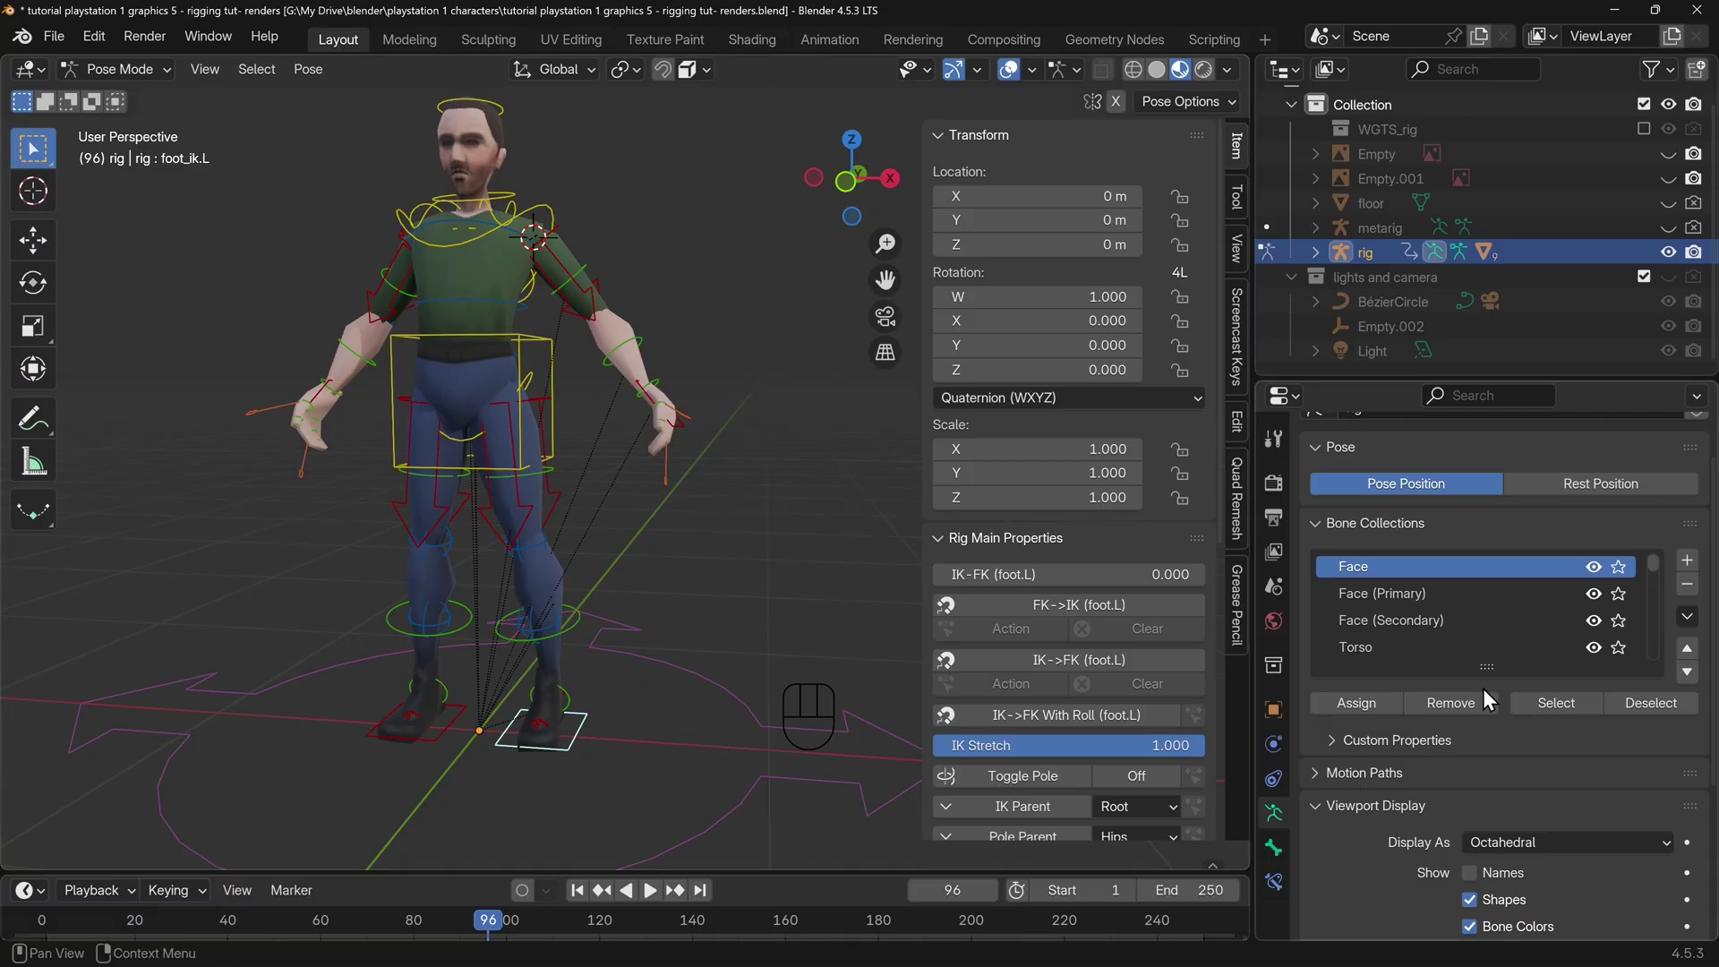
Enable the In Front viewport display option for the rig
{"action": "scroll", "coordinate": [1482, 689], "scroll_direction": "down", "scroll_amount": 5}
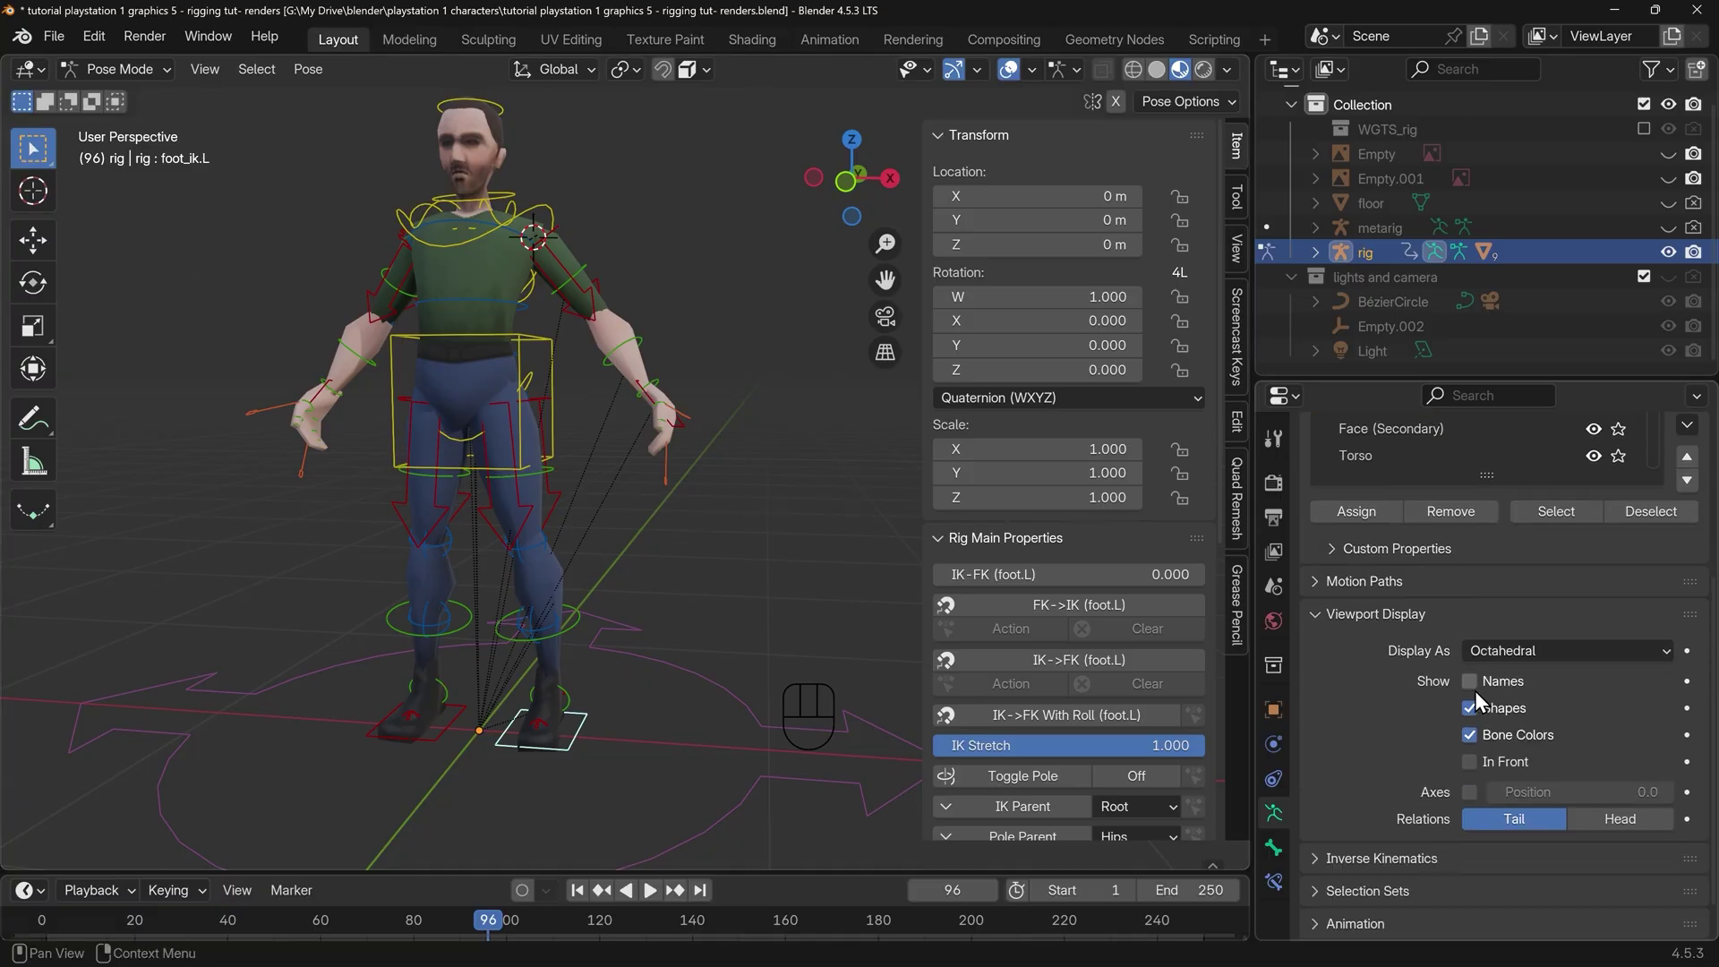
{"action": "left_click", "coordinate": [1469, 763]}
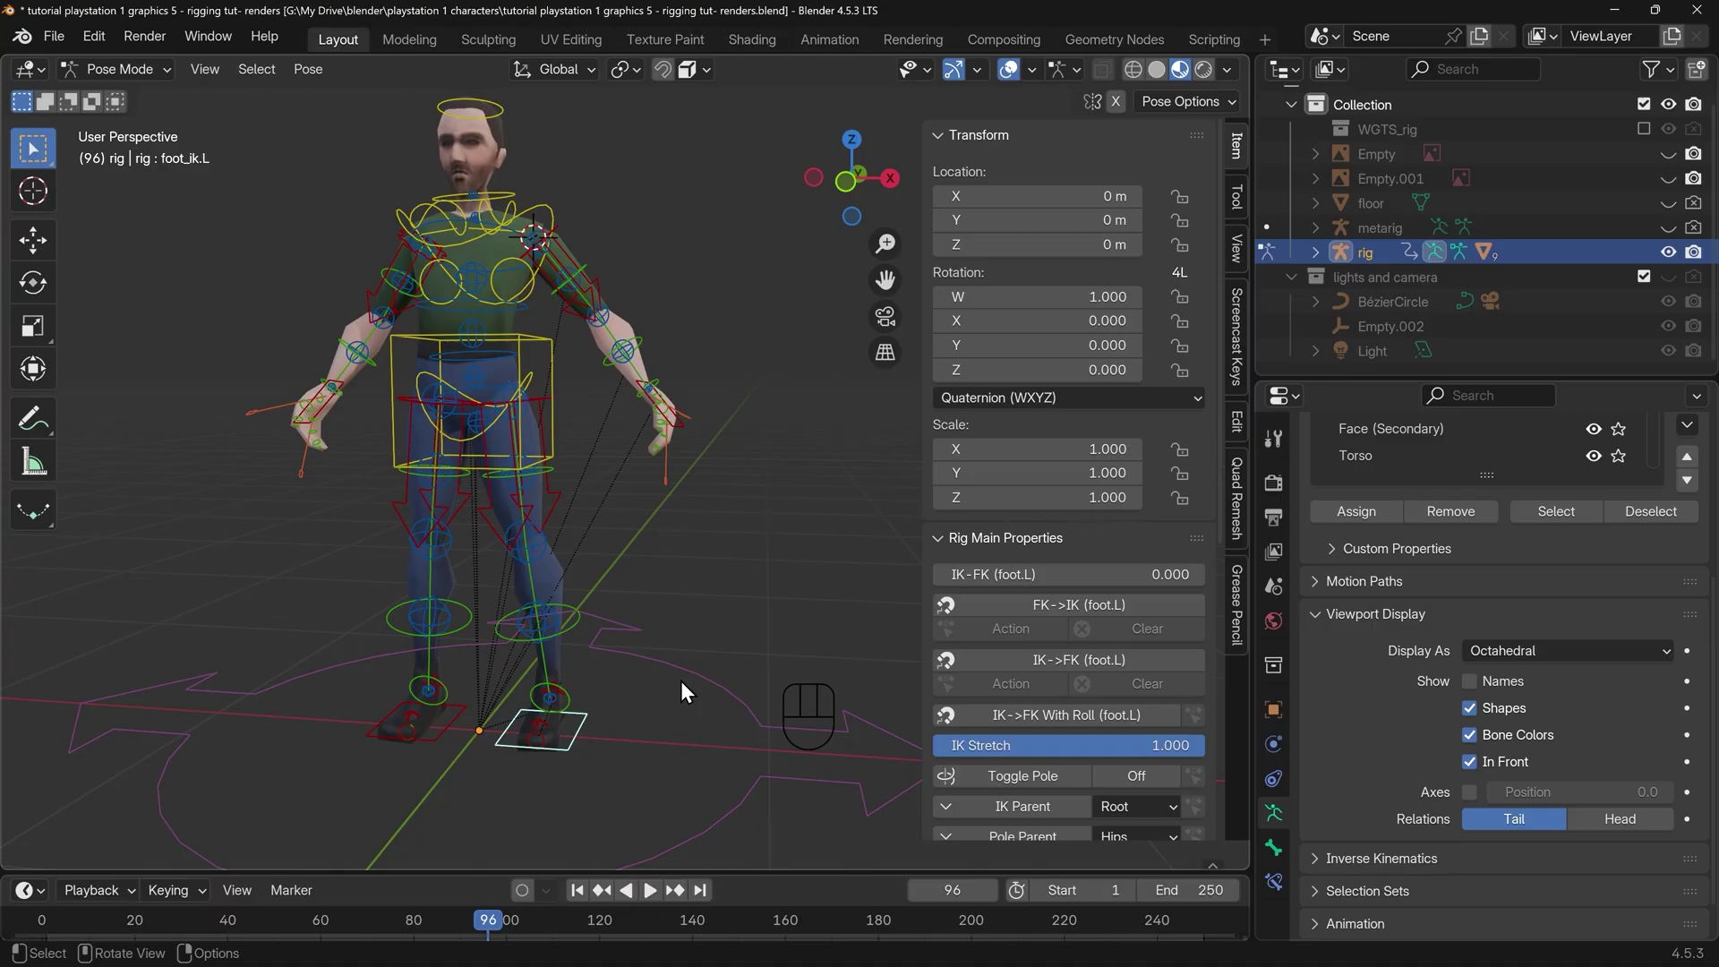
Try moving the root control and scaling the left middle finger's master control, cancelling both changes
{"action": "left_click", "coordinate": [709, 663]}
{"action": "key", "text": "g"}
{"action": "right_click", "coordinate": [659, 618]}
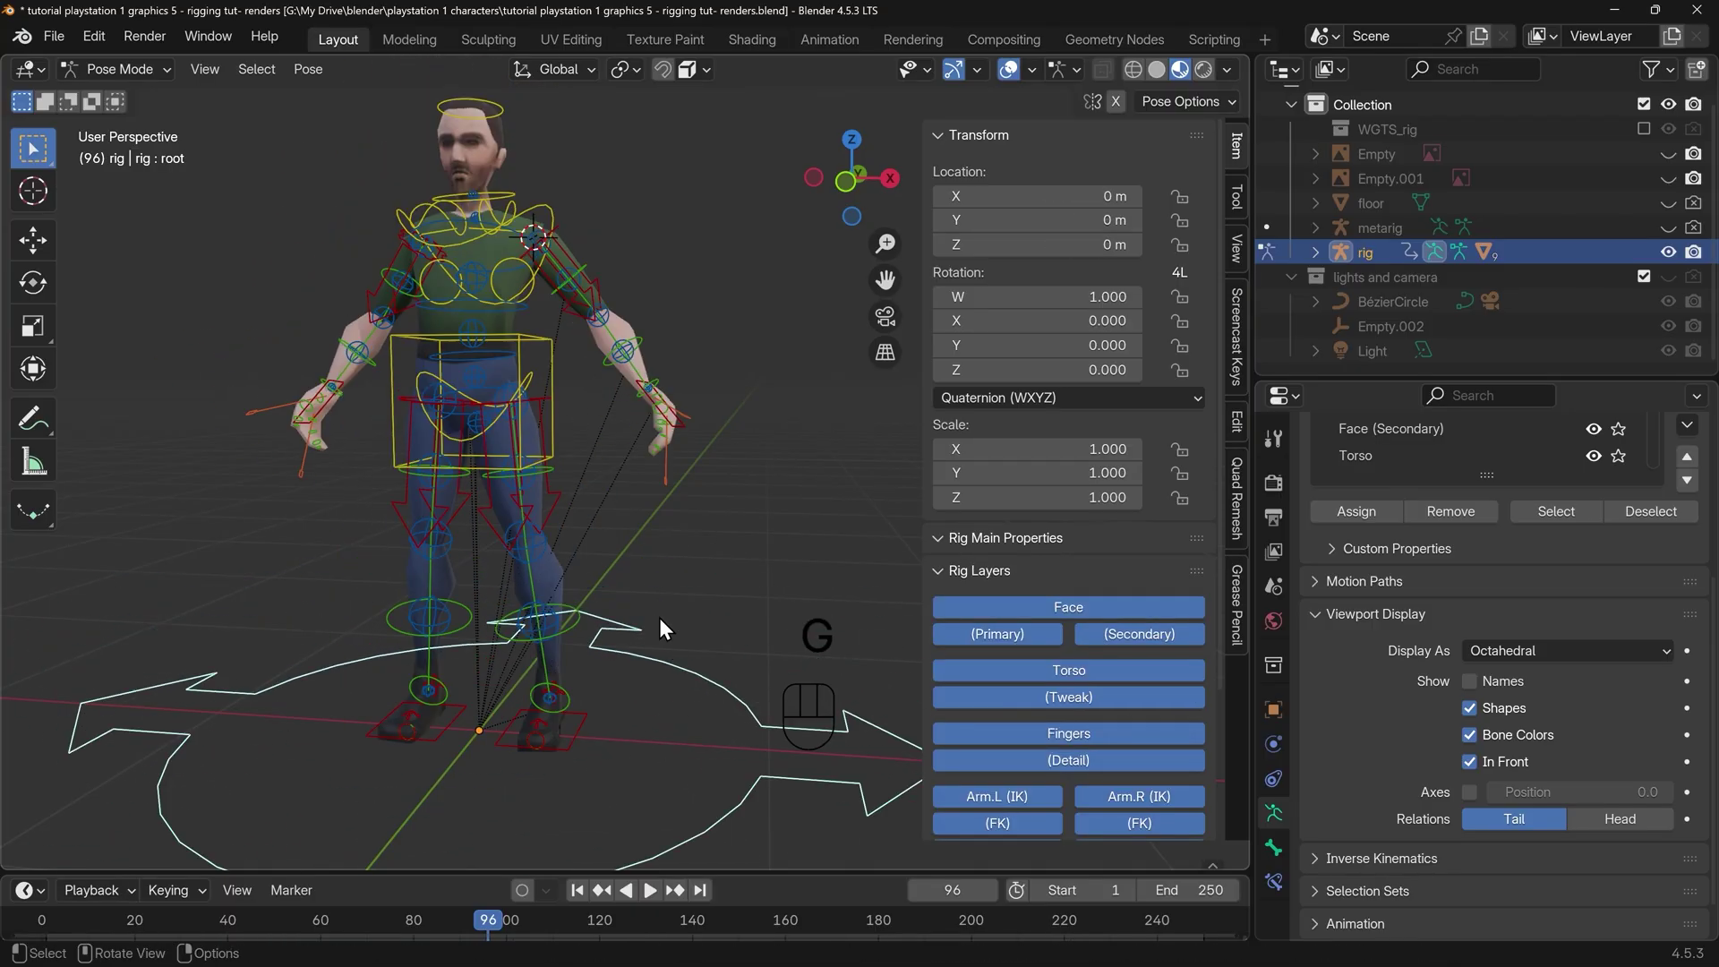
{"action": "left_click", "coordinate": [714, 495]}
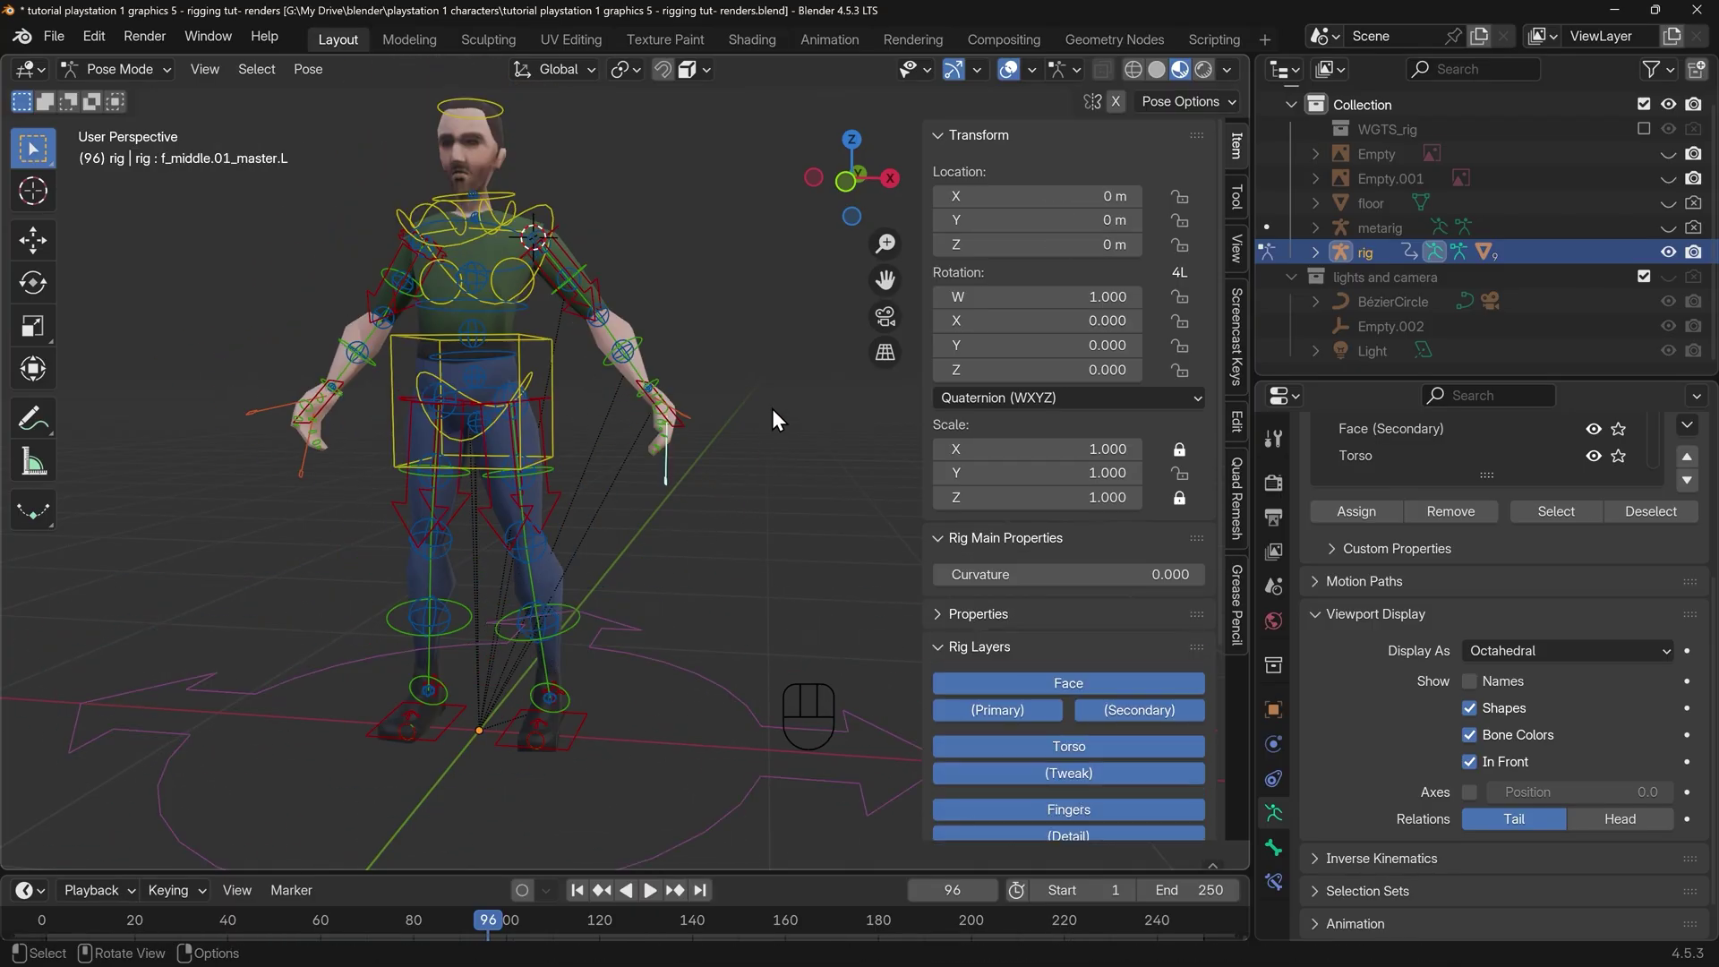
{"action": "key", "text": "s"}
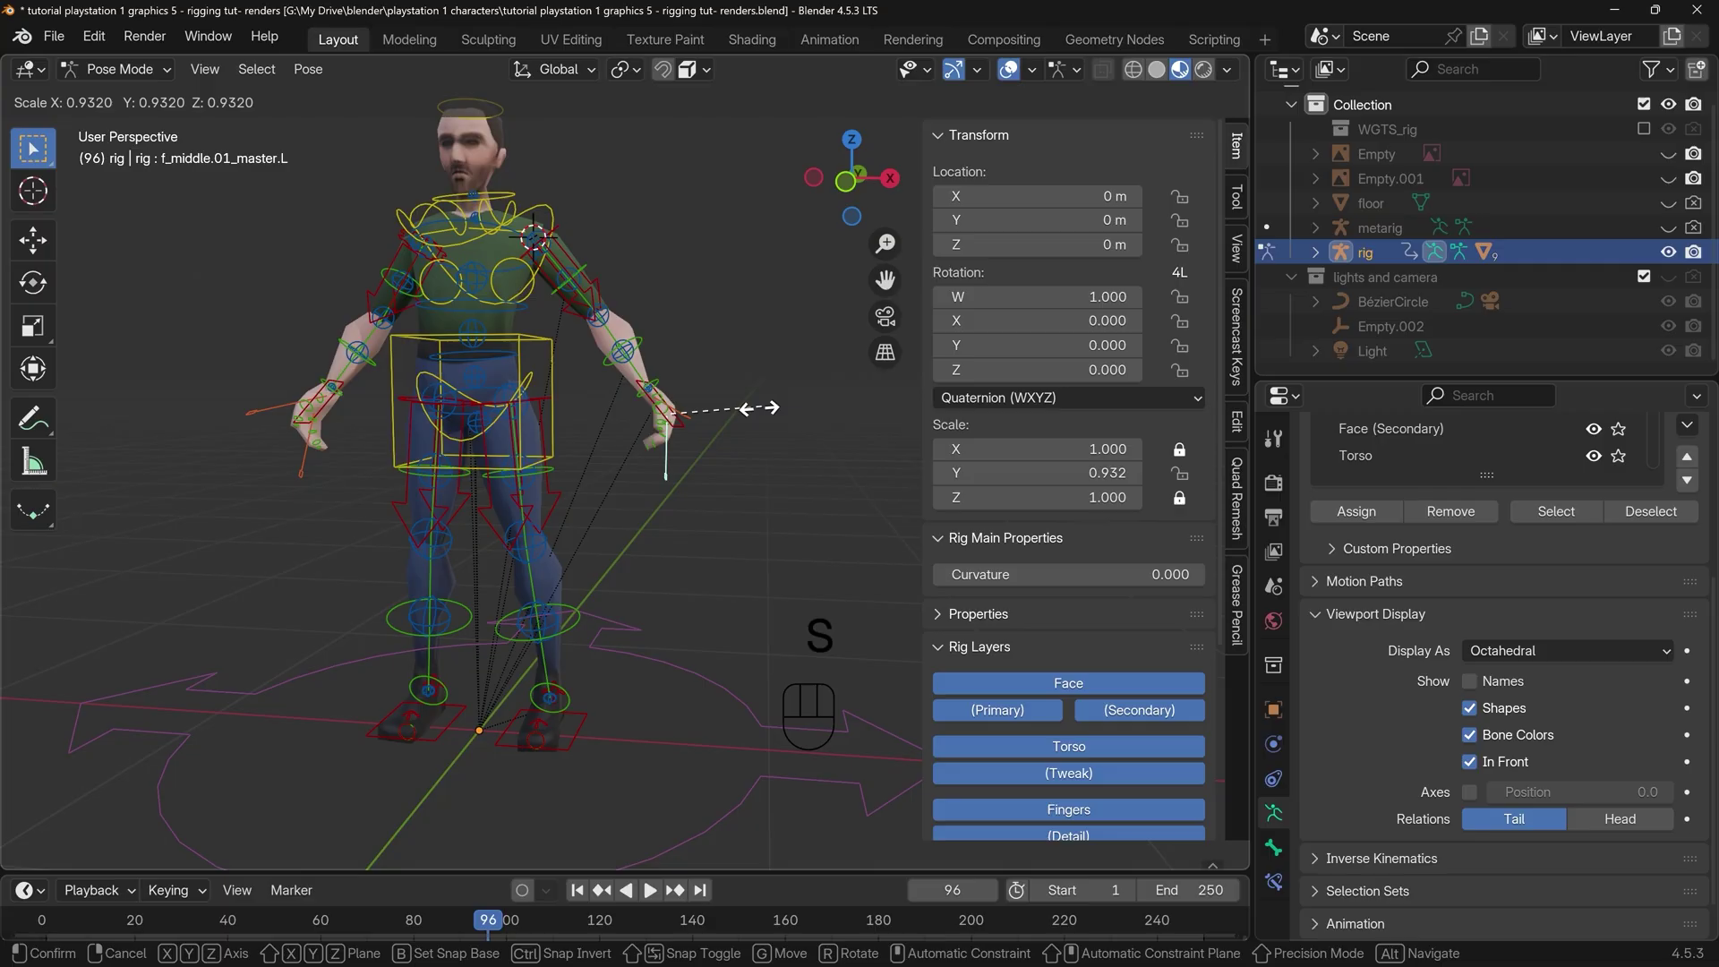
{"action": "right_click", "coordinate": [741, 477]}
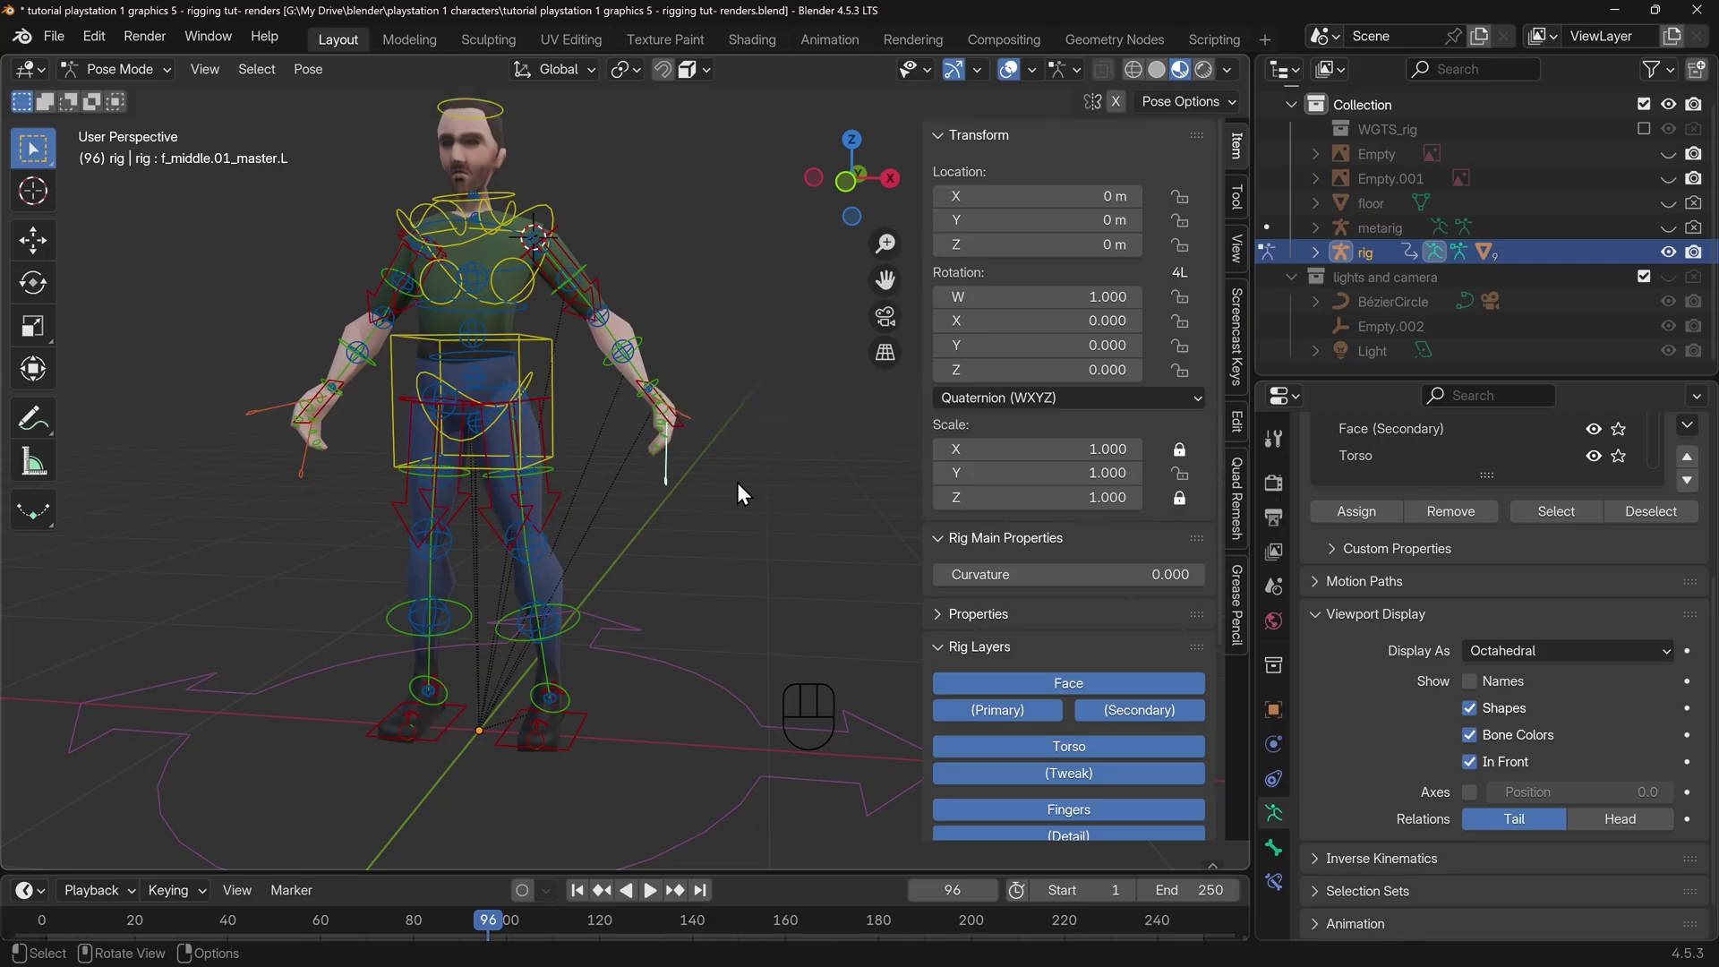
Rotate the left middle finger's master control and try moving it
{"action": "key", "text": "r"}
{"action": "left_click", "coordinate": [770, 480]}
{"action": "key", "text": "g"}
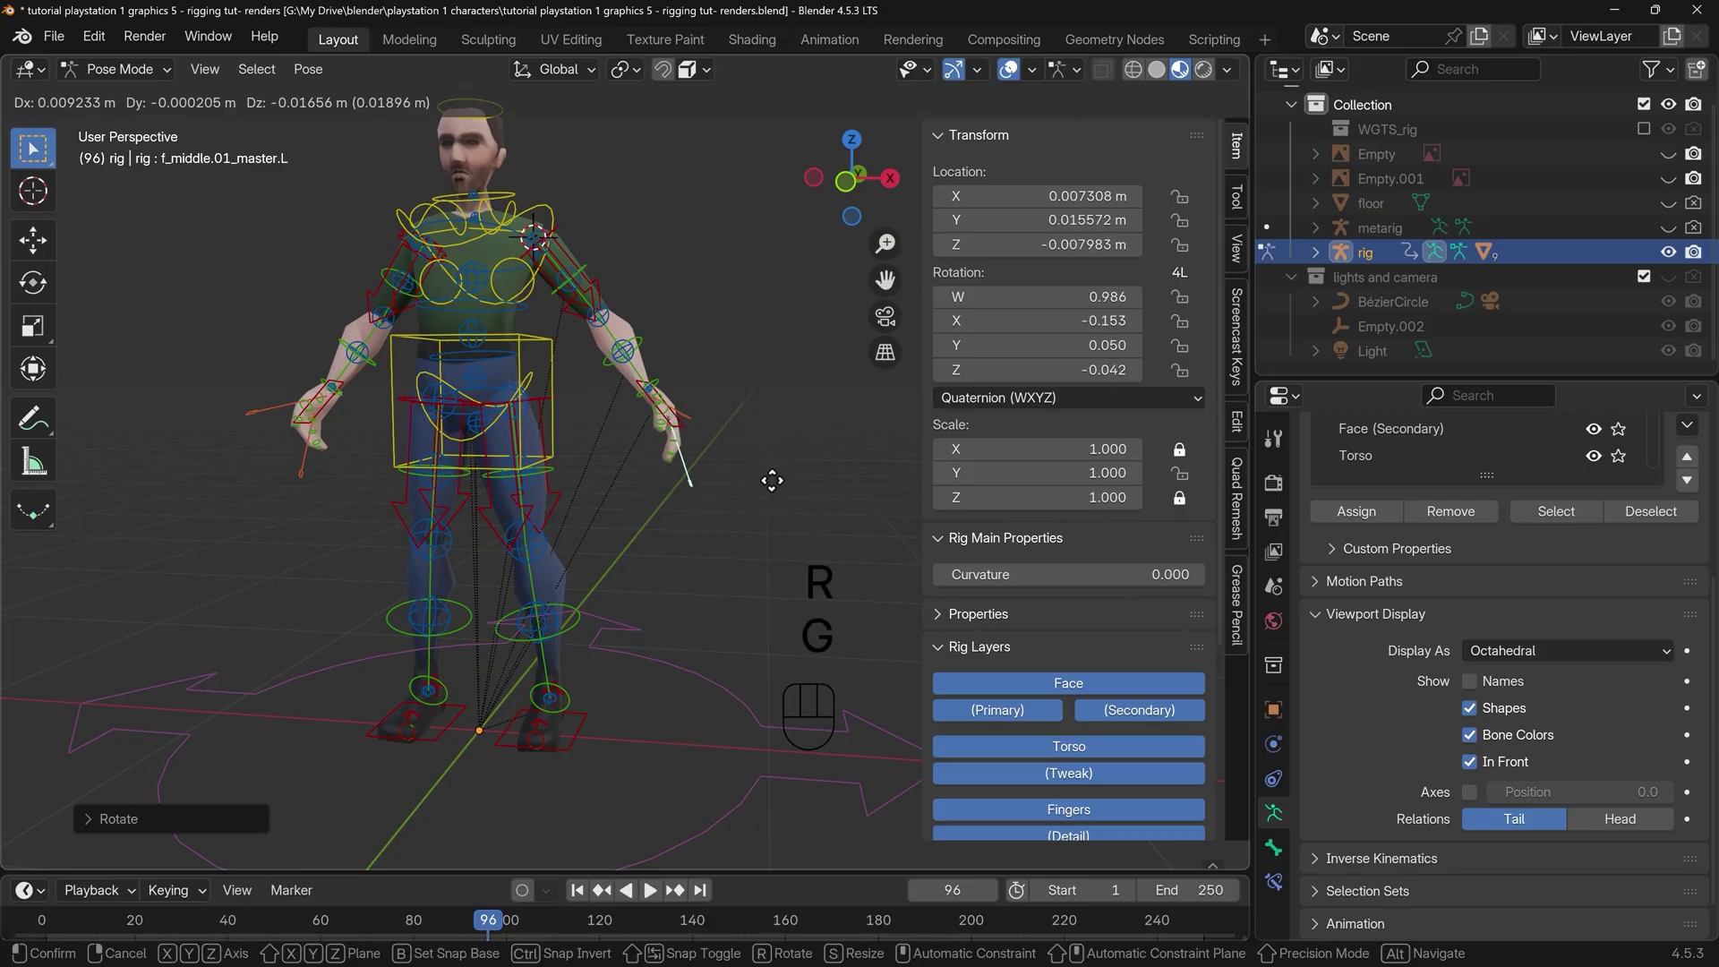
{"action": "right_click", "coordinate": [775, 498]}
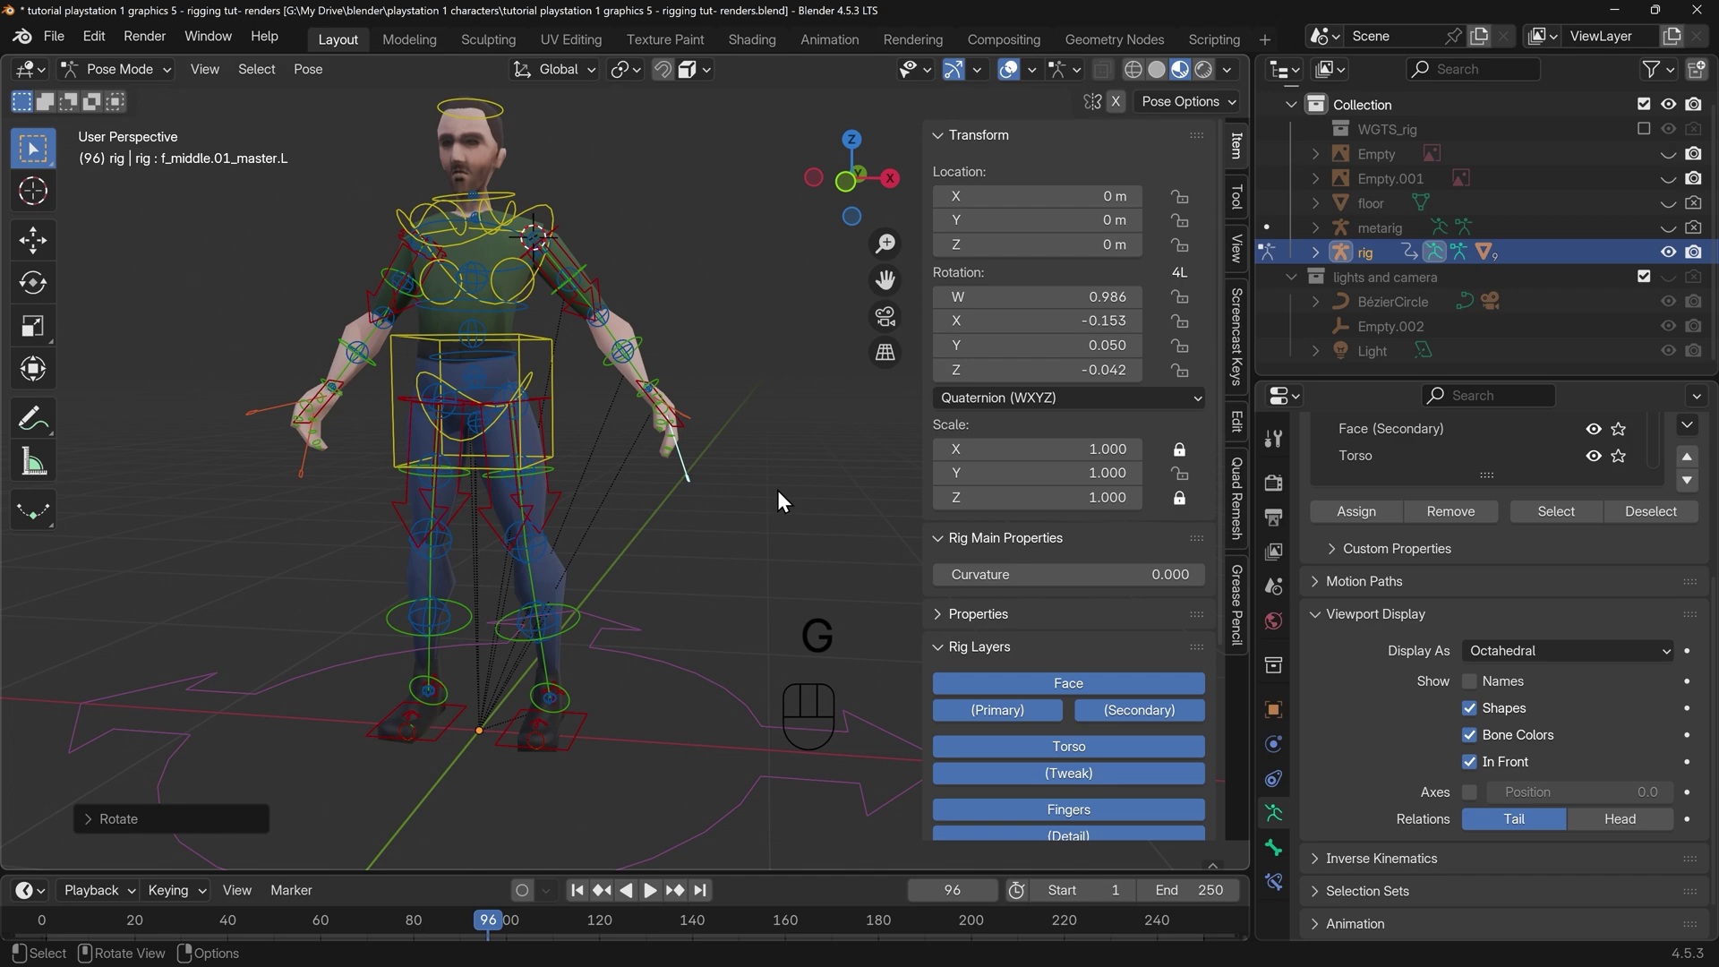
Move the left hand IK control up by about 0.076 m to bend the arm
{"action": "mouse_move", "coordinate": [777, 491]}
{"action": "middle_mouse_down"}
{"action": "mouse_move", "coordinate": [720, 503]}
{"action": "mouse_move", "coordinate": [726, 551]}
{"action": "mouse_move", "coordinate": [775, 509]}
{"action": "middle_mouse_up"}
{"action": "scroll", "coordinate": [721, 517], "scroll_direction": "up", "scroll_amount": 5}
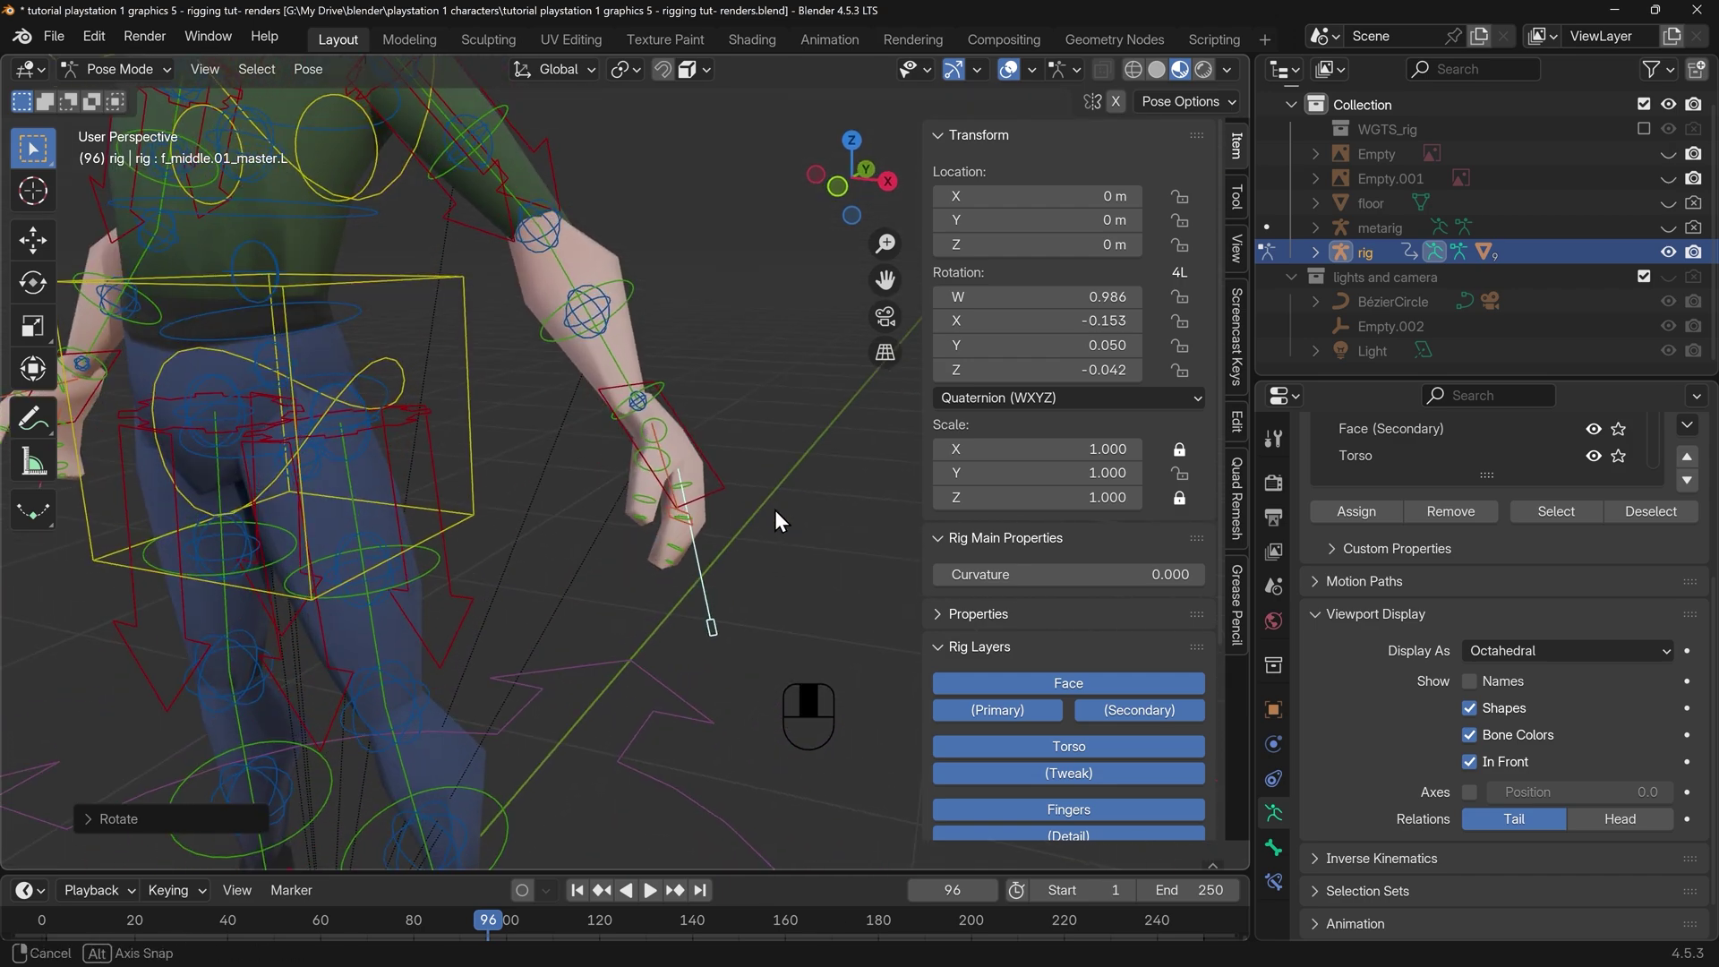
{"action": "left_click", "coordinate": [722, 489]}
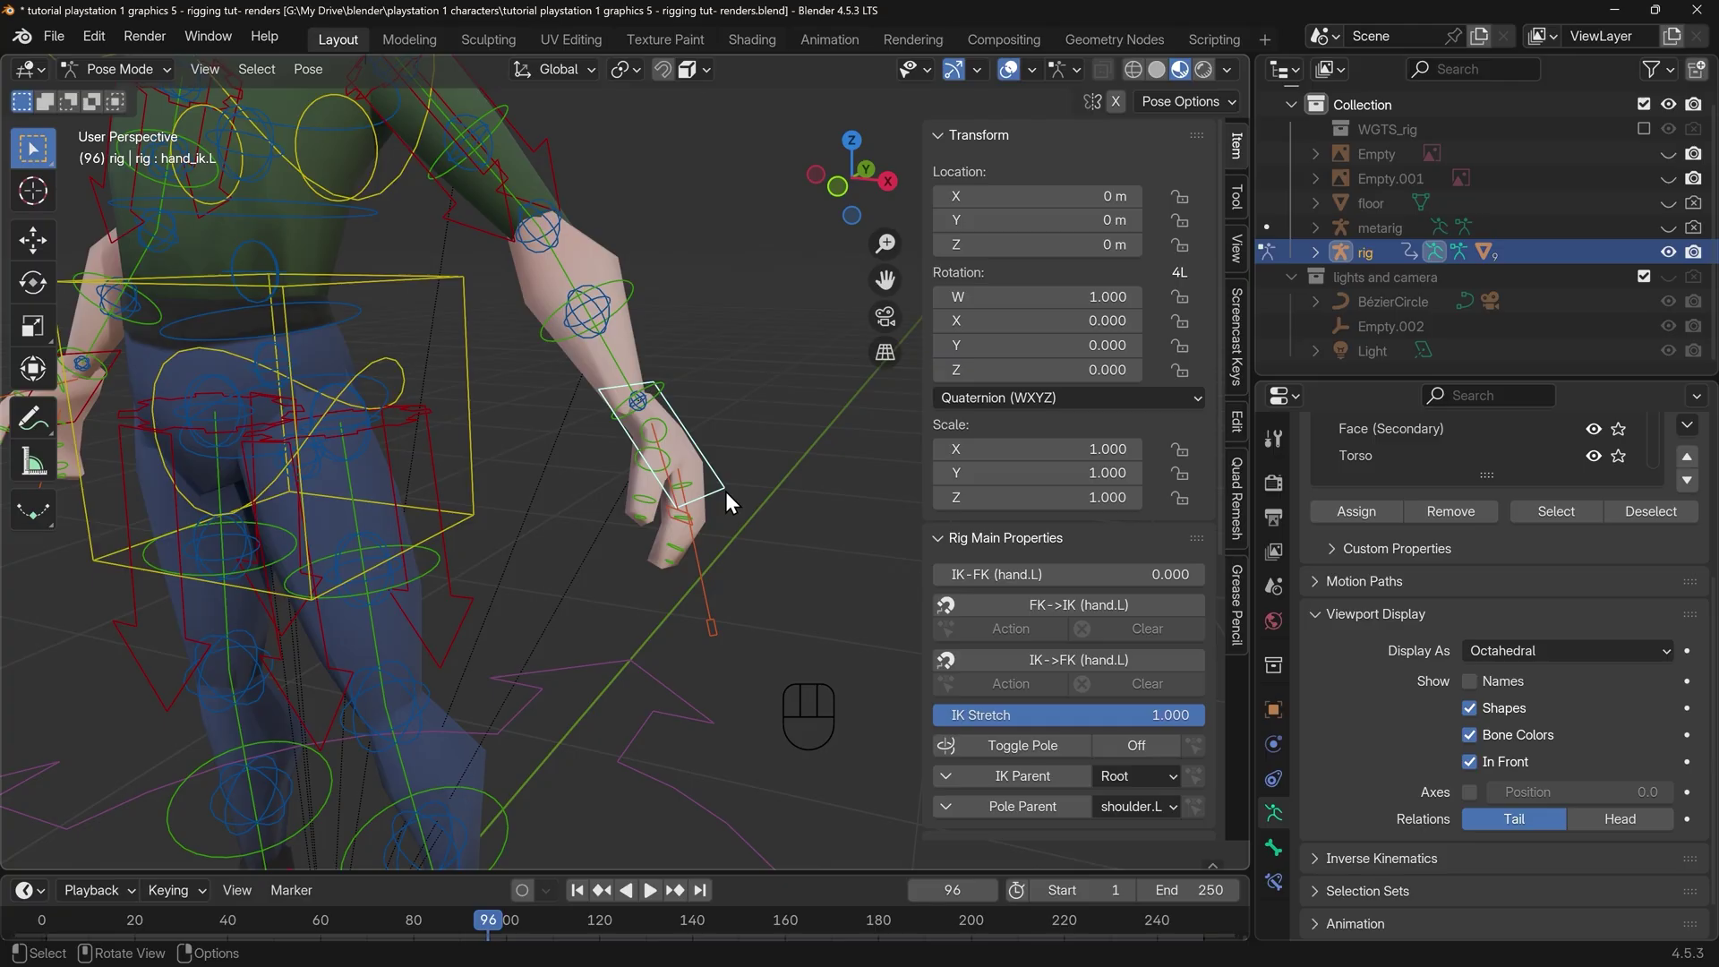
{"action": "key", "text": "g"}
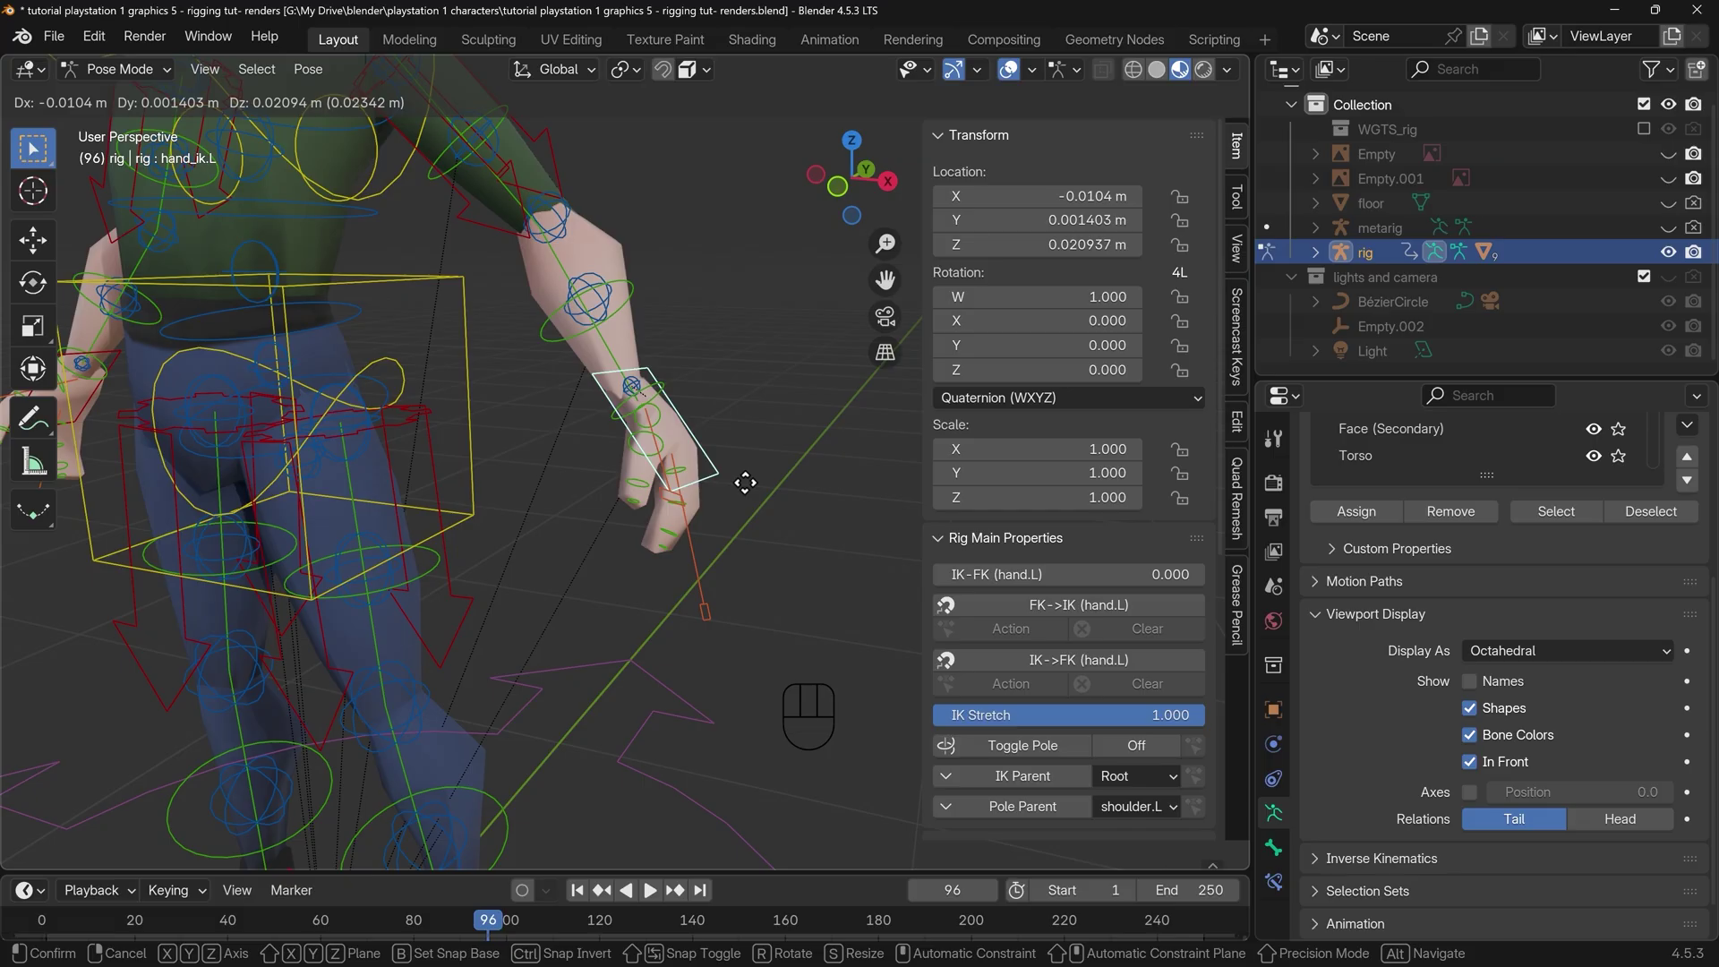
{"action": "left_click", "coordinate": [730, 443]}
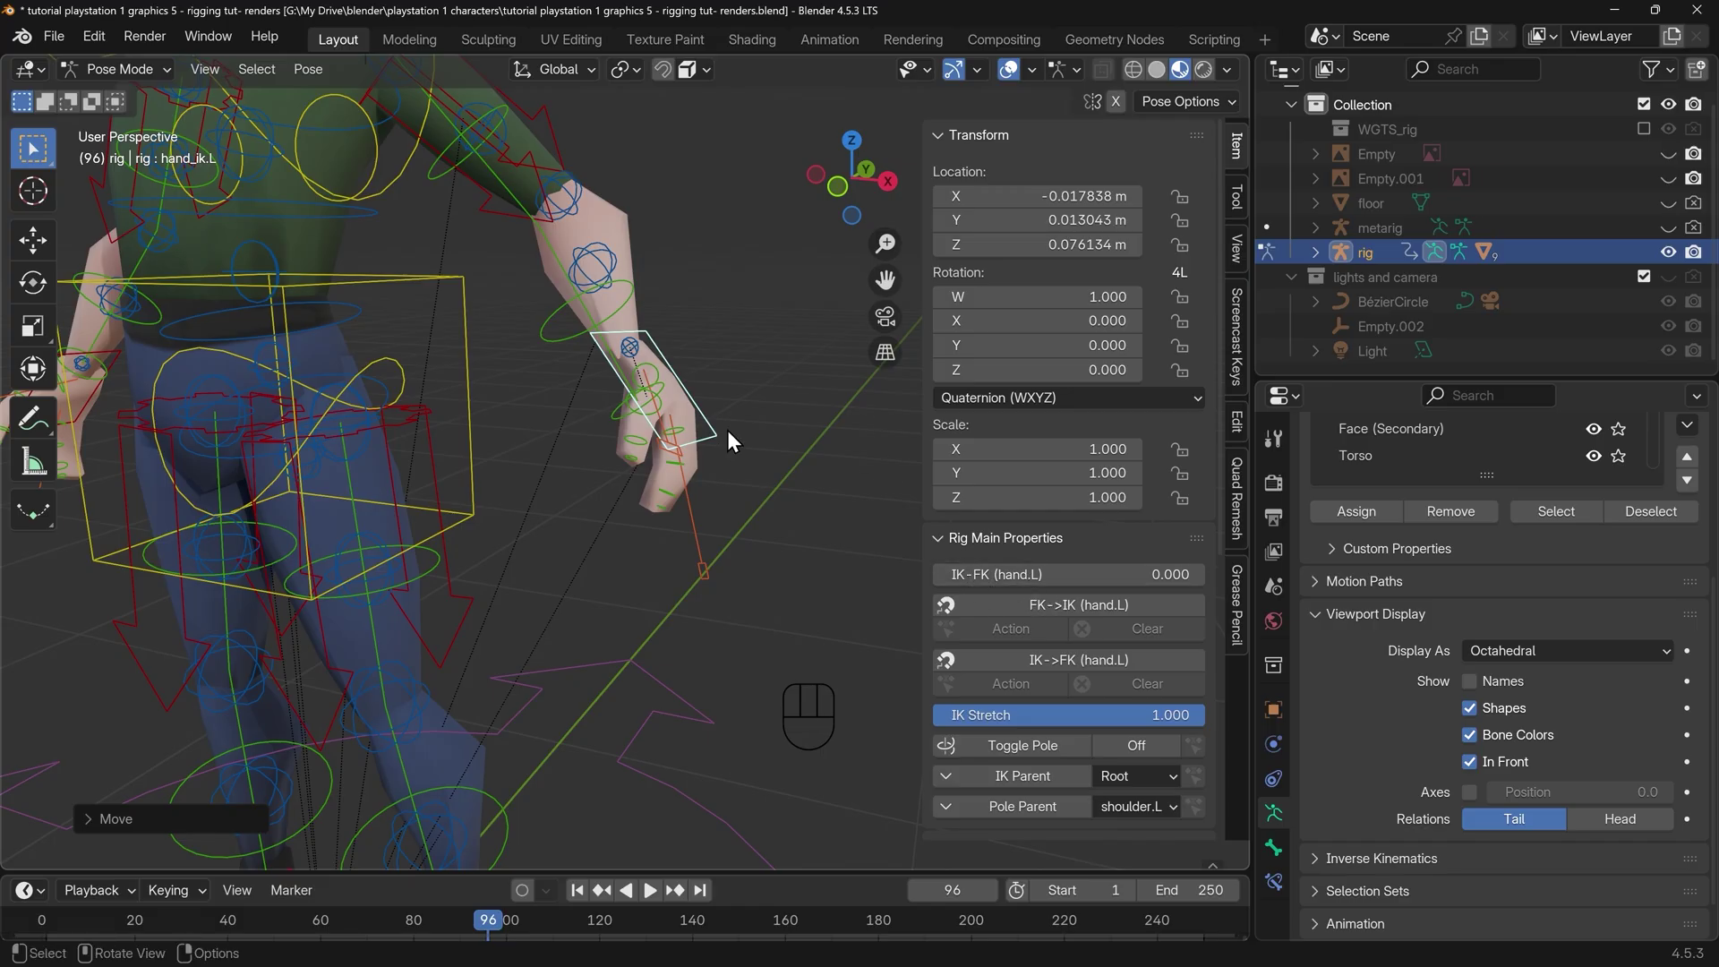
Set the left hand's IK-FK value to 1.000 and rotate the left upper arm FK control slightly towards the body
{"action": "left_click_drag", "start_coordinate": [1019, 574], "coordinate": [1207, 577]}
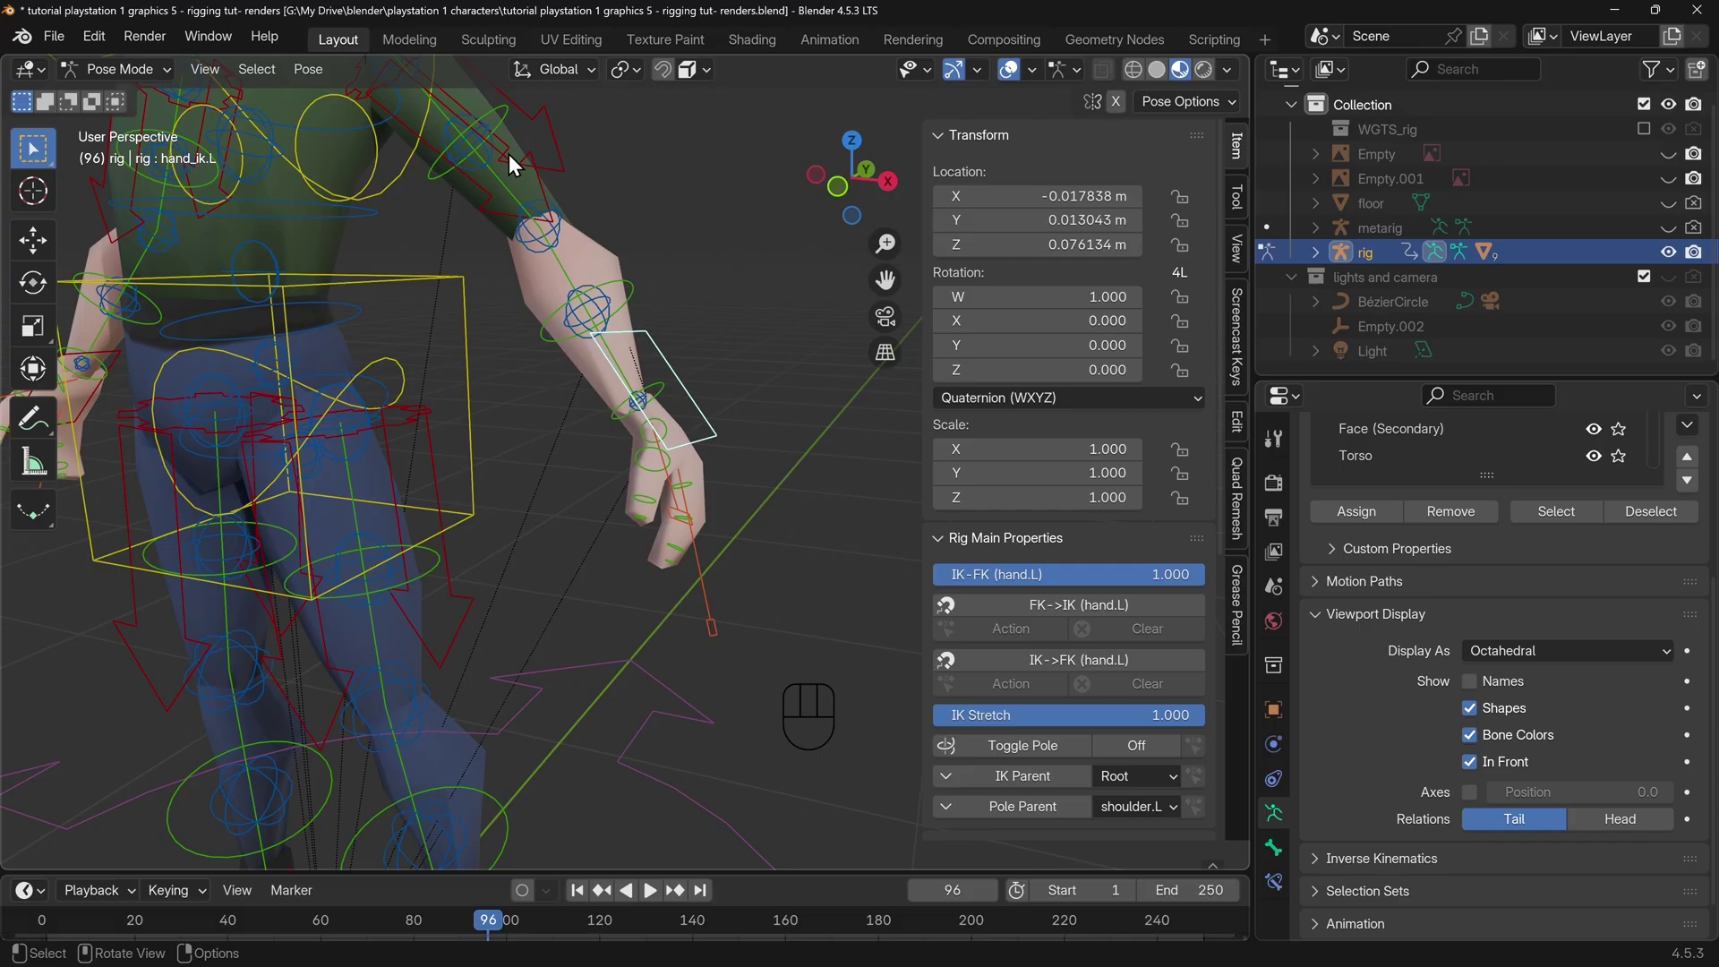
{"action": "left_click", "coordinate": [428, 166]}
{"action": "key", "text": "r"}
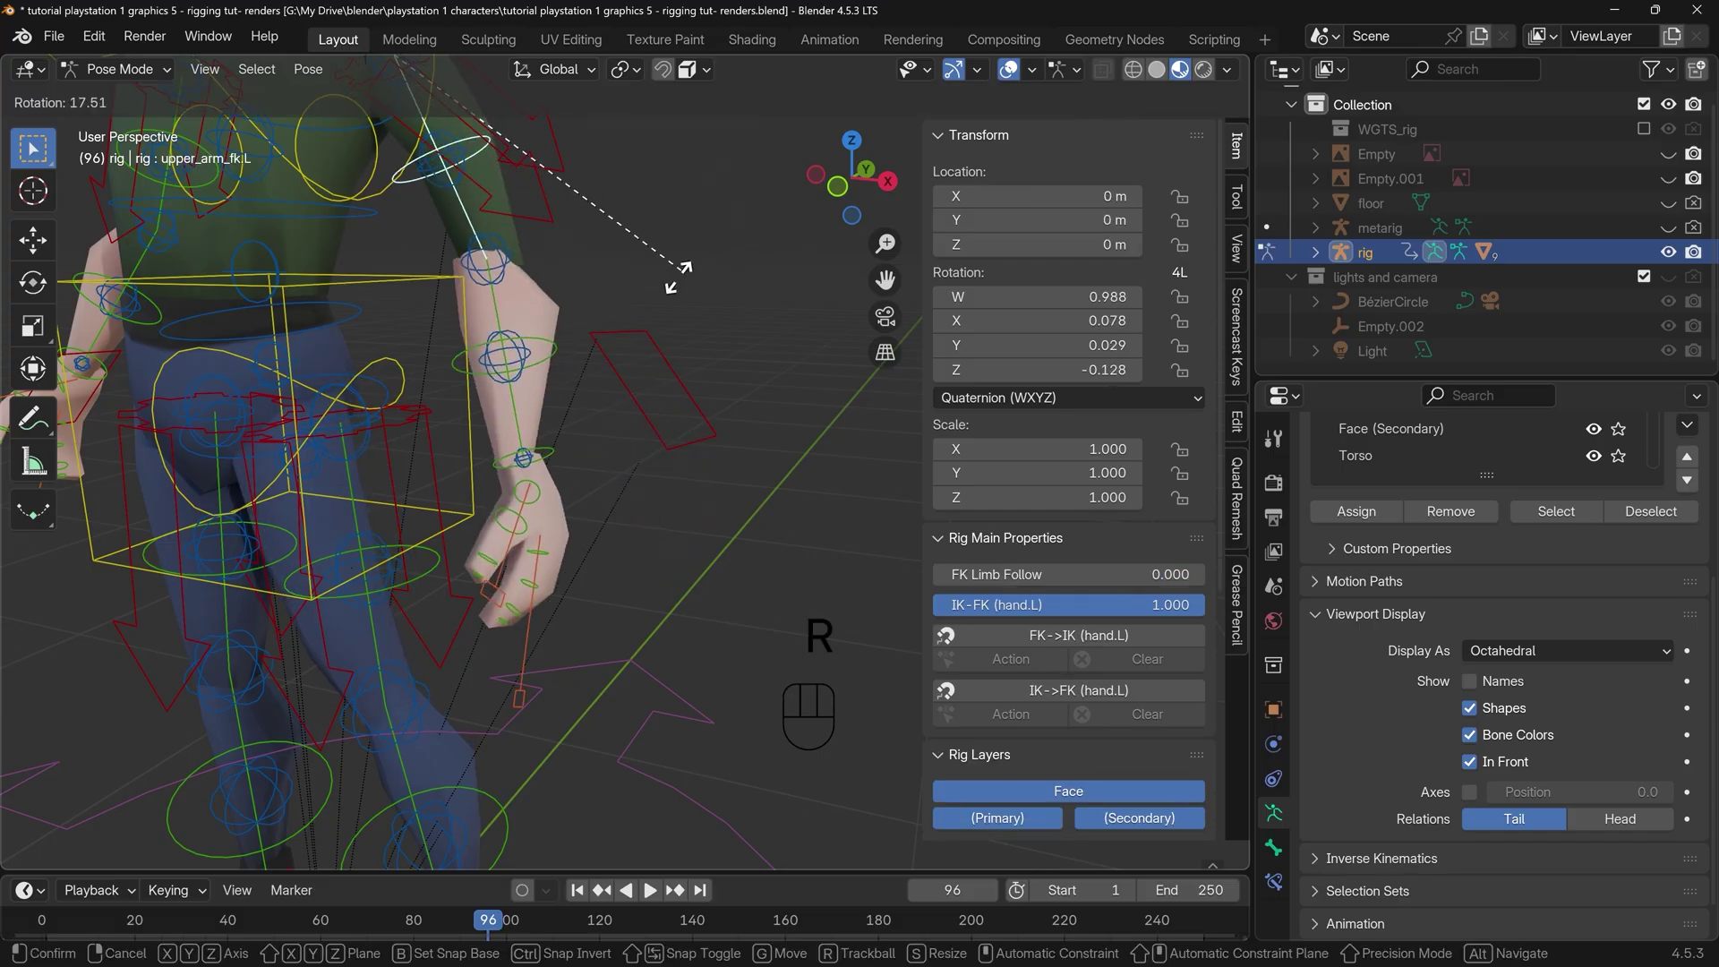
{"action": "left_click", "coordinate": [692, 243]}
Try rotating the left forearm FK control and the left upper arm FK control, cancelling both rotations
{"action": "left_click", "coordinate": [528, 349]}
{"action": "key", "text": "r"}
{"action": "key", "text": "r"}
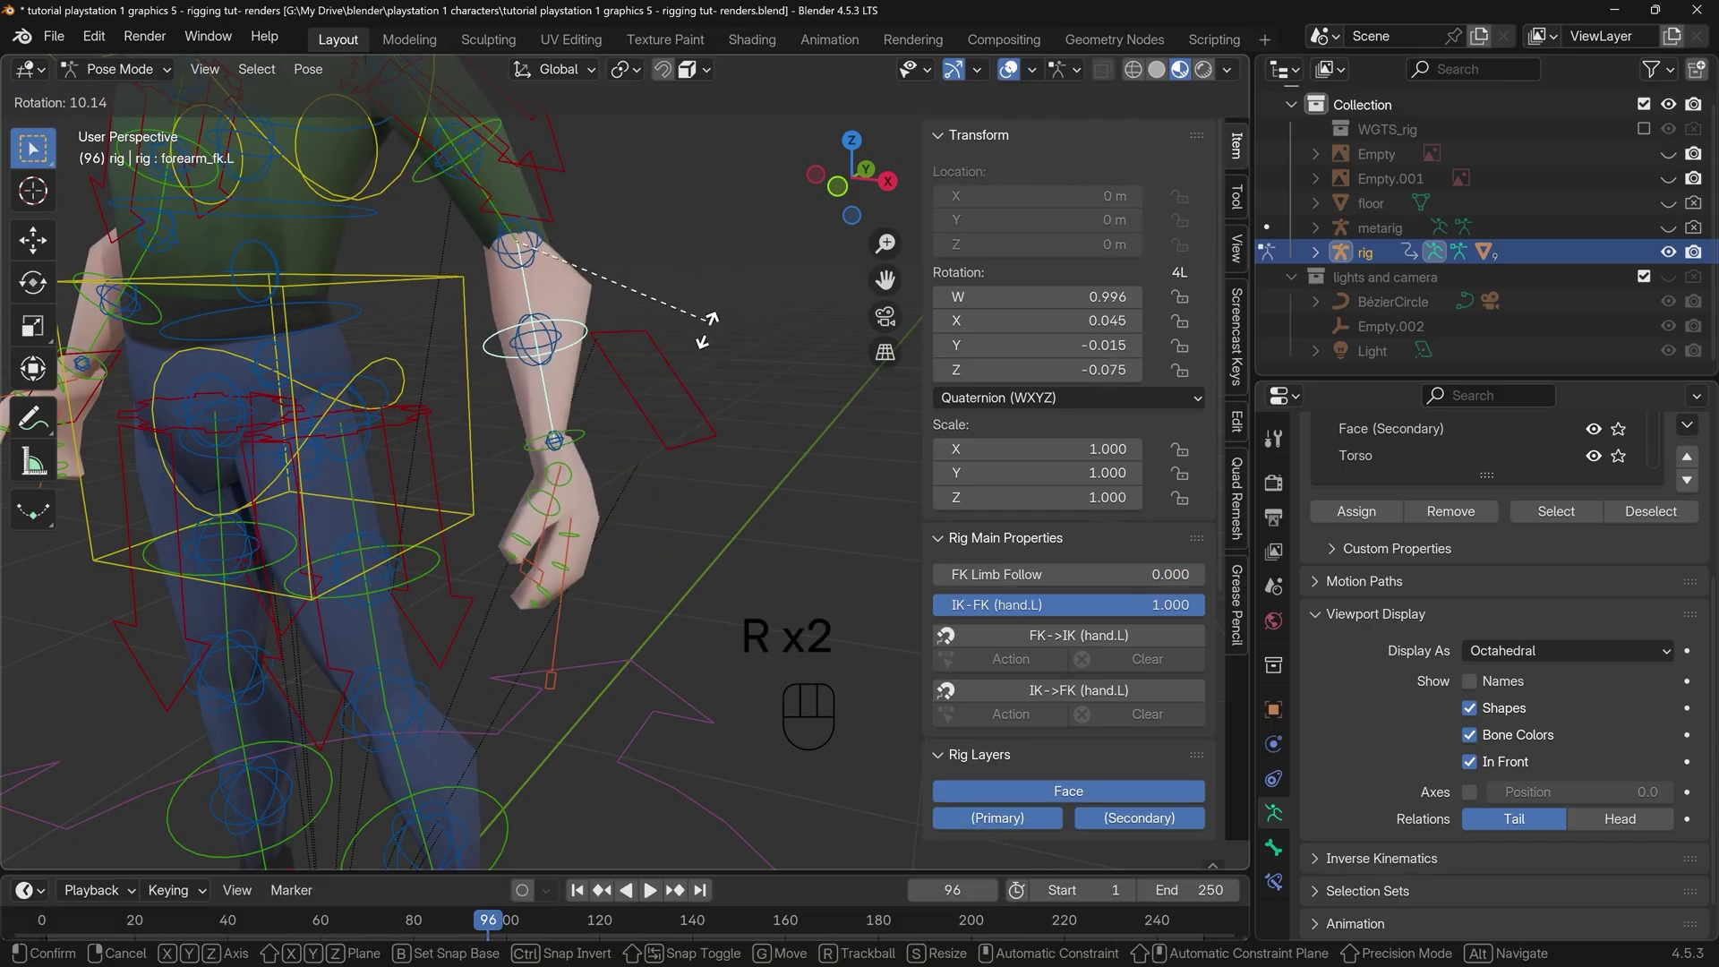
{"action": "right_click", "coordinate": [735, 383]}
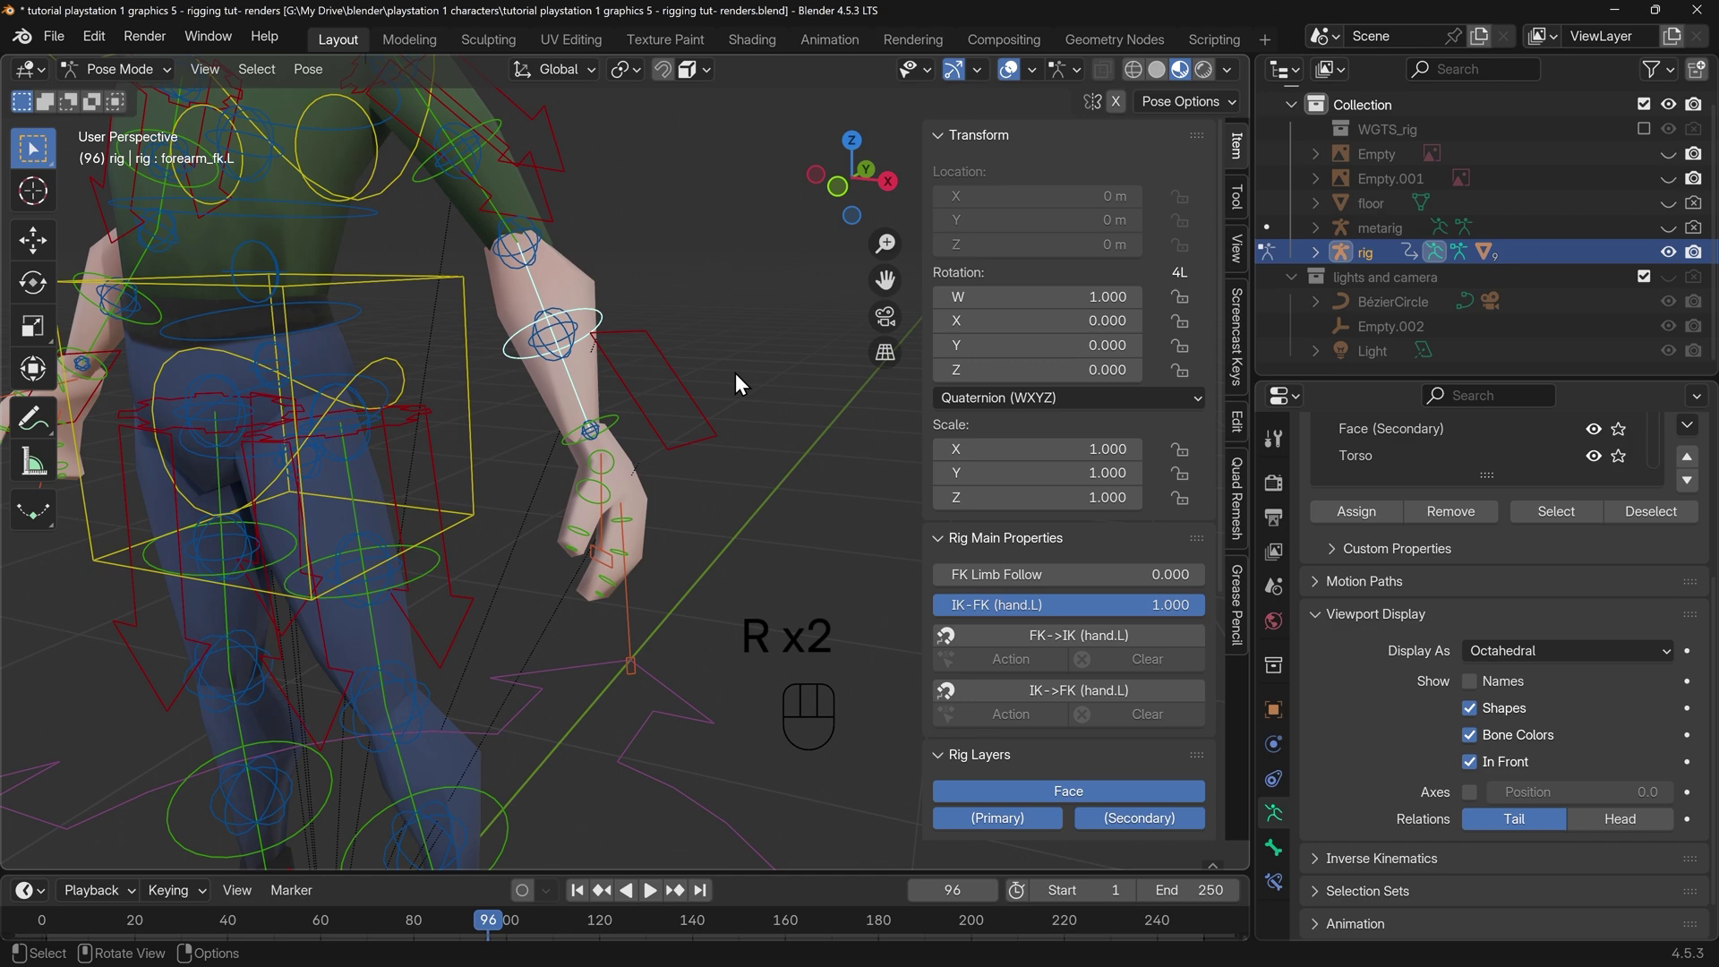
{"action": "left_click", "coordinate": [457, 143]}
{"action": "key", "text": "r"}
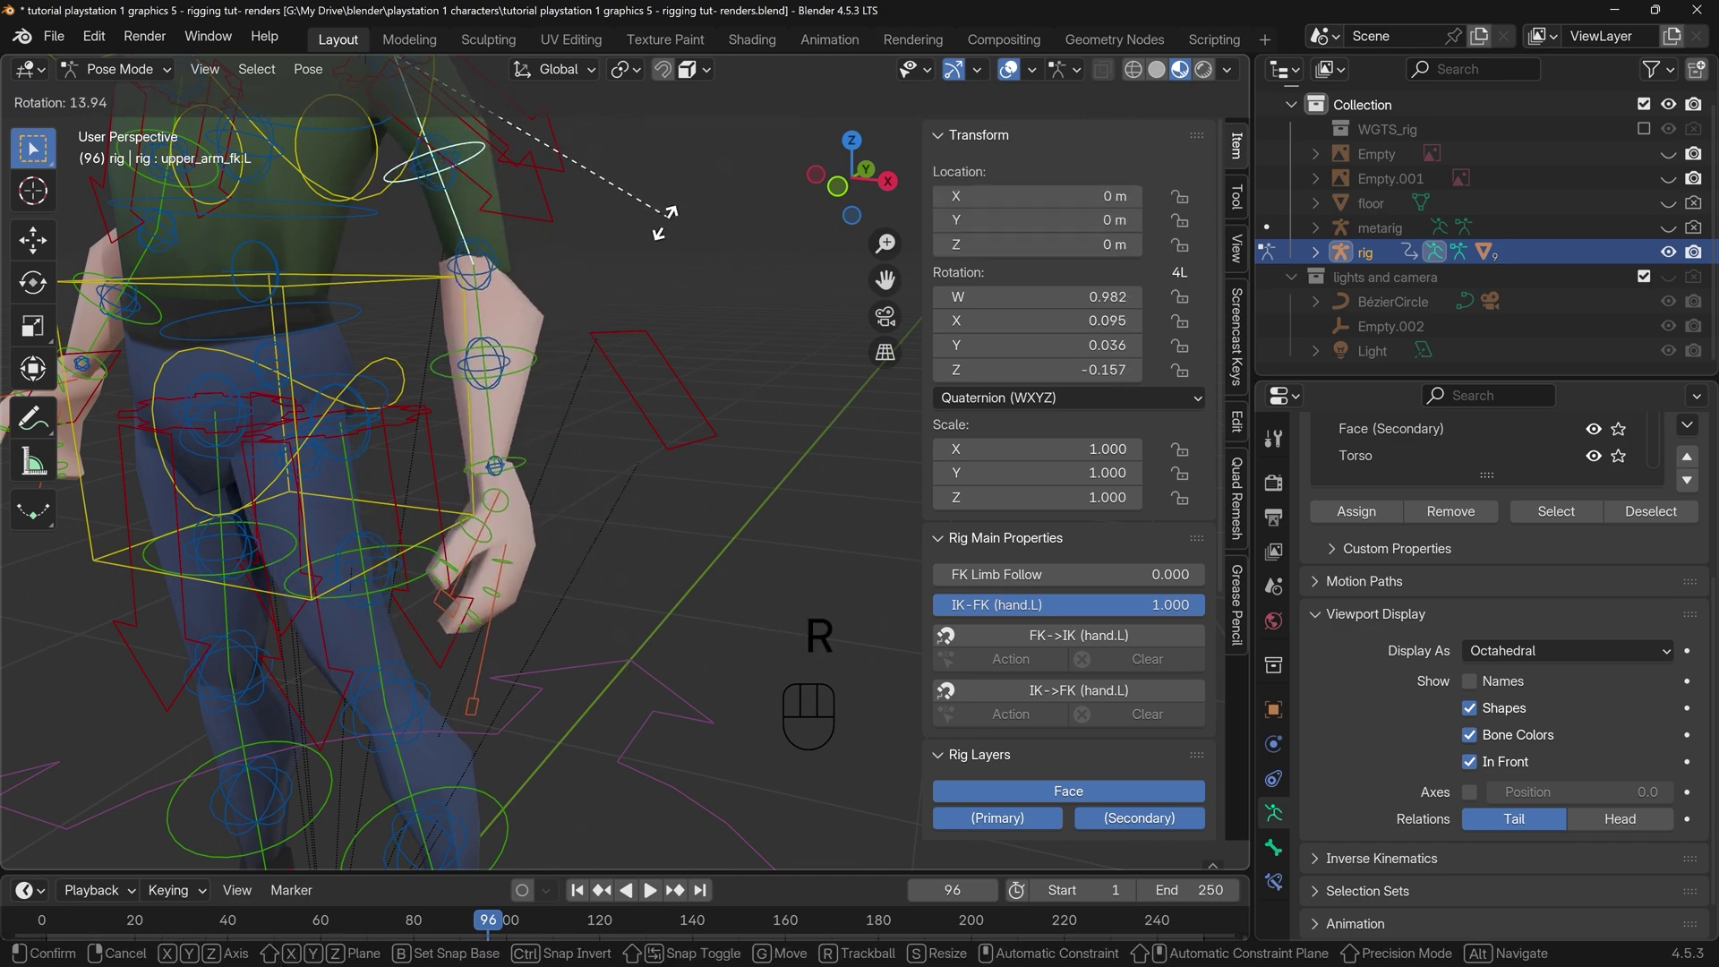
{"action": "right_click", "coordinate": [420, 170]}
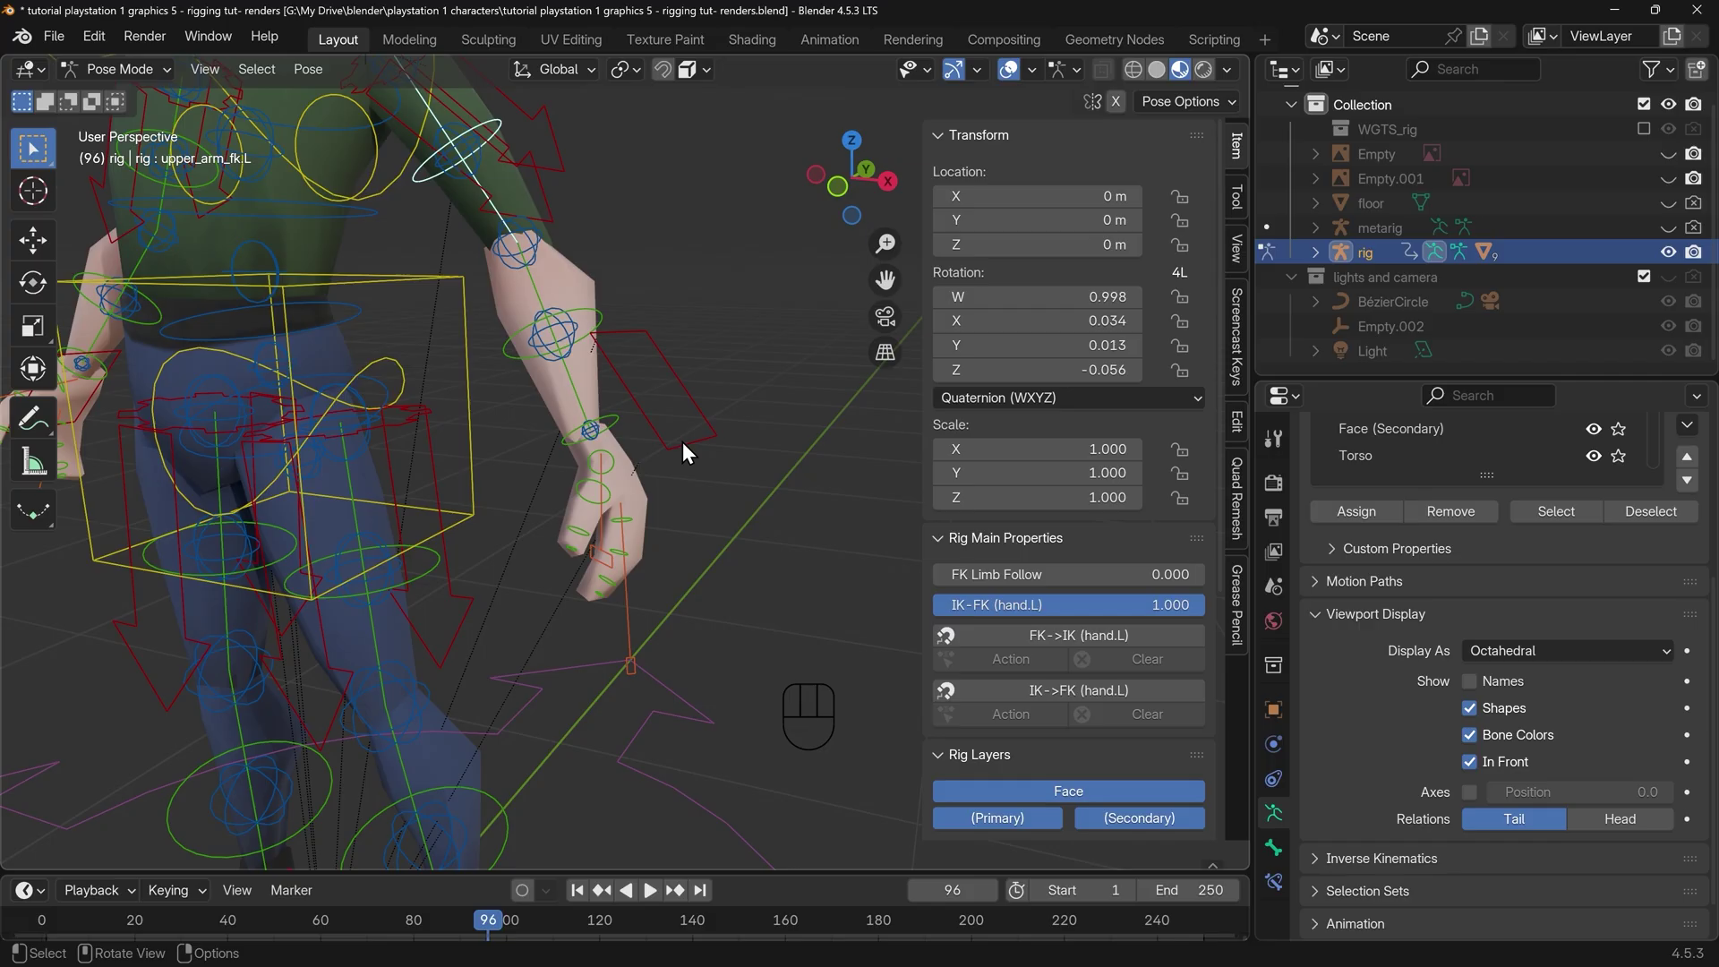
Switch the left arm back to IK by setting the hand's IK-FK value to 0.000
{"action": "left_click_drag", "start_coordinate": [1180, 605], "coordinate": [997, 614]}
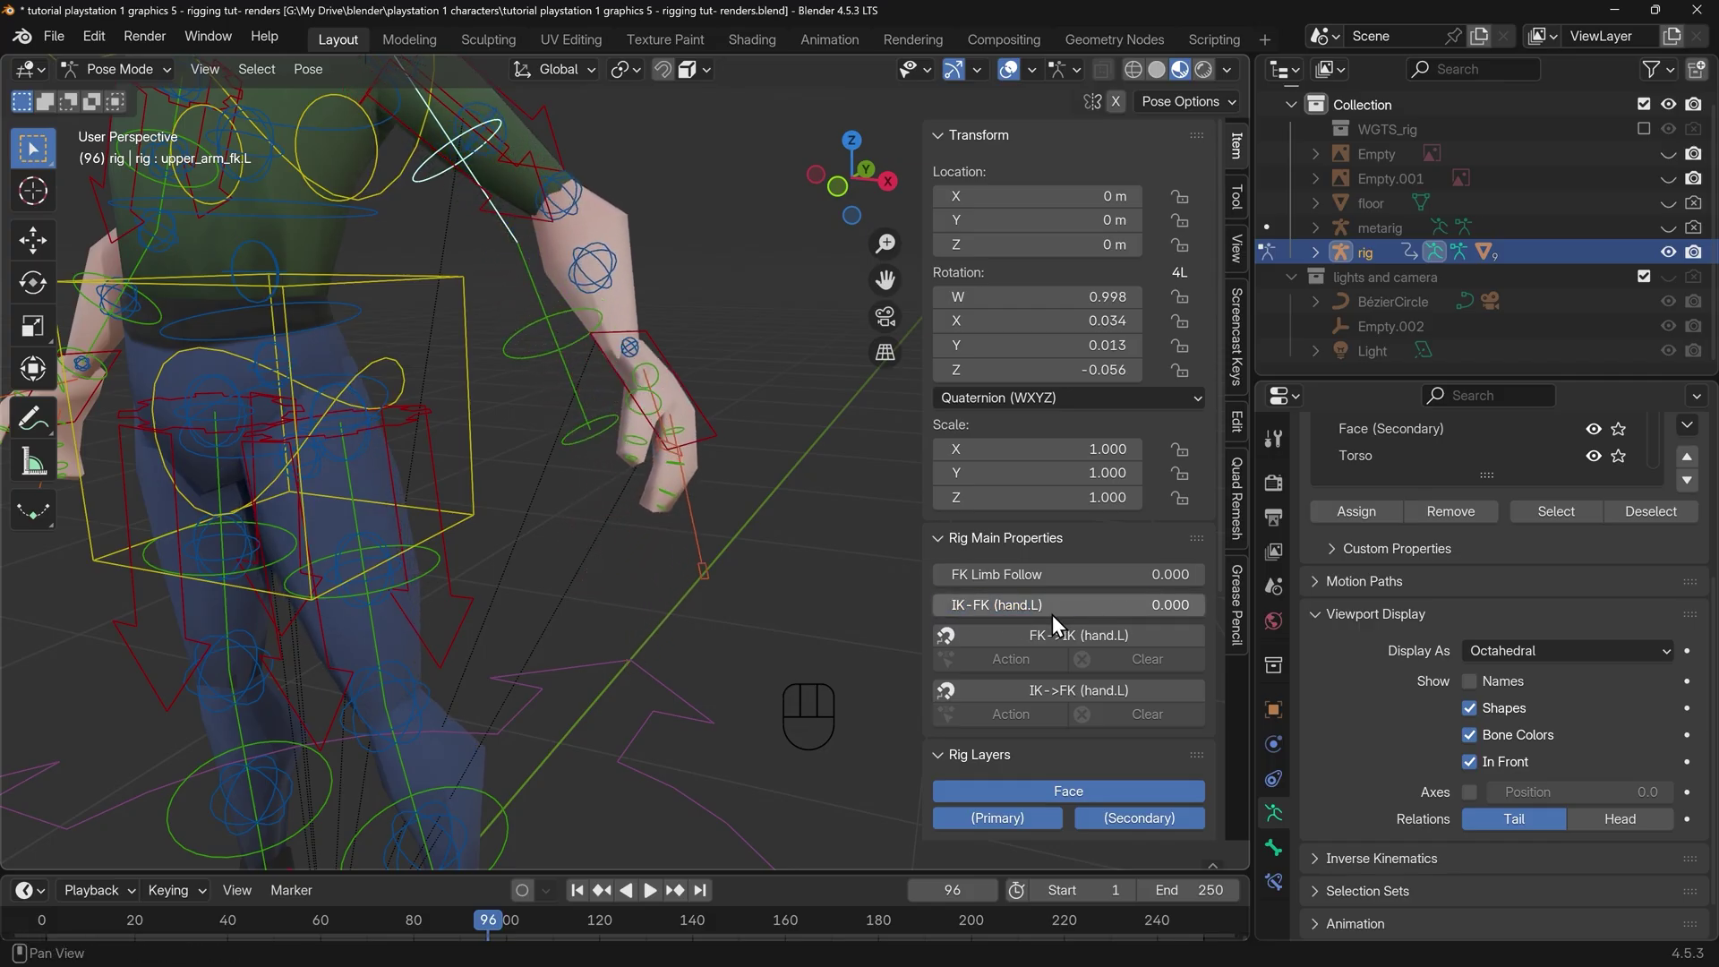
{"action": "scroll", "coordinate": [683, 372], "scroll_direction": "down", "scroll_amount": 5}
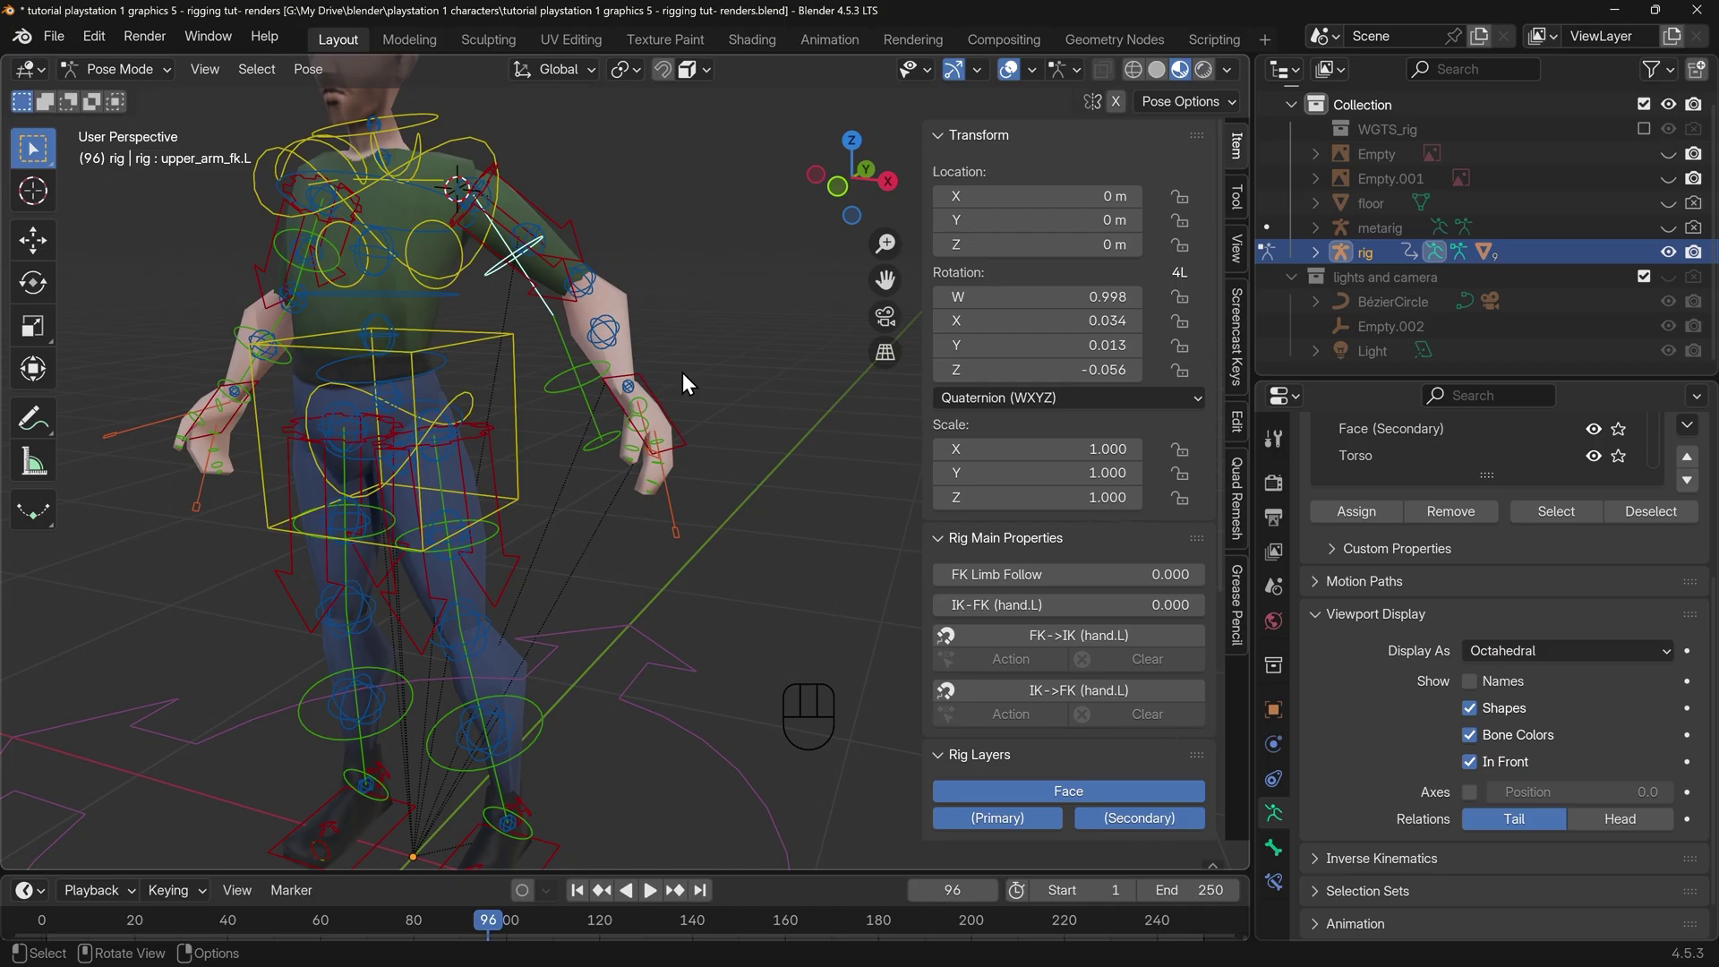
{"action": "middle_click_drag", "start_coordinate": [683, 373], "coordinate": [587, 406]}
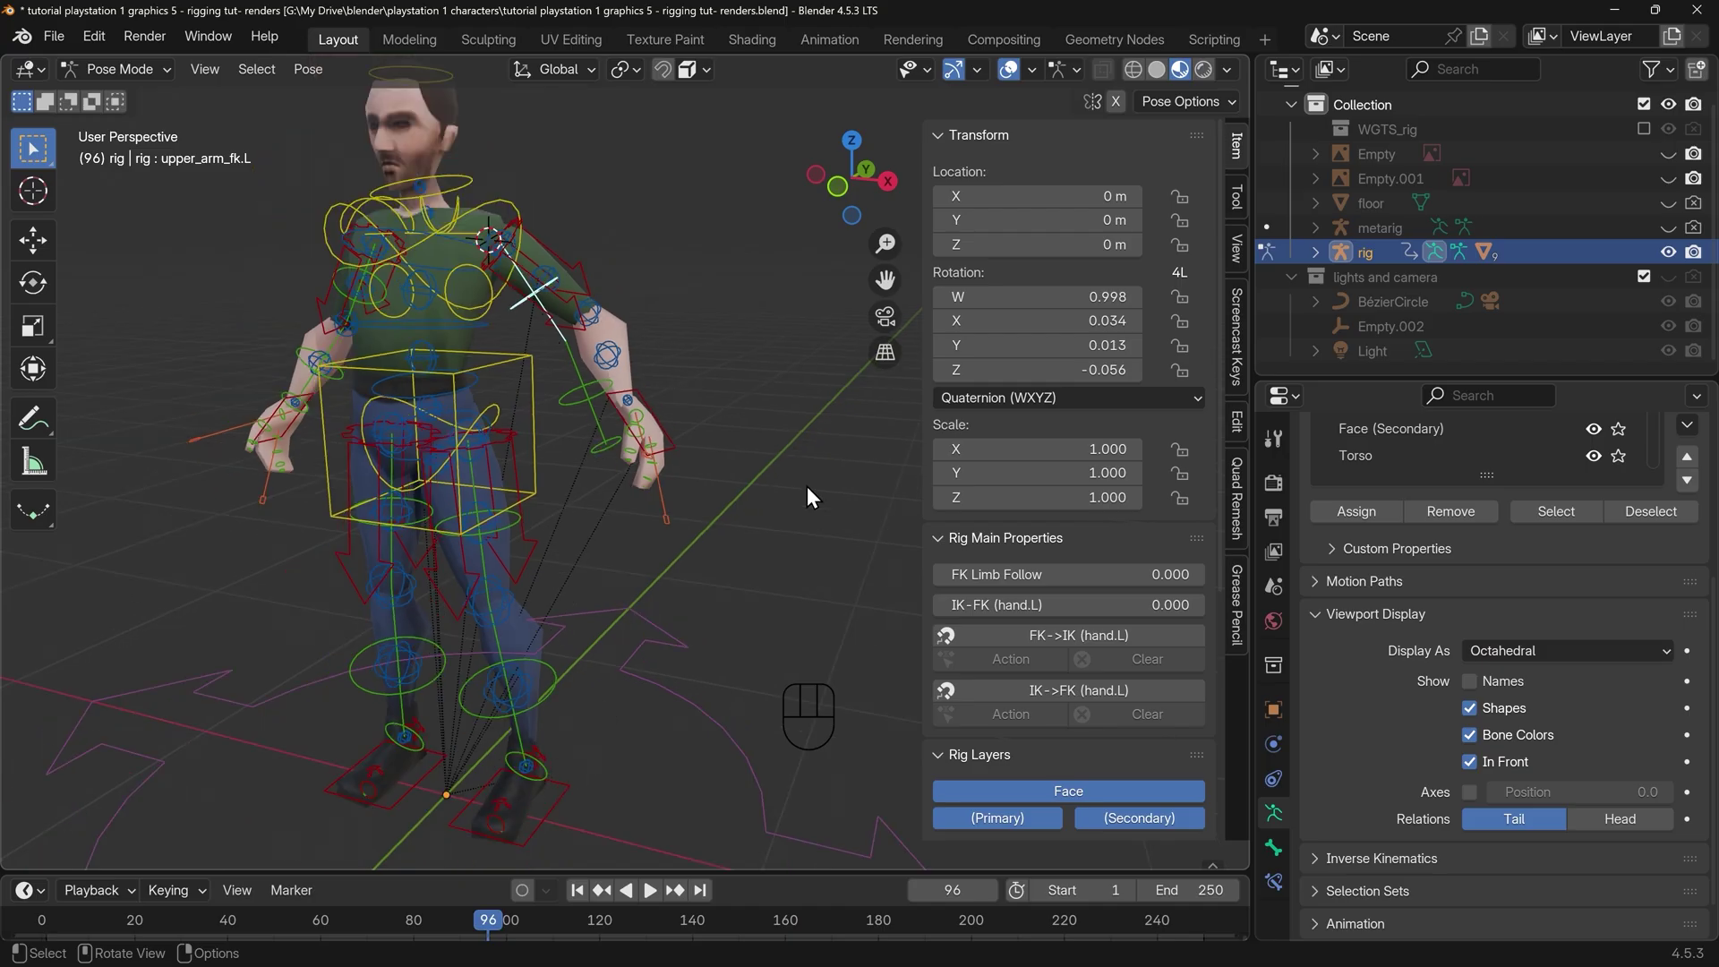
Try moving and rotating the left upper arm IK control, cancelling both changes
{"action": "left_click", "coordinate": [583, 271]}
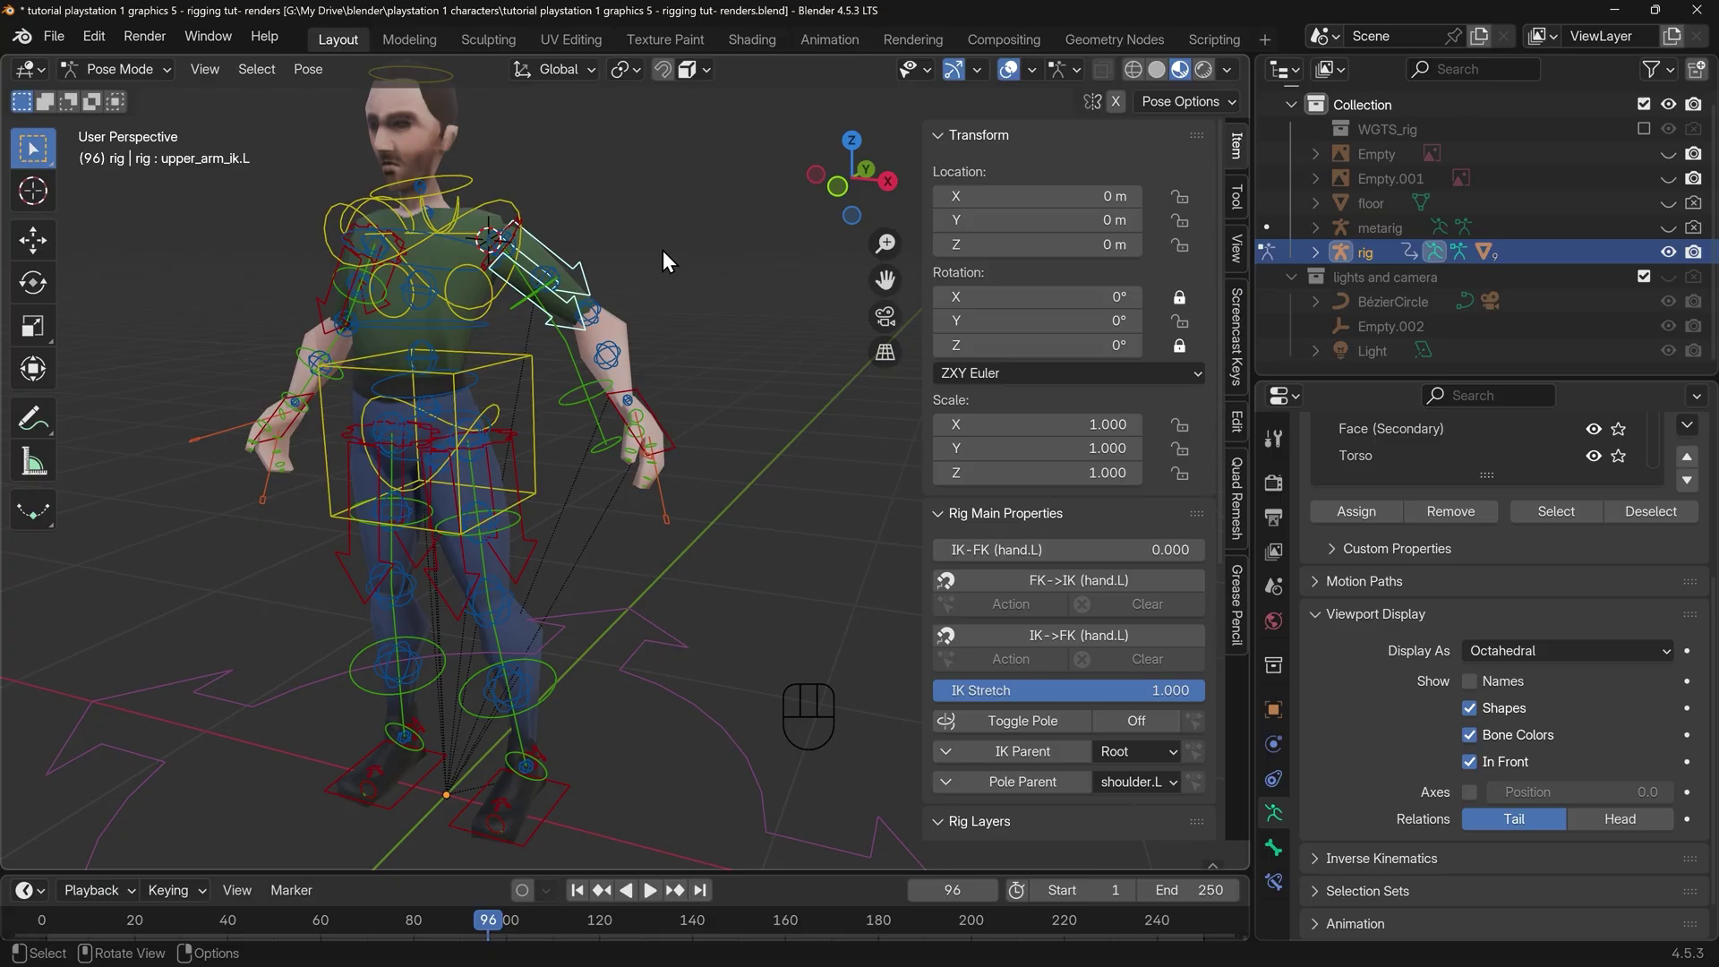
{"action": "key", "text": "g"}
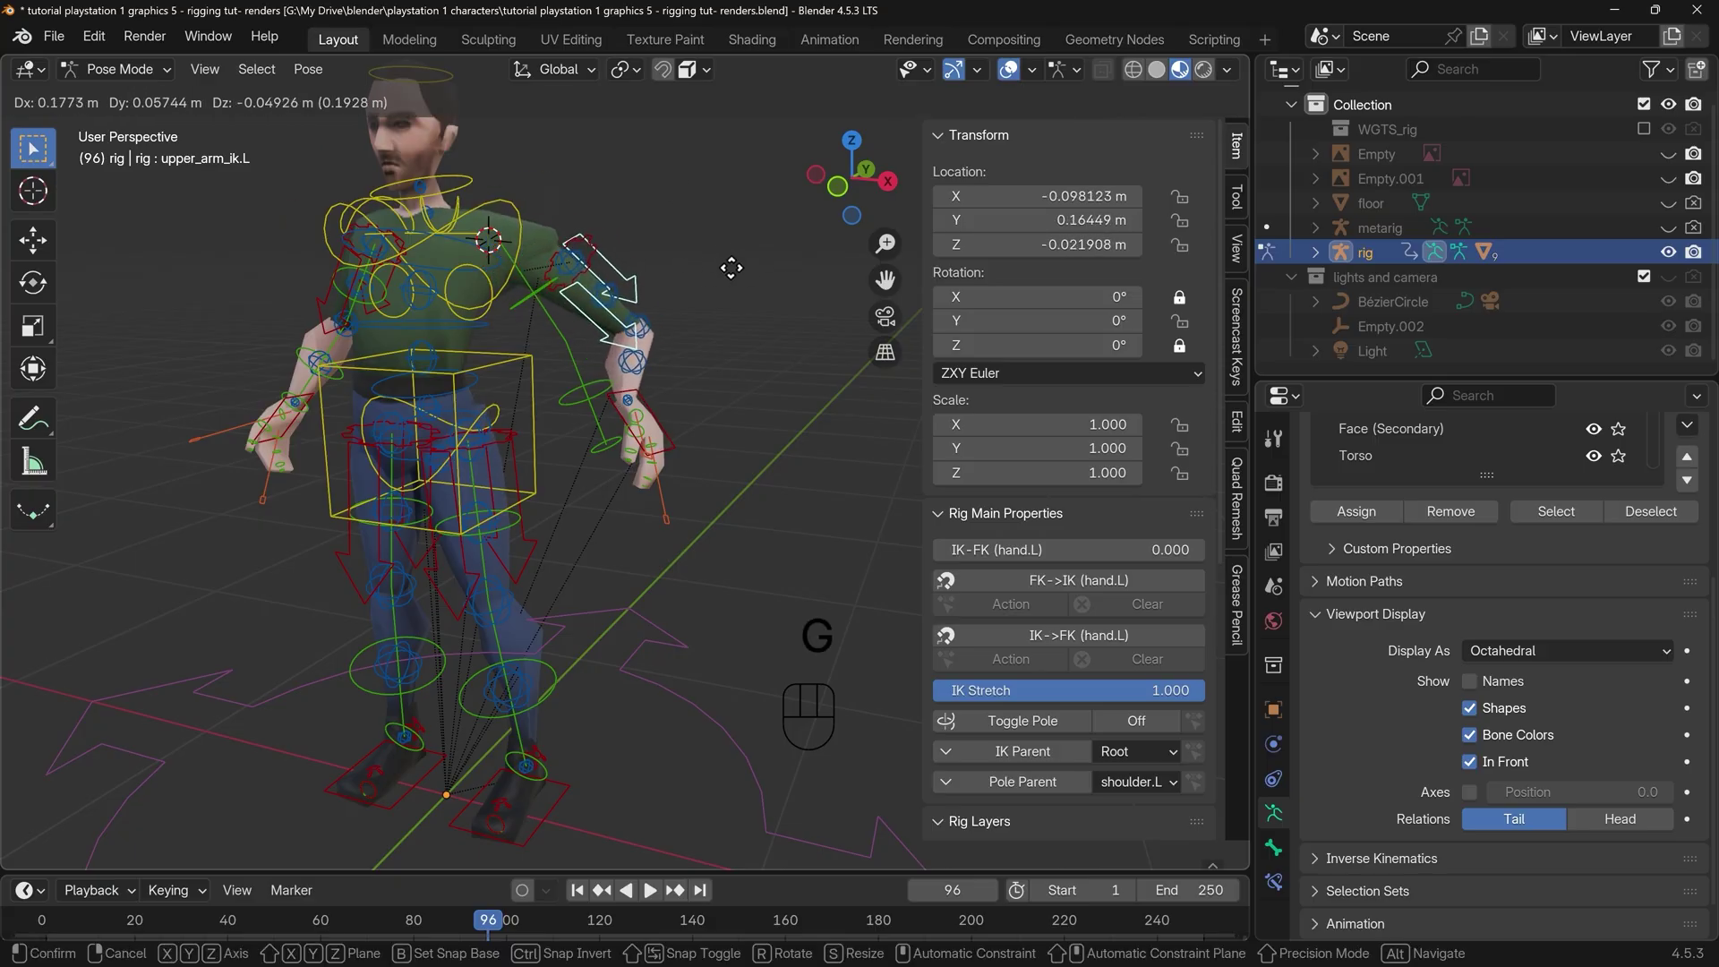
{"action": "right_click", "coordinate": [726, 274]}
{"action": "key", "text": "r"}
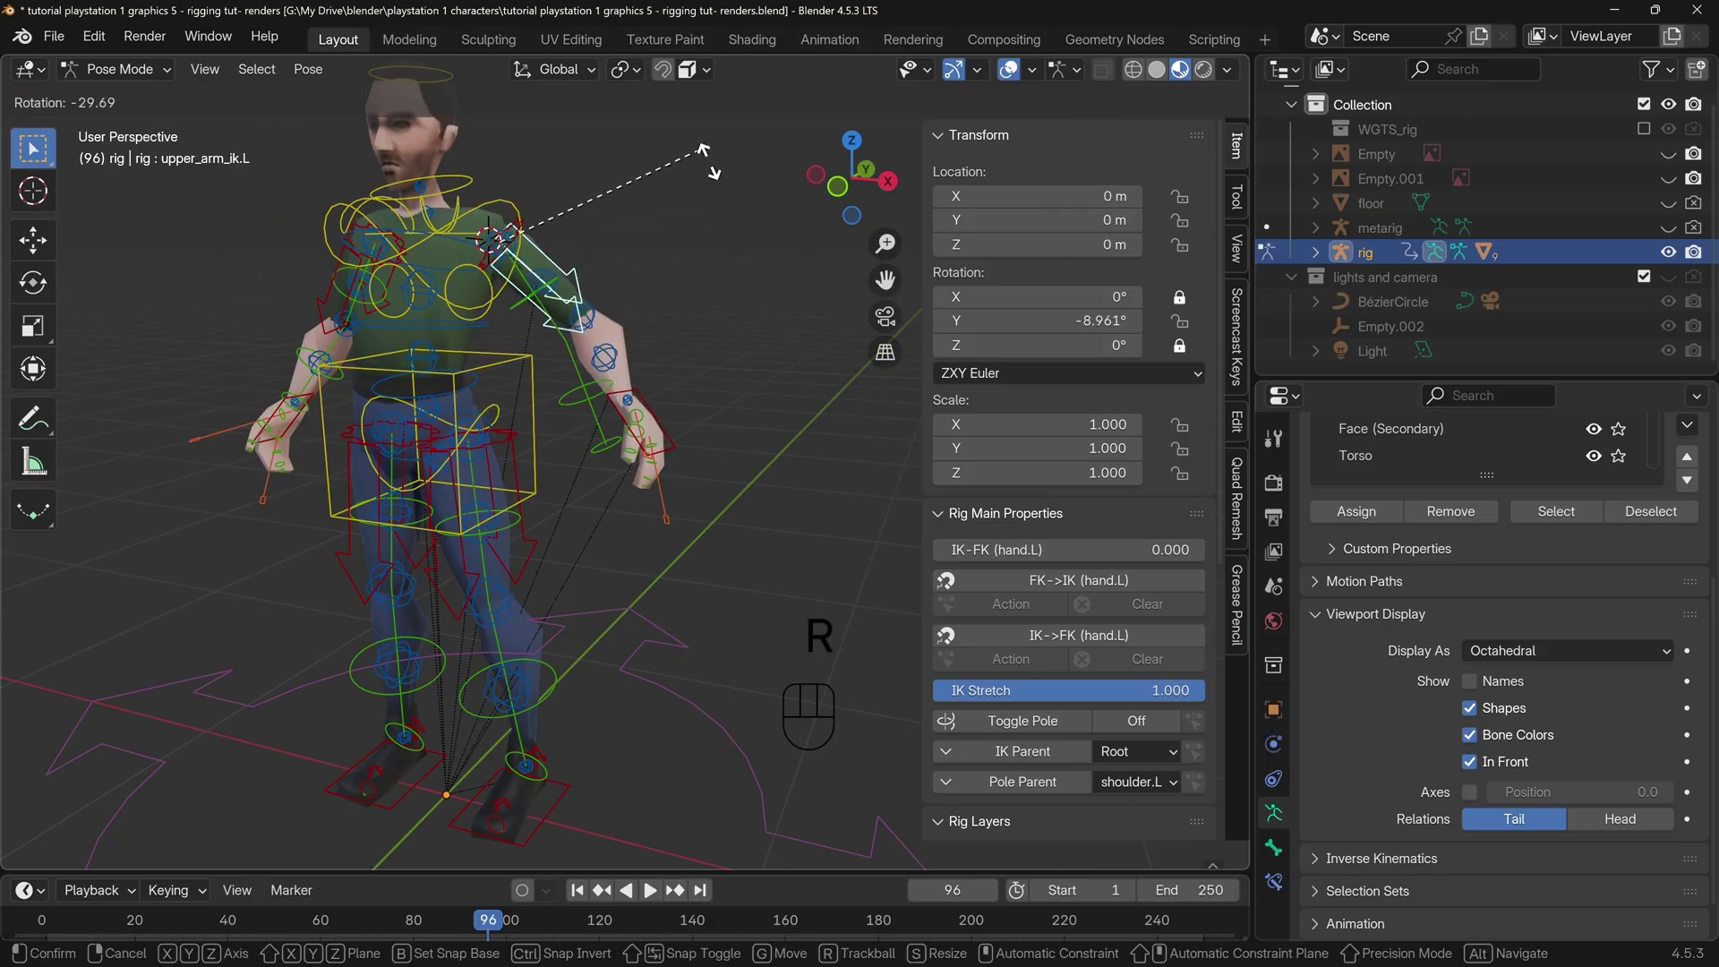
{"action": "right_click", "coordinate": [591, 252]}
Try rotating the left thigh IK control and moving the left foot IK control, cancelling both changes
{"action": "left_click", "coordinate": [537, 541]}
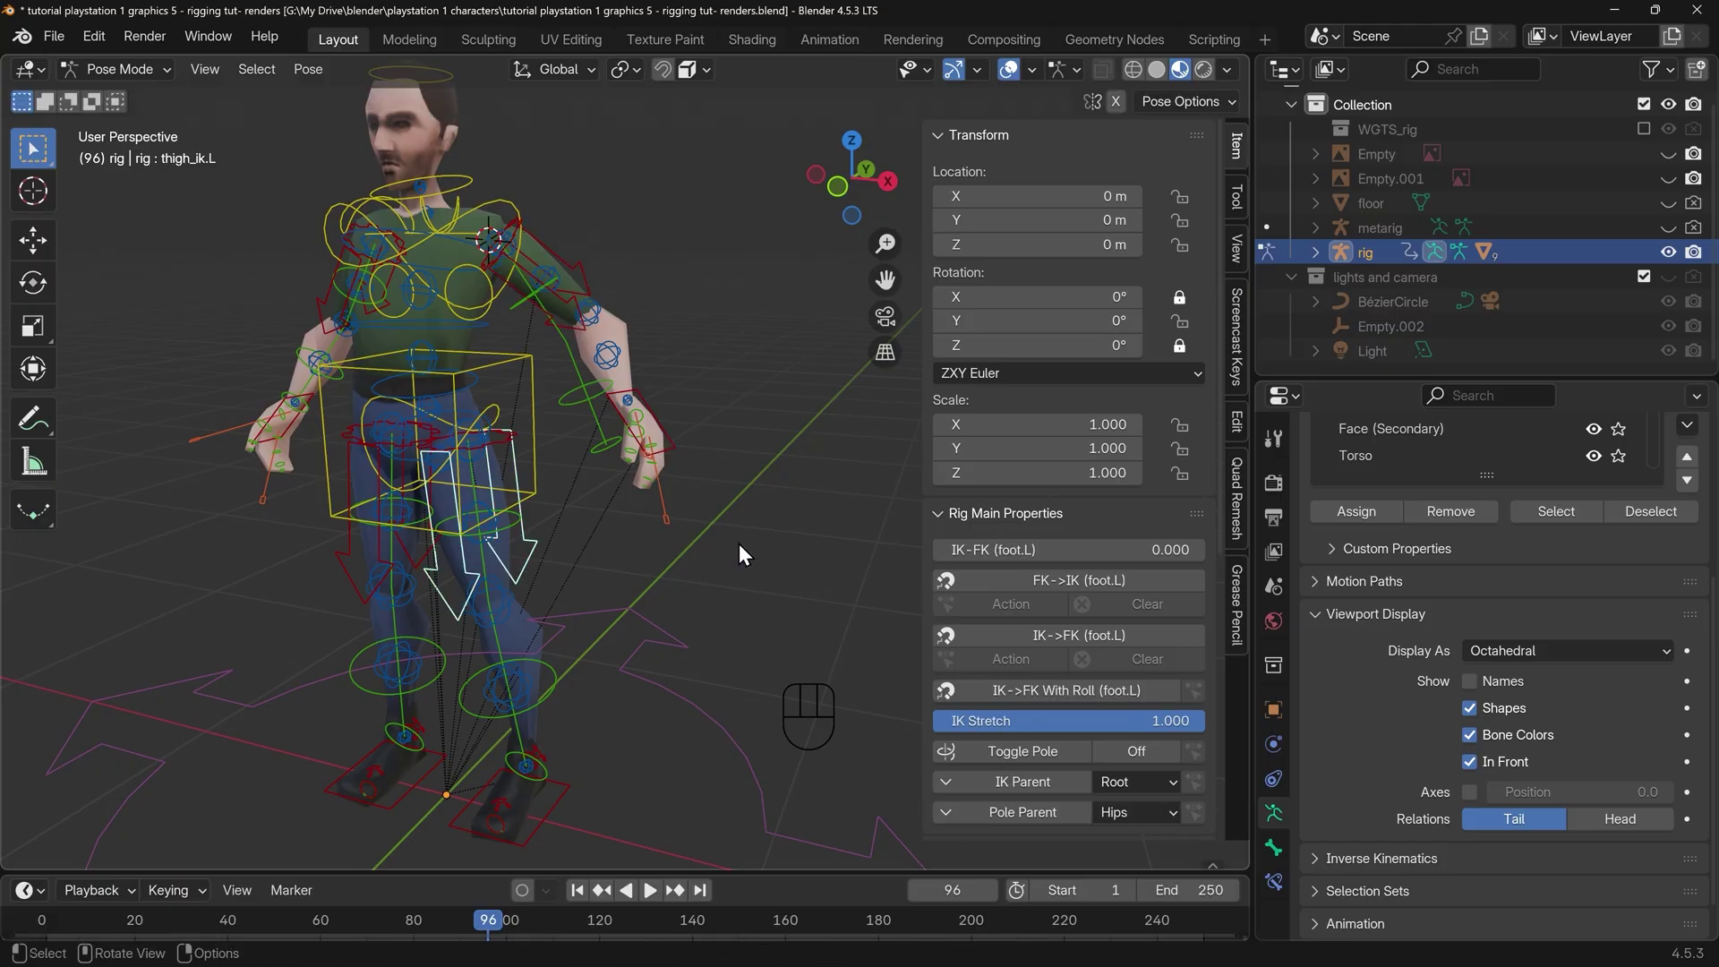
{"action": "key", "text": "r"}
{"action": "right_click", "coordinate": [672, 618]}
{"action": "left_click", "coordinate": [550, 823]}
{"action": "key", "text": "g"}
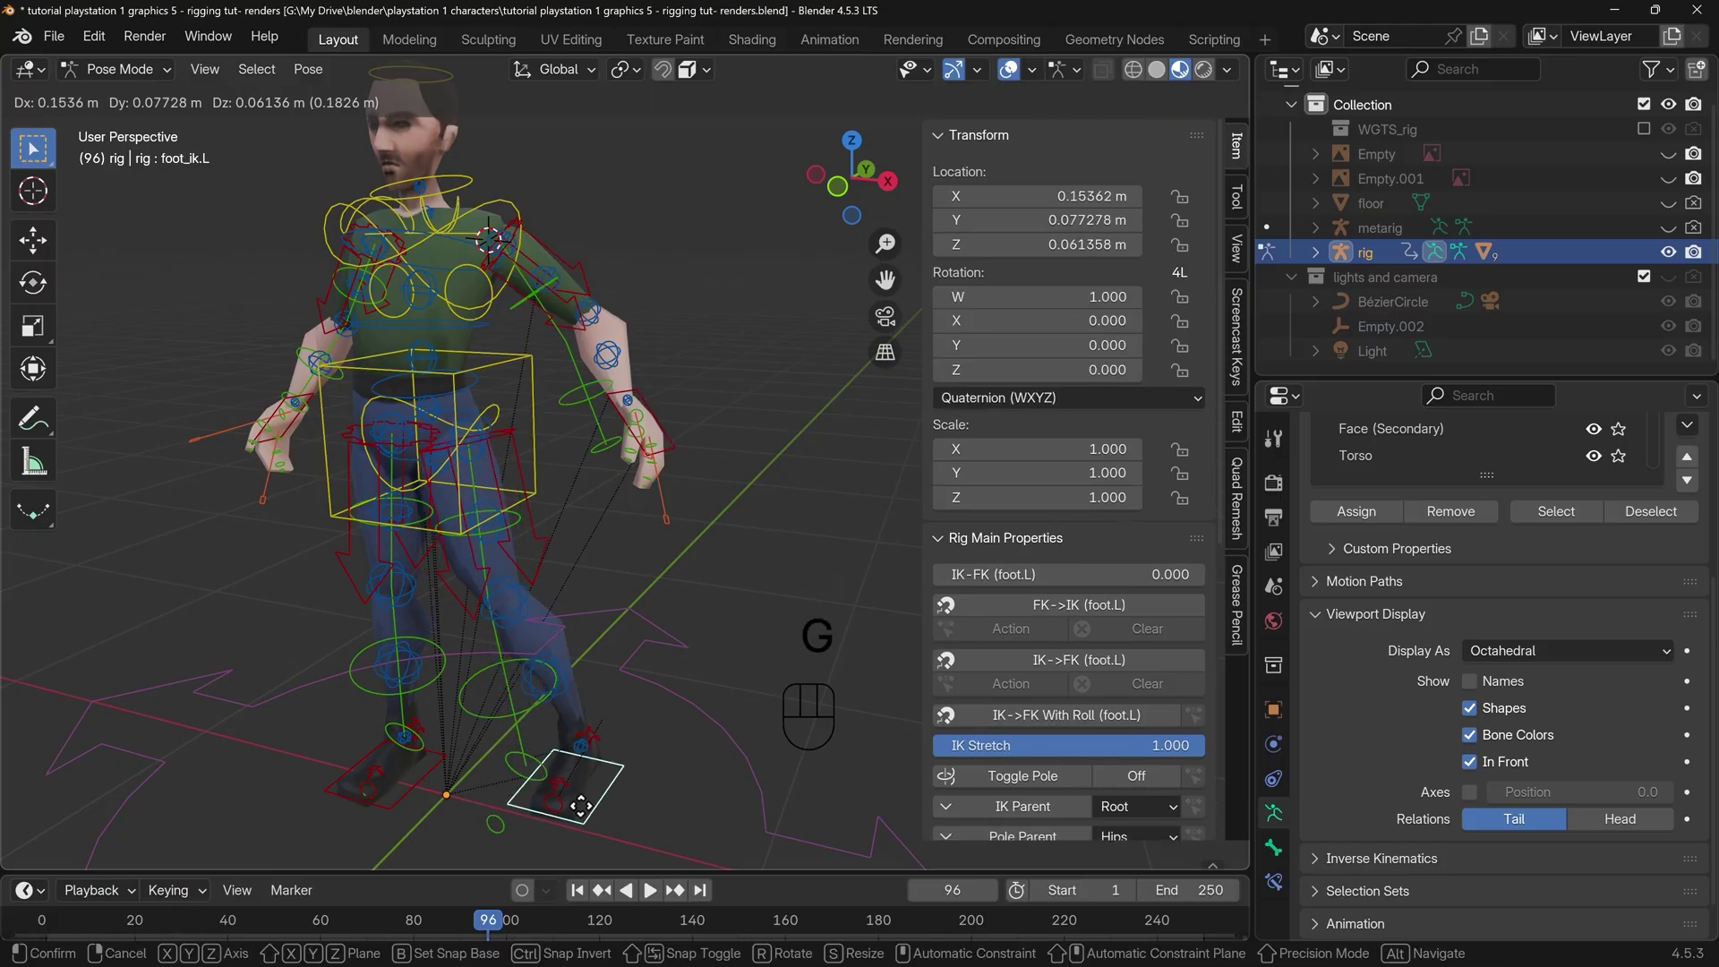
{"action": "right_click", "coordinate": [627, 797]}
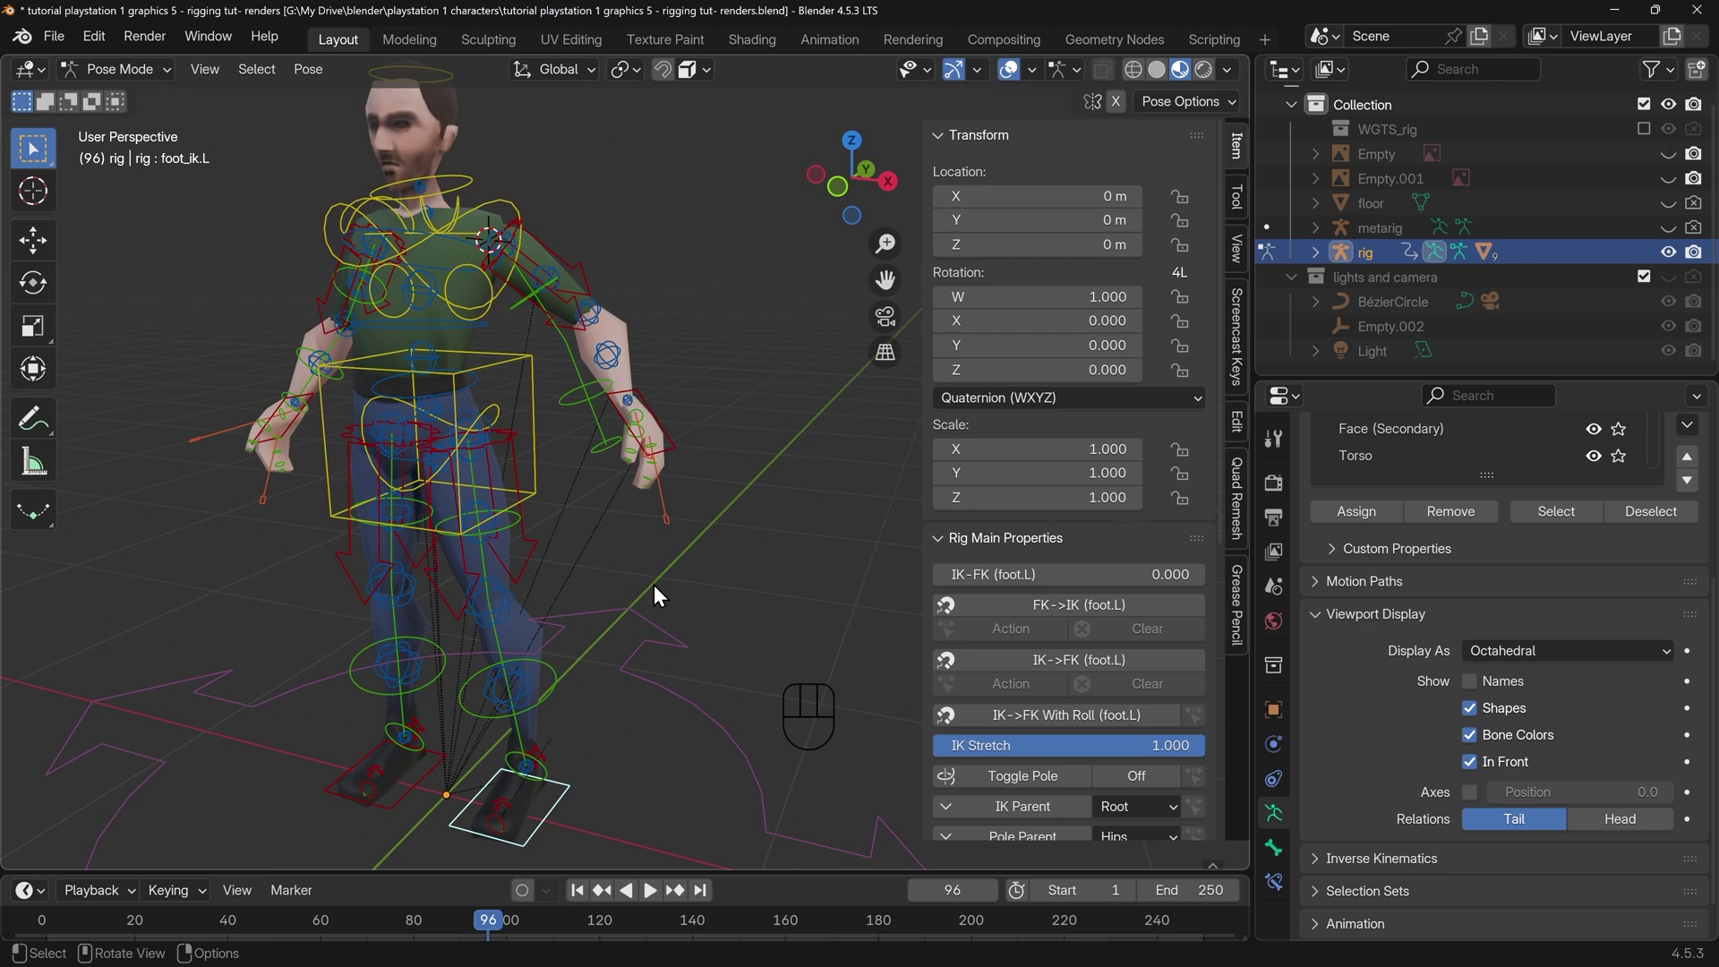
Try moving the tweak control in the middle of the left forearm, cancelling the move
{"action": "left_click", "coordinate": [609, 356]}
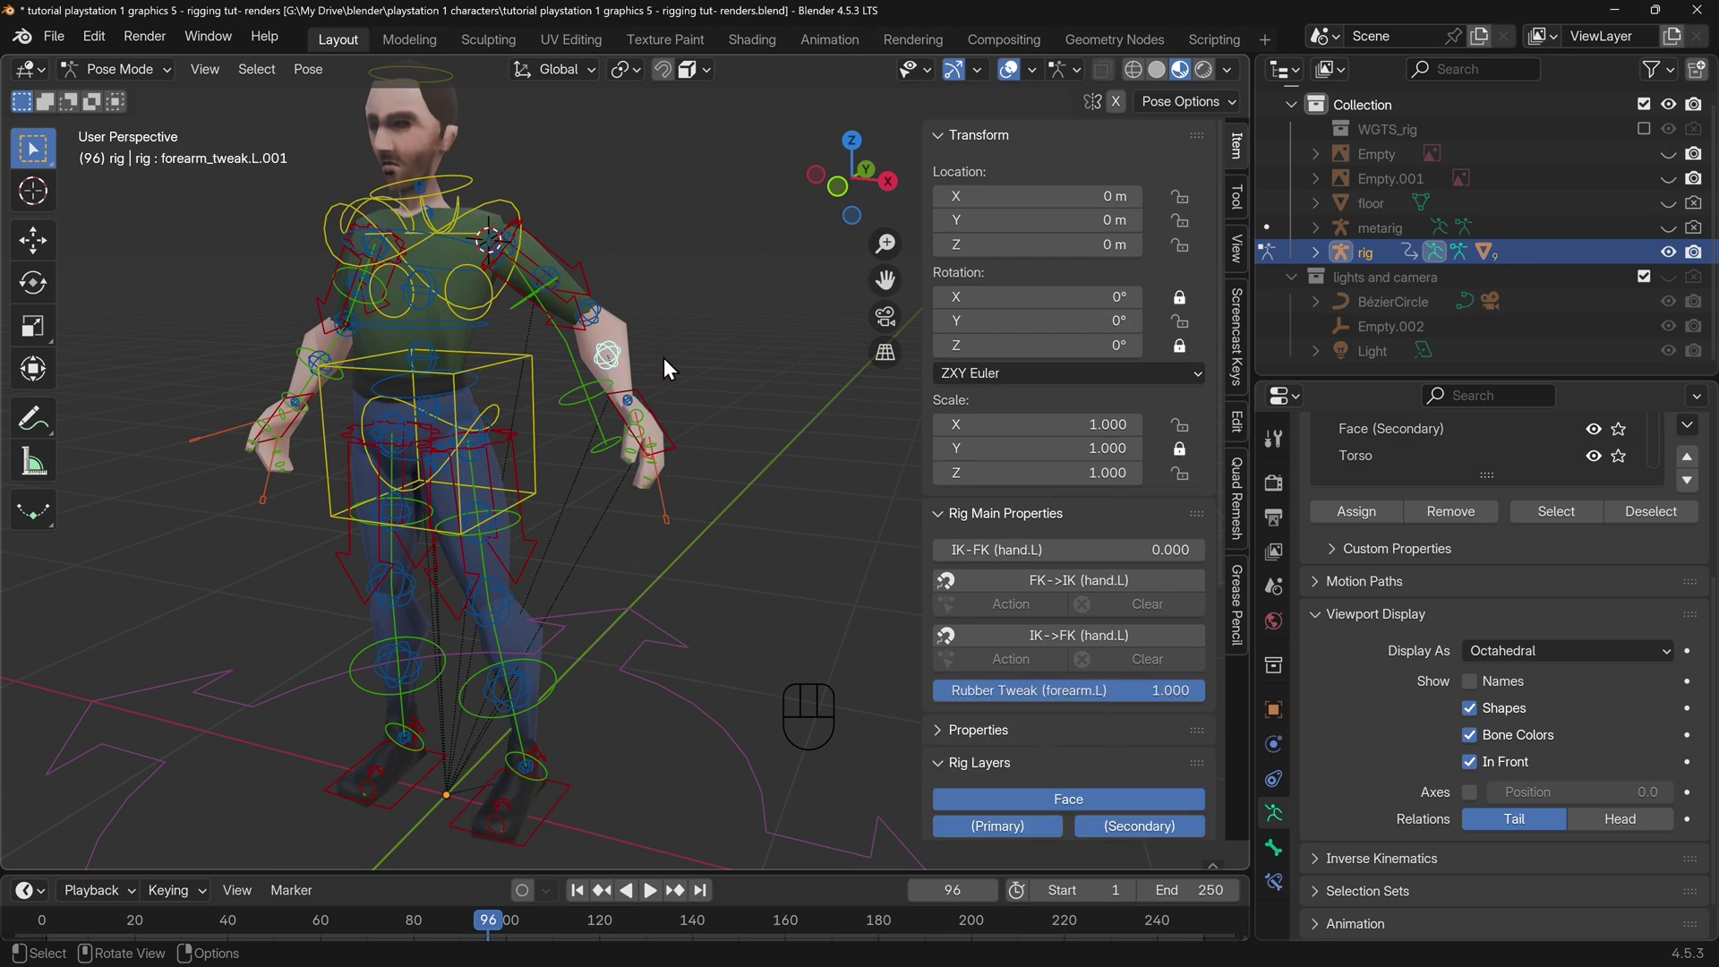
{"action": "key", "text": "g"}
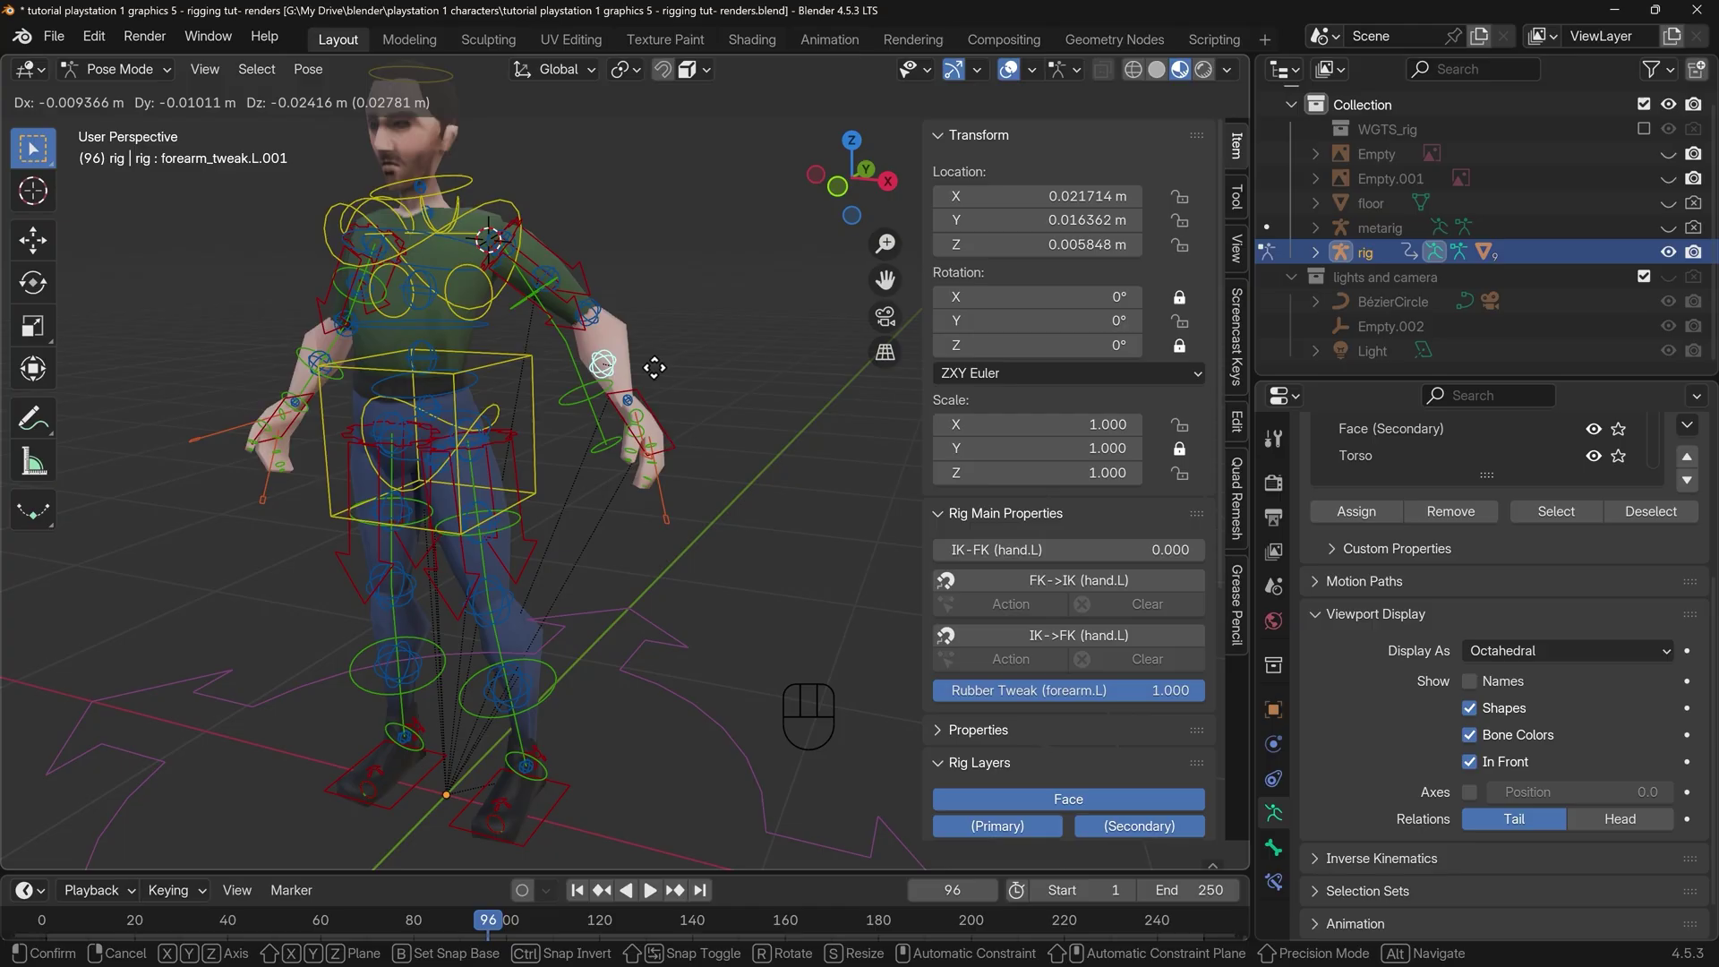
{"action": "right_click", "coordinate": [667, 369]}
Try rotating the left foot's spin control, cancelling the rotation
{"action": "middle_click_drag", "start_coordinate": [631, 703], "coordinate": [701, 529], "text": "shift"}
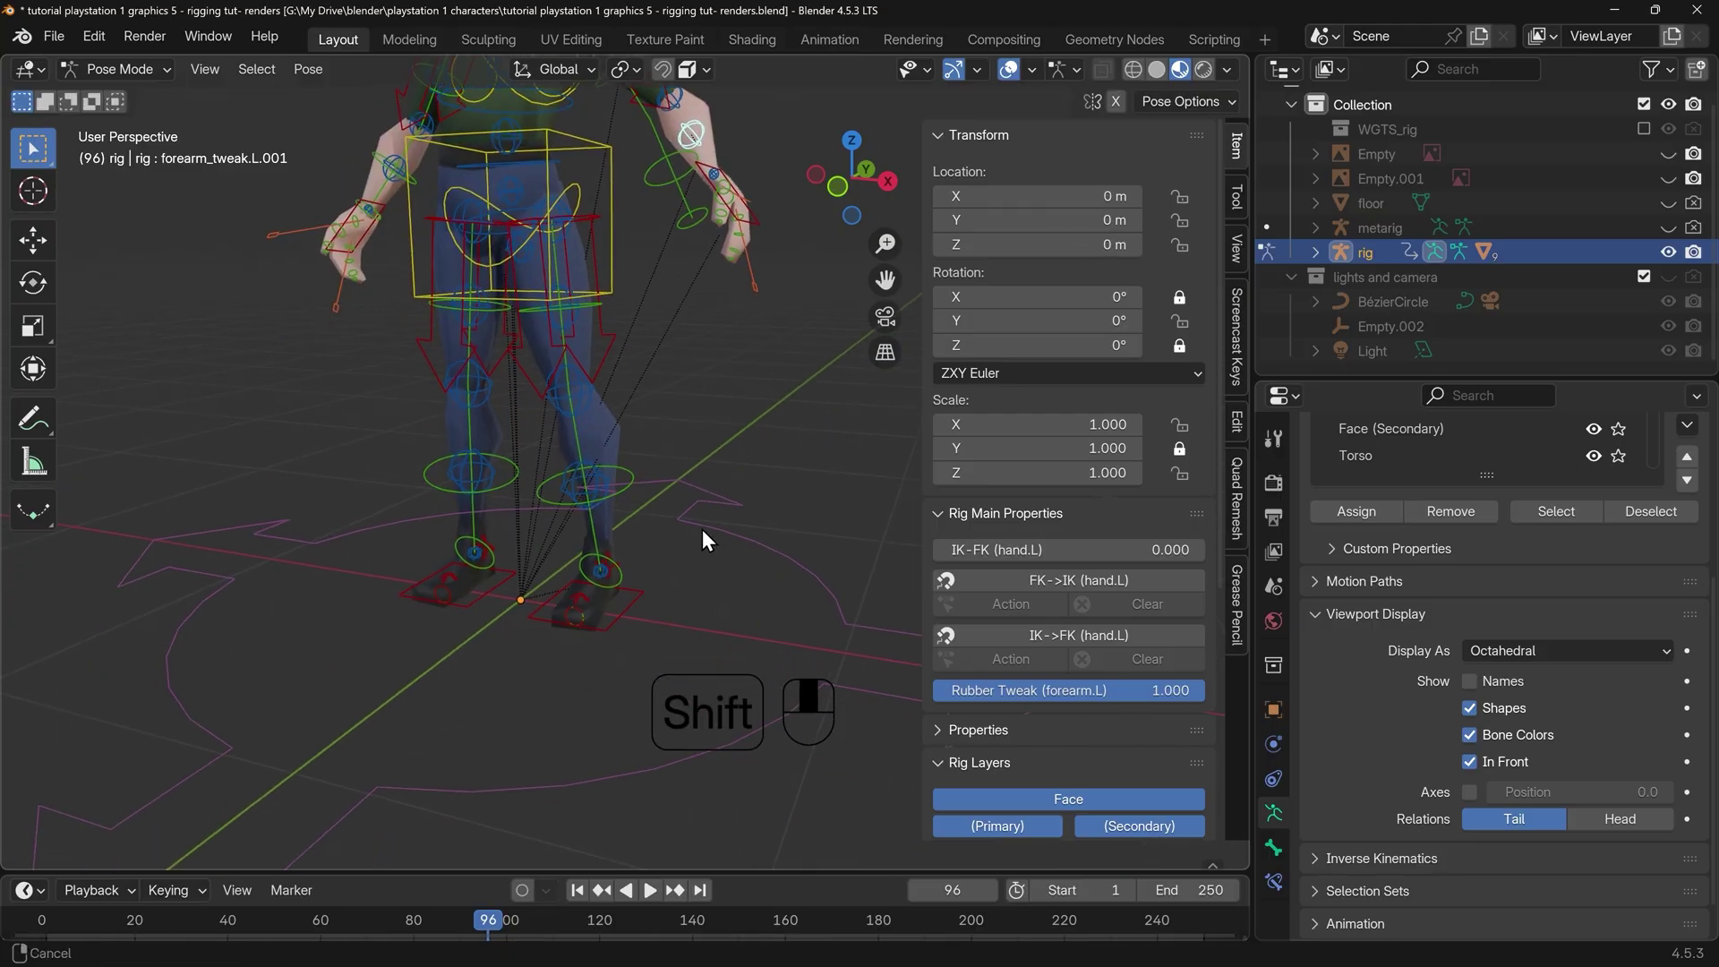
{"action": "scroll", "coordinate": [757, 605], "scroll_direction": "up", "scroll_amount": 4}
{"action": "middle_click_drag", "start_coordinate": [736, 625], "coordinate": [729, 528], "text": "shift"}
{"action": "scroll", "coordinate": [711, 544], "scroll_direction": "up", "scroll_amount": 3}
{"action": "left_click", "coordinate": [568, 603]}
{"action": "key", "text": "r"}
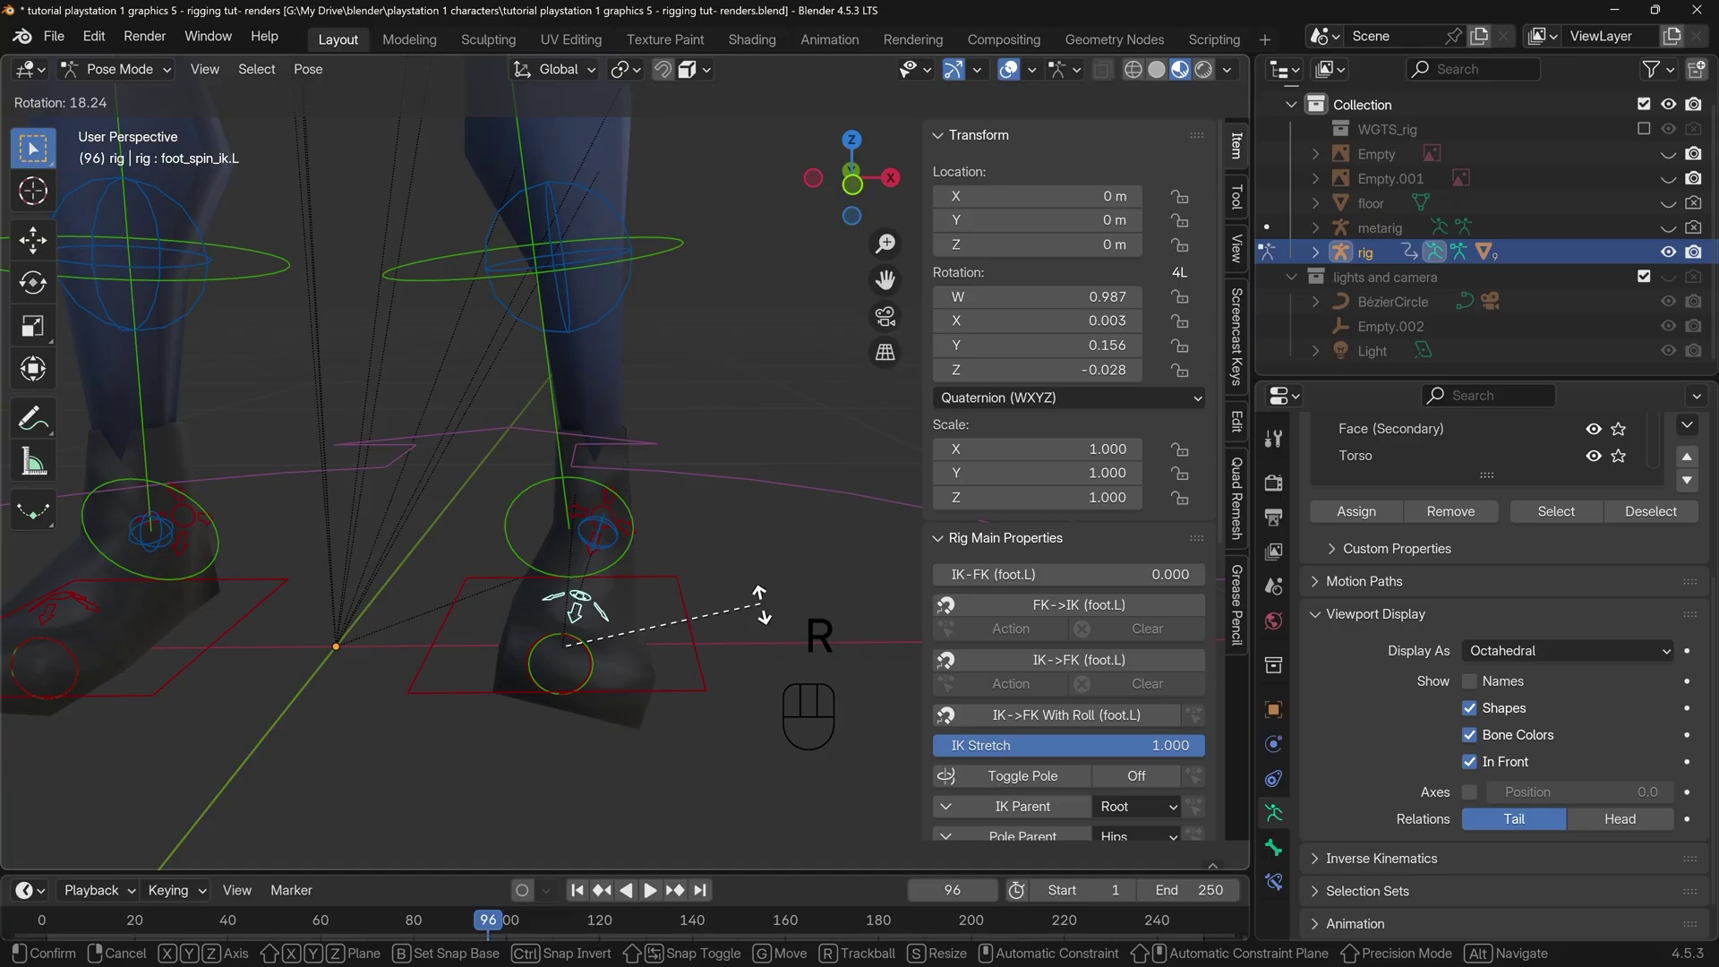
{"action": "right_click", "coordinate": [738, 550]}
Try rotating the left heel IK control to roll the foot, cancelling the rotation
{"action": "middle_click_drag", "start_coordinate": [737, 550], "coordinate": [627, 555]}
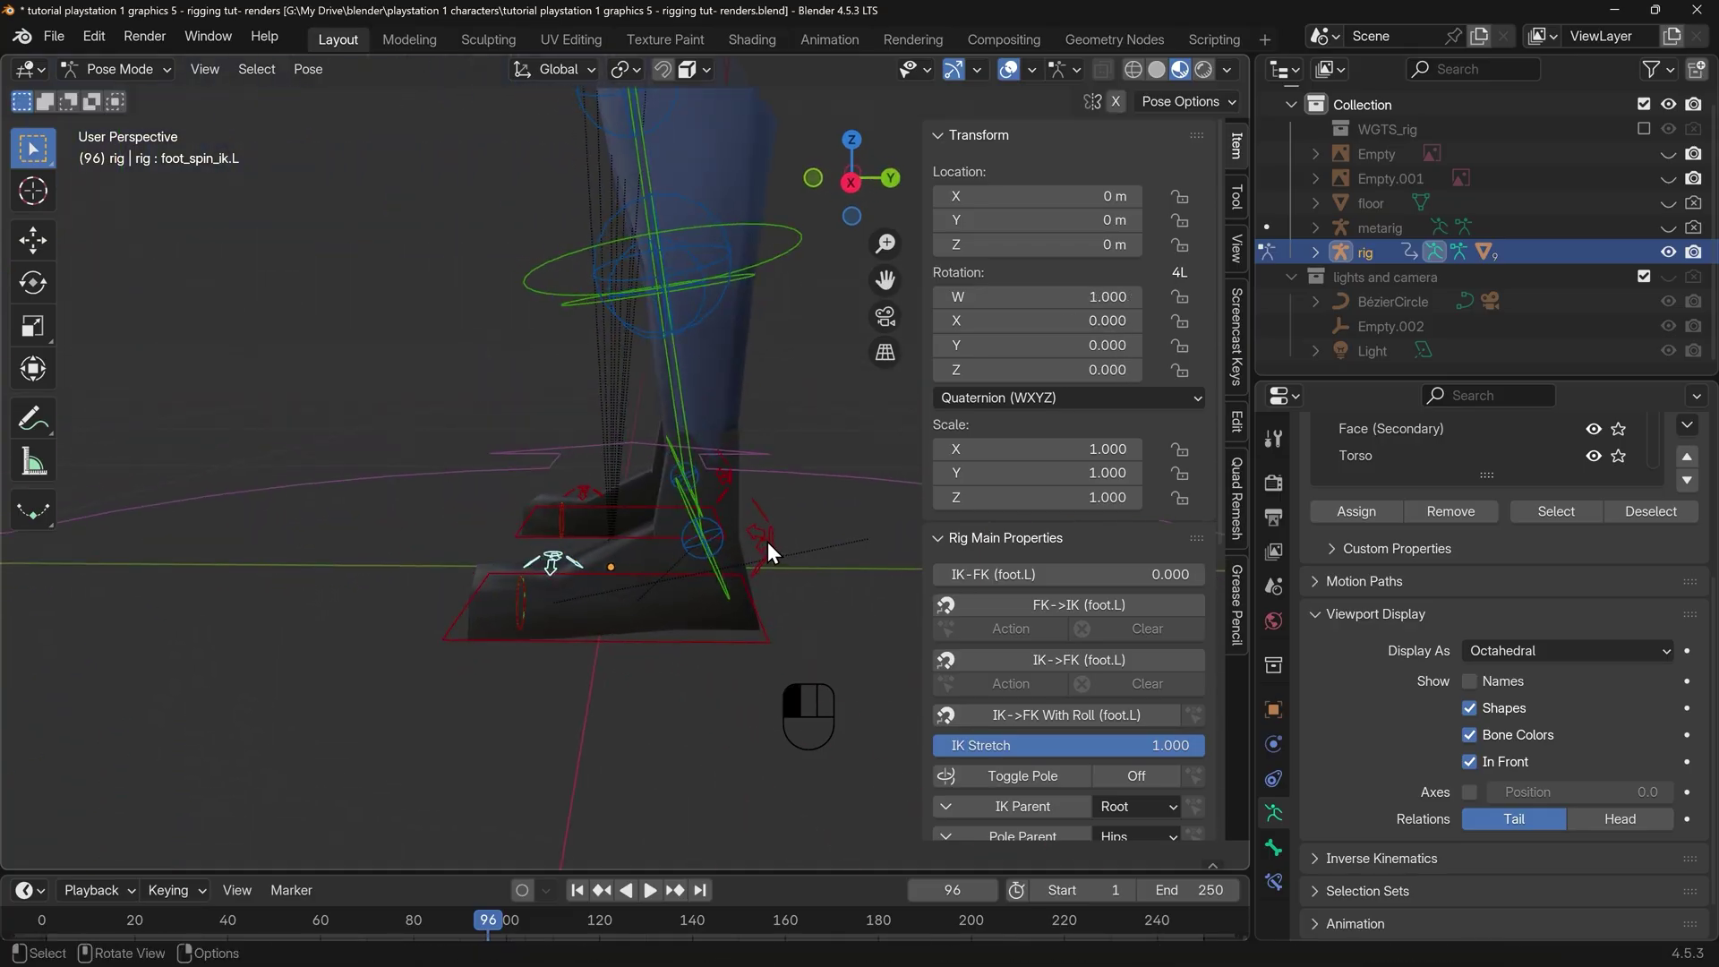
{"action": "left_click", "coordinate": [767, 541]}
{"action": "key", "text": "r"}
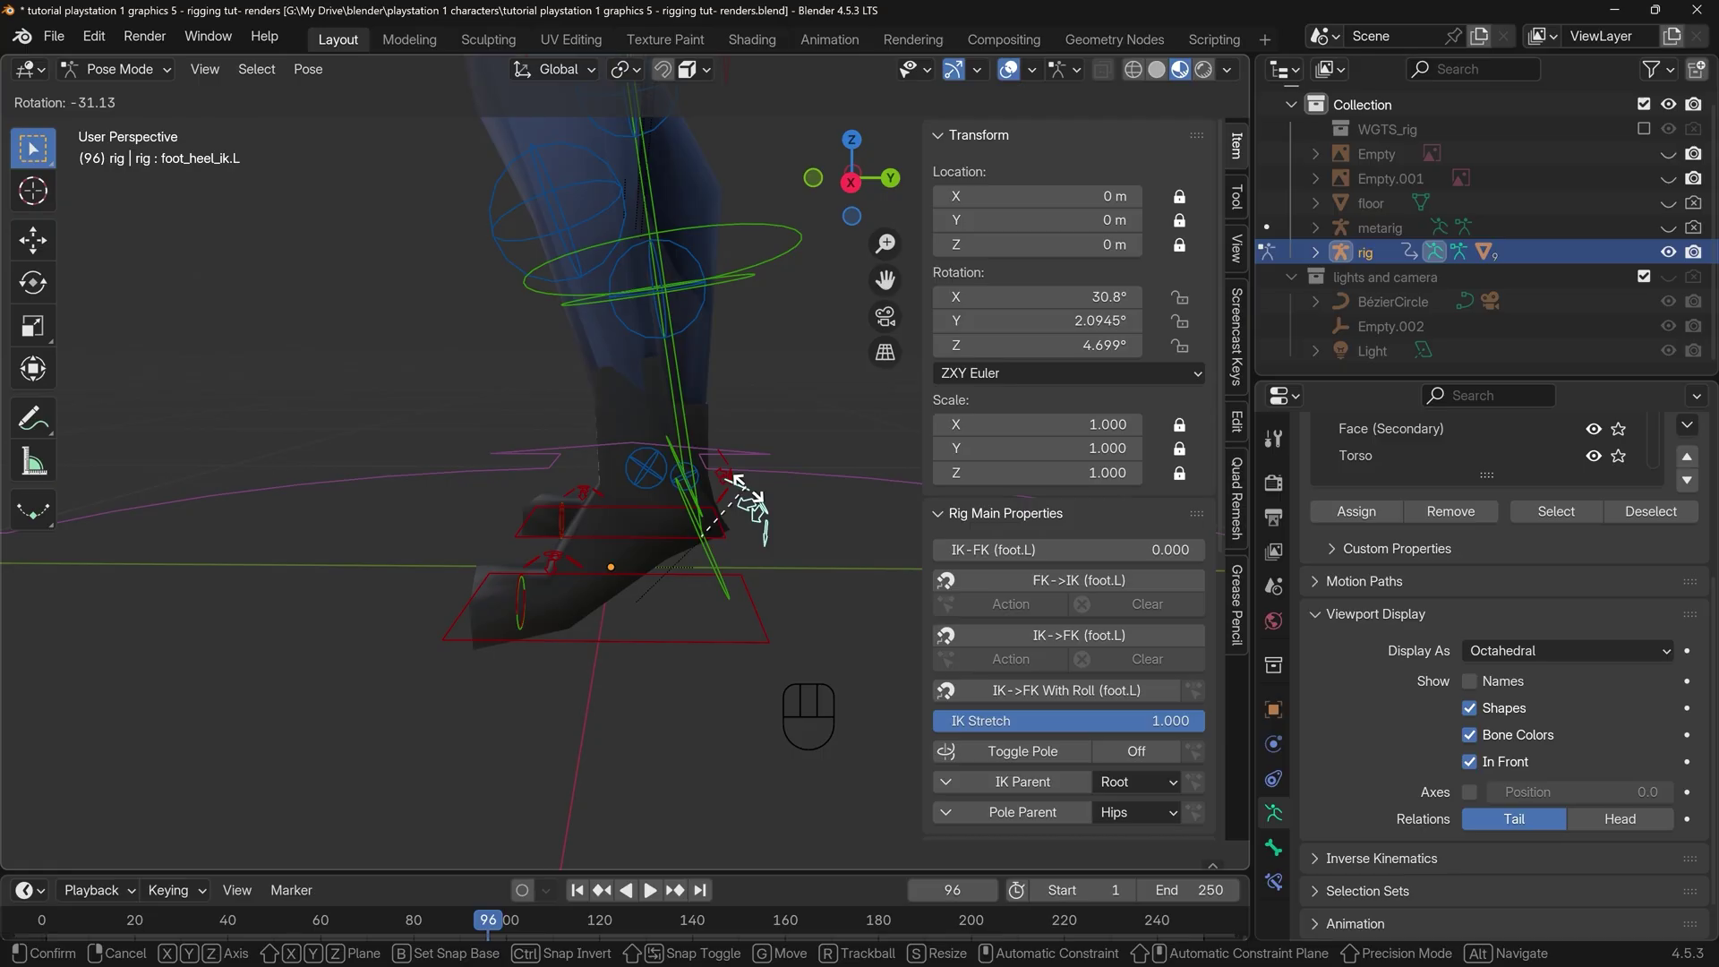
{"action": "right_click", "coordinate": [764, 521]}
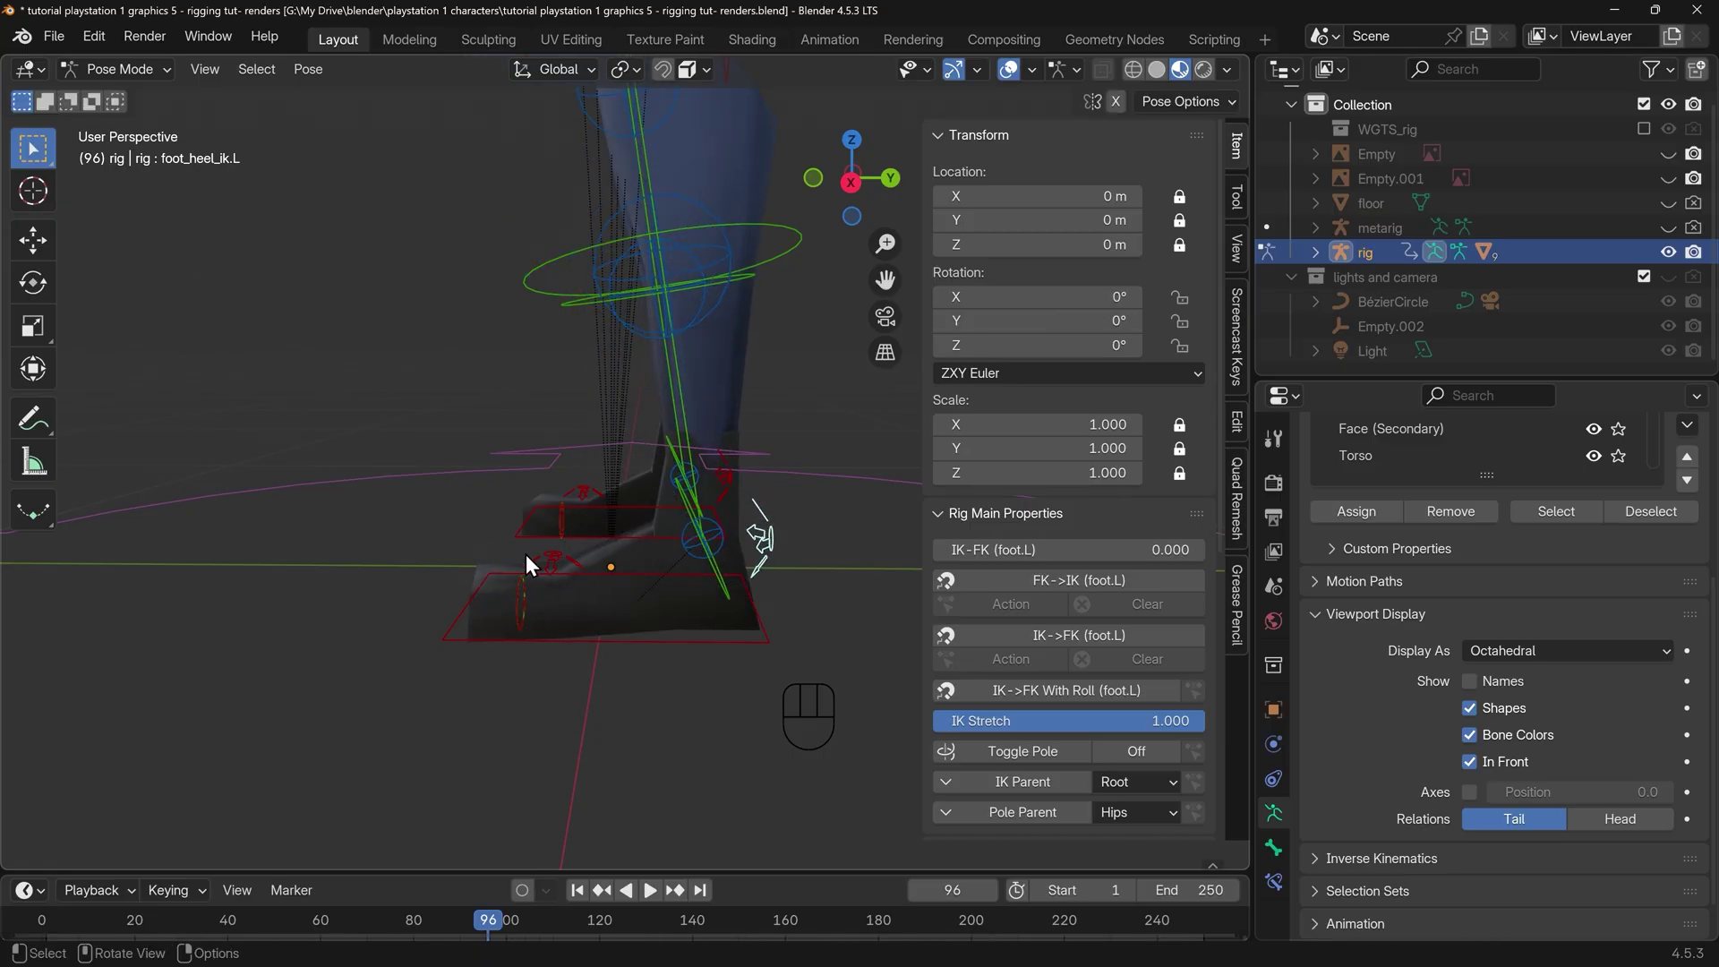
Try moving the torso control around the hips, cancelling the move
{"action": "middle_click_drag", "start_coordinate": [525, 555], "coordinate": [642, 473]}
{"action": "scroll", "coordinate": [642, 472], "scroll_direction": "down", "scroll_amount": 3}
{"action": "middle_click_drag", "start_coordinate": [591, 371], "coordinate": [669, 543], "text": "shift"}
{"action": "scroll", "coordinate": [669, 537], "scroll_direction": "down", "scroll_amount": 1}
{"action": "middle_click_drag", "start_coordinate": [667, 438], "coordinate": [691, 442]}
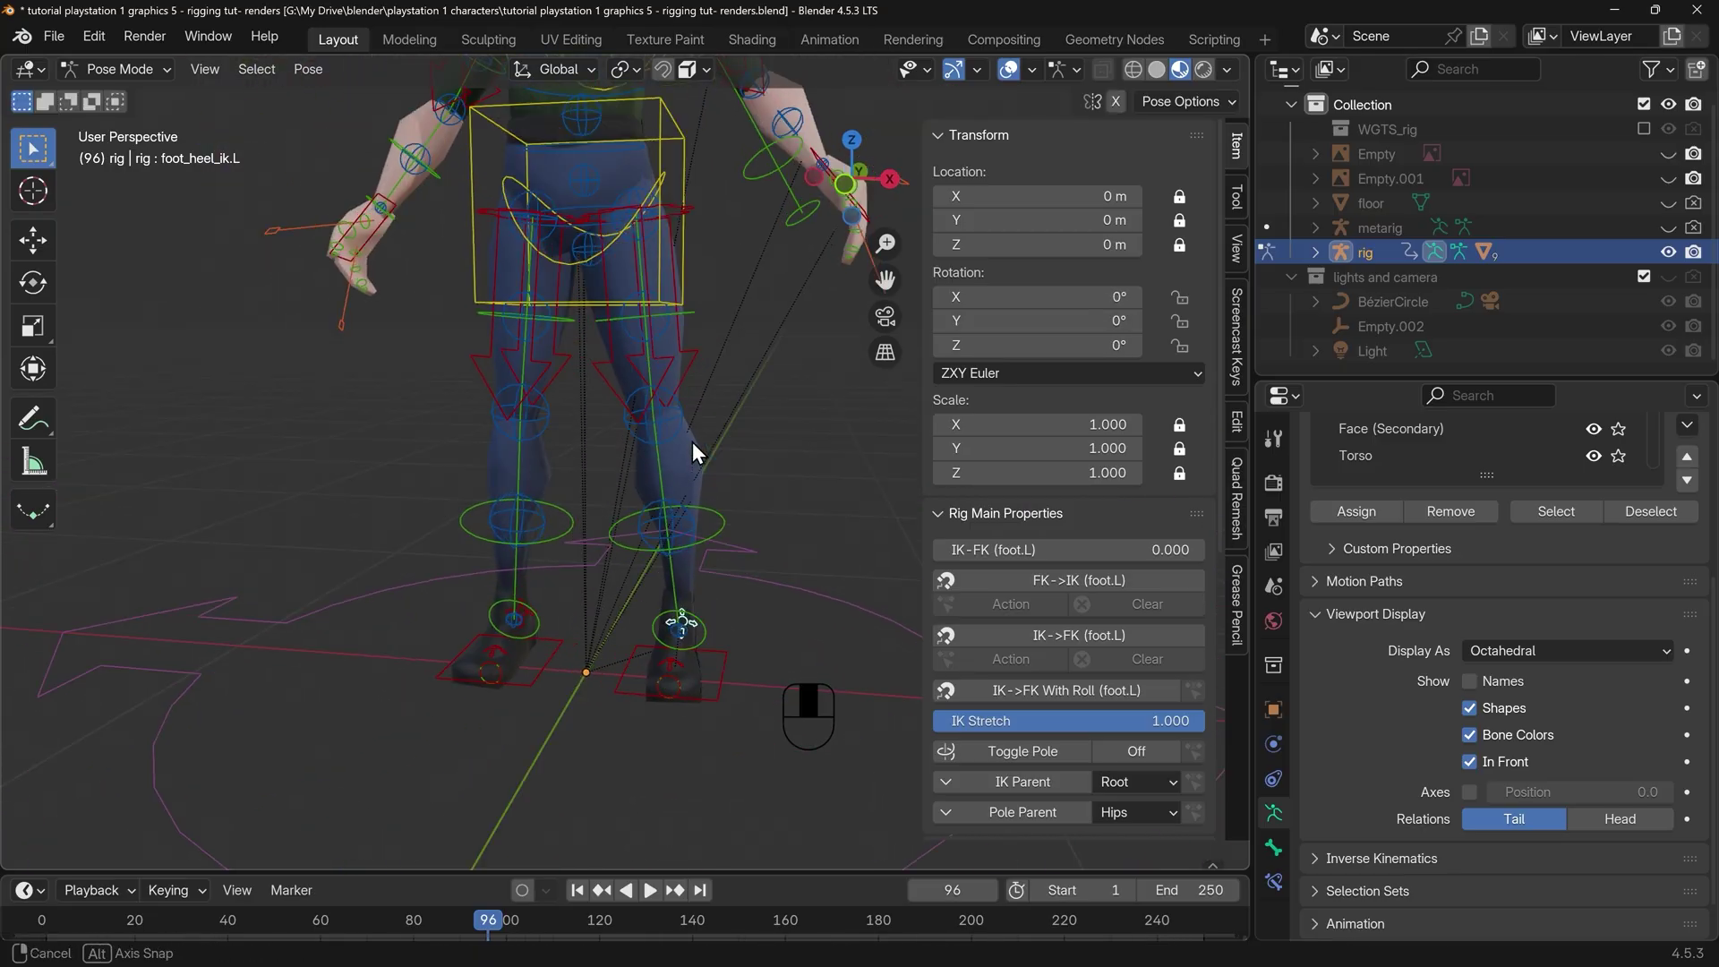
{"action": "middle_click_drag", "start_coordinate": [674, 224], "coordinate": [651, 394], "text": "shift"}
{"action": "left_click", "coordinate": [630, 357]}
{"action": "key", "text": "g"}
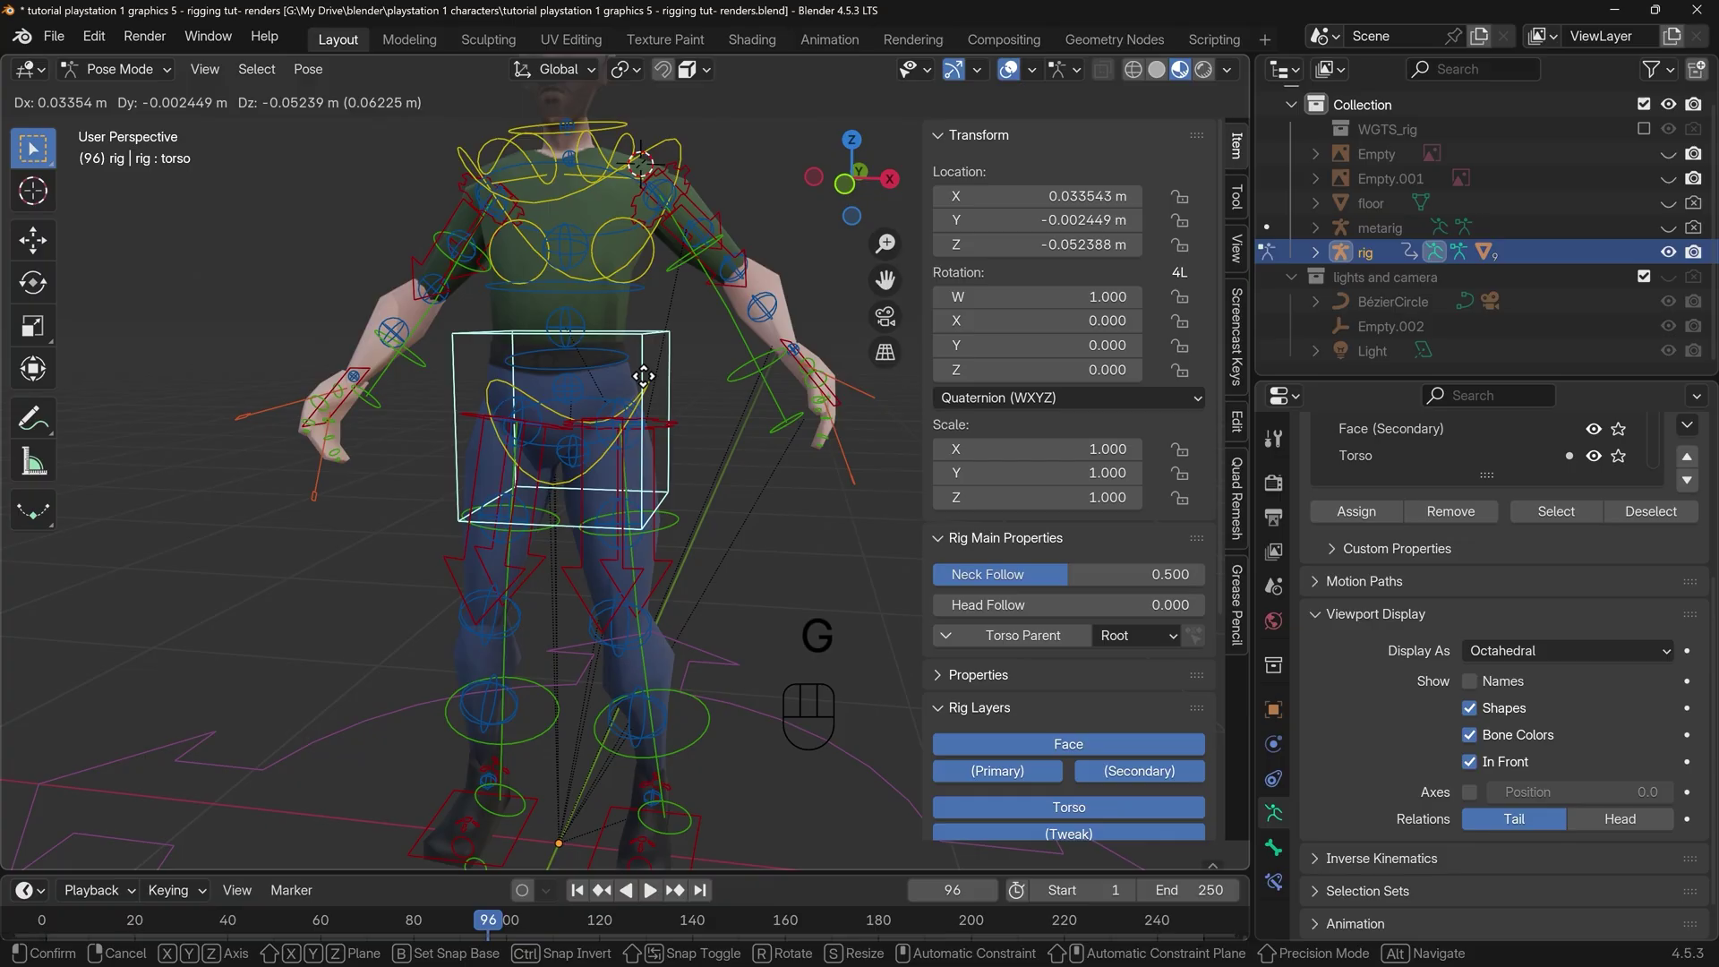
{"action": "right_click", "coordinate": [659, 396]}
Save the file incrementally as "tutorial playstation 1 graphics 6 - rigging tut- renders"
{"action": "scroll", "coordinate": [707, 475], "scroll_direction": "down", "scroll_amount": 2}
{"action": "middle_click_drag", "start_coordinate": [703, 470], "coordinate": [699, 445], "text": "shift"}
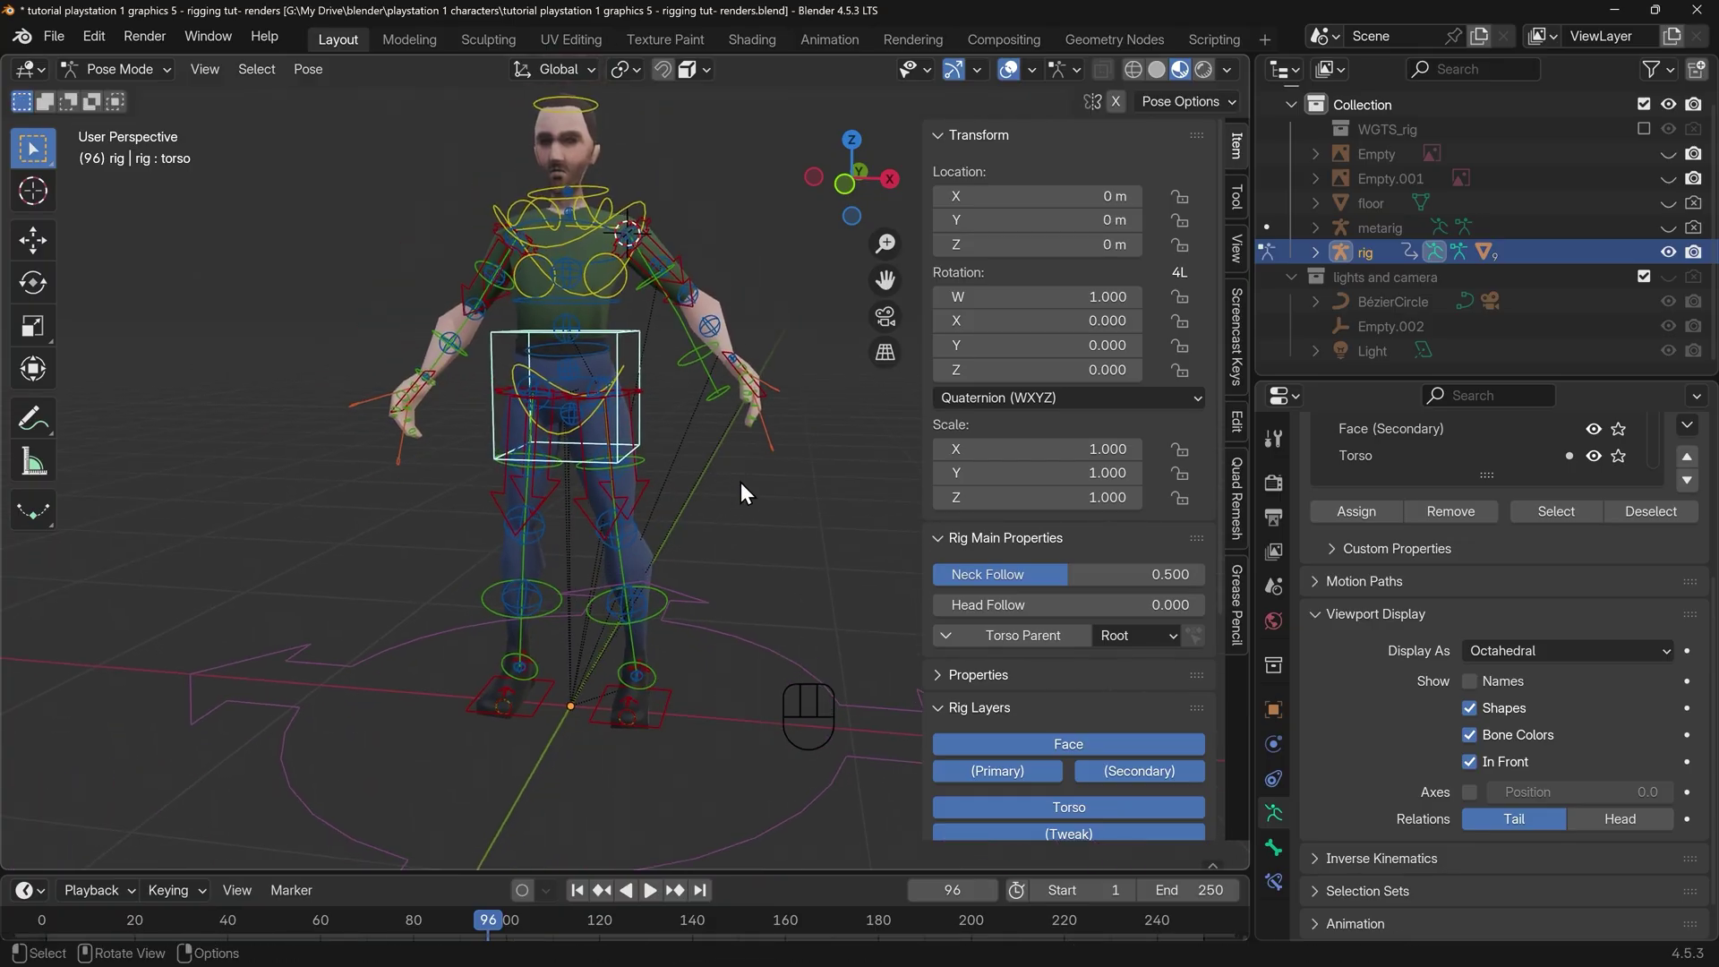
{"action": "key", "text": "ctrl+alt+s"}
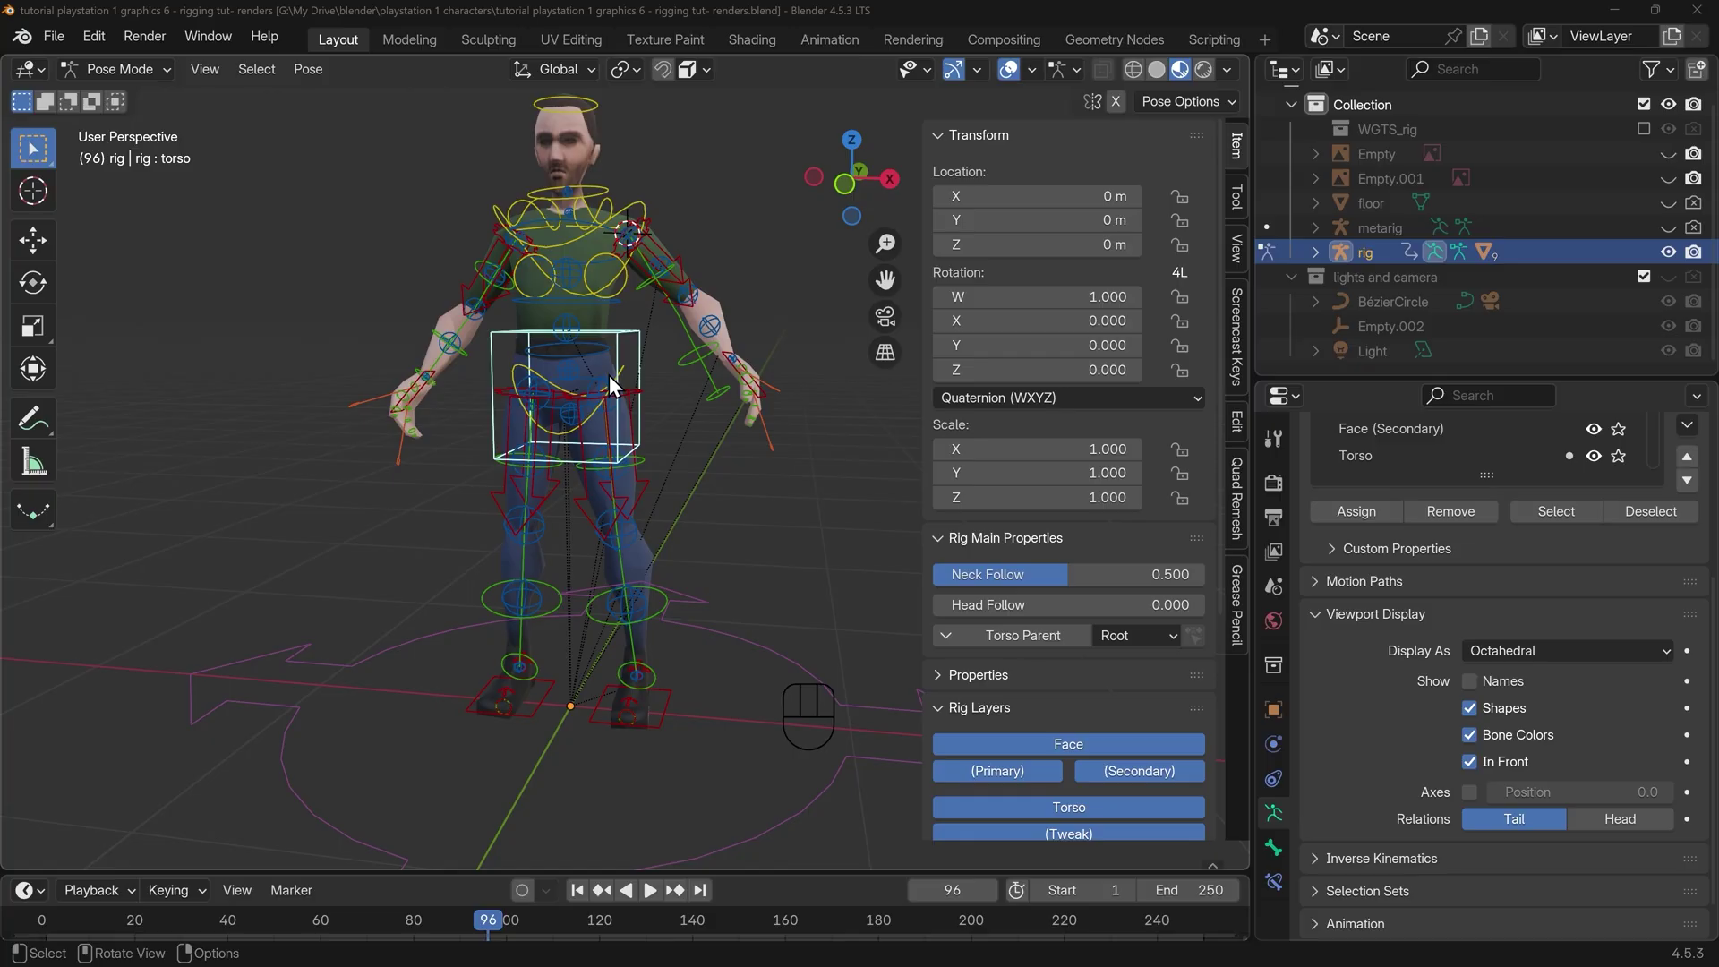
Enlarge the properties editor and lengthen the Bone Collections list to show every collection down to DEF
{"action": "scroll", "coordinate": [1551, 516], "scroll_direction": "up", "scroll_amount": 3}
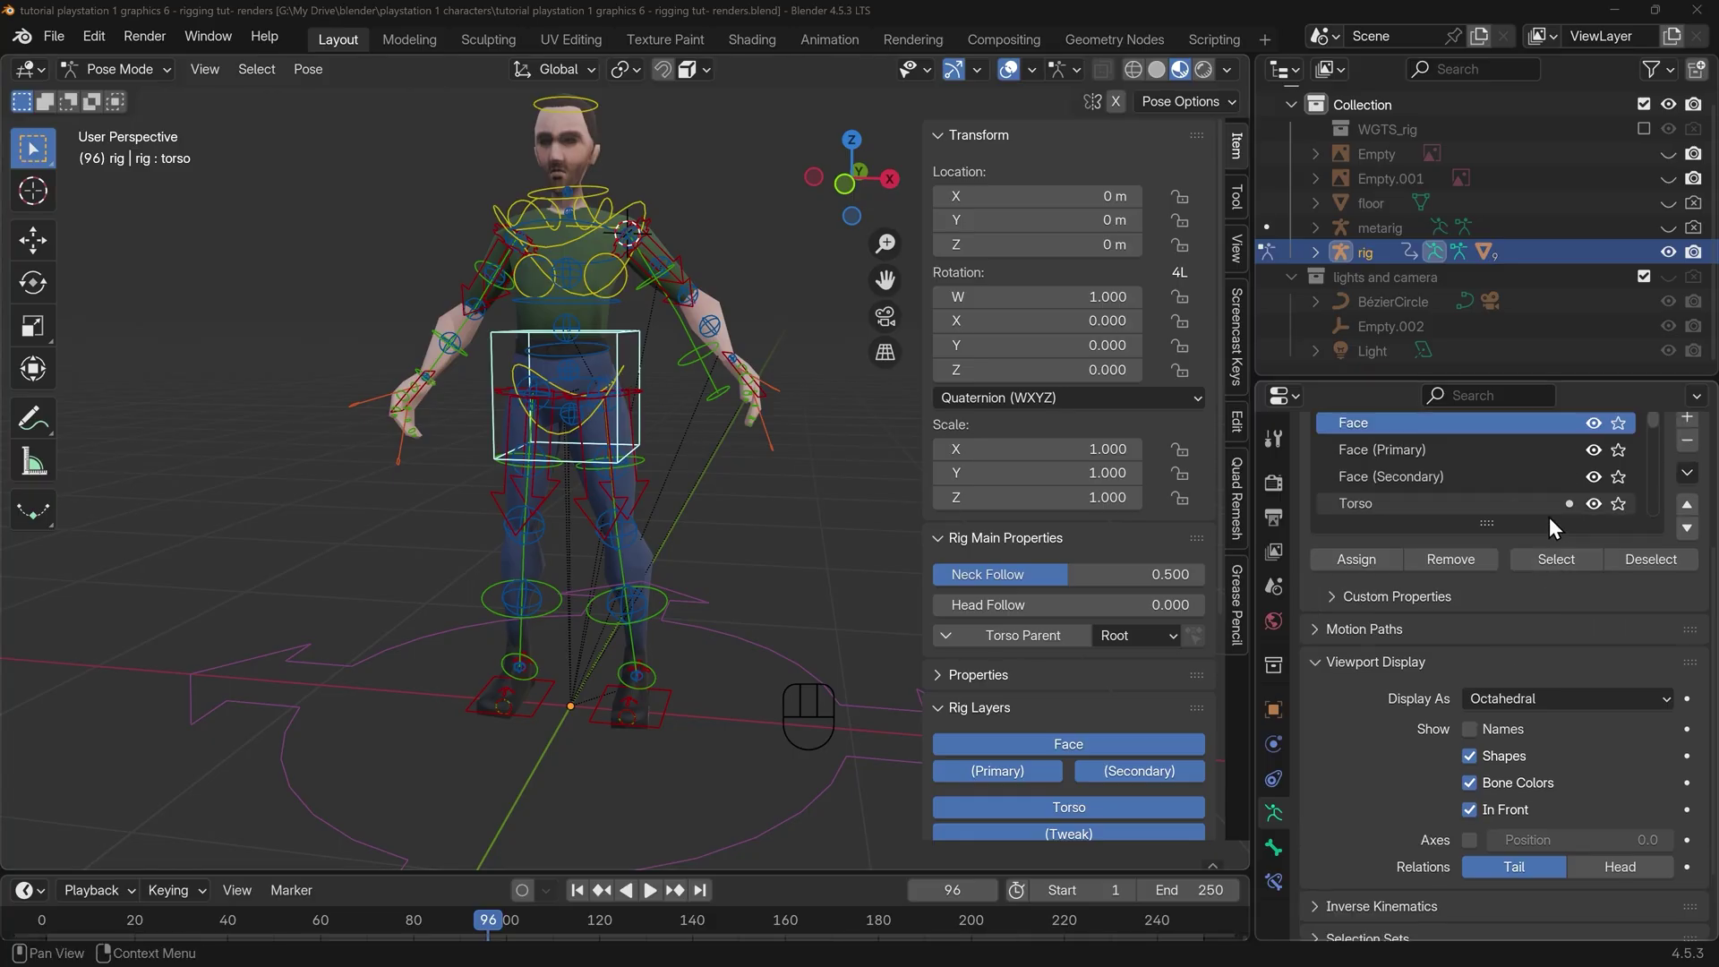
{"action": "left_click_drag", "start_coordinate": [1487, 573], "coordinate": [1500, 904]}
{"action": "left_click_drag", "start_coordinate": [1454, 377], "coordinate": [1453, 128]}
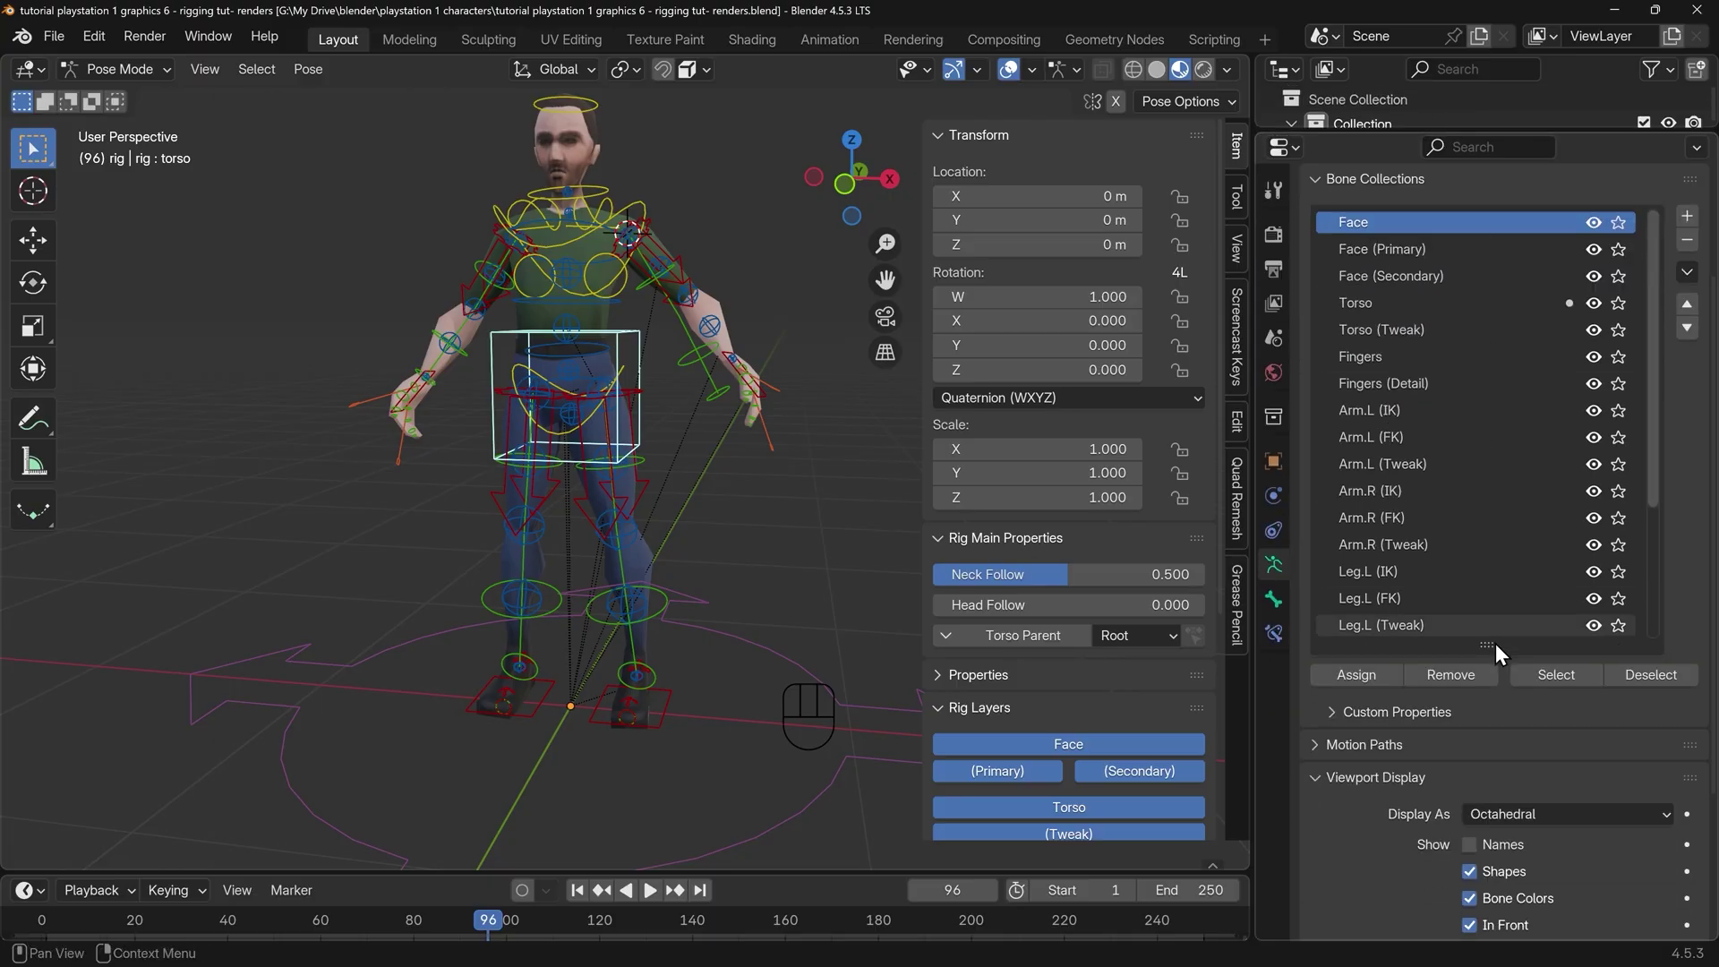
{"action": "left_click_drag", "start_coordinate": [1493, 647], "coordinate": [1492, 860]}
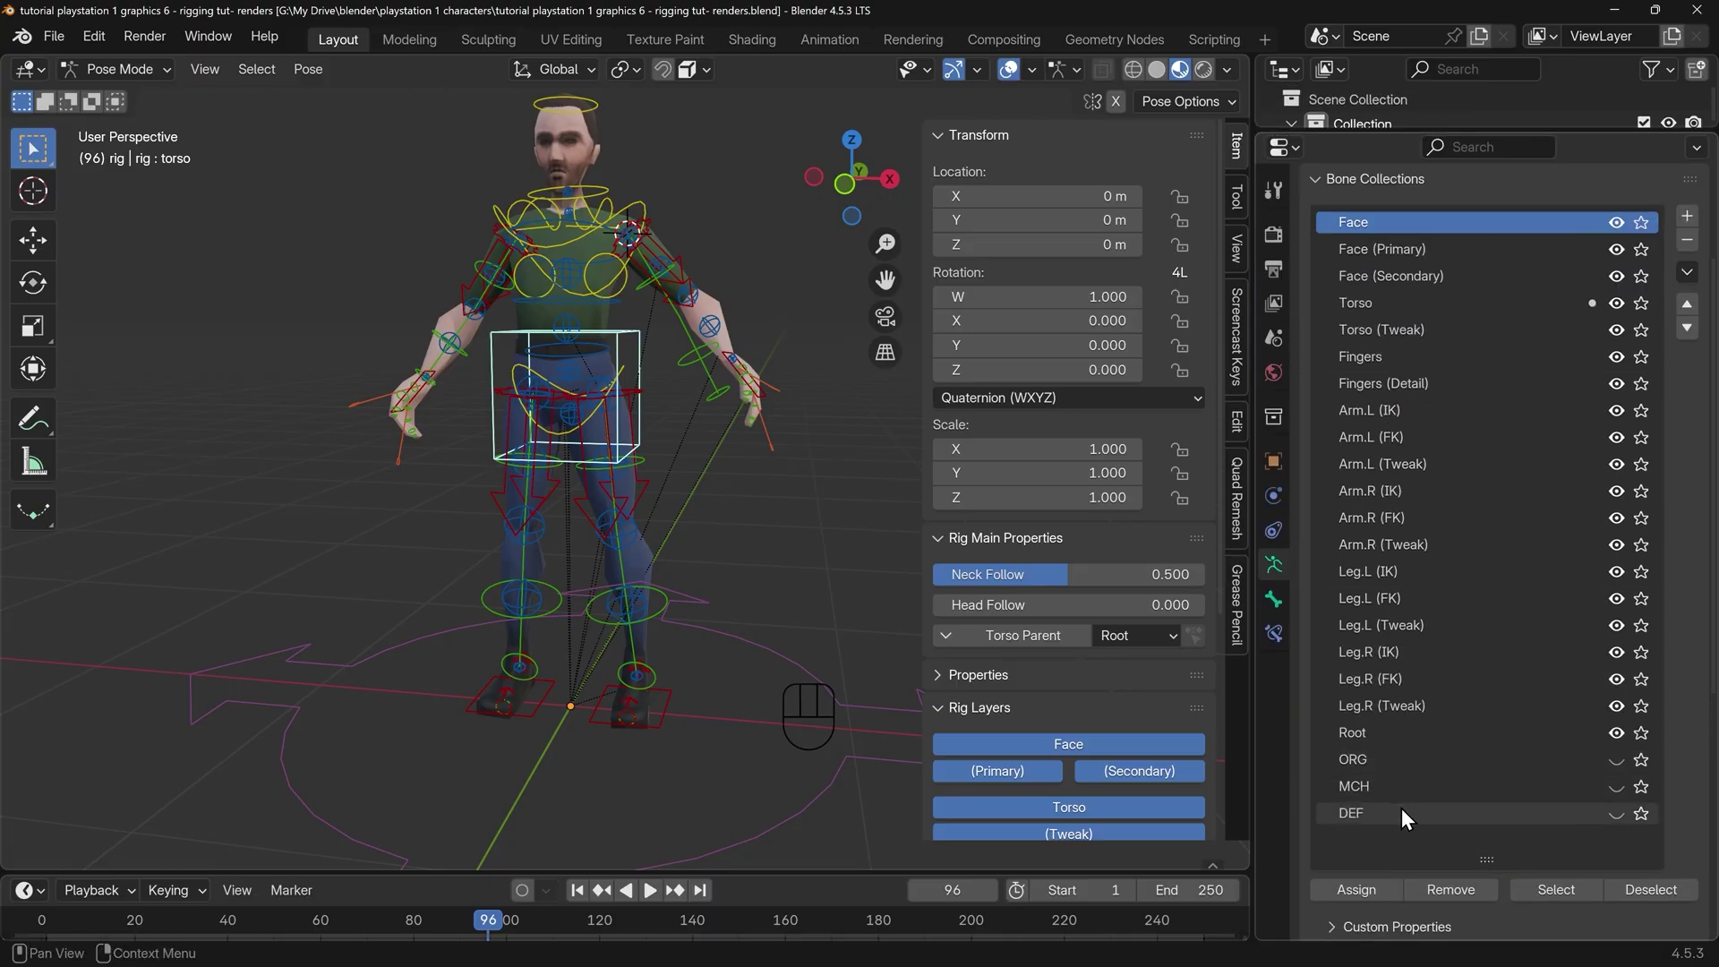
Show the DEF bone collection and hide every other bone collection of the rig
{"action": "left_click", "coordinate": [1620, 813]}
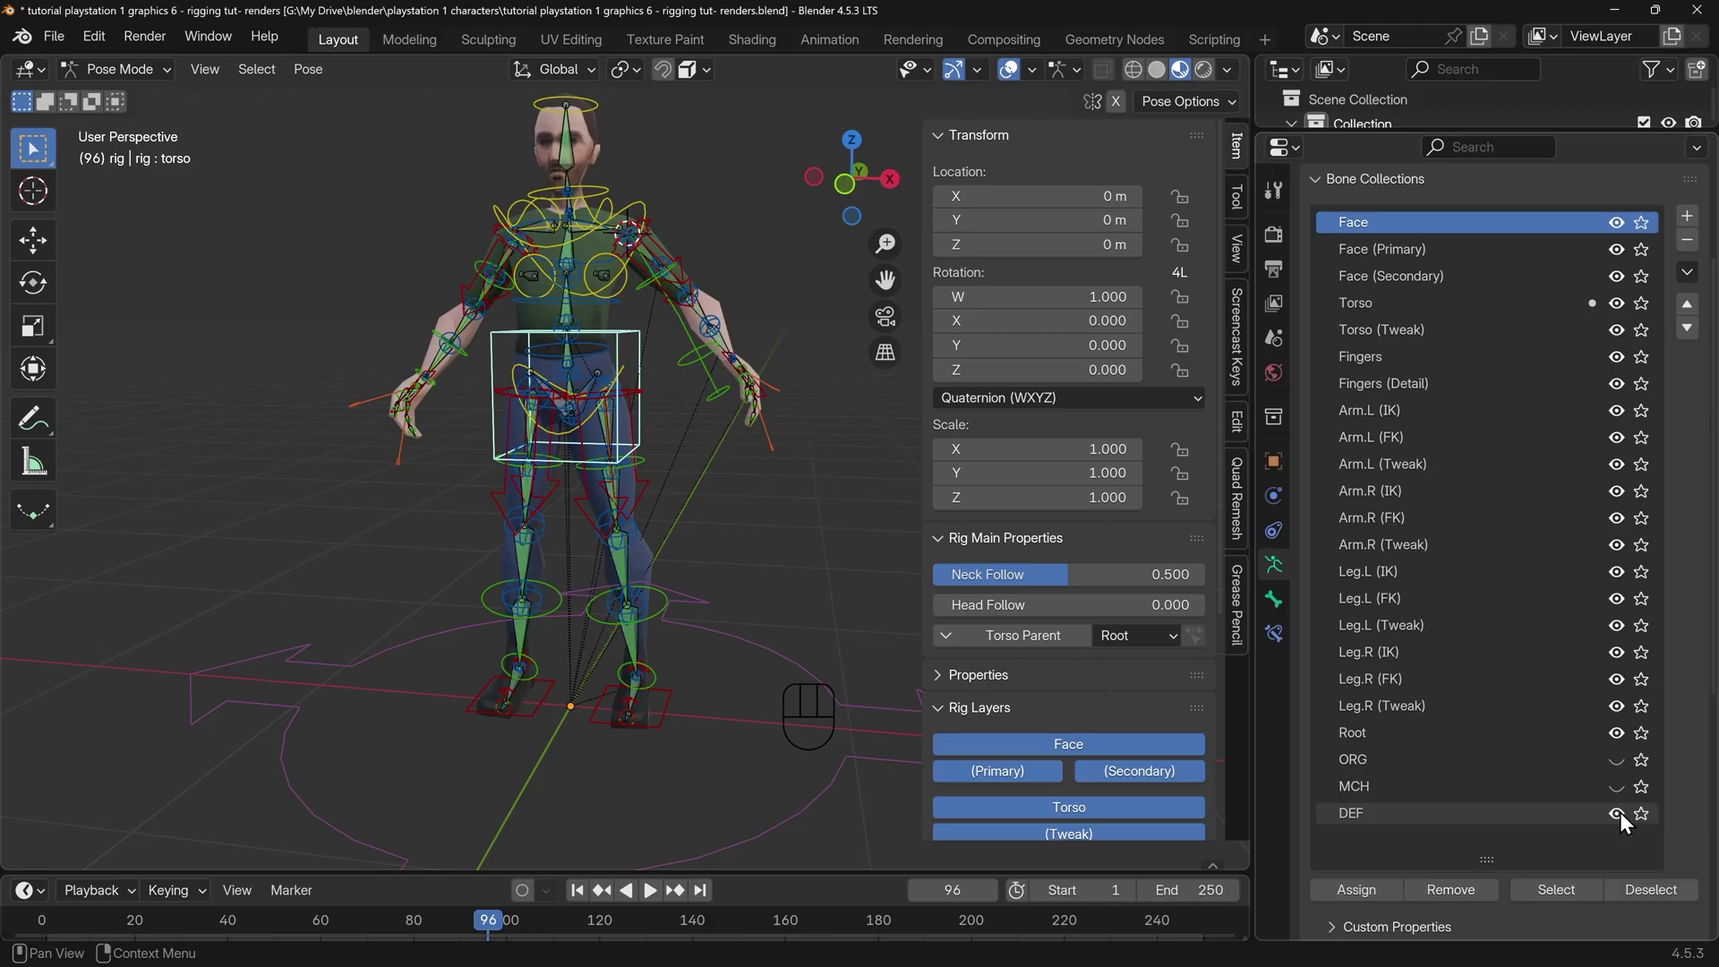
{"action": "left_click_drag", "start_coordinate": [1622, 732], "coordinate": [1614, 233]}
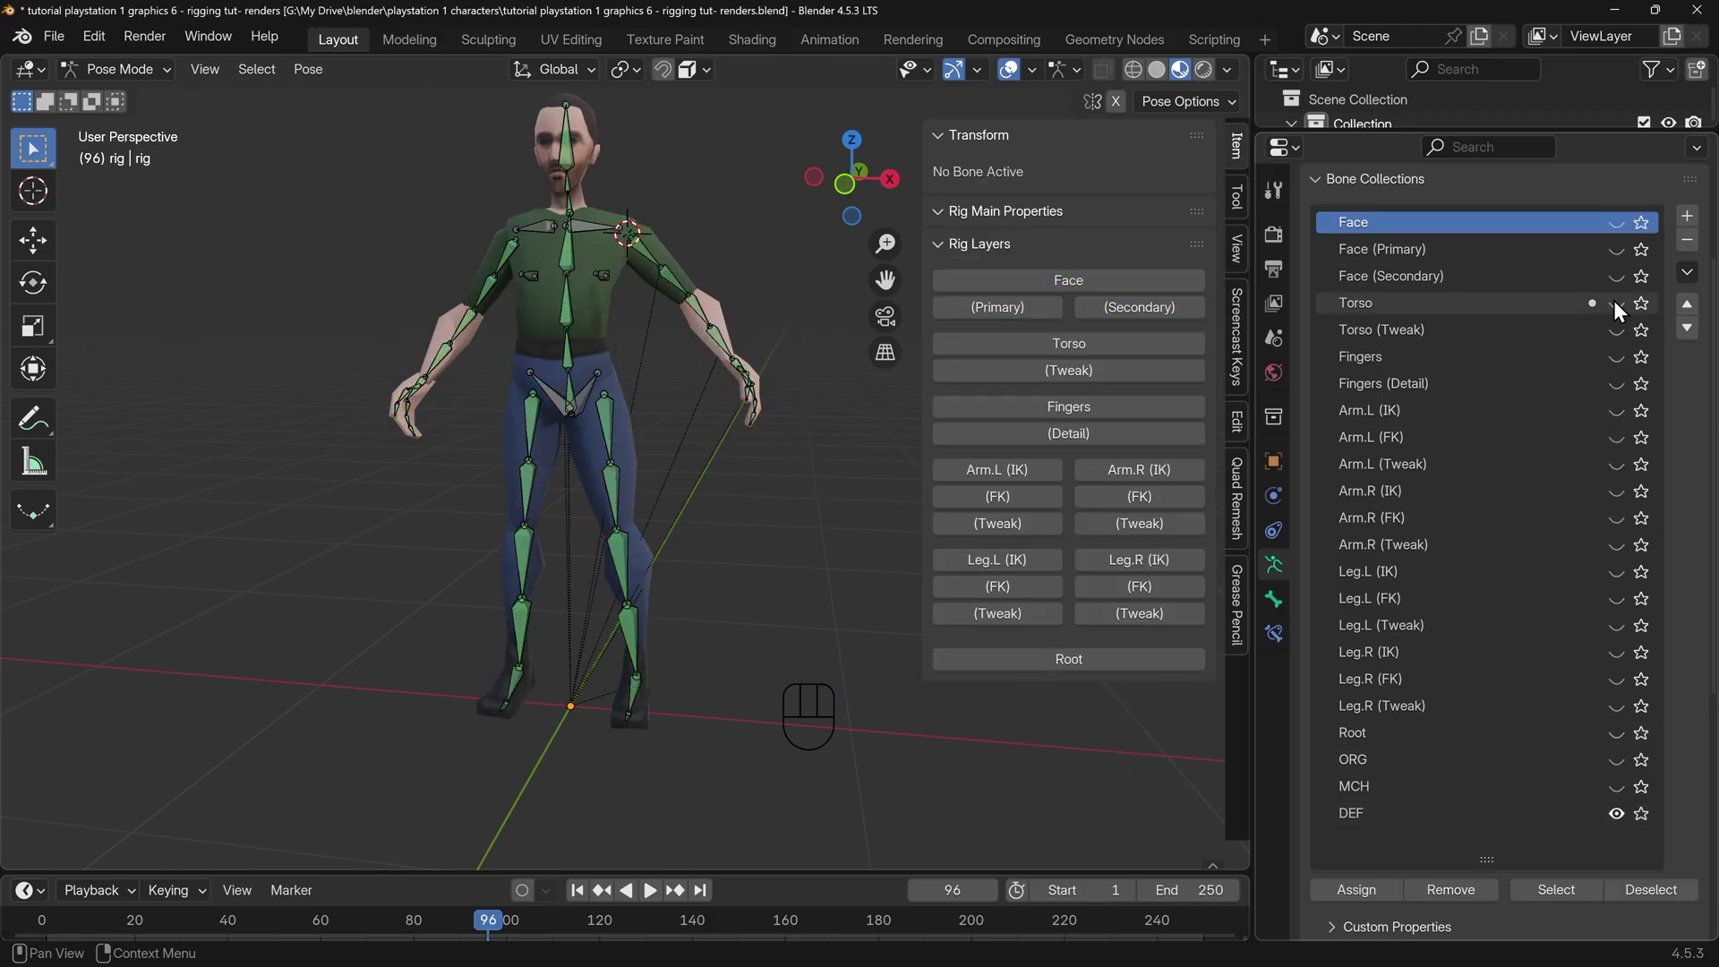
{"action": "middle_click_drag", "start_coordinate": [716, 383], "coordinate": [727, 453]}
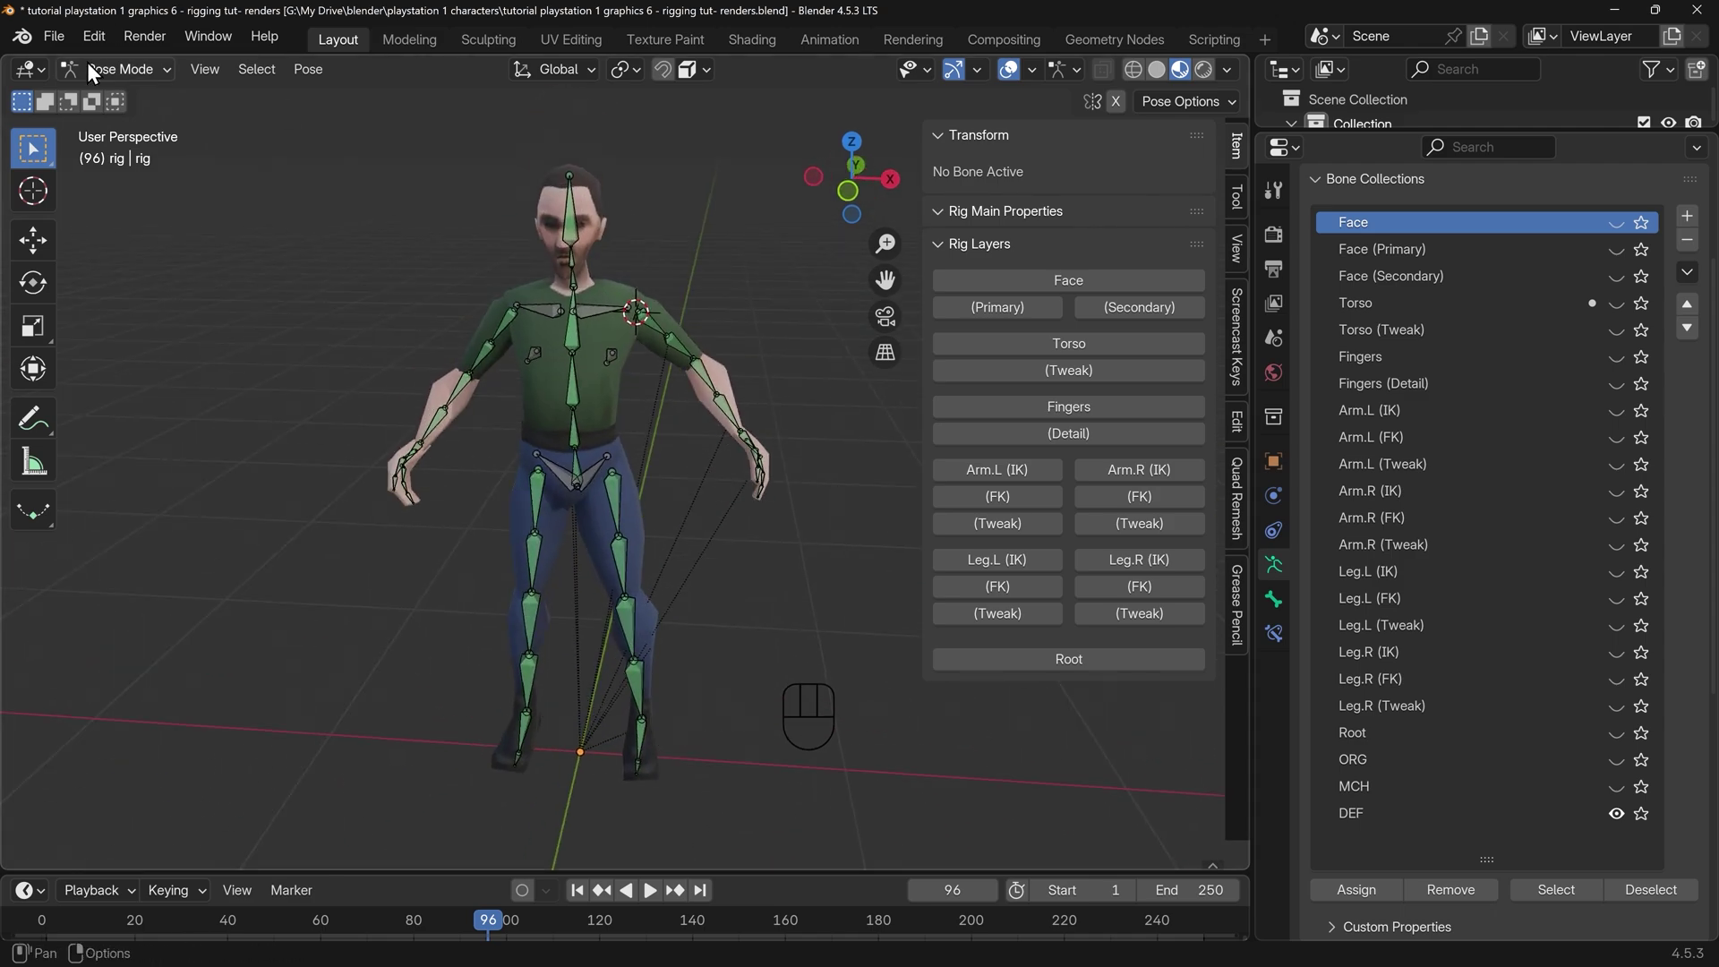
Leave Pose Mode, select the head mesh and switch it to Weight Paint mode
{"action": "left_click", "coordinate": [117, 69]}
{"action": "left_click", "coordinate": [110, 86]}
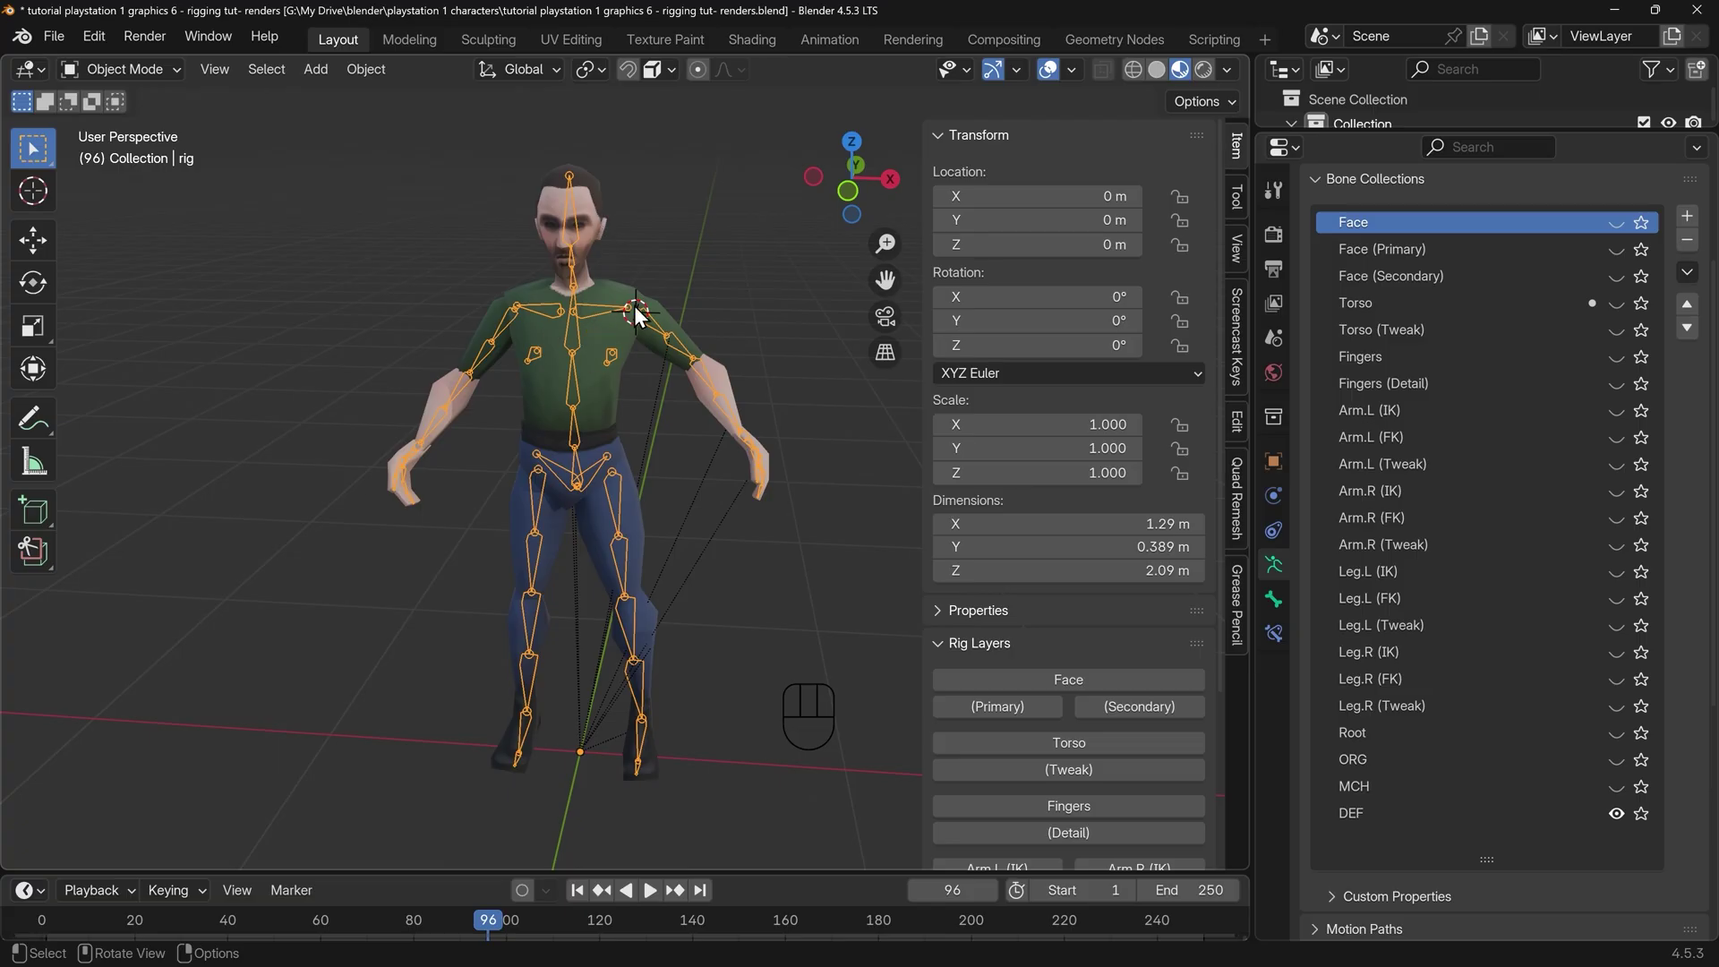
{"action": "left_click", "coordinate": [594, 199], "text": "shift"}
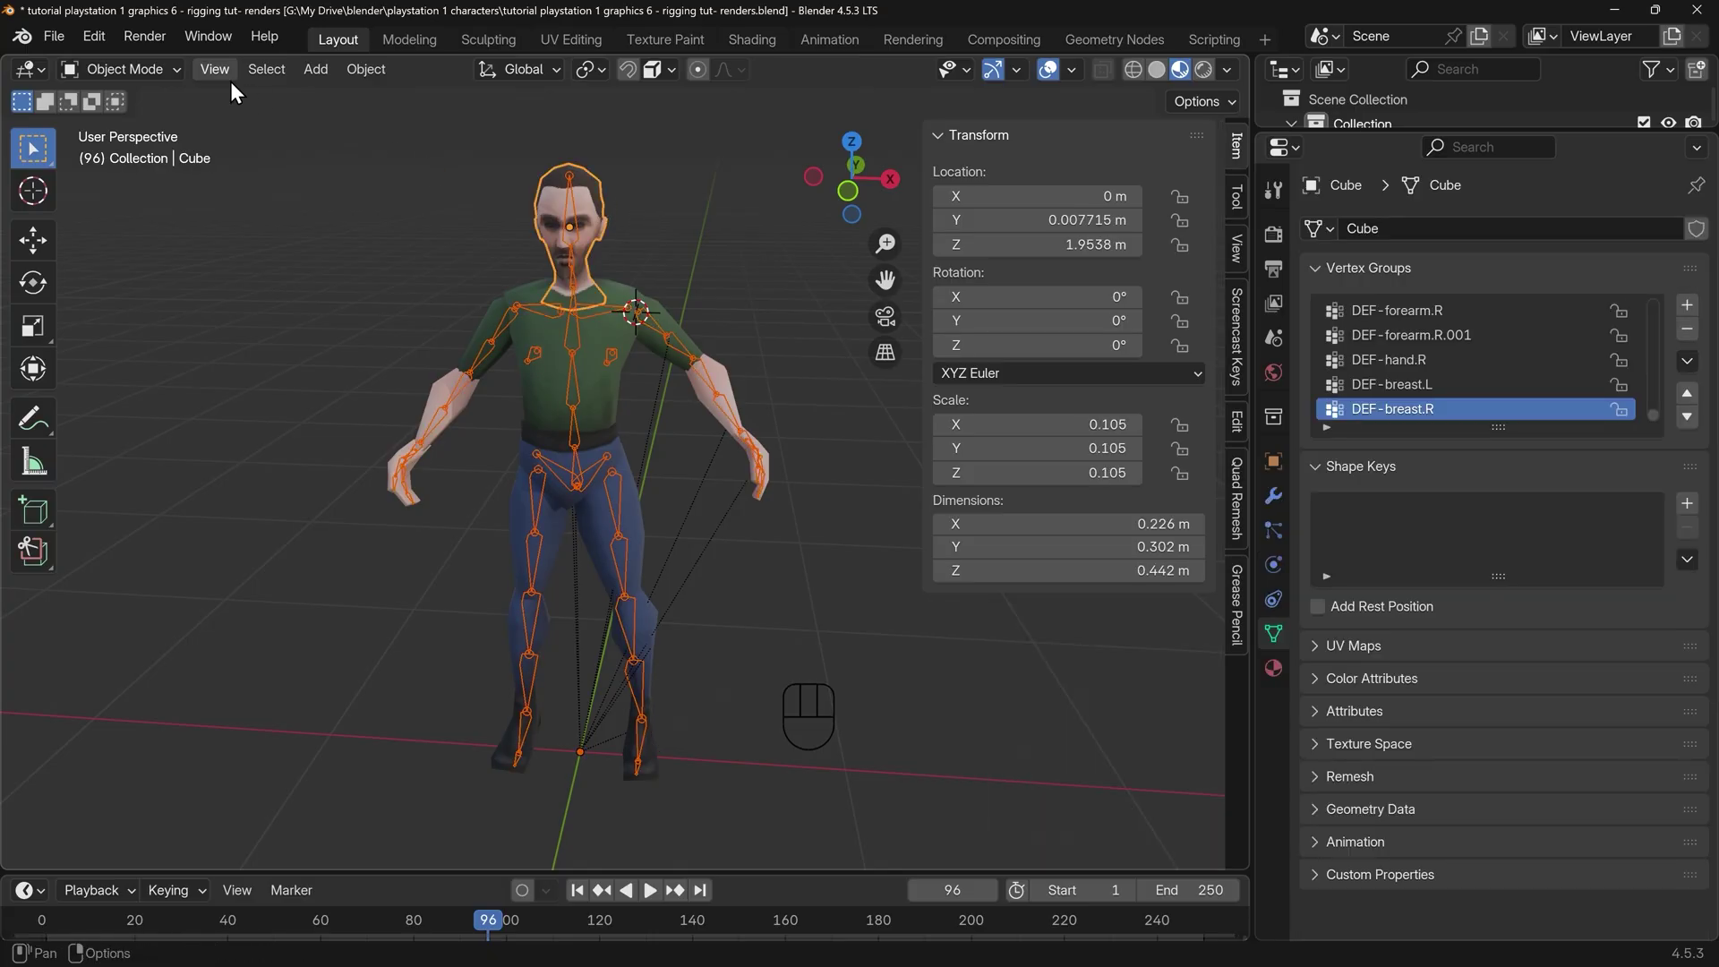
{"action": "left_click", "coordinate": [108, 69]}
{"action": "left_click", "coordinate": [143, 202]}
{"action": "middle_click_drag", "start_coordinate": [635, 313], "coordinate": [603, 387]}
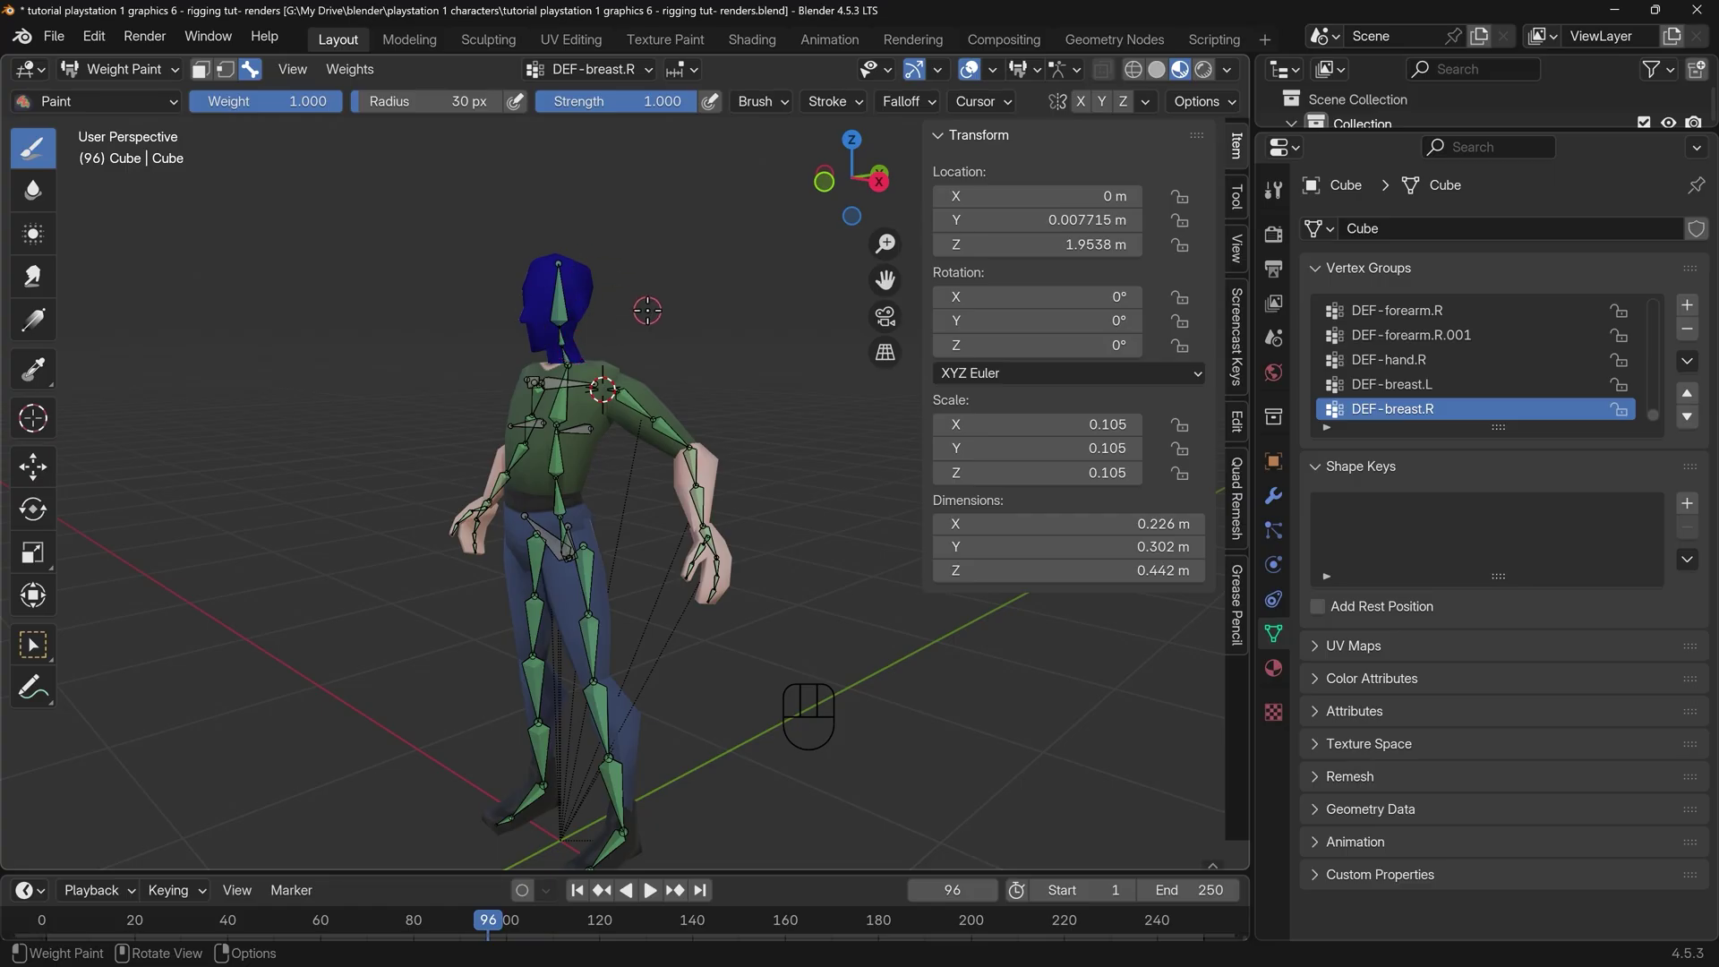
Inspect the head mesh's weights for the left upper arm bone, the neck bones and the head bone
{"action": "left_click", "coordinate": [662, 412], "text": "alt"}
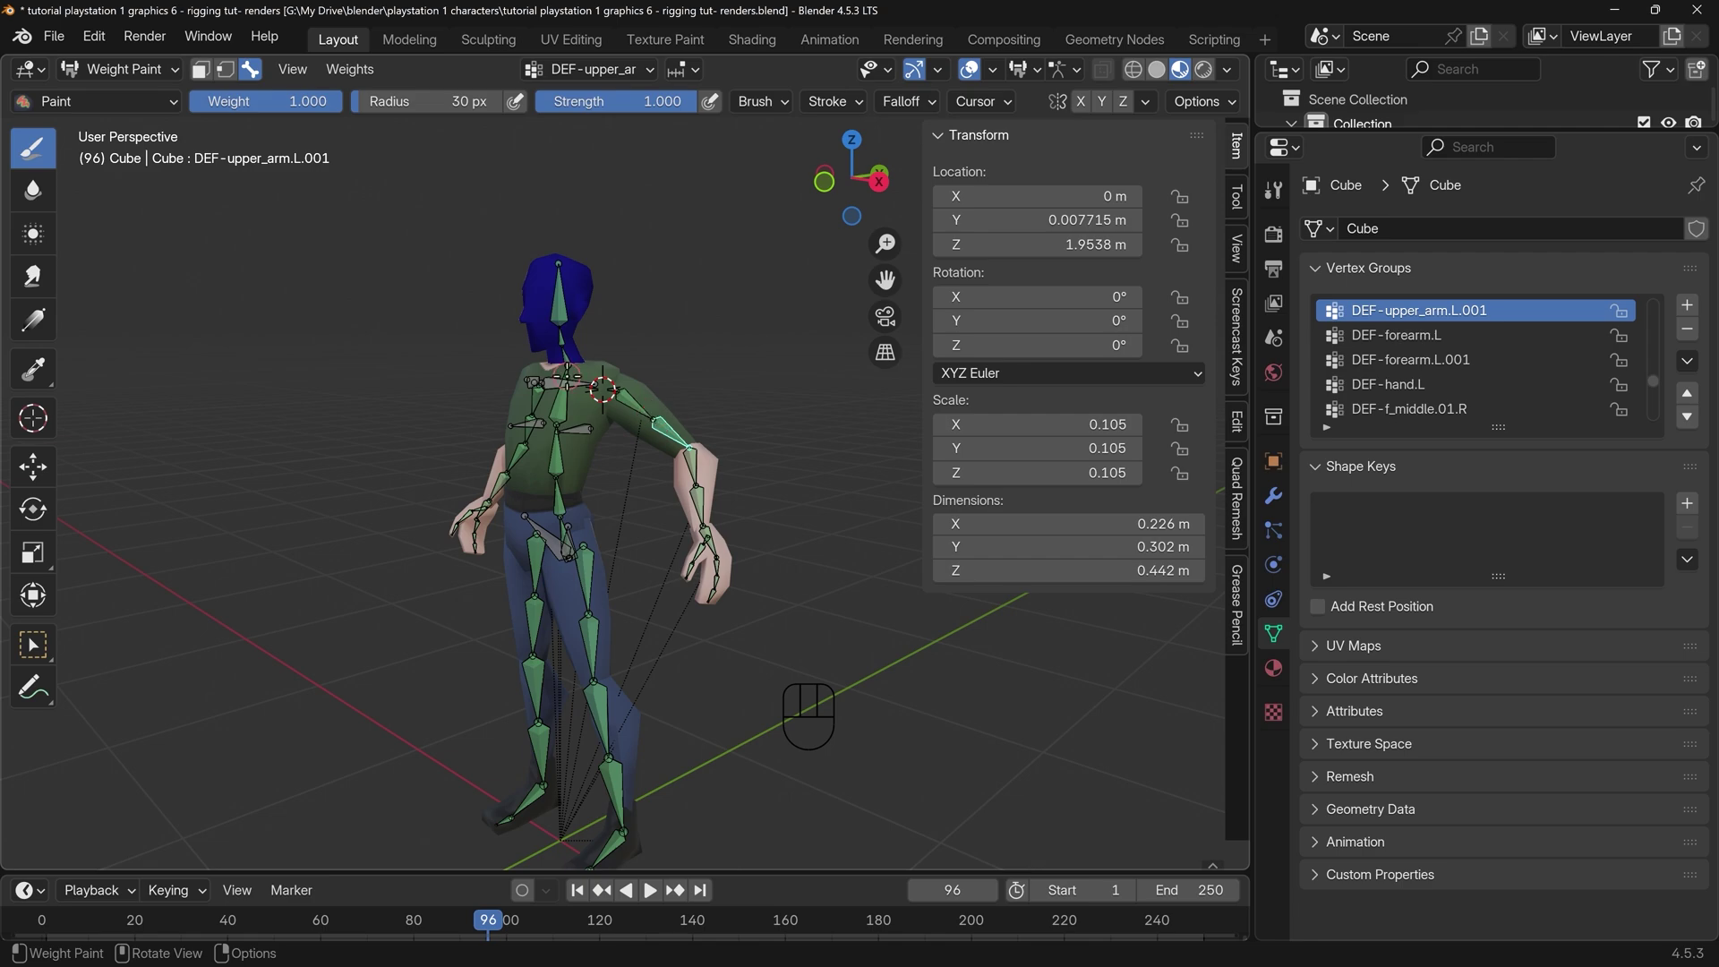
{"action": "left_click", "coordinate": [564, 364], "text": "alt"}
{"action": "scroll", "coordinate": [564, 349], "scroll_direction": "up", "scroll_amount": 4}
{"action": "middle_click_drag", "start_coordinate": [553, 226], "coordinate": [589, 419], "text": "shift"}
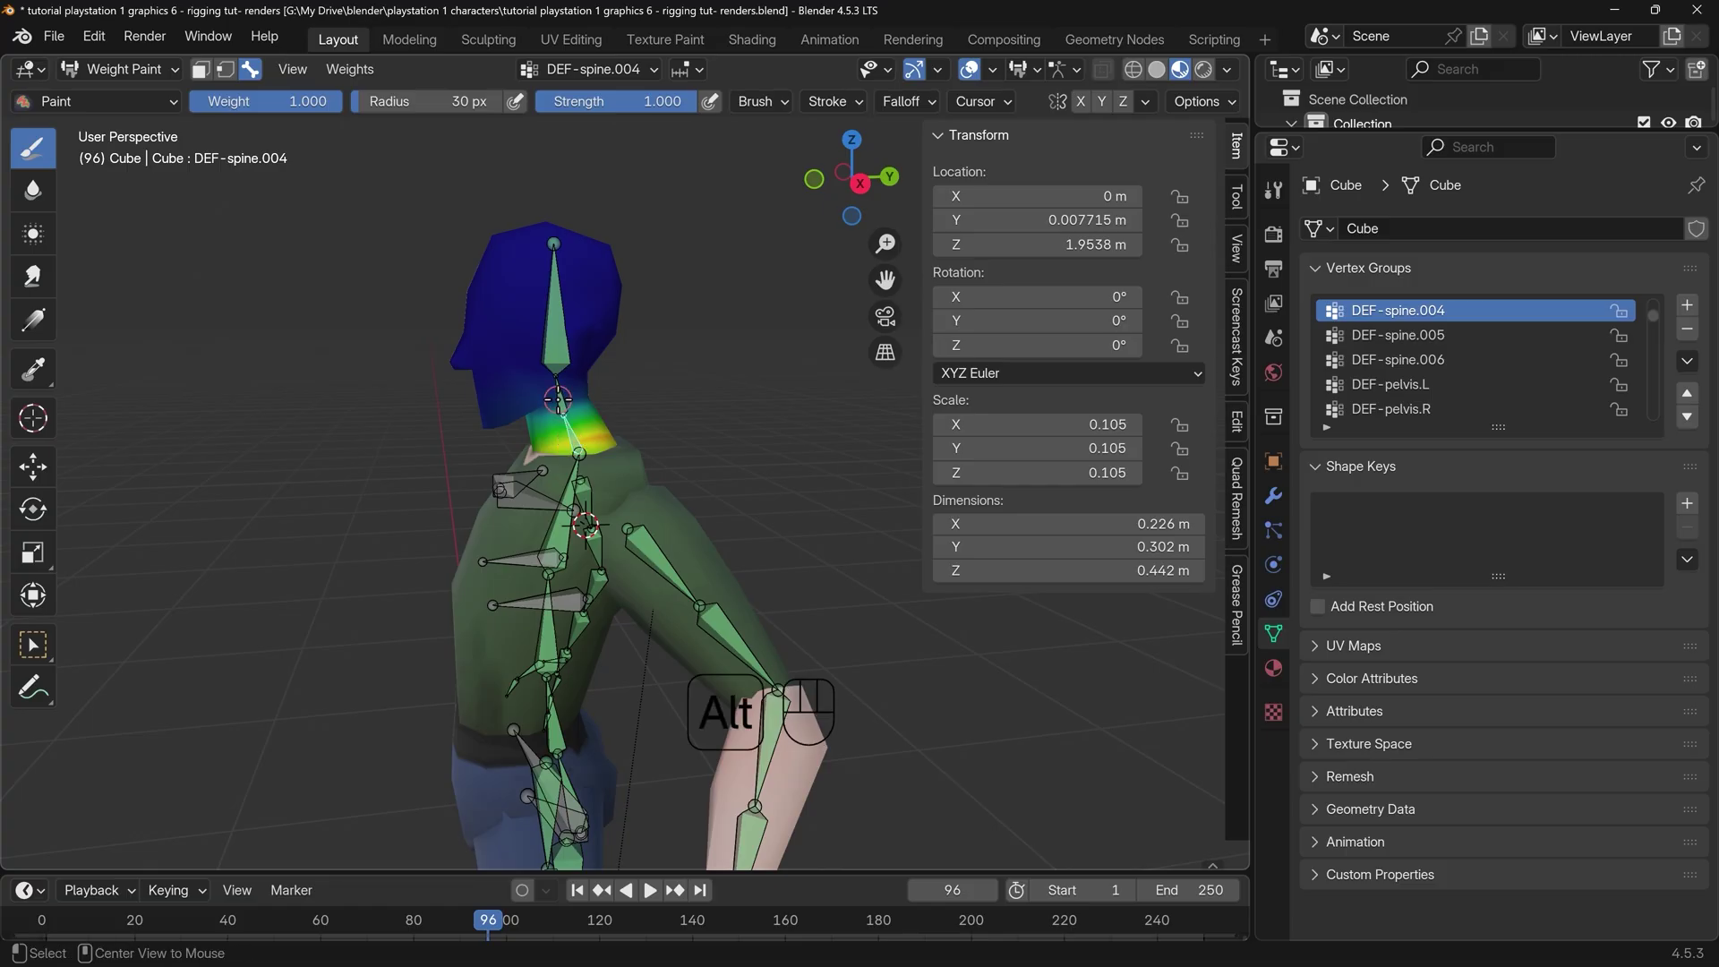
{"action": "left_click", "coordinate": [563, 398], "text": "alt"}
{"action": "left_click", "coordinate": [556, 344], "text": "alt"}
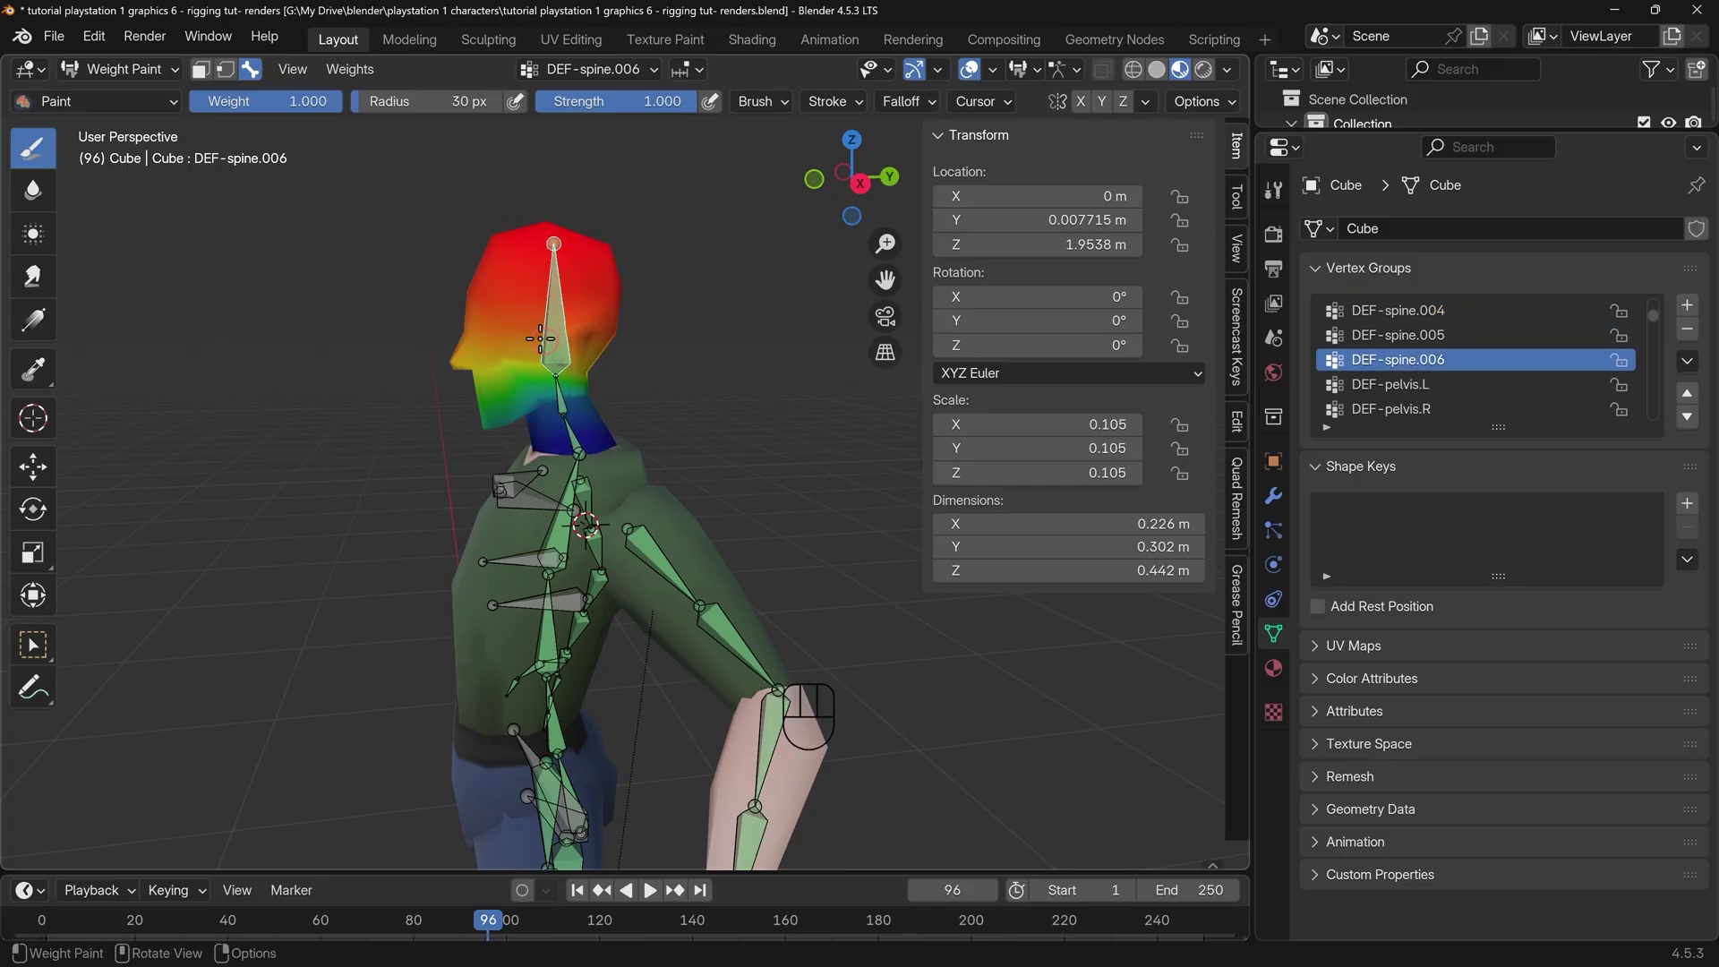
Compare the influence of neck bone DEF-spine.005 with its neighbouring bones from several angles
{"action": "middle_click_drag", "start_coordinate": [549, 347], "coordinate": [508, 398]}
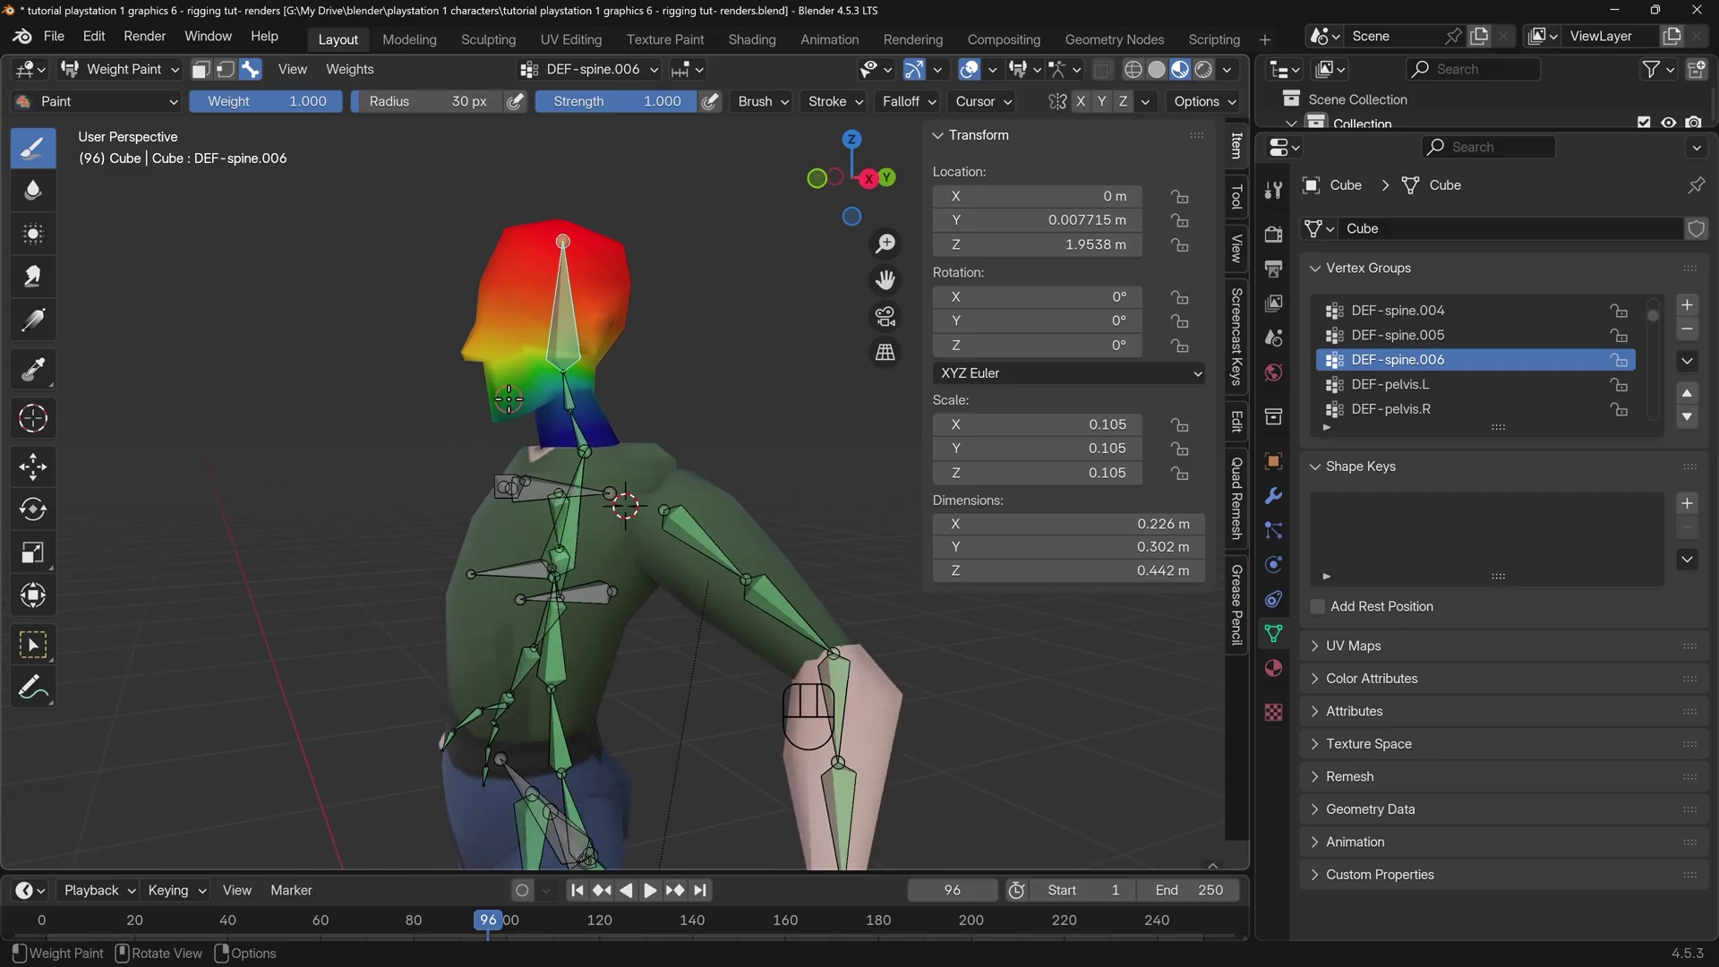
{"action": "left_click", "coordinate": [564, 395], "text": "alt"}
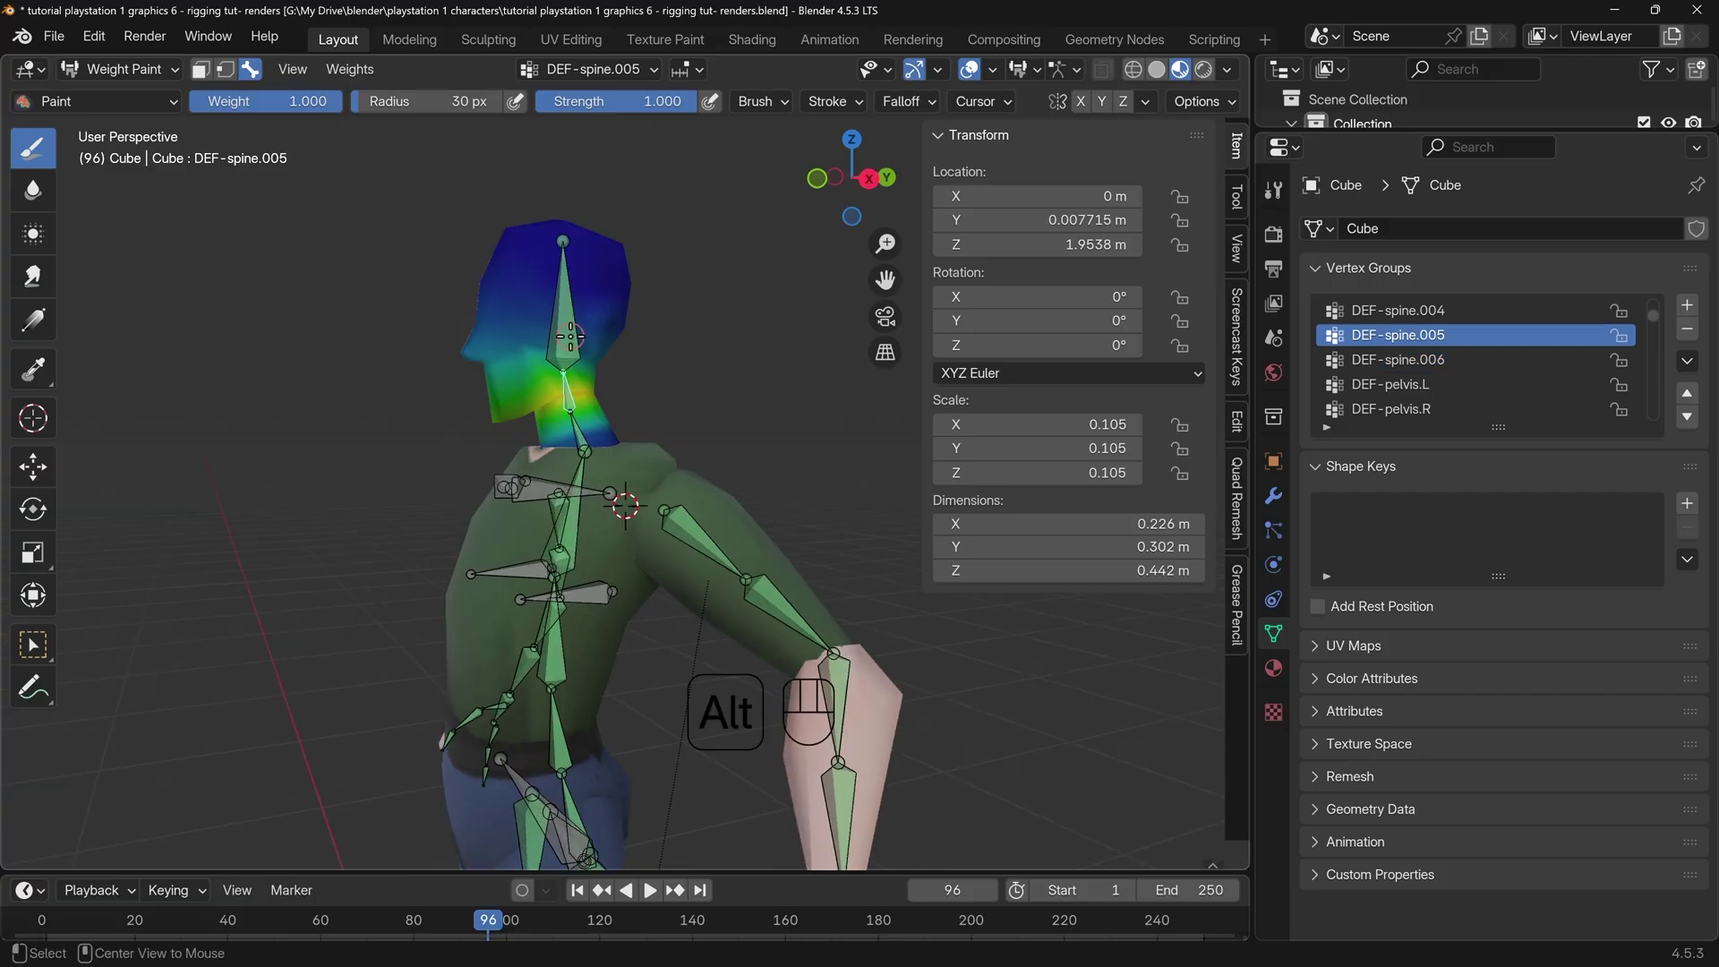
{"action": "left_click", "coordinate": [569, 336], "text": "alt"}
{"action": "left_click", "coordinate": [573, 432], "text": "alt"}
{"action": "left_click", "coordinate": [566, 390], "text": "alt"}
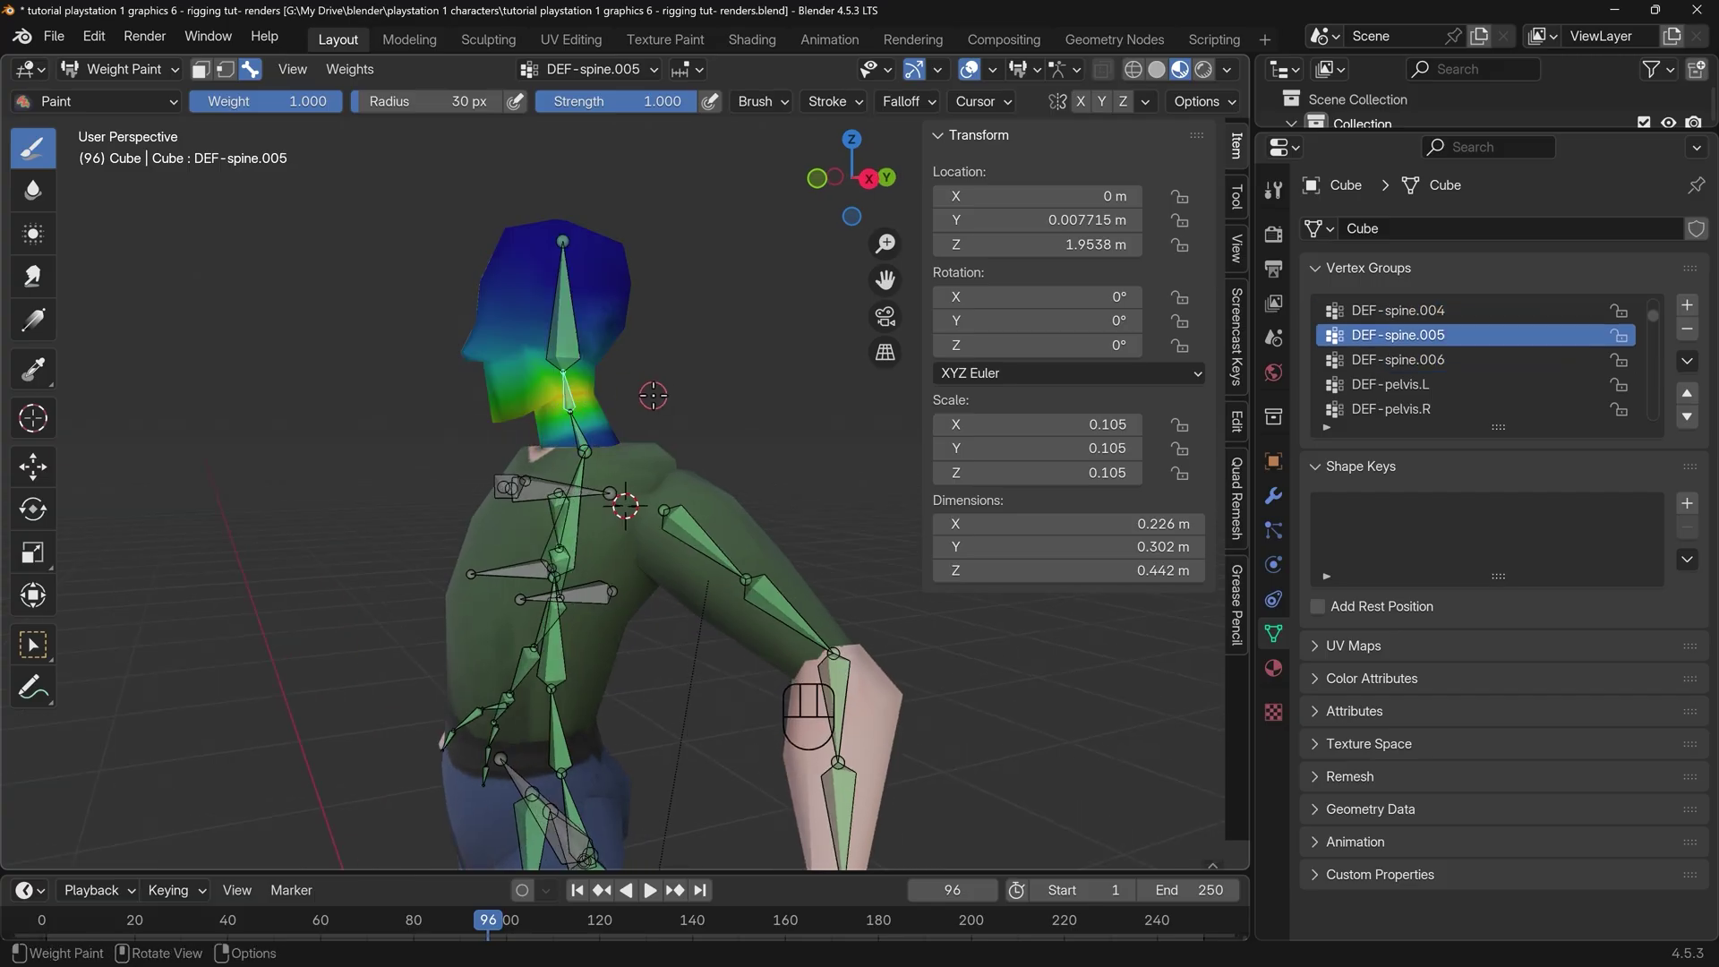
{"action": "middle_click_drag", "start_coordinate": [612, 407], "coordinate": [544, 408]}
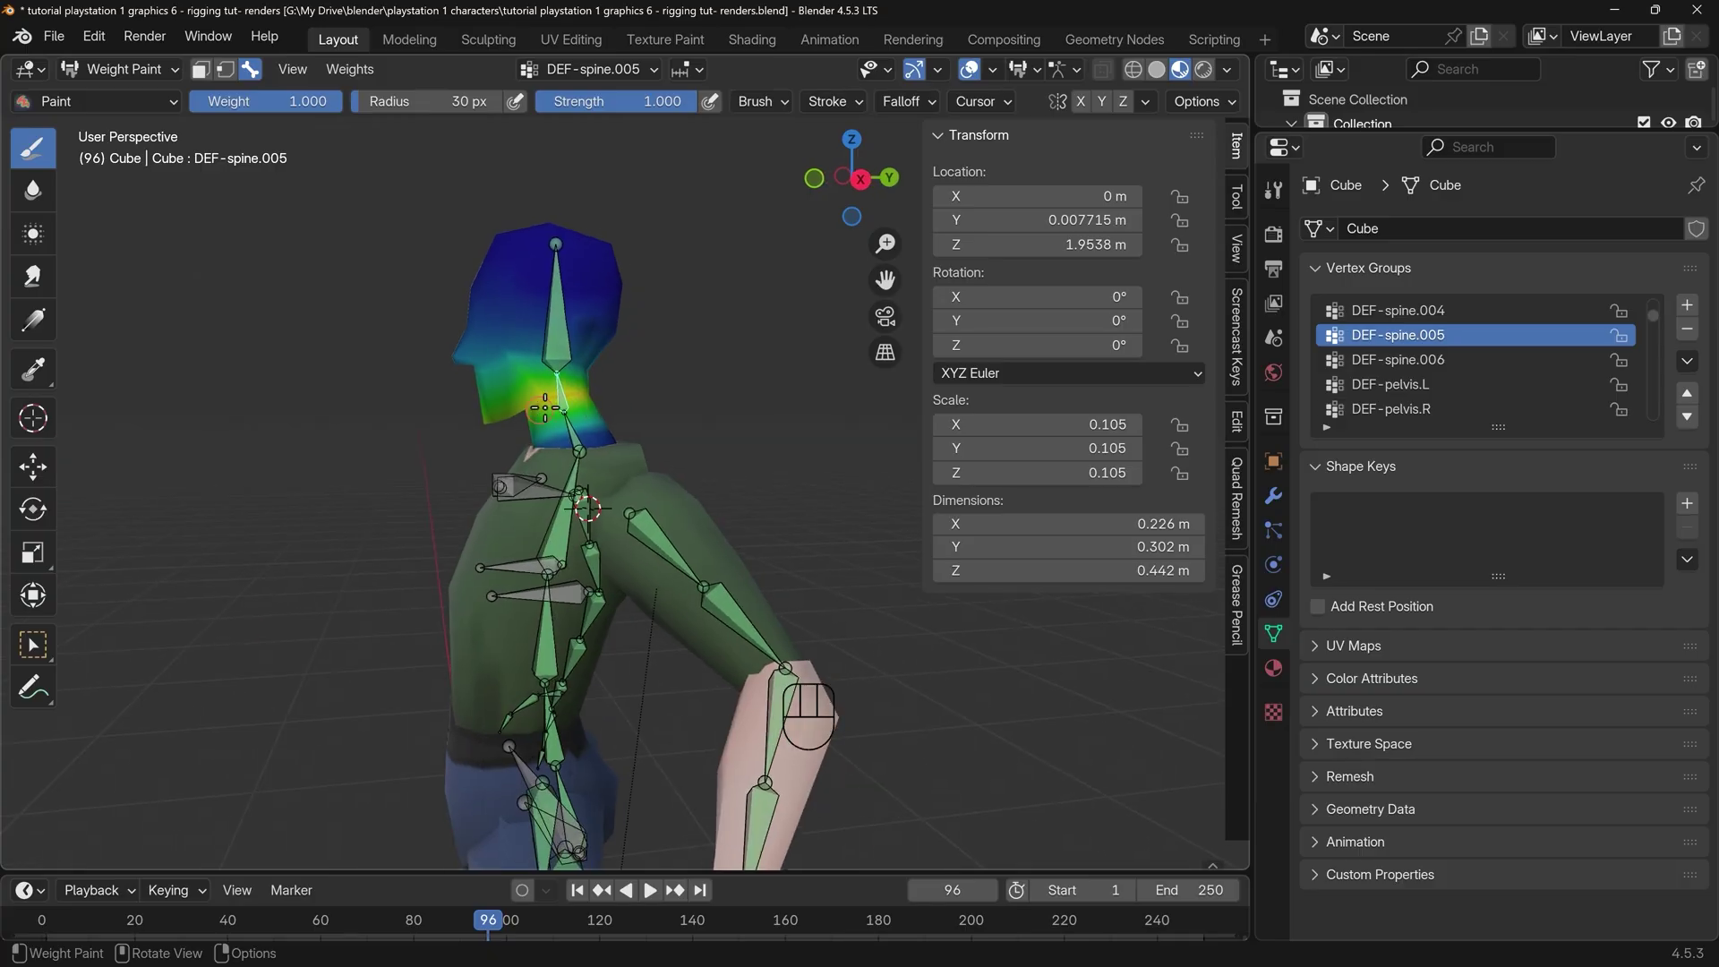
Paint full DEF-spine.006 weight on the face and jaw, reducing brush strength to 0.297 and enlarging the radius to 131 px
{"action": "left_click", "coordinate": [561, 340], "text": "alt"}
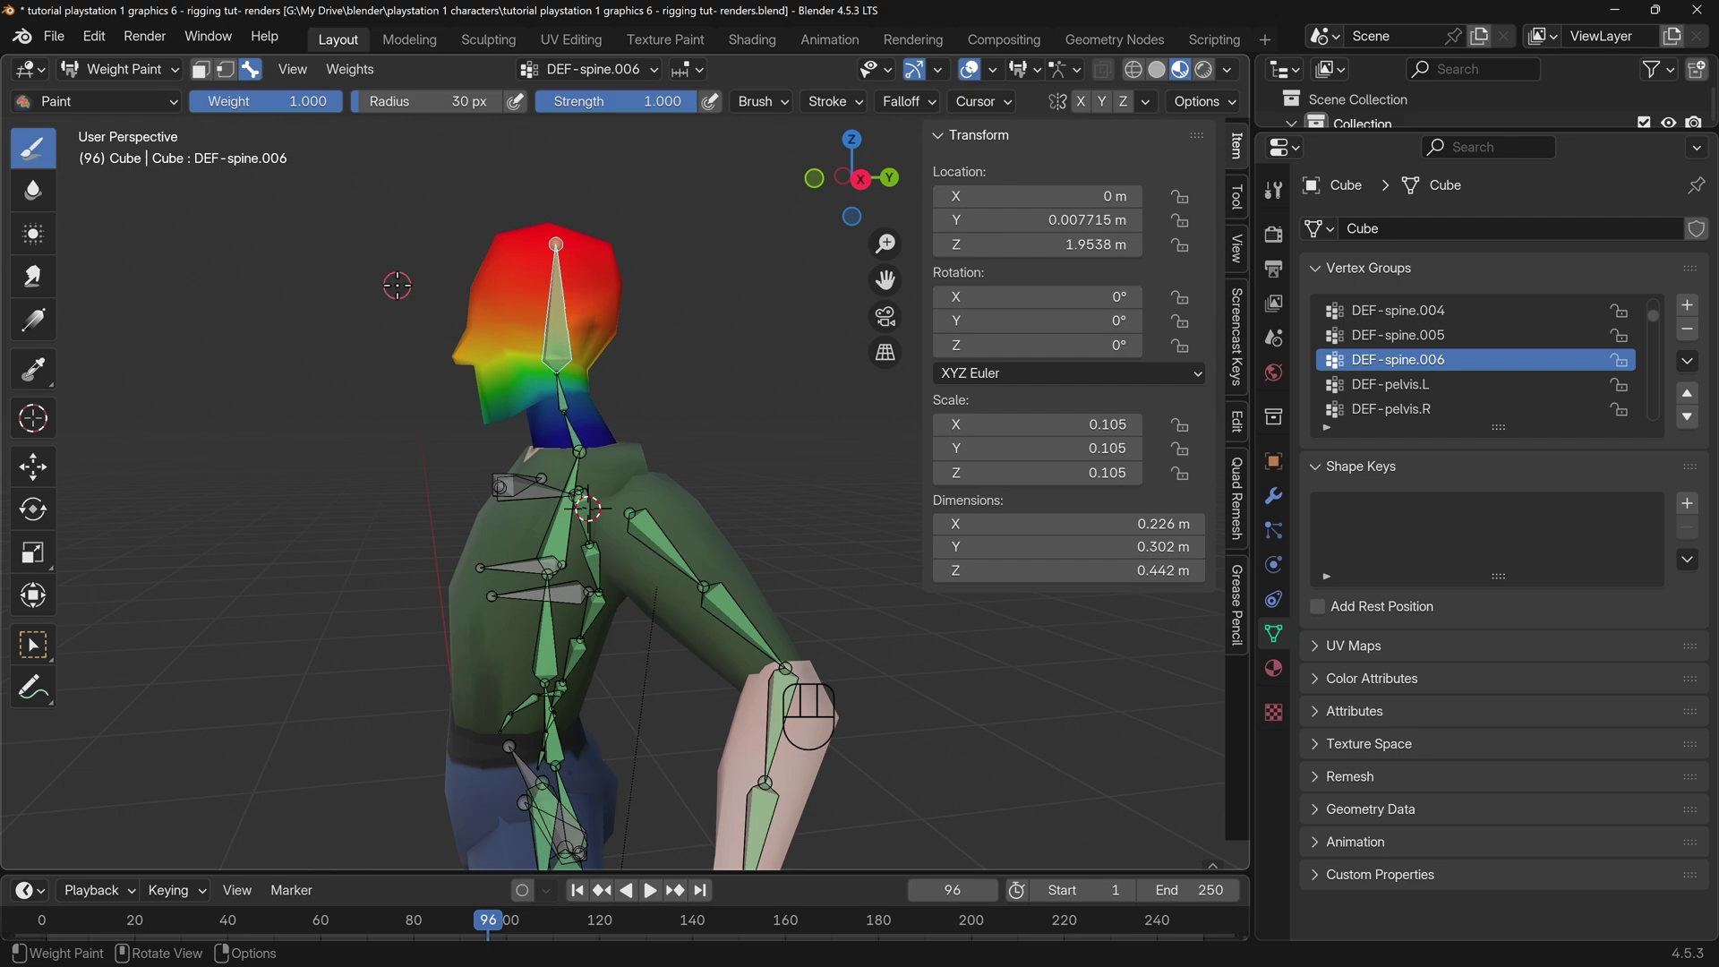
{"action": "left_click_drag", "start_coordinate": [520, 339], "coordinate": [485, 299]}
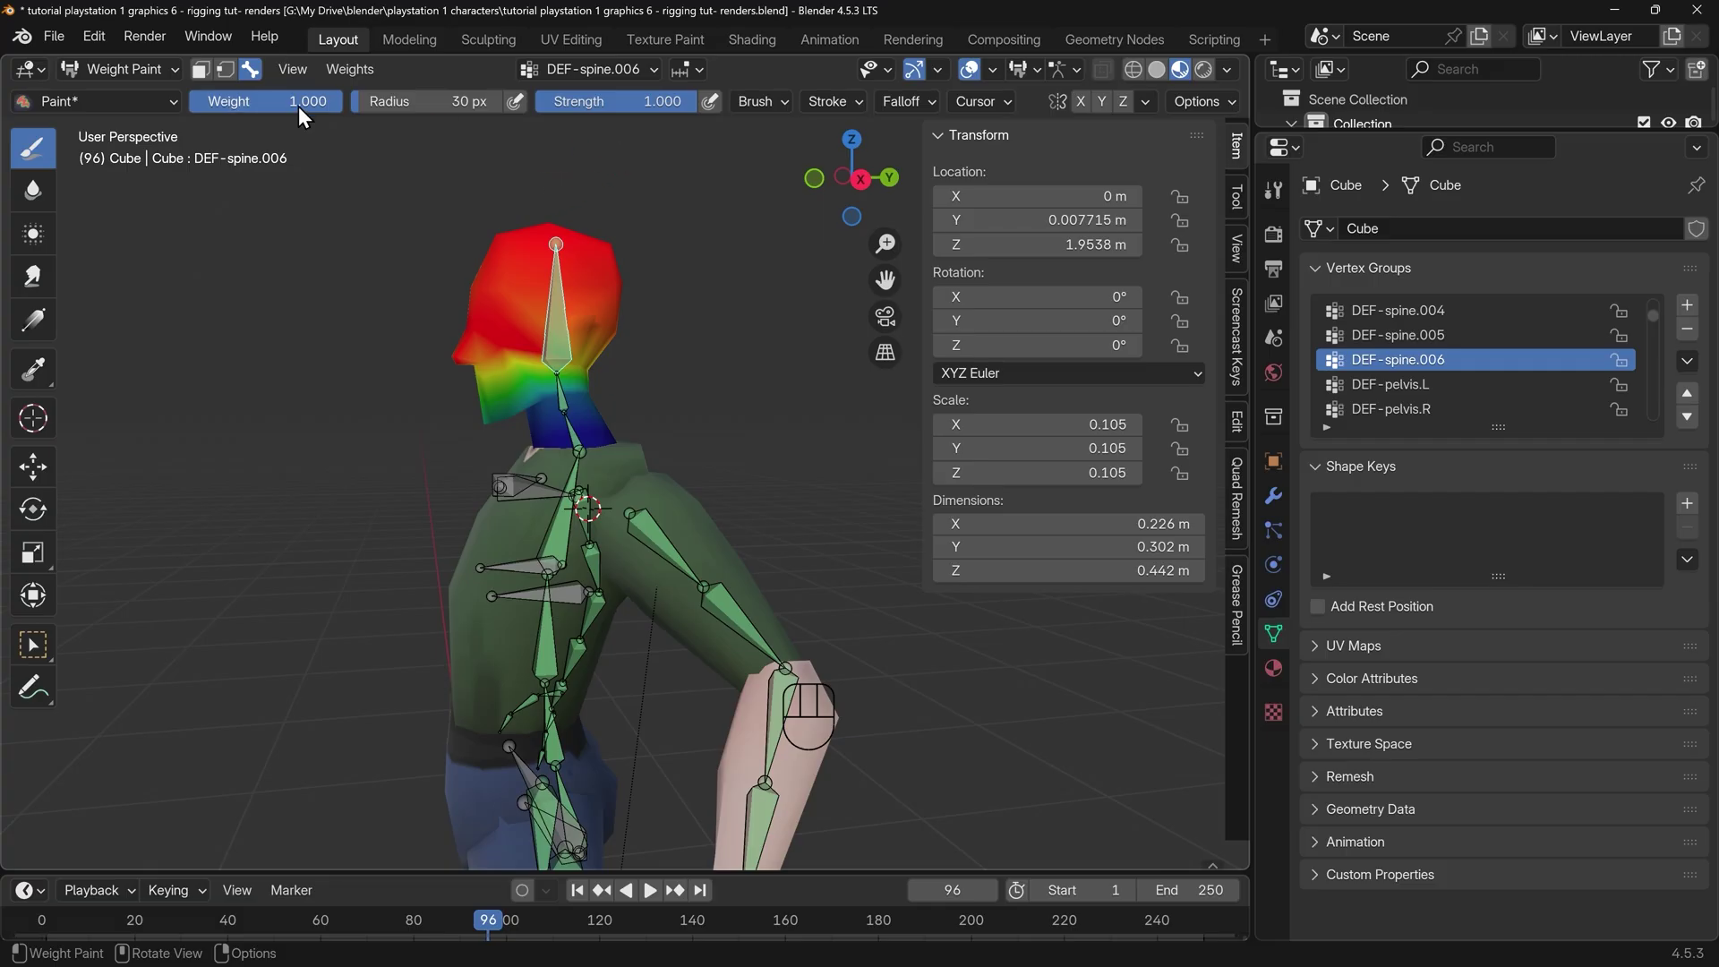
{"action": "left_click_drag", "start_coordinate": [663, 101], "coordinate": [550, 100]}
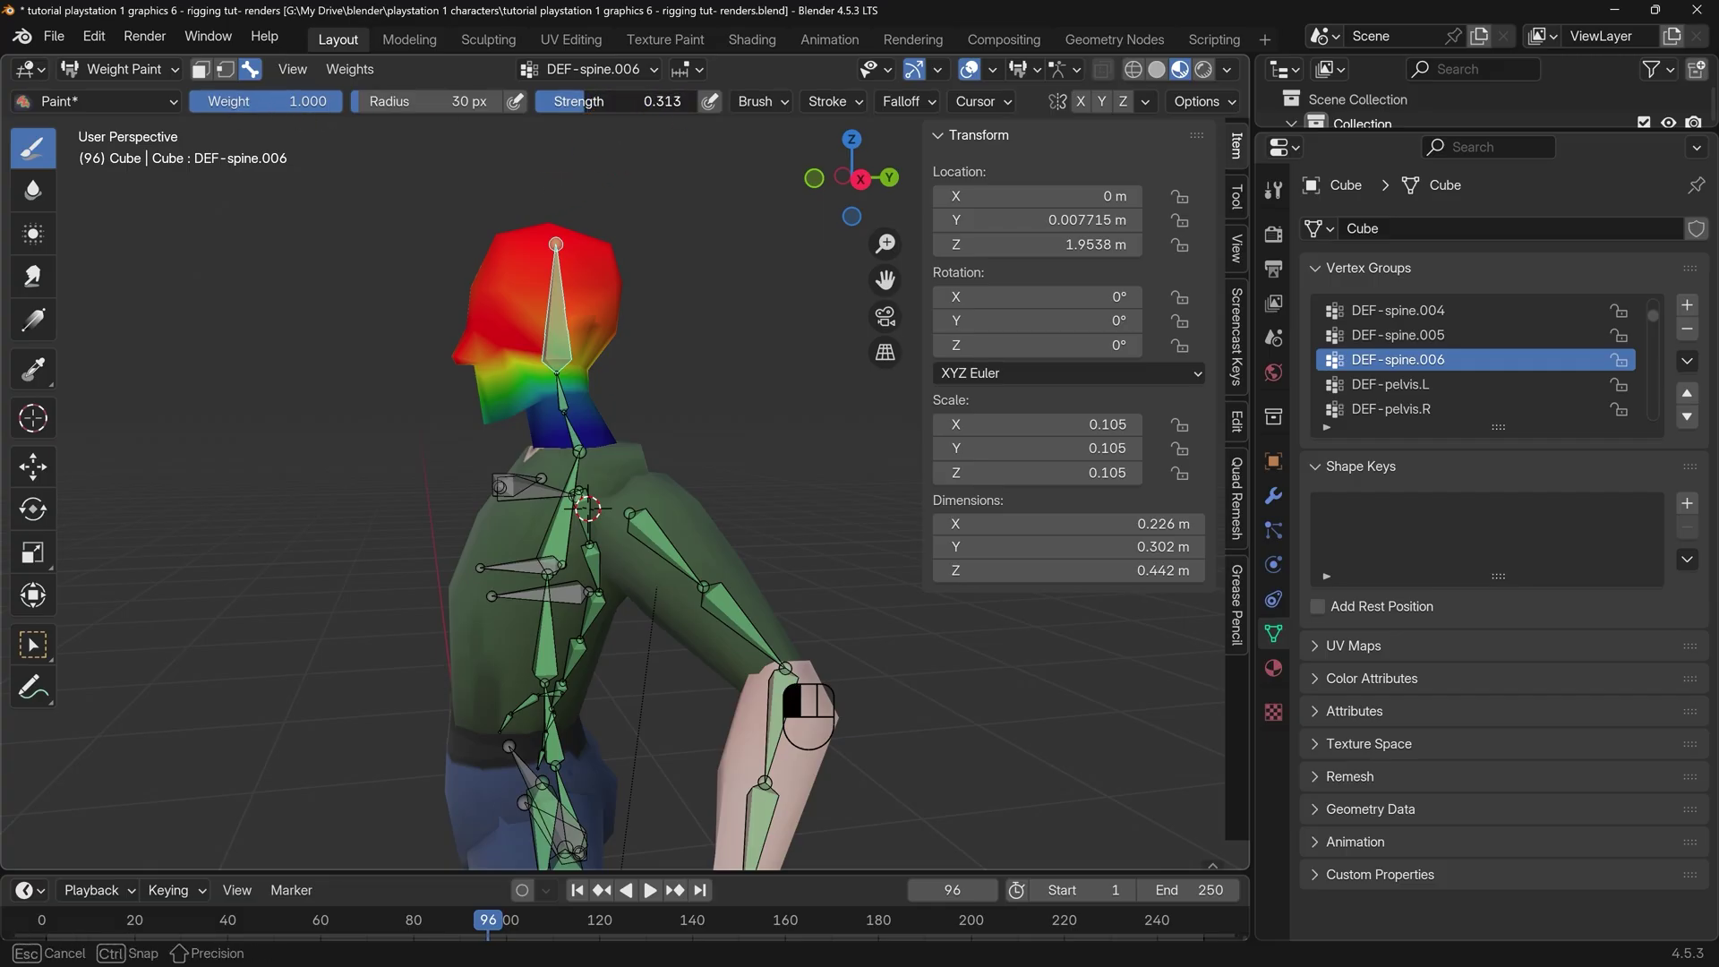
{"action": "key", "text": "f"}
{"action": "left_click", "coordinate": [573, 322]}
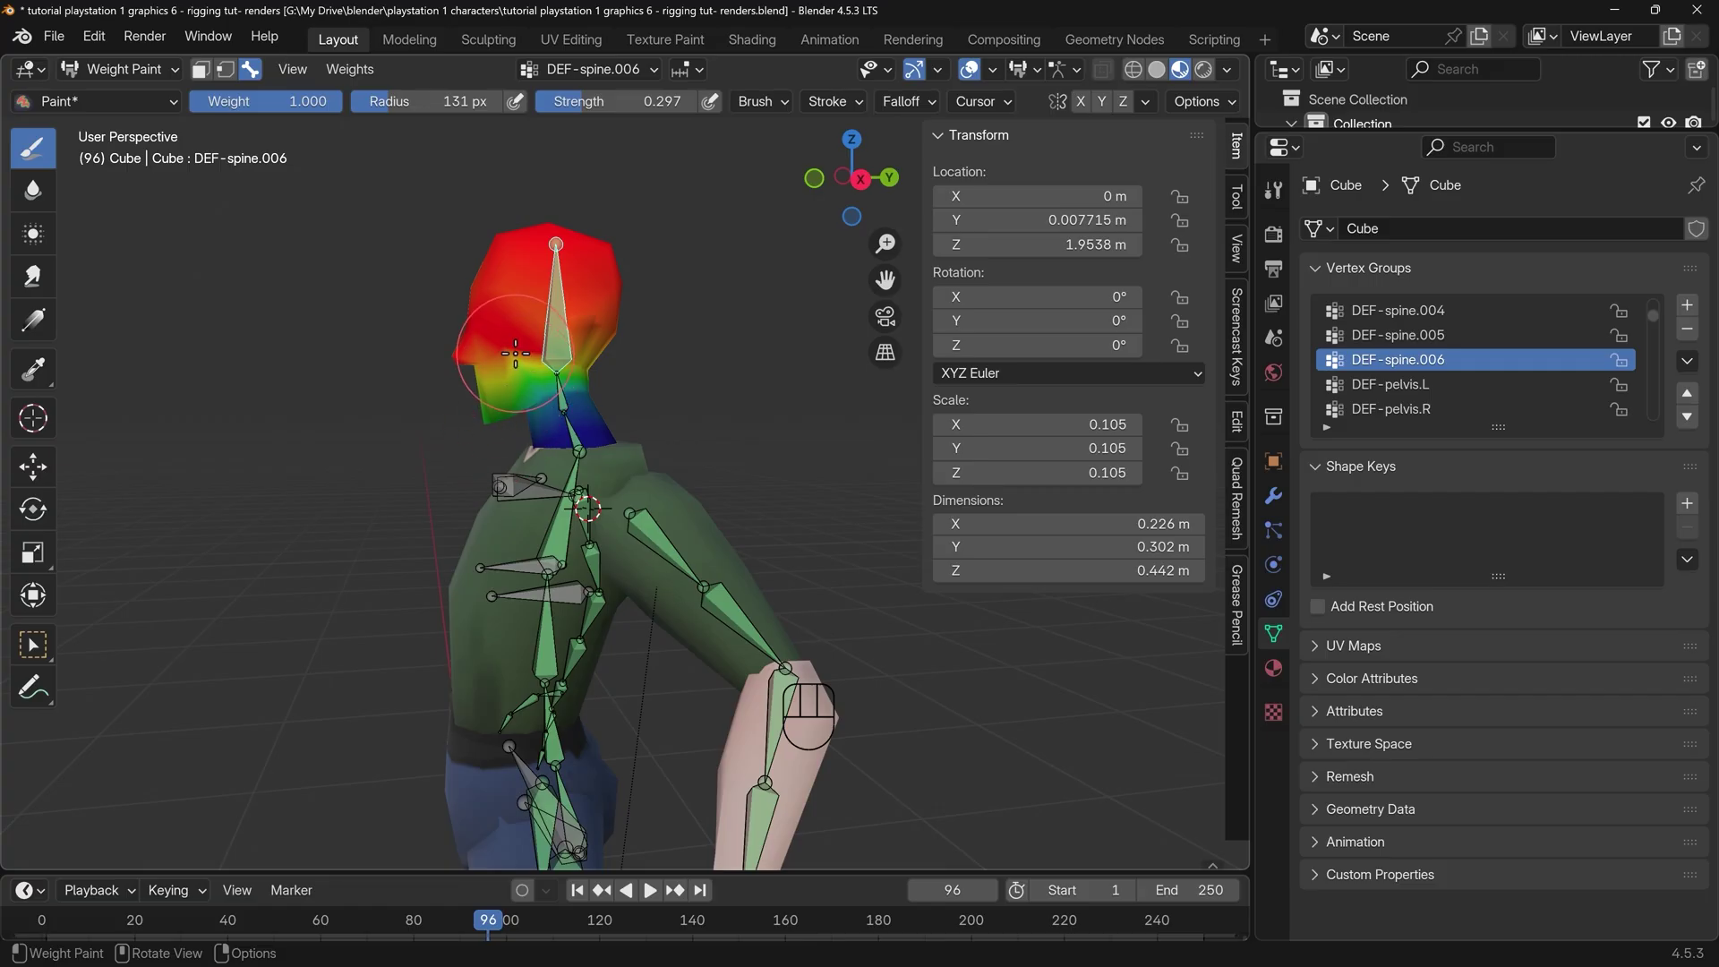
{"action": "mouse_move", "coordinate": [492, 400]}
{"action": "left_mouse_down"}
{"action": "mouse_move", "coordinate": [470, 353]}
{"action": "mouse_move", "coordinate": [483, 358]}
{"action": "mouse_move", "coordinate": [476, 262]}
{"action": "left_mouse_up"}
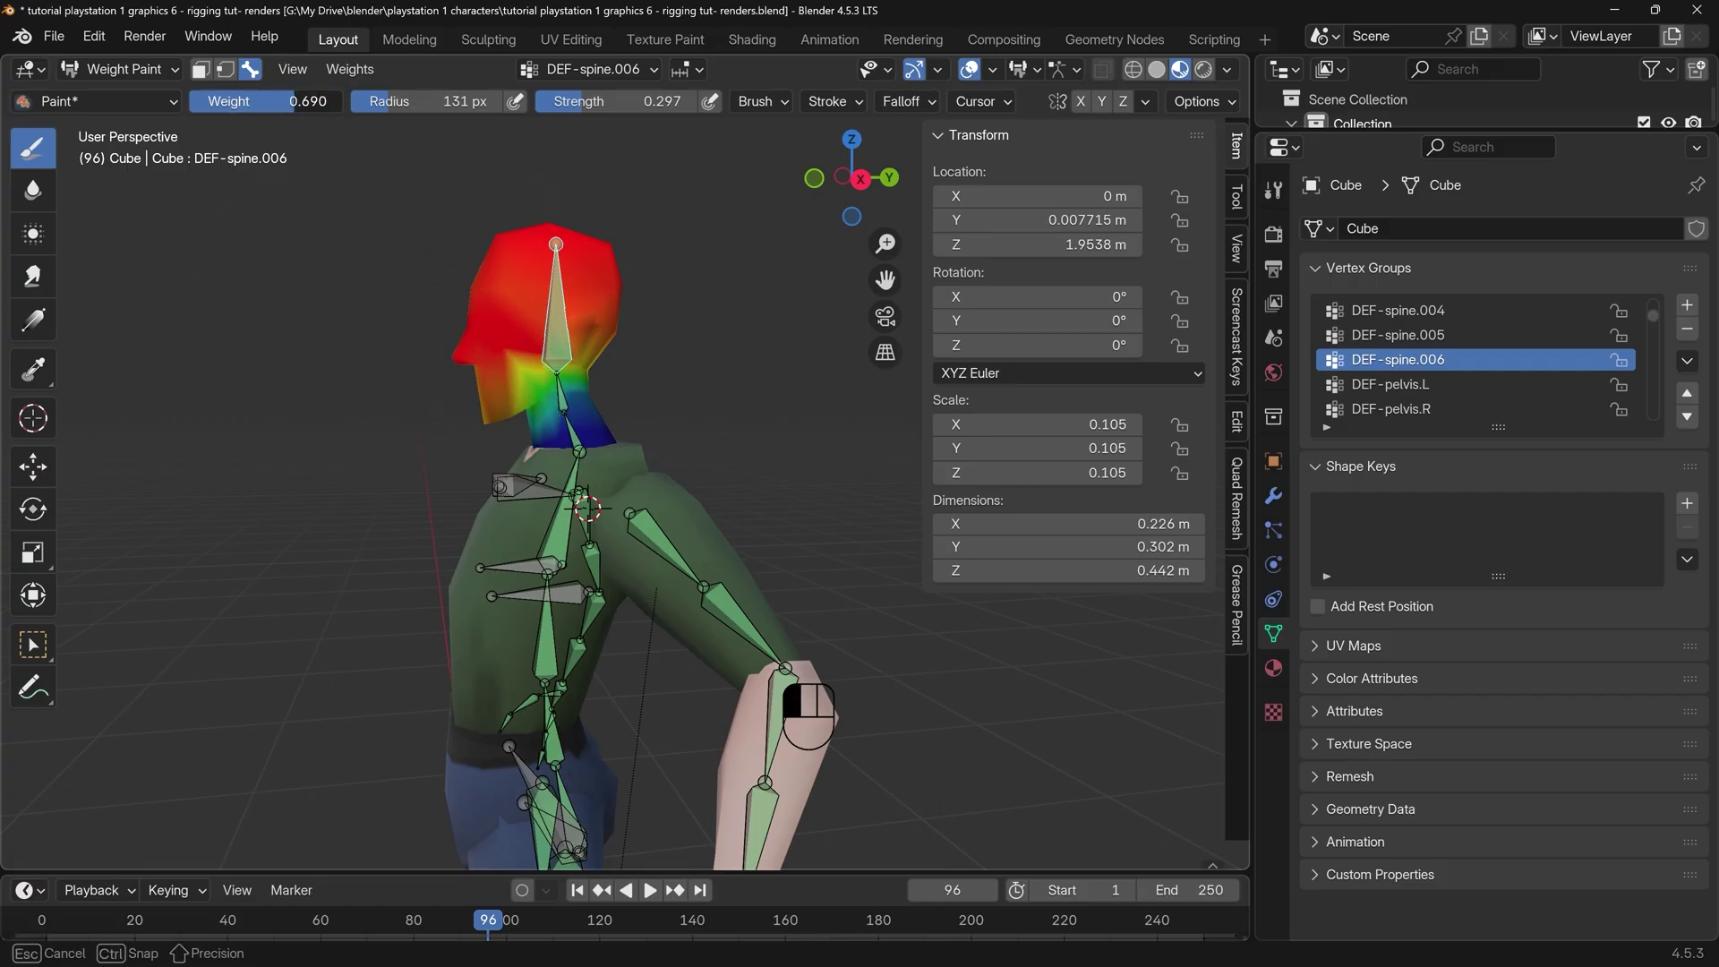
Set the brush weight to 0 and paint over the jaw to reduce the head bone's influence
{"action": "left_click", "coordinate": [316, 95]}
{"action": "type", "text": "00"}
{"action": "key", "text": "Return"}
{"action": "left_click_drag", "start_coordinate": [515, 392], "coordinate": [492, 394]}
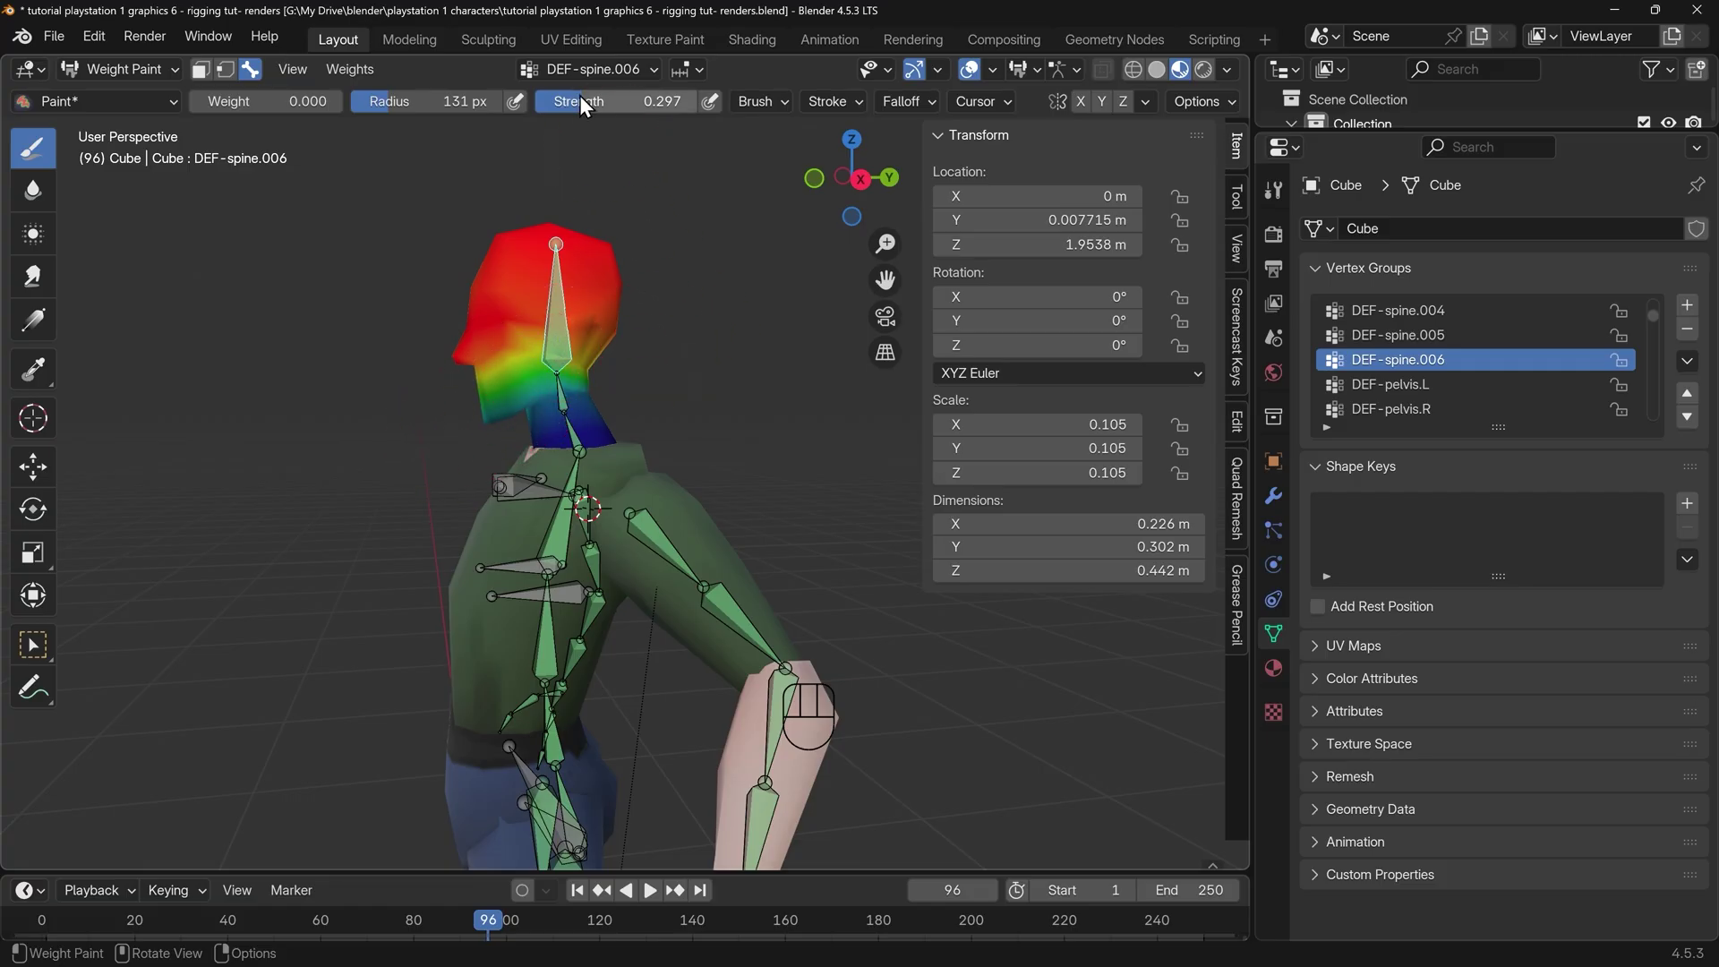
Set the brush weight to 1.000 and its strength to 0.777
{"action": "left_click_drag", "start_coordinate": [206, 103], "coordinate": [328, 107]}
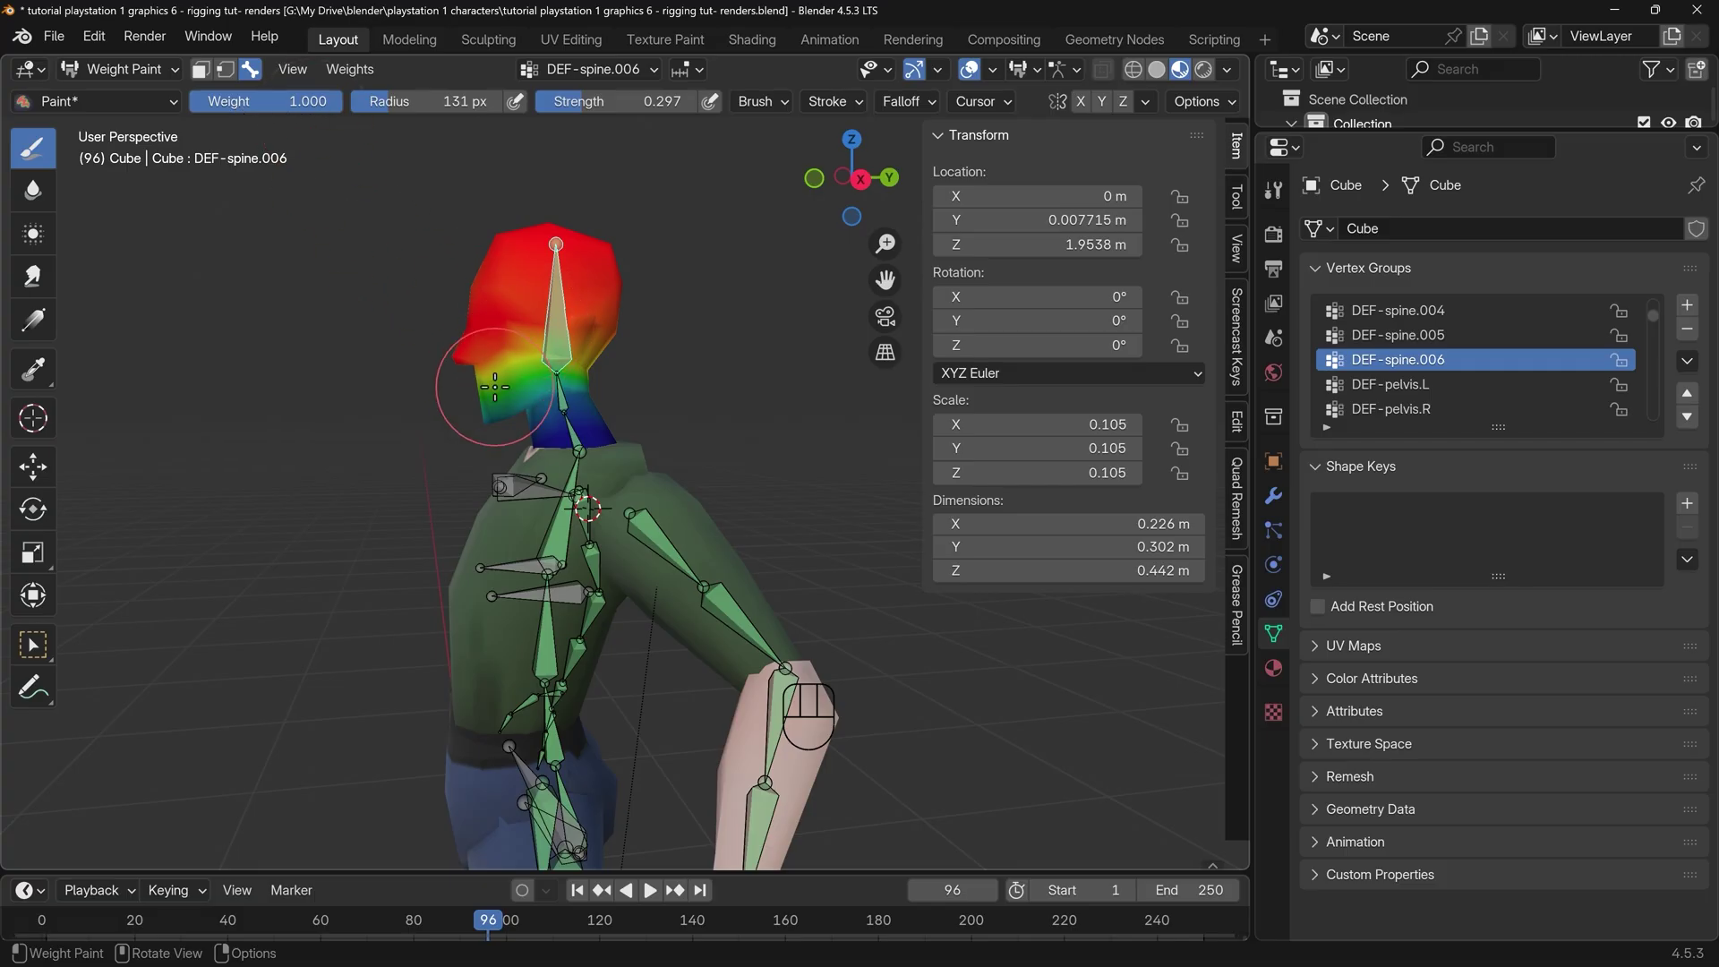
{"action": "left_click_drag", "start_coordinate": [586, 102], "coordinate": [663, 101]}
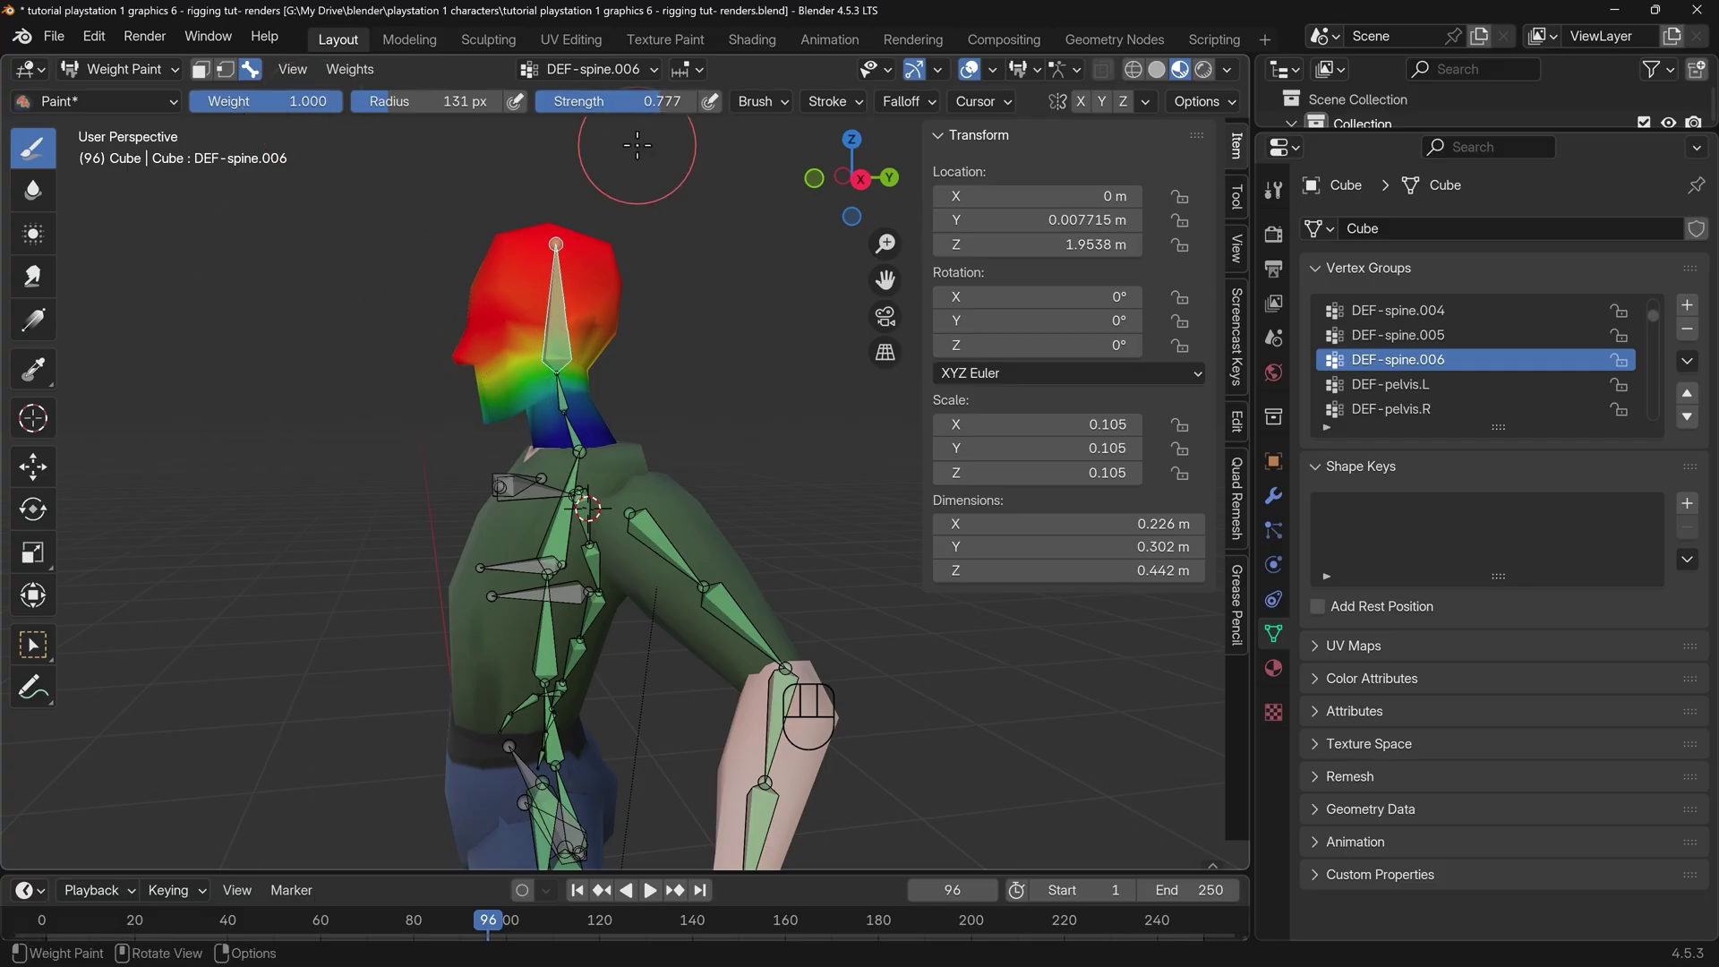
Try painting DEF-spine.006 weight over the jaw and undo the strokes
{"action": "mouse_move", "coordinate": [529, 336]}
{"action": "left_mouse_down"}
{"action": "mouse_move", "coordinate": [472, 407]}
{"action": "mouse_move", "coordinate": [535, 376]}
{"action": "mouse_move", "coordinate": [494, 402]}
{"action": "left_mouse_up"}
{"action": "middle_click_drag", "start_coordinate": [603, 383], "coordinate": [575, 376]}
{"action": "left_click_drag", "start_coordinate": [506, 397], "coordinate": [622, 326]}
{"action": "key", "text": "ctrl+z"}
{"action": "key", "text": "ctrl+z"}
{"action": "key", "text": "ctrl+z"}
{"action": "key", "text": "ctrl+z"}
{"action": "key", "text": "ctrl+z"}
{"action": "key", "text": "ctrl+z"}
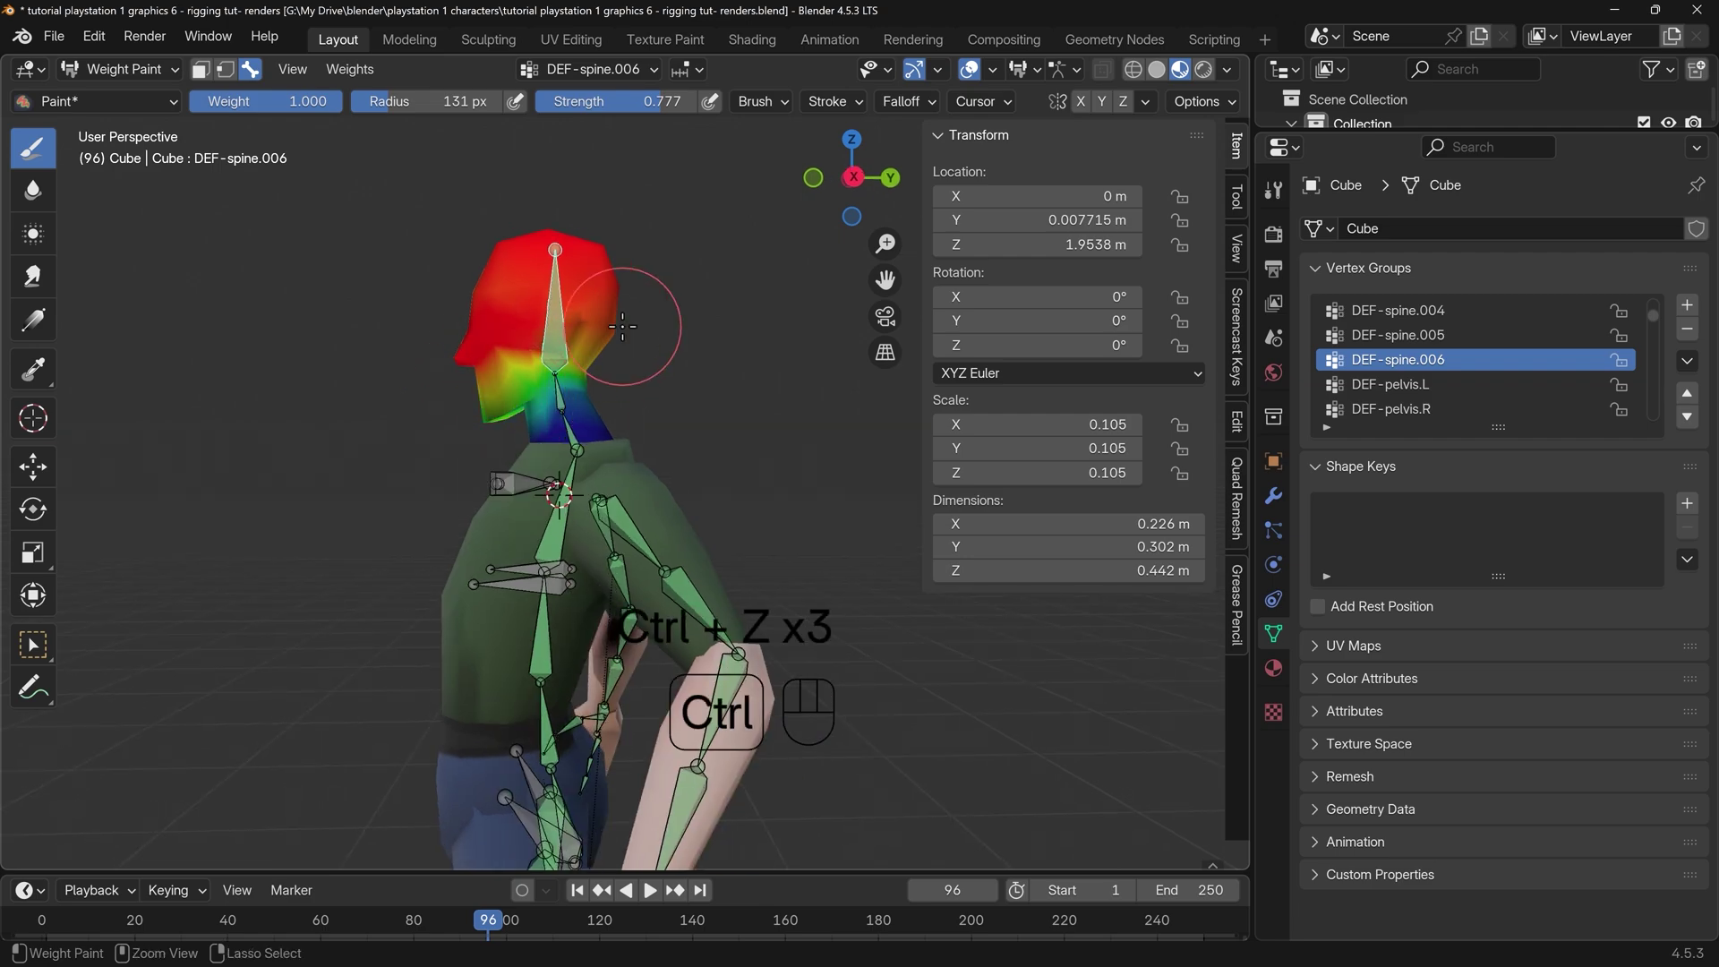
{"action": "key", "text": "ctrl+z"}
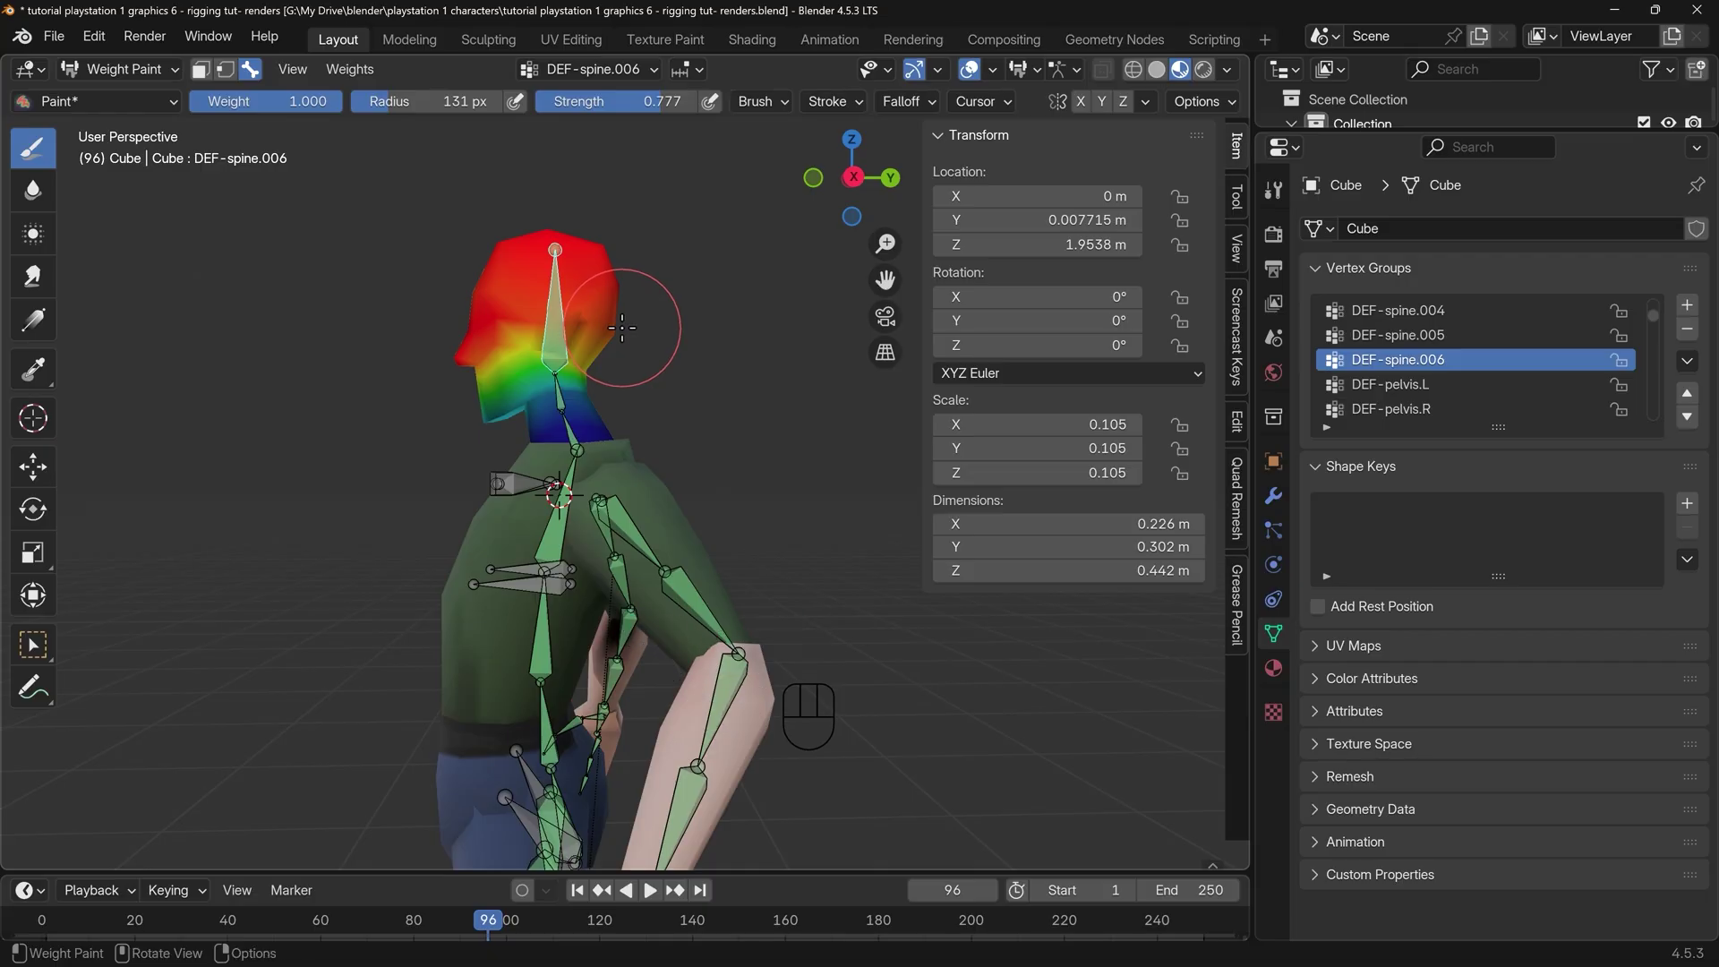
Compare the jaw and neck weights of DEF-spine.005 with those of DEF-spine.006
{"action": "left_click", "coordinate": [564, 394], "text": "alt"}
{"action": "left_click_drag", "start_coordinate": [587, 391], "coordinate": [561, 391]}
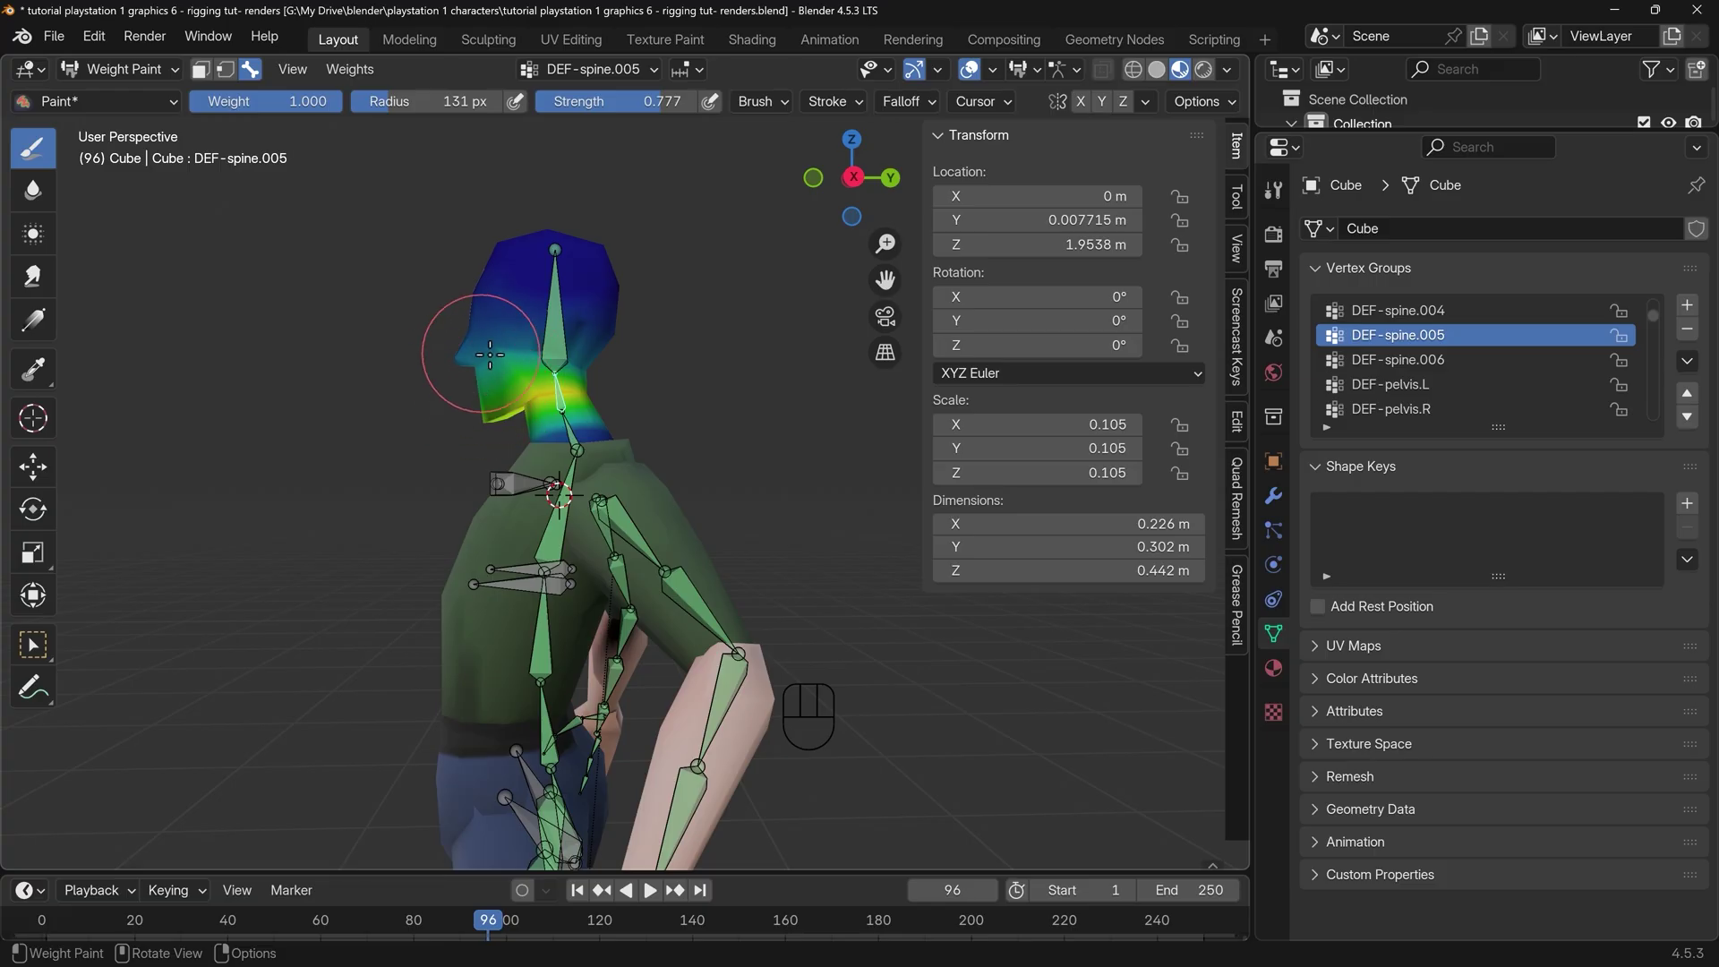
{"action": "left_click", "coordinate": [555, 336], "text": "alt"}
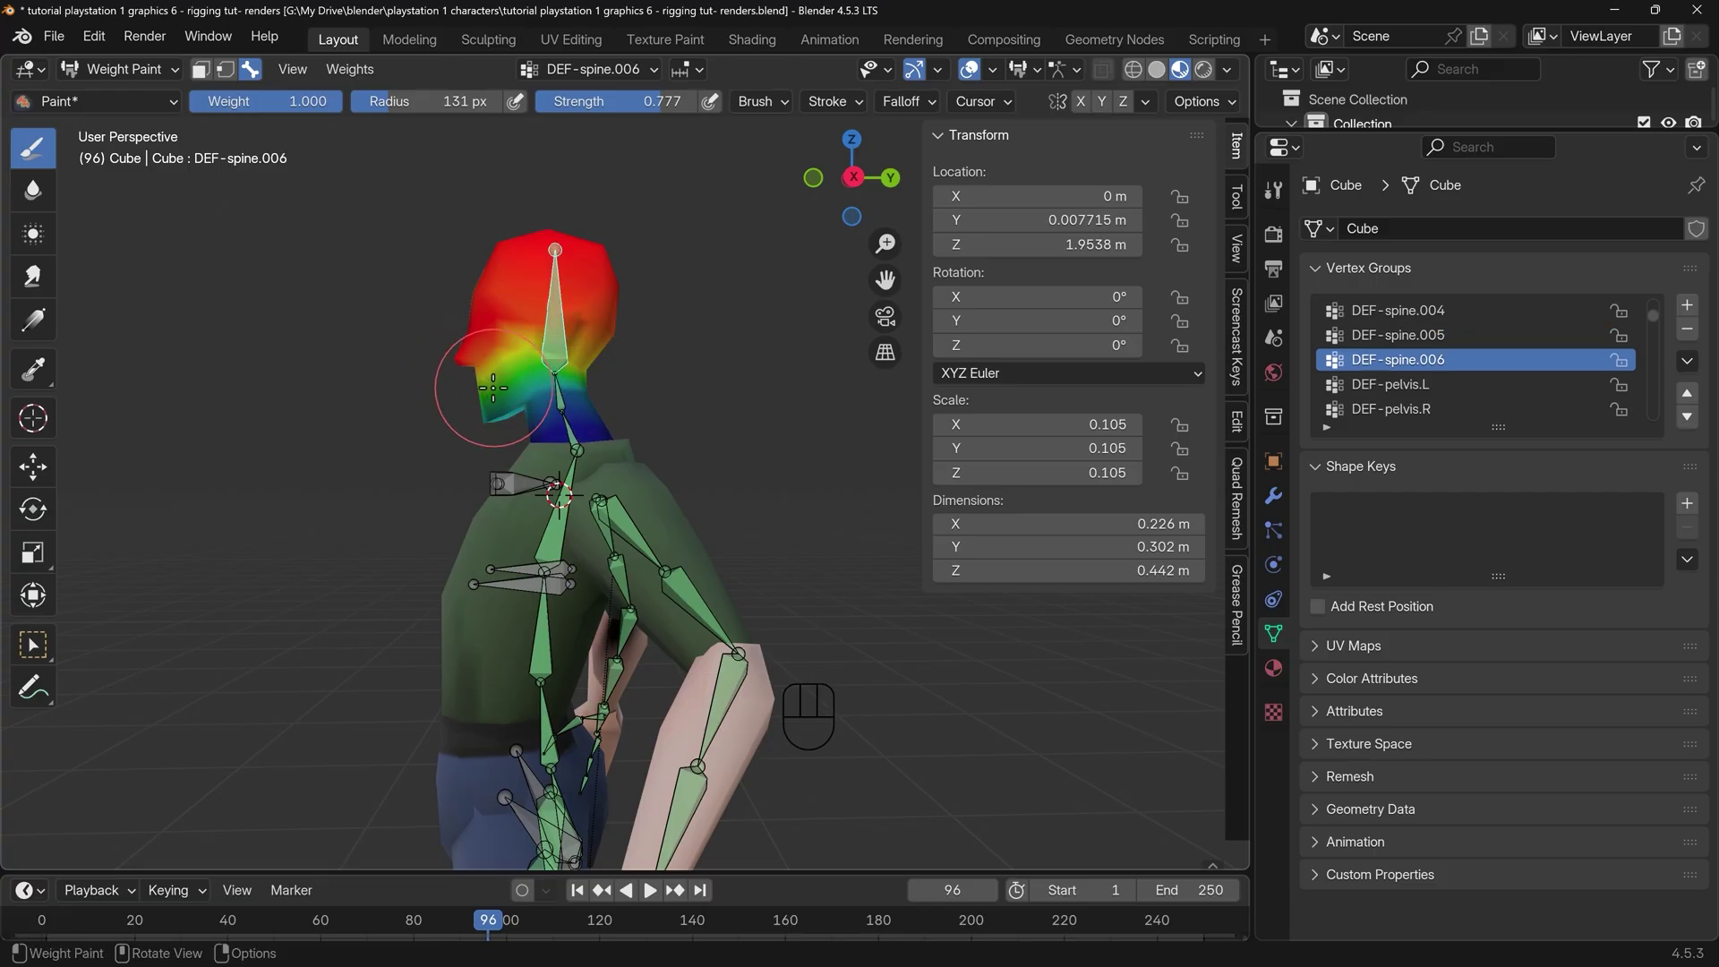
{"action": "left_click_drag", "start_coordinate": [493, 388], "coordinate": [563, 387]}
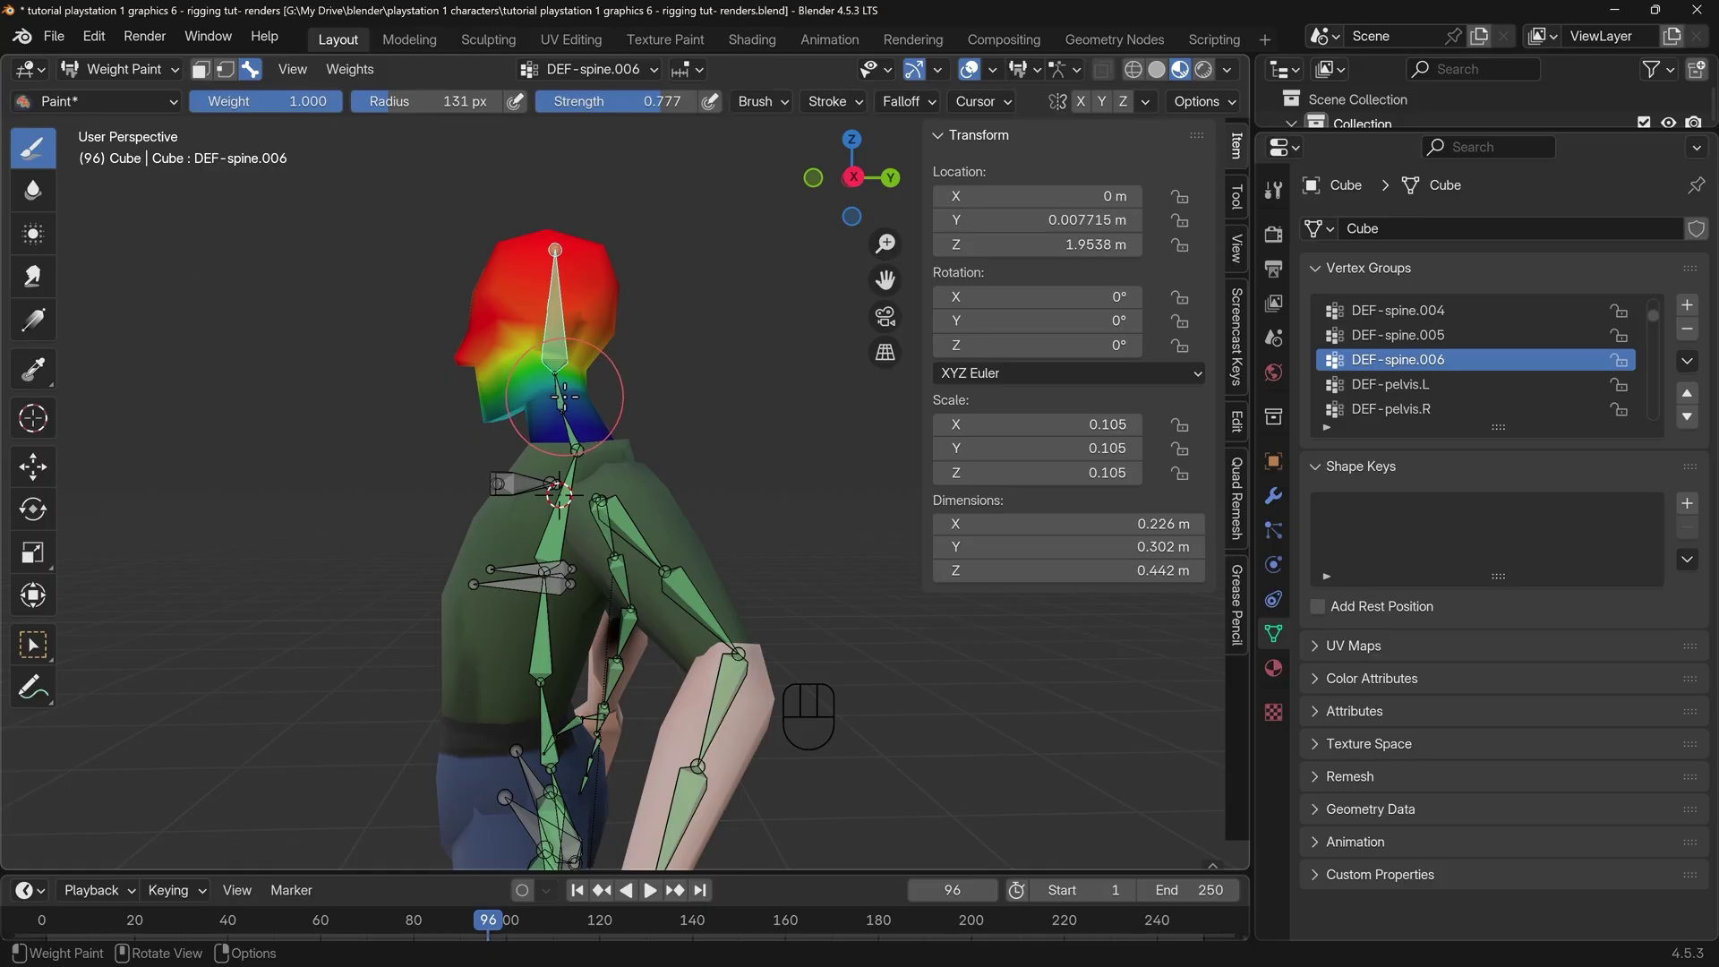
Expand the weight paint tool options and check the Auto Normalize setting
{"action": "left_click", "coordinate": [1236, 198]}
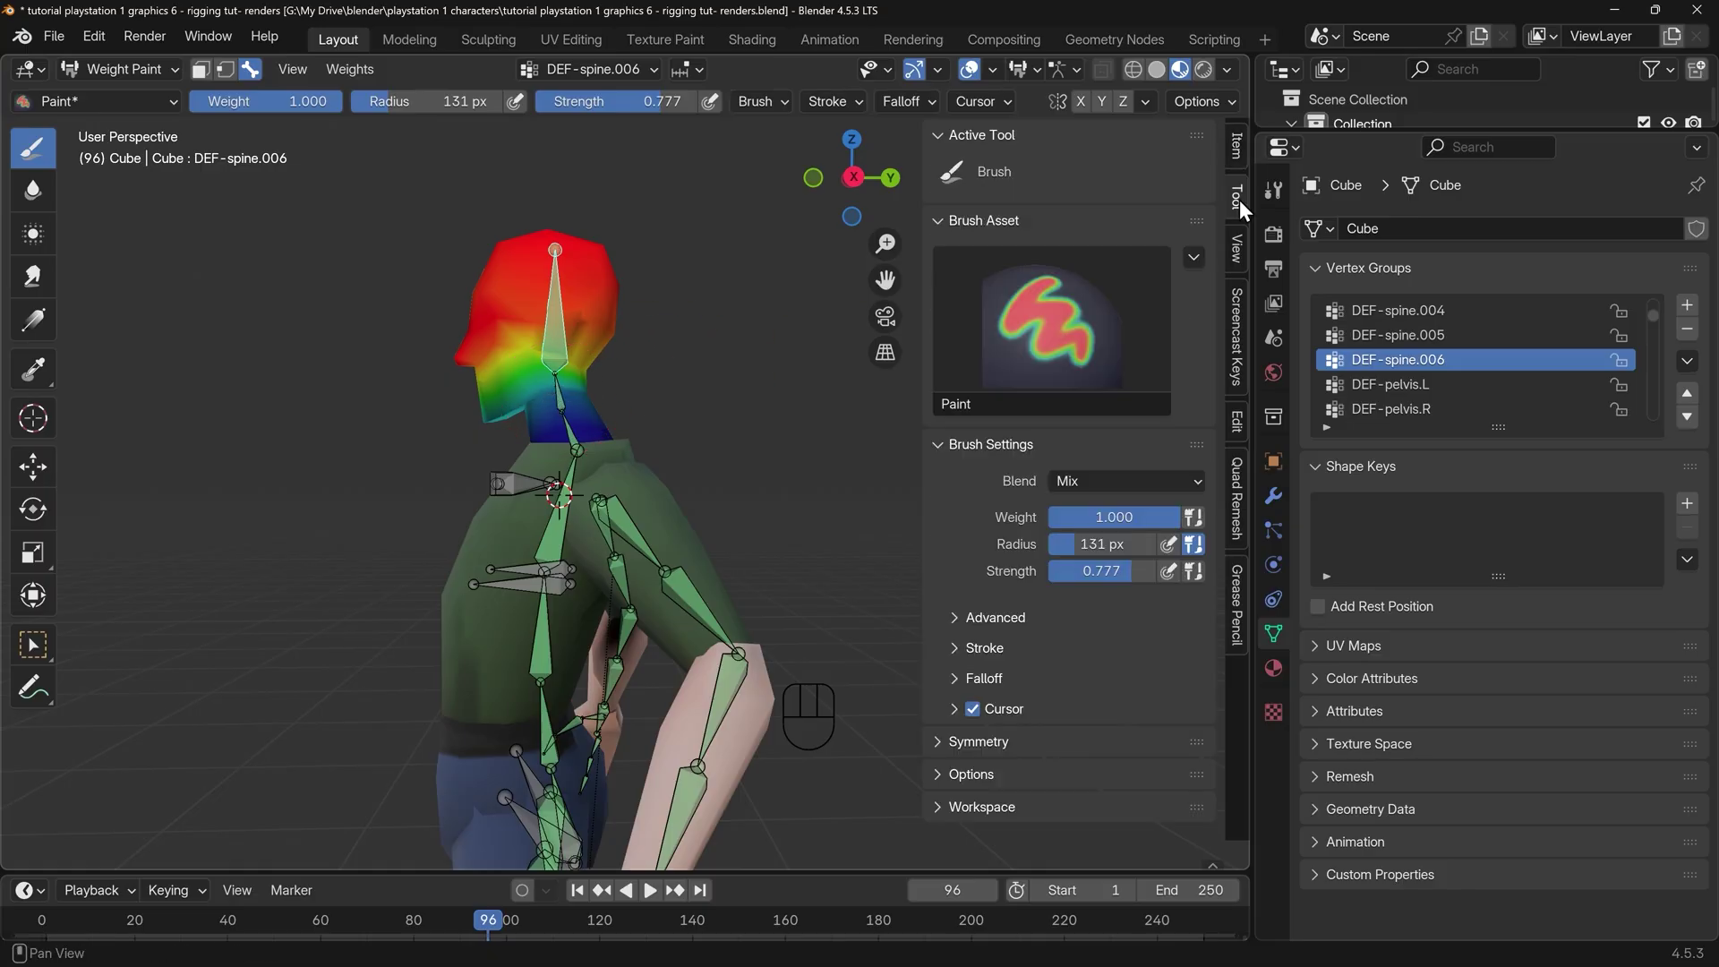
{"action": "left_click", "coordinate": [942, 772]}
{"action": "scroll", "coordinate": [1044, 707], "scroll_direction": "down", "scroll_amount": 3}
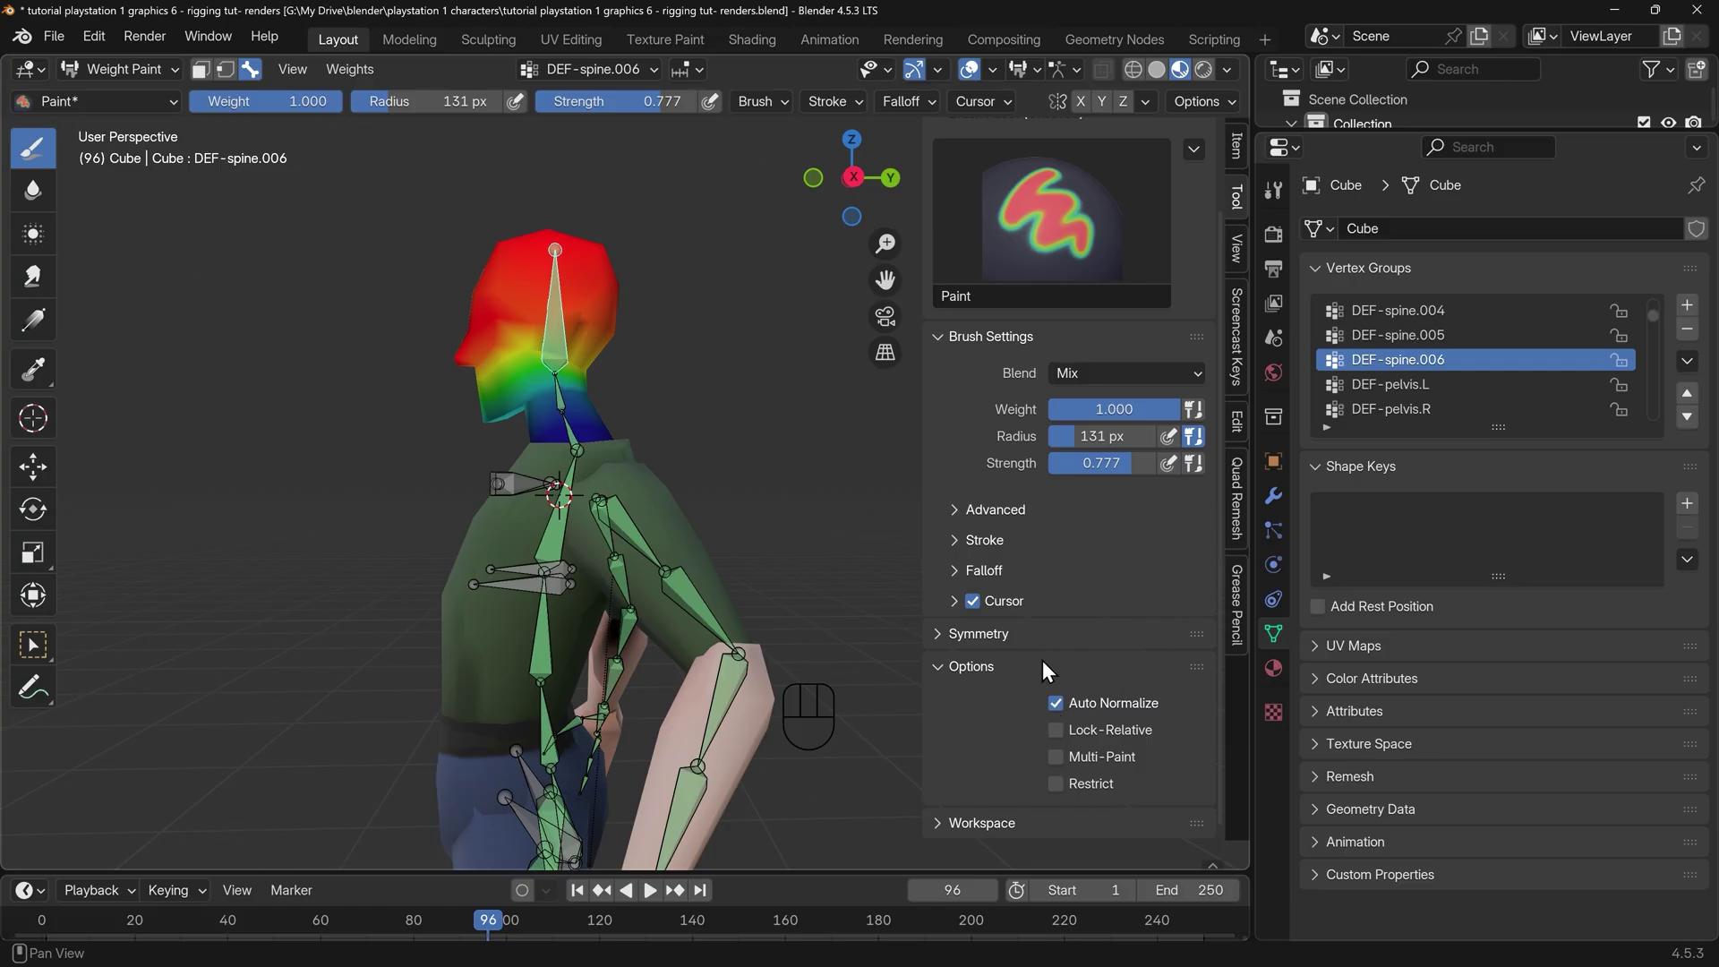
Paint the jaw and lower face with full weight for head bone DEF-spine.006
{"action": "mouse_move", "coordinate": [520, 332]}
{"action": "left_mouse_down"}
{"action": "mouse_move", "coordinate": [481, 399]}
{"action": "mouse_move", "coordinate": [482, 378]}
{"action": "mouse_move", "coordinate": [504, 404]}
{"action": "left_mouse_up"}
{"action": "left_click", "coordinate": [536, 386]}
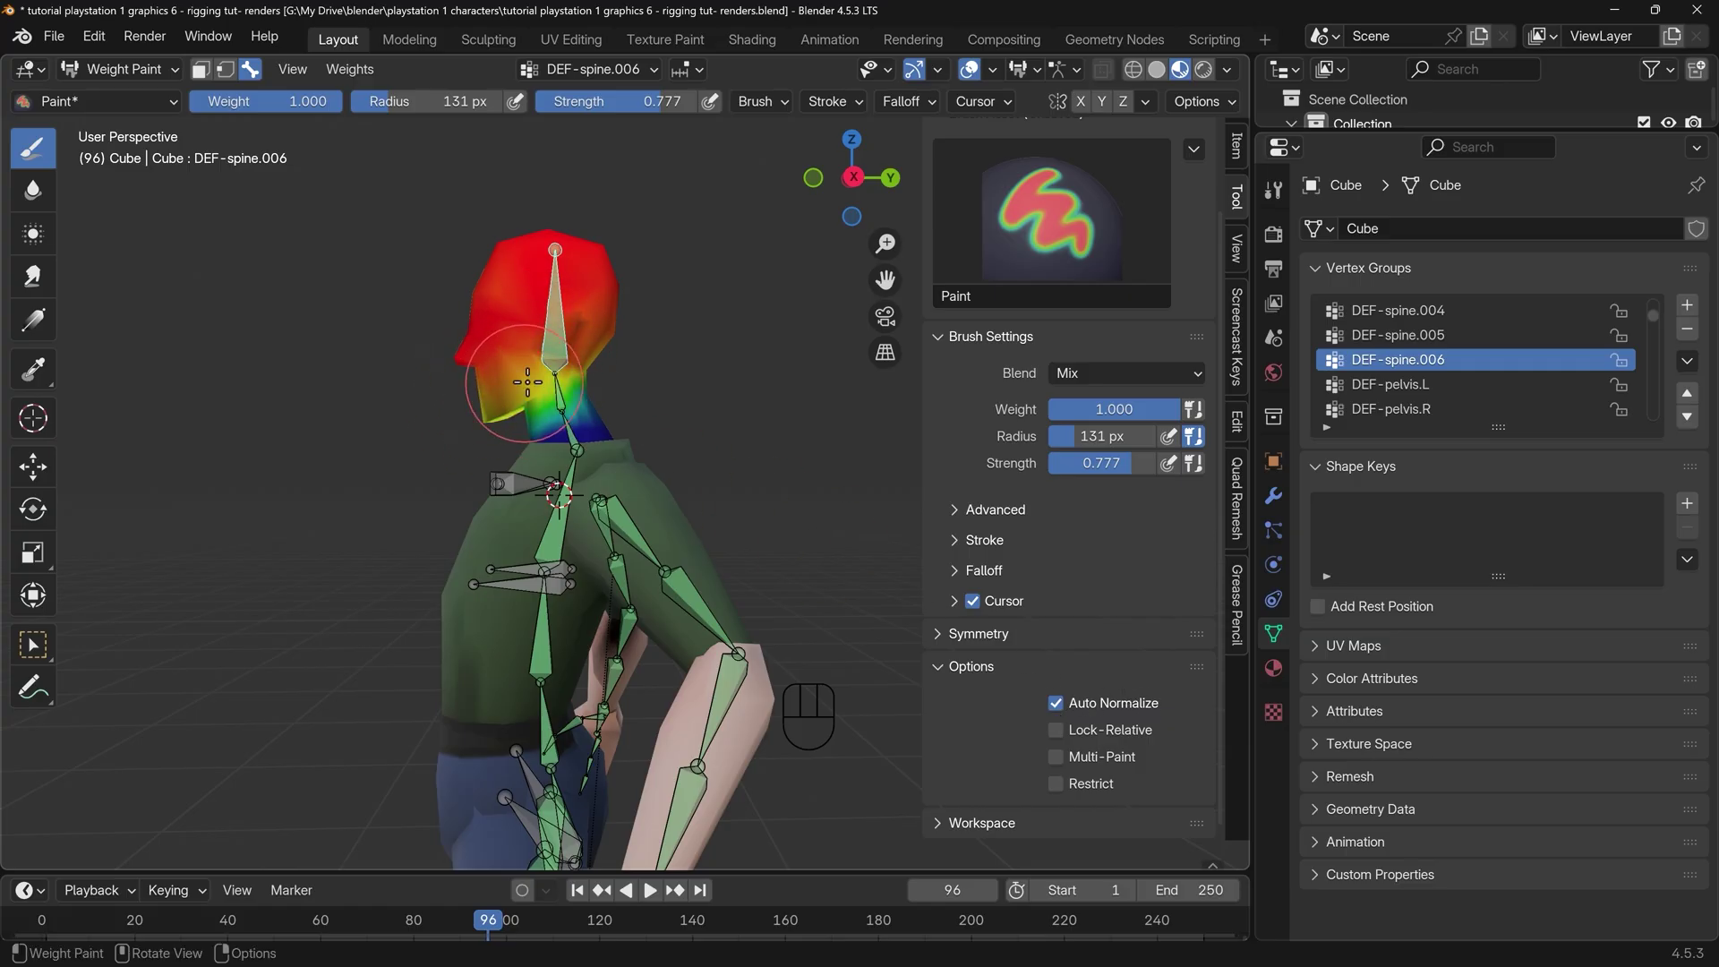
{"action": "middle_click_drag", "start_coordinate": [476, 403], "coordinate": [377, 277]}
{"action": "scroll", "coordinate": [490, 381], "scroll_direction": "up", "scroll_amount": 3}
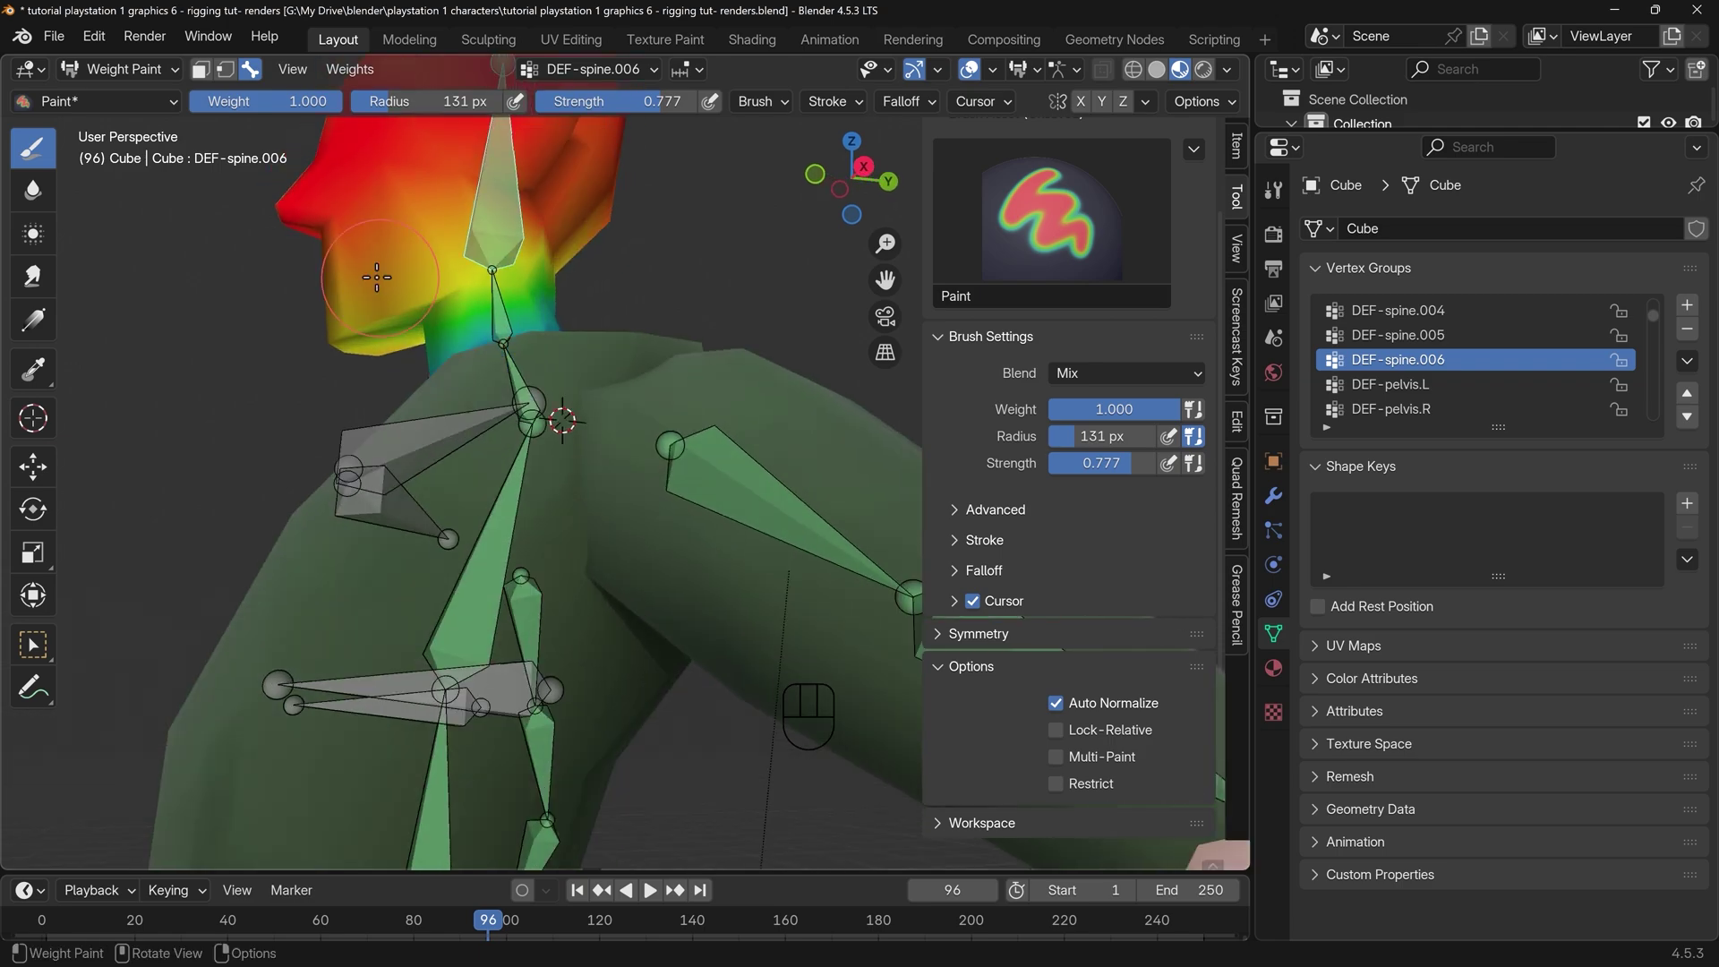
{"action": "mouse_move", "coordinate": [358, 272]}
{"action": "left_mouse_down"}
{"action": "mouse_move", "coordinate": [350, 345]}
{"action": "mouse_move", "coordinate": [433, 262]}
{"action": "left_mouse_up"}
Check the remaining influence of neck bone DEF-spine.005 and reselect head bone DEF-spine.006
{"action": "left_click", "coordinate": [499, 314], "text": "alt"}
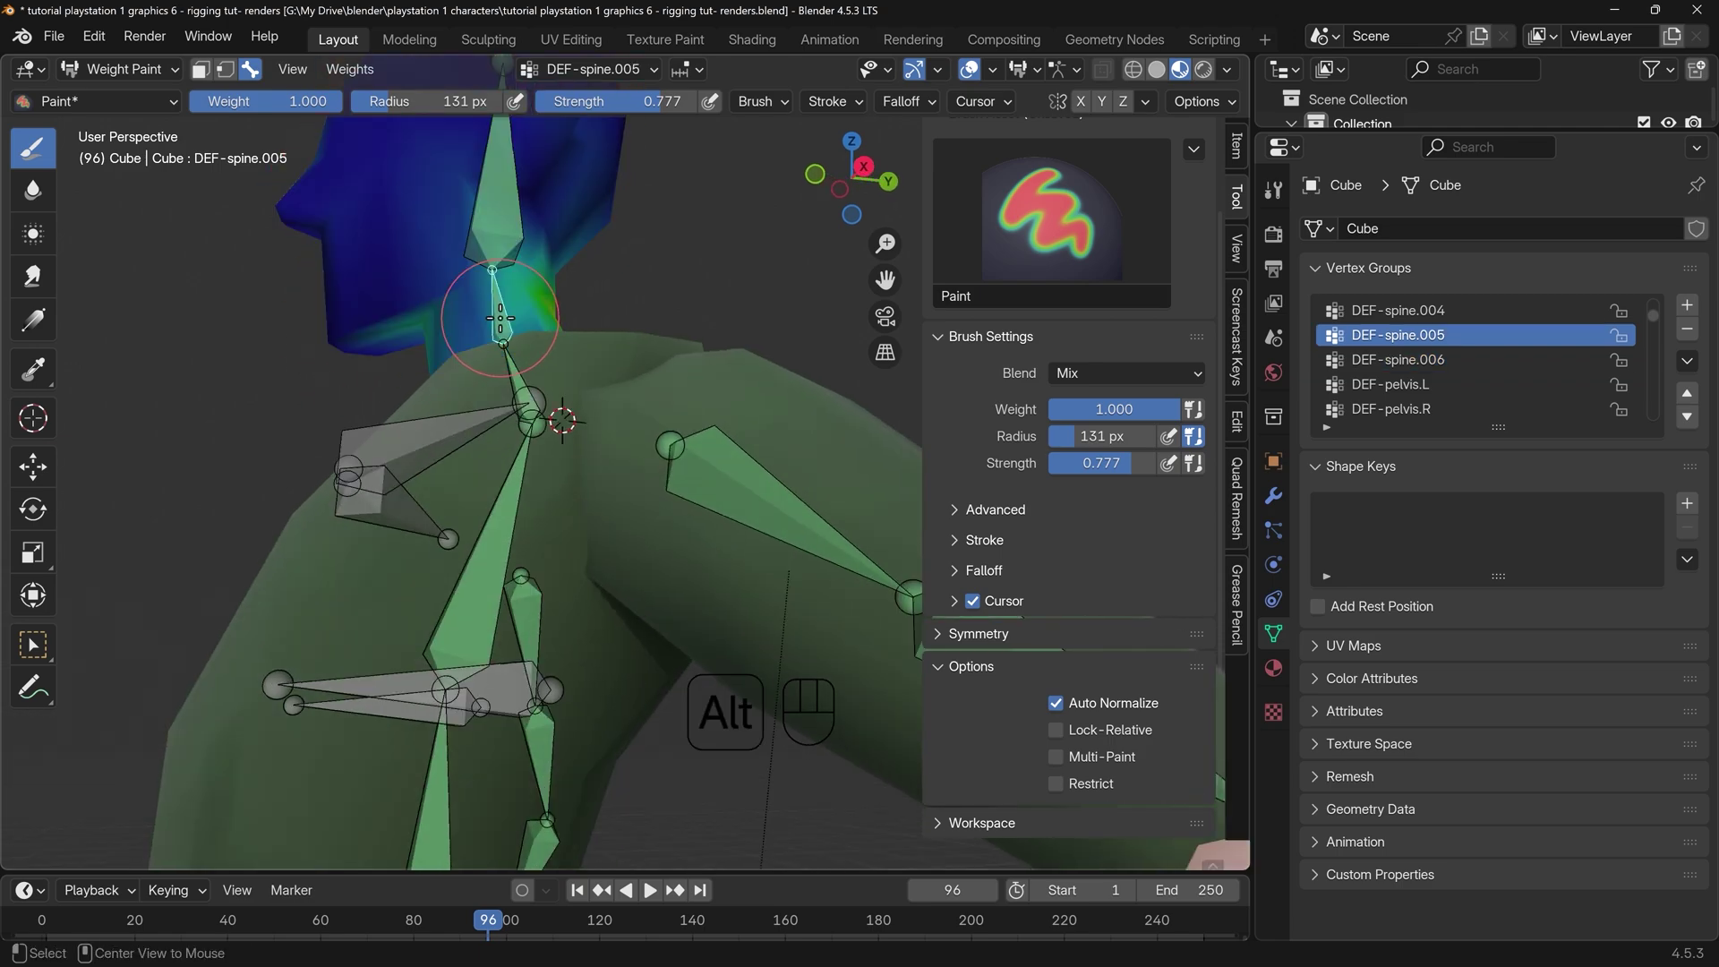
{"action": "mouse_move", "coordinate": [498, 313]}
{"action": "middle_mouse_down"}
{"action": "mouse_move", "coordinate": [506, 385]}
{"action": "mouse_move", "coordinate": [460, 326]}
{"action": "mouse_move", "coordinate": [558, 275]}
{"action": "mouse_move", "coordinate": [580, 288]}
{"action": "mouse_move", "coordinate": [564, 280]}
{"action": "middle_mouse_up"}
{"action": "left_click", "coordinate": [563, 280], "text": "alt"}
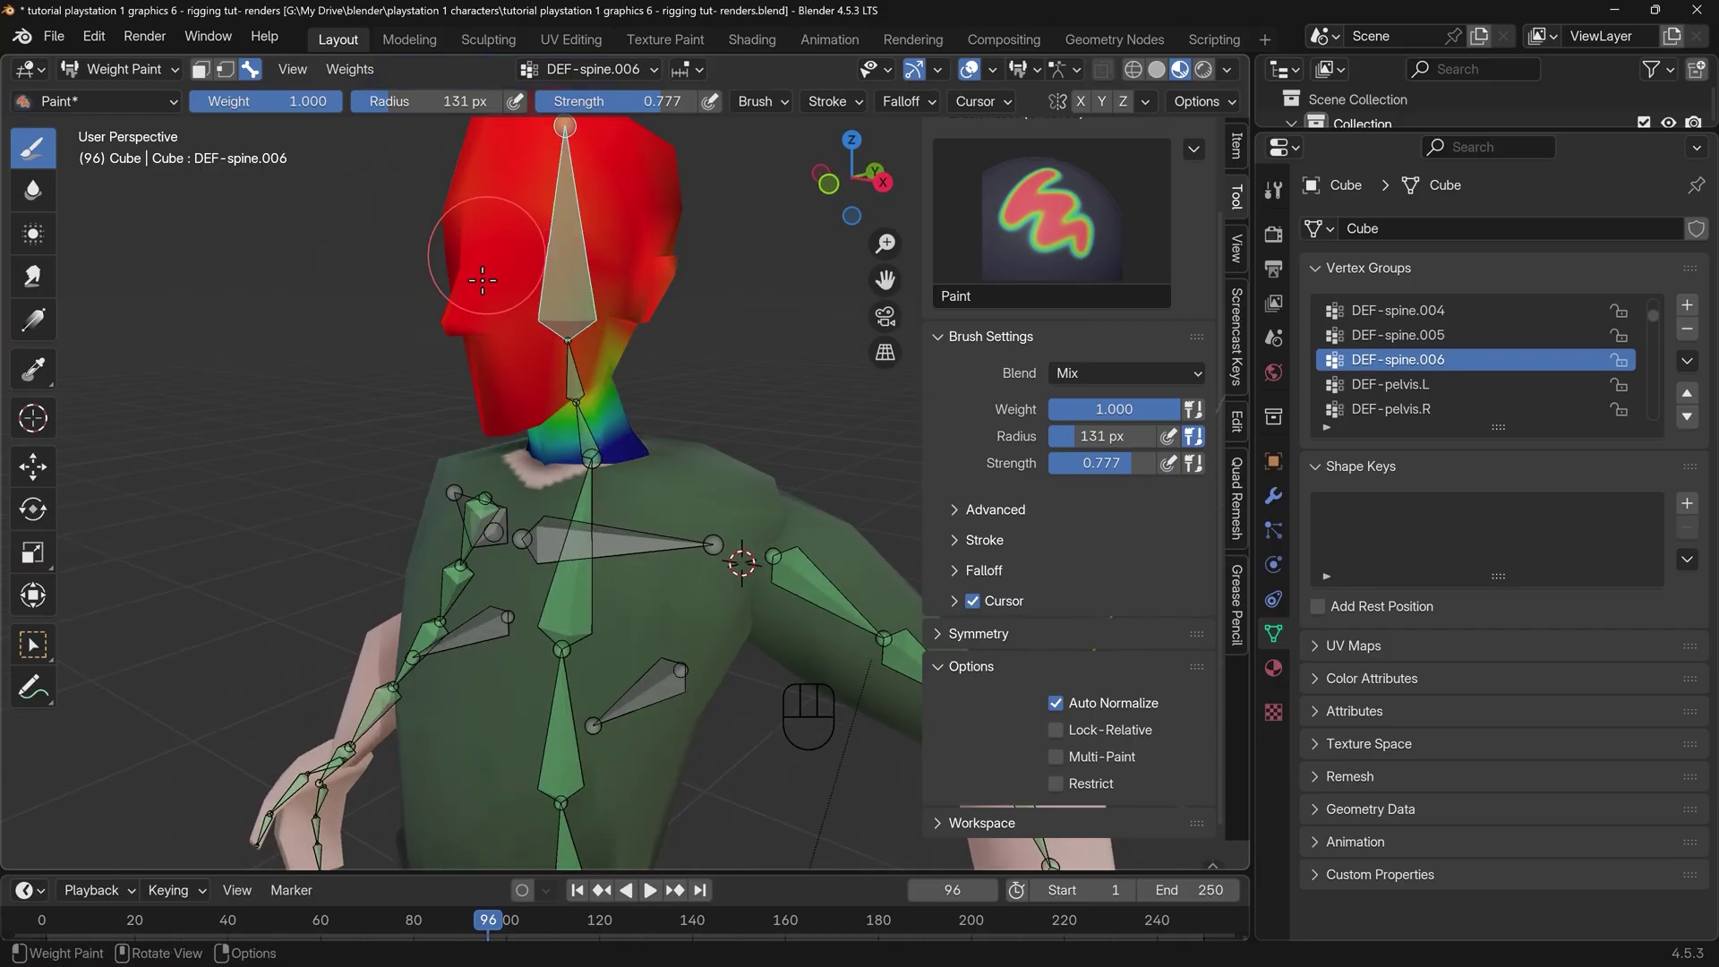
Enable X symmetry for weight painting and paint the side of the head with full DEF-spine.006 weight
{"action": "middle_click_drag", "start_coordinate": [483, 235], "coordinate": [697, 303]}
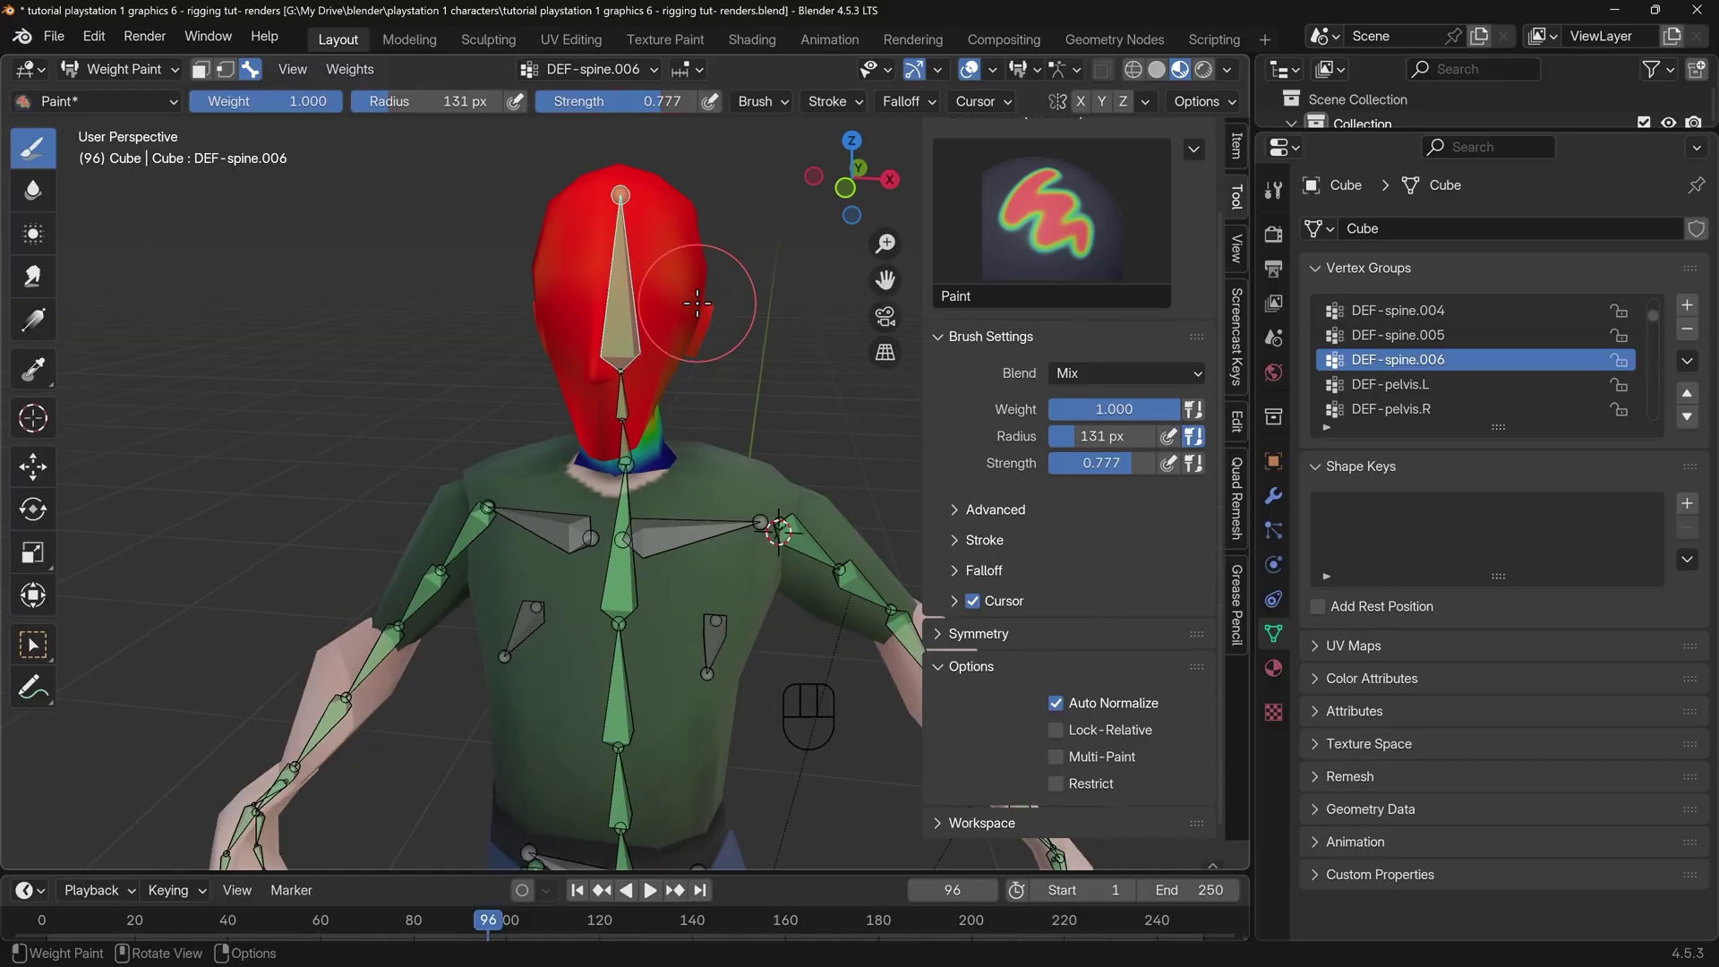
{"action": "left_click", "coordinate": [1081, 104]}
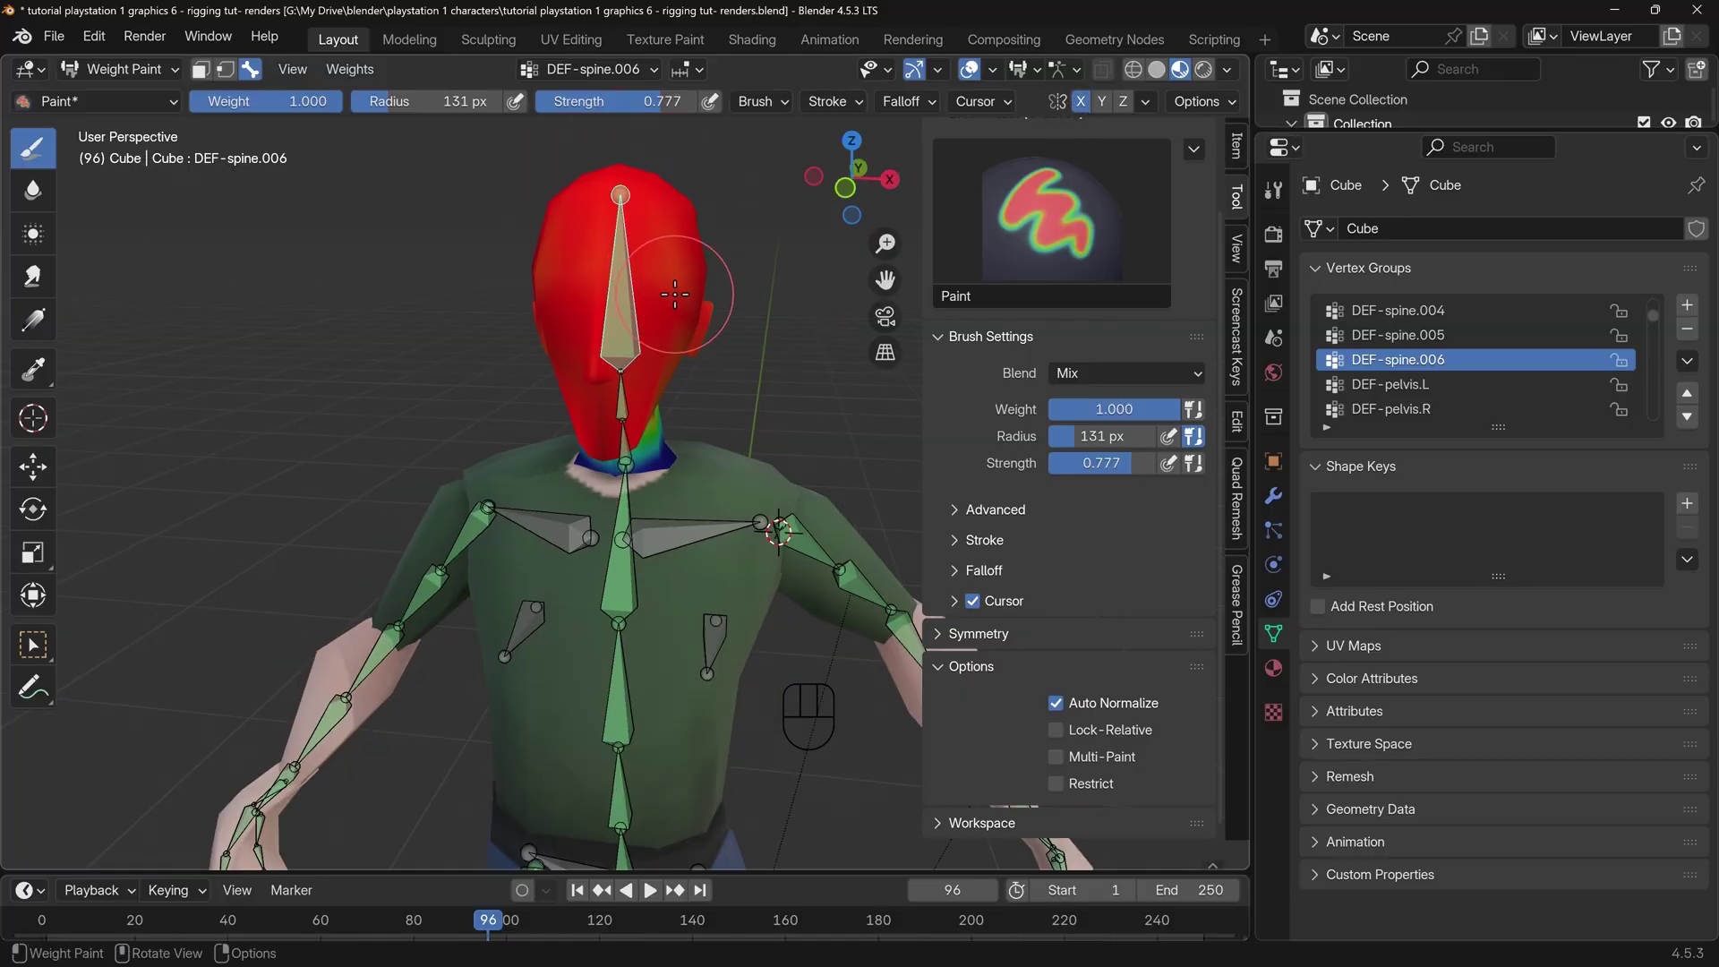
{"action": "middle_click_drag", "start_coordinate": [680, 297], "coordinate": [454, 320]}
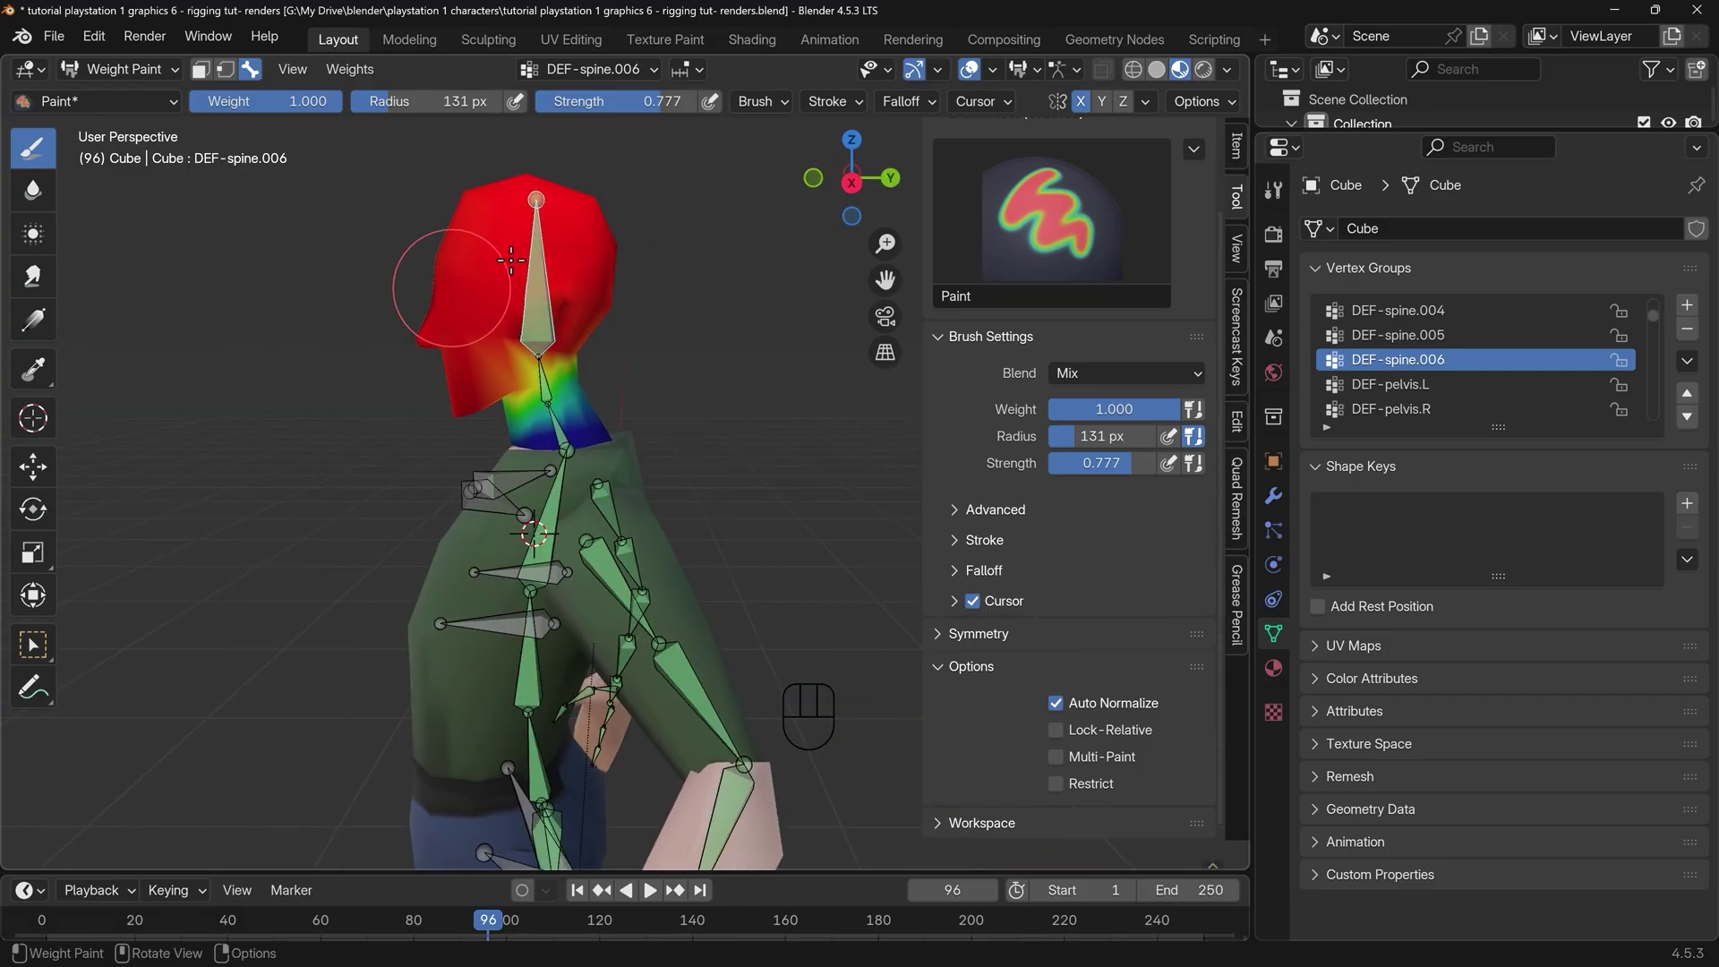
Leave weight painting, put the rig in Pose Mode, and show the Face, Face (Primary), Face (Secondary) and Torso bone collections
{"action": "middle_click_drag", "start_coordinate": [461, 421], "coordinate": [613, 400]}
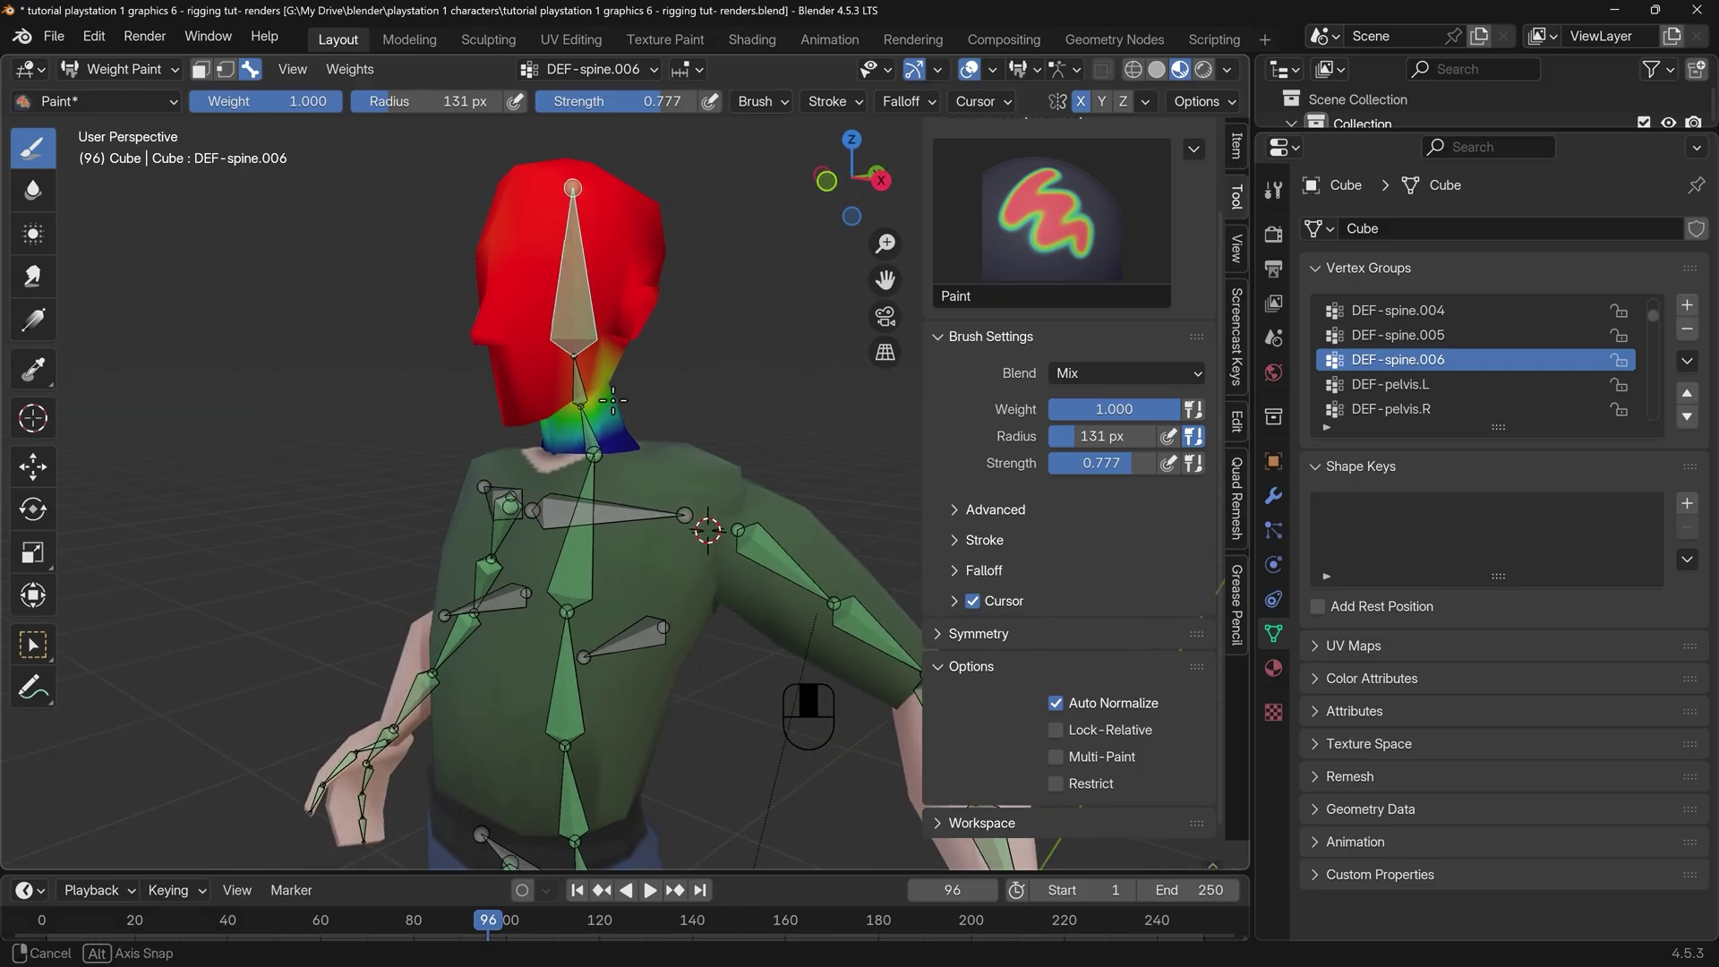
{"action": "key", "text": "ctrl+Tab"}
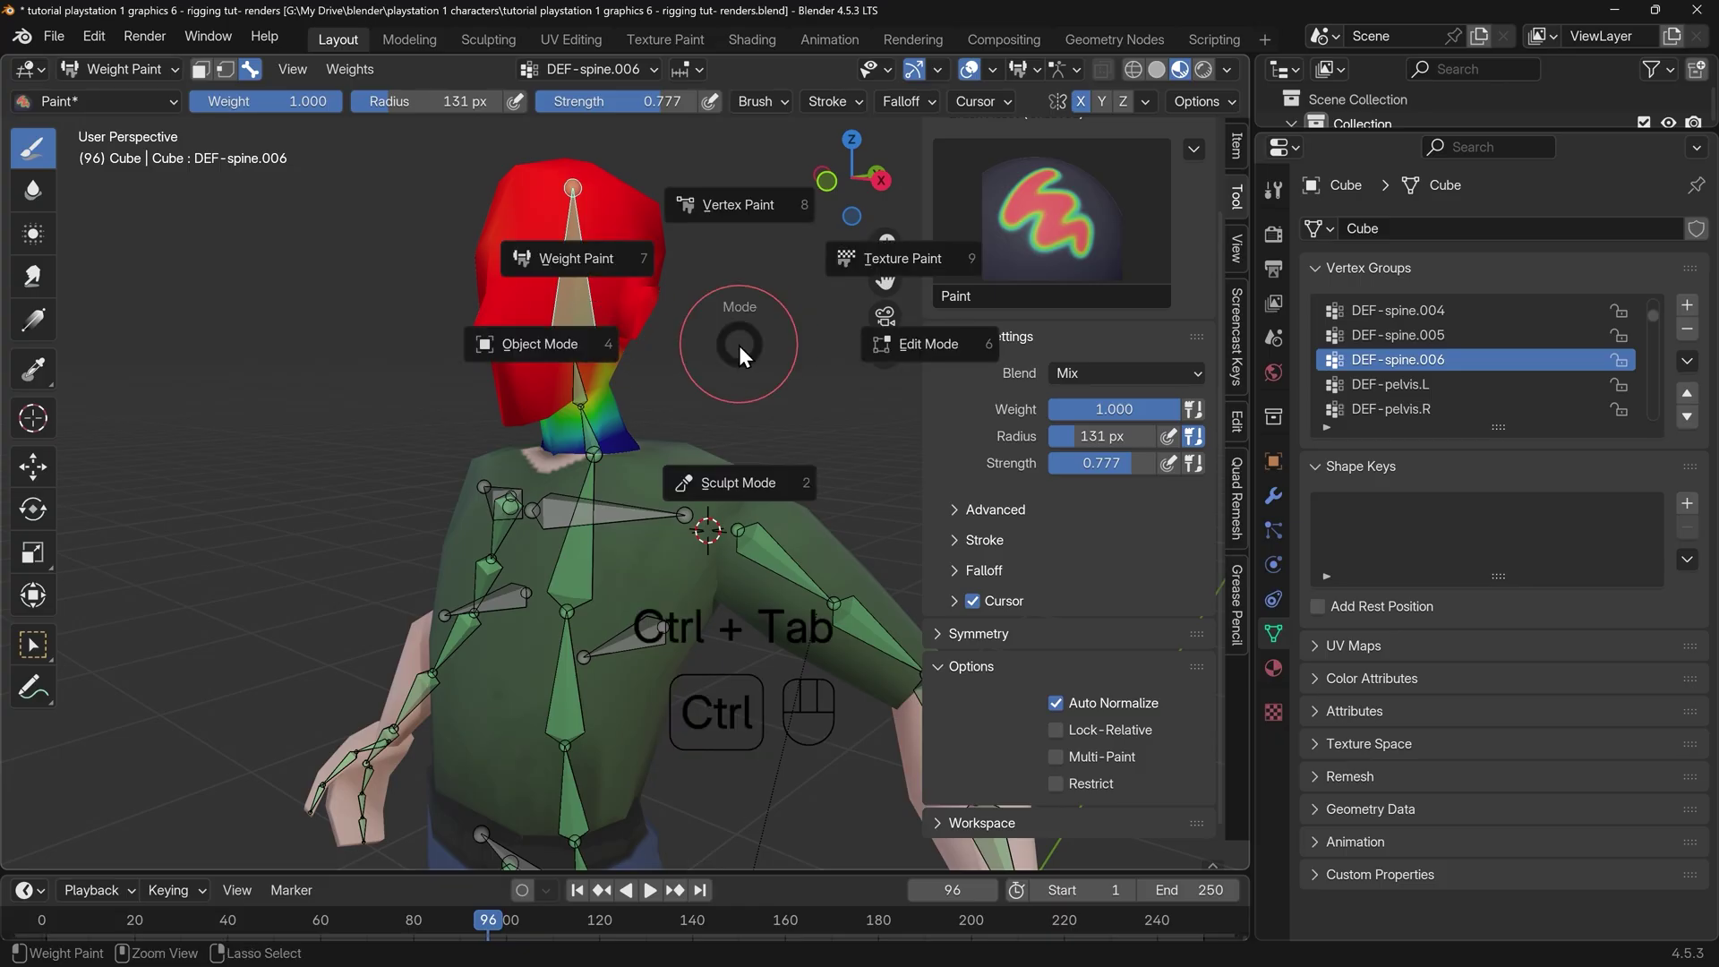
{"action": "left_click", "coordinate": [546, 345]}
{"action": "left_click", "coordinate": [735, 533]}
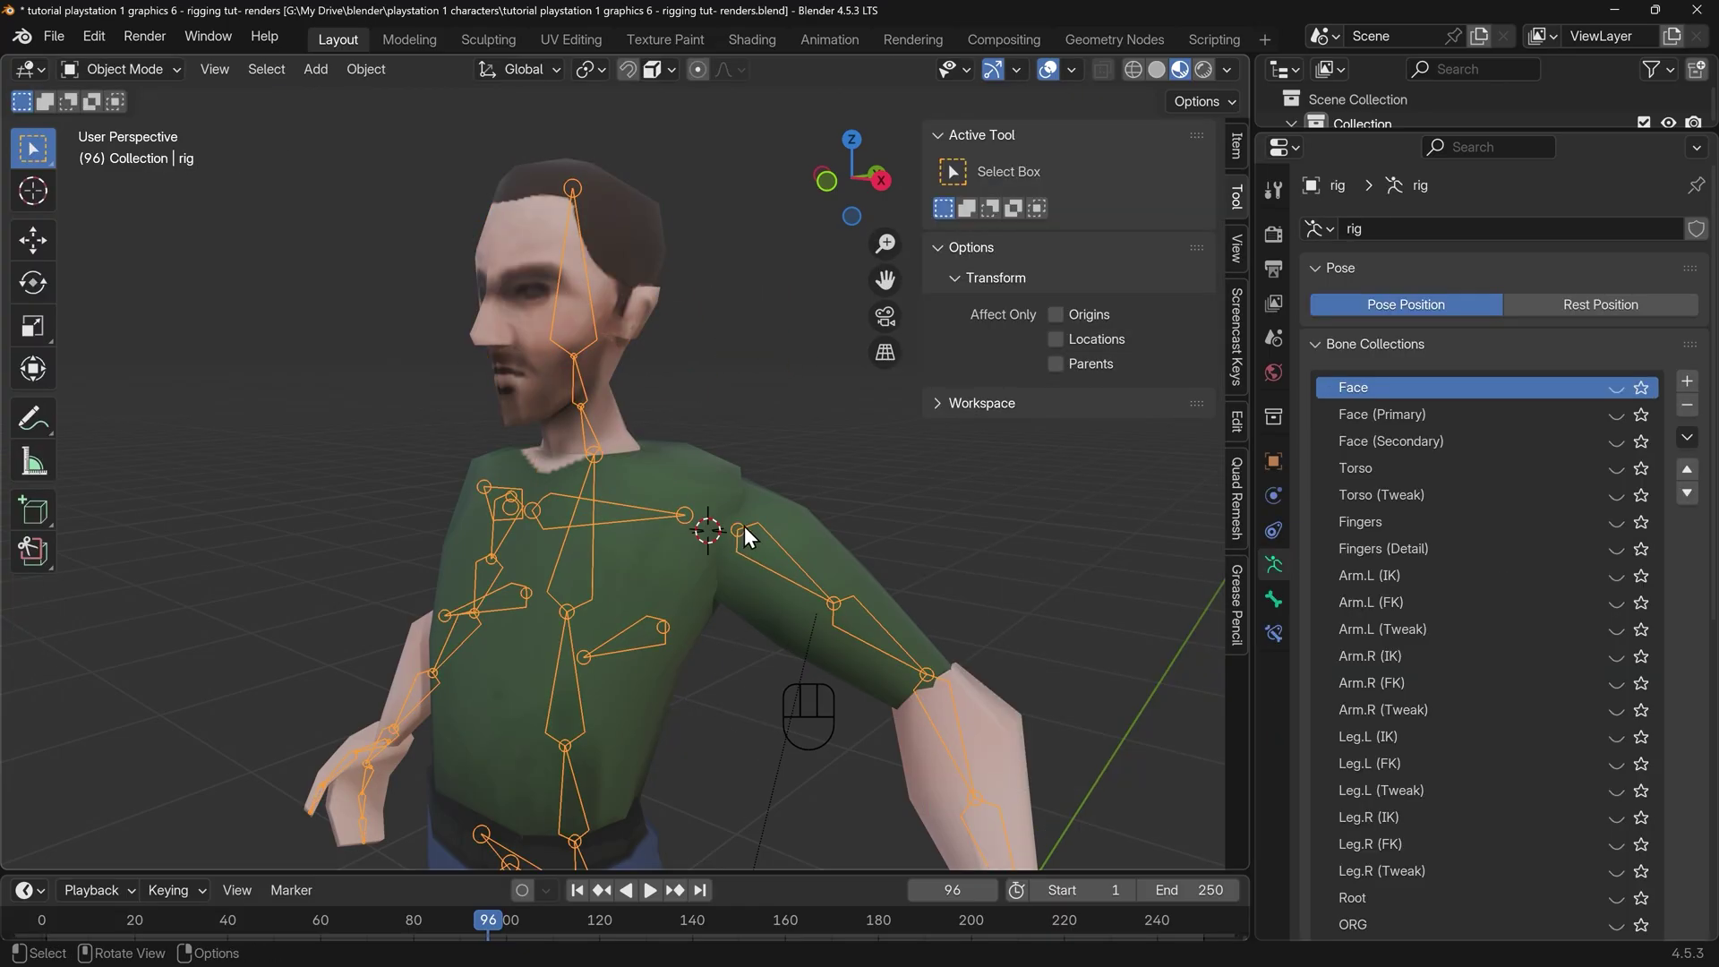
{"action": "left_click_drag", "start_coordinate": [1613, 394], "coordinate": [1621, 440]}
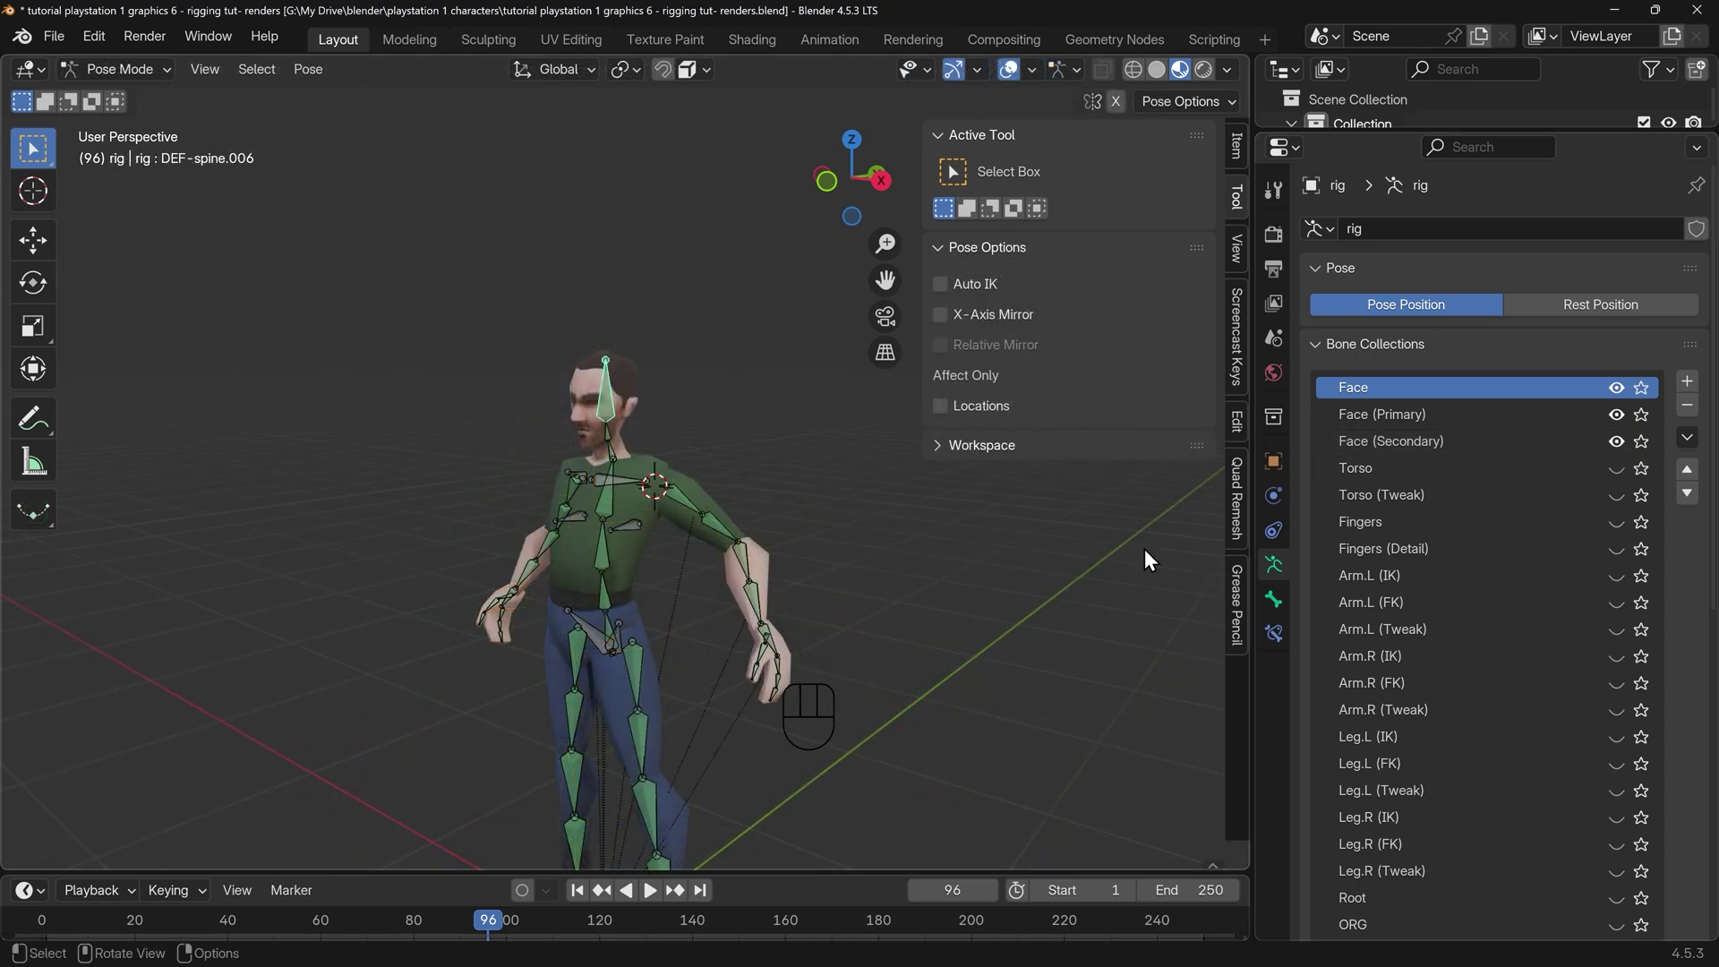
{"action": "left_click", "coordinate": [1616, 468]}
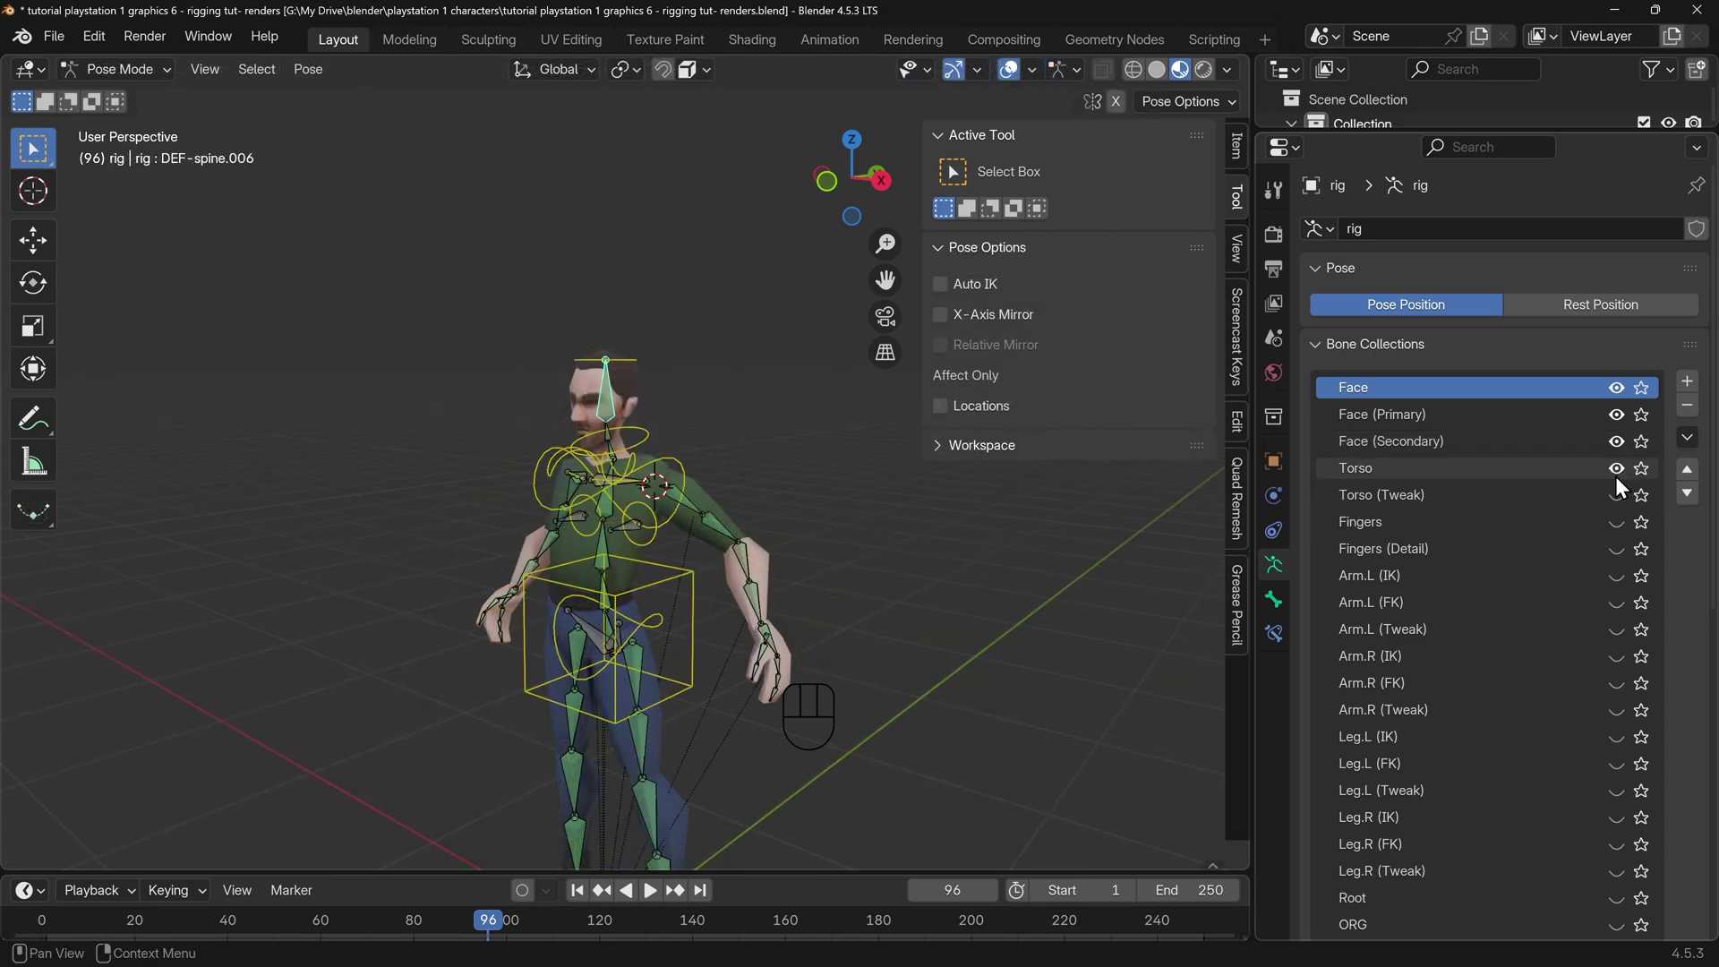
Test the head deformation by rotating the head control above the skull, then cancel the rotation
{"action": "scroll", "coordinate": [582, 379], "scroll_direction": "up", "scroll_amount": 3}
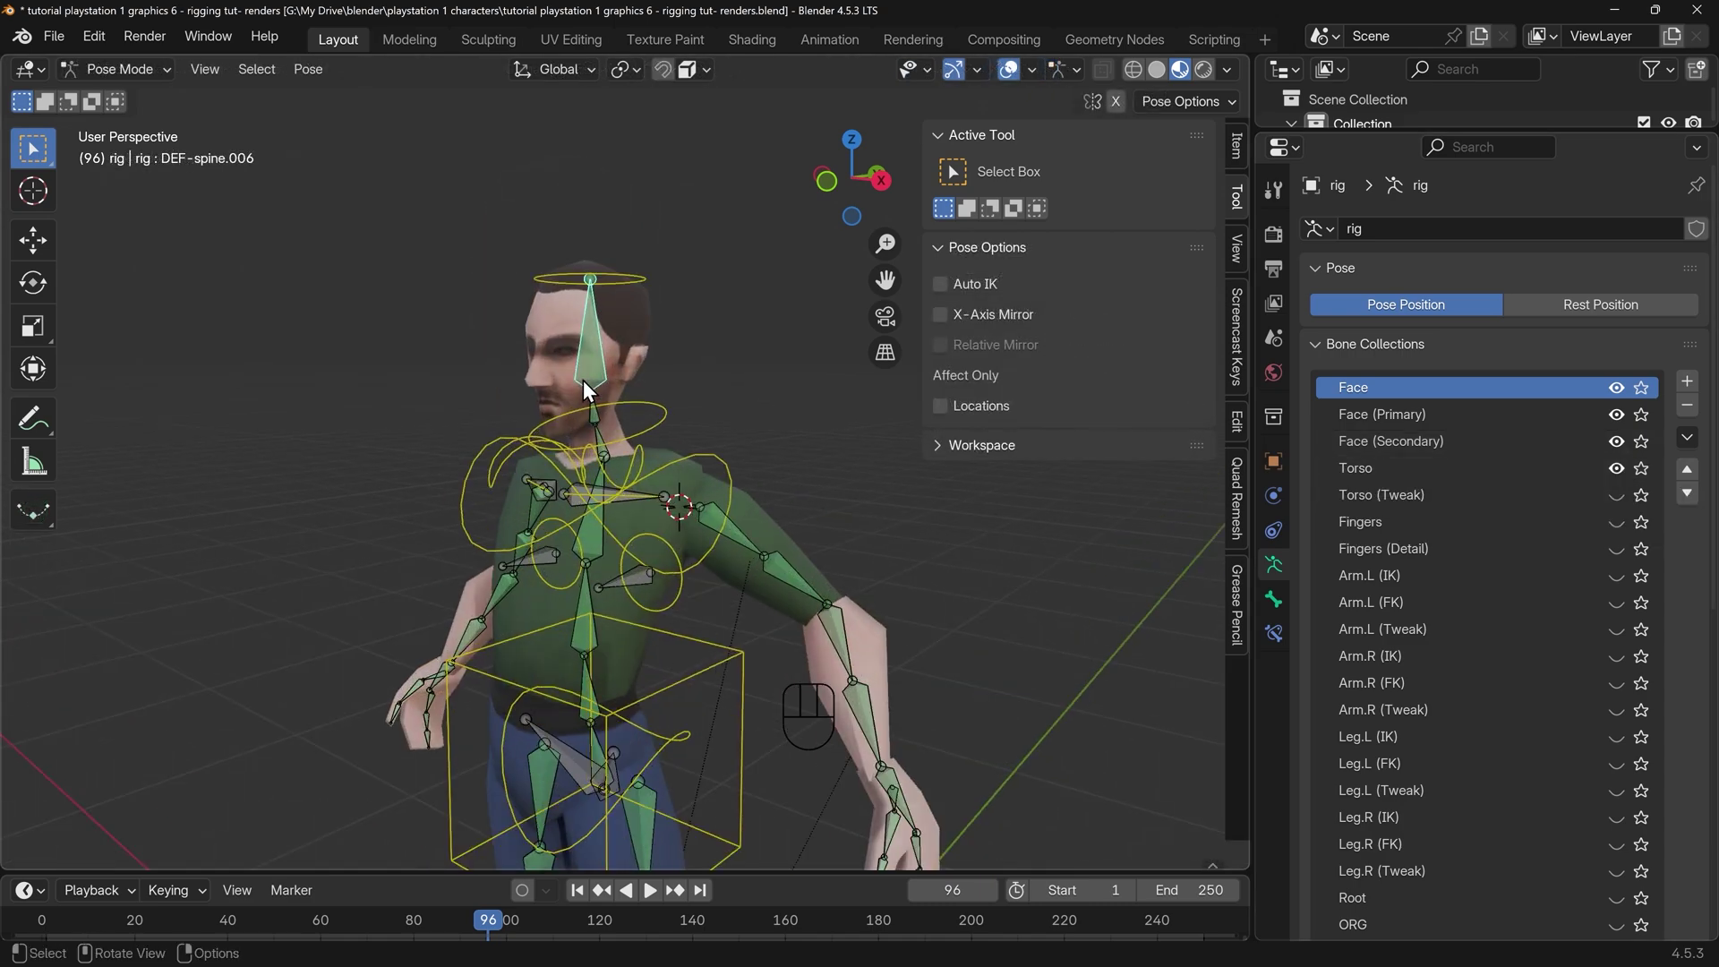
{"action": "left_click", "coordinate": [561, 276]}
{"action": "middle_click_drag", "start_coordinate": [647, 344], "coordinate": [640, 353]}
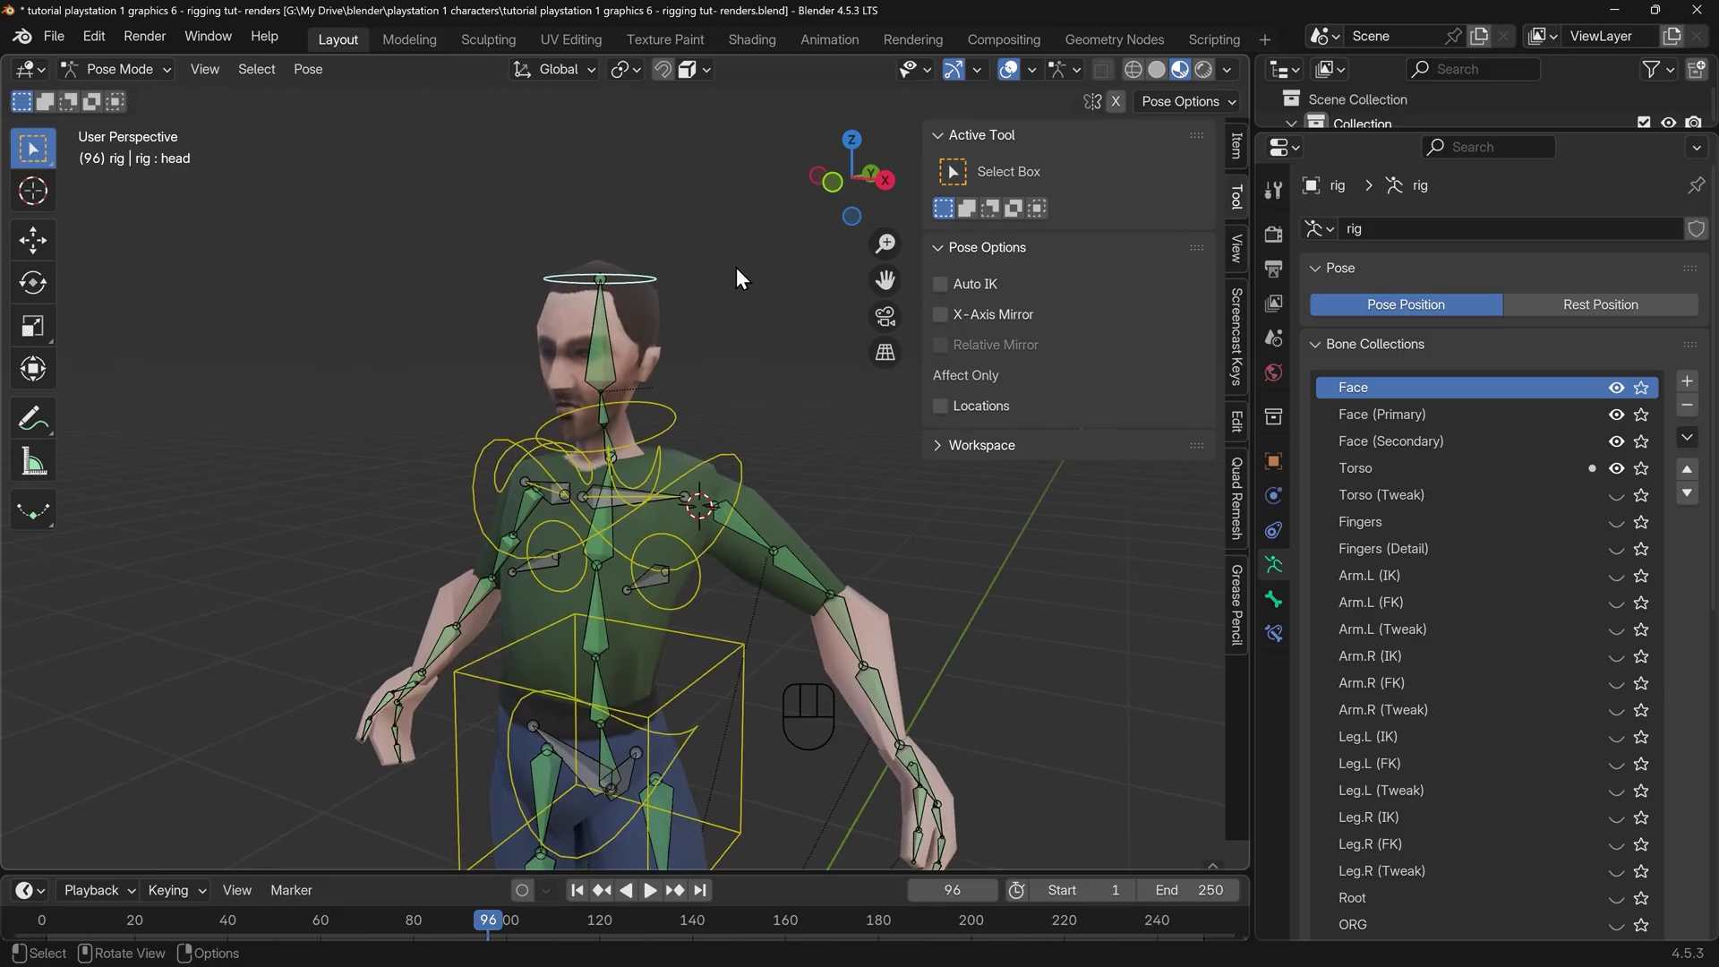
{"action": "key", "text": "r"}
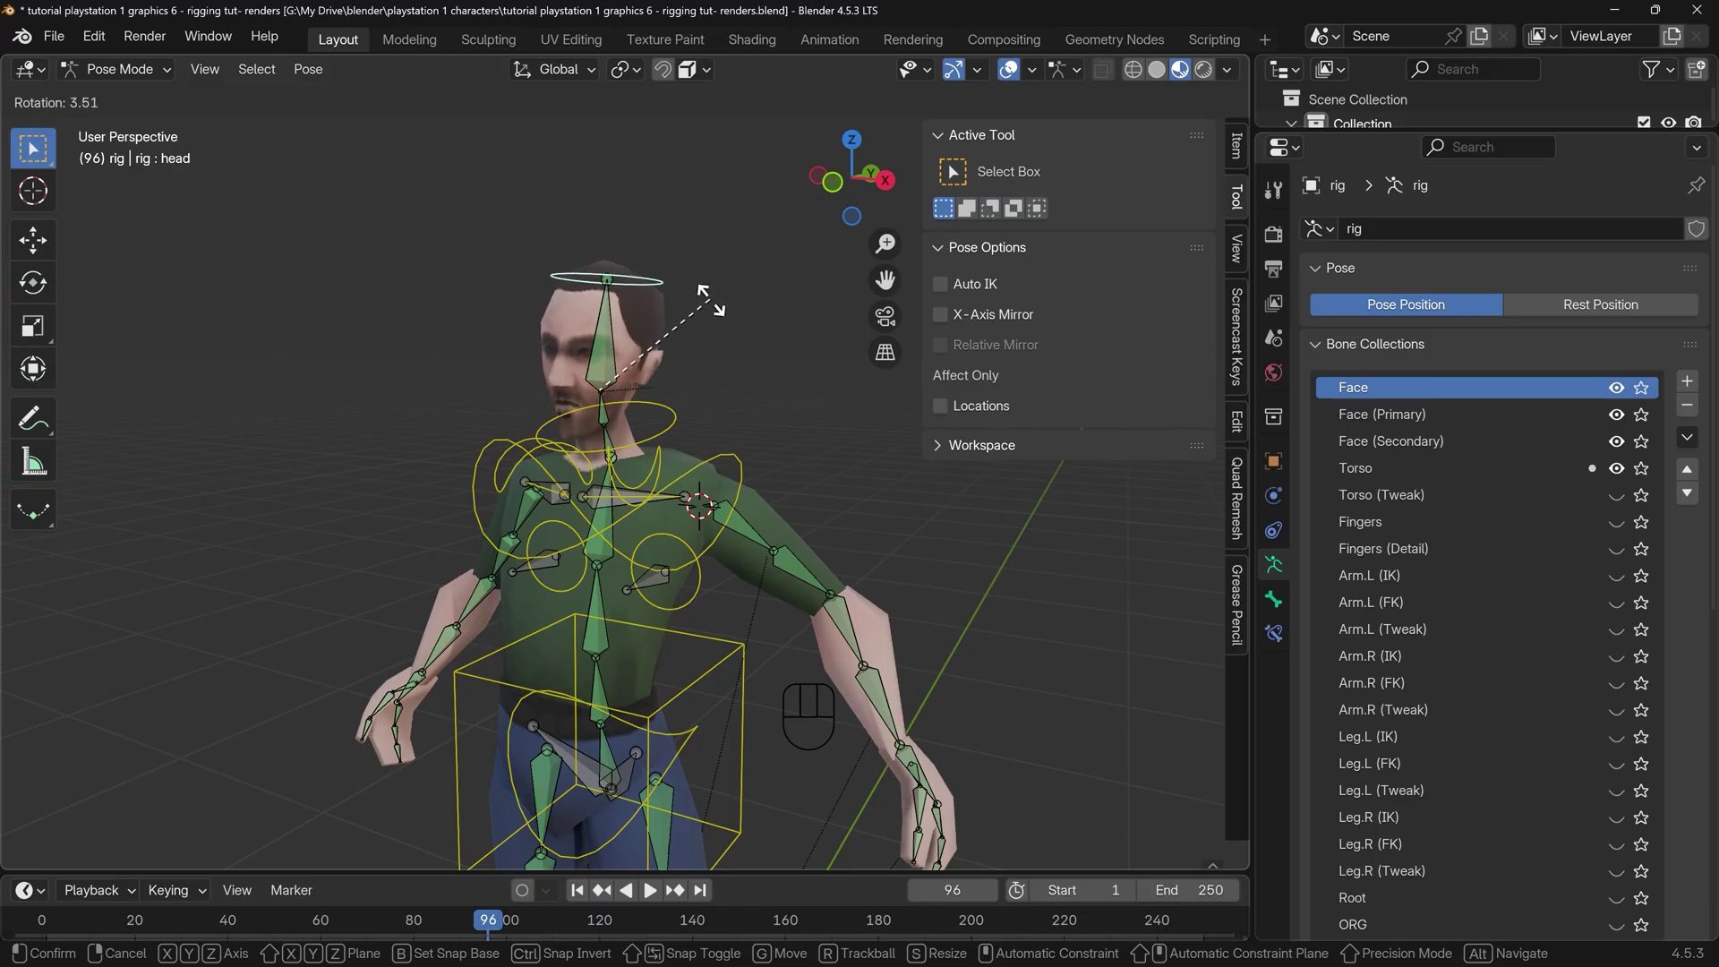
{"action": "right_click", "coordinate": [712, 289]}
Hide the Torso and all three Face bone collections and save an incremental copy named tutorial playstation 1 graphics 7 - rigging tut- renders.blend
{"action": "middle_click_drag", "start_coordinate": [733, 442], "coordinate": [727, 369], "text": "shift"}
{"action": "scroll", "coordinate": [678, 313], "scroll_direction": "down", "scroll_amount": 1}
{"action": "middle_click_drag", "start_coordinate": [724, 395], "coordinate": [700, 297], "text": "shift"}
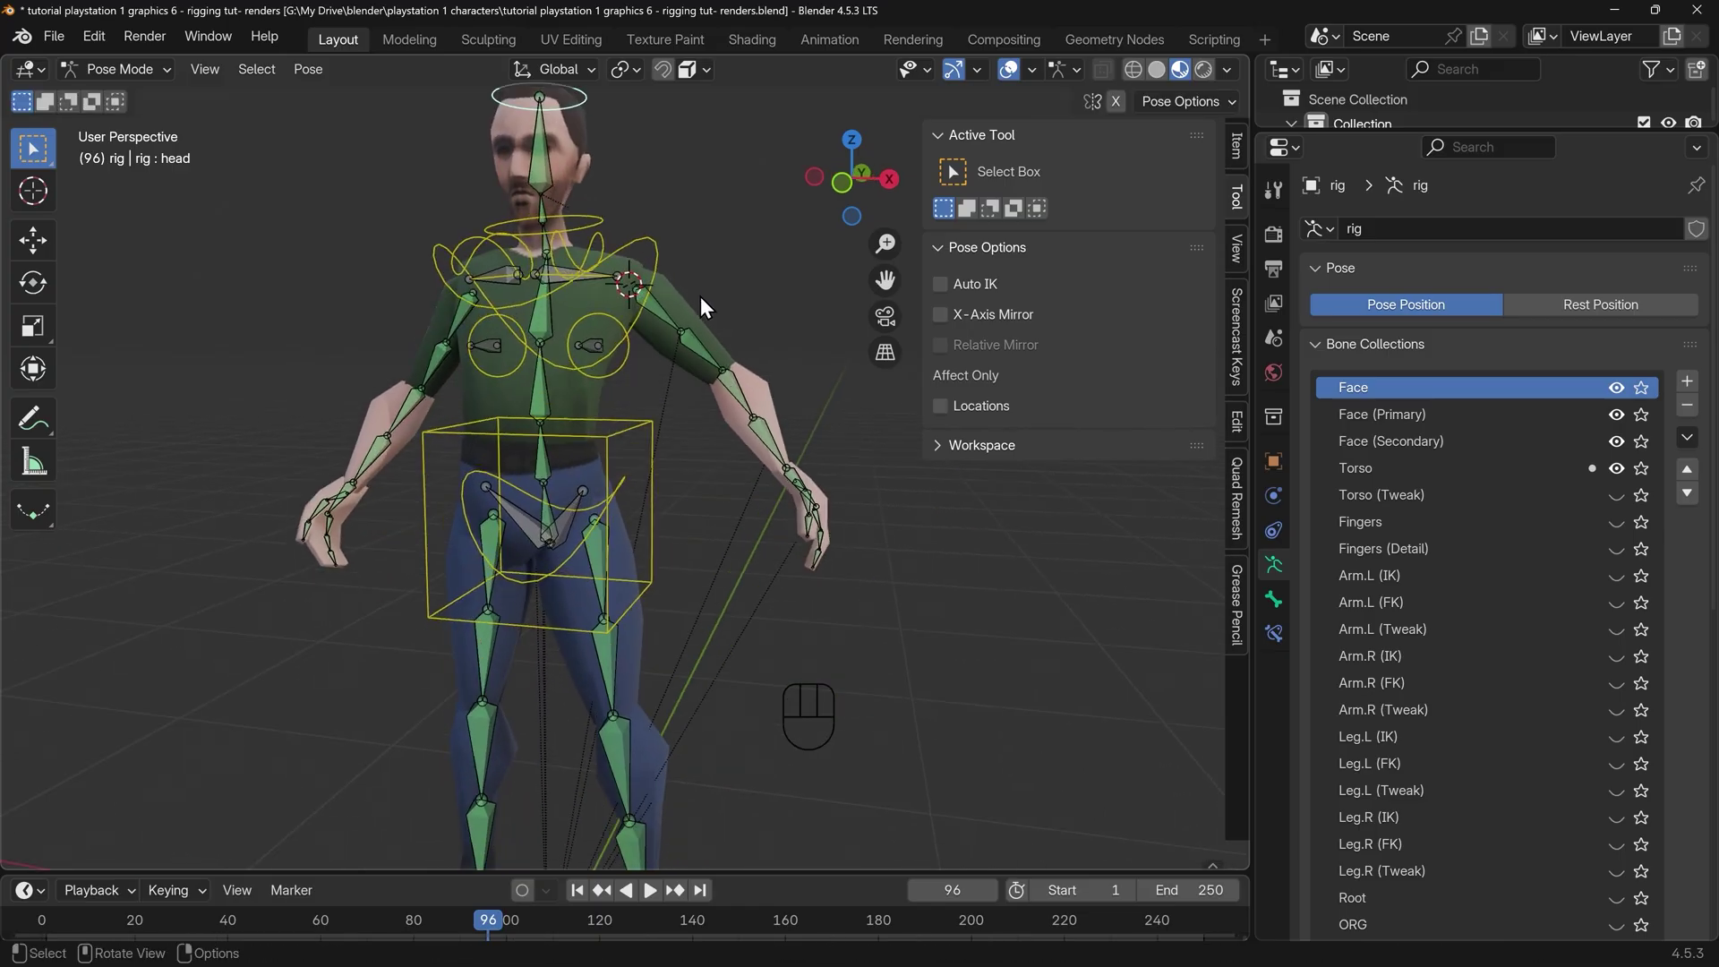
{"action": "left_click", "coordinate": [1616, 469]}
{"action": "left_click_drag", "start_coordinate": [1614, 448], "coordinate": [1614, 391]}
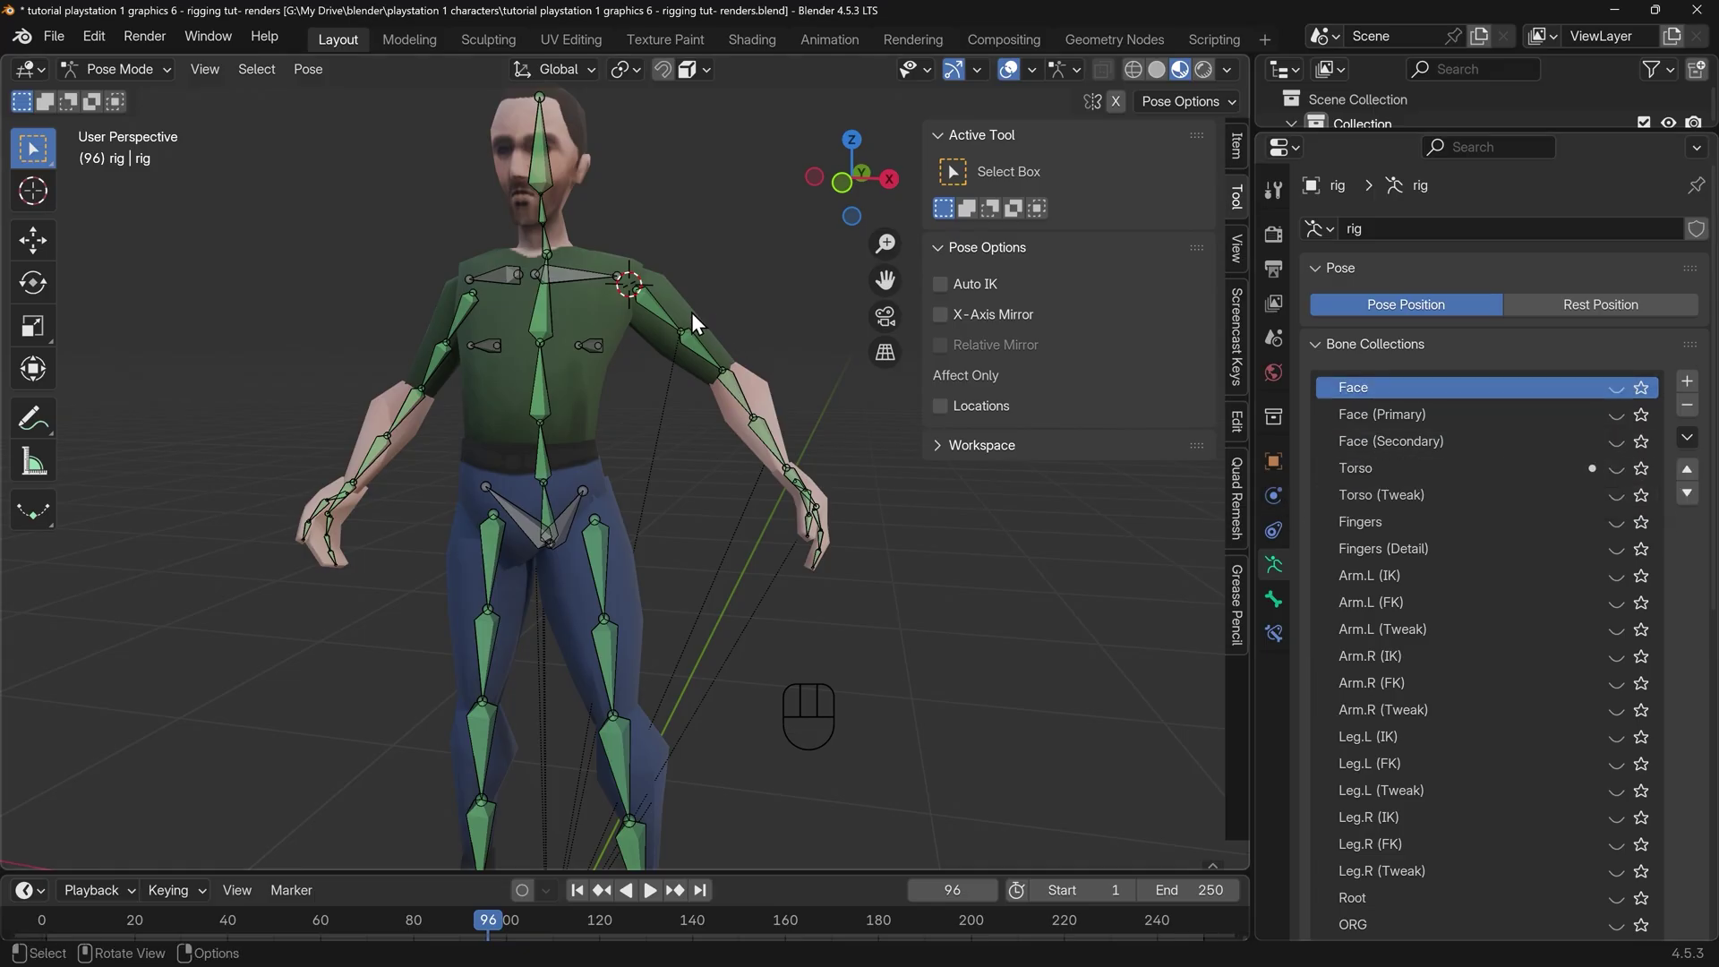
{"action": "key", "text": "ctrl+alt+s"}
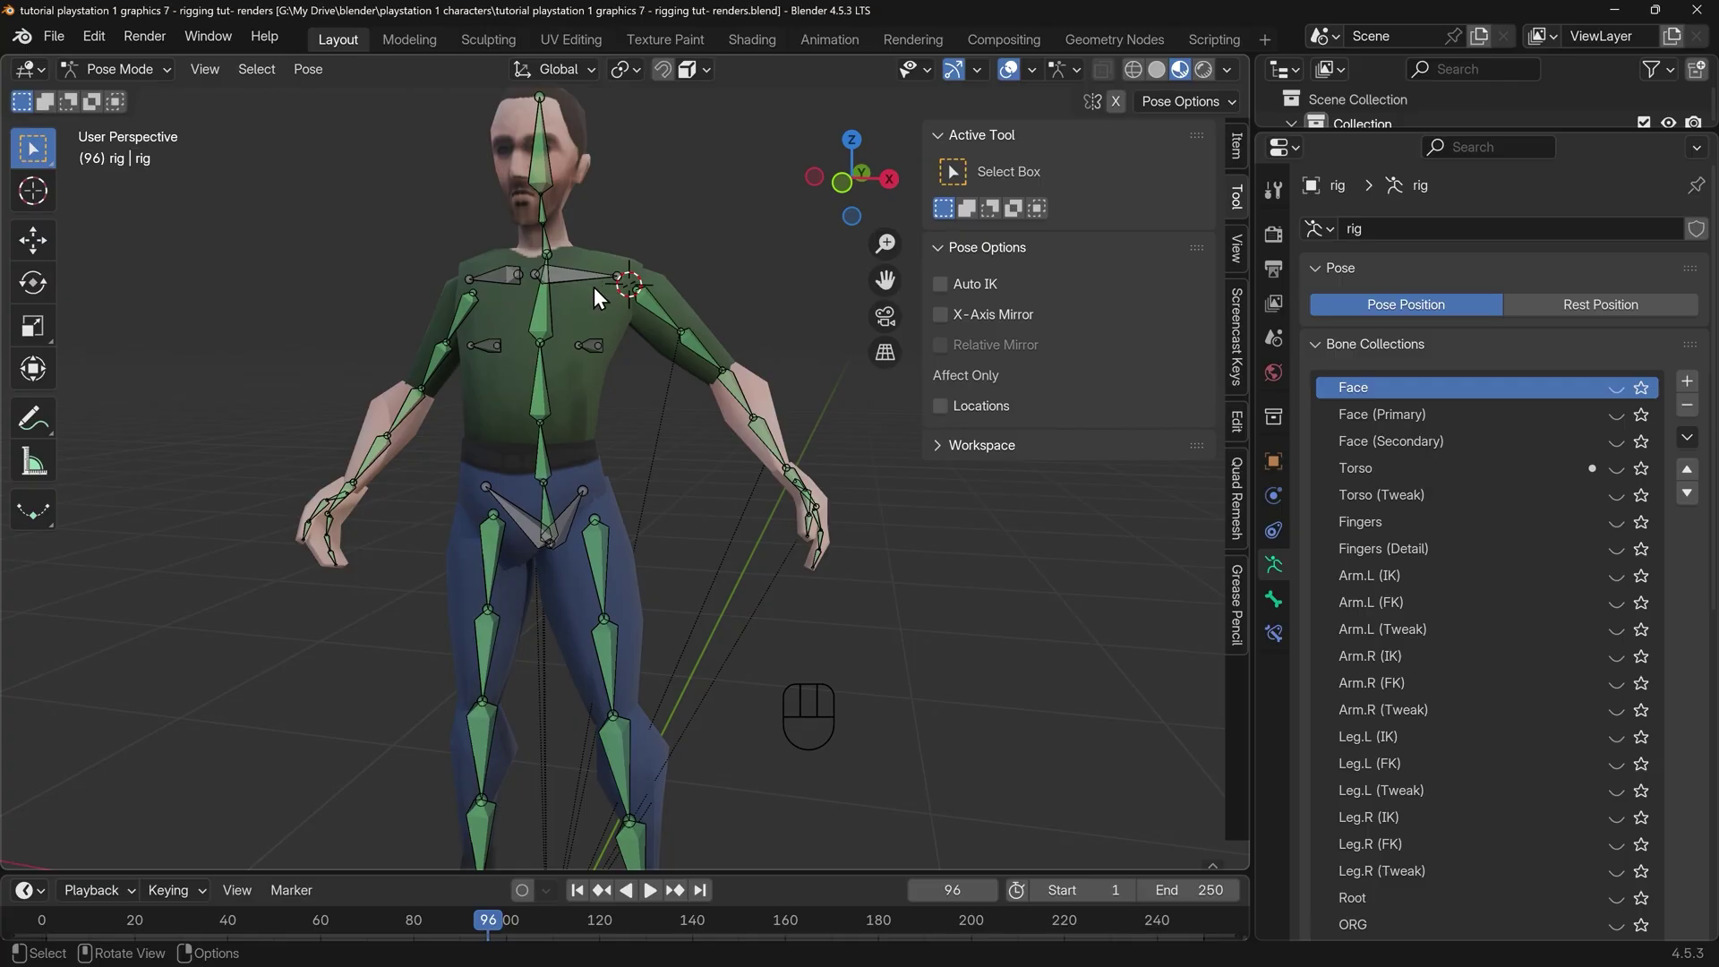
Return the rig to Object Mode and put the green shirt torso mesh into Weight Paint mode
{"action": "key", "text": "ctrl+Tab"}
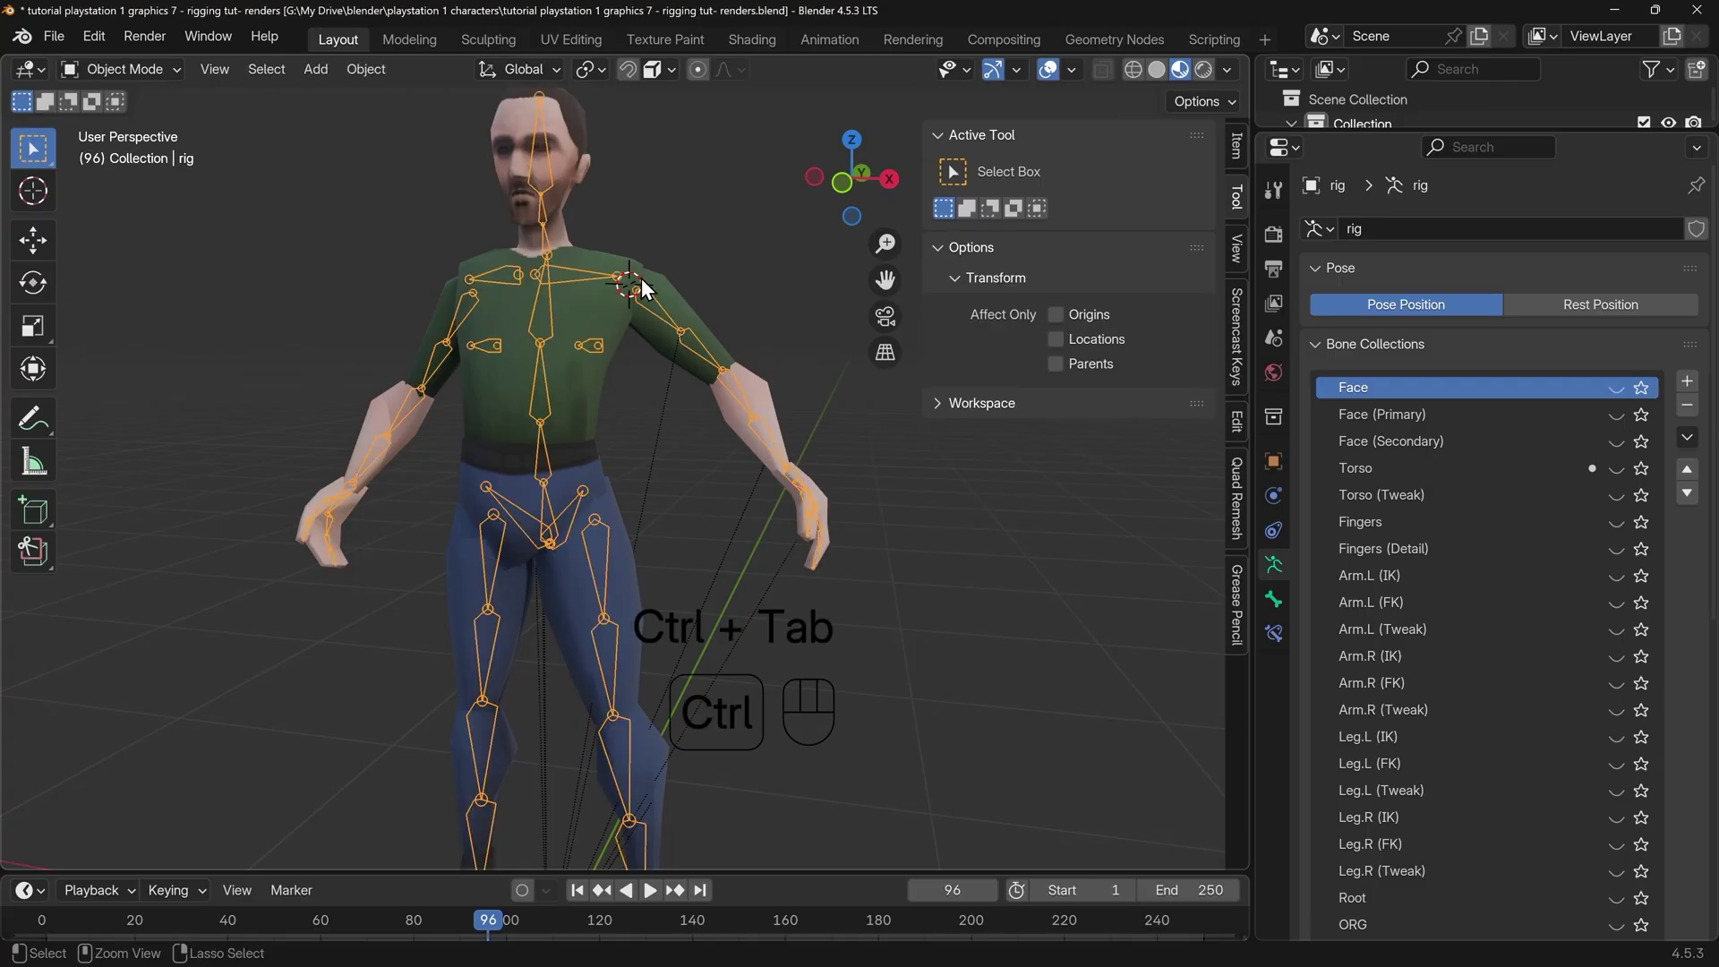
{"action": "left_click", "coordinate": [593, 307], "text": "shift"}
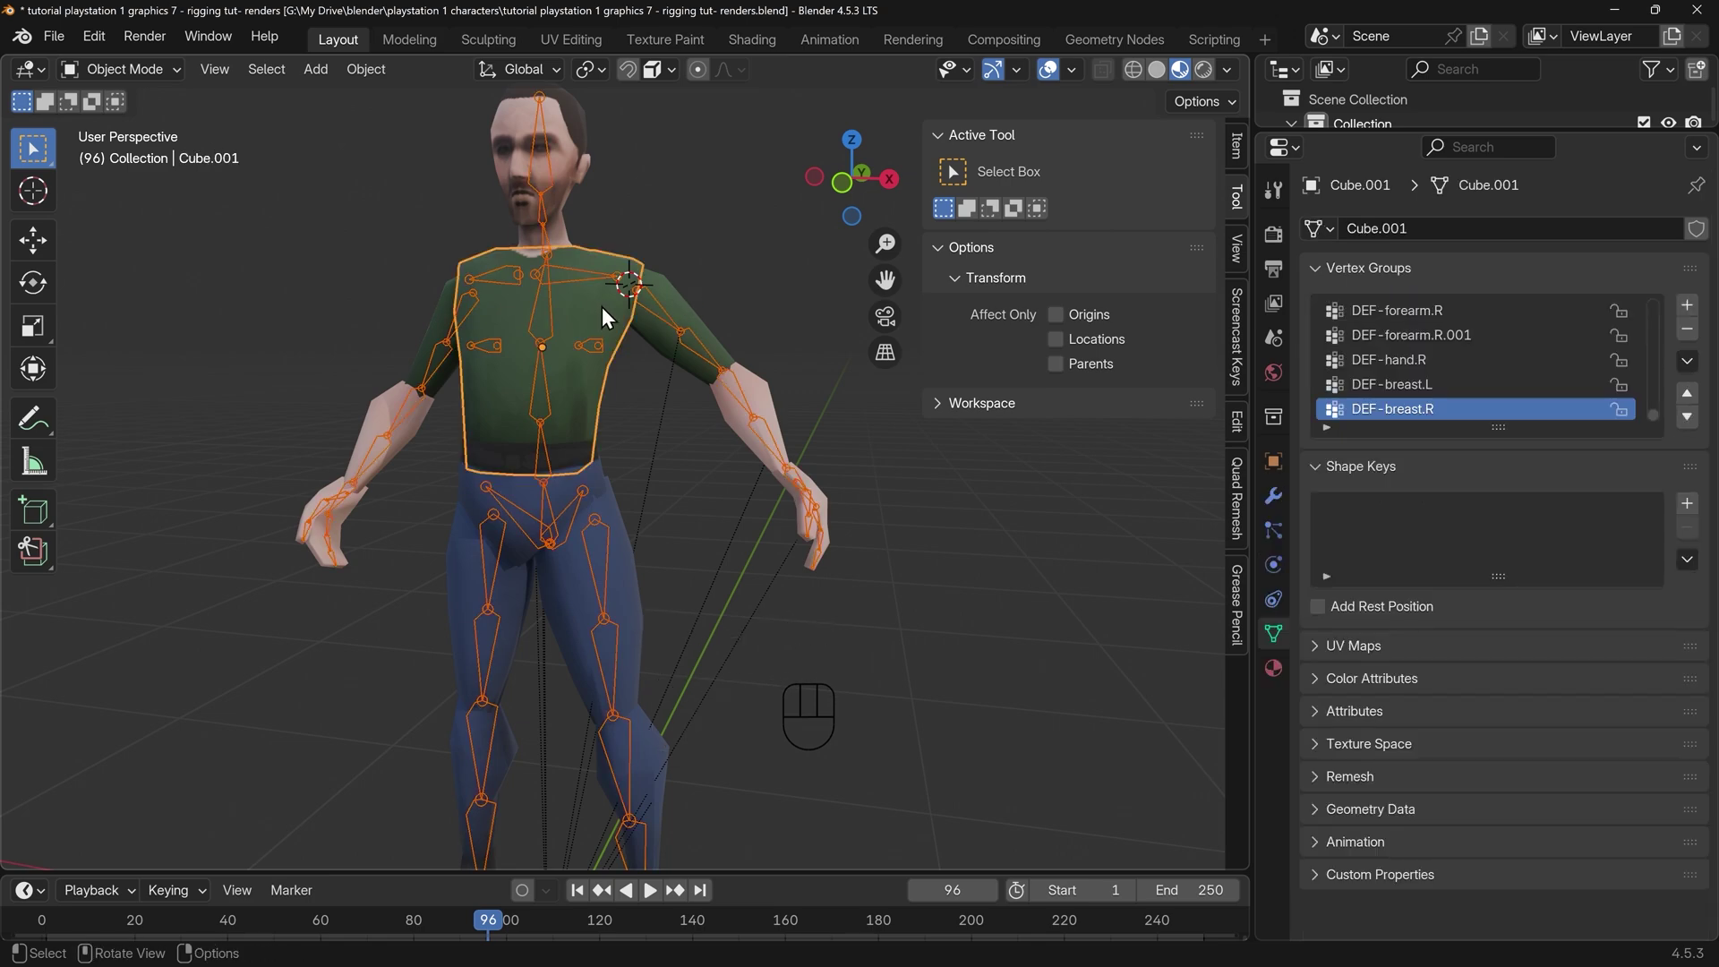
{"action": "key", "text": "ctrl+Tab"}
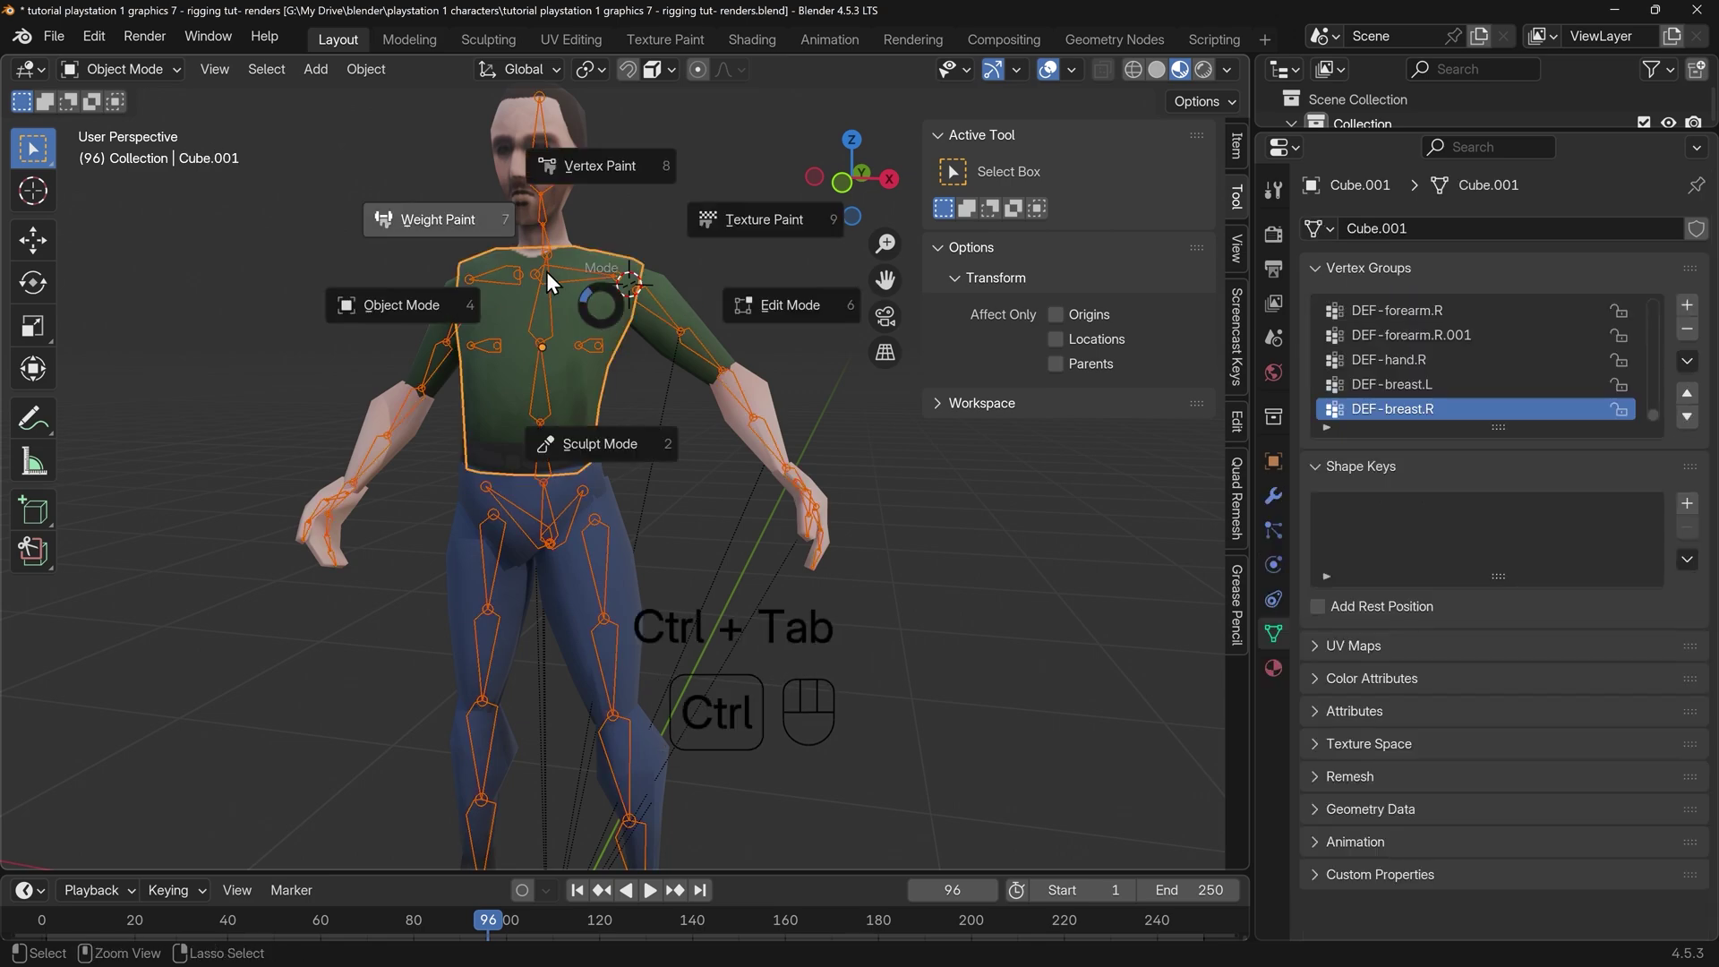
{"action": "left_click", "coordinate": [546, 272]}
{"action": "middle_click_drag", "start_coordinate": [577, 308], "coordinate": [595, 312]}
{"action": "middle_click_drag", "start_coordinate": [594, 313], "coordinate": [598, 342], "text": "shift"}
{"action": "scroll", "coordinate": [589, 339], "scroll_direction": "up", "scroll_amount": 2}
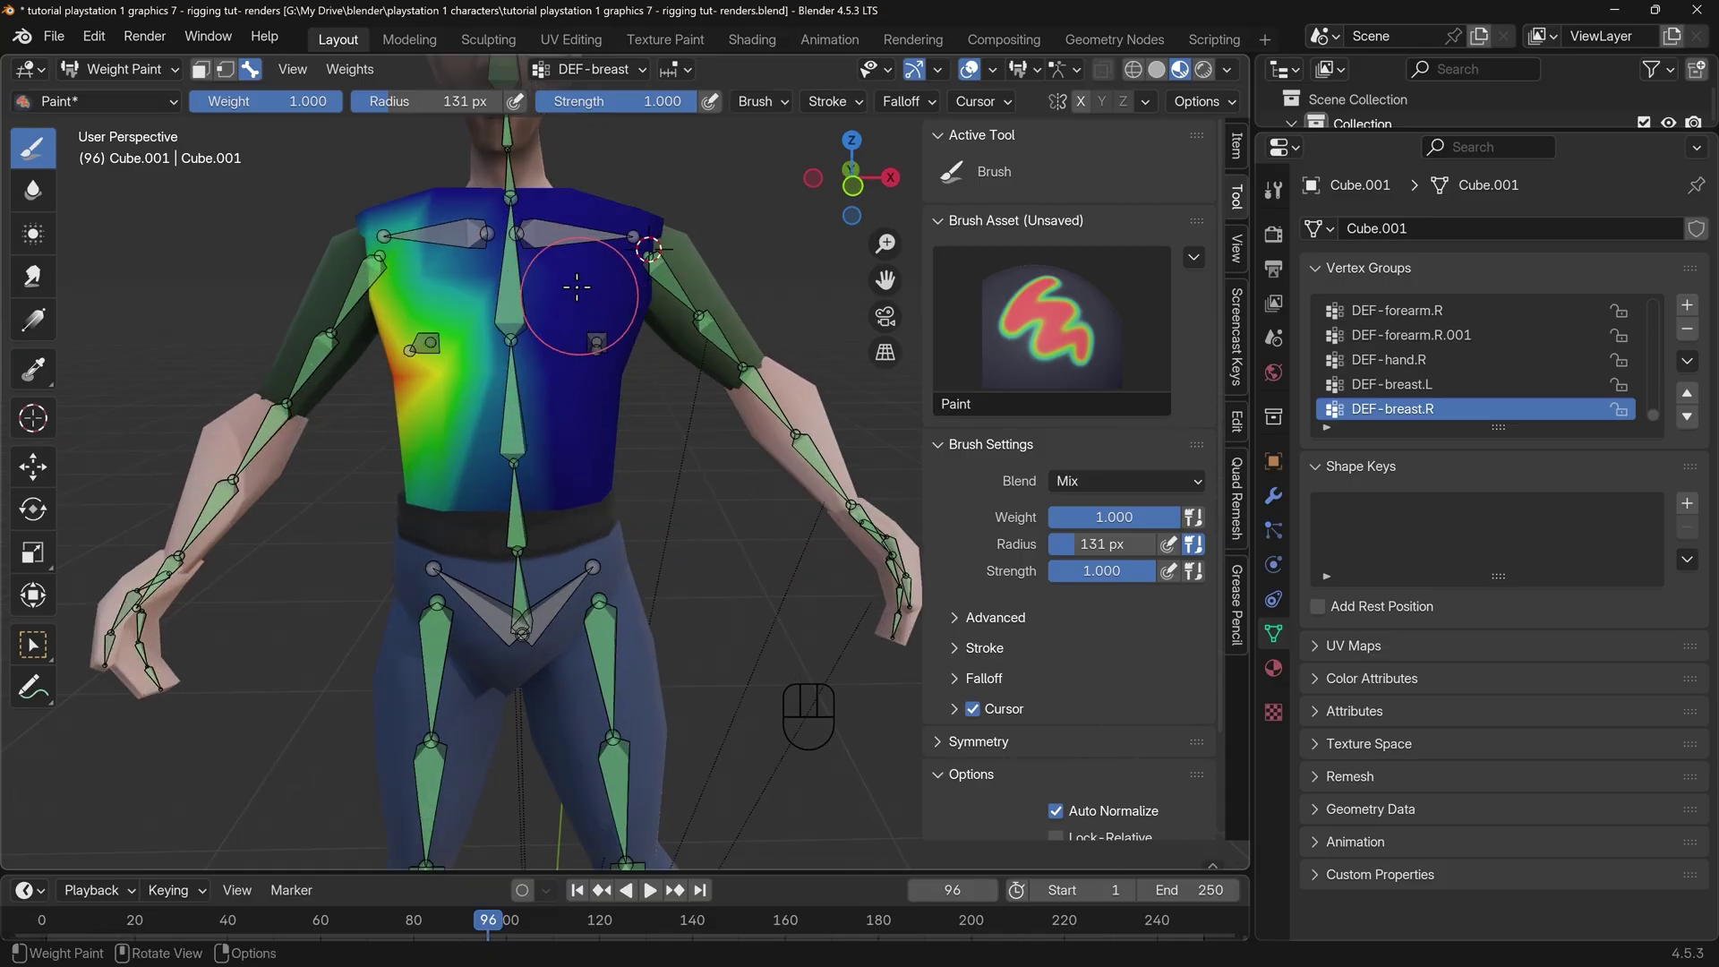
Check the shirt's weights for the breast, spine and shoulder bones by selecting them one after another
{"action": "left_click", "coordinate": [549, 239], "text": "ctrl"}
{"action": "left_click", "coordinate": [597, 345], "text": "alt"}
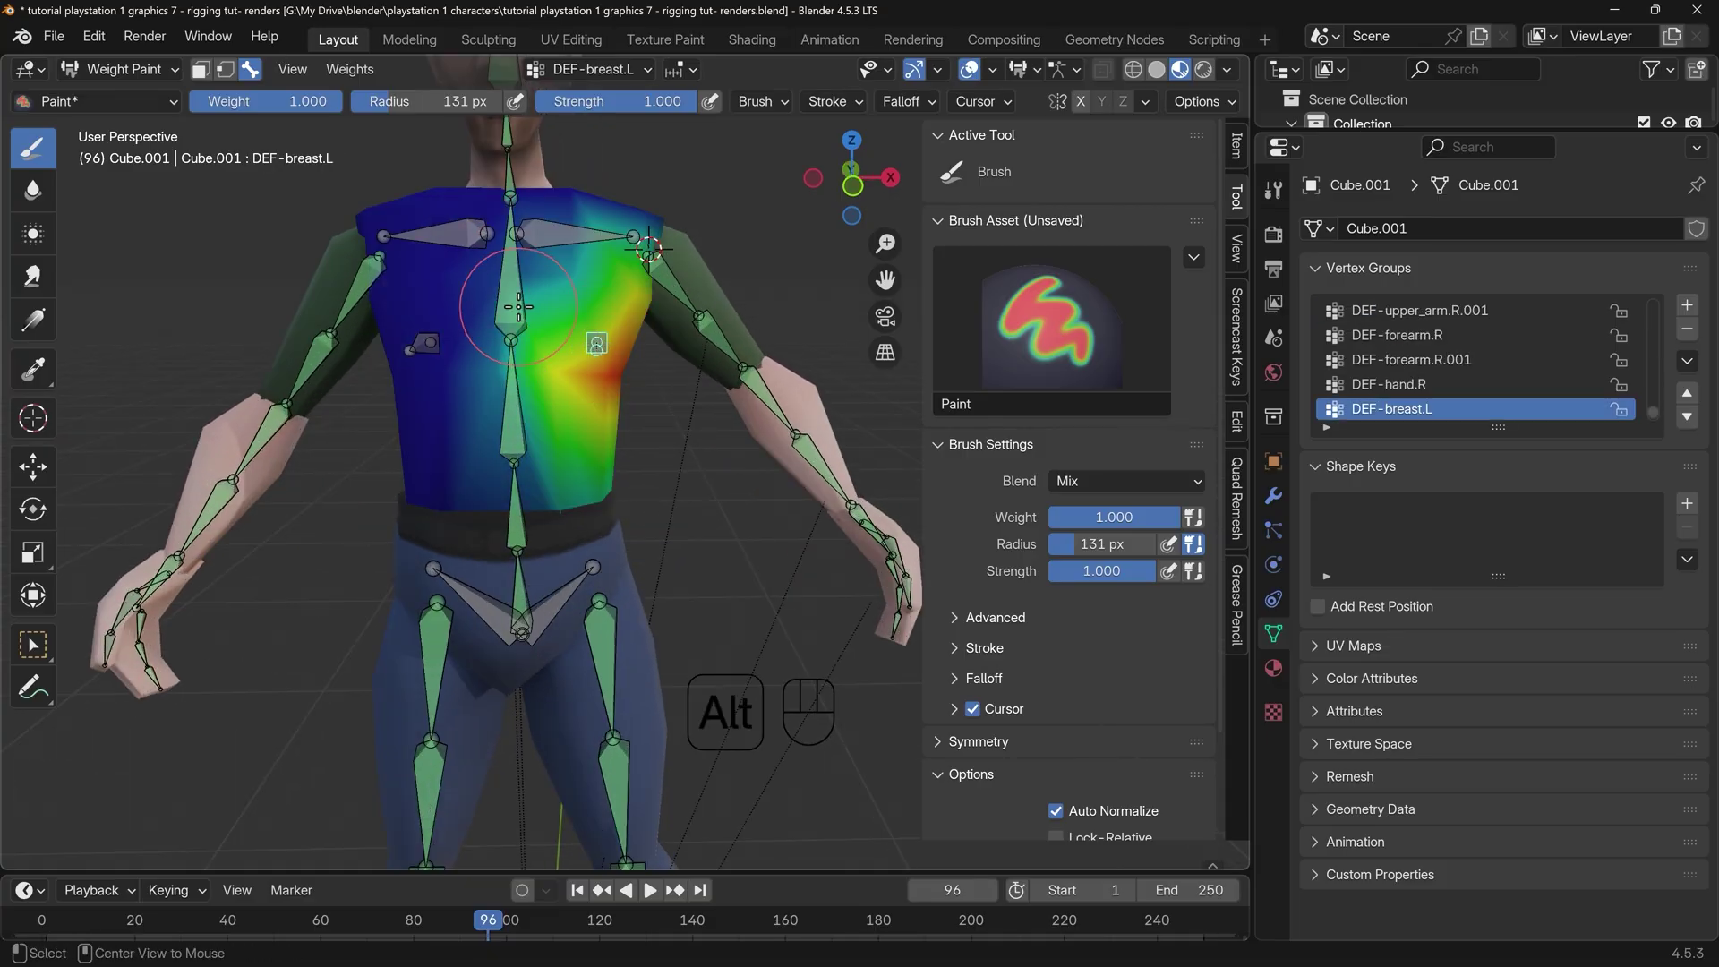
{"action": "left_click", "coordinate": [515, 308], "text": "alt"}
{"action": "left_click", "coordinate": [515, 408], "text": "alt"}
{"action": "left_click", "coordinate": [516, 514], "text": "alt"}
{"action": "middle_click_drag", "start_coordinate": [516, 515], "coordinate": [604, 318]}
{"action": "left_click", "coordinate": [618, 303], "text": "alt"}
{"action": "left_click", "coordinate": [521, 299], "text": "alt"}
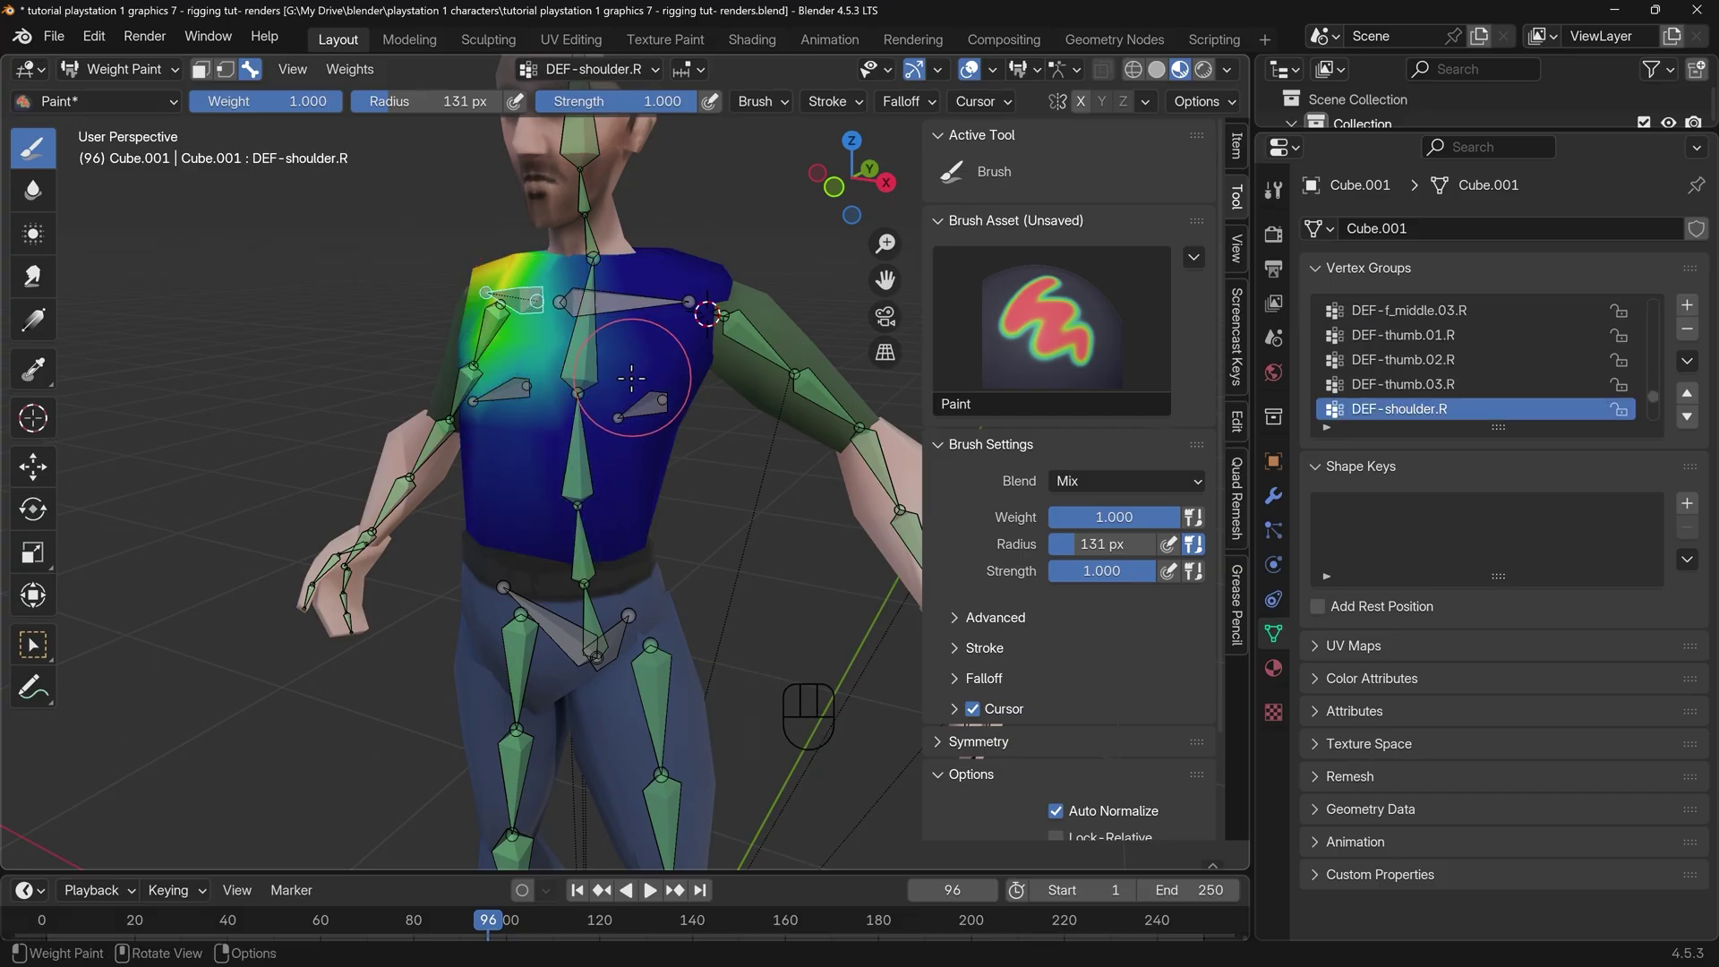
Leave weight painting on the shirt and put the upper-leg trouser mesh into Weight Paint mode
{"action": "scroll", "coordinate": [635, 379], "scroll_direction": "down", "scroll_amount": 3}
{"action": "middle_click_drag", "start_coordinate": [658, 470], "coordinate": [649, 385], "text": "shift"}
{"action": "middle_click_drag", "start_coordinate": [649, 385], "coordinate": [647, 360]}
{"action": "middle_click_drag", "start_coordinate": [648, 452], "coordinate": [641, 394], "text": "shift"}
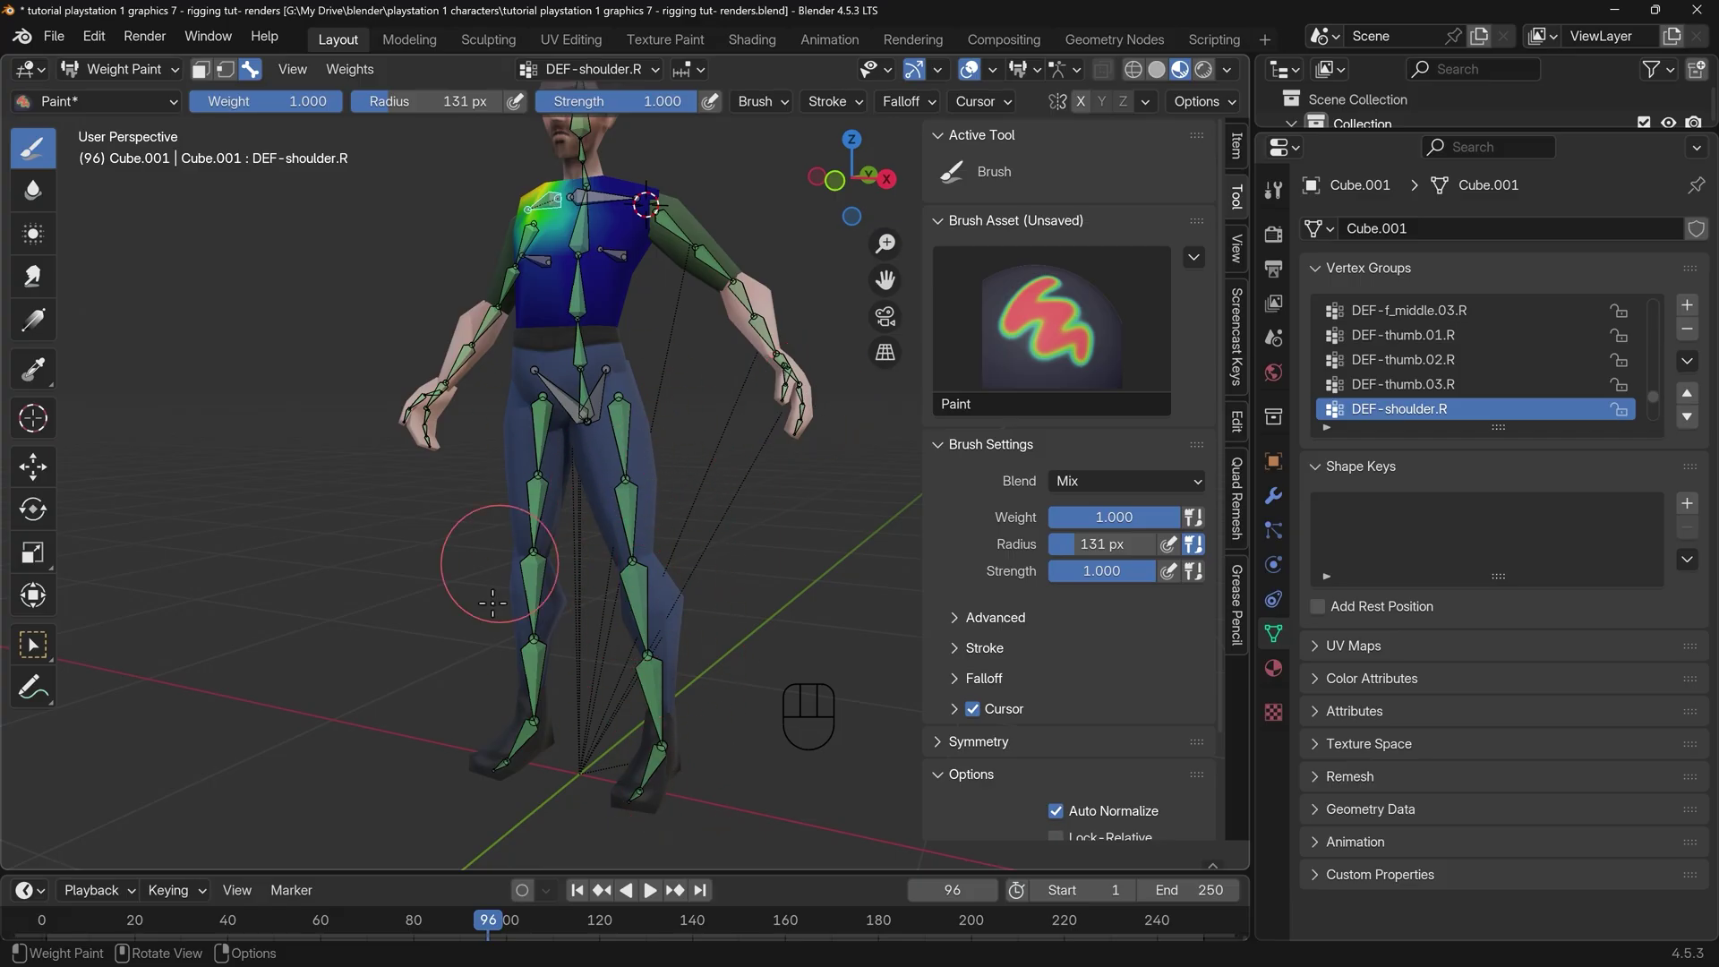
{"action": "middle_click_drag", "start_coordinate": [627, 611], "coordinate": [706, 587]}
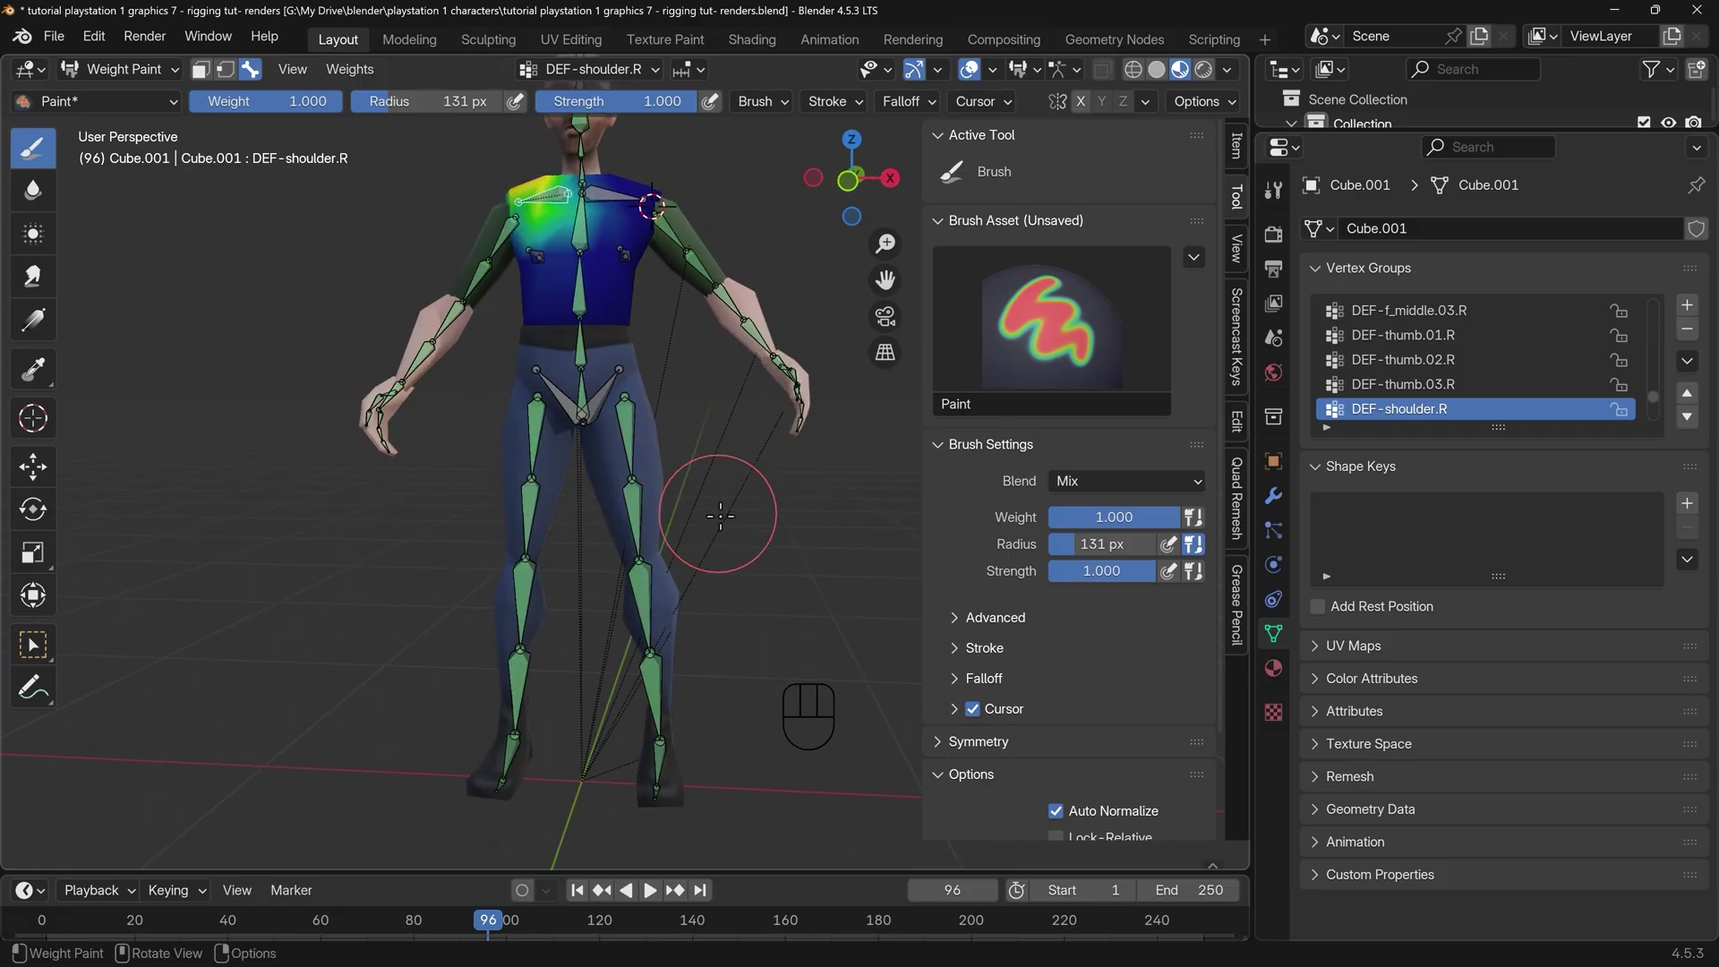
{"action": "middle_click_drag", "start_coordinate": [720, 515], "coordinate": [624, 441]}
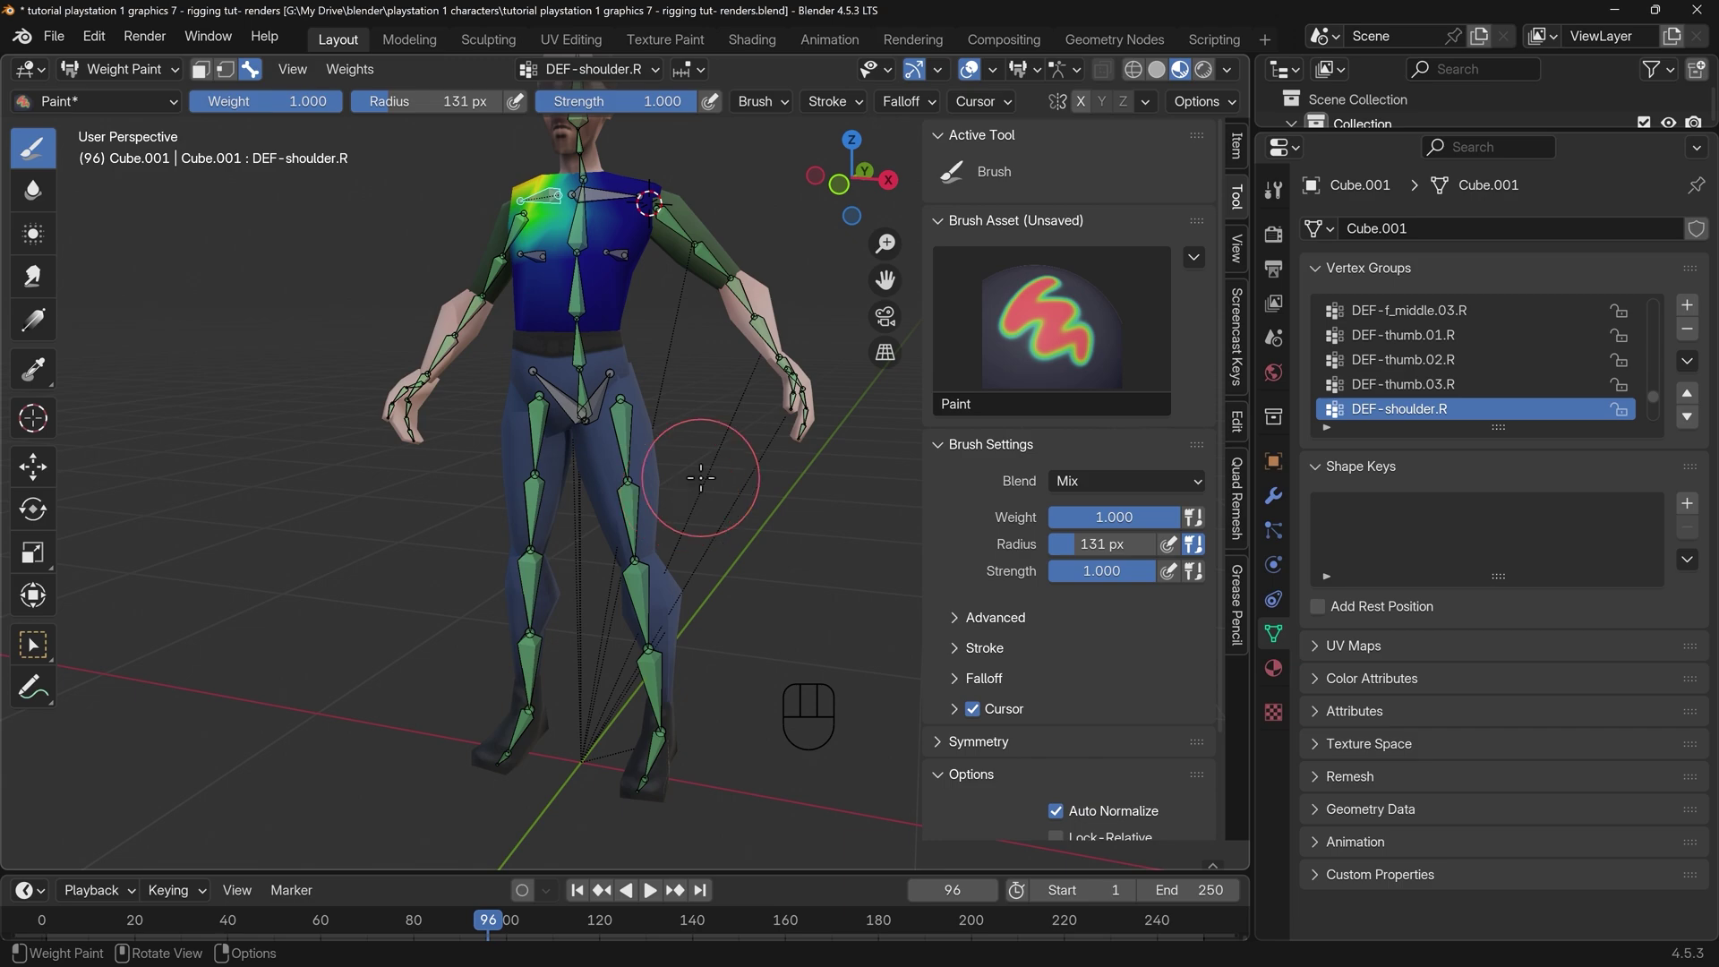
{"action": "key", "text": "ctrl+Tab"}
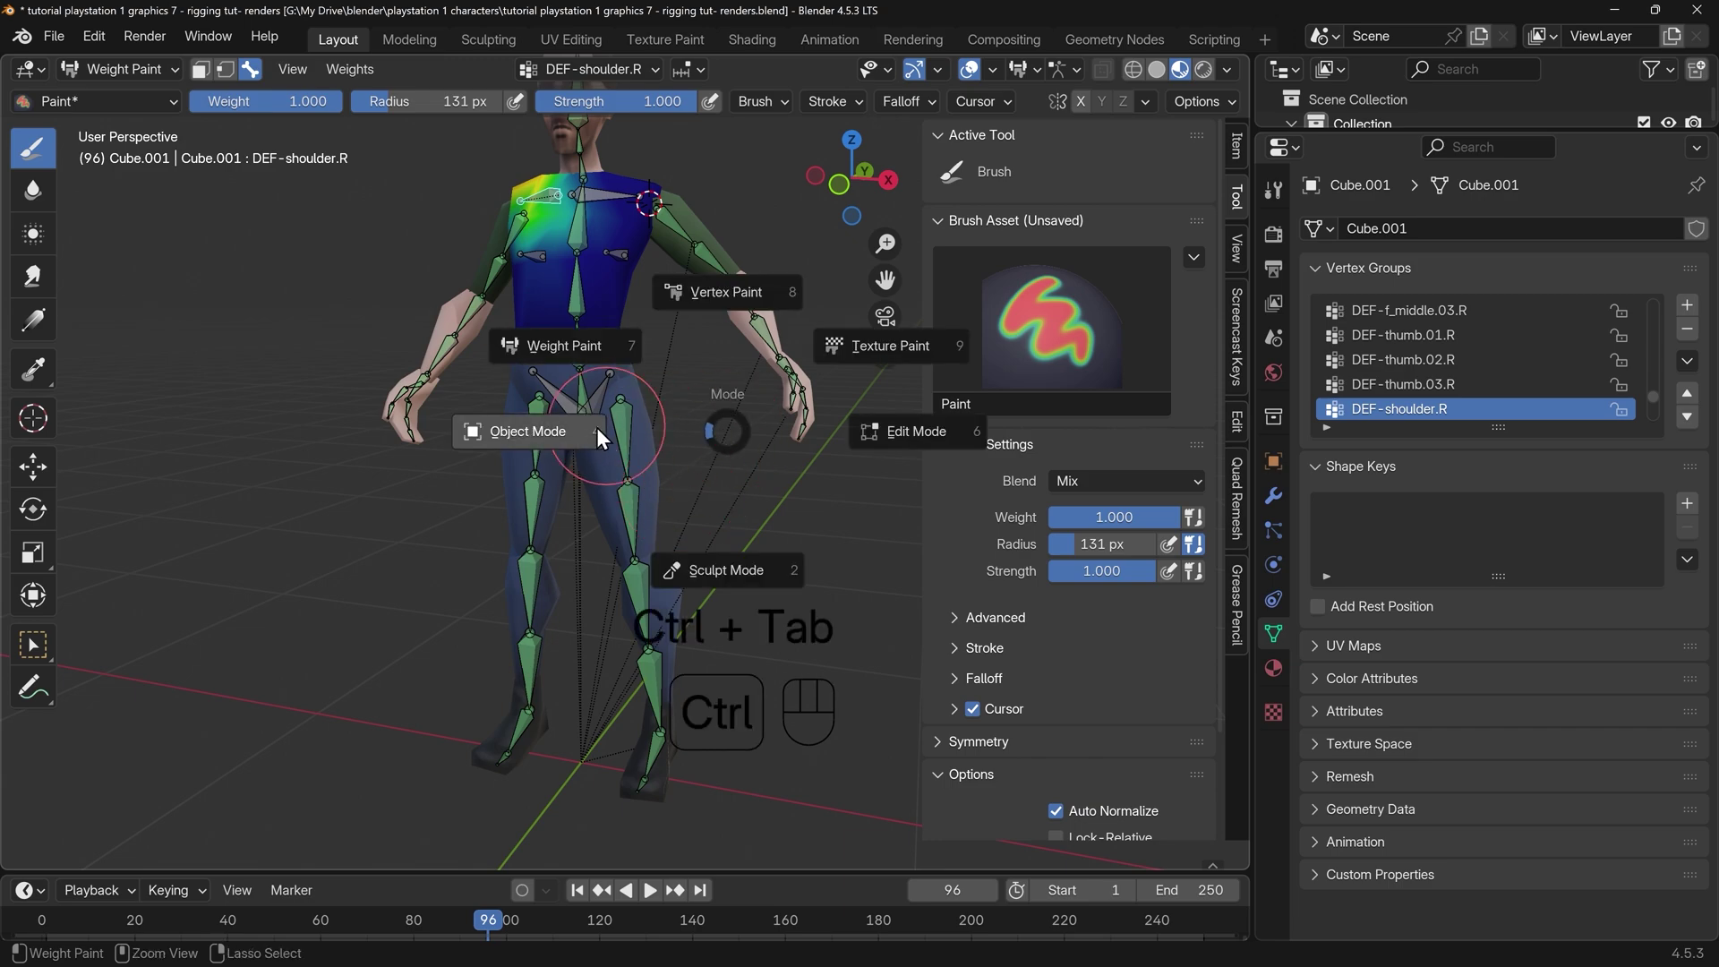
{"action": "left_click", "coordinate": [560, 427]}
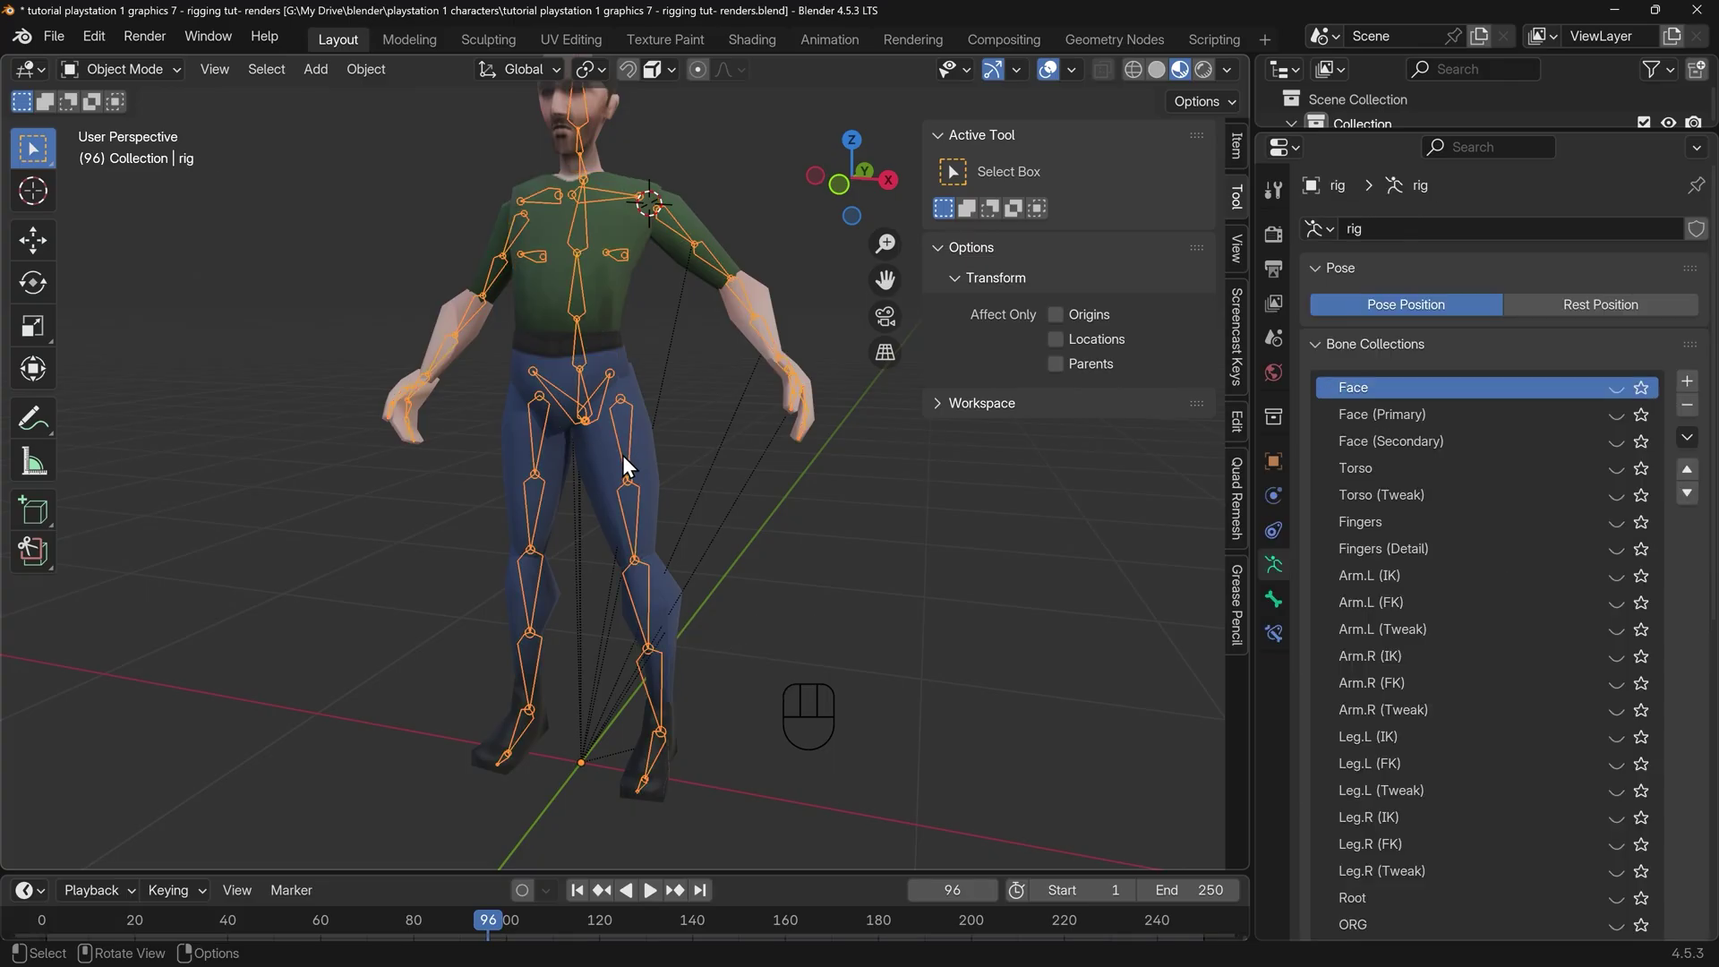
{"action": "left_click", "coordinate": [657, 464], "text": "shift"}
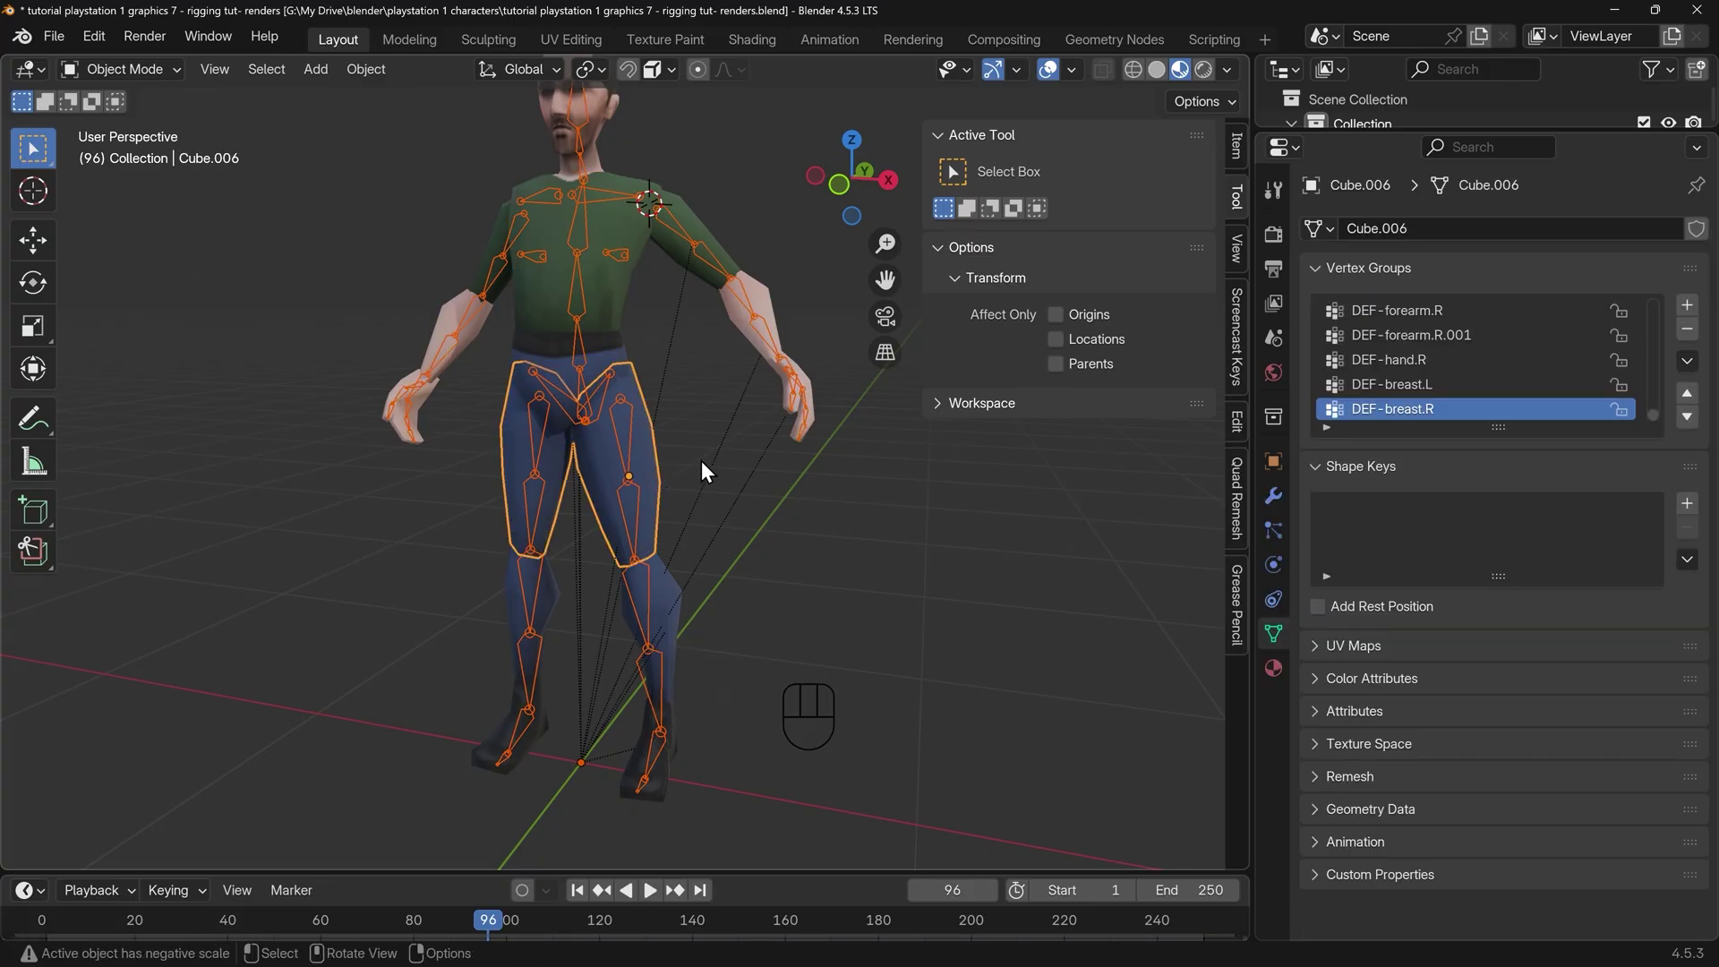
{"action": "key", "text": "ctrl+Tab"}
{"action": "left_click", "coordinate": [568, 376]}
{"action": "scroll", "coordinate": [614, 419], "scroll_direction": "up", "scroll_amount": 5}
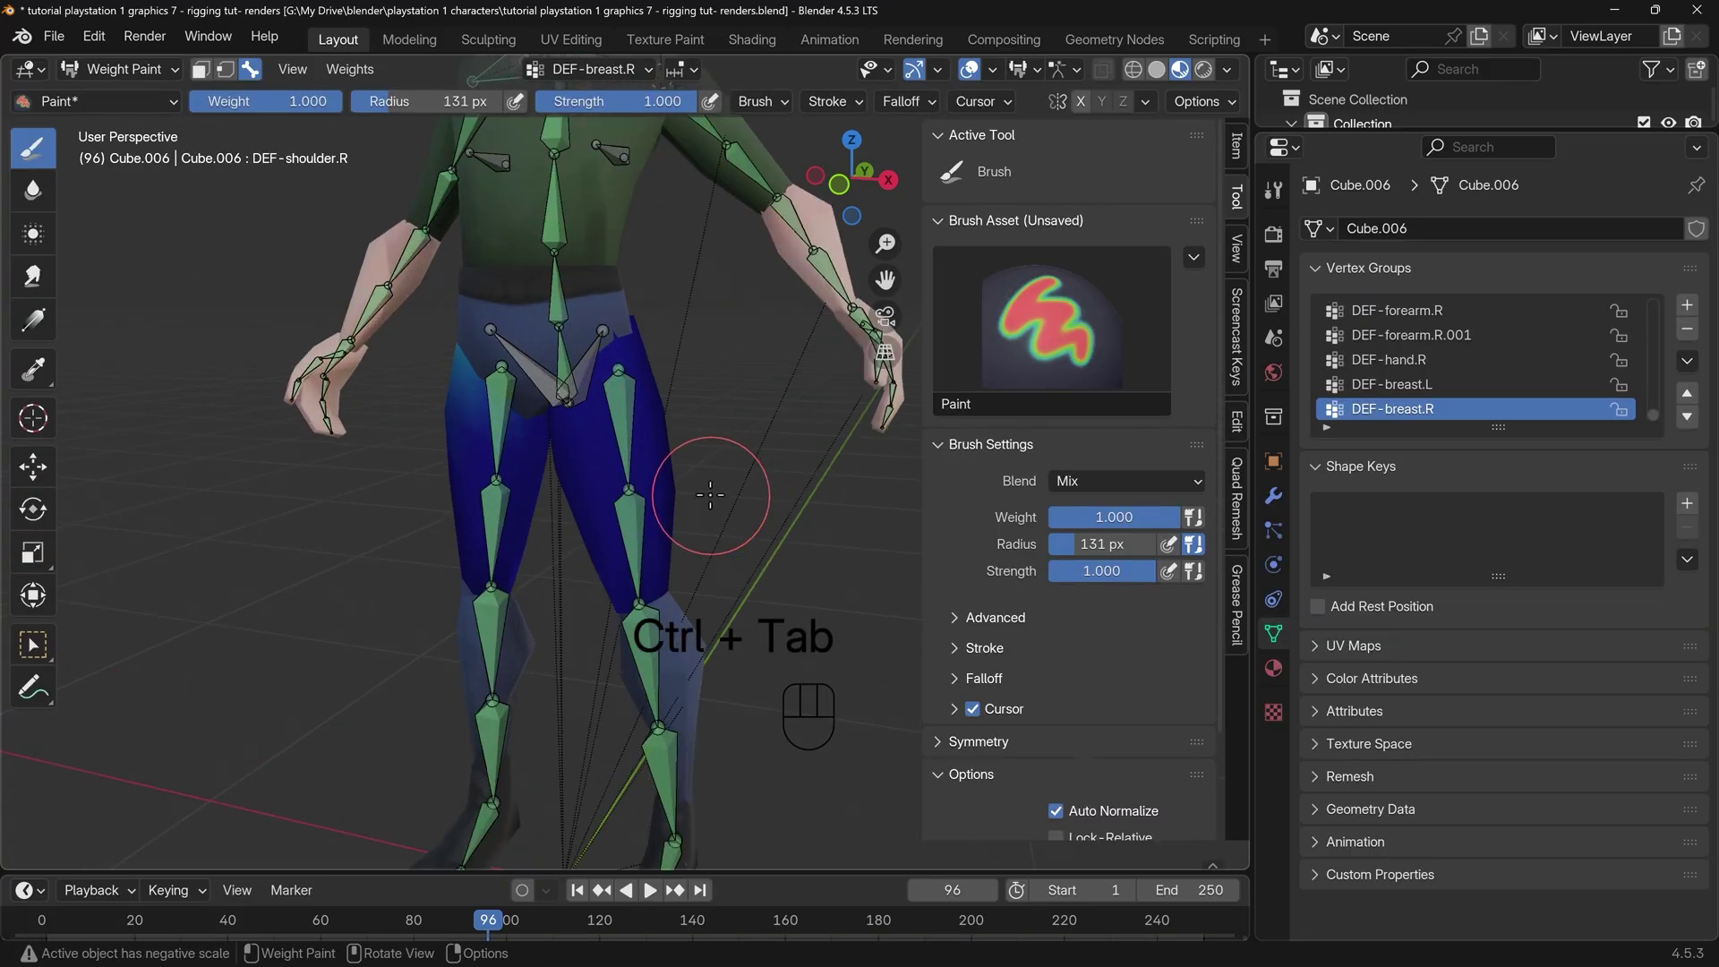
Select thigh bone DEF-thigh.L and paint the upper part of the left thigh with full weight of 1.000
{"action": "left_click", "coordinate": [614, 420], "text": "alt"}
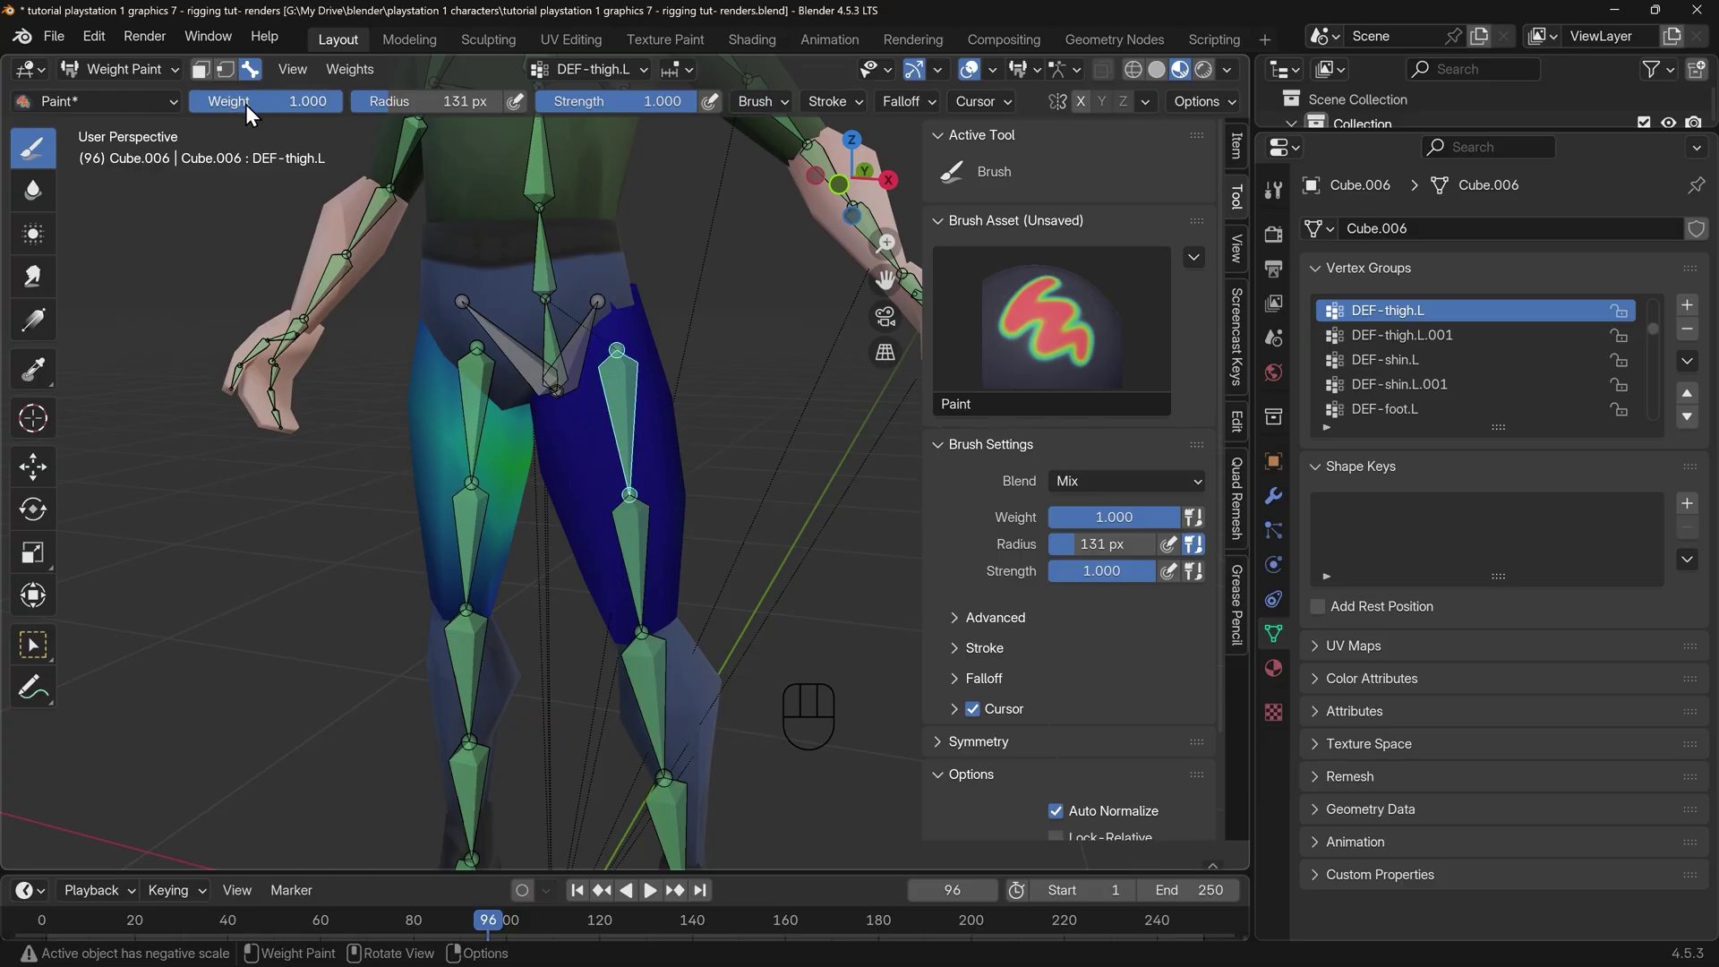
{"action": "left_click_drag", "start_coordinate": [718, 389], "coordinate": [528, 470]}
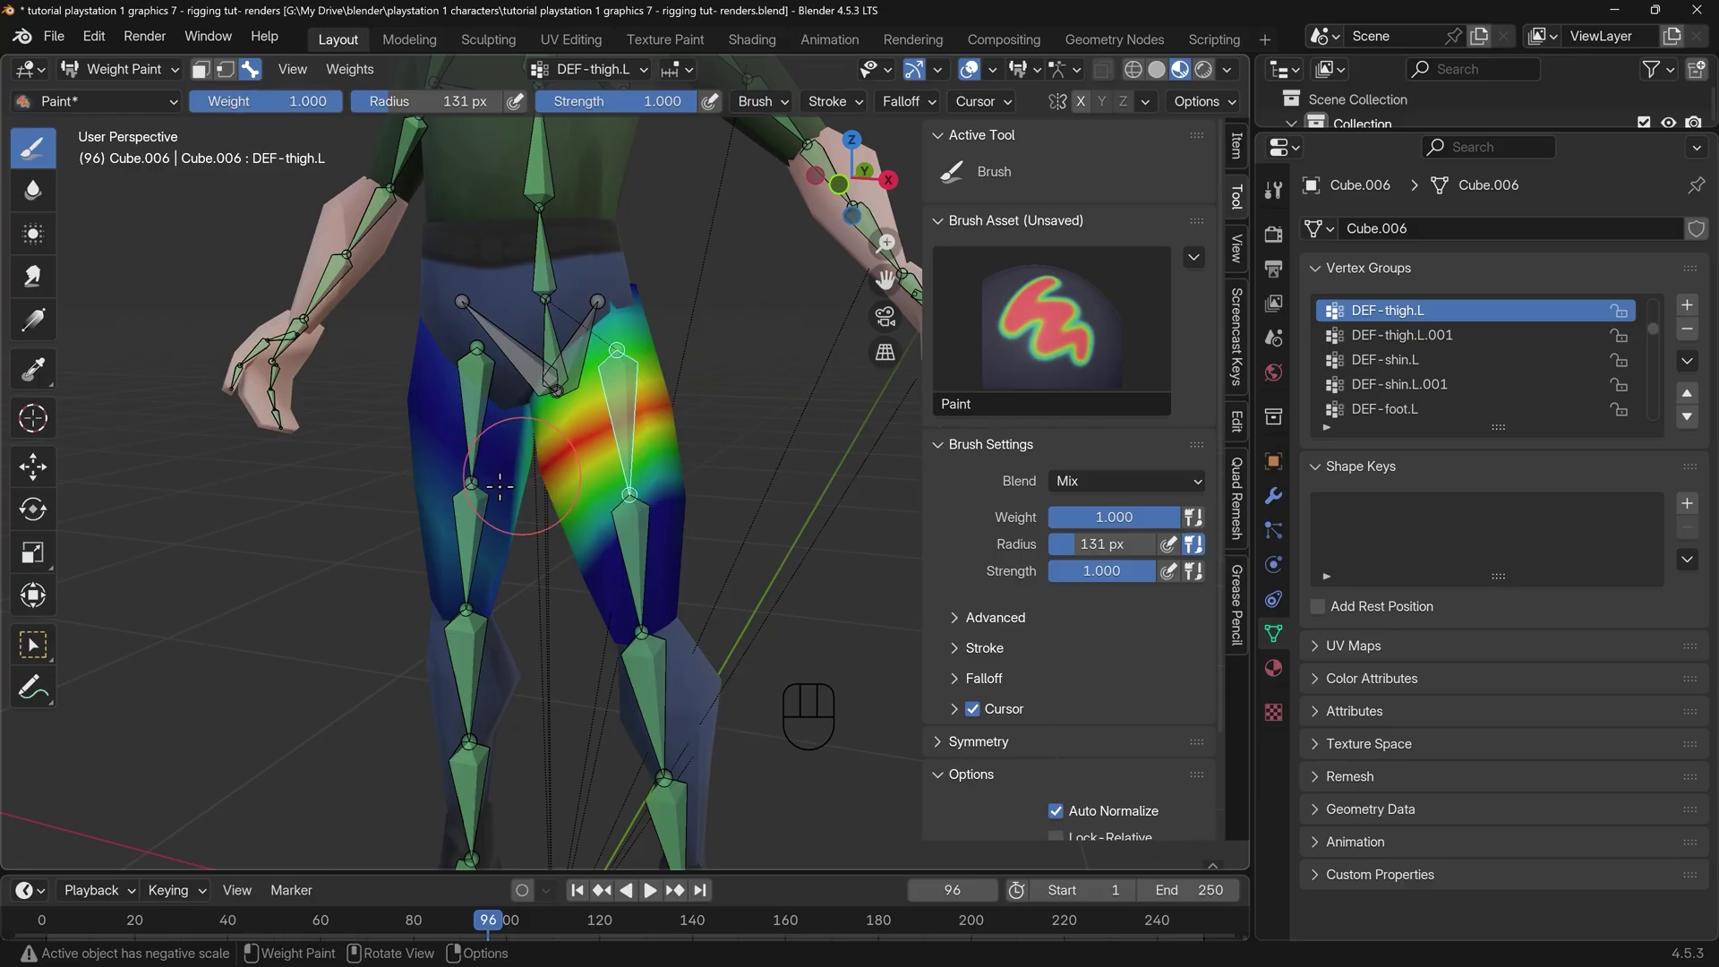
{"action": "left_click_drag", "start_coordinate": [693, 259], "coordinate": [528, 421]}
{"action": "mouse_move", "coordinate": [746, 408]}
{"action": "middle_mouse_down"}
{"action": "mouse_move", "coordinate": [731, 405]}
{"action": "mouse_move", "coordinate": [914, 534]}
{"action": "mouse_move", "coordinate": [984, 538]}
{"action": "middle_mouse_up"}
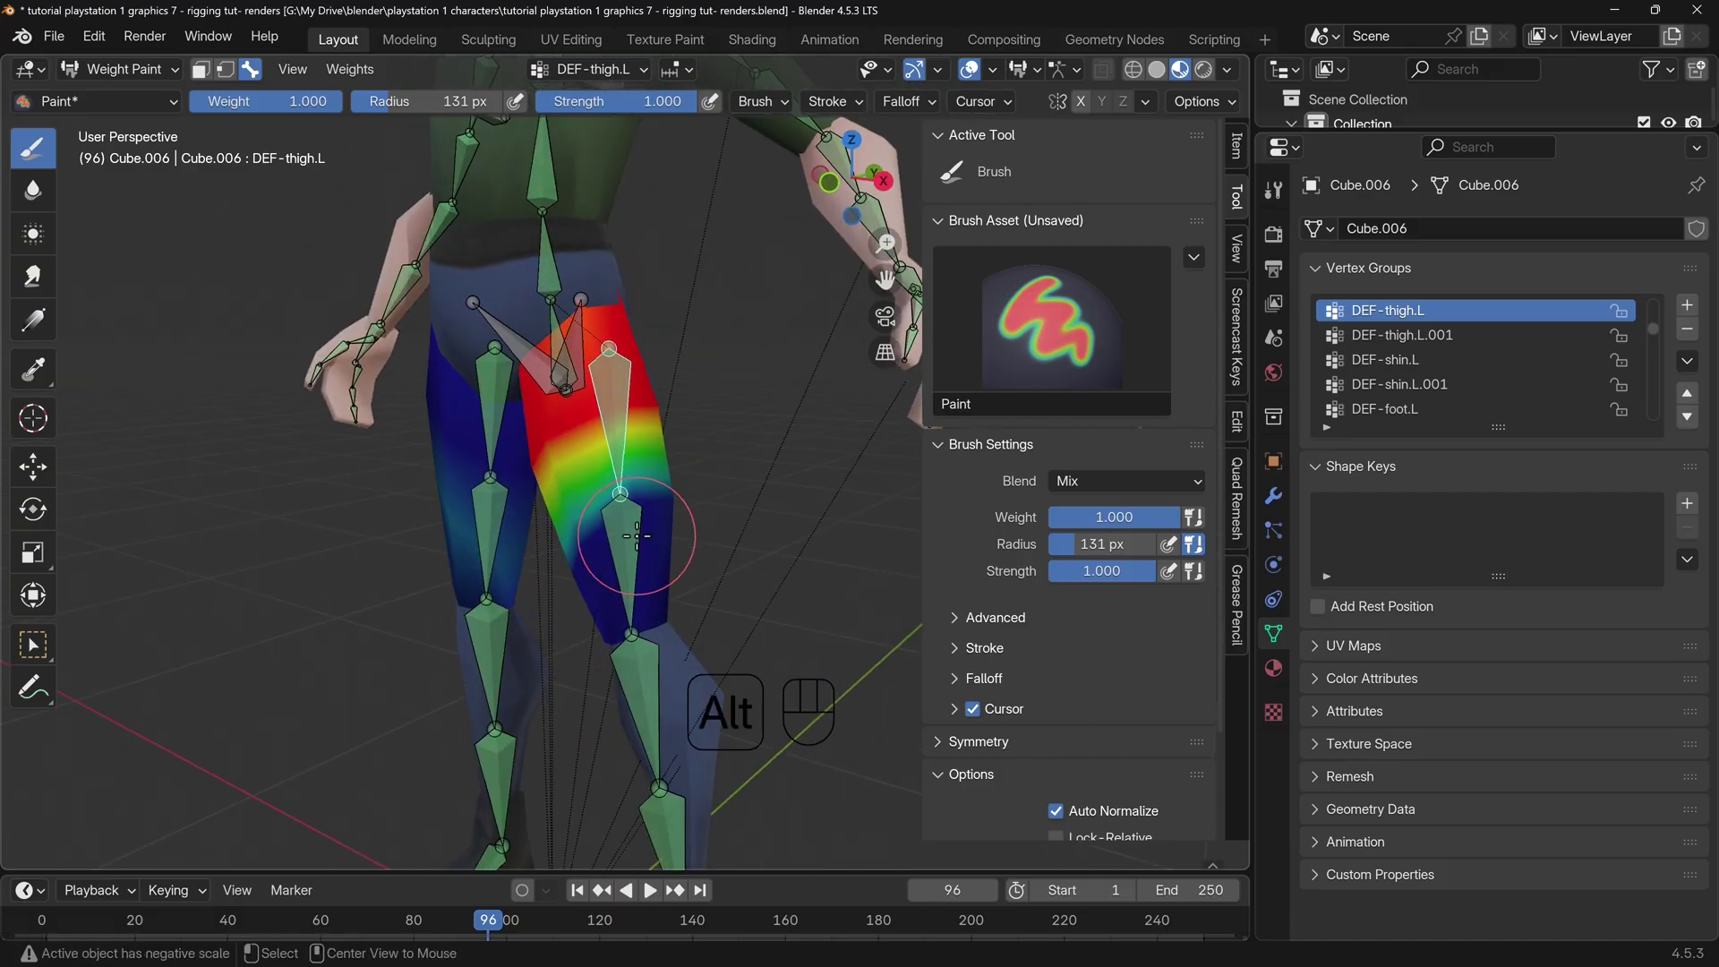
Select bone DEF-thigh.L.001 and paint the front and back of the left lower thigh with full weight
{"action": "left_click", "coordinate": [626, 553], "text": "alt"}
{"action": "middle_click_drag", "start_coordinate": [618, 607], "coordinate": [729, 667]}
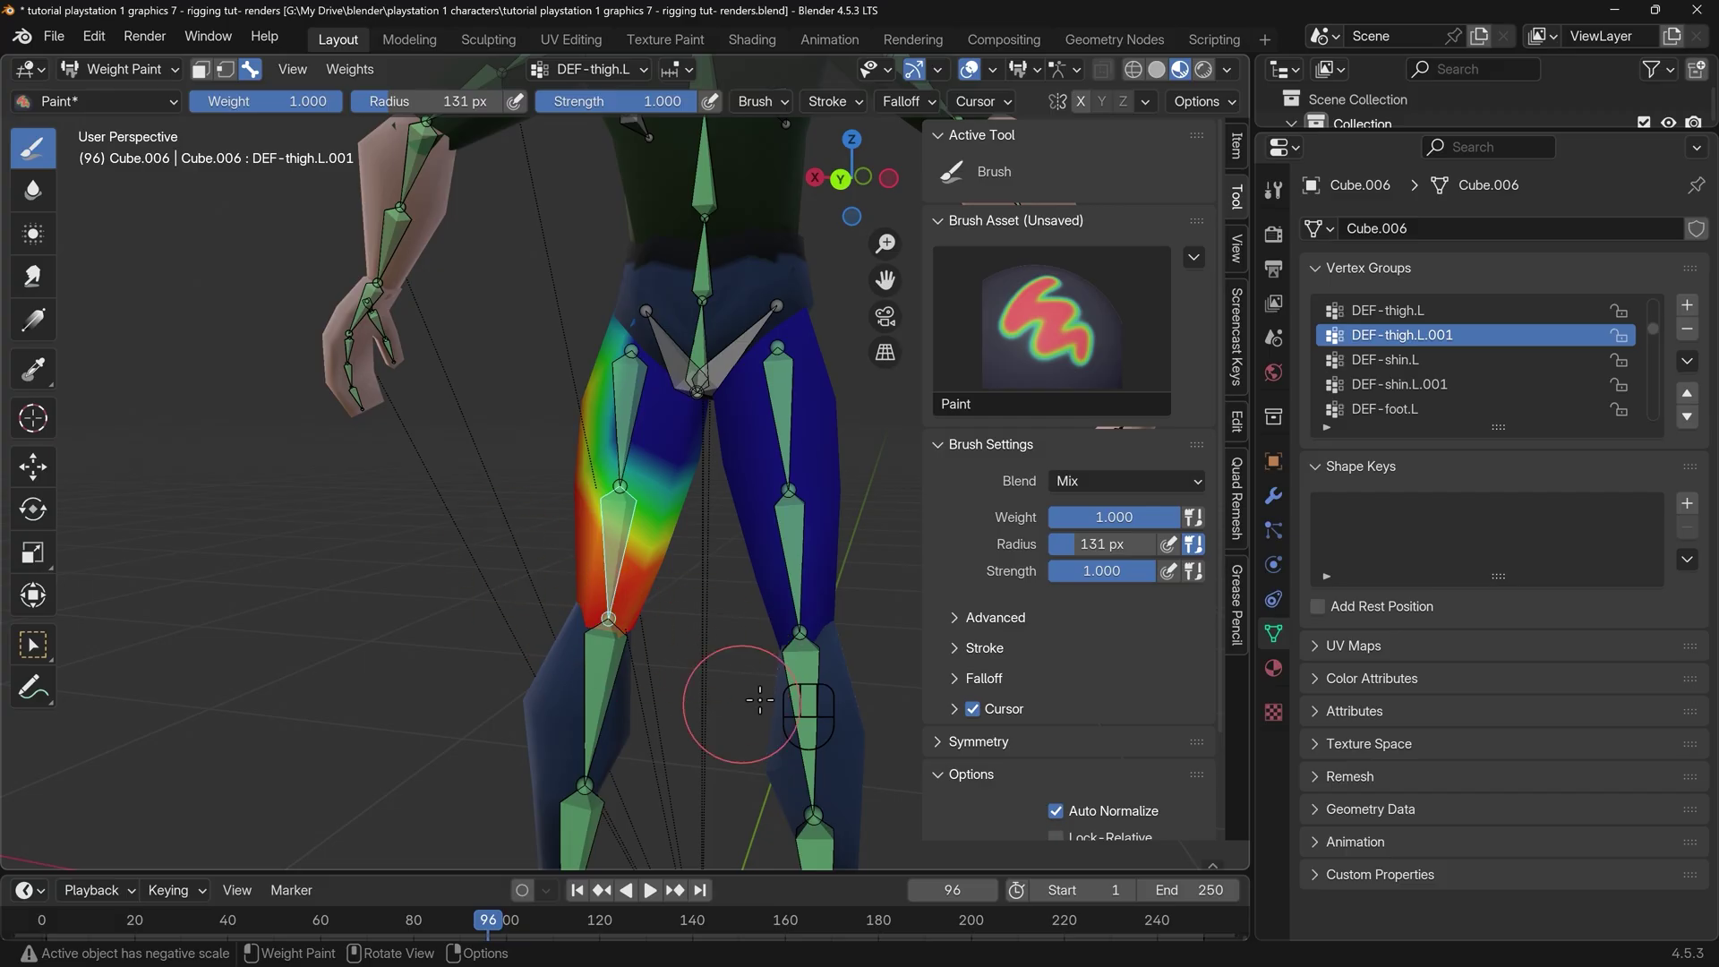
{"action": "mouse_move", "coordinate": [676, 569]}
{"action": "middle_mouse_down"}
{"action": "mouse_move", "coordinate": [668, 515]}
{"action": "mouse_move", "coordinate": [712, 534]}
{"action": "middle_mouse_up"}
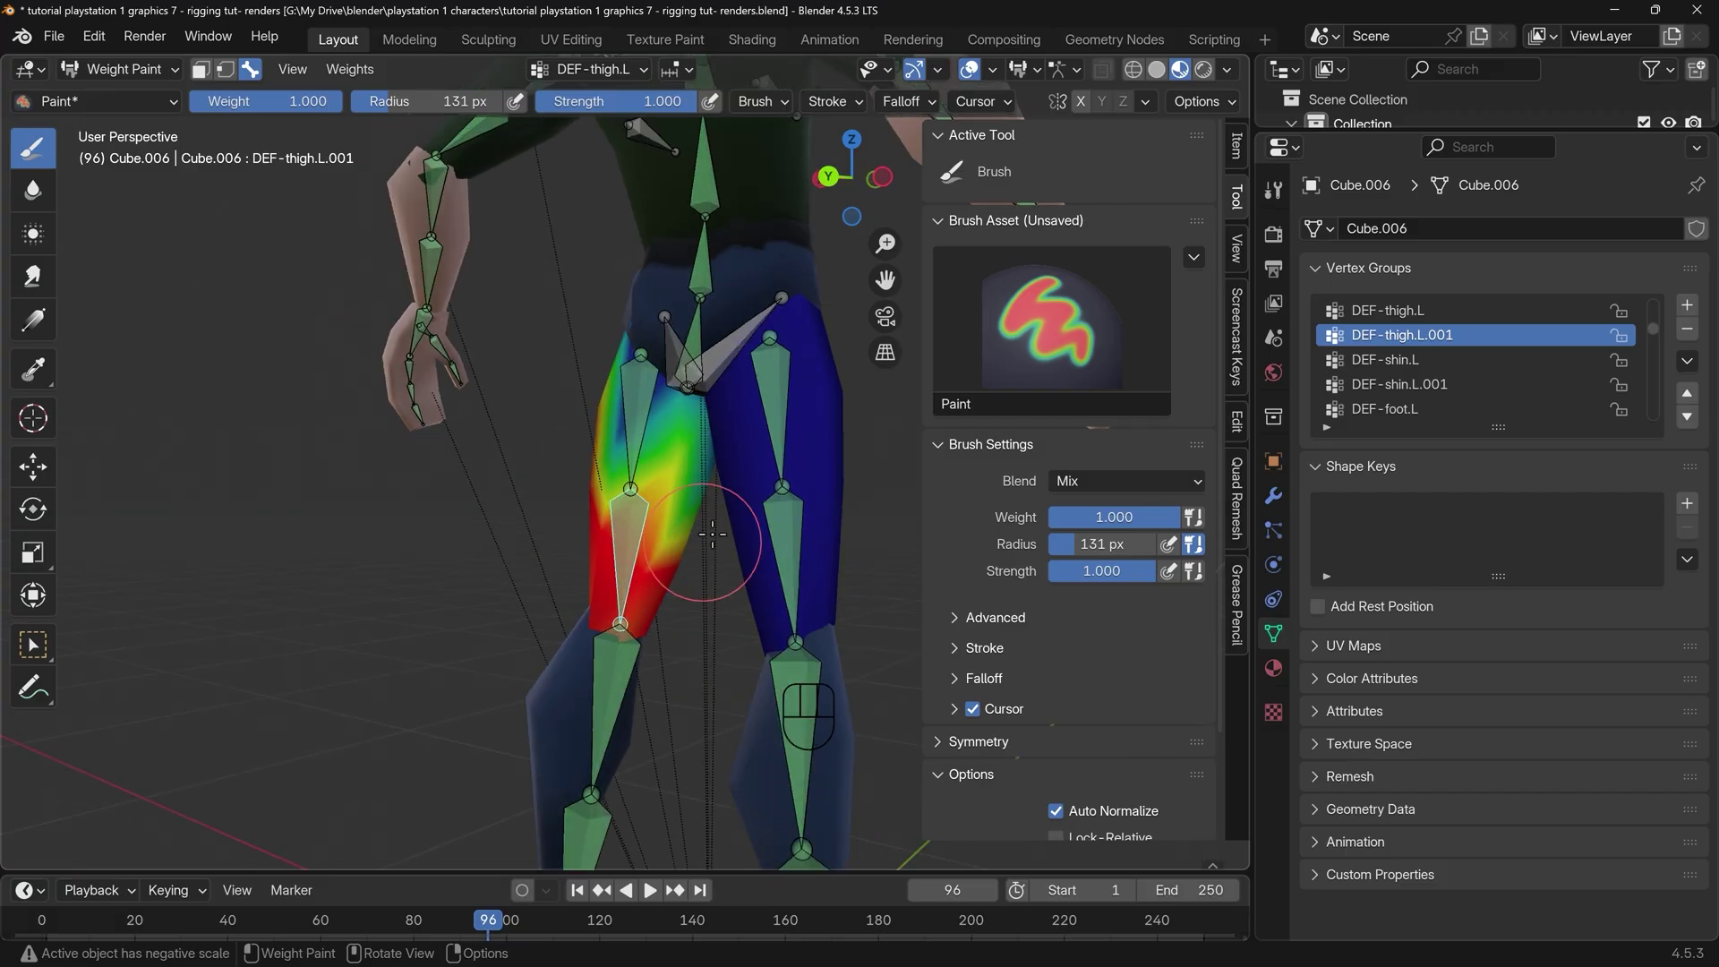
{"action": "left_click_drag", "start_coordinate": [685, 493], "coordinate": [668, 555]}
{"action": "mouse_move", "coordinate": [706, 546]}
{"action": "middle_mouse_down"}
{"action": "mouse_move", "coordinate": [664, 528]}
{"action": "mouse_move", "coordinate": [595, 544]}
{"action": "middle_mouse_up"}
{"action": "left_click", "coordinate": [623, 498]}
{"action": "middle_click_drag", "start_coordinate": [727, 627], "coordinate": [676, 412], "text": "shift"}
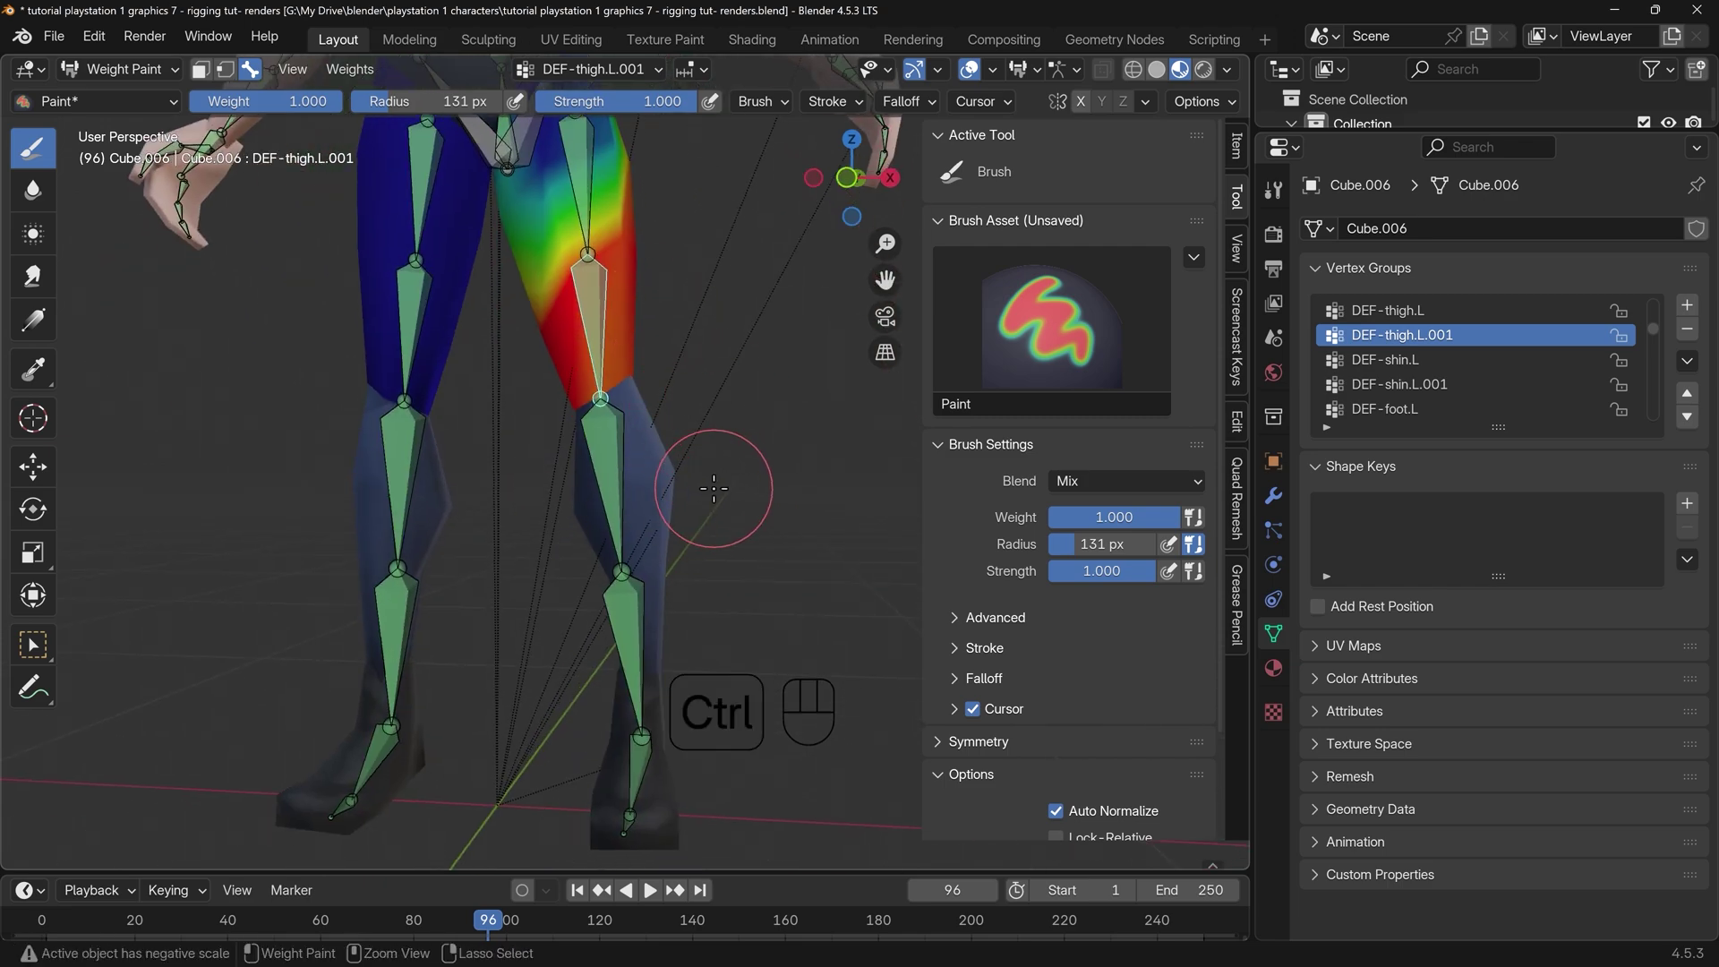
Leave weight painting on the thighs and put the lower-leg mesh into Weight Paint mode
{"action": "key", "text": "ctrl+Tab"}
{"action": "left_click", "coordinate": [544, 486]}
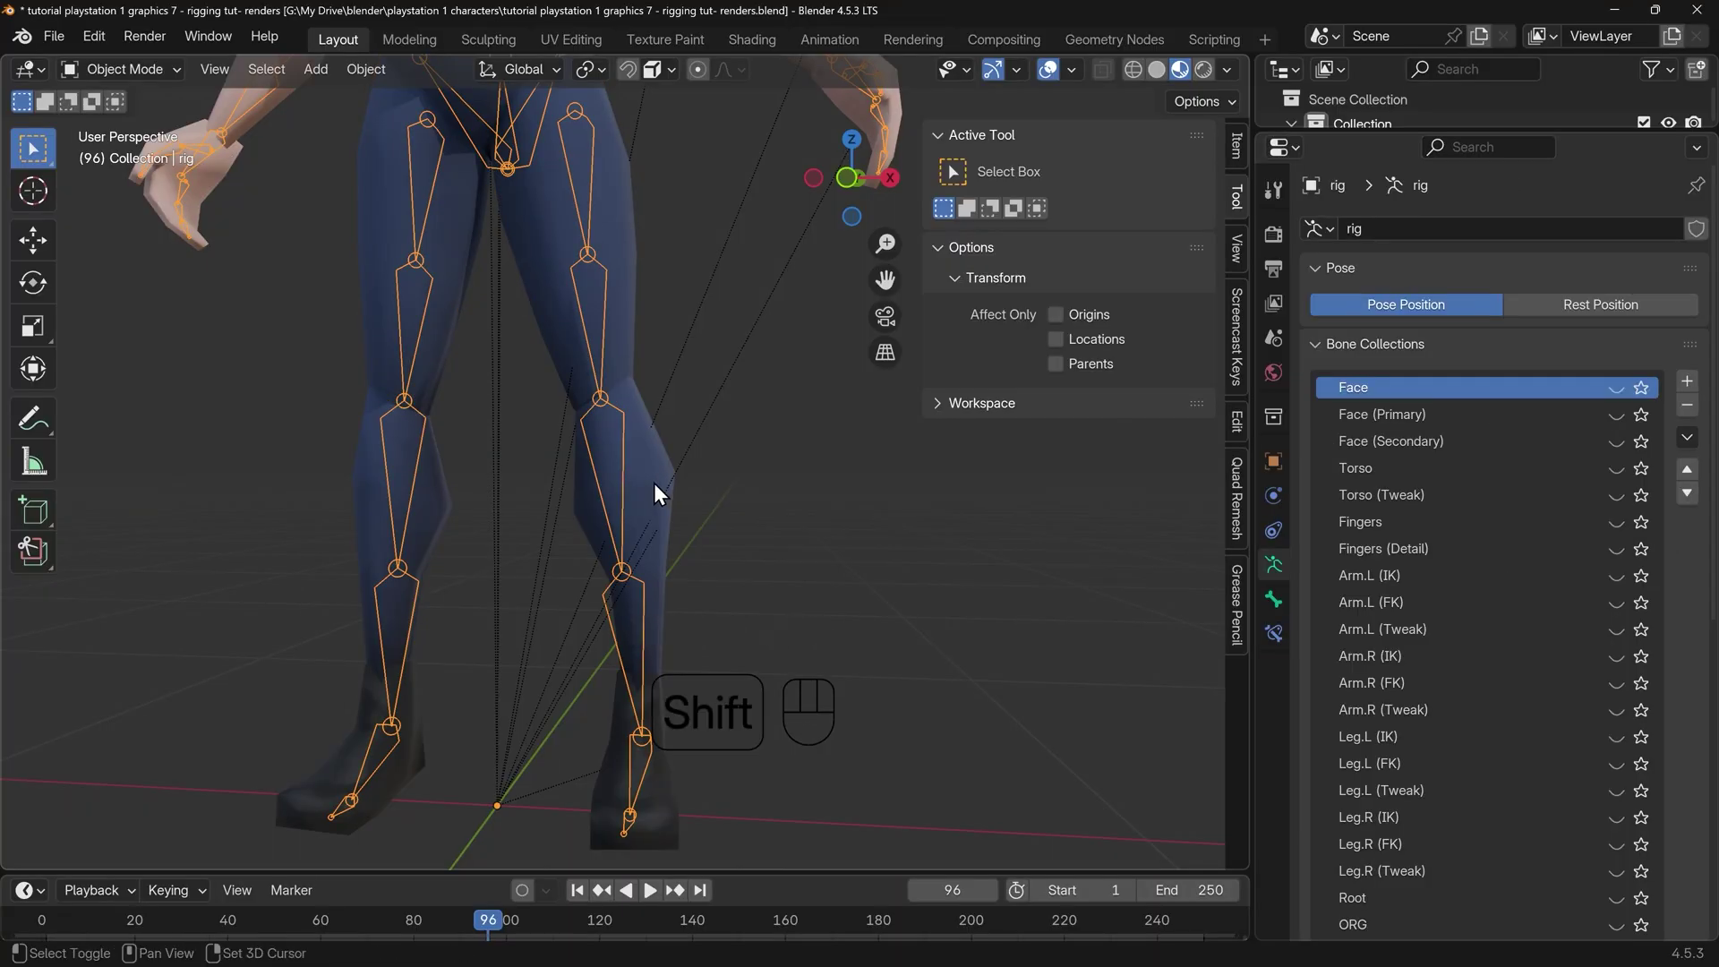
{"action": "left_click", "coordinate": [656, 492], "text": "shift"}
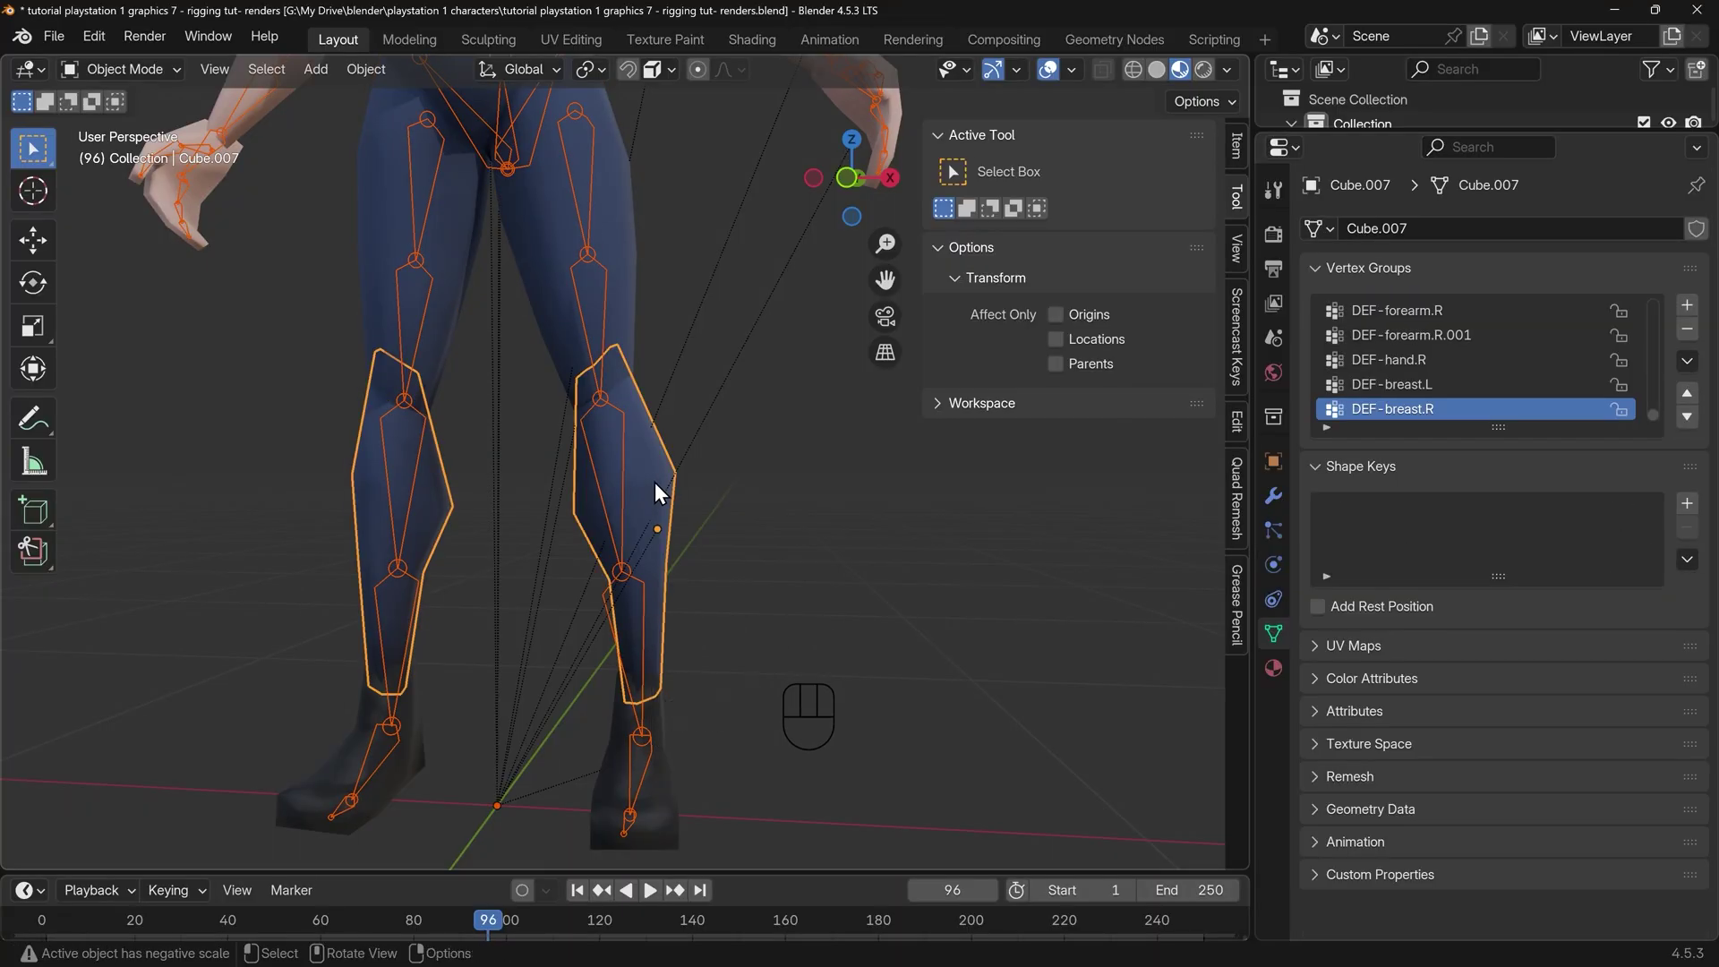
{"action": "key", "text": "ctrl+Tab"}
{"action": "left_click", "coordinate": [488, 387]}
Select shin bone DEF-shin.L and paint the left knee and upper shin with full weight of 1.000
{"action": "left_click", "coordinate": [627, 465], "text": "alt"}
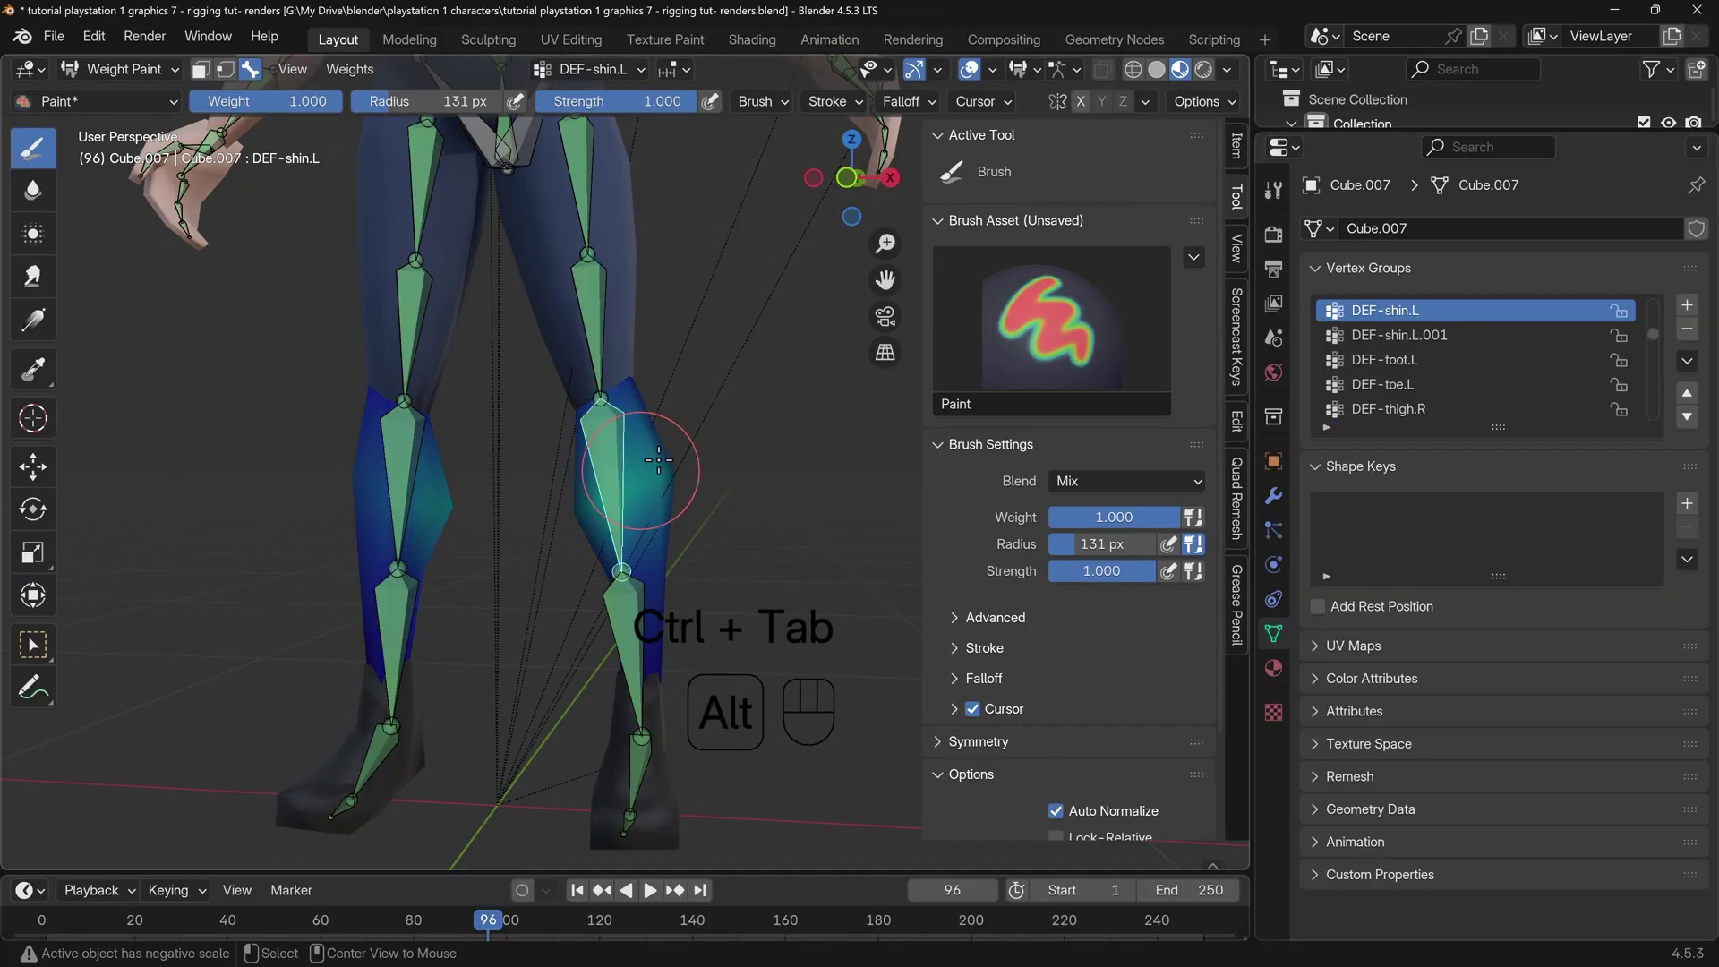
{"action": "mouse_move", "coordinate": [704, 383]}
{"action": "left_mouse_down"}
{"action": "mouse_move", "coordinate": [671, 345]}
{"action": "mouse_move", "coordinate": [567, 498]}
{"action": "left_mouse_up"}
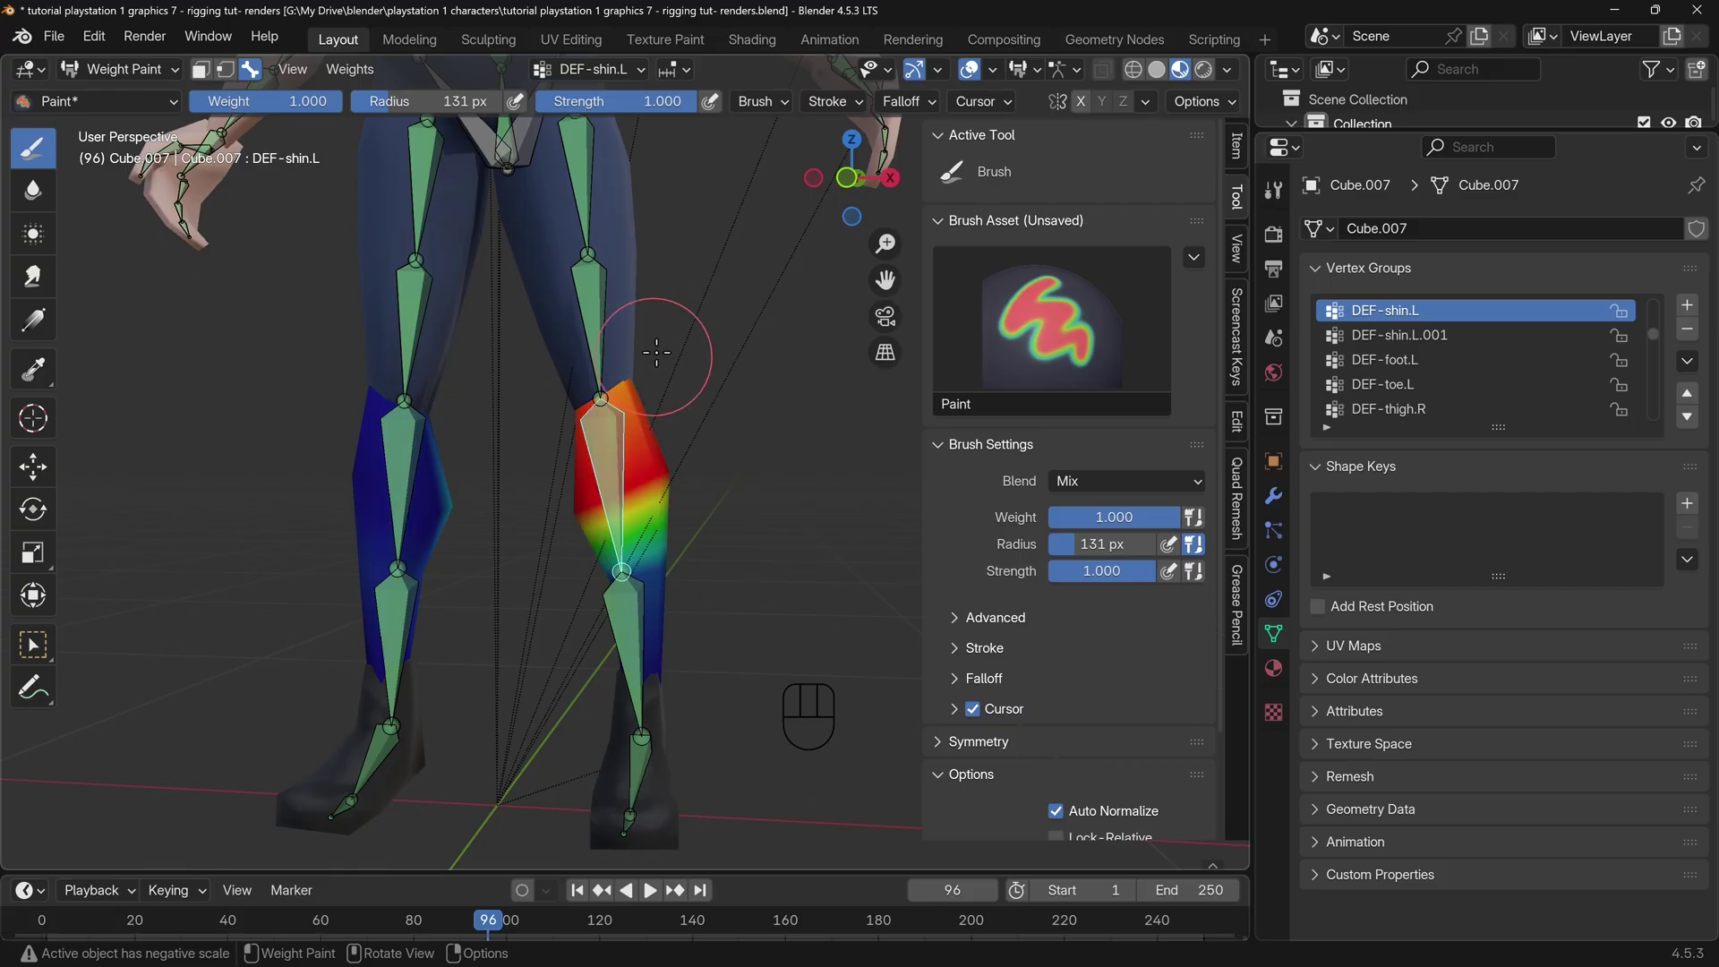
{"action": "mouse_move", "coordinate": [659, 352]}
{"action": "middle_mouse_down"}
{"action": "mouse_move", "coordinate": [207, 419]}
{"action": "mouse_move", "coordinate": [224, 418]}
{"action": "middle_mouse_up"}
{"action": "middle_click_drag", "start_coordinate": [680, 455], "coordinate": [618, 446]}
{"action": "mouse_move", "coordinate": [627, 484]}
{"action": "left_mouse_down"}
{"action": "mouse_move", "coordinate": [690, 411]}
{"action": "mouse_move", "coordinate": [665, 524]}
{"action": "left_mouse_up"}
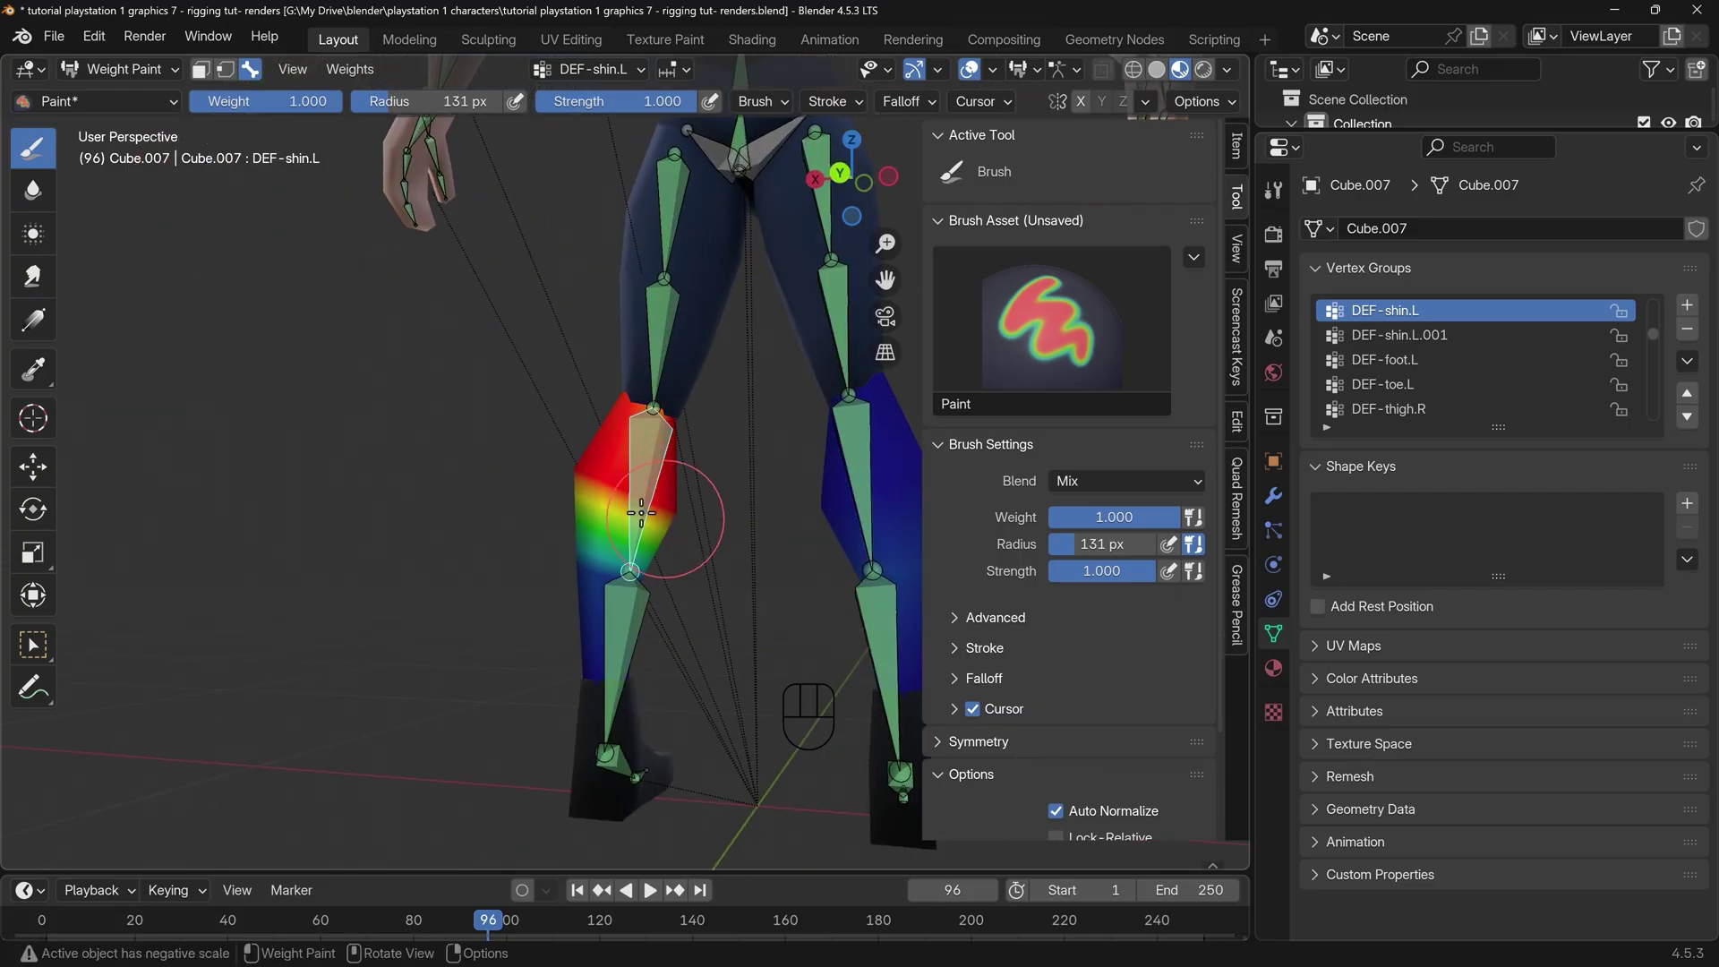
Select shin bone DEF-shin.L.001, paint the left lower shin with full weight of 1.000, and return to Object Mode
{"action": "left_click", "coordinate": [627, 619], "text": "alt"}
{"action": "middle_click_drag", "start_coordinate": [739, 604], "coordinate": [633, 575]}
{"action": "key", "text": "ctrl+Tab"}
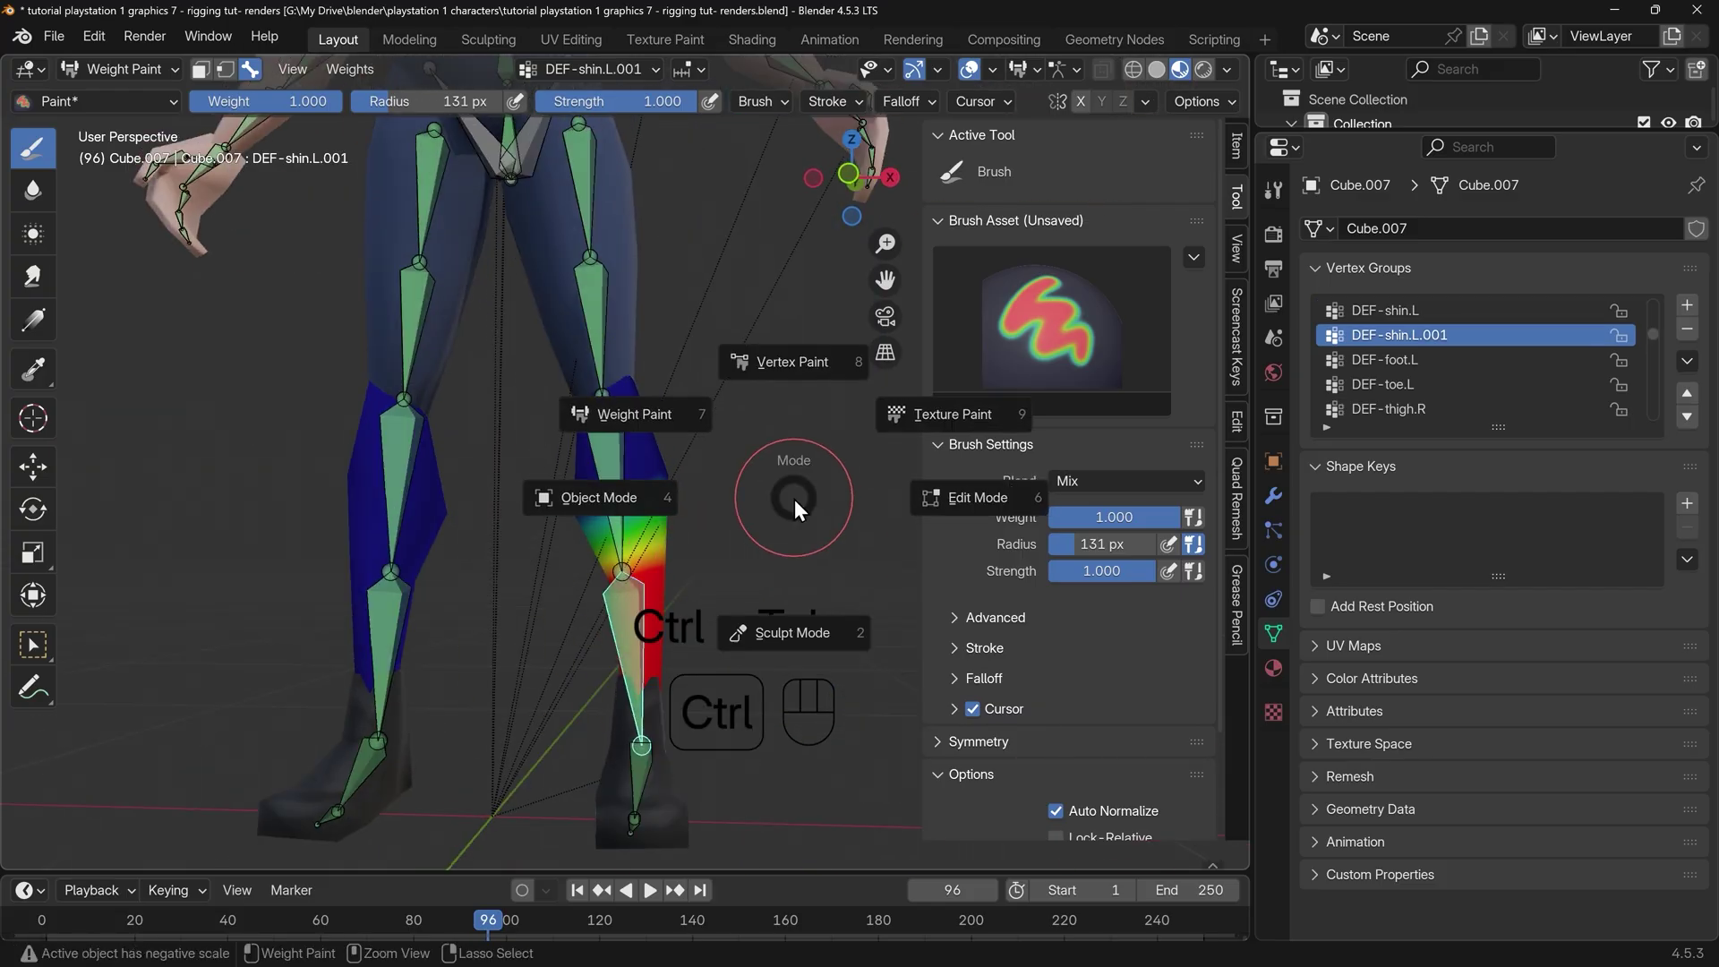
{"action": "left_click", "coordinate": [594, 497]}
Put the character rig into Pose Mode and hide the DEF bone collection
{"action": "left_click", "coordinate": [625, 478]}
{"action": "key", "text": "ctrl+Tab"}
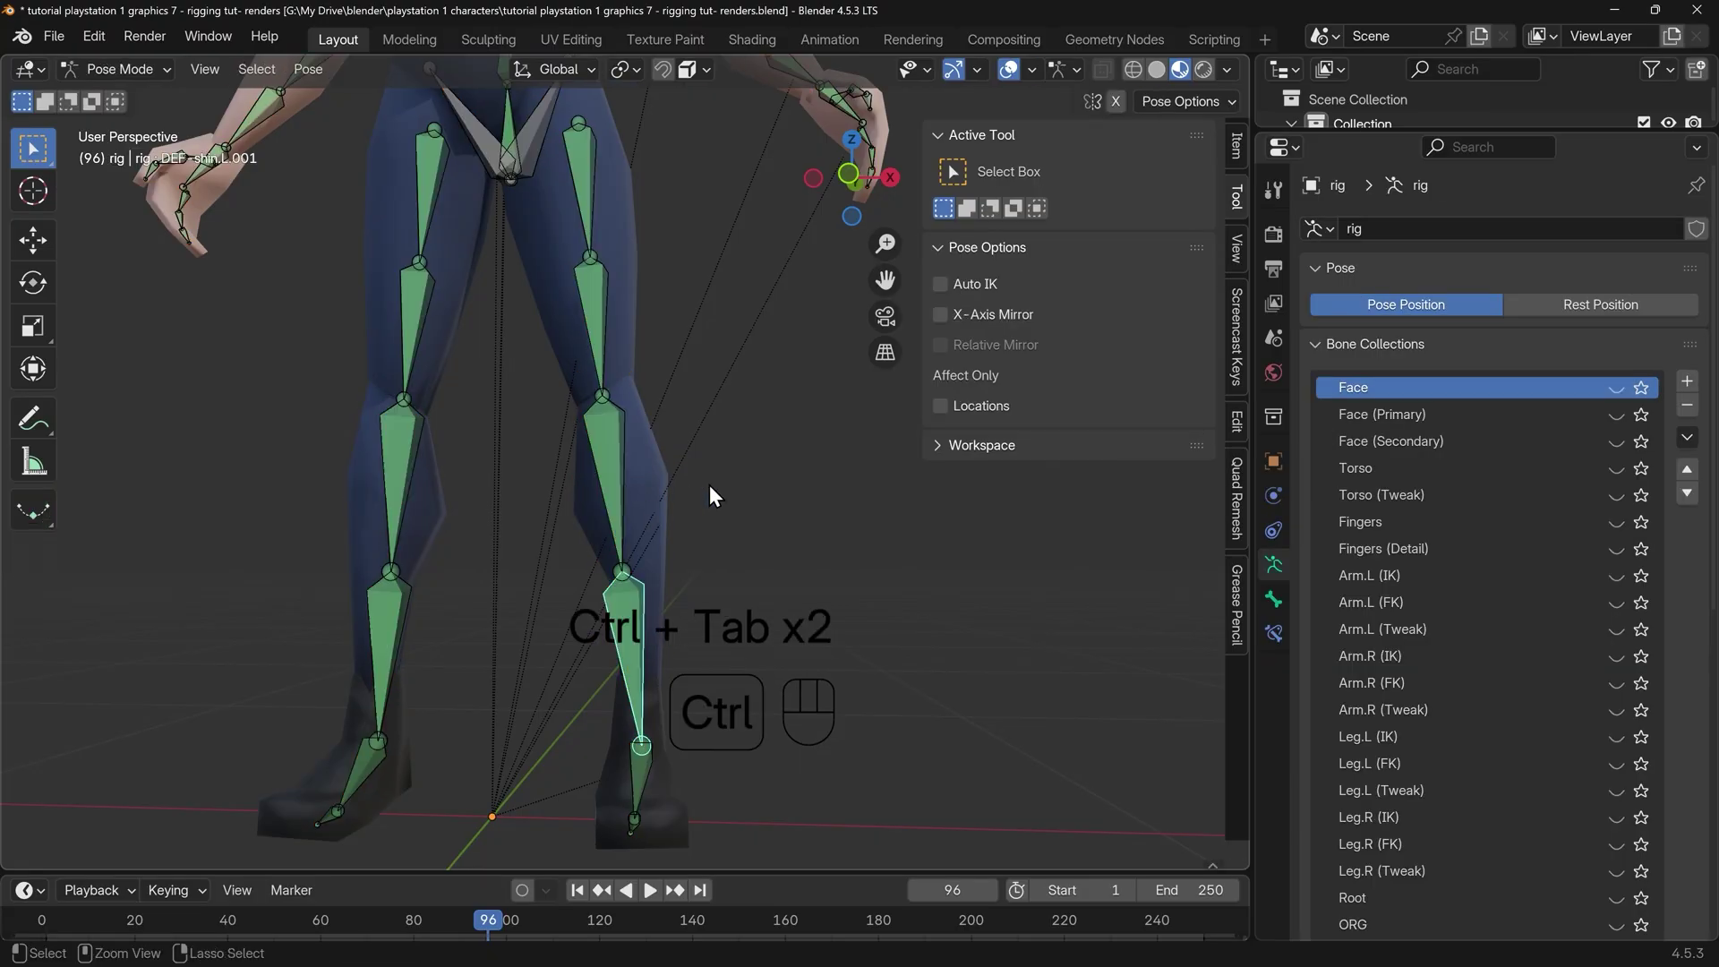
{"action": "key", "text": "ctrl+Tab"}
{"action": "key", "text": "ctrl+Tab"}
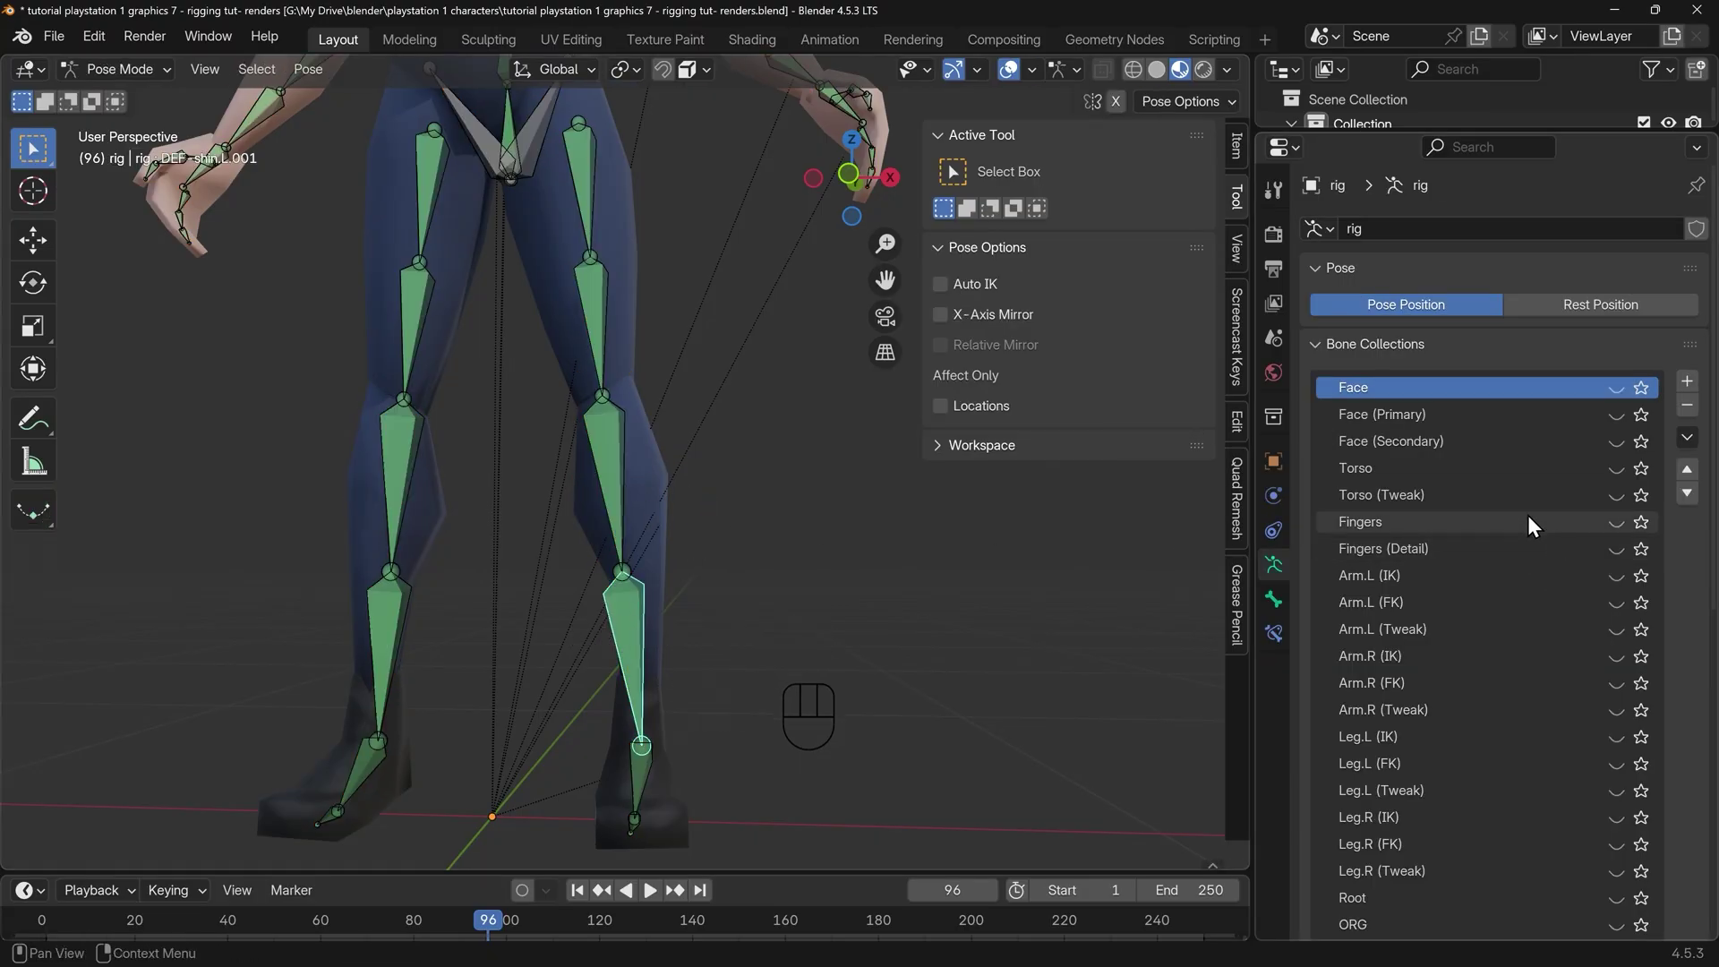
{"action": "scroll", "coordinate": [1598, 639], "scroll_direction": "down", "scroll_amount": 8}
{"action": "left_click", "coordinate": [1617, 643]}
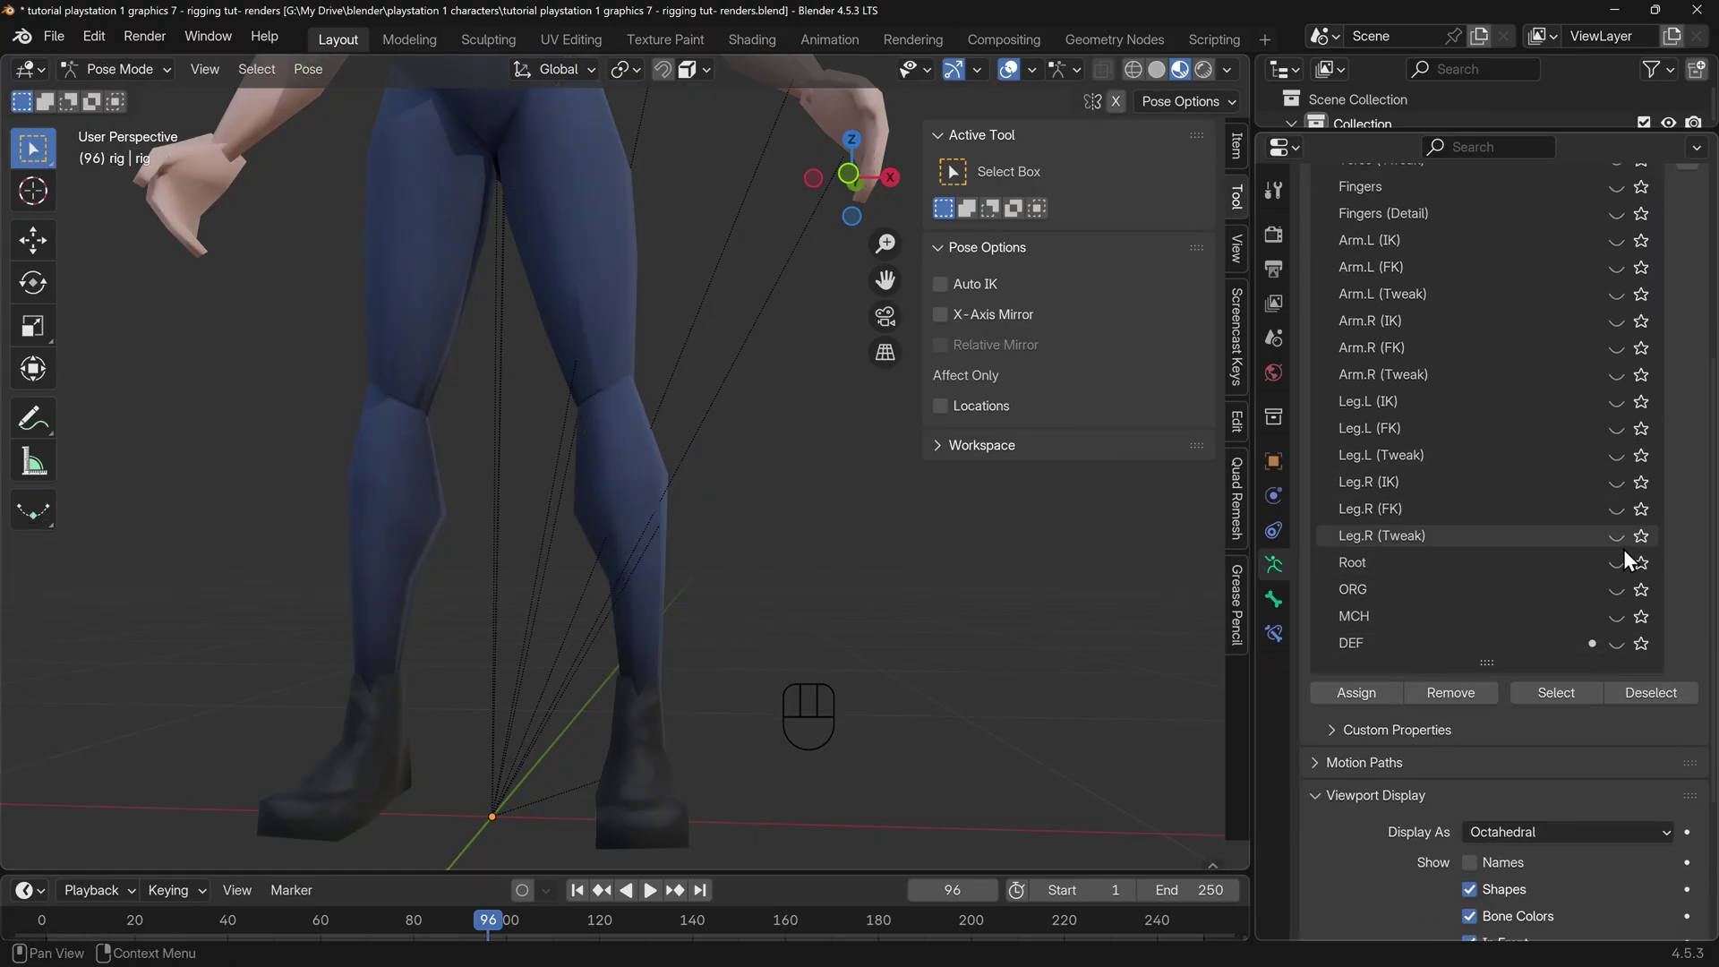
Show the bone collections from Torso through Leg.R (Tweak), keeping the three Face collections hidden
{"action": "left_click_drag", "start_coordinate": [1616, 538], "coordinate": [1641, 215]}
{"action": "left_click_drag", "start_coordinate": [1640, 215], "coordinate": [1630, 164]}
{"action": "scroll", "coordinate": [1628, 179], "scroll_direction": "up", "scroll_amount": 4}
{"action": "left_click", "coordinate": [1619, 323]}
{"action": "scroll", "coordinate": [1620, 303], "scroll_direction": "up", "scroll_amount": 4}
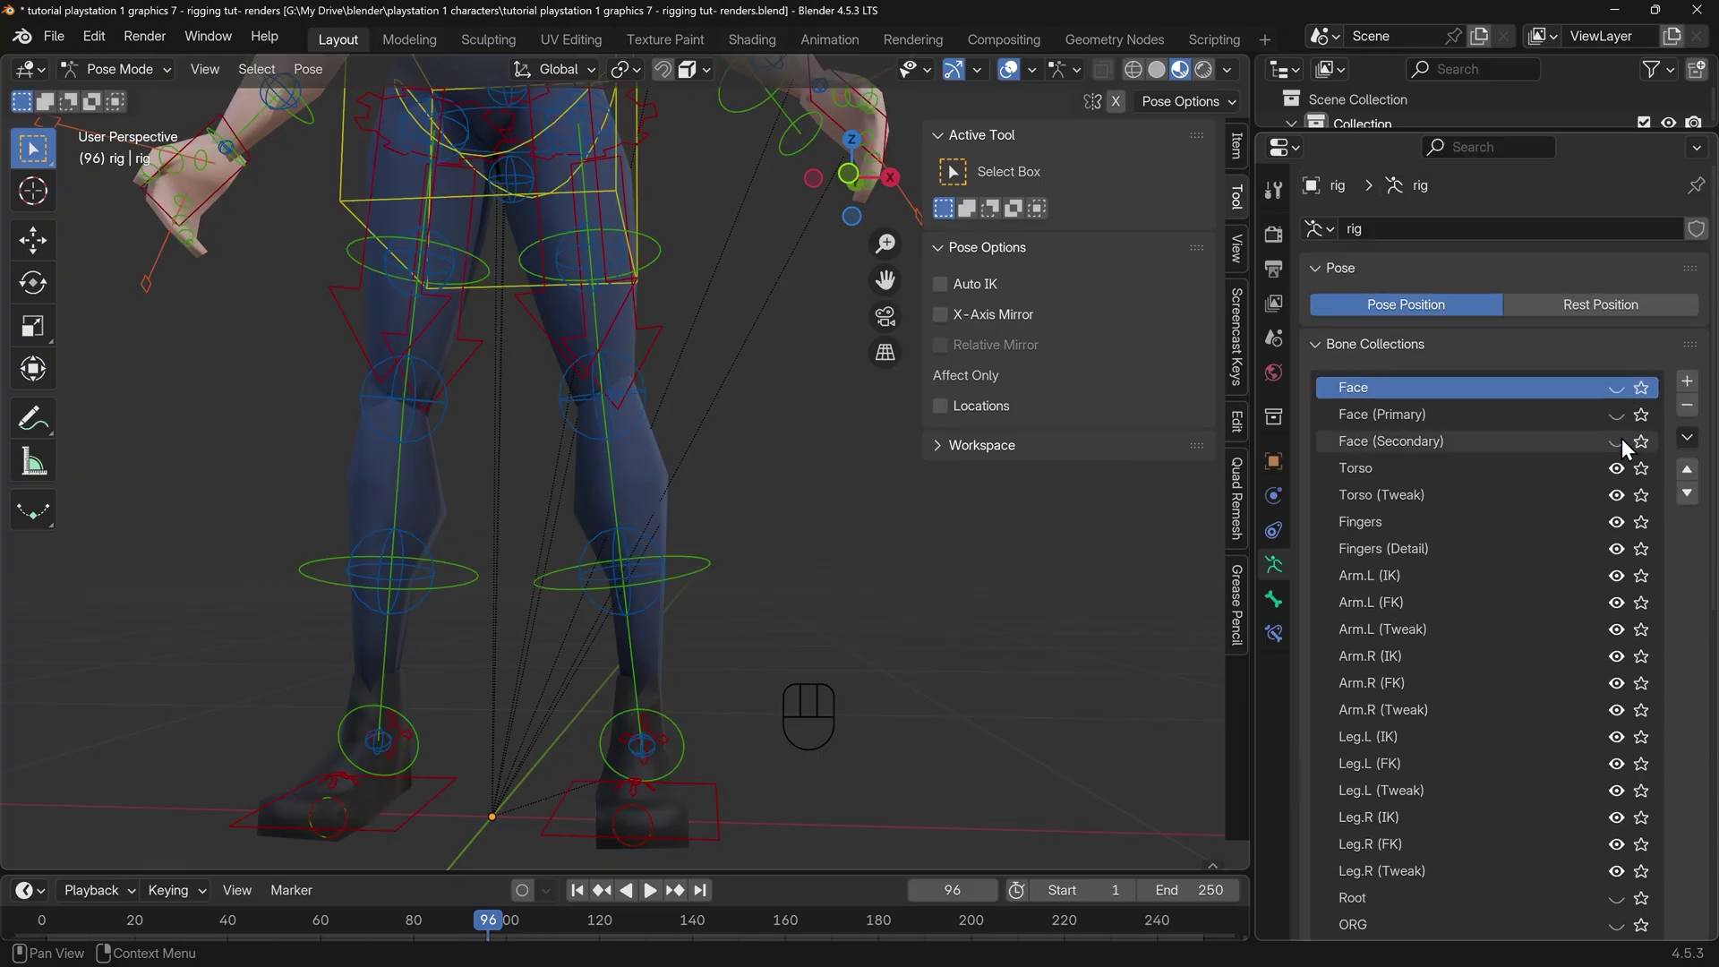
Test the leg deformation by moving foot control foot_ik.L slightly outward and foot_ik.R up and outward
{"action": "scroll", "coordinate": [718, 803], "scroll_direction": "down", "scroll_amount": 5}
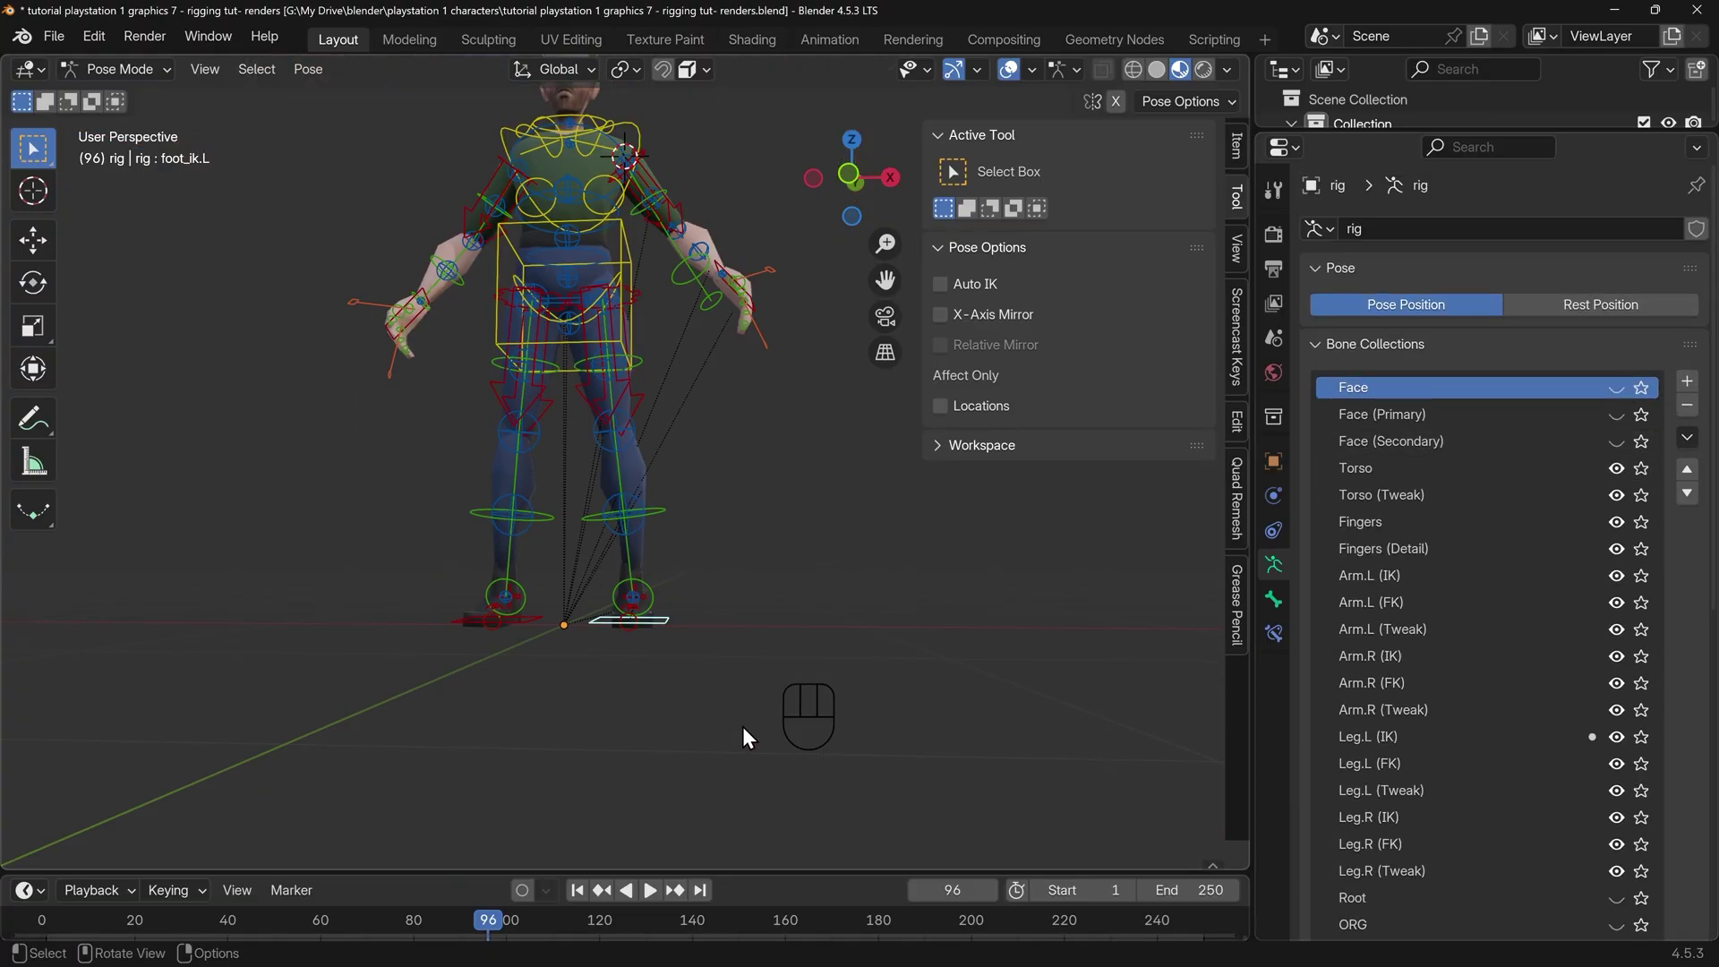
{"action": "key", "text": "g"}
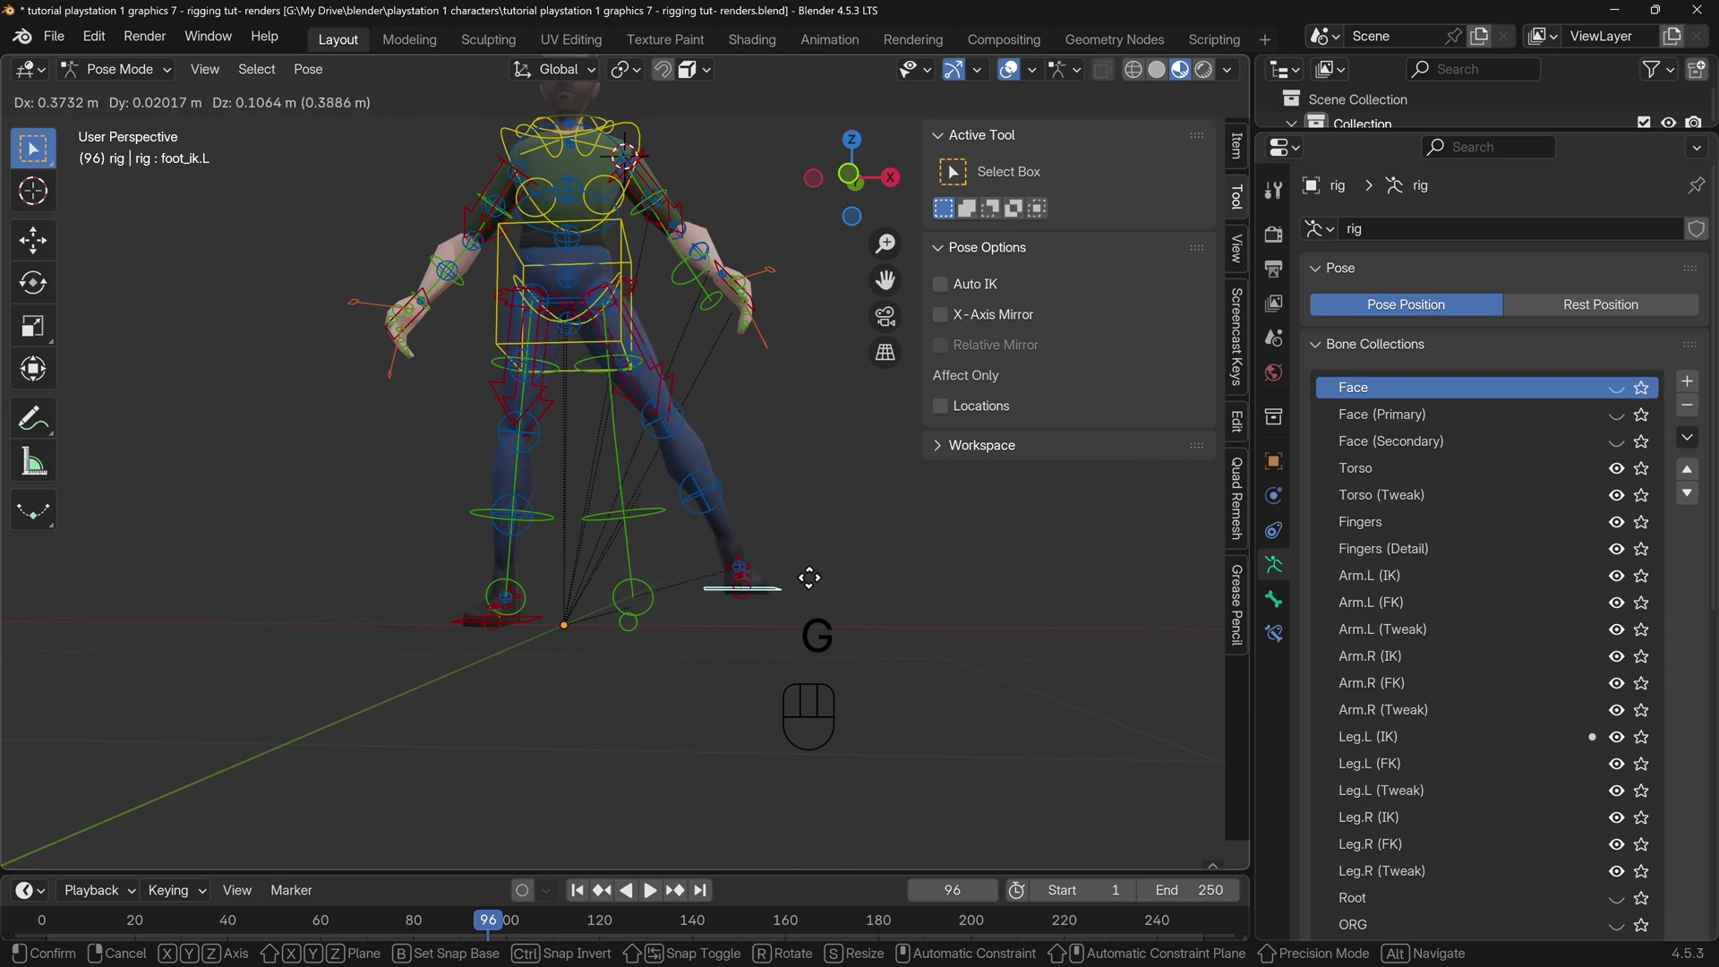
{"action": "left_click", "coordinate": [716, 614]}
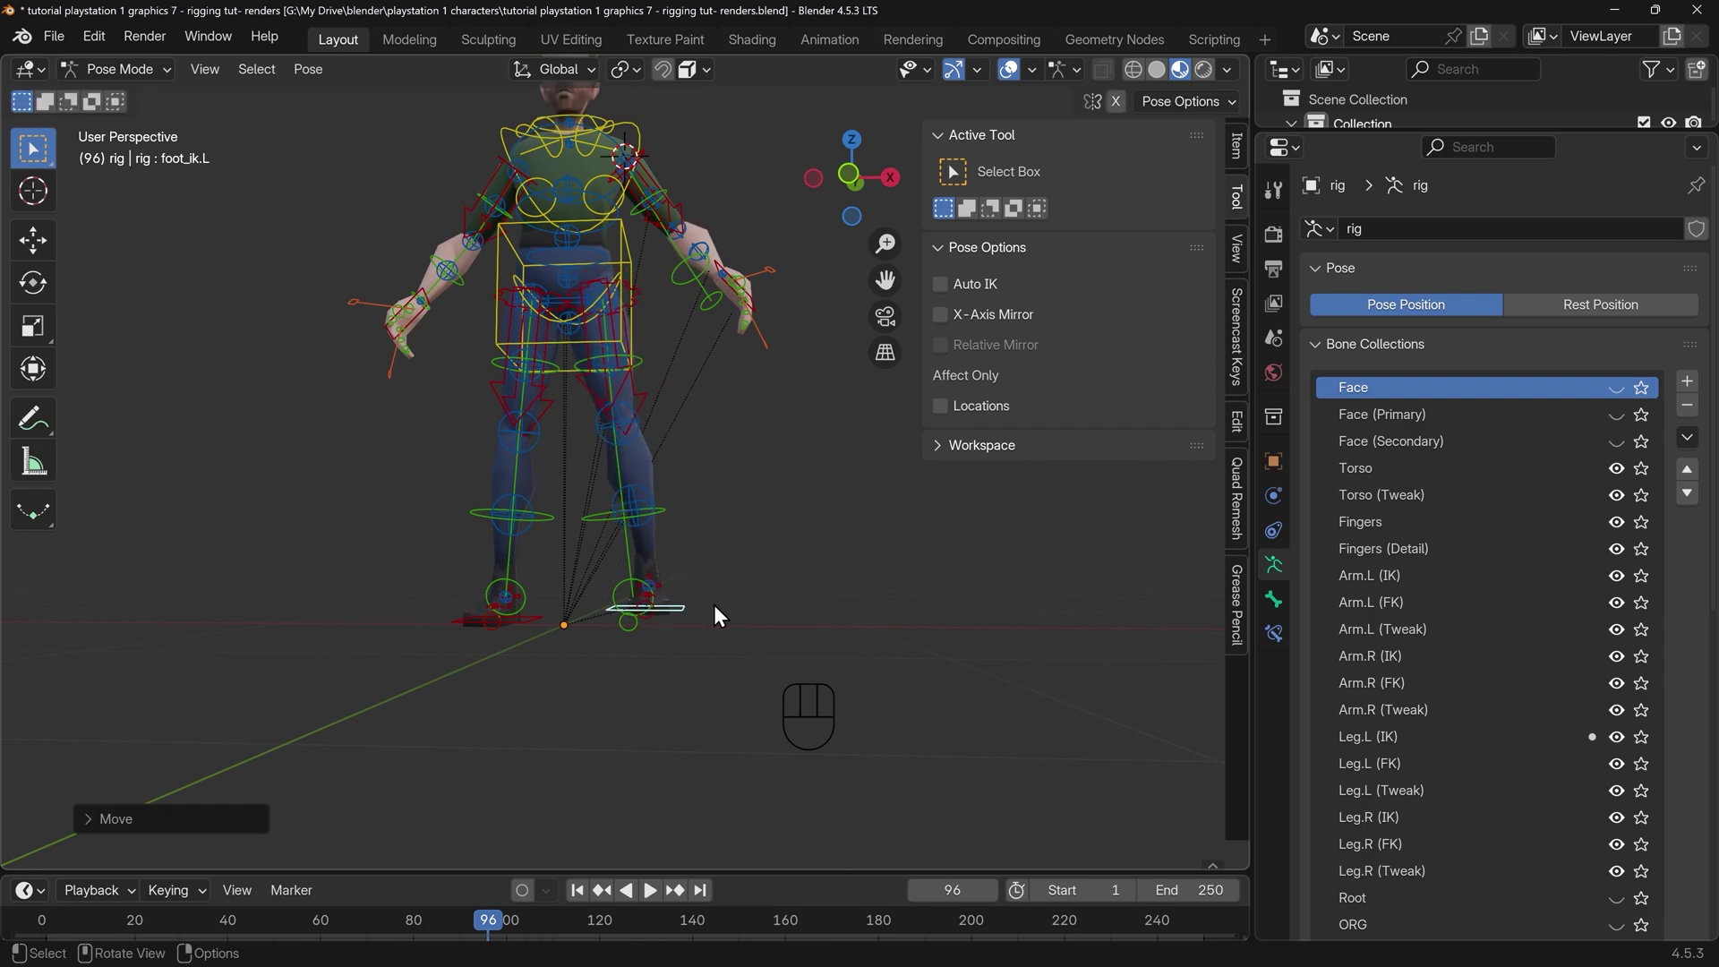
{"action": "left_click", "coordinate": [526, 619]}
{"action": "key", "text": "g"}
{"action": "left_click", "coordinate": [430, 535]}
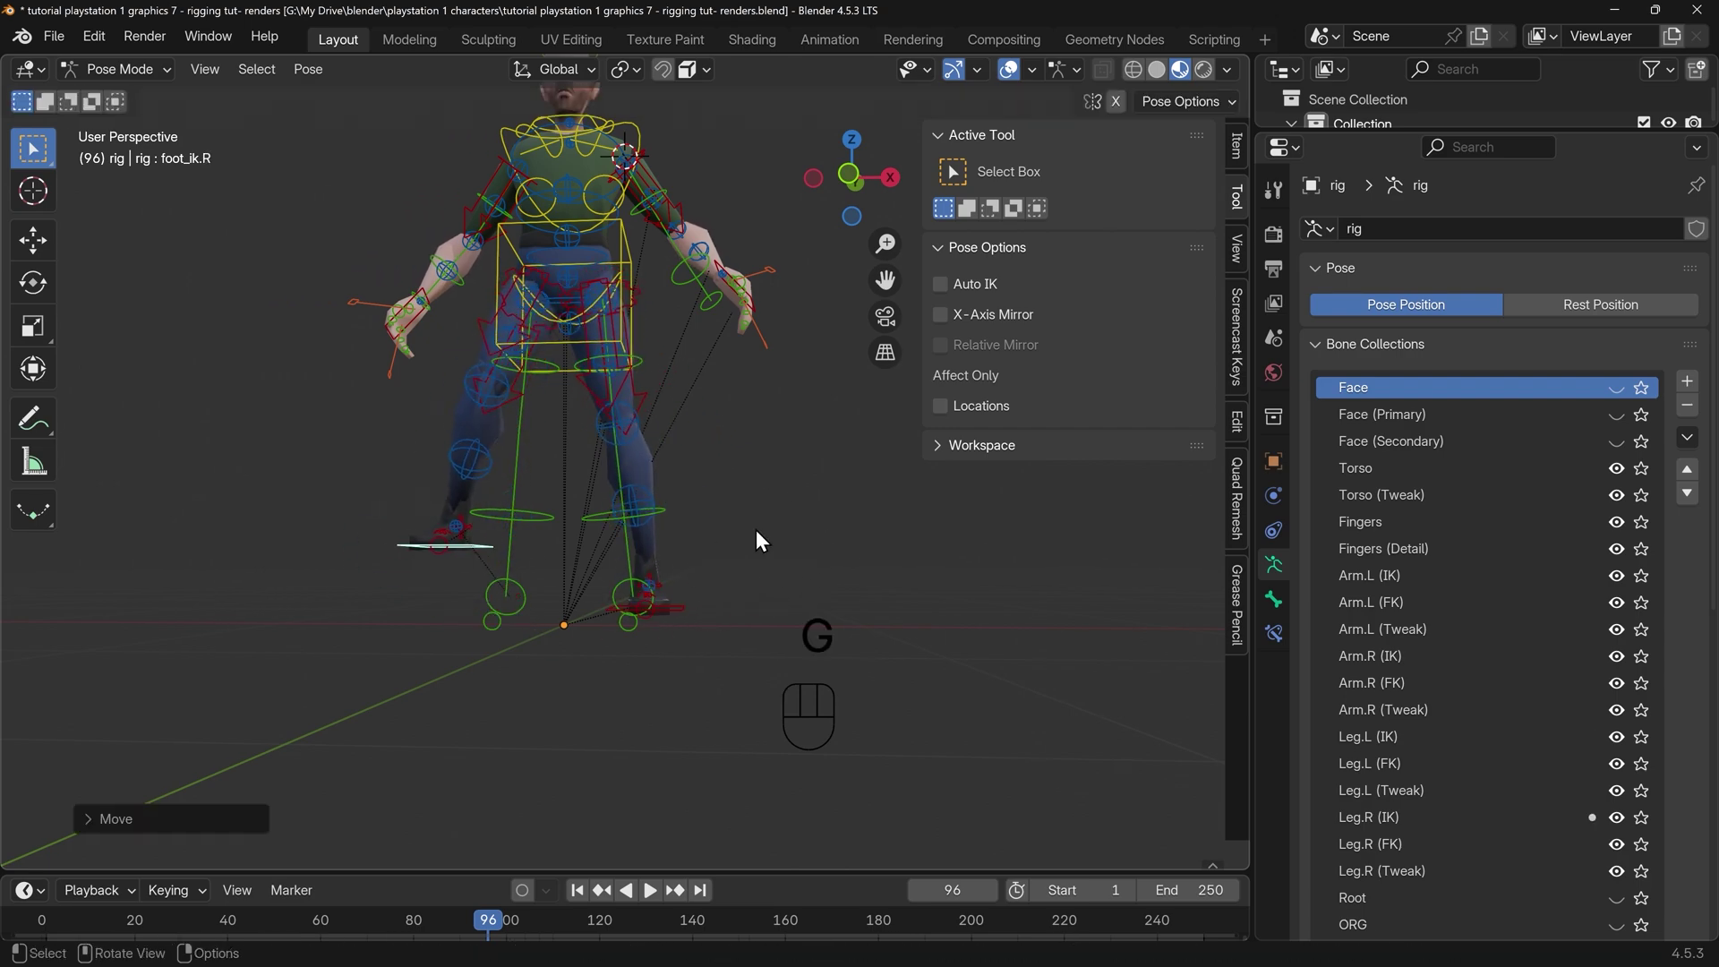
{"action": "mouse_move", "coordinate": [756, 529]}
{"action": "middle_mouse_down"}
{"action": "mouse_move", "coordinate": [700, 487]}
{"action": "mouse_move", "coordinate": [755, 552]}
{"action": "middle_mouse_up"}
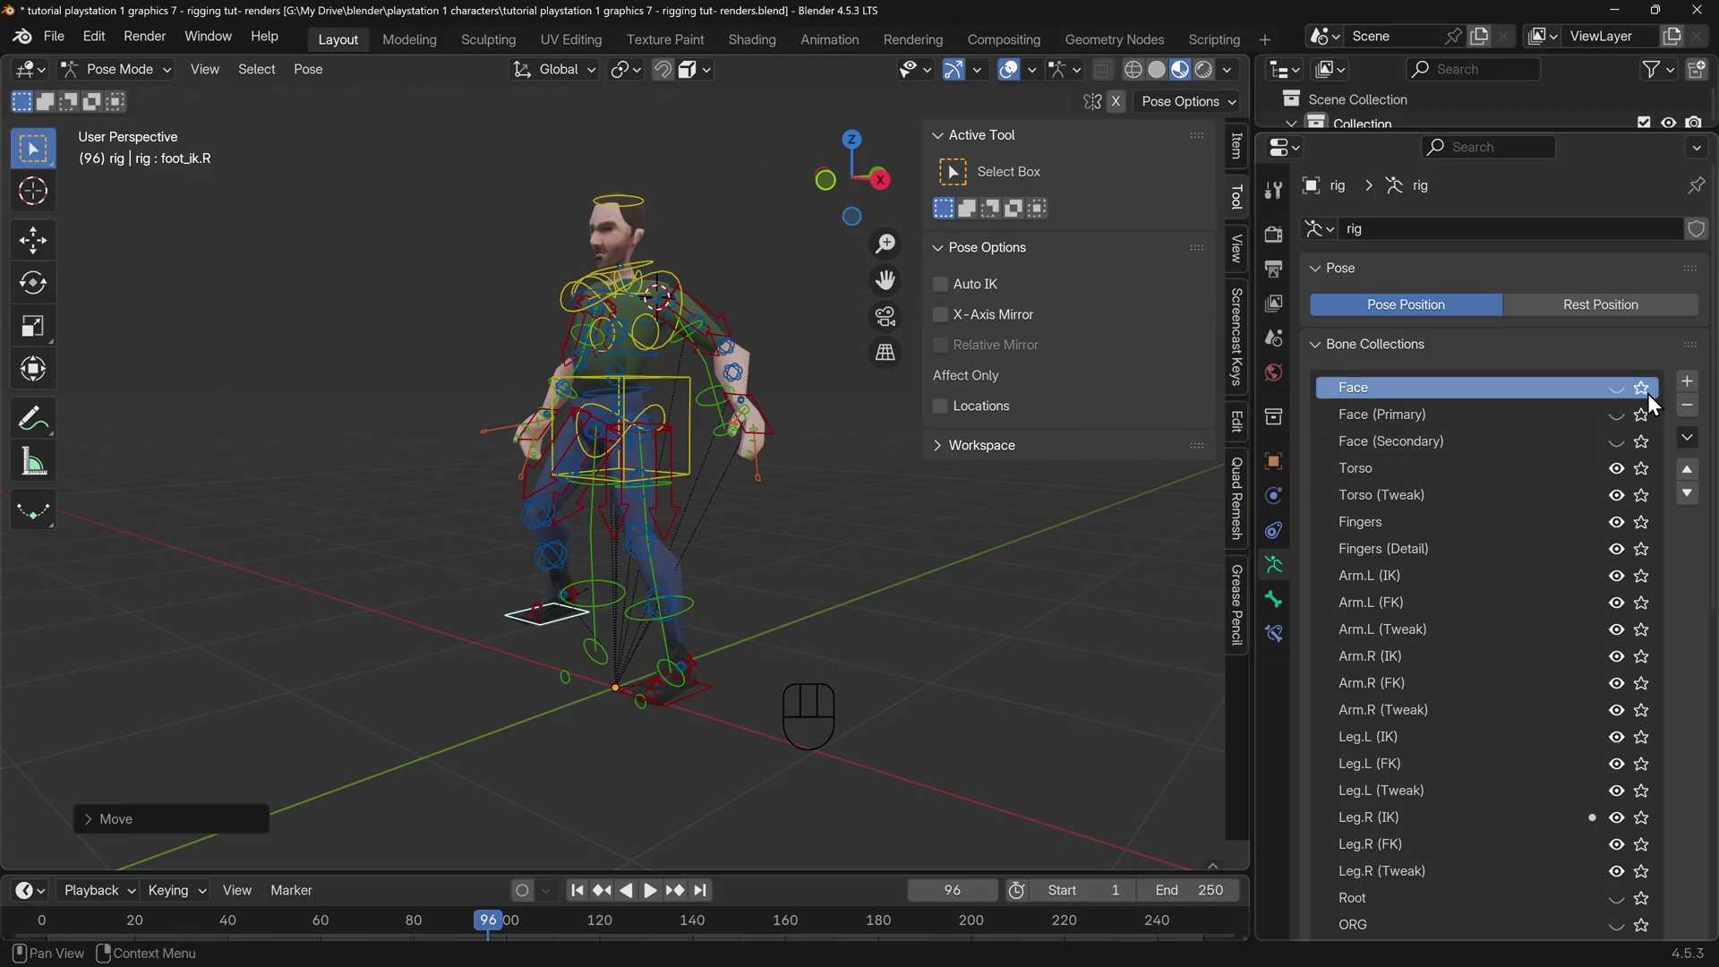
Isolate the Torso bone collection and the DEF bone collection one after the other, turning each isolation off again
{"action": "left_click", "coordinate": [1641, 467]}
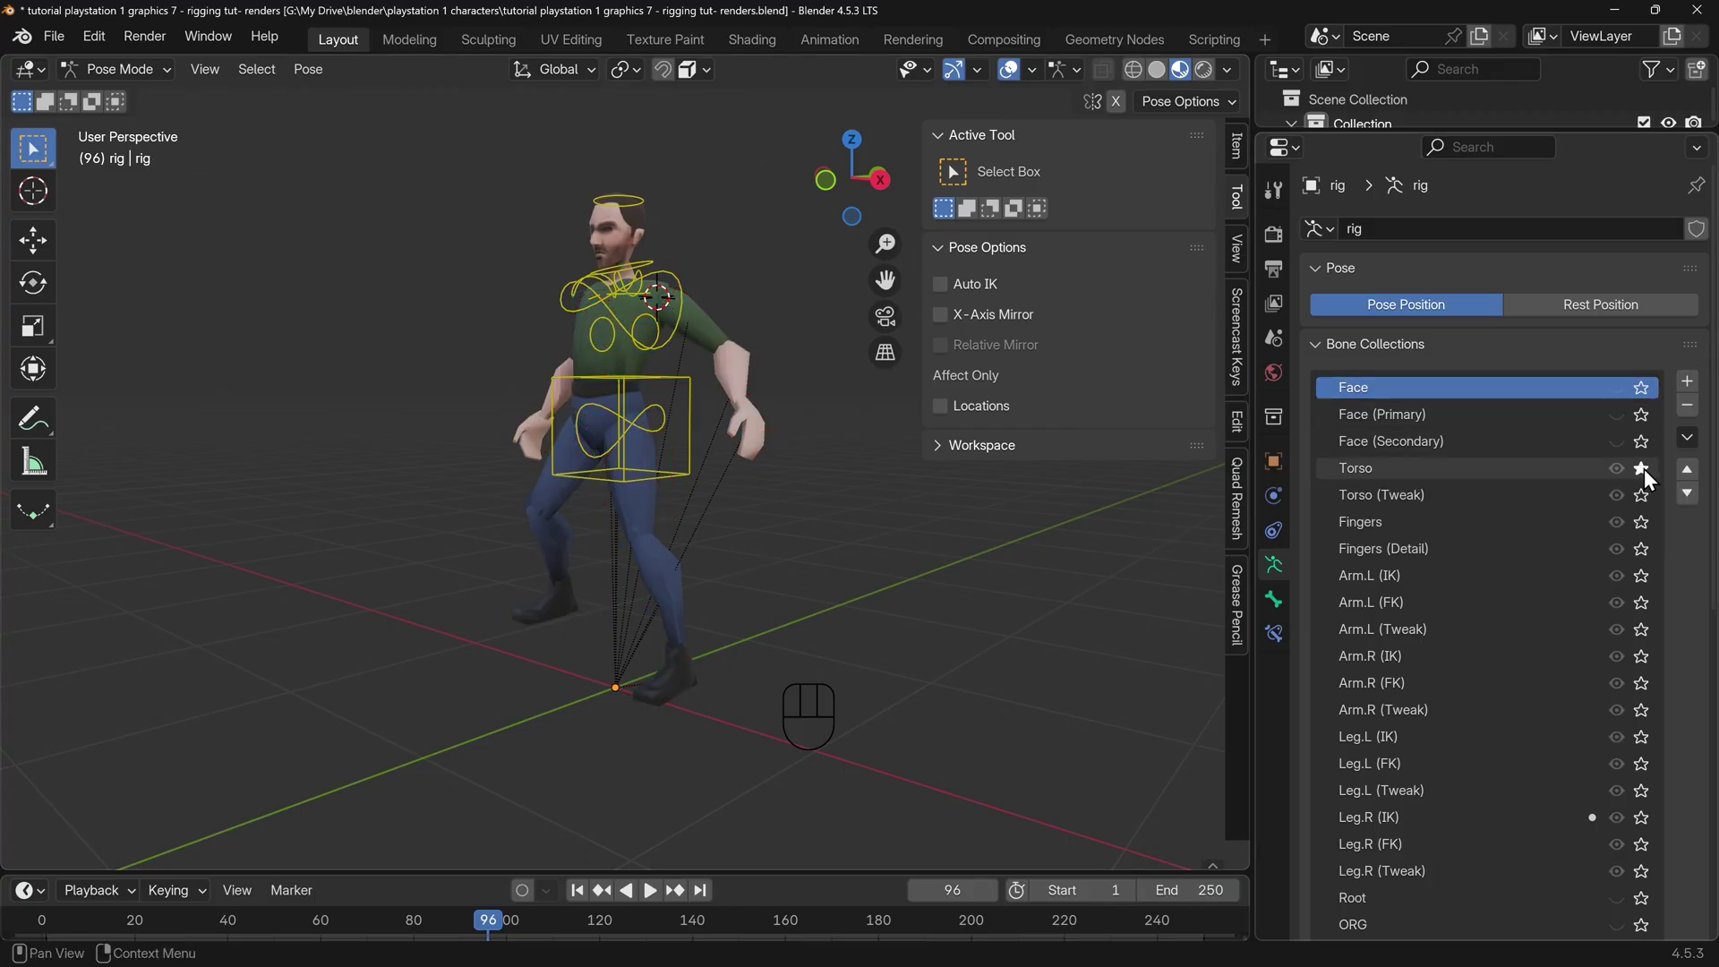
{"action": "left_click", "coordinate": [1641, 468]}
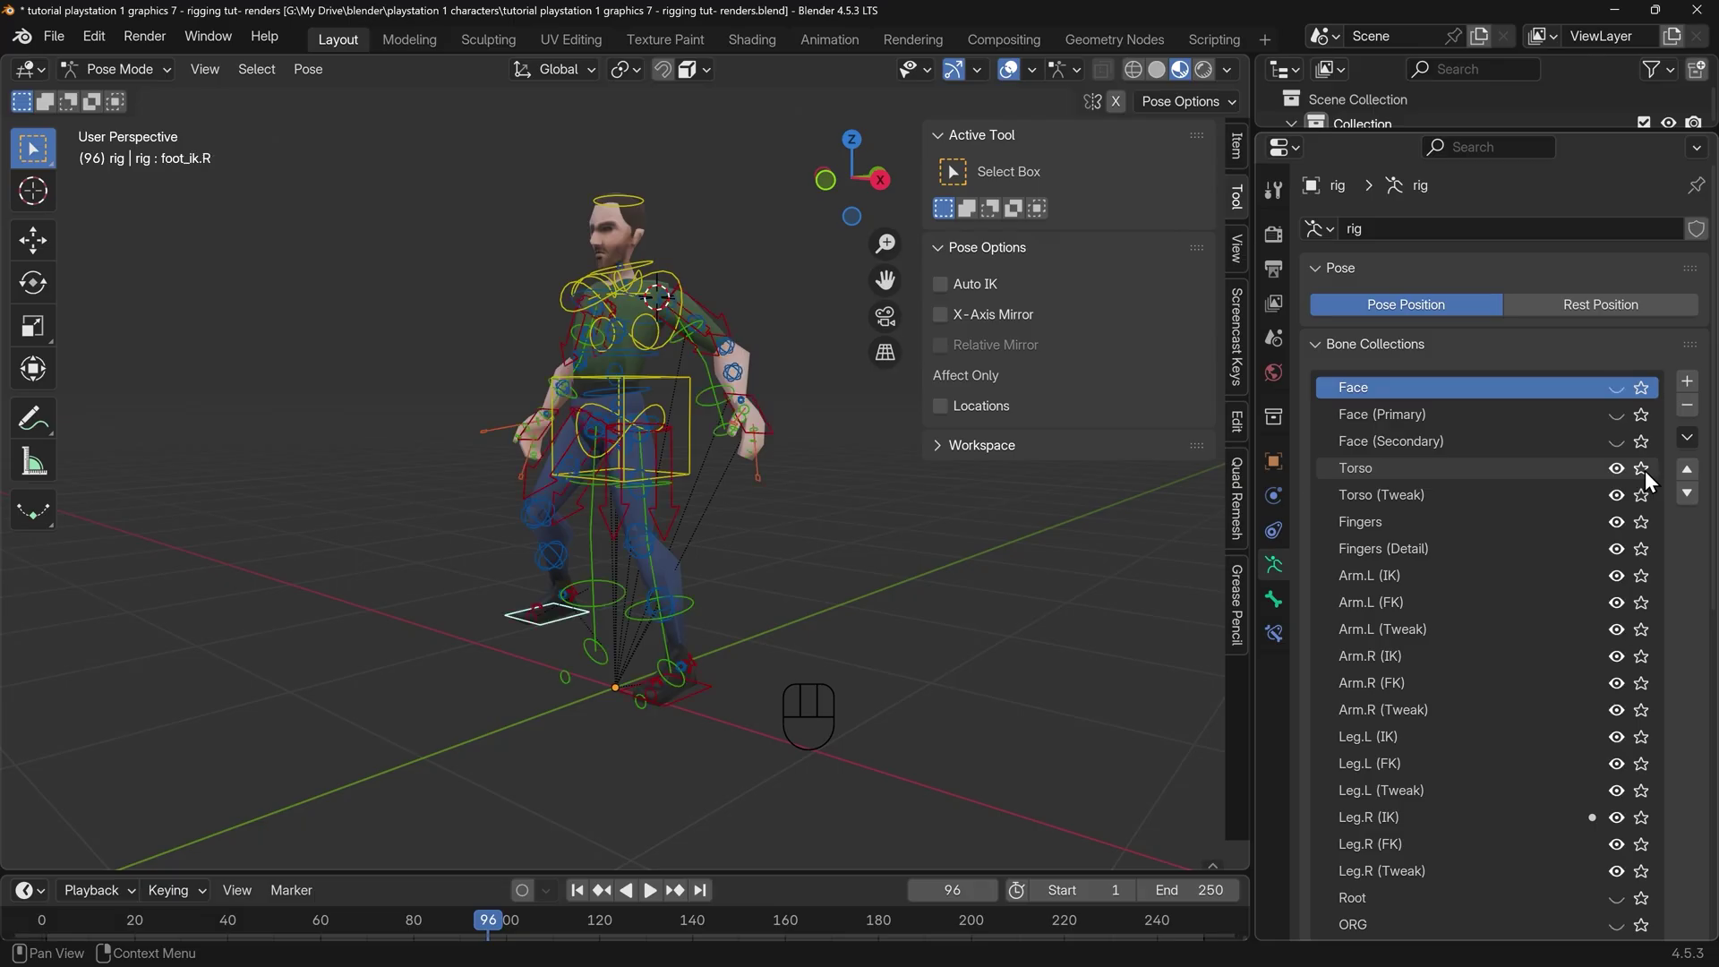
{"action": "middle_click_drag", "start_coordinate": [662, 491], "coordinate": [716, 481]}
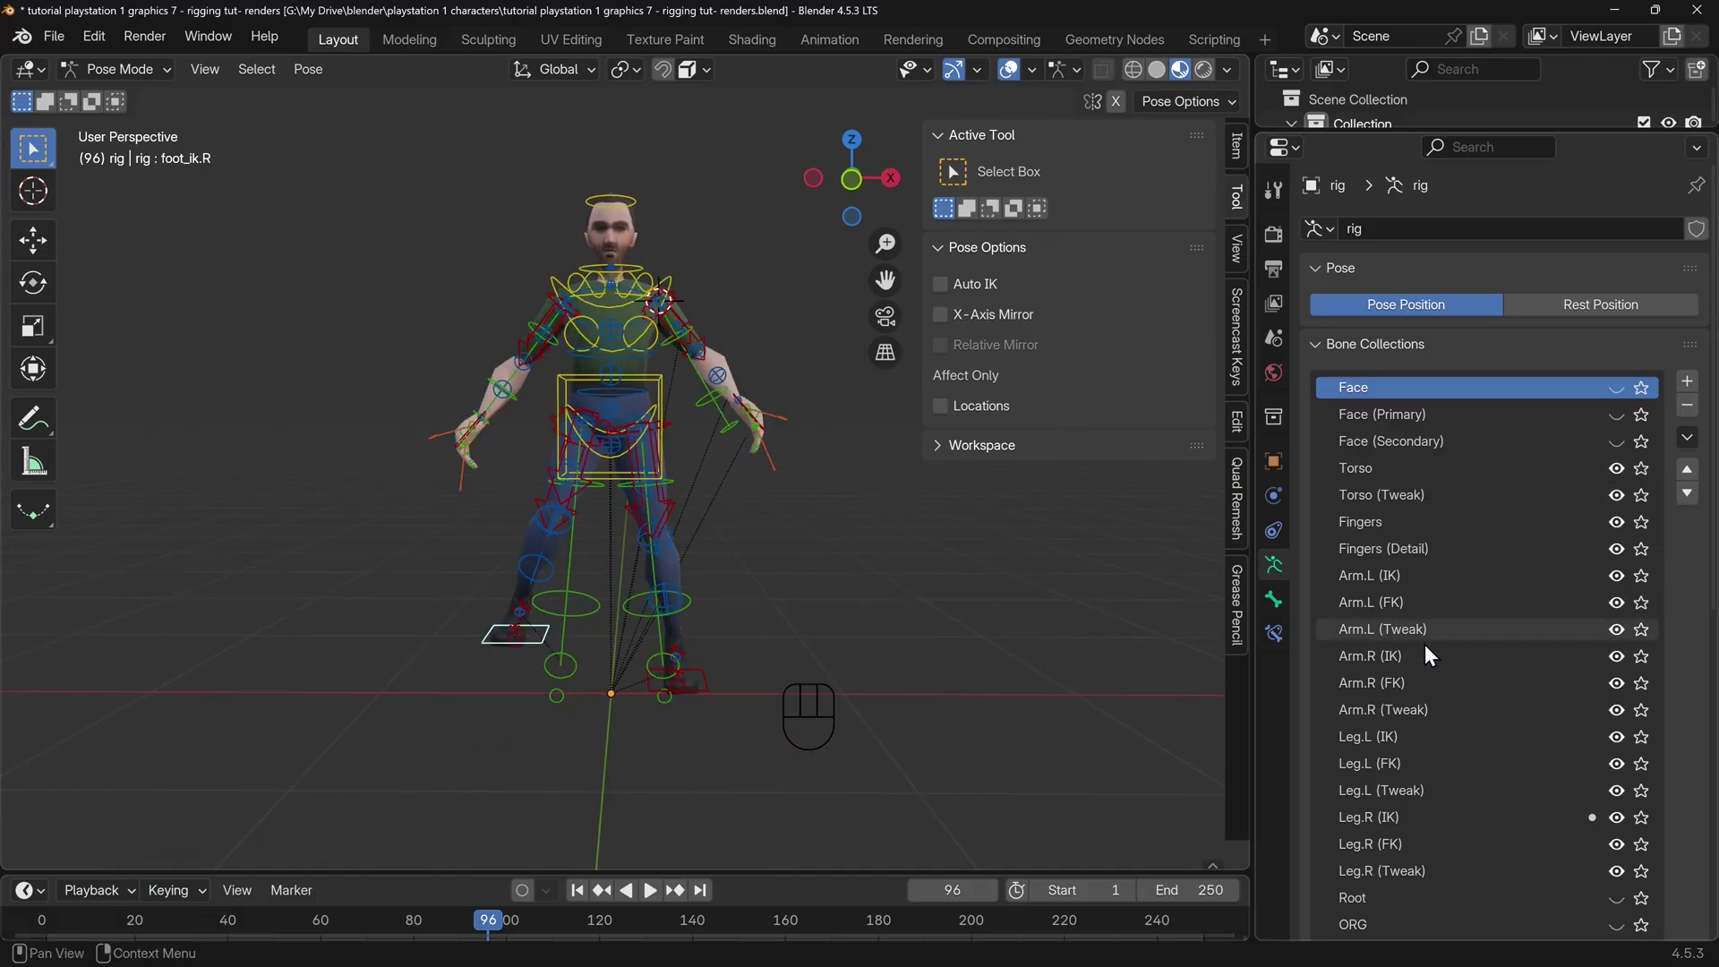
{"action": "scroll", "coordinate": [1477, 671], "scroll_direction": "down", "scroll_amount": 8}
{"action": "left_click", "coordinate": [1642, 652]}
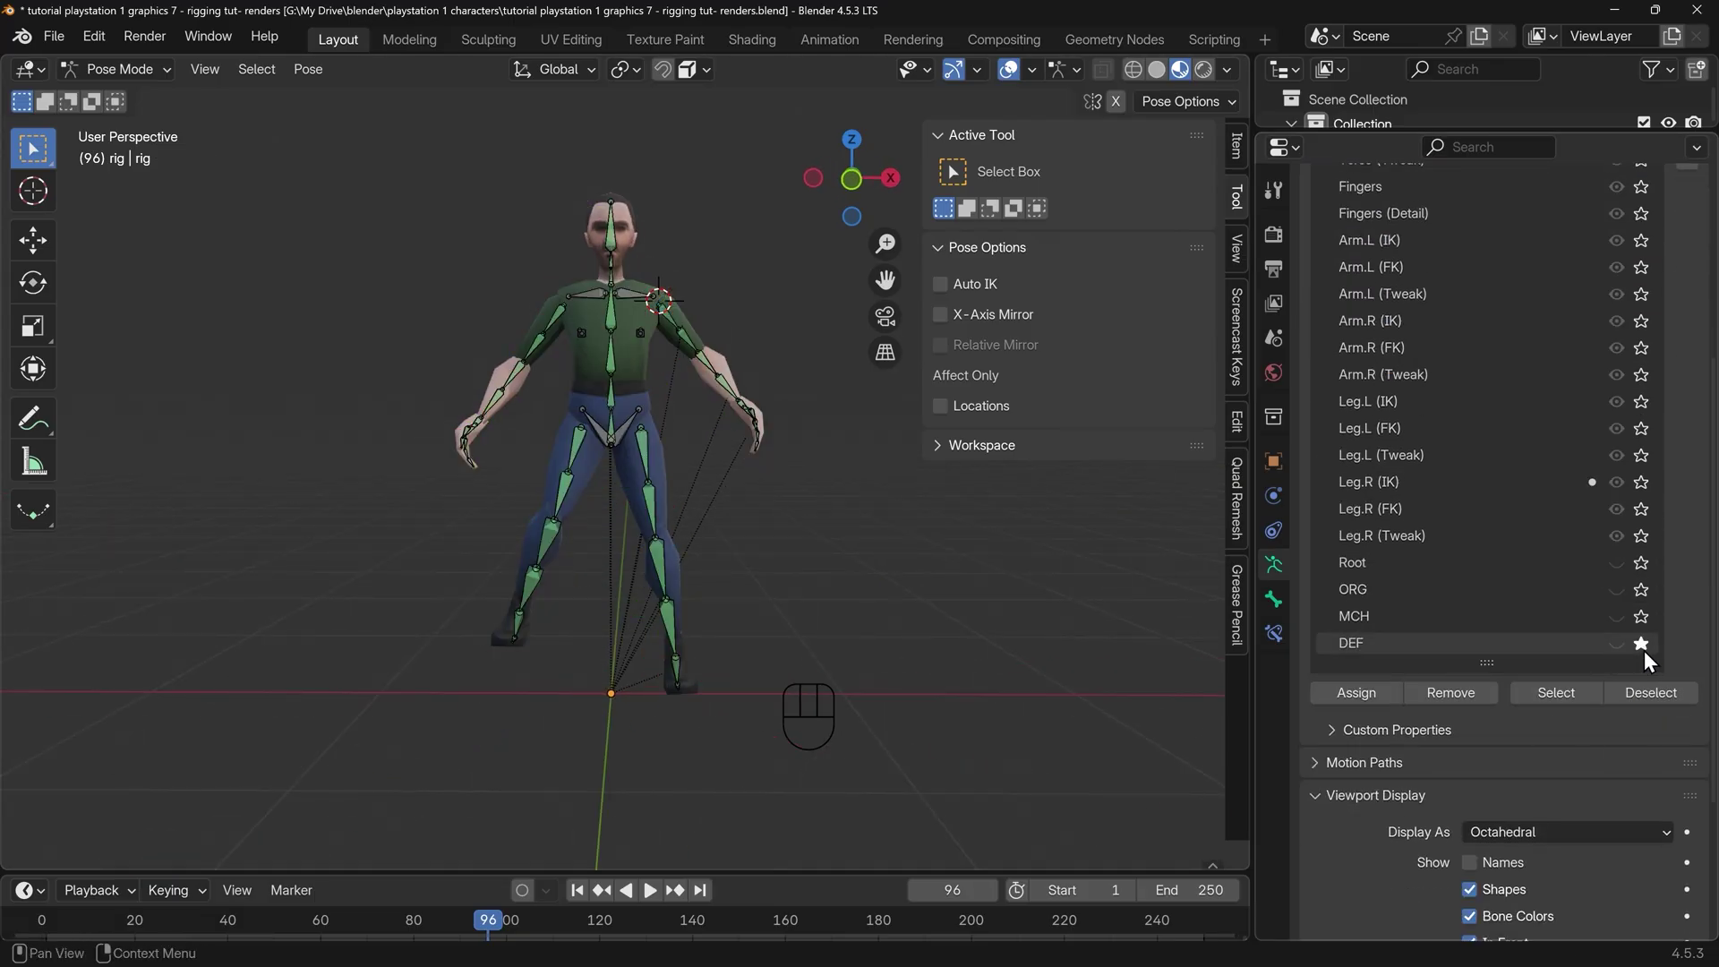
{"action": "left_click", "coordinate": [1644, 650]}
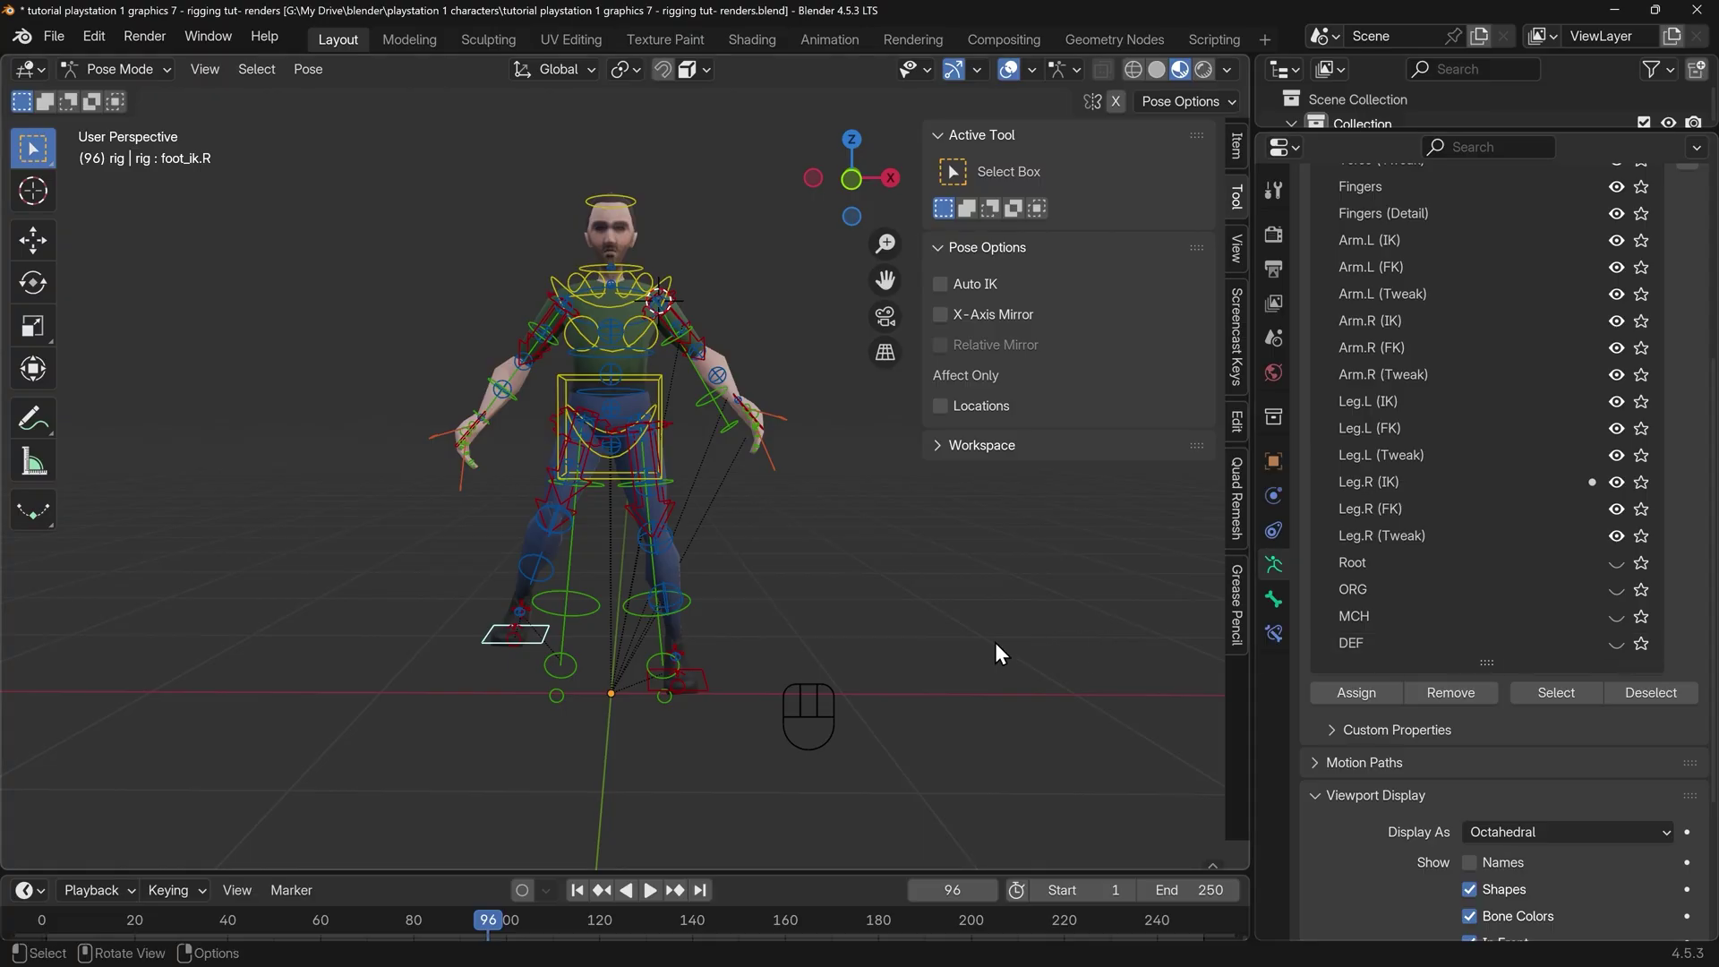